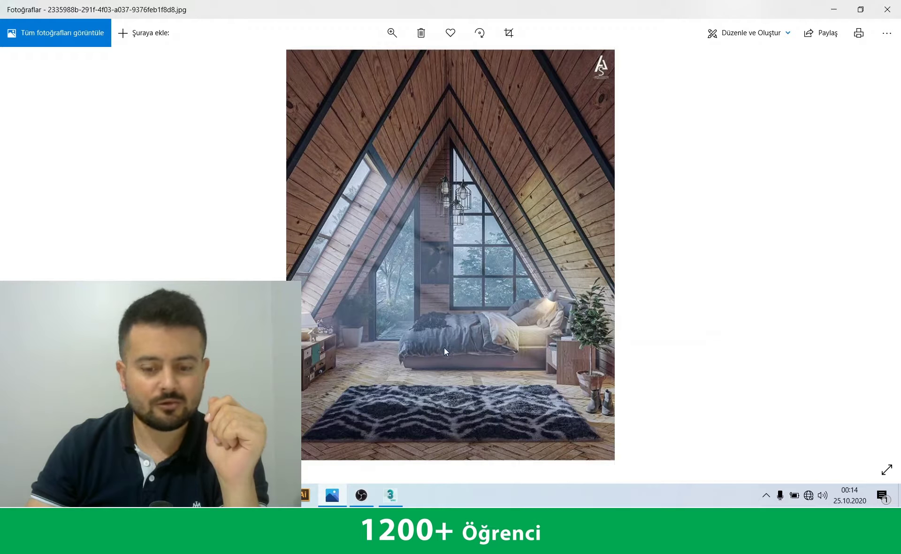
Launch Snipping Tool (Ekran Alıntısı Aracı) via a search for 'ekran' and start a new capture
key(super+s)
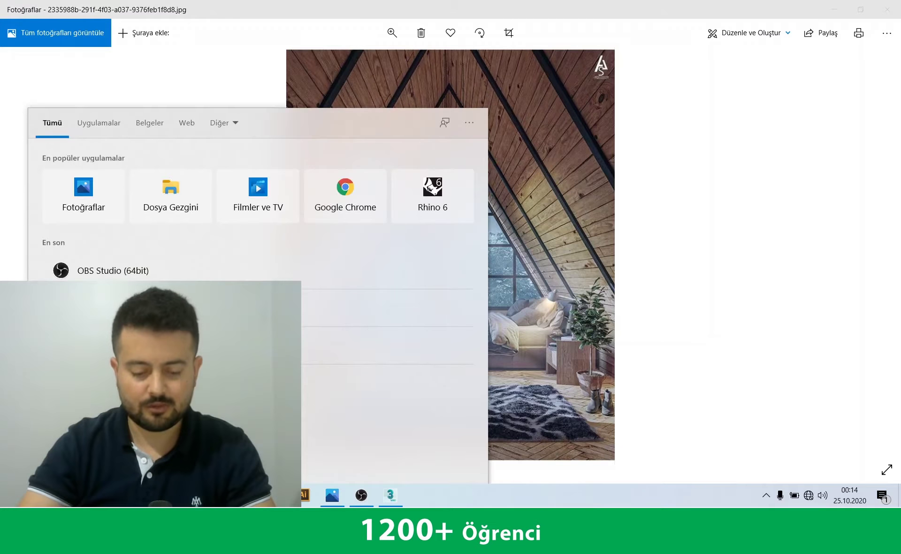
text(ekran)
key(Return)
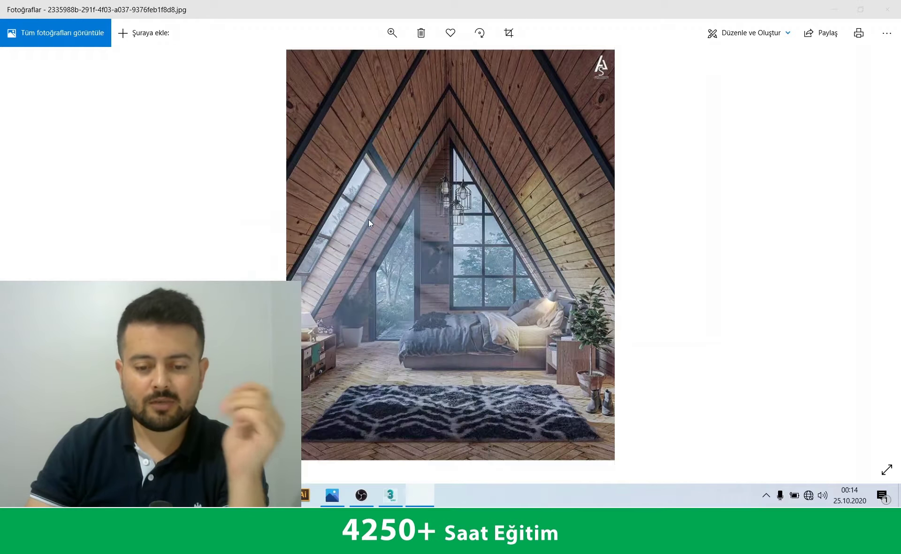
click(401, 141)
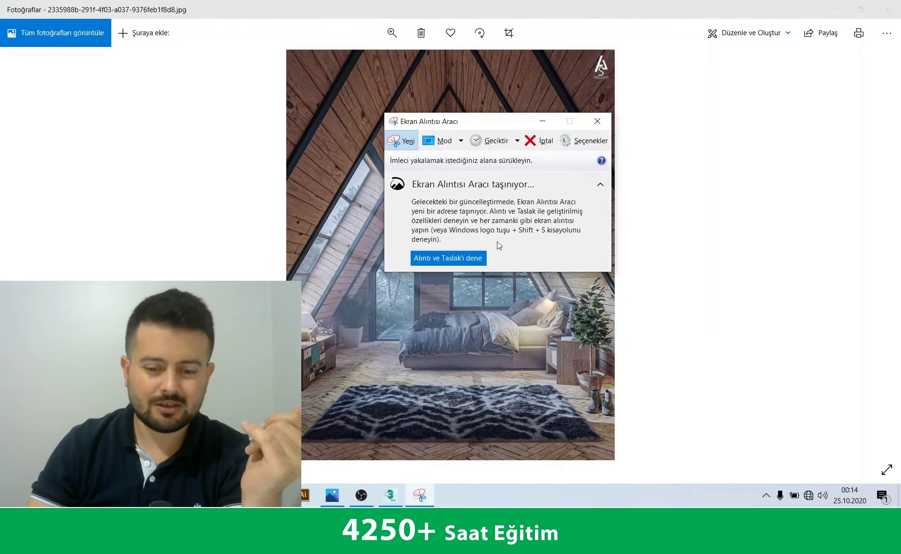
Snip the whole attic bedroom photo, then move to the empty 3ds Max scene
drag(286, 47, 617, 466)
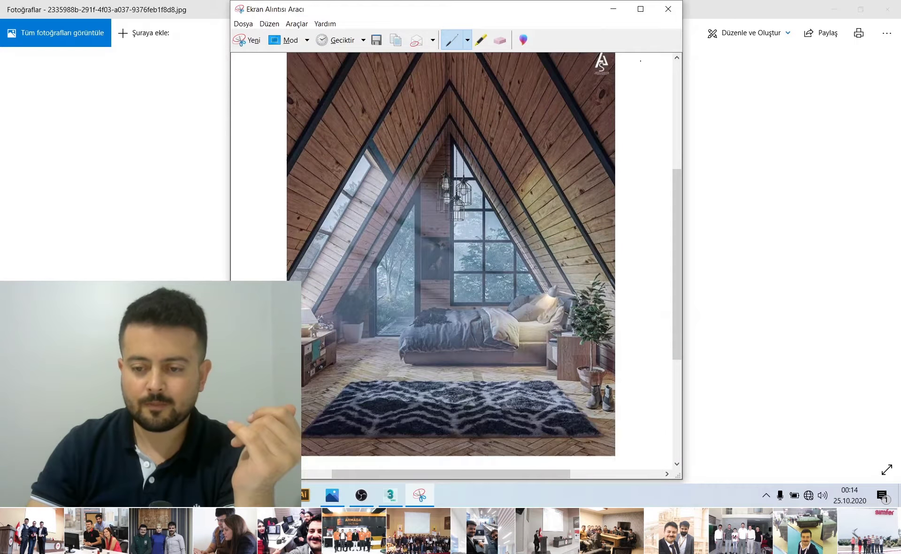
scroll(221, 234, down, 1)
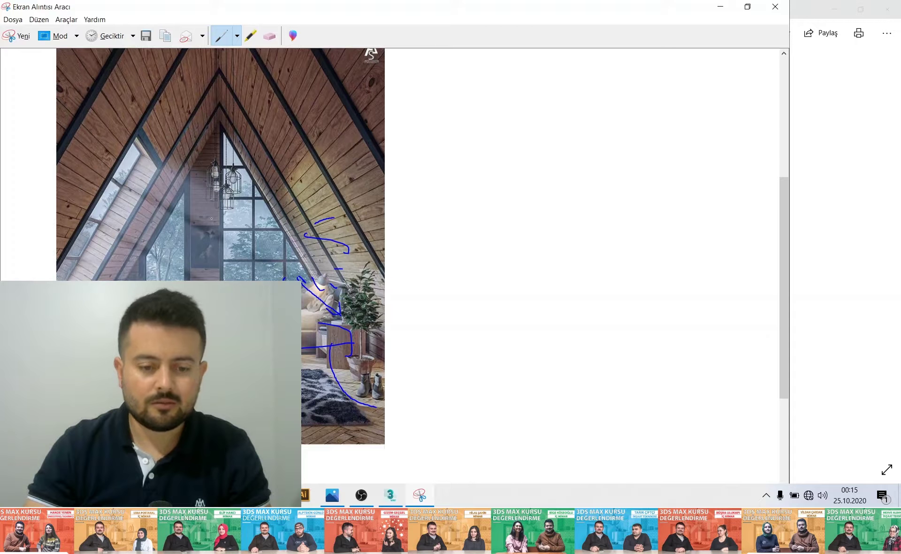
click(386, 494)
alt+middle_drag(462, 313, 447, 315)
click(797, 156)
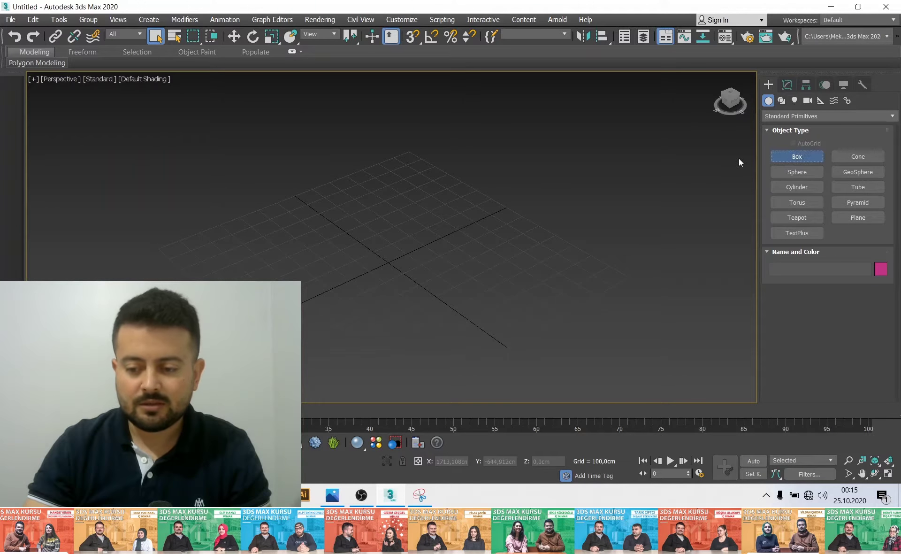
Drag out a long flat box in the perspective view, shown with edged faces
mouse_move(254, 275)
mouse_down()
mouse_move(583, 183)
mouse_move(624, 118)
mouse_up()
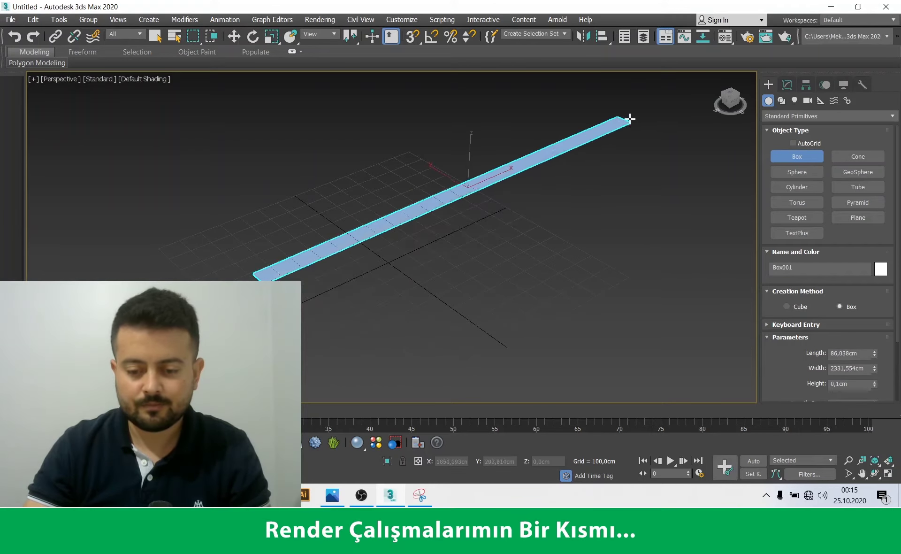
click(417, 296)
scroll(417, 295, down, 1)
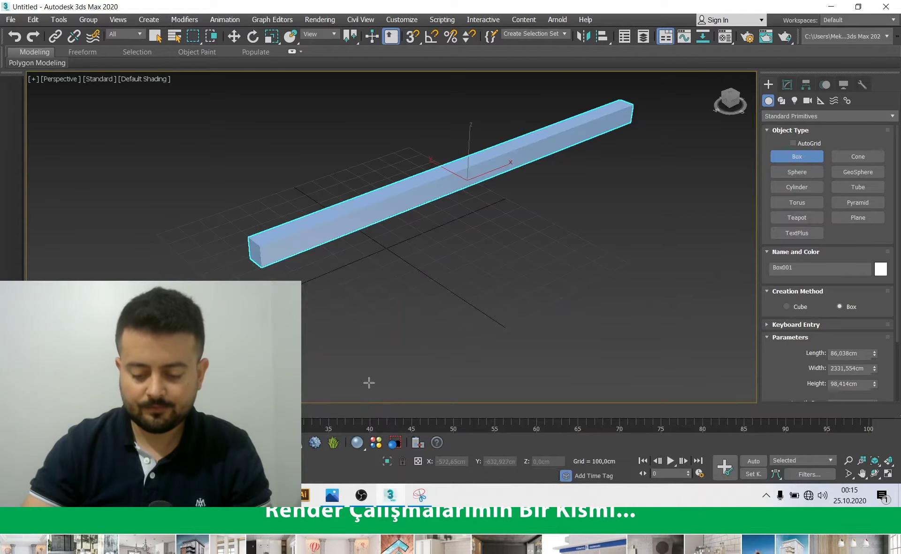
middle_drag(323, 289, 322, 312)
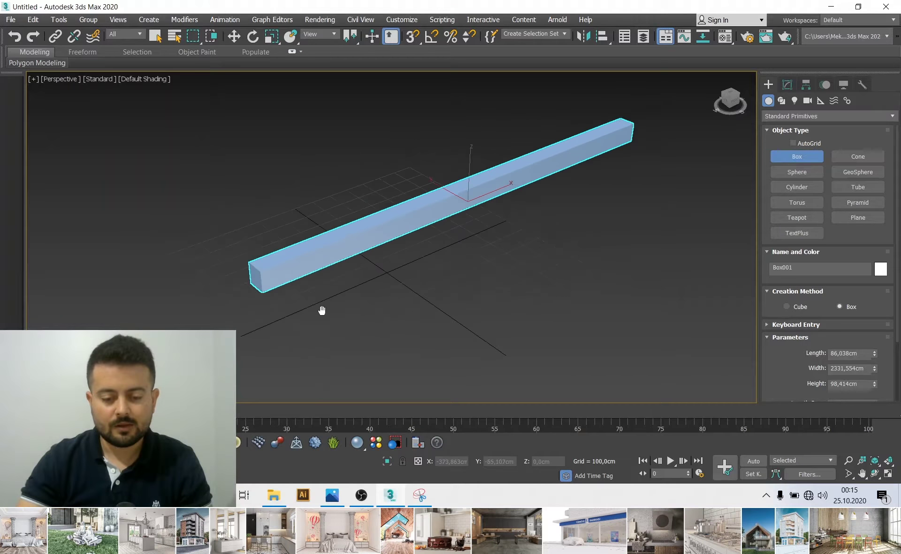
right_click(324, 300)
key(F4)
alt+middle_drag(301, 266, 312, 272)
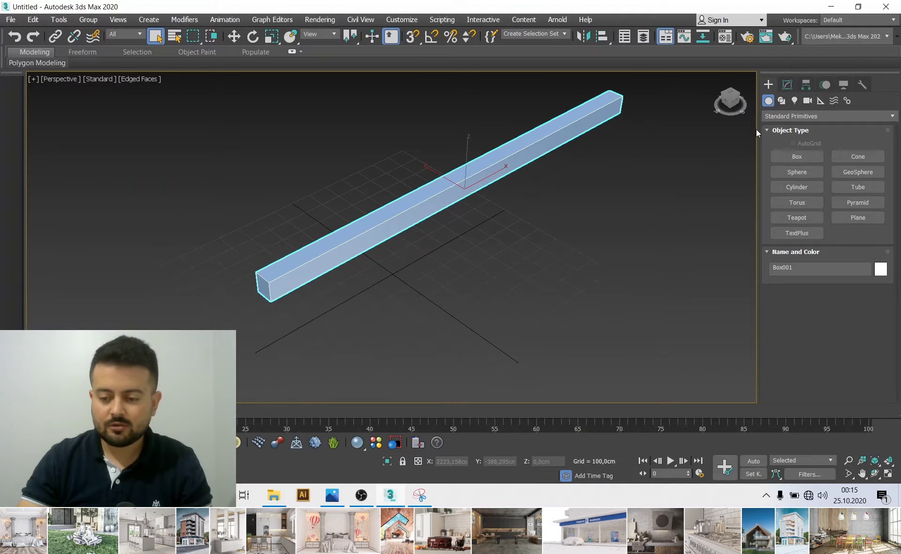
Set the box to Length 25 cm and Width 400 cm, then return to the photo
click(787, 84)
drag(875, 247, 867, 252)
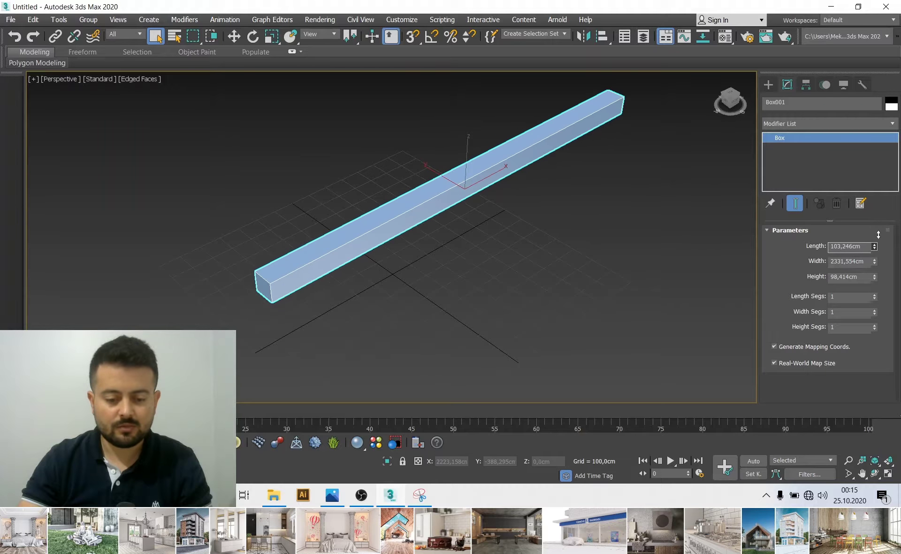
text(,)
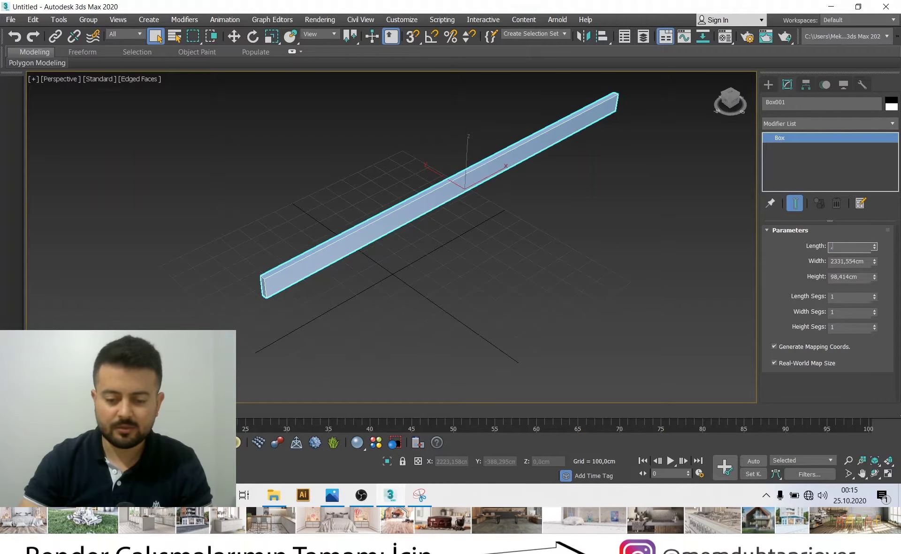
text(25)
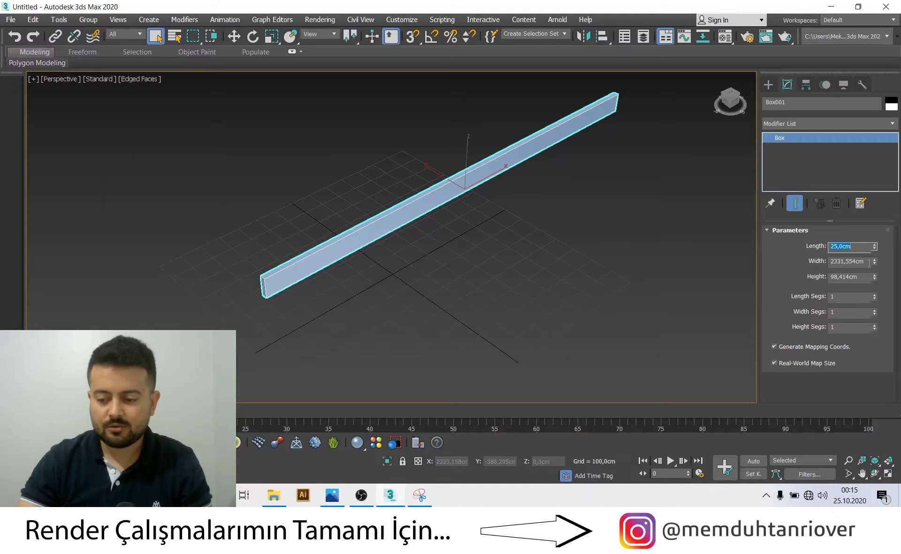
drag(875, 263, 875, 277)
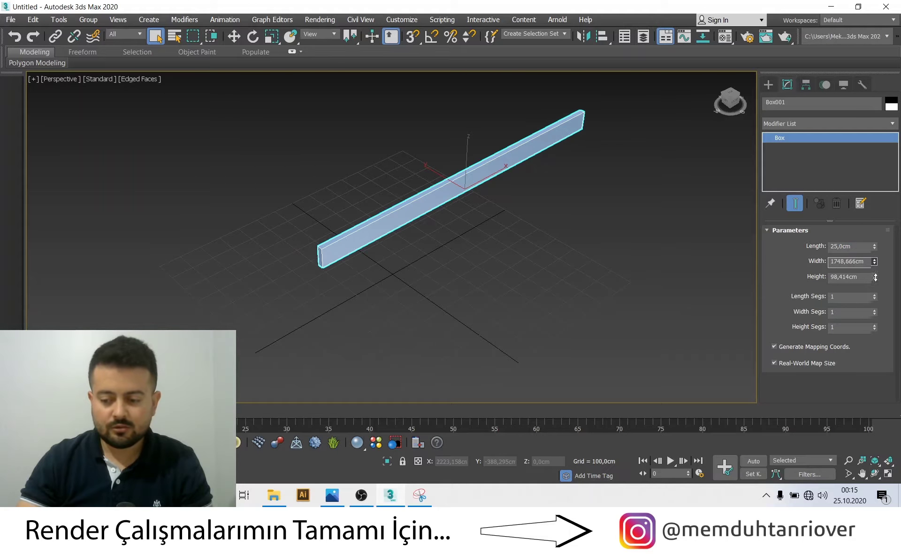
text(400)
key(Return)
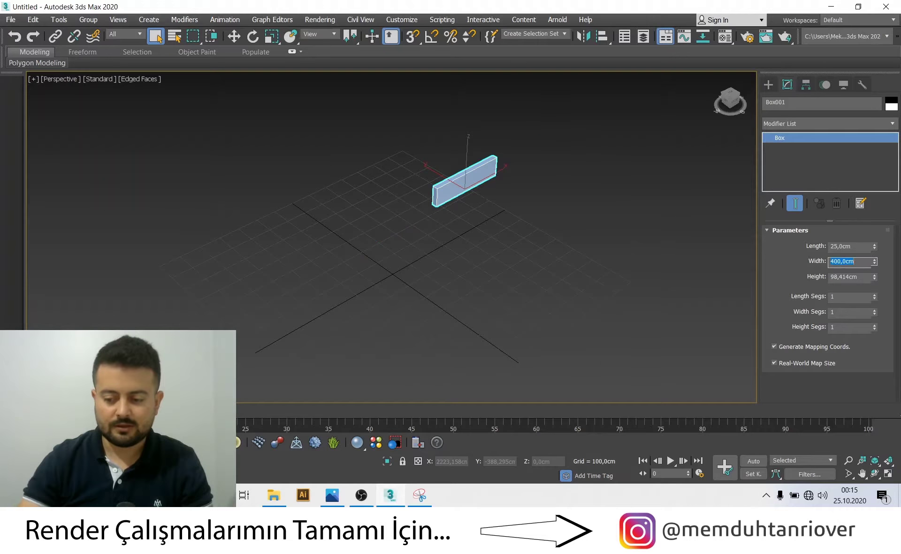
key(z)
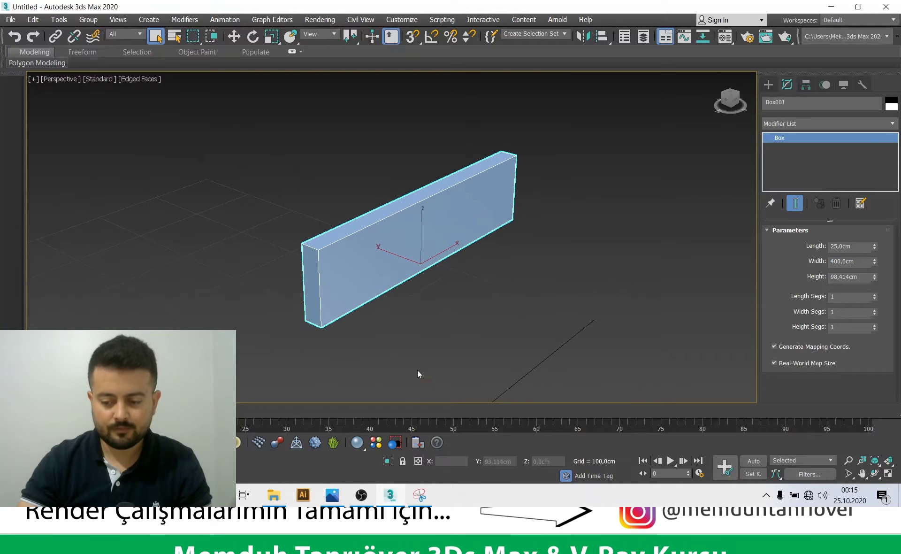
click(427, 496)
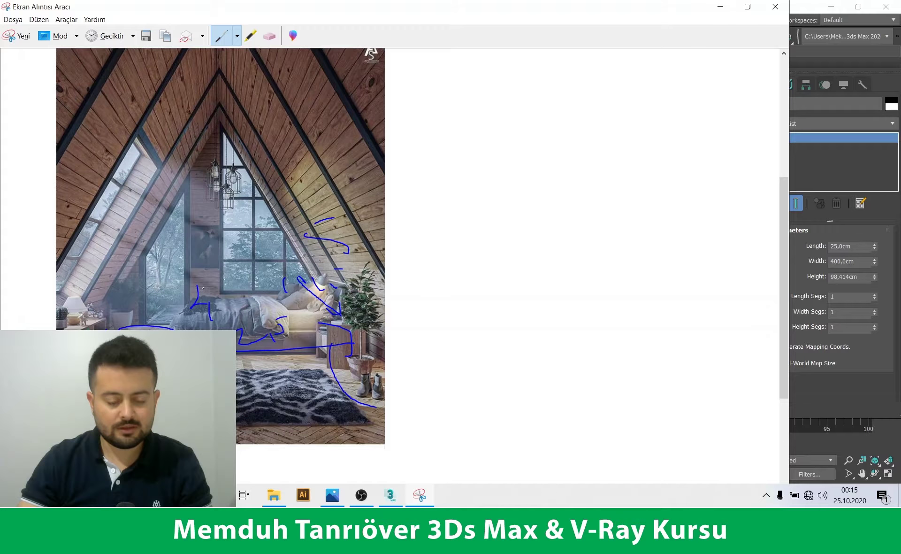
Sketch a blue line down the roof ridge and marks at the photo's lower left
drag(209, 138, 212, 328)
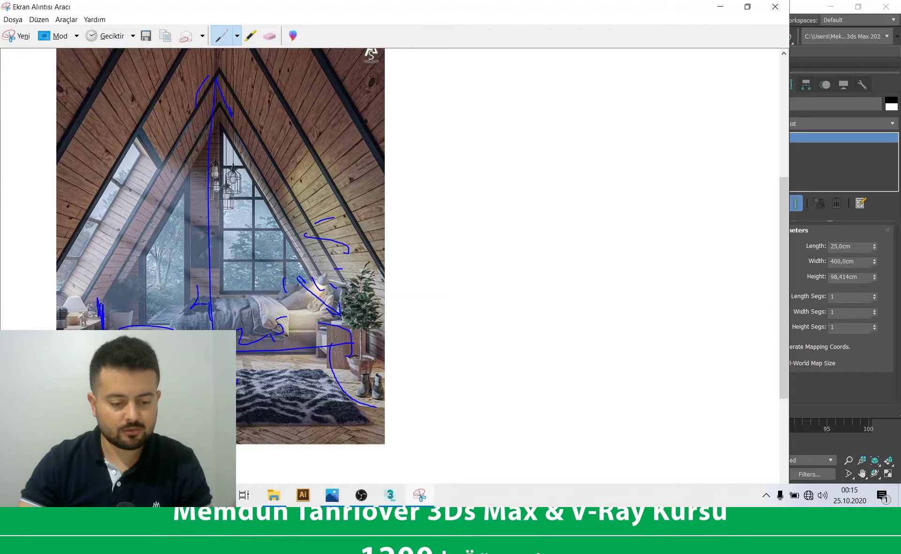
drag(102, 312, 99, 319)
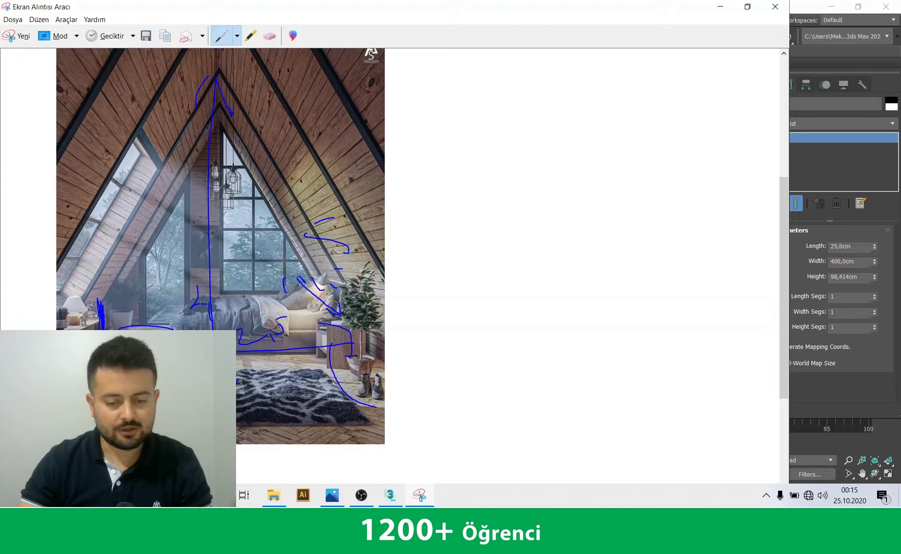
click(396, 495)
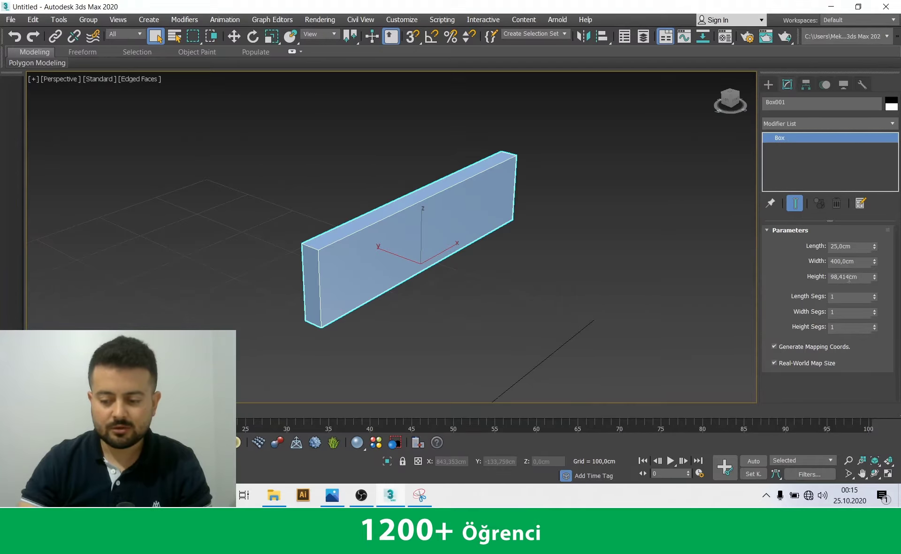
Set Box001 to Height 75 cm and Width 500 cm, then sketch more lines on the photo
right_click(847, 278)
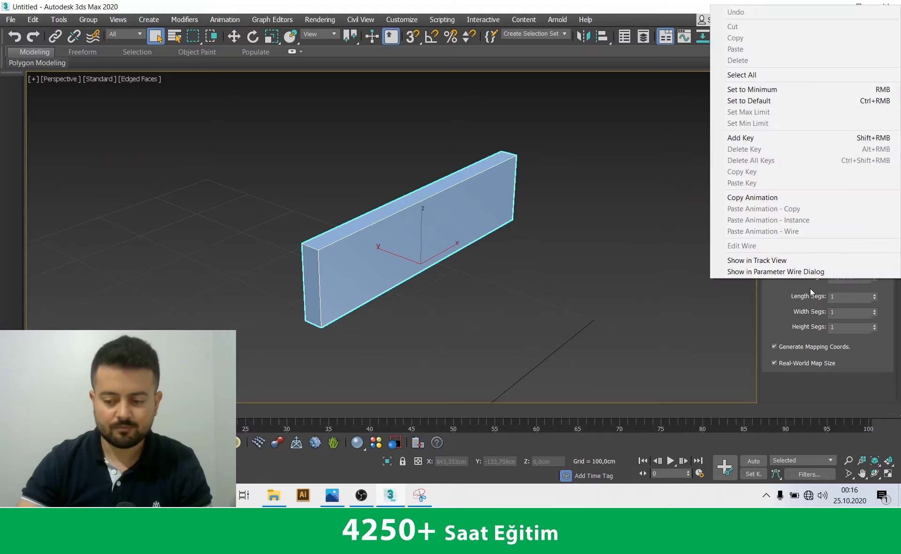
click(688, 321)
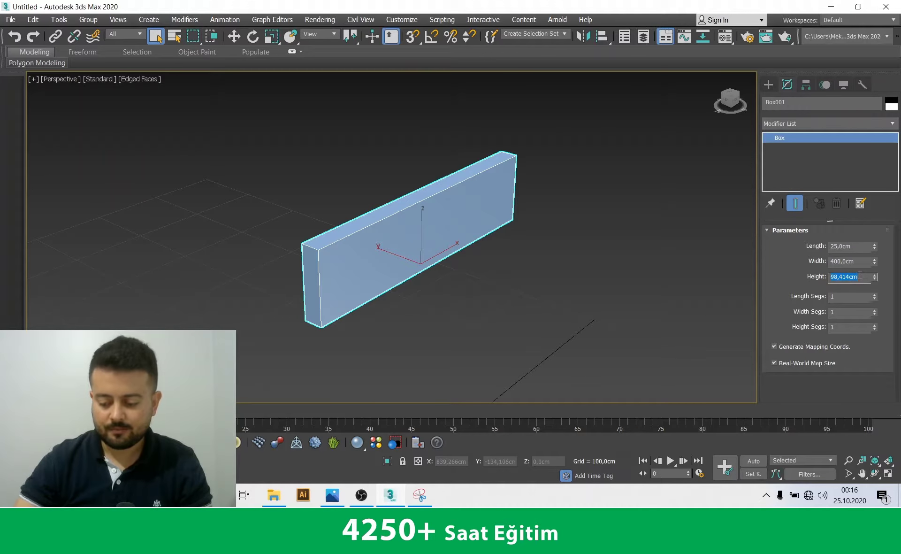
text(75)
key(Return)
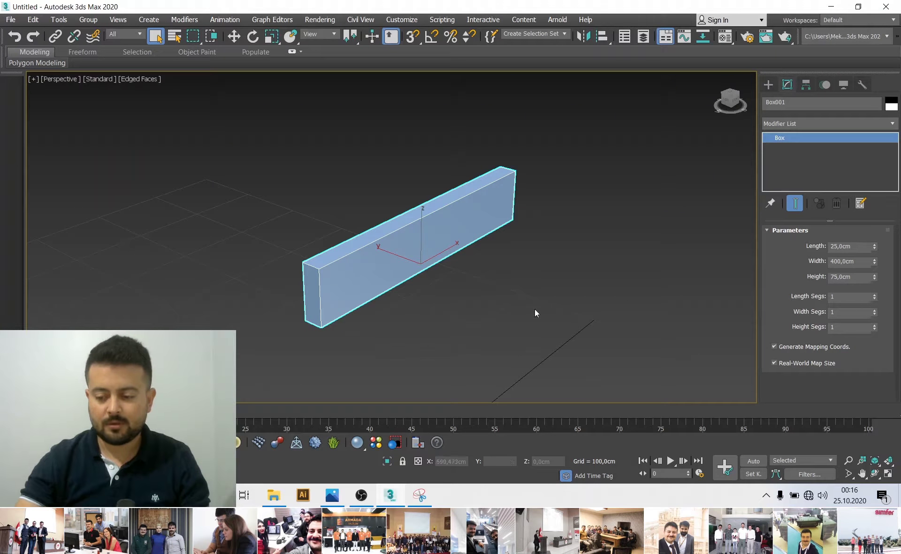
middle_drag(493, 260, 512, 263)
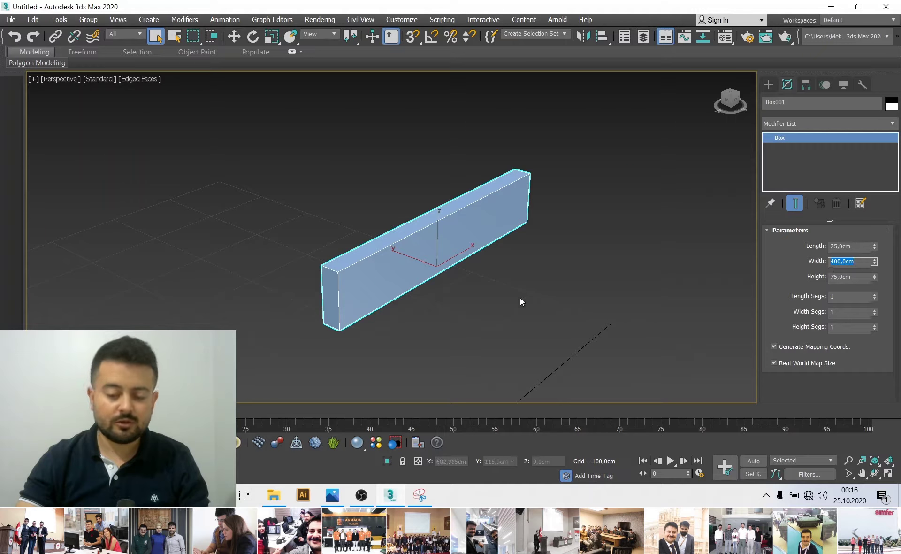
text(500)
key(Return)
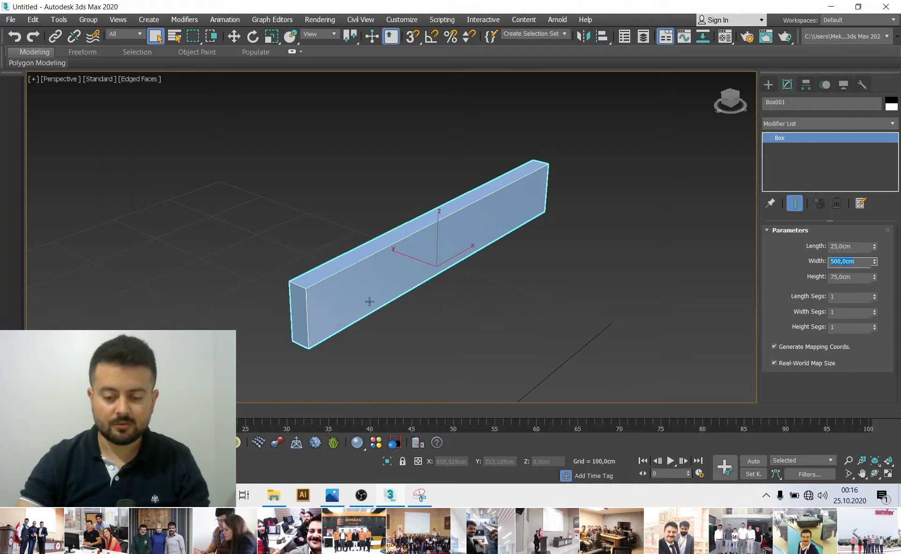
click(420, 494)
drag(115, 306, 70, 329)
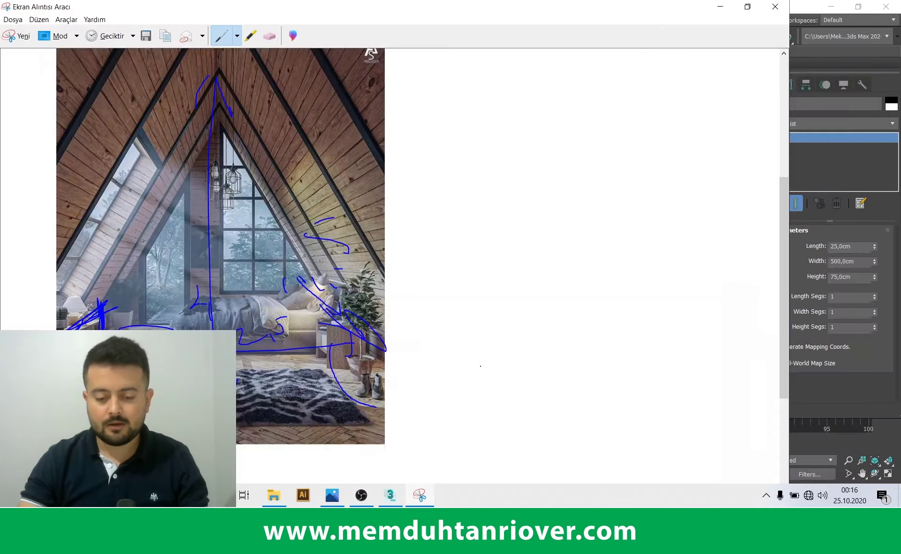
Convert Box001 to an Editable Poly, turn on Snaps Toggle and switch to Move
click(876, 372)
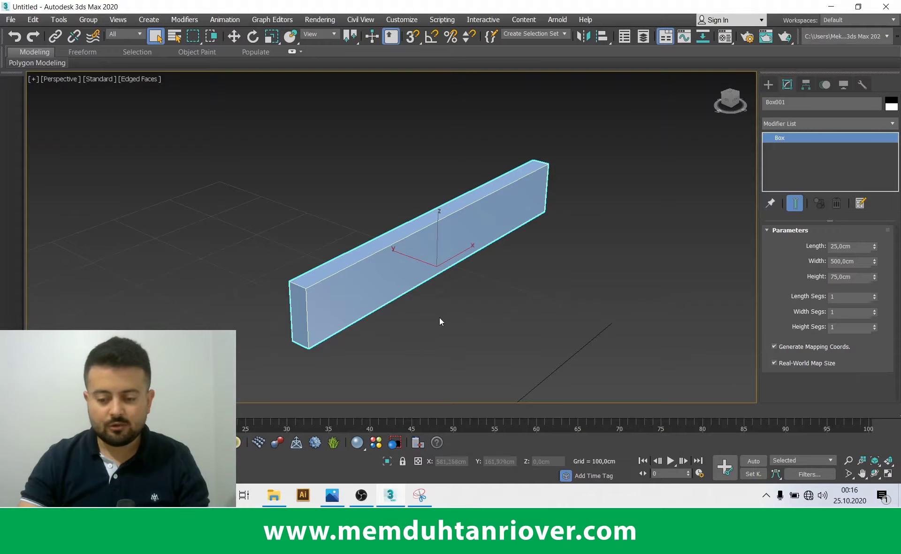
mouse_move(428, 309)
middle_down()
mouse_move(312, 268)
mouse_move(280, 224)
middle_up()
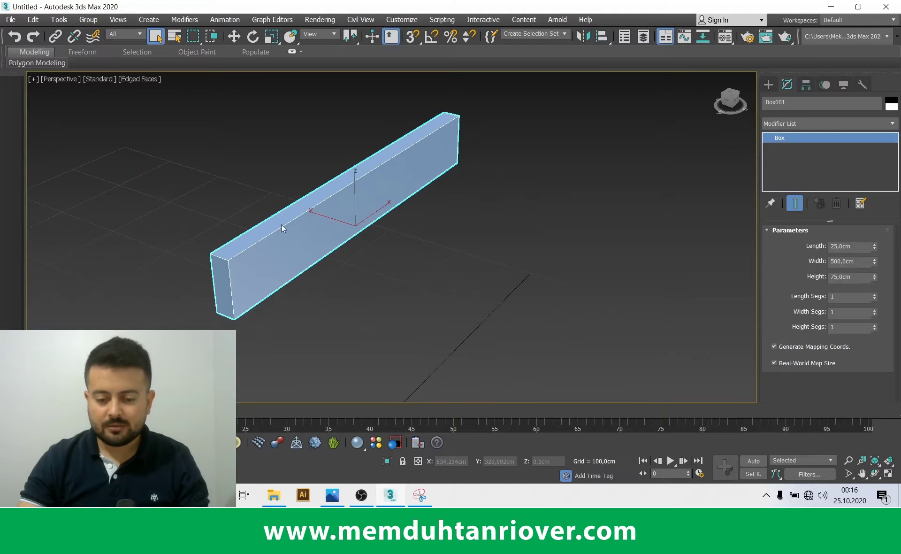
right_click(281, 221)
click(434, 360)
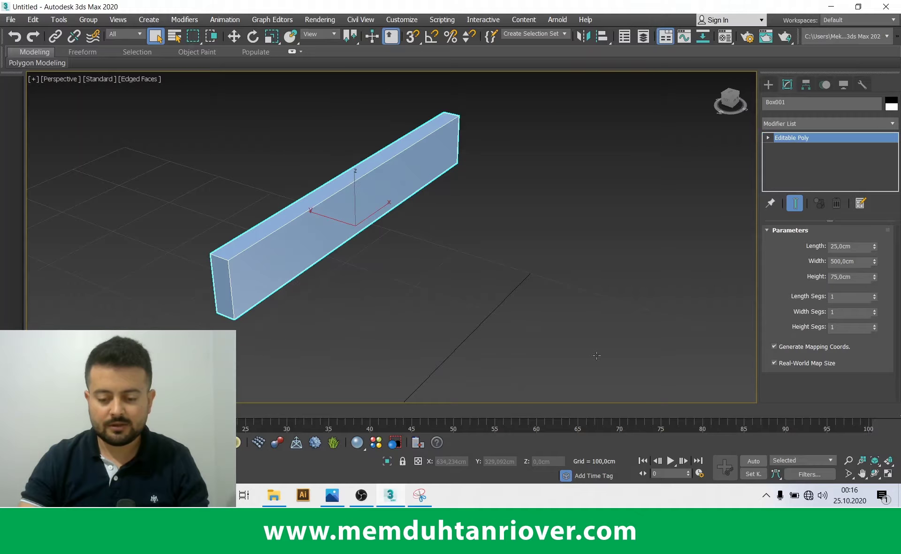
click(413, 38)
key(w)
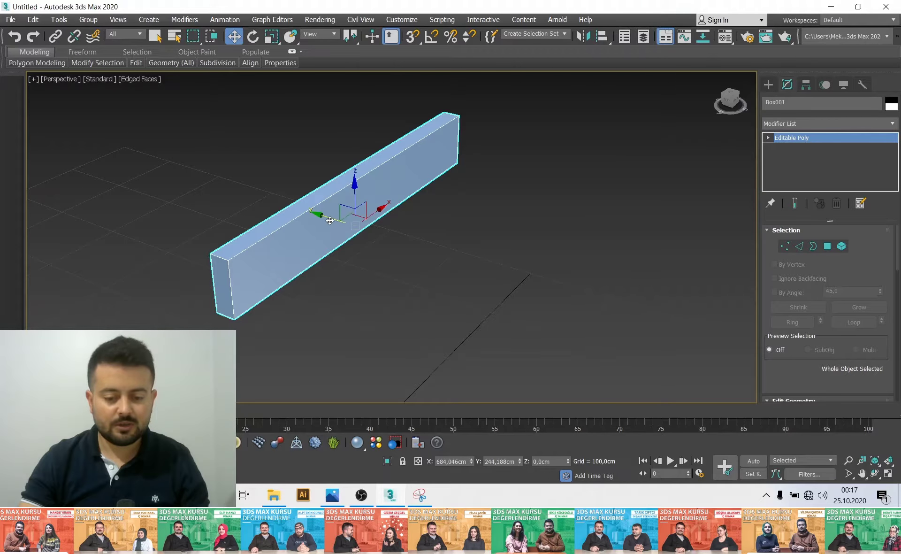
Shift-drag an independent Copy clone of the box, discarding an extra duplicate, to create Box002
shift+drag(320, 188, 452, 254)
click(468, 312)
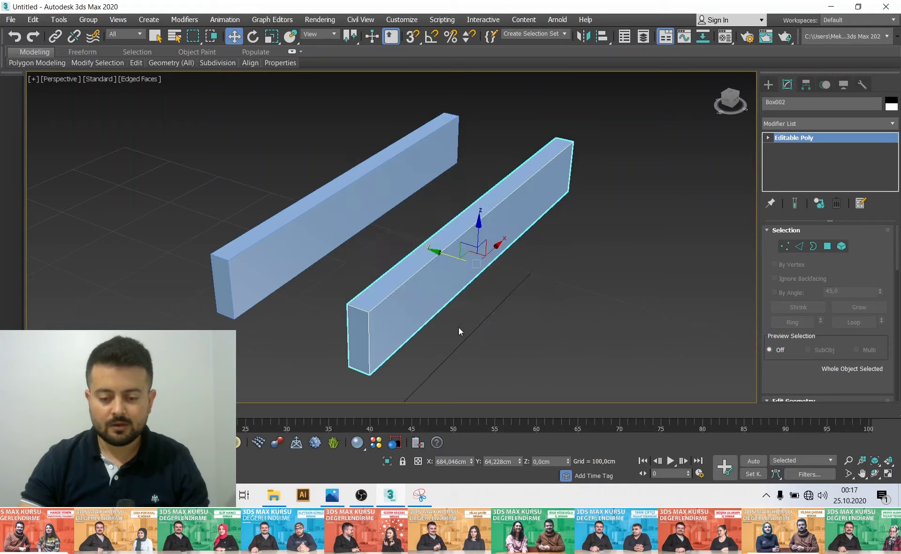
key(Delete)
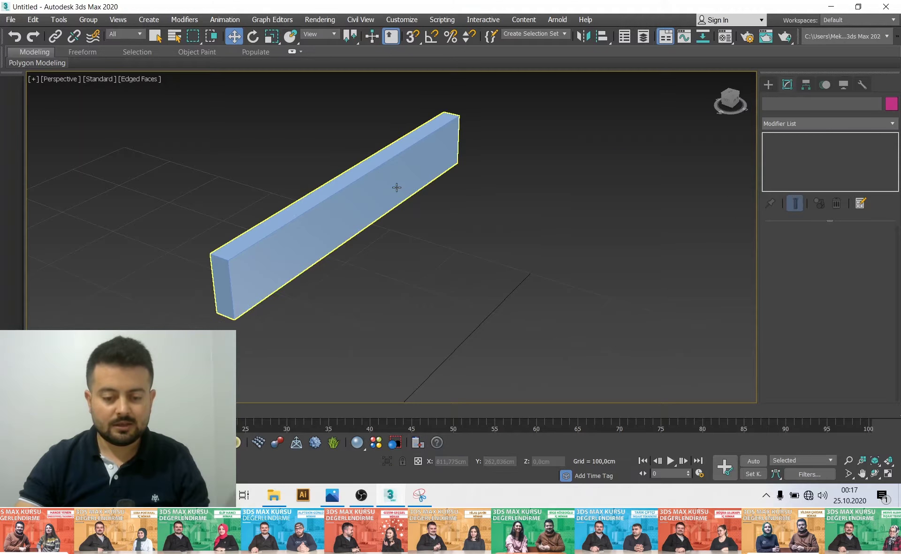
click(377, 203)
shift+drag(291, 169, 430, 229)
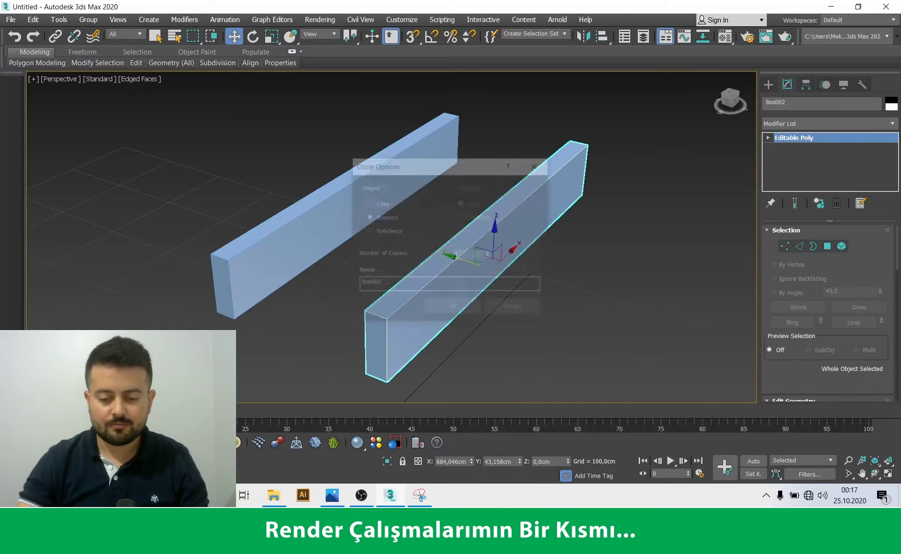
click(379, 204)
click(457, 308)
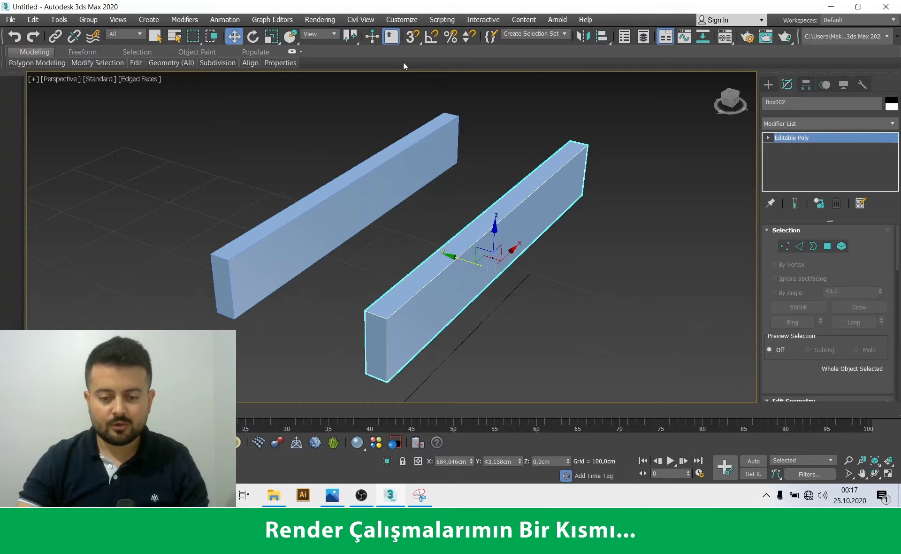
Snap Box002 onto Box001's corner and offset it 100 cm in Y
click(410, 41)
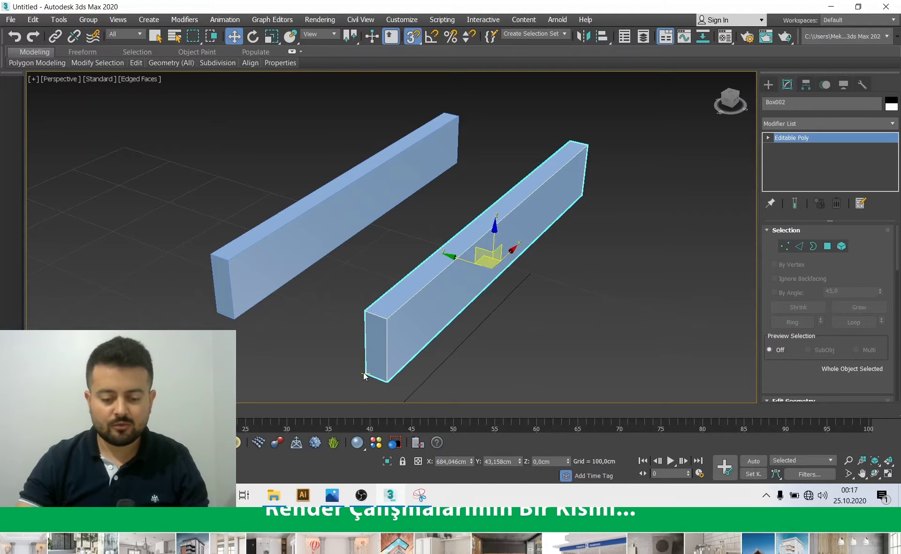
drag(366, 375, 240, 321)
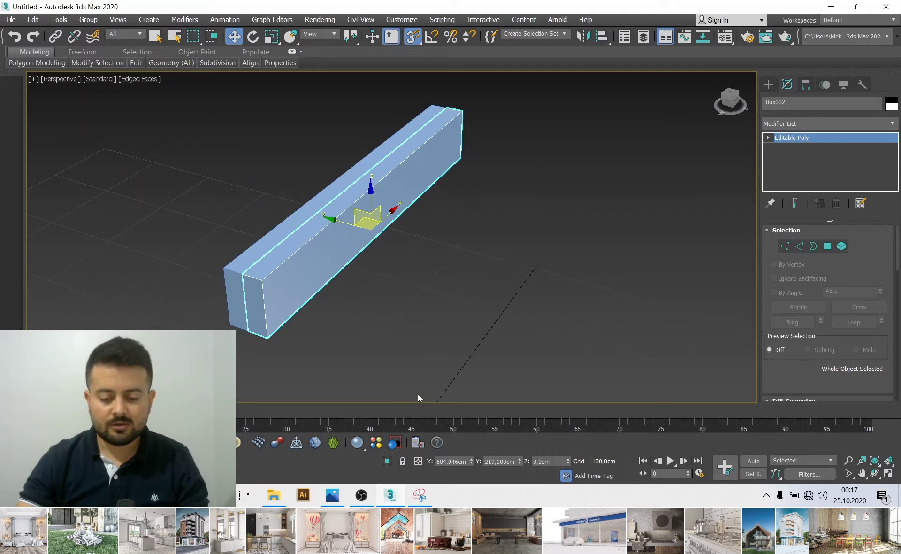
click(418, 462)
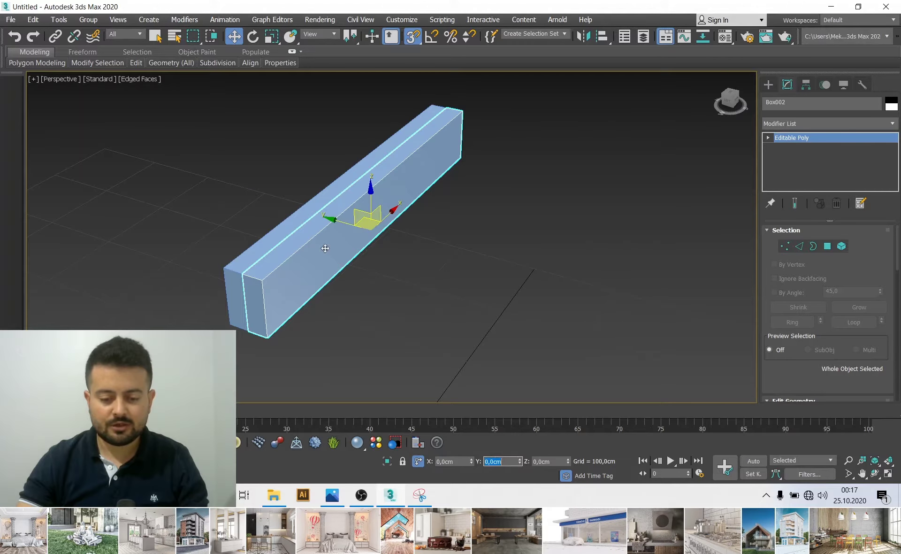
text(100)
key(Return)
Offset Box002 a further 100 cm in Y and frame both boxes in view
mouse_move(391, 253)
middle_down()
mouse_move(419, 272)
mouse_move(351, 191)
middle_up()
mouse_move(379, 269)
alt+middle_down()
mouse_move(477, 280)
mouse_move(463, 498)
alt+middle_up()
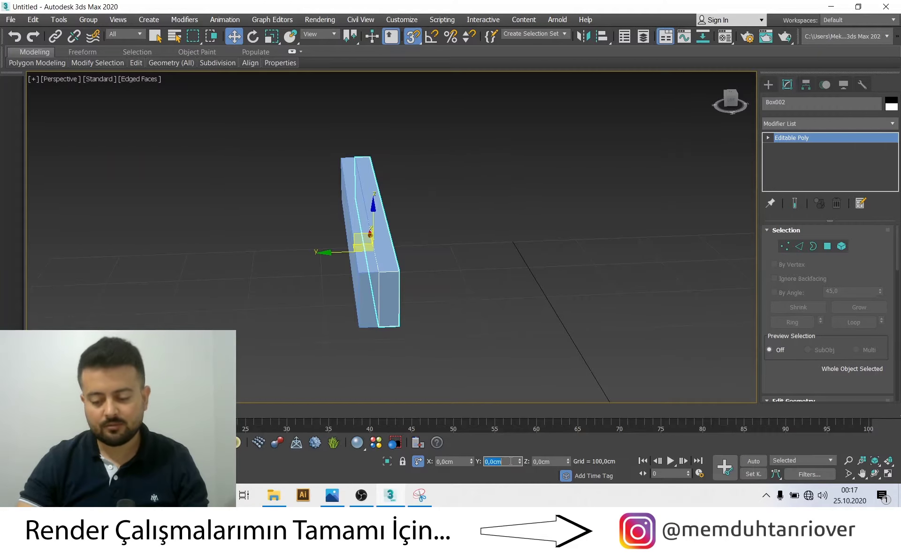
text(100)
key(Return)
mouse_move(537, 401)
alt+middle_down()
mouse_move(497, 323)
mouse_move(491, 353)
mouse_move(500, 343)
alt+middle_up()
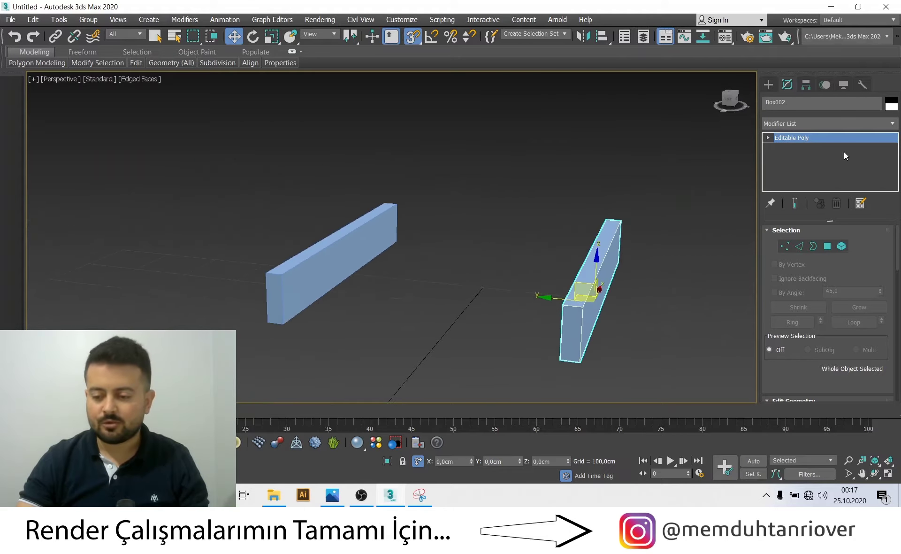
middle_drag(546, 192, 553, 202)
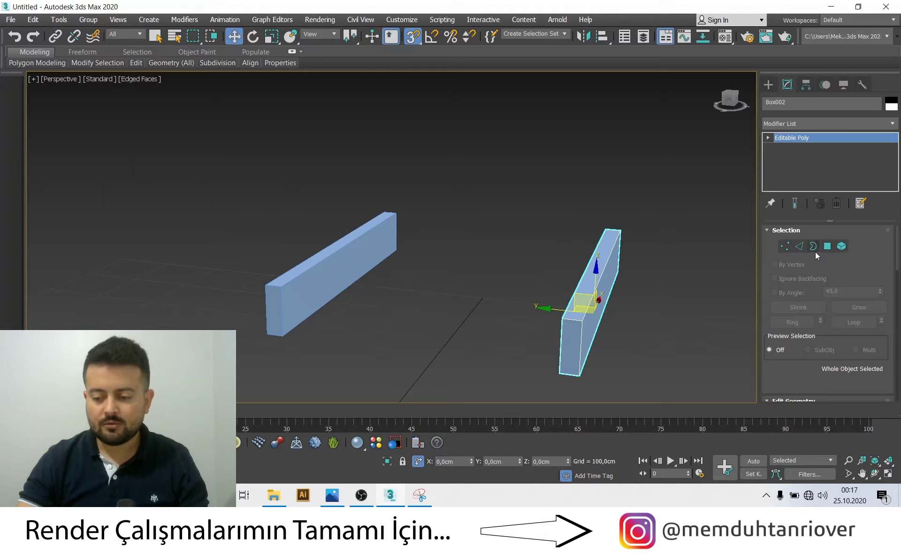
drag(804, 361, 683, 304)
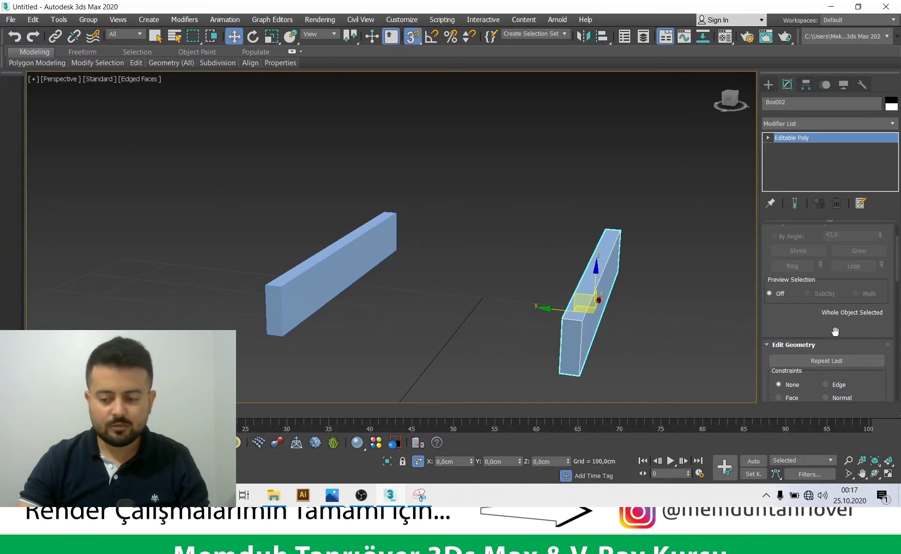
scroll(831, 372, down, 2)
scroll(830, 372, down, 1)
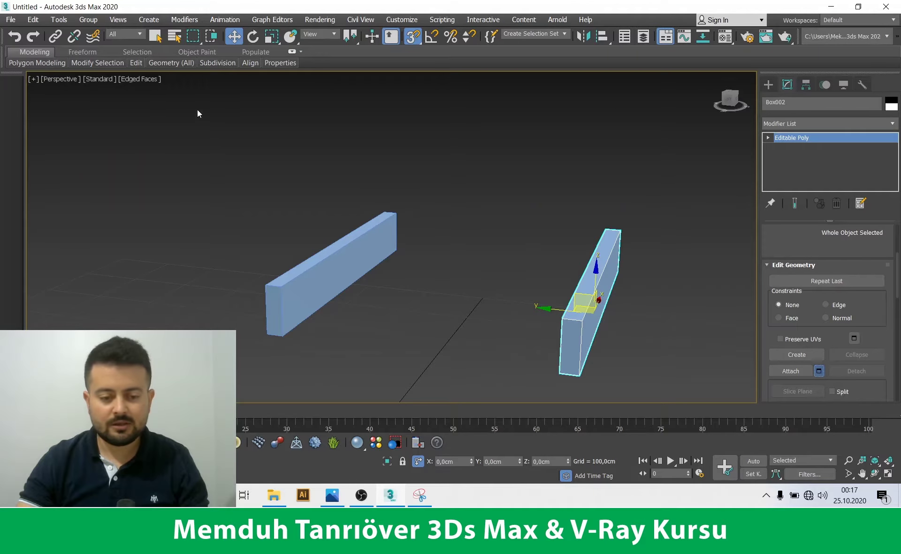
Attach Box001 to Box002 and select both top faces in Polygon mode
double_click(68, 77)
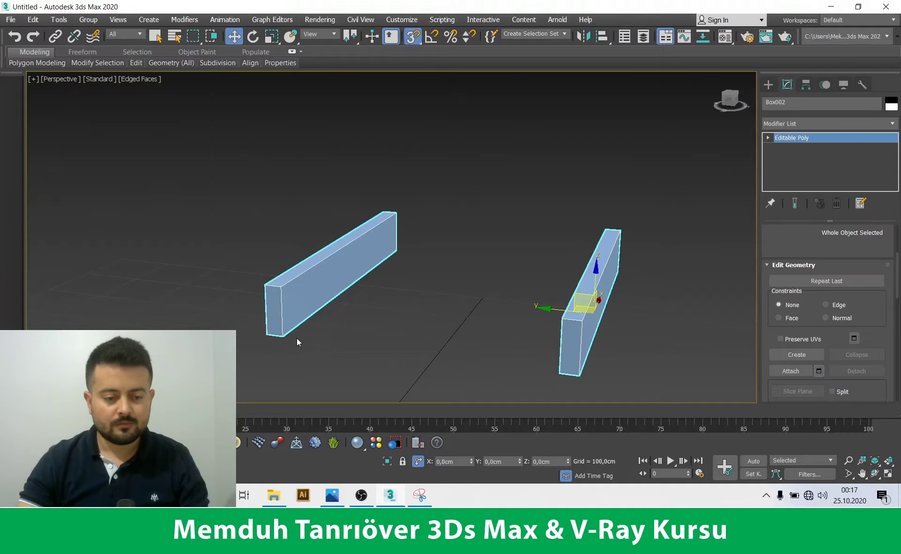
alt+middle_drag(297, 338, 390, 312)
scroll(829, 284, up, 3)
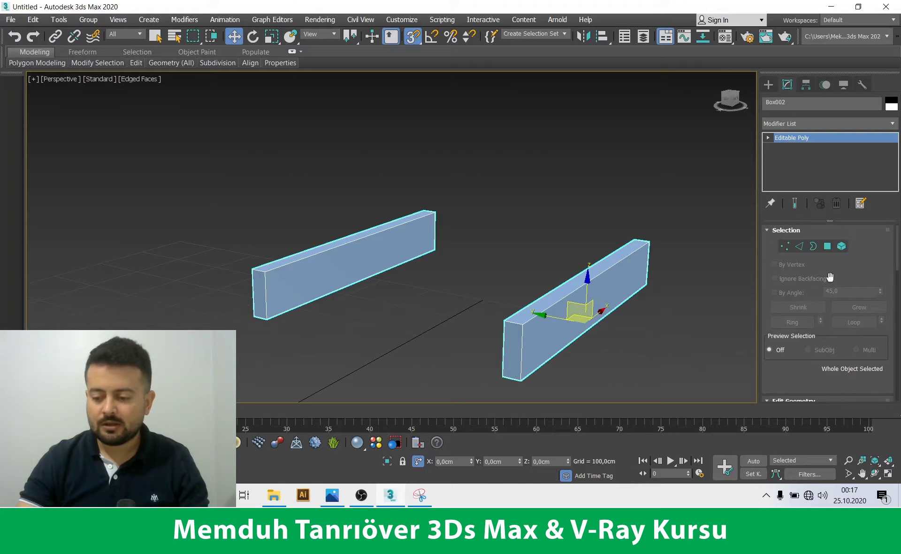
click(829, 245)
alt+middle_drag(381, 244, 380, 261)
click(363, 227)
ctrl+click(575, 302)
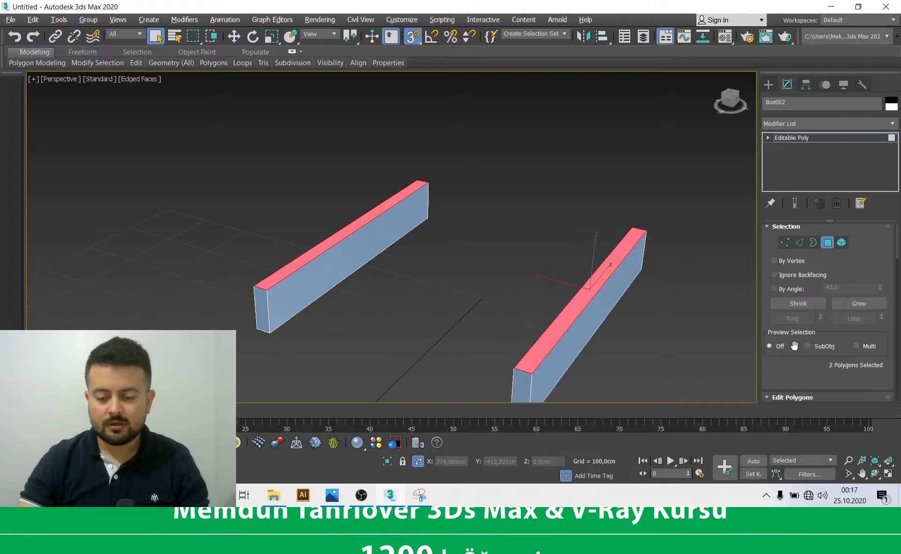
alt+middle_drag(358, 237, 658, 351)
scroll(828, 360, down, 5)
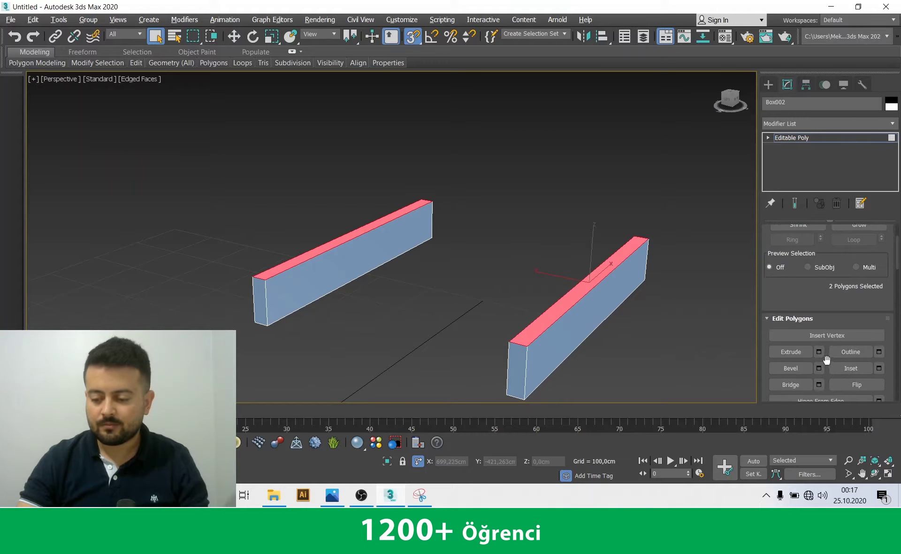
Extrude the two top faces upward by 300 cm
click(823, 352)
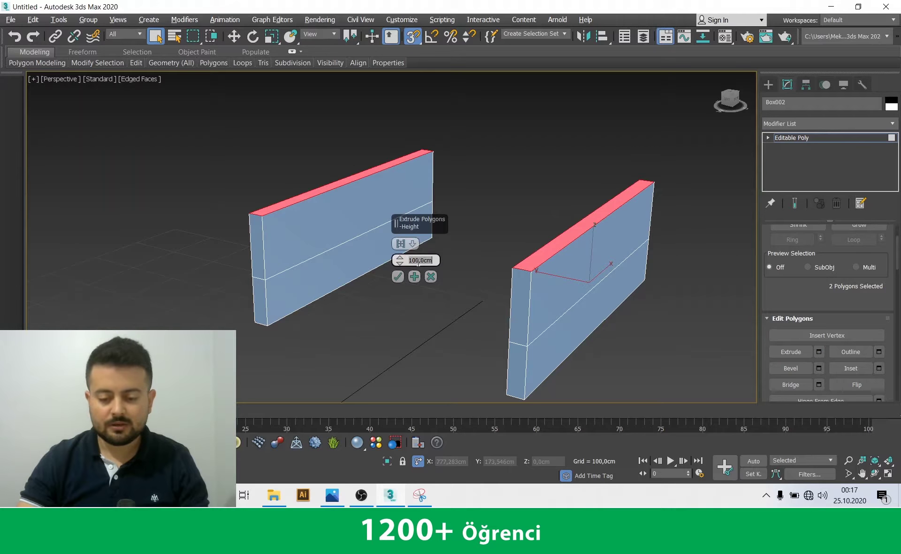
text(0)
key(Return)
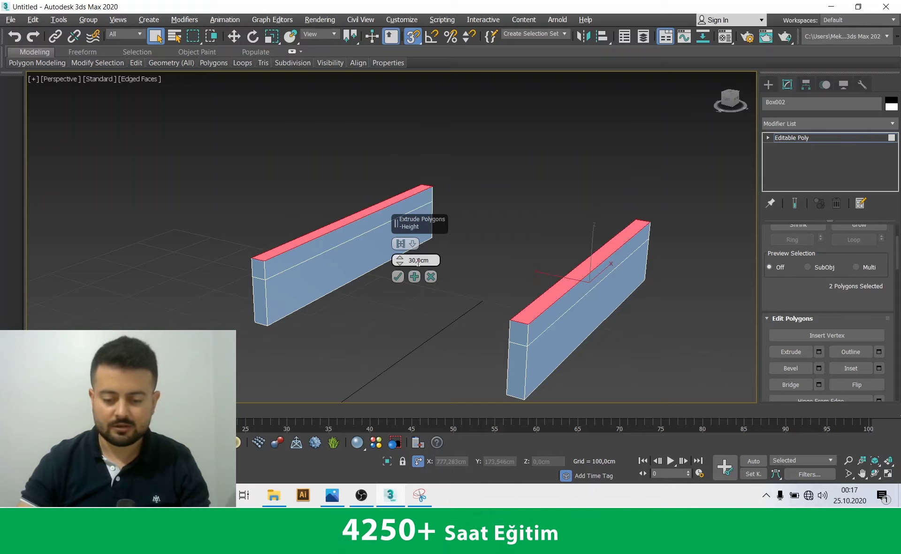
text(0)
key(Return)
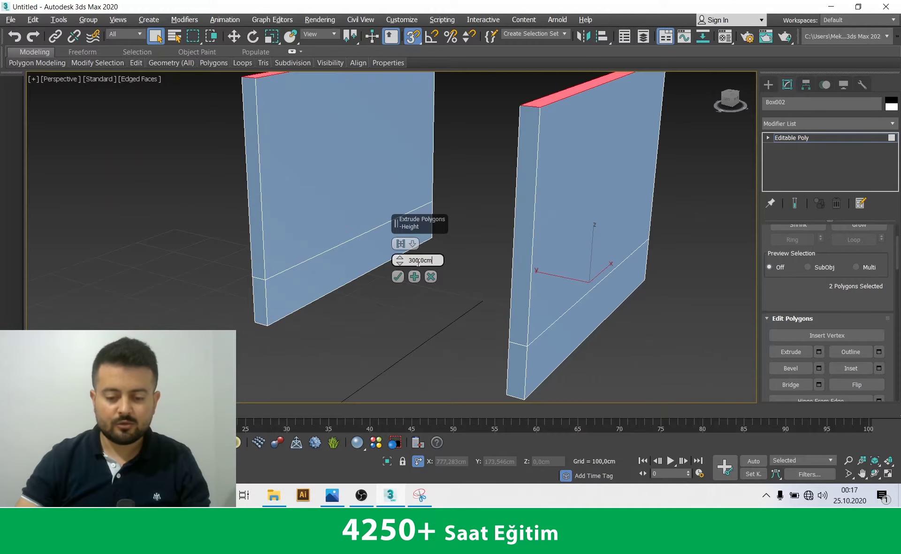
click(398, 278)
mouse_move(362, 496)
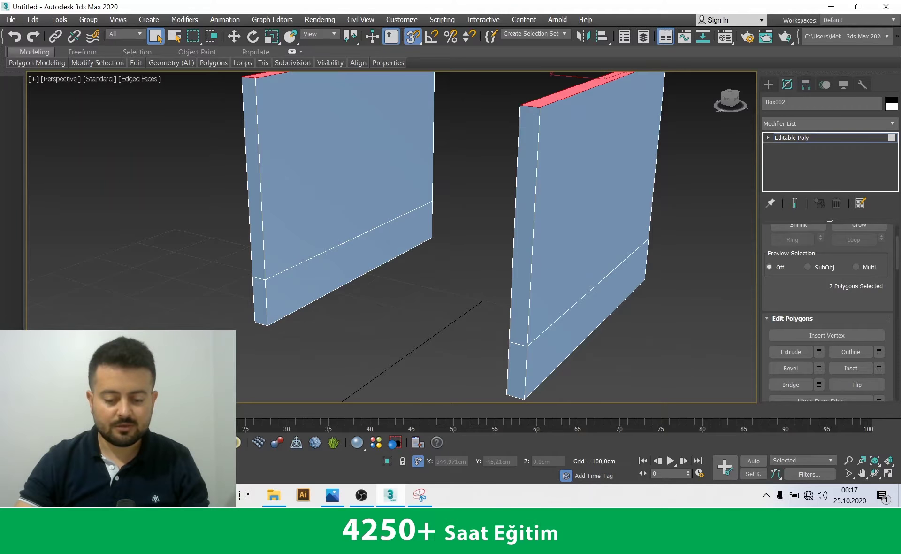
Check the A-frame bedroom reference photo, then return to the walls
click(367, 499)
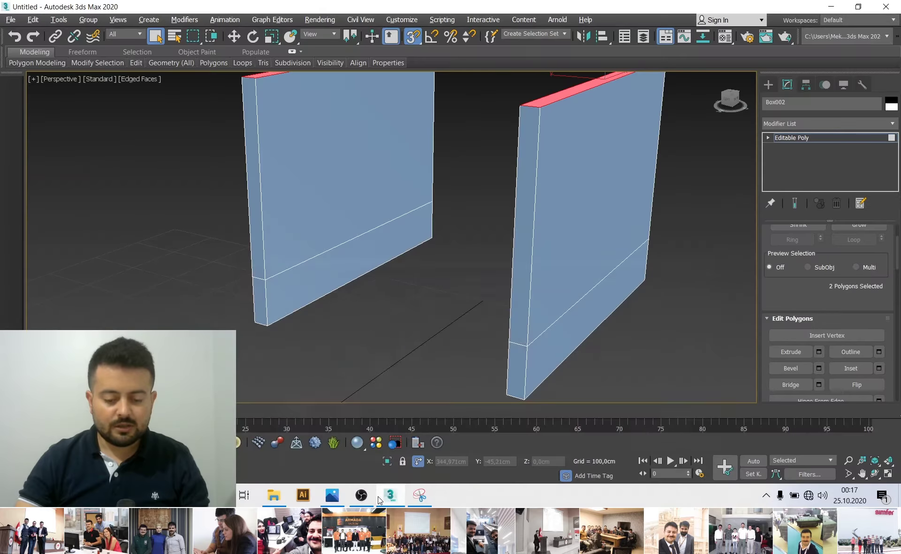
click(338, 495)
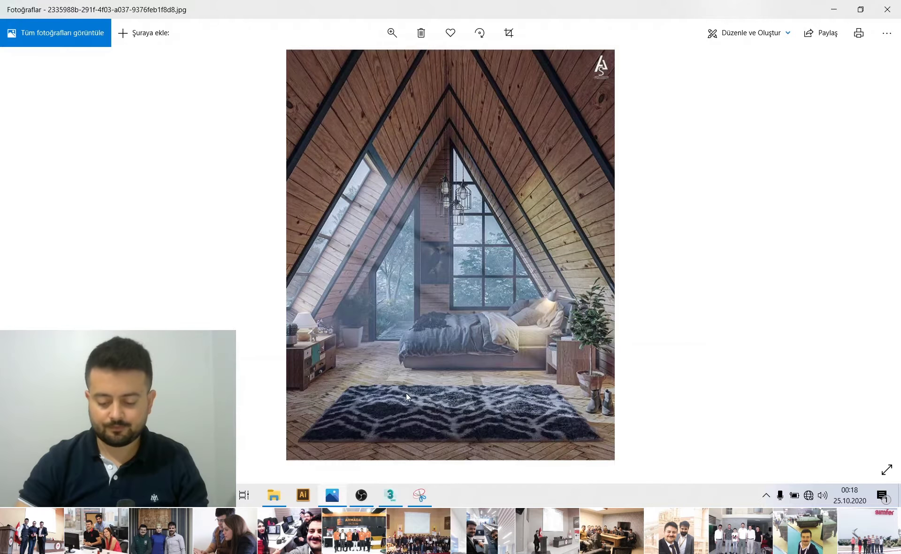
key(alt+Tab)
middle_drag(442, 314, 387, 271)
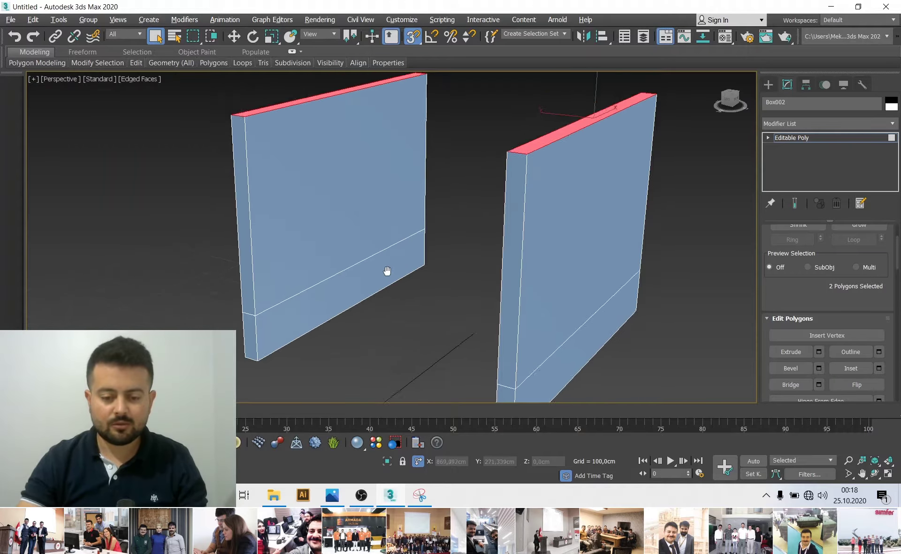
scroll(383, 271, down, 4)
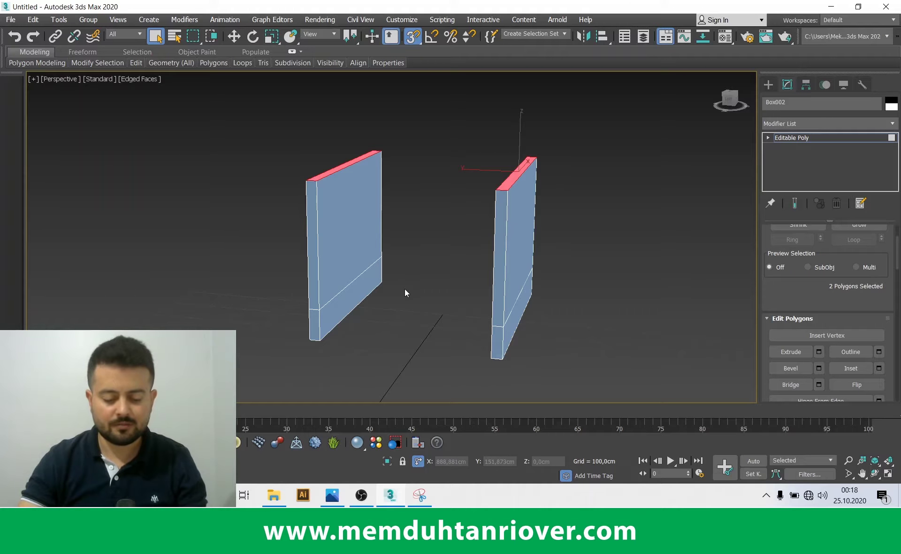
mouse_move(403, 289)
alt+middle_down()
mouse_move(410, 274)
mouse_move(486, 231)
alt+middle_up()
scroll(805, 335, up, 3)
scroll(782, 358, up, 1)
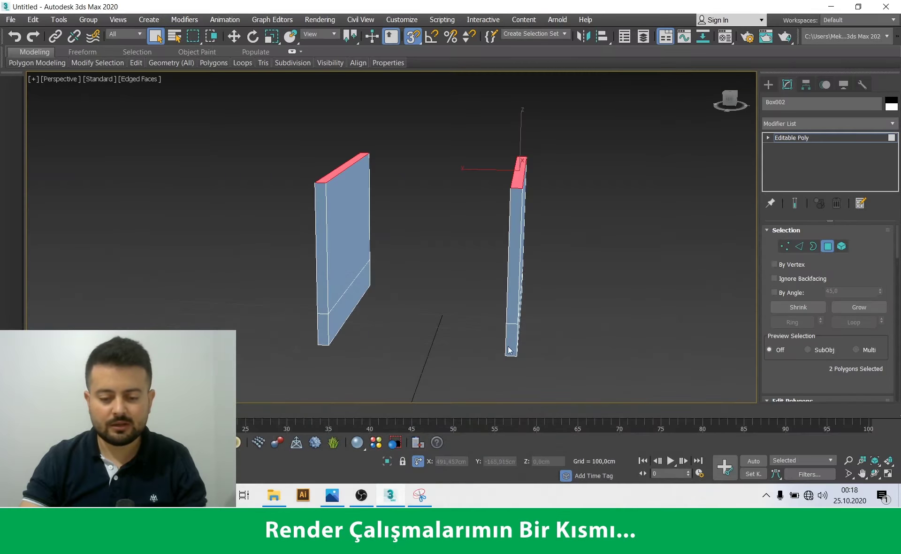
alt+middle_drag(510, 350, 421, 298)
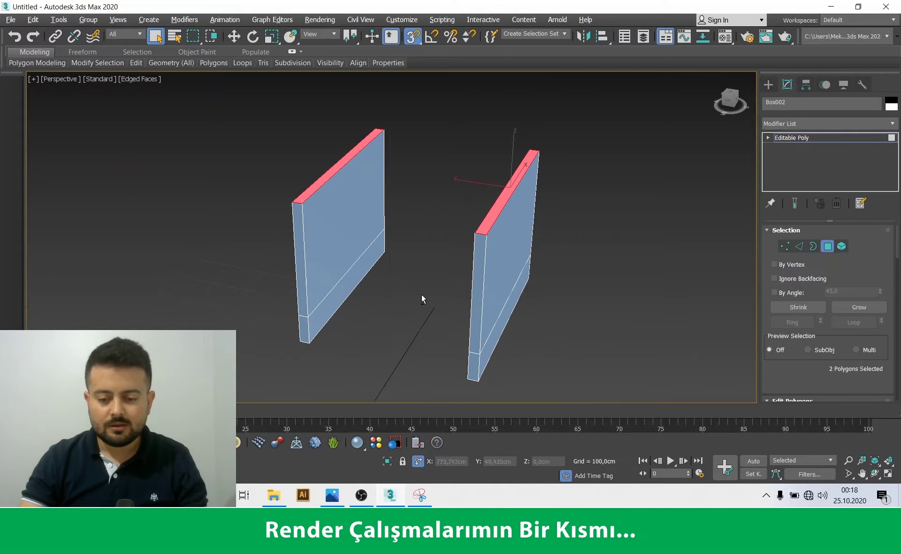
key(alt+w)
key(alt+w)
In the Left view, move the left wall's top vertices 200 cm to slant it
key(alt+w)
key(alt+w)
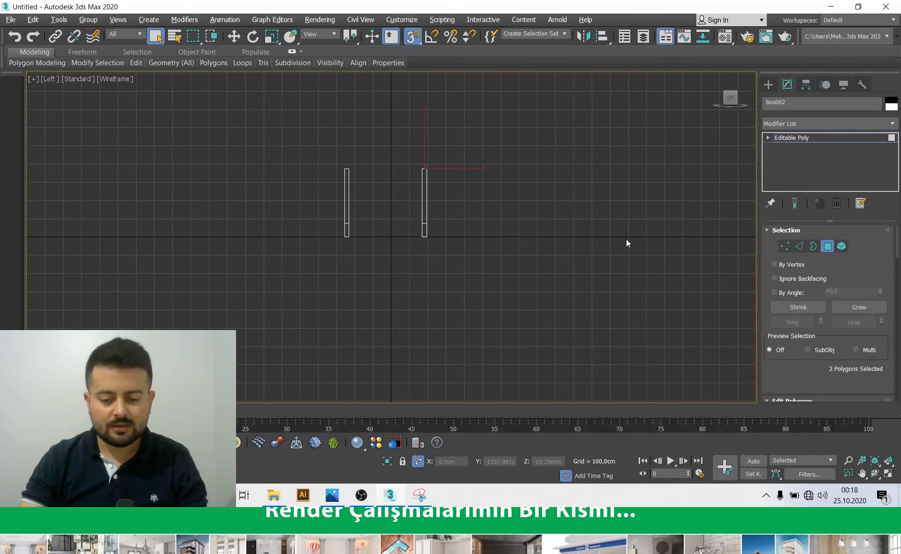
key(alt+w)
key(alt+w)
scroll(345, 232, up, 3)
middle_drag(345, 231, 342, 258)
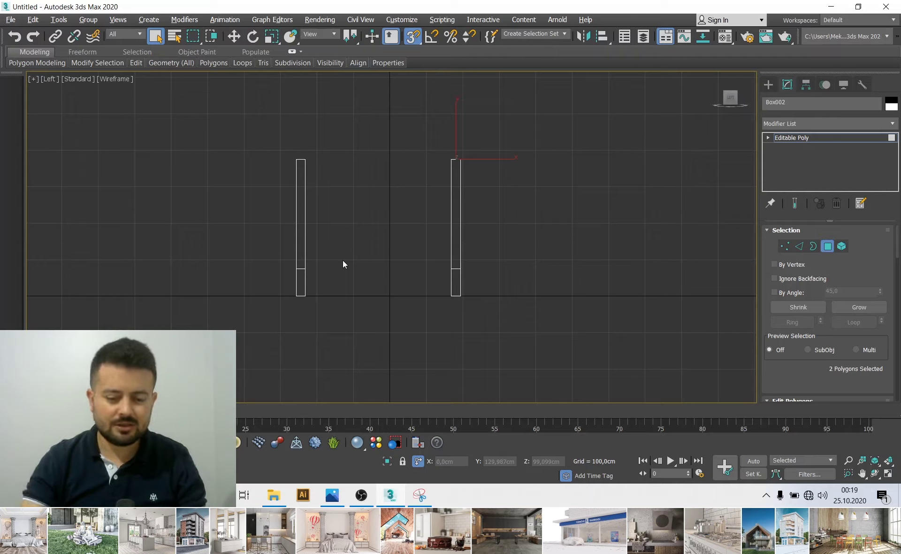
key(1)
middle_drag(457, 232, 461, 268)
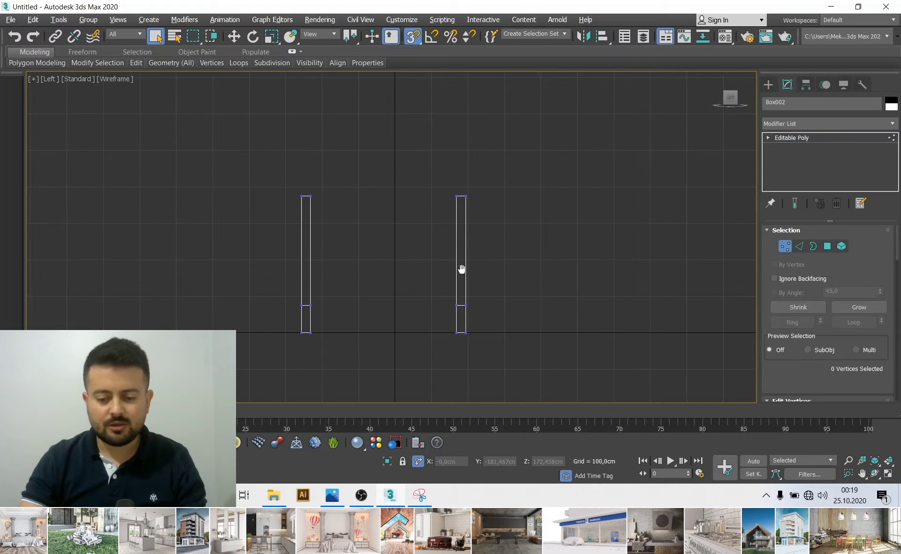
drag(296, 183, 319, 207)
scroll(358, 224, up, 3)
scroll(322, 224, down, 1)
key(w)
middle_drag(320, 222, 318, 233)
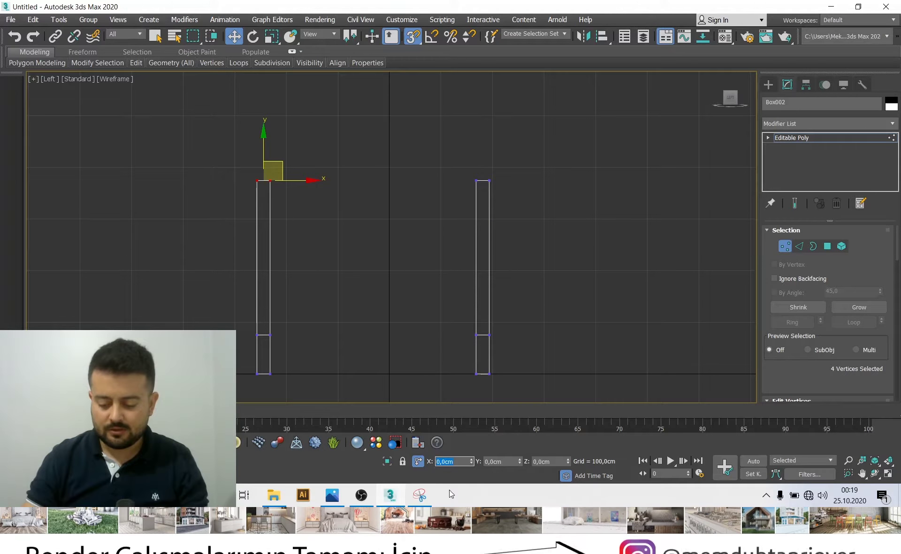
text(200)
key(Return)
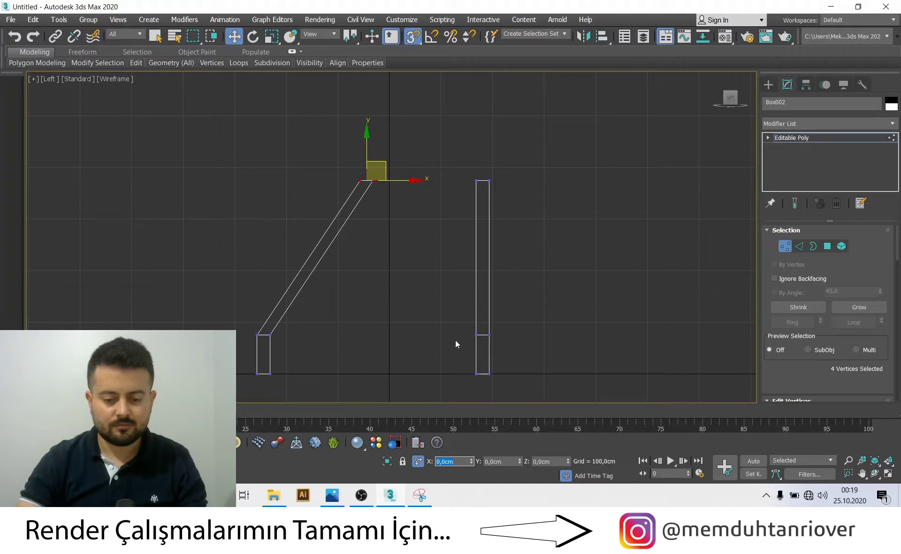
Slant the right wall's top vertices toward the left via the X offset, restoring four viewports
click(446, 335)
drag(438, 170, 524, 193)
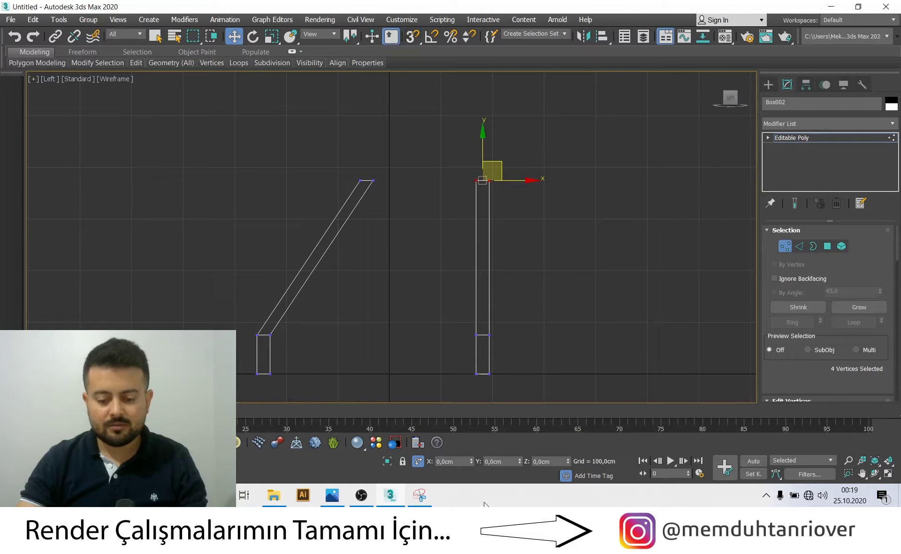
double_click(455, 462)
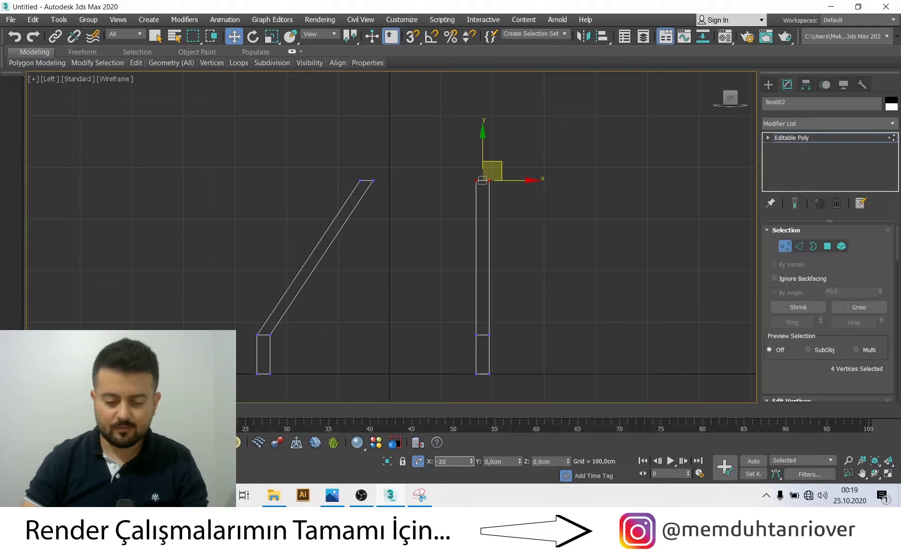
text(0)
key(Return)
scroll(368, 184, up, 3)
scroll(377, 107, up, 5)
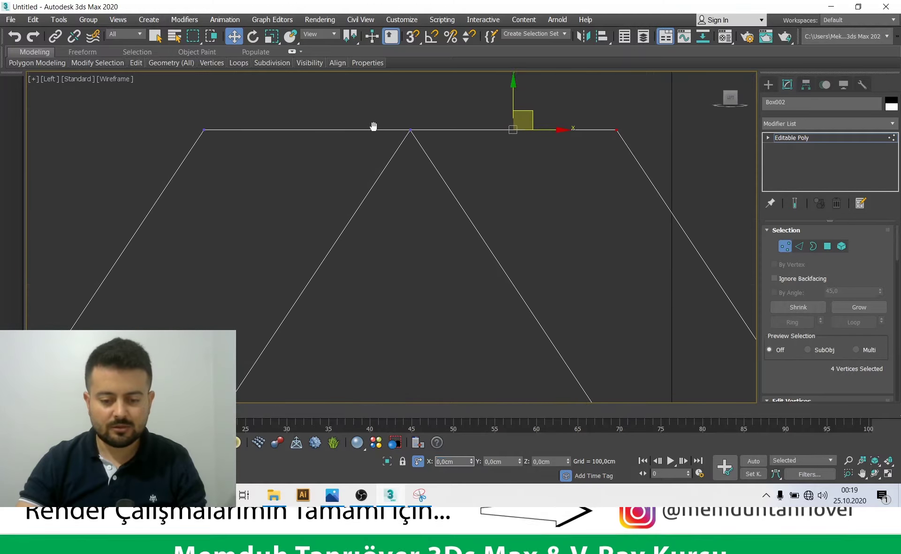
scroll(434, 190, up, 1)
alt+middle_drag(435, 219, 445, 239)
key(alt+w)
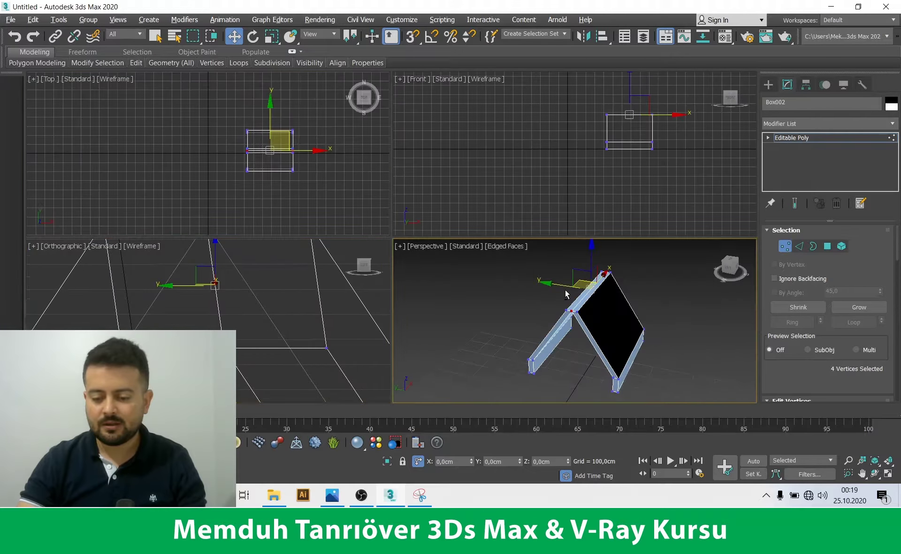
Offset the right slab's top vertices in Y (-50, then 0) so both slabs meet
key(alt+w)
scroll(479, 275, up, 5)
scroll(437, 241, down, 2)
mouse_move(444, 241)
alt+middle_down()
mouse_move(458, 206)
mouse_move(468, 235)
mouse_move(556, 221)
mouse_move(578, 205)
alt+middle_up()
scroll(596, 178, up, 4)
scroll(610, 156, down, 2)
scroll(606, 170, down, 4)
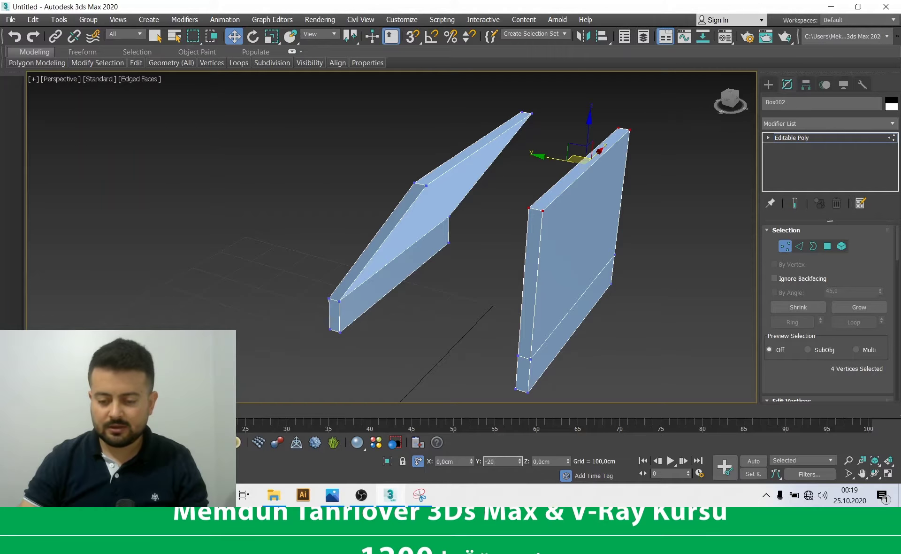
text(-50)
key(Return)
drag(518, 464, 518, 458)
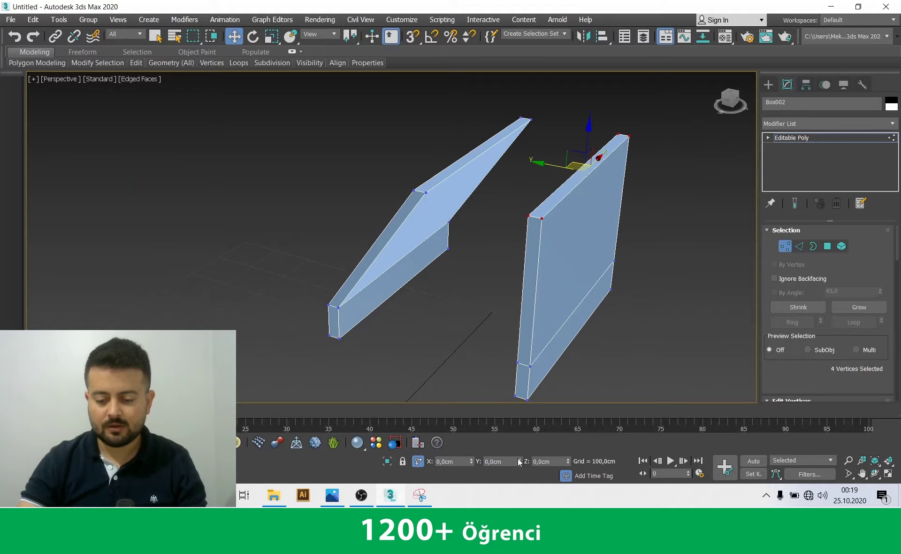
text(00)
key(Return)
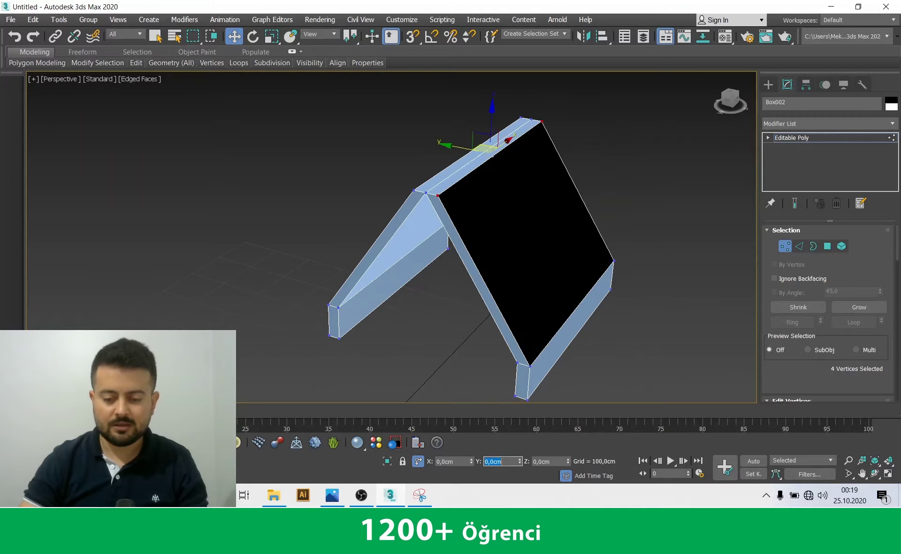
Delete the slab's broad face in Polygon mode, leaving an opening
mouse_move(497, 300)
alt+middle_down()
mouse_move(503, 274)
mouse_move(559, 209)
alt+middle_up()
click(540, 139)
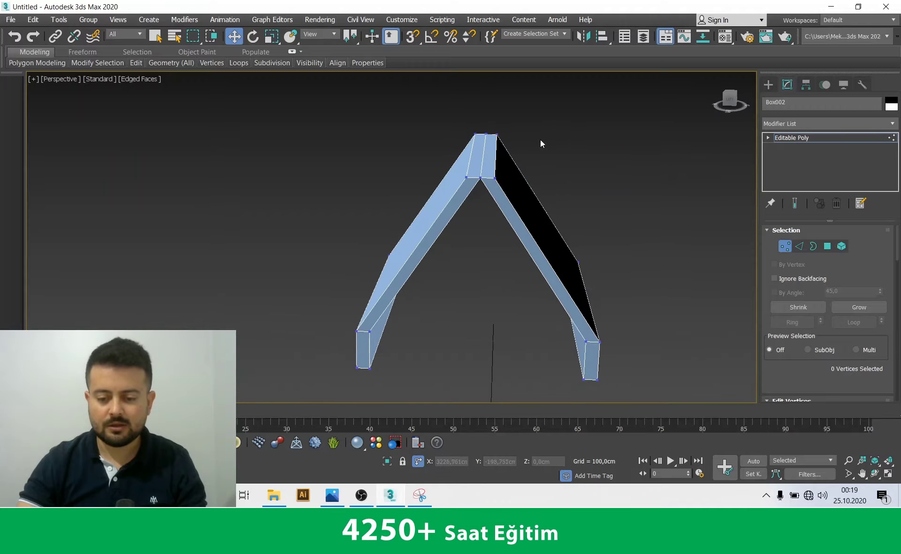
scroll(525, 174, up, 5)
scroll(526, 177, down, 2)
click(828, 246)
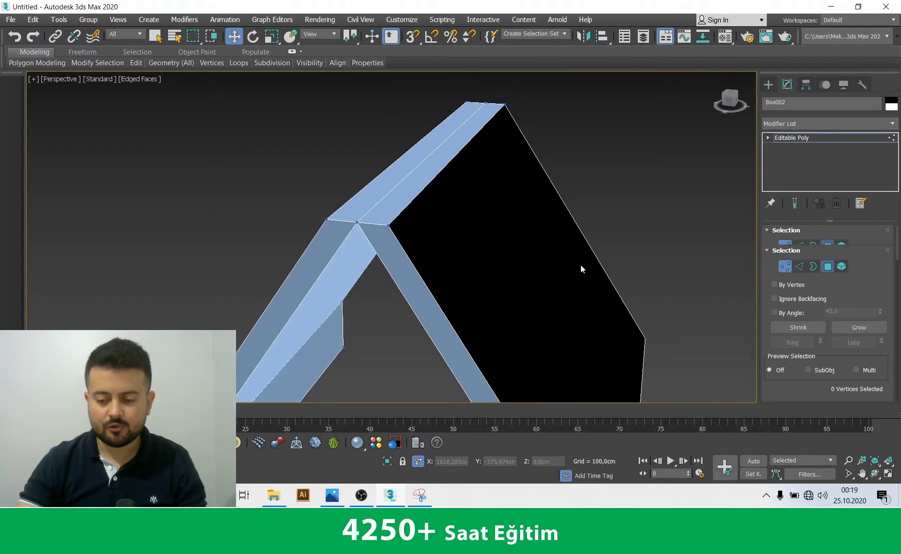
click(560, 272)
mouse_move(559, 272)
alt+middle_down()
mouse_move(493, 308)
mouse_move(634, 182)
mouse_move(569, 195)
alt+middle_up()
key(Delete)
mouse_move(690, 258)
alt+middle_down()
mouse_move(418, 225)
mouse_move(422, 195)
mouse_move(438, 240)
mouse_move(376, 196)
alt+middle_up()
scroll(382, 230, down, 2)
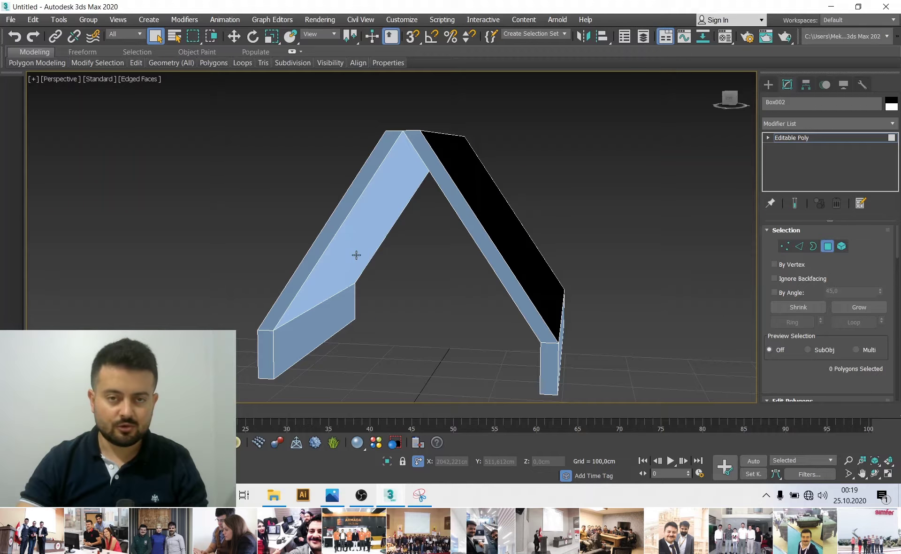
Delete the two top polygons of the sloped beam near the peak
alt+middle_drag(401, 230, 400, 236)
scroll(400, 237, up, 3)
click(413, 191)
ctrl+click(418, 230)
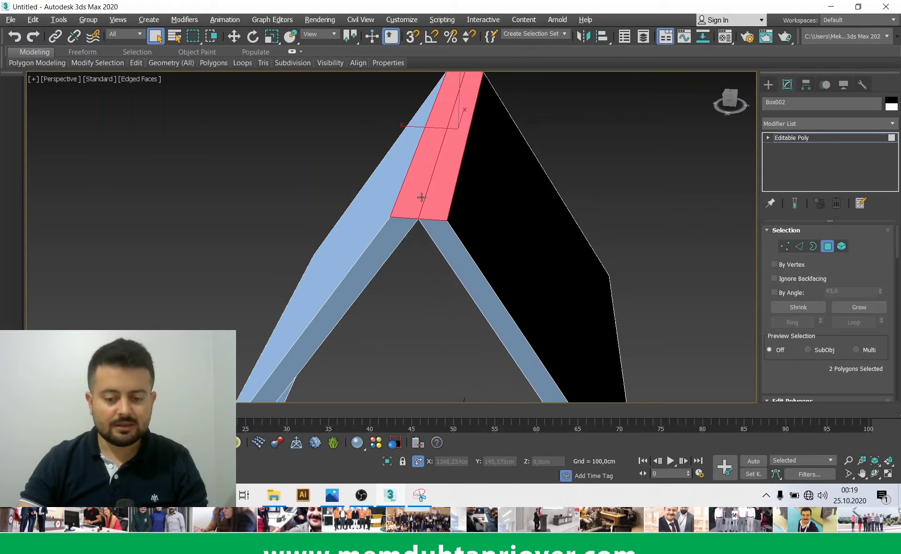
key(Delete)
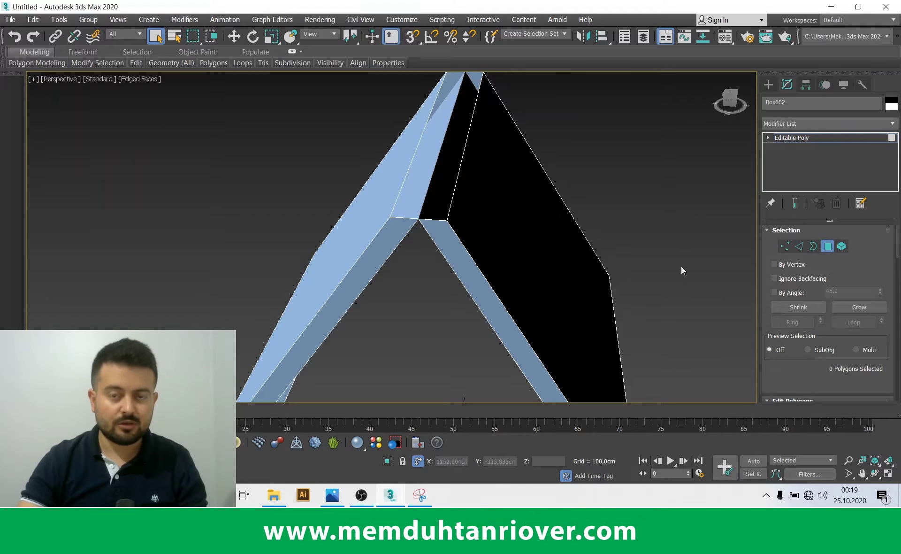
Switch to the zoomed Left view and enter Vertex editing mode
key(alt+w)
key(alt+w)
key(alt+w)
key(alt+w)
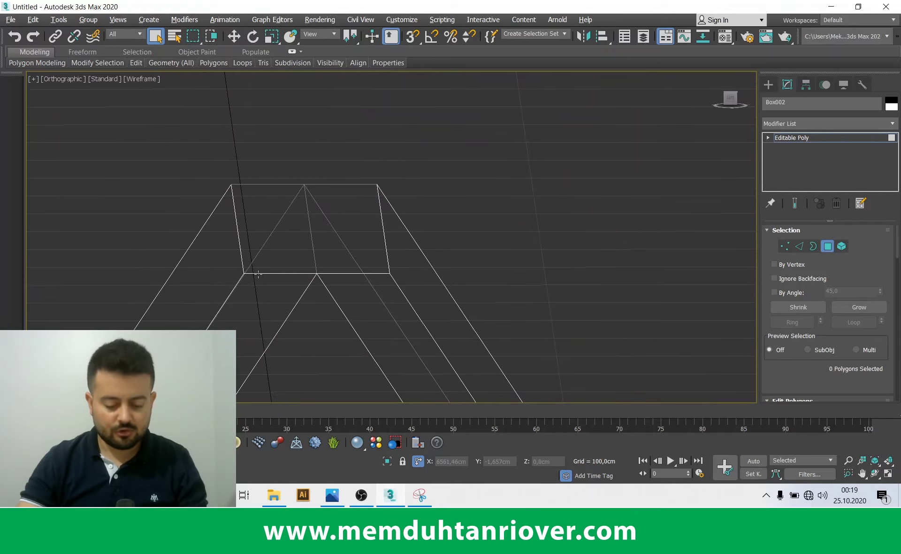
key(l)
scroll(375, 192, up, 3)
scroll(348, 142, up, 2)
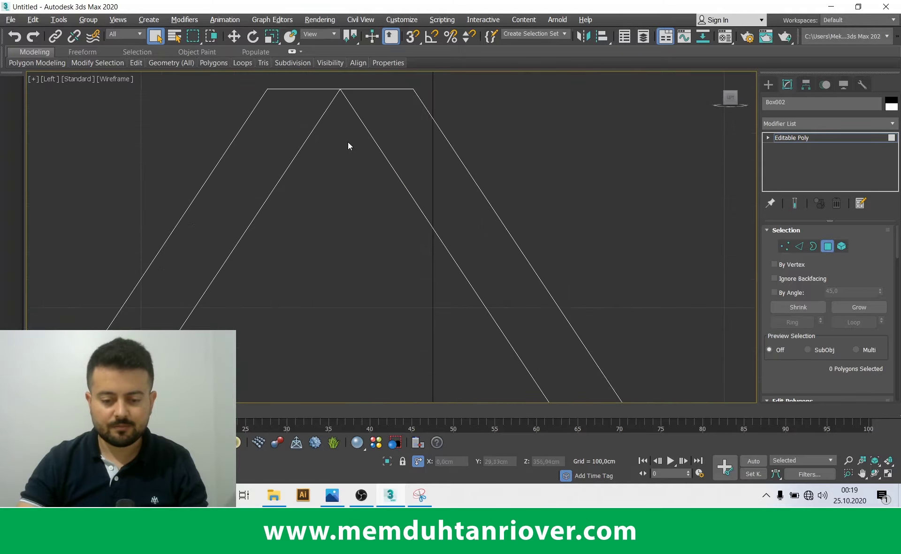
click(783, 246)
scroll(381, 219, up, 2)
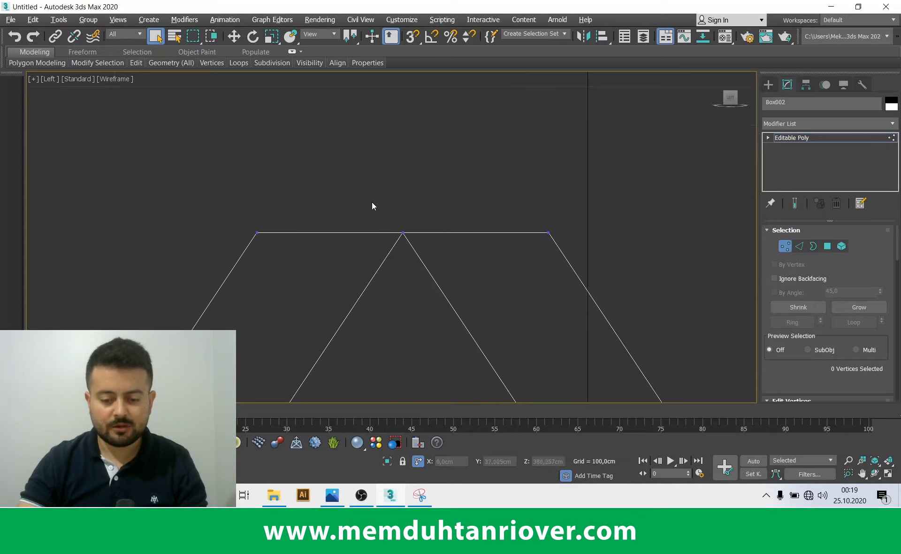
Move the left slab's top vertices up, well above the peak
key(w)
middle_drag(409, 273, 408, 288)
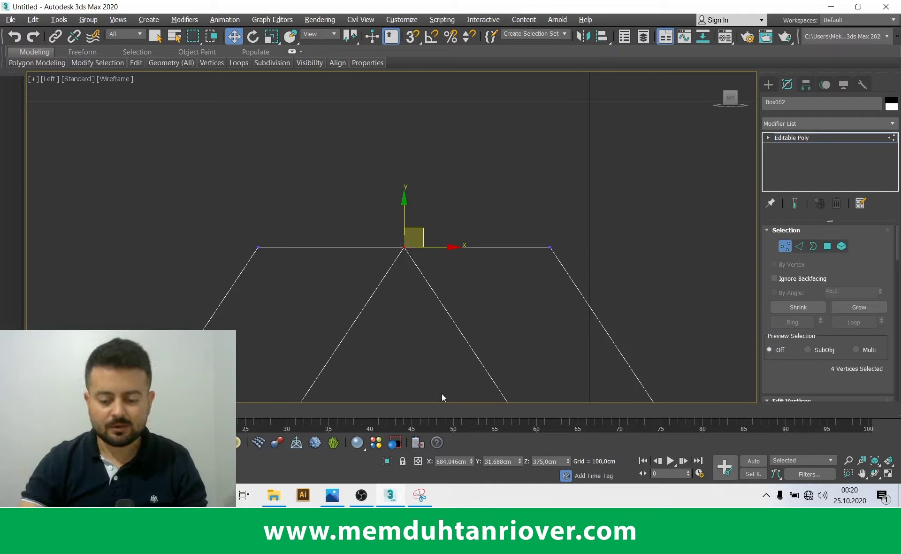
click(463, 461)
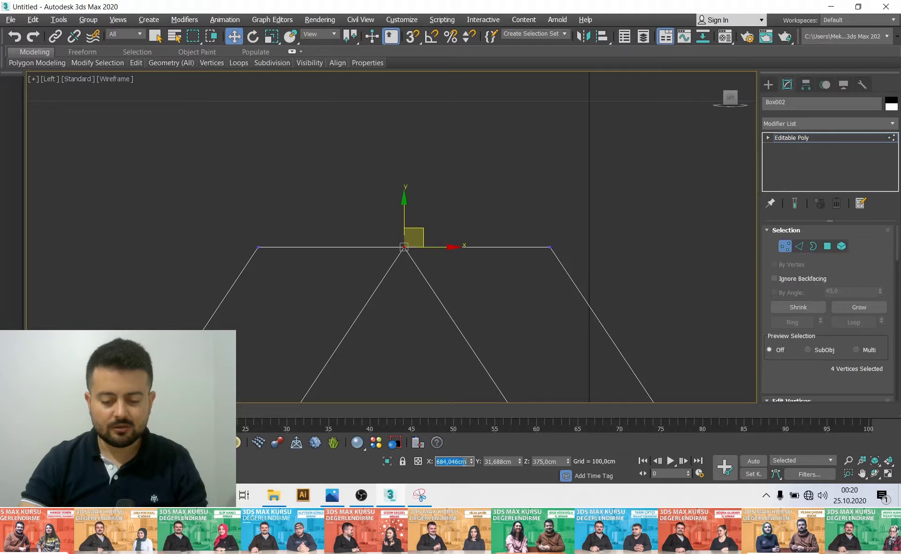
click(358, 352)
drag(244, 227, 288, 275)
mouse_move(280, 230)
mouse_down()
mouse_move(358, 115)
mouse_move(425, 98)
mouse_up()
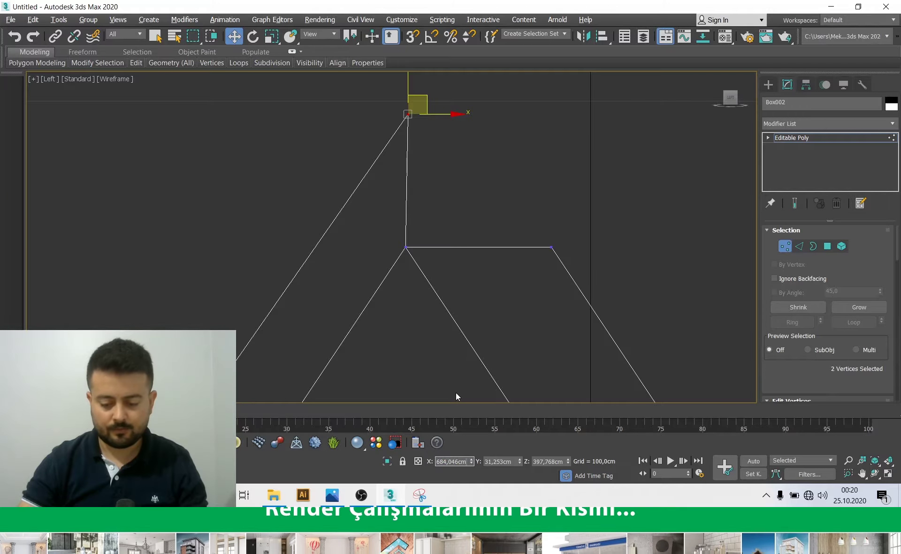
Select the top point vertices and shift them to the right
click(434, 293)
drag(434, 293, 394, 235)
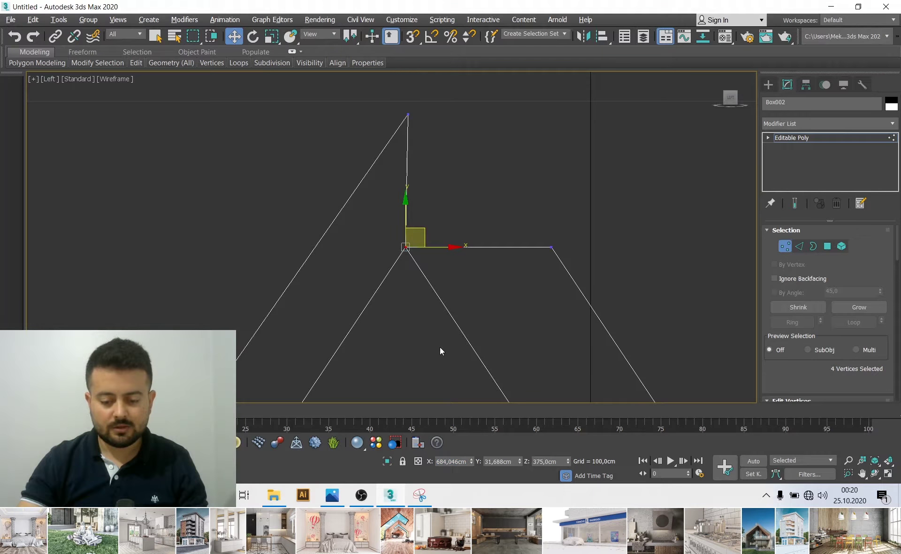
drag(392, 101, 450, 149)
drag(455, 114, 492, 116)
click(410, 210)
Reselect the top point vertices, move them back left, then right again
drag(395, 221, 467, 428)
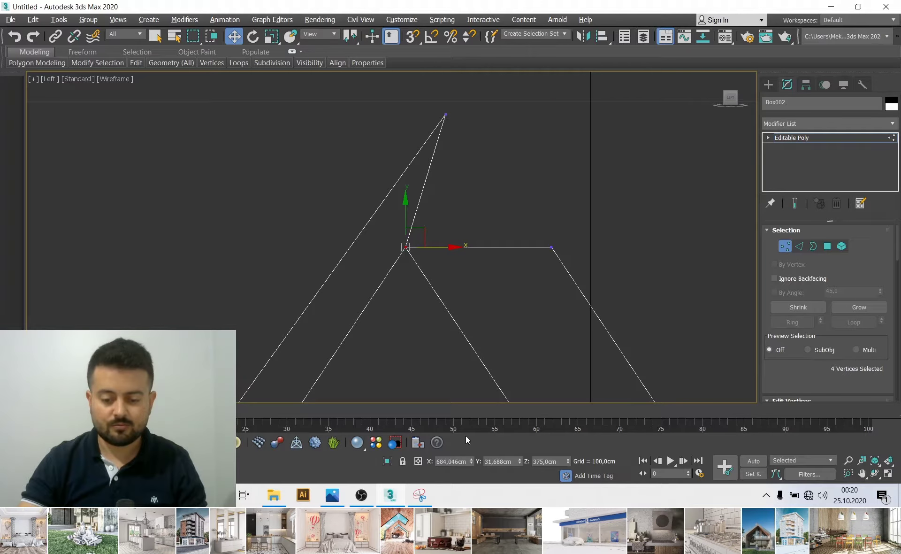
click(467, 224)
drag(437, 106, 483, 156)
drag(383, 217, 408, 261)
drag(434, 104, 452, 125)
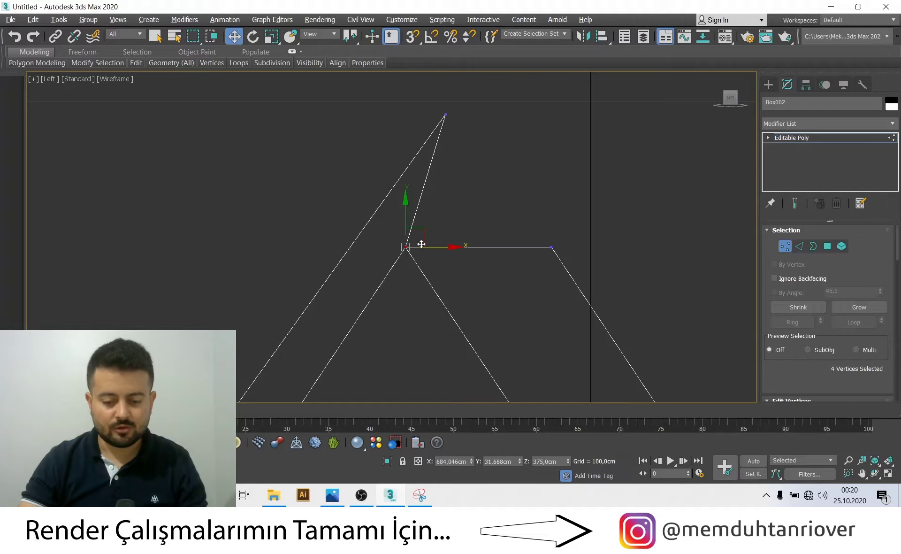
drag(488, 117, 449, 117)
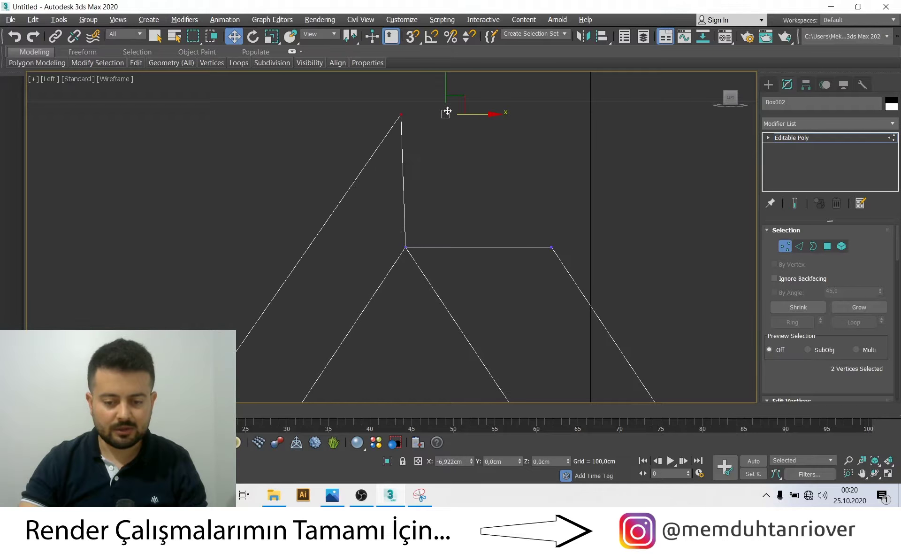
drag(390, 225, 428, 297)
drag(390, 105, 446, 150)
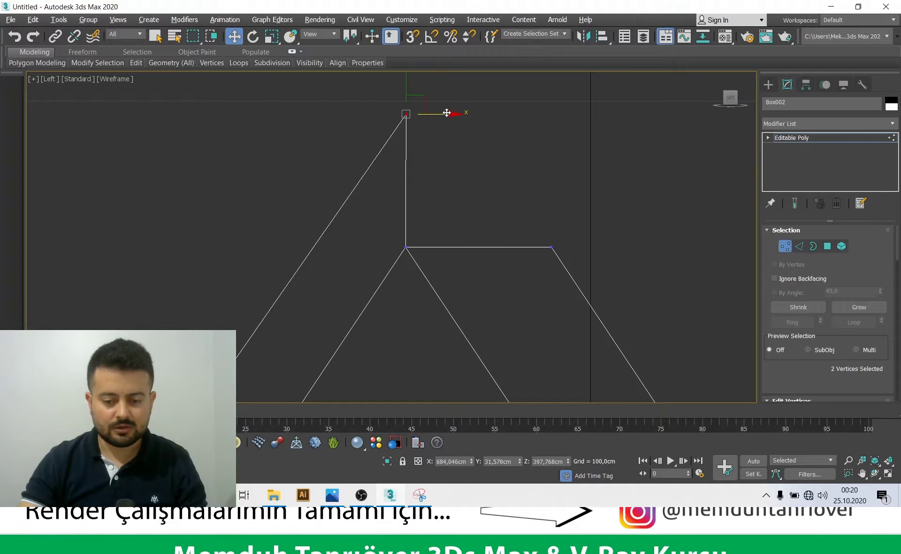
drag(447, 114, 480, 114)
click(467, 186)
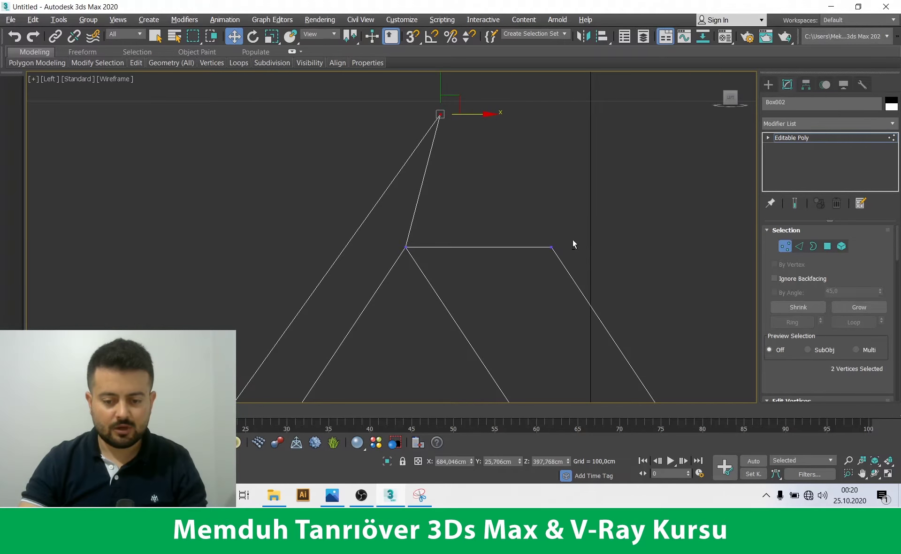
Check the raised top point in Perspective, then return to the enlarged Left view
key(p)
key(alt+w)
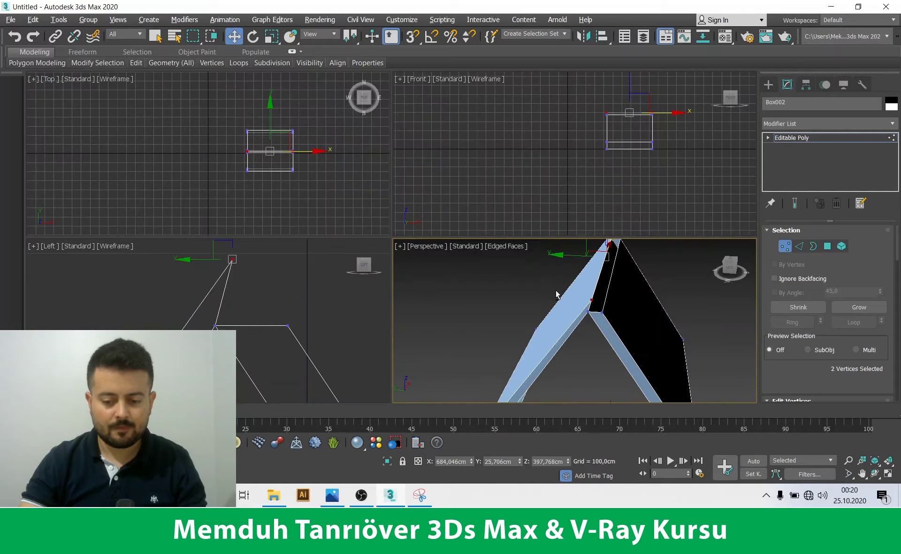
key(alt+w)
alt+middle_drag(437, 283, 446, 263)
key(alt+w)
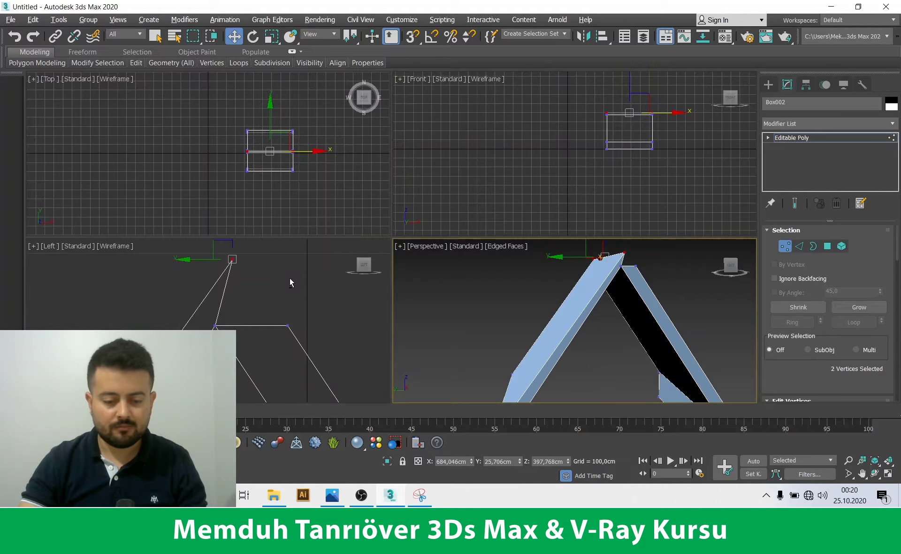
scroll(290, 280, up, 3)
key(alt+w)
middle_drag(397, 235, 392, 249)
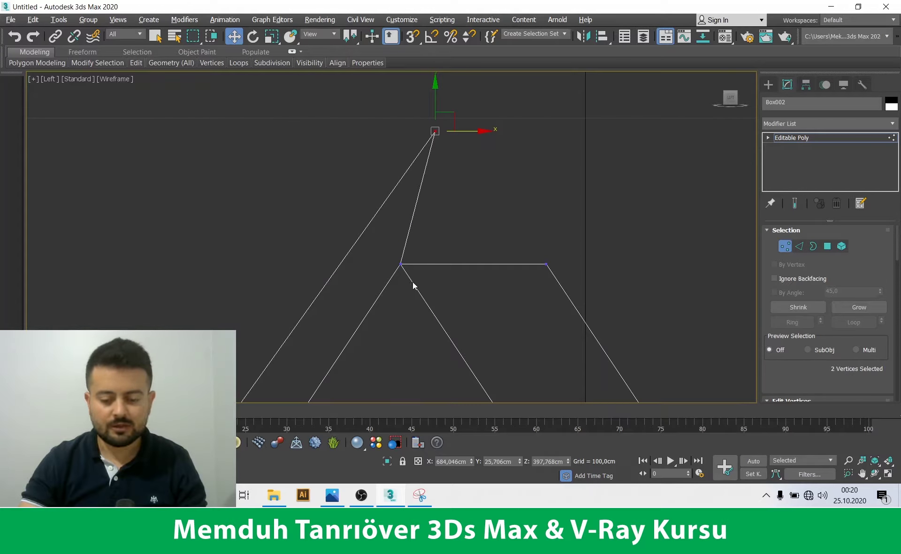
drag(390, 256, 424, 304)
drag(429, 122, 444, 141)
Set the top point vertices to 31,688 so they sit directly above the peak corner
drag(391, 246, 418, 306)
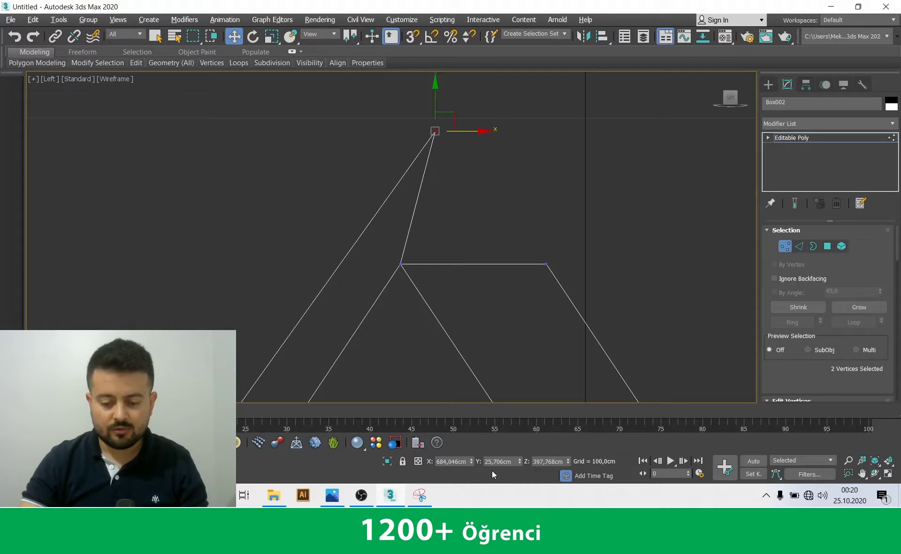
drag(388, 246, 407, 282)
drag(465, 203, 422, 118)
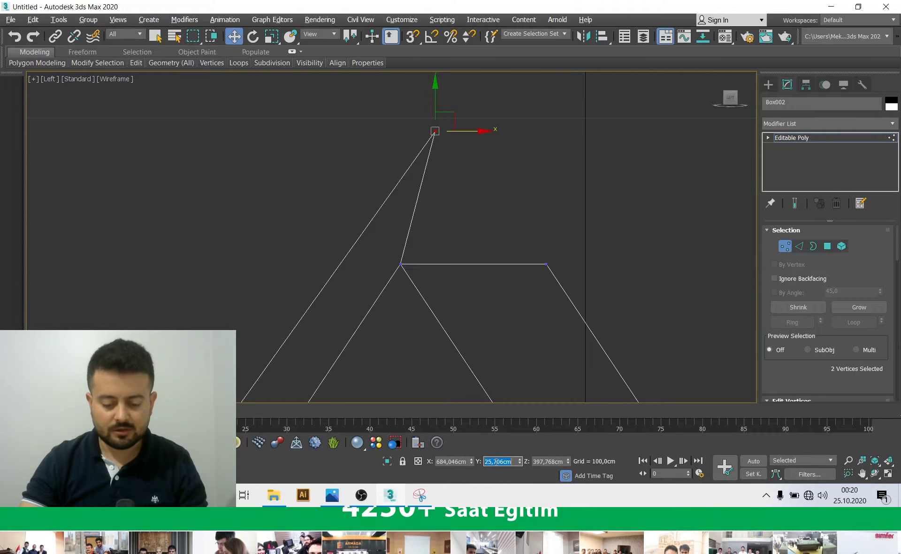
text(31,688)
key(Return)
key(alt+w)
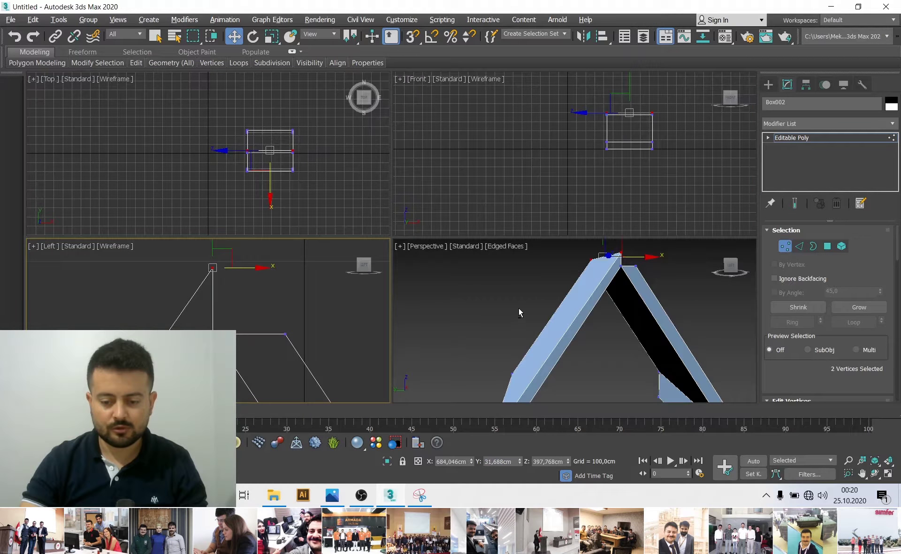
key(alt+w)
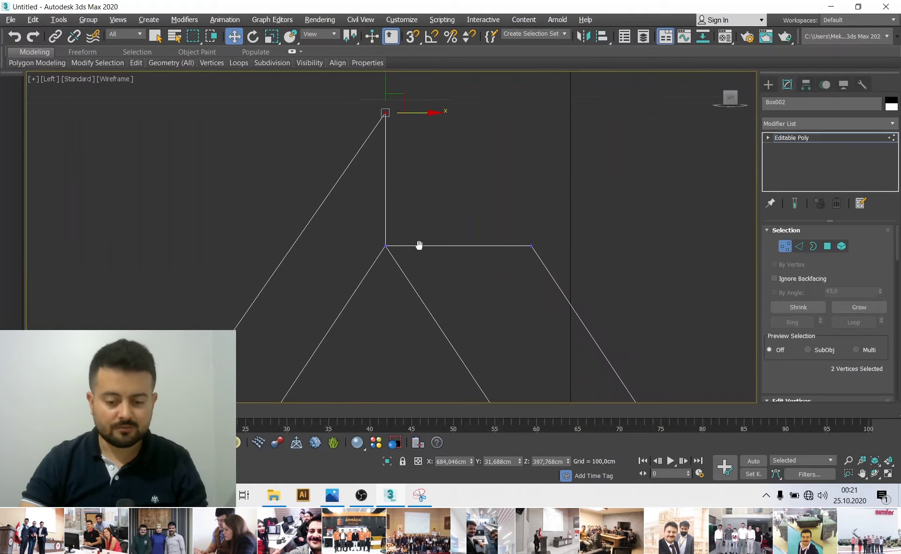
Nudge the top point slightly right past the peak, clear the selection and zoom out
click(405, 179)
drag(375, 253, 402, 303)
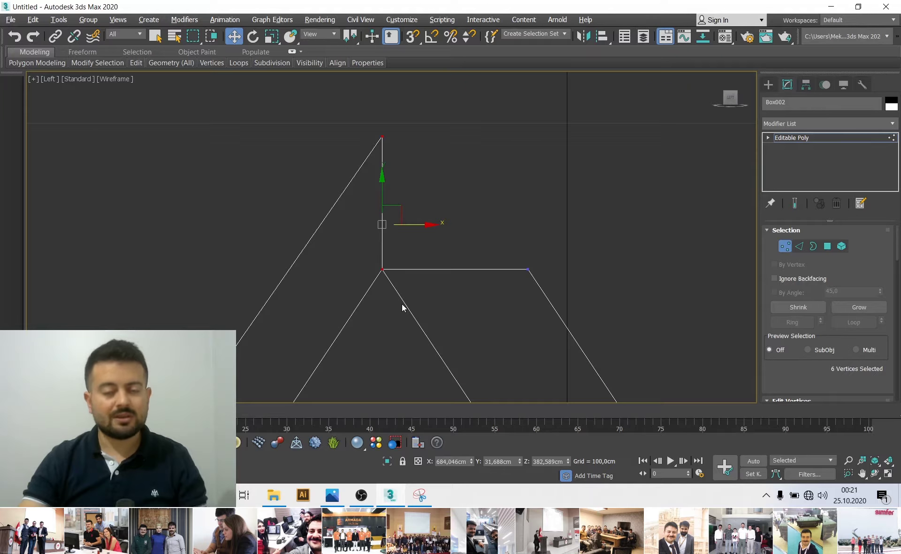
click(468, 152)
drag(361, 120, 437, 177)
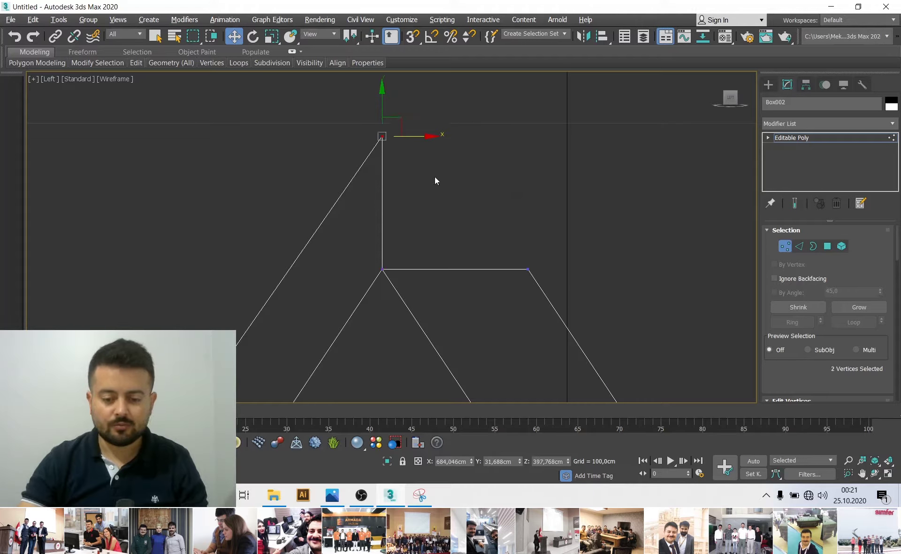
drag(415, 135, 478, 135)
click(356, 270)
drag(356, 270, 389, 276)
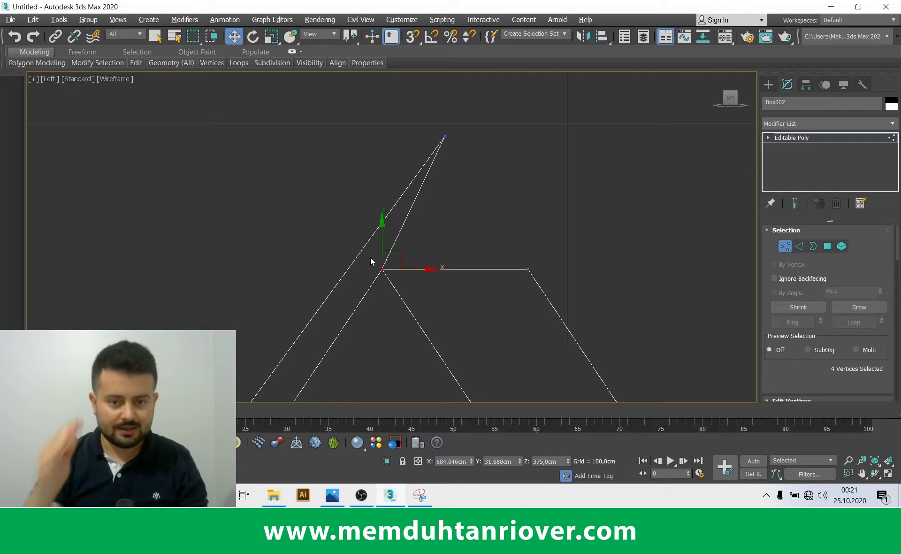
click(369, 256)
drag(477, 338, 371, 129)
scroll(823, 338, down, 3)
scroll(824, 338, down, 5)
scroll(823, 338, down, 3)
scroll(832, 345, down, 2)
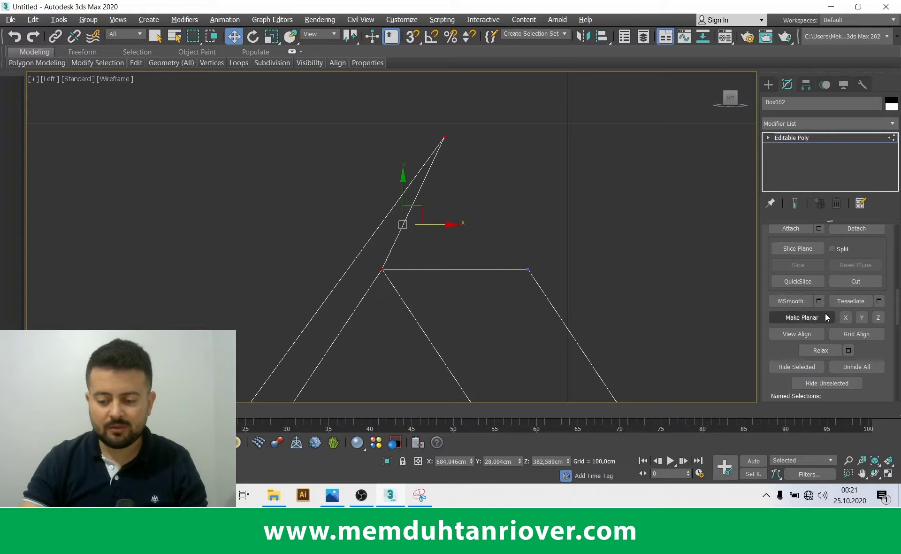
Orbit the perspective view to inspect the roof, then return to four viewports
alt+middle_drag(679, 325, 611, 324)
key(alt+w)
key(alt+w)
alt+middle_drag(553, 313, 545, 319)
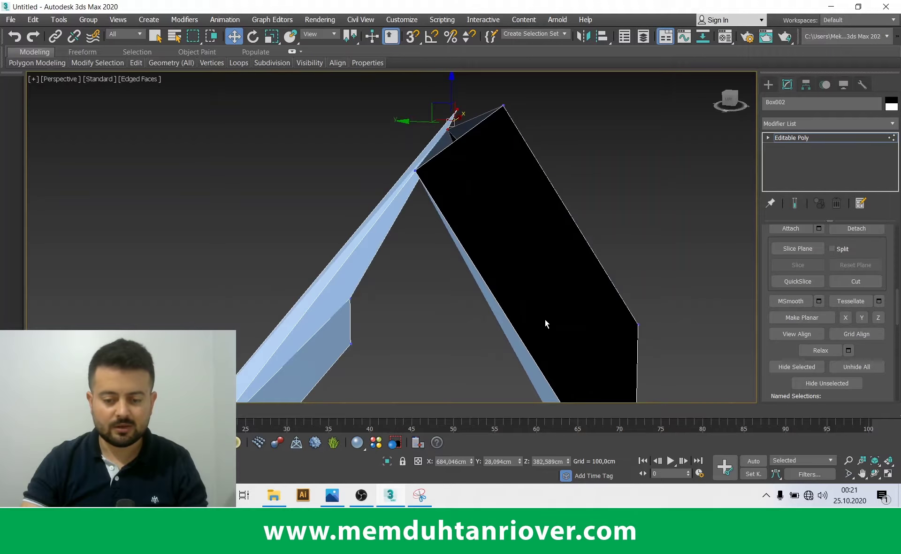
scroll(545, 319, down, 2)
scroll(348, 298, down, 2)
key(alt+w)
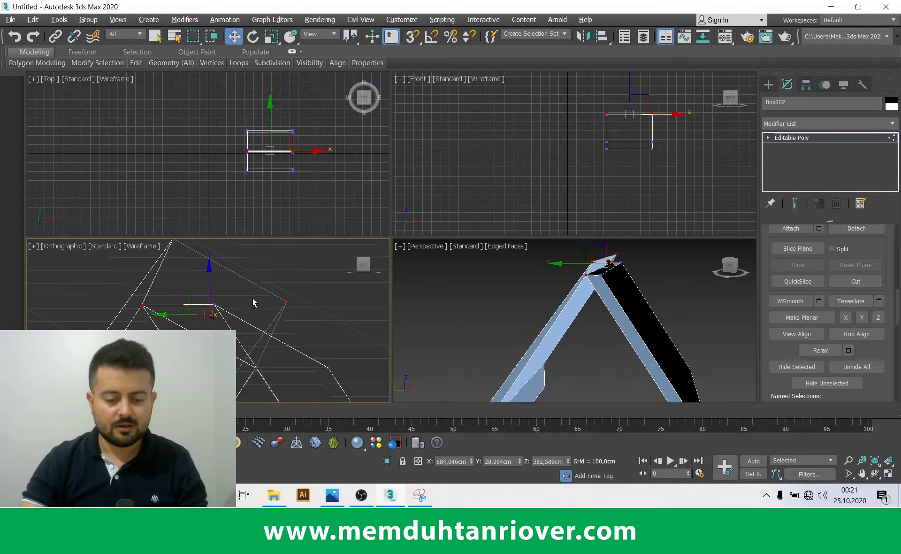
key(alt+w)
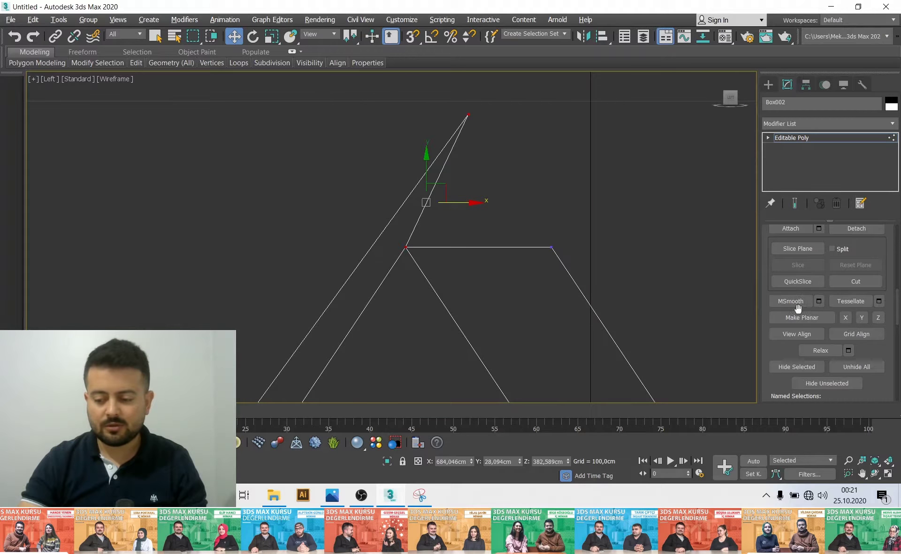
Try Make Planar Y on the two selected vertices, then undo it
click(861, 318)
scroll(408, 230, down, 2)
scroll(400, 218, down, 3)
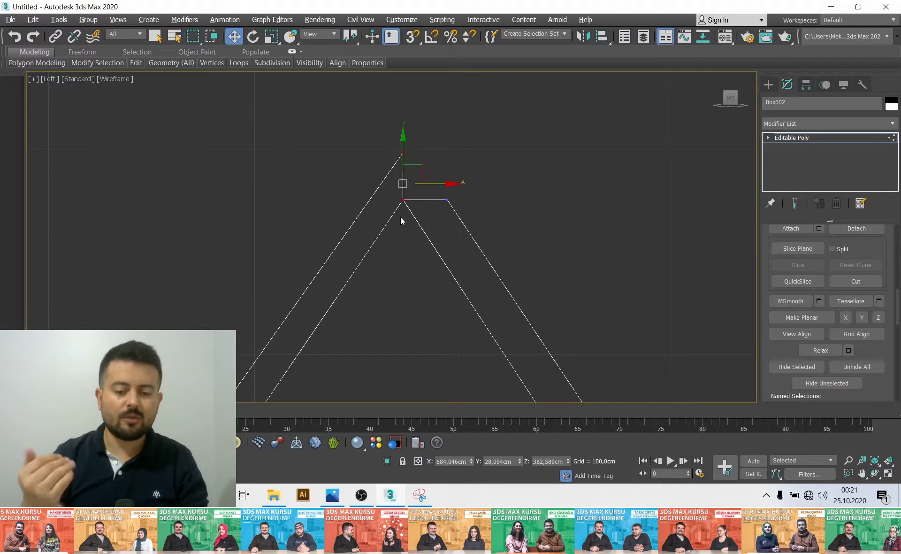
scroll(428, 208, up, 4)
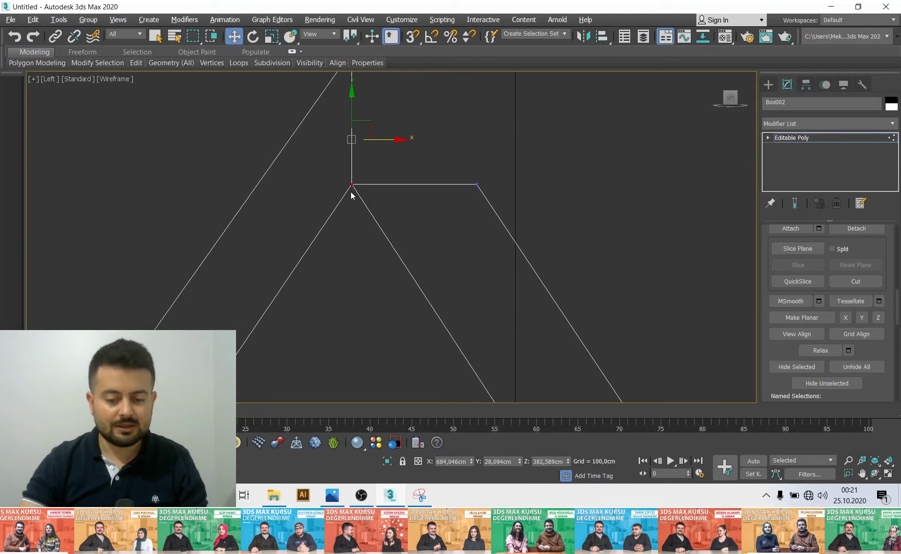
key(ctrl+z)
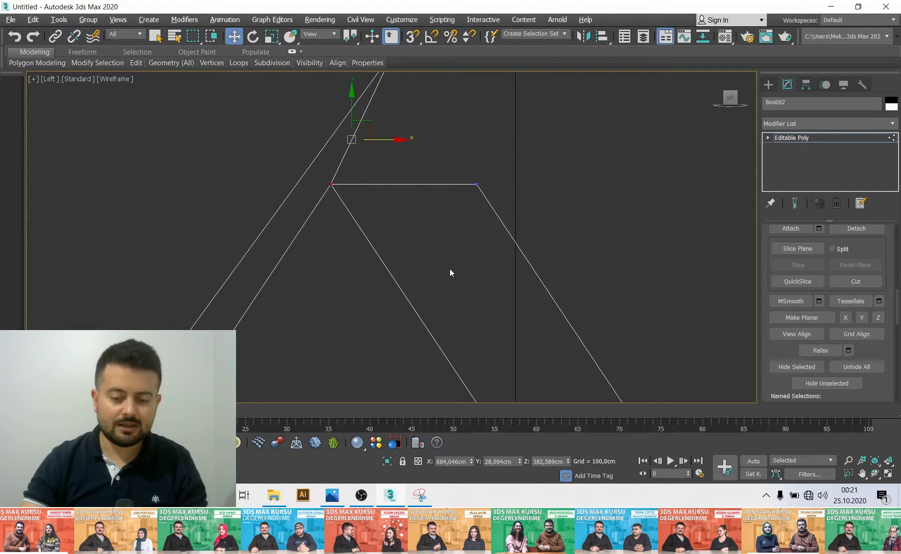
Place the slab's apex vertex directly above the inner corner and check the ridge in Perspective
middle_drag(300, 222, 321, 296)
click(415, 262)
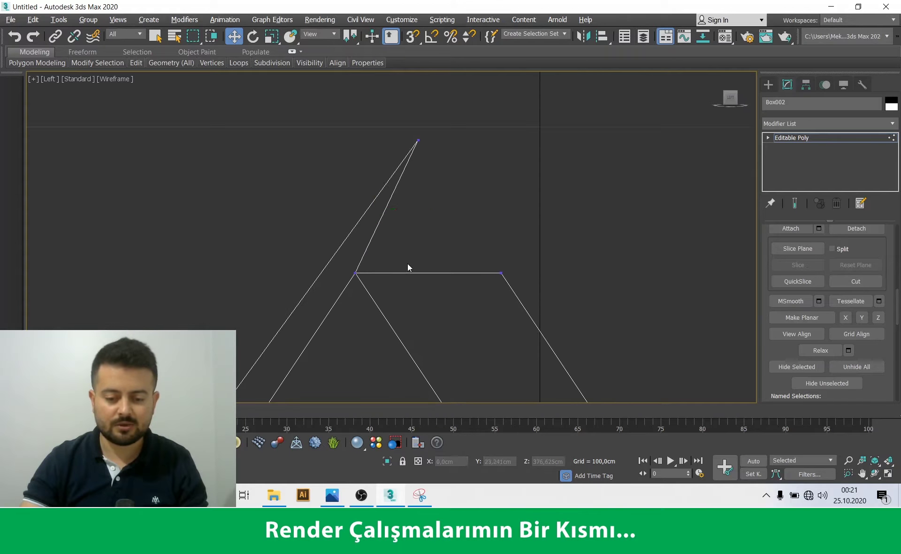
key(ctrl+z)
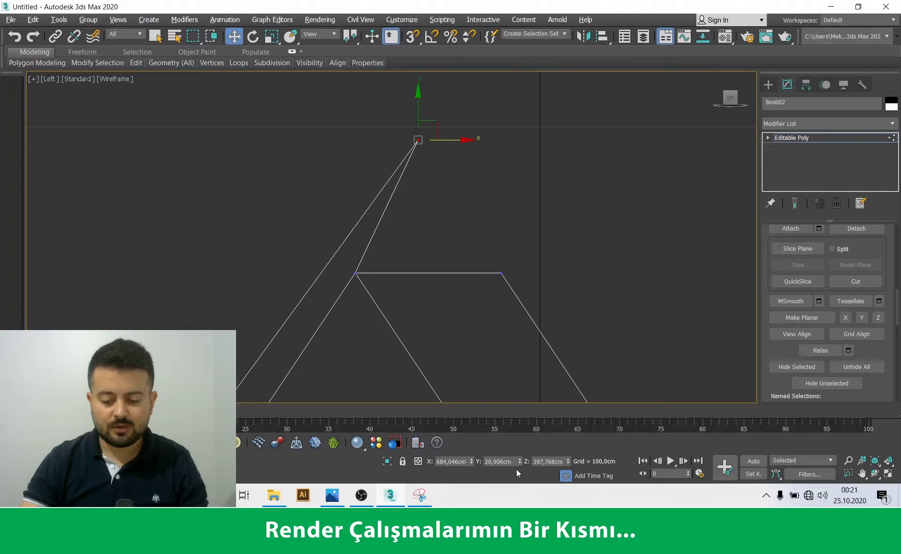
key(ctrl+z)
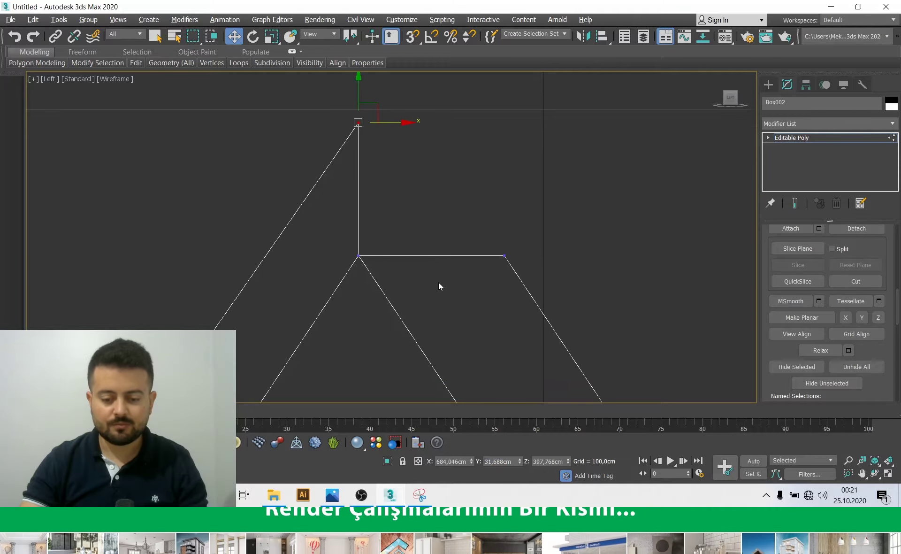
scroll(431, 290, down, 2)
key(ctrl+z)
key(alt+w)
key(alt+w)
mouse_move(472, 265)
alt+middle_down()
mouse_move(428, 232)
mouse_move(424, 268)
mouse_move(401, 194)
mouse_move(407, 186)
alt+middle_up()
key(q)
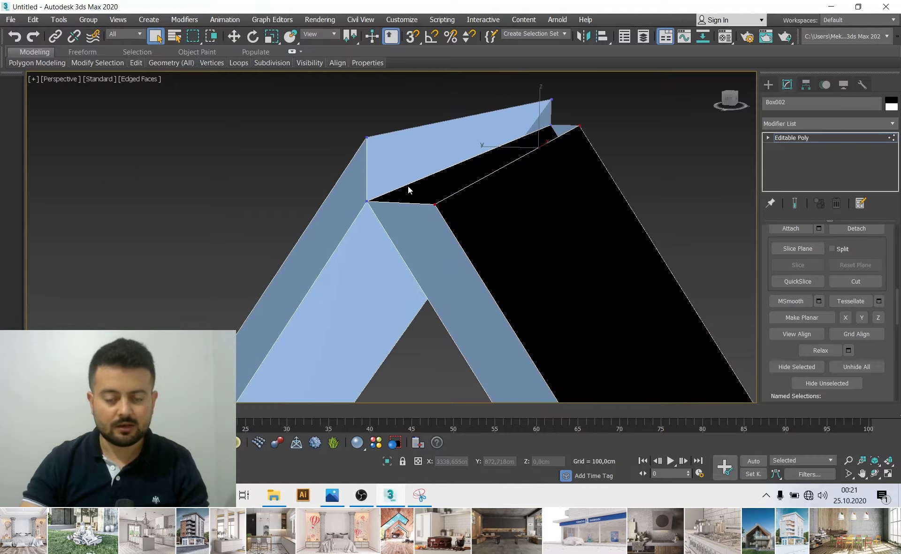
With 3D Snap on, move the right slab's ridge vertex onto the left slab's ridge vertex
click(412, 39)
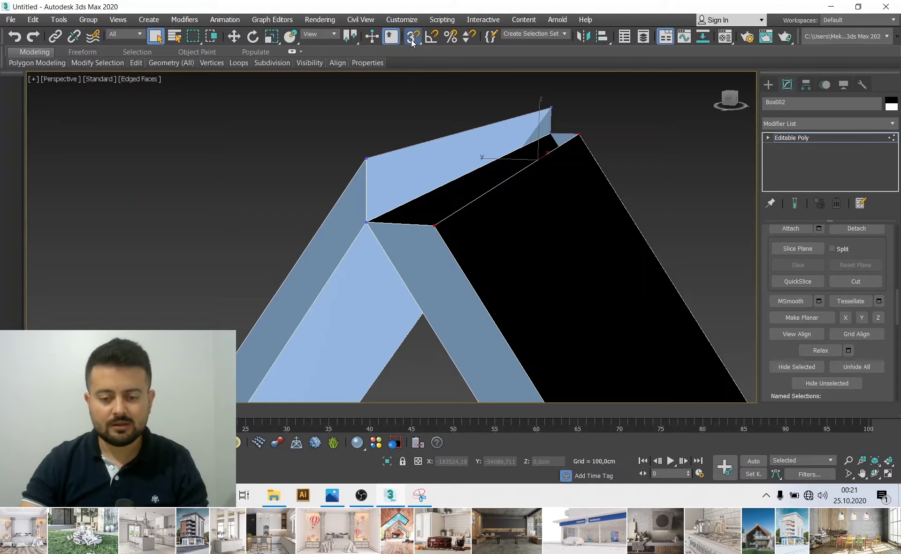
key(w)
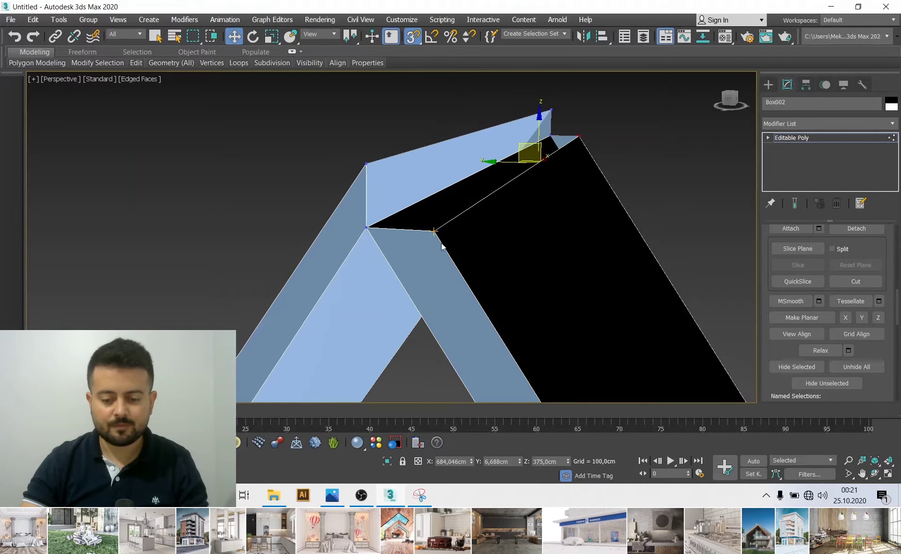
drag(434, 220, 366, 163)
mouse_move(366, 164)
alt+middle_down()
mouse_move(451, 260)
mouse_move(412, 275)
mouse_move(534, 276)
alt+middle_up()
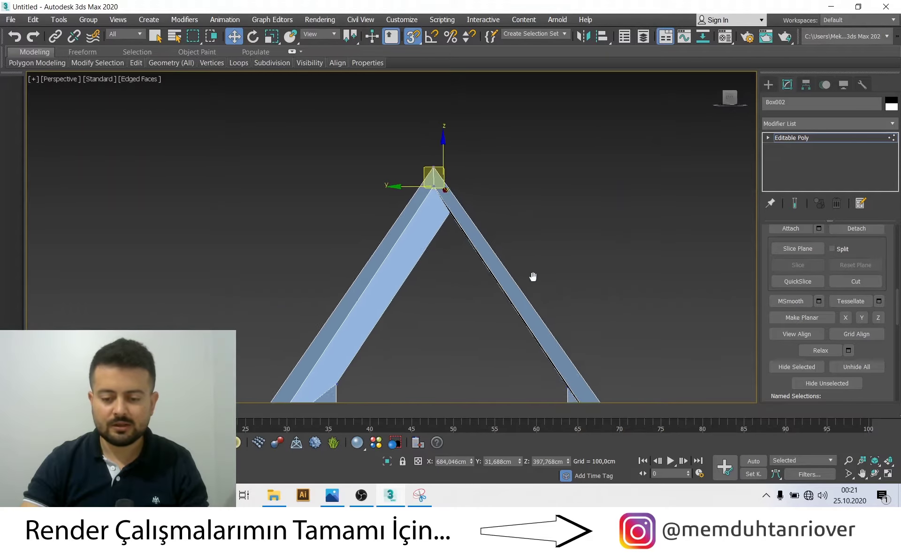
scroll(765, 271, up, 1)
scroll(765, 271, up, 3)
scroll(515, 250, up, 4)
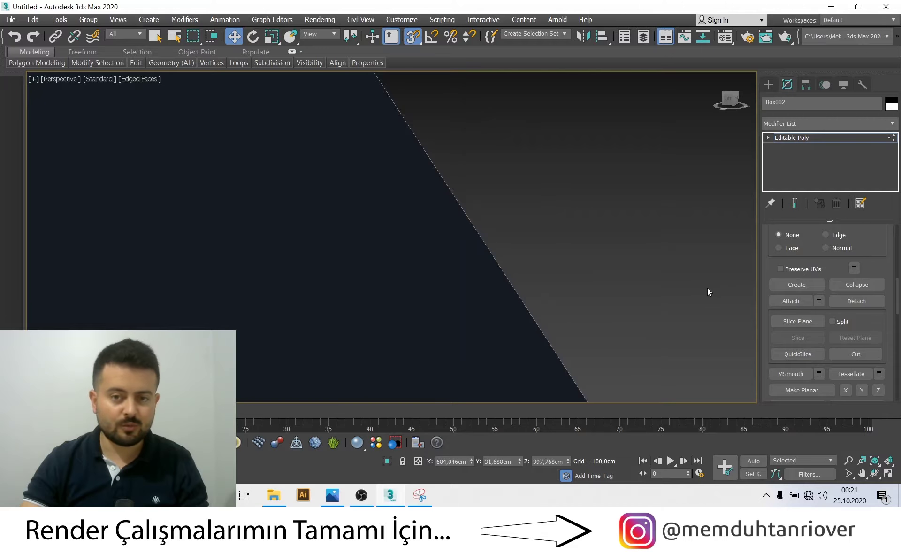
scroll(524, 244, down, 5)
scroll(520, 254, up, 3)
scroll(520, 254, down, 3)
scroll(514, 258, down, 3)
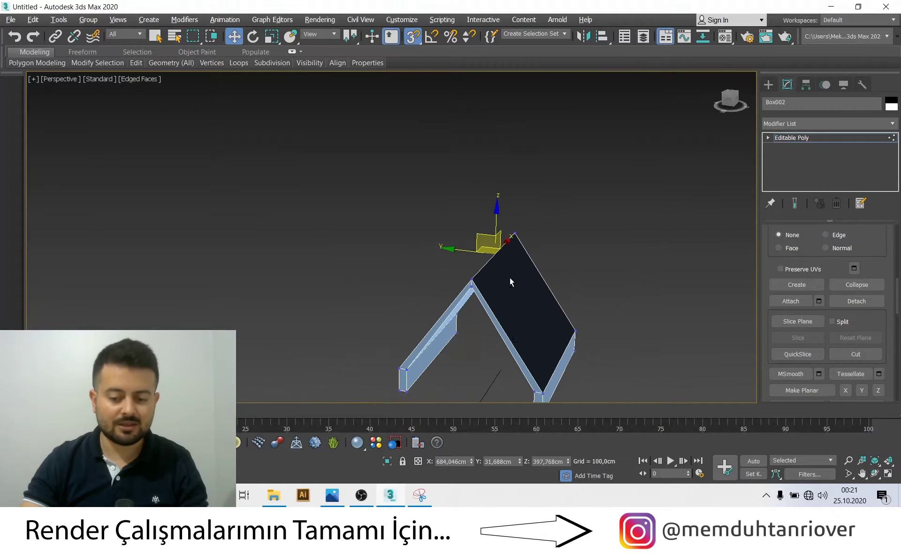
scroll(787, 366, up, 3)
scroll(788, 367, up, 3)
scroll(841, 263, up, 3)
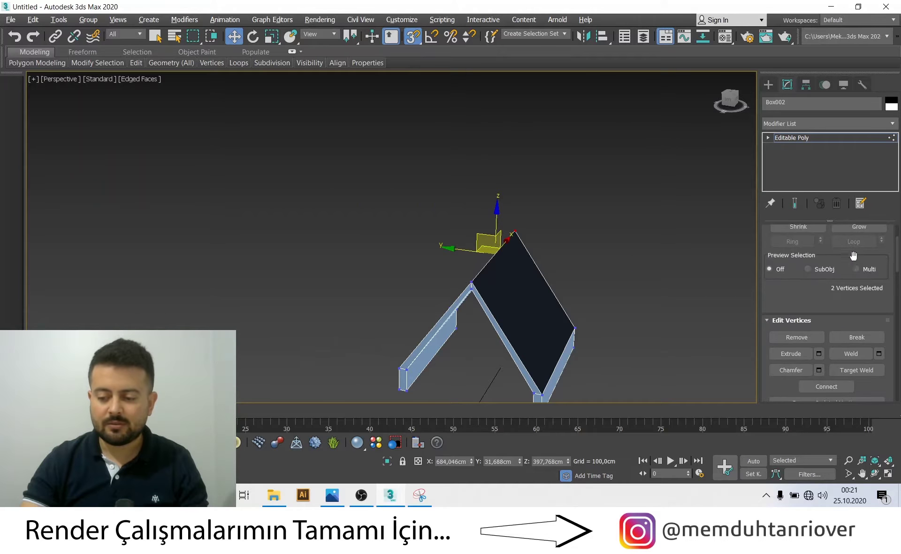
scroll(852, 246, up, 3)
scroll(542, 231, down, 2)
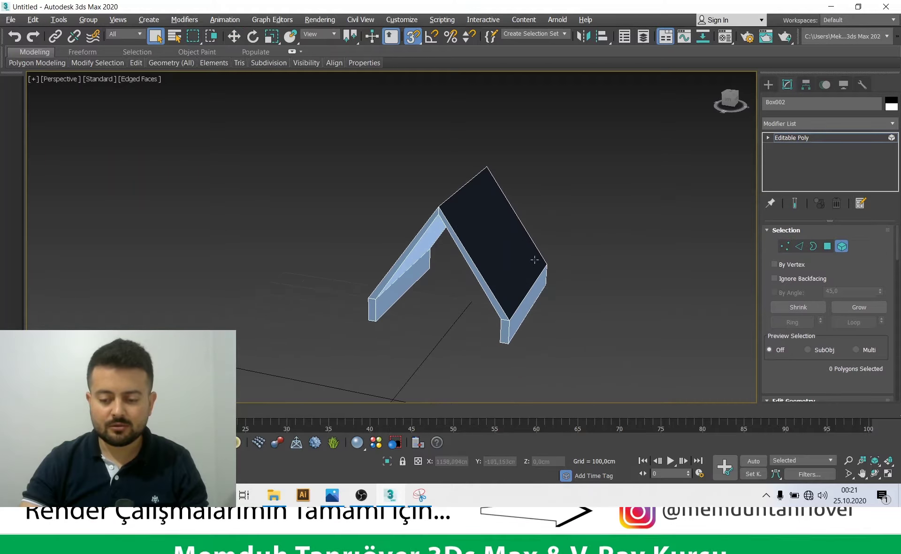
Select the slab elements, then return to Vertex mode in the four-viewport layout
key(5)
click(530, 249)
key(q)
mouse_move(531, 249)
alt+middle_down()
mouse_move(442, 274)
mouse_move(421, 245)
alt+middle_up()
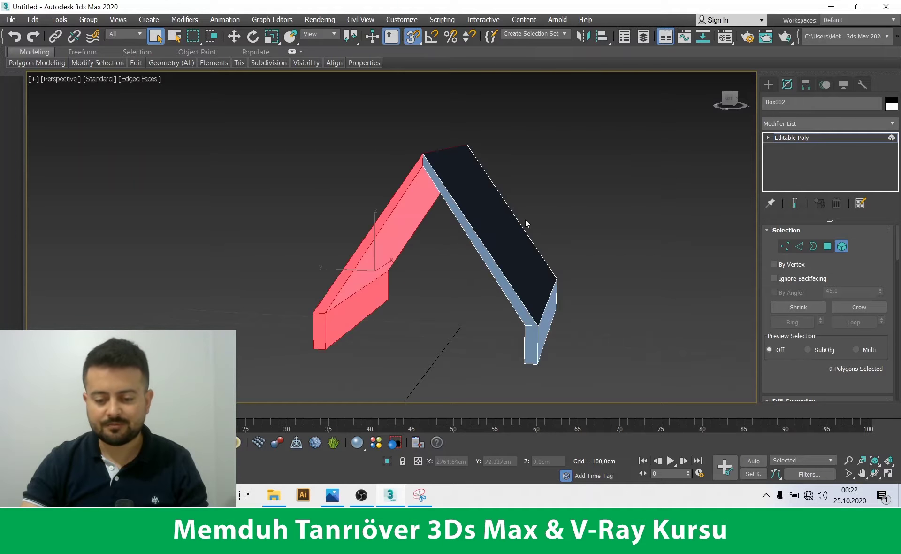
key(alt+w)
key(alt+w)
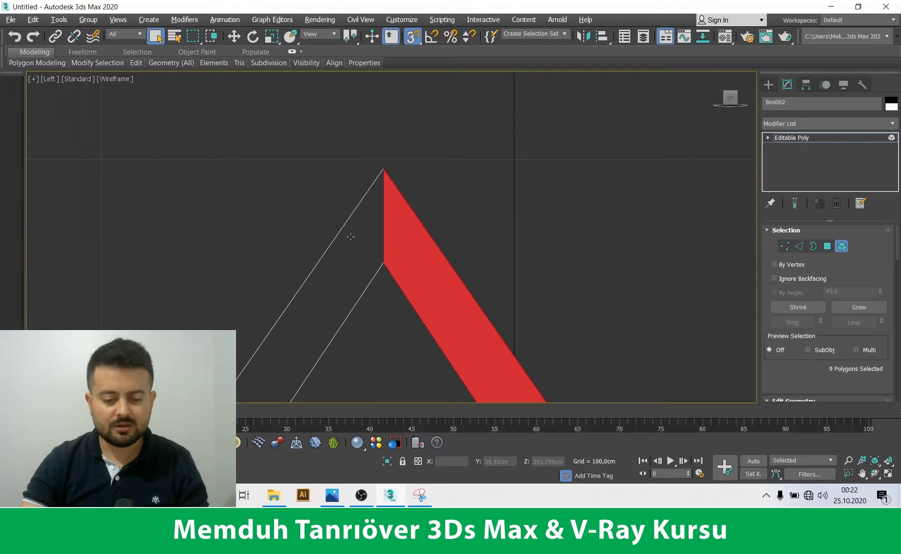
click(785, 246)
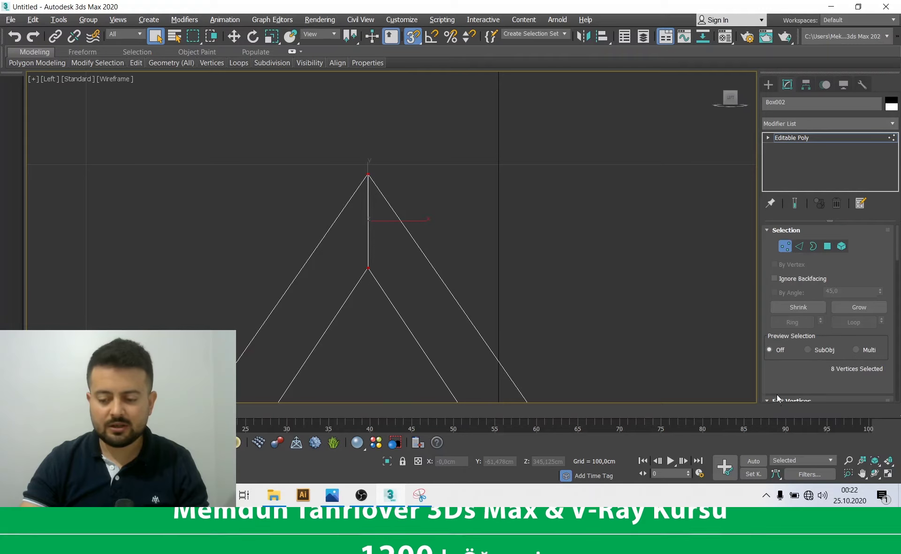
scroll(776, 398, down, 3)
scroll(874, 315, down, 3)
Weld the overlapping ridge vertices at a 1.0 cm threshold, reducing 24 vertices to 20
click(879, 286)
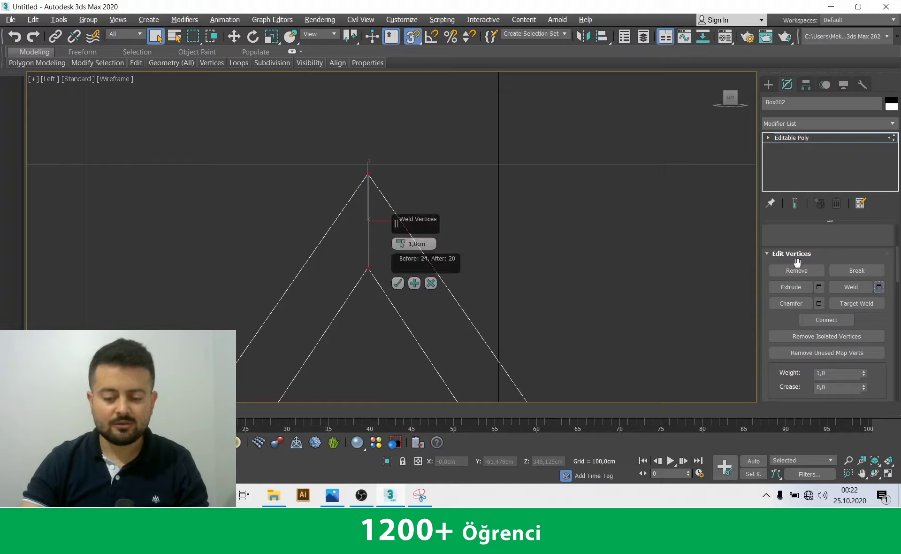
click(398, 283)
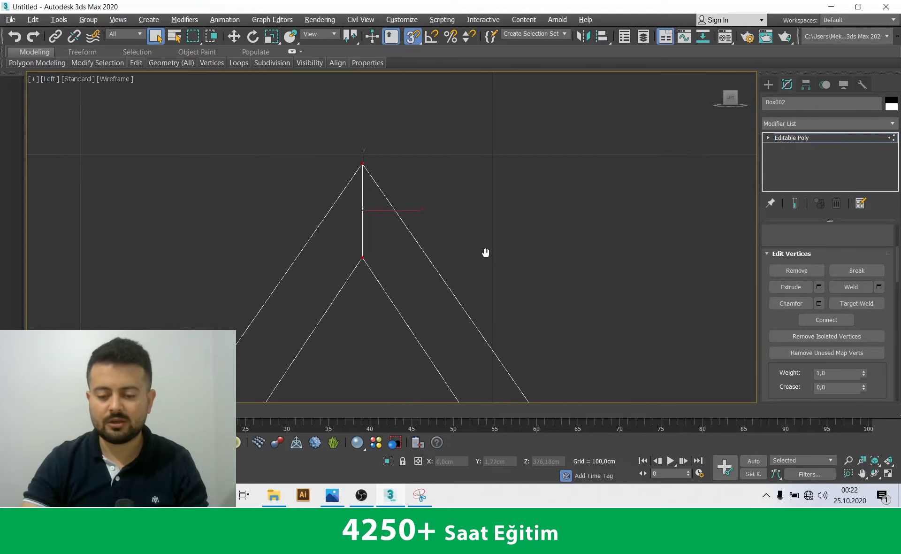
key(alt+w)
key(alt+w)
scroll(796, 266, up, 1)
scroll(796, 266, up, 4)
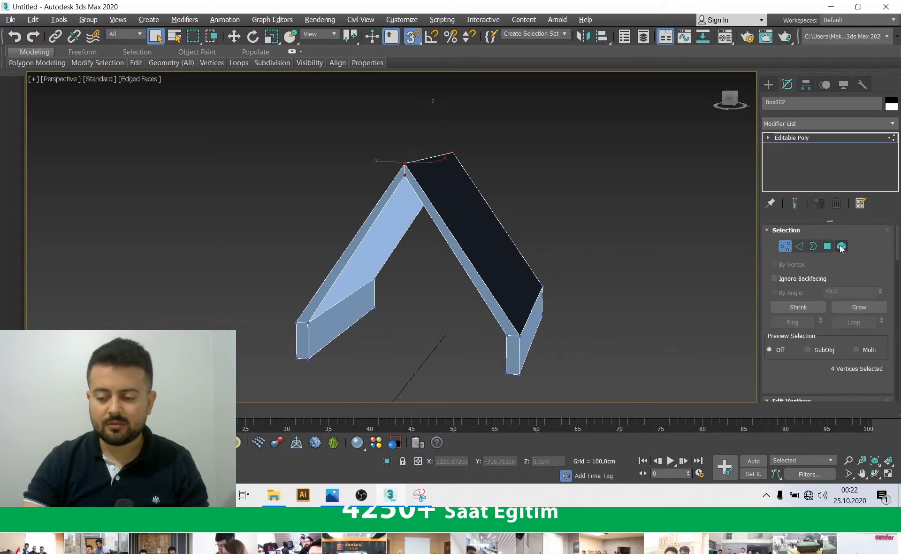
click(842, 247)
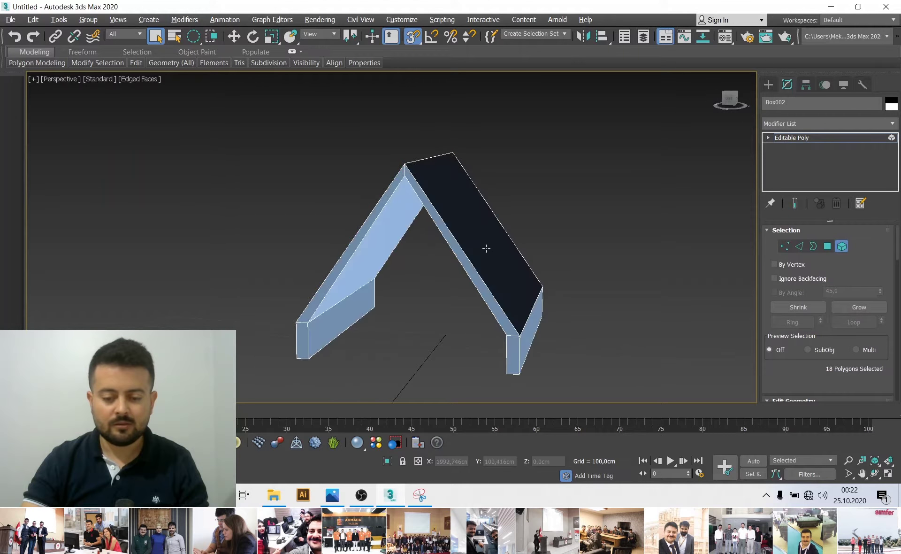
Maximize the Left view and enter Vertex level with rectangular region selection
key(alt+w)
right_click(348, 252)
key(alt+w)
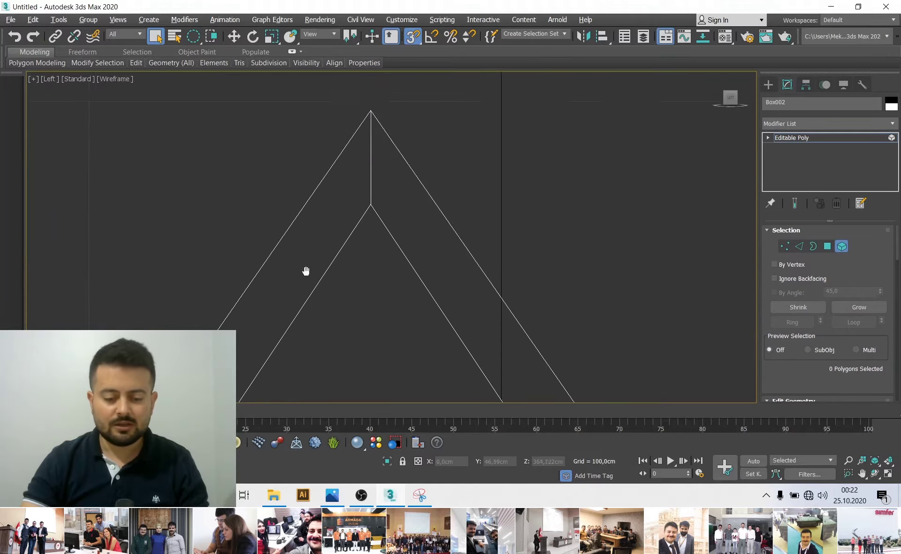
scroll(356, 194, up, 3)
scroll(378, 180, up, 1)
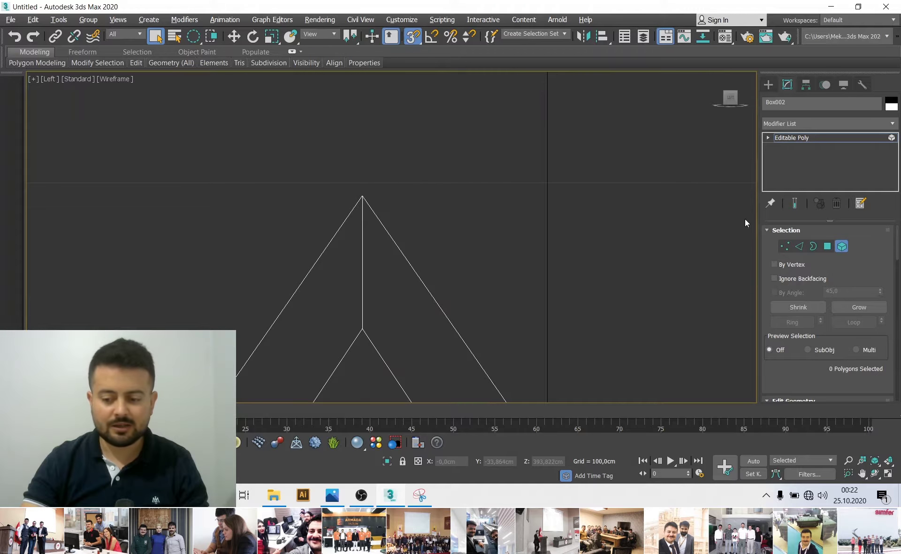
click(789, 247)
scroll(436, 184, down, 1)
scroll(435, 184, down, 1)
scroll(445, 227, down, 1)
scroll(429, 229, up, 1)
scroll(380, 141, up, 1)
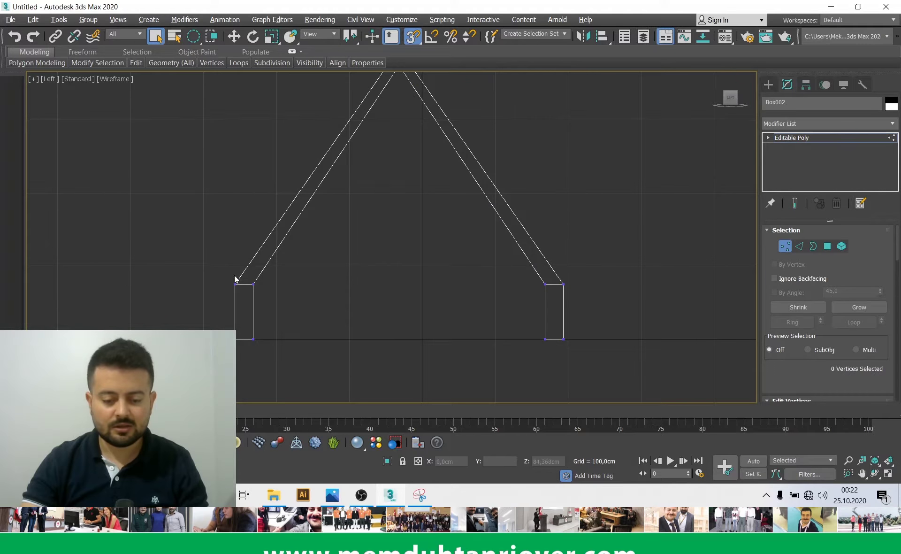
scroll(555, 275, up, 2)
scroll(566, 284, down, 2)
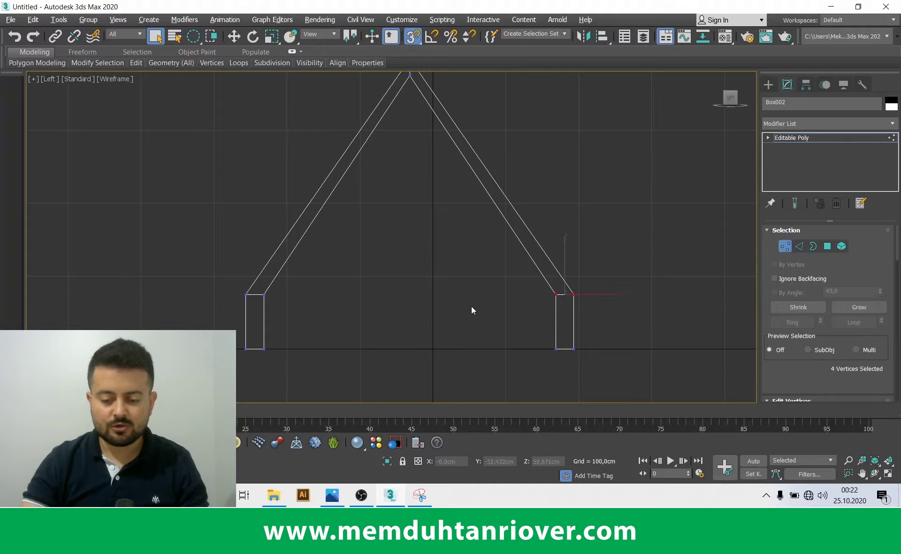
drag(193, 36, 193, 52)
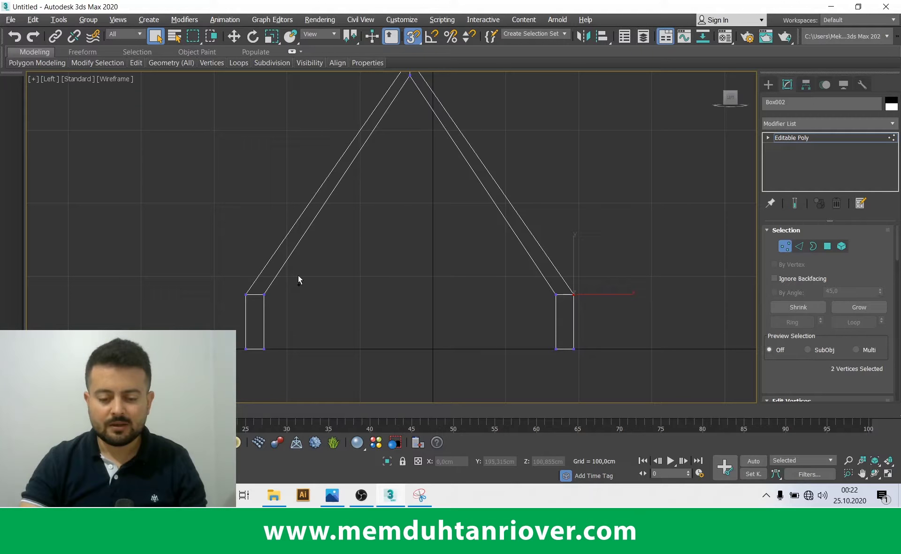
Raise the roof's outer vertices slightly upward along Y with Move
key(w)
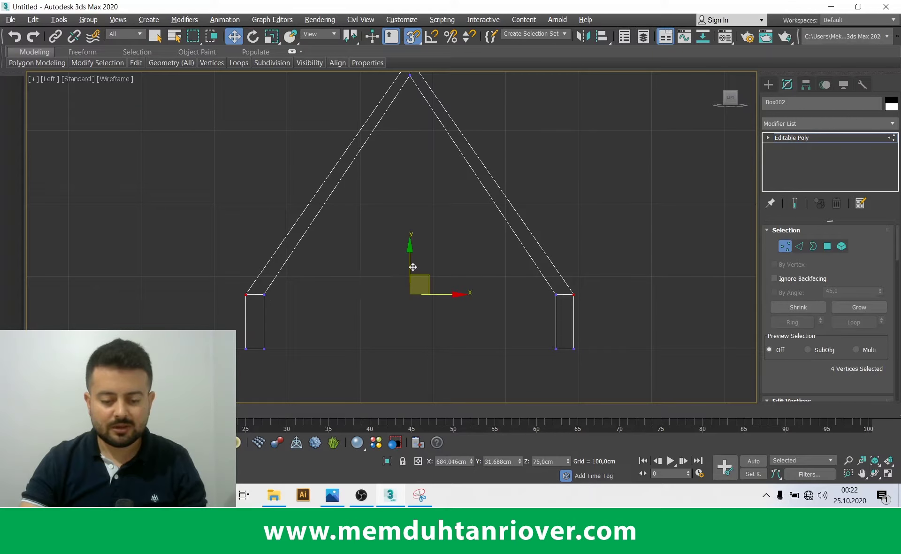
drag(414, 261, 412, 250)
key(ctrl+z)
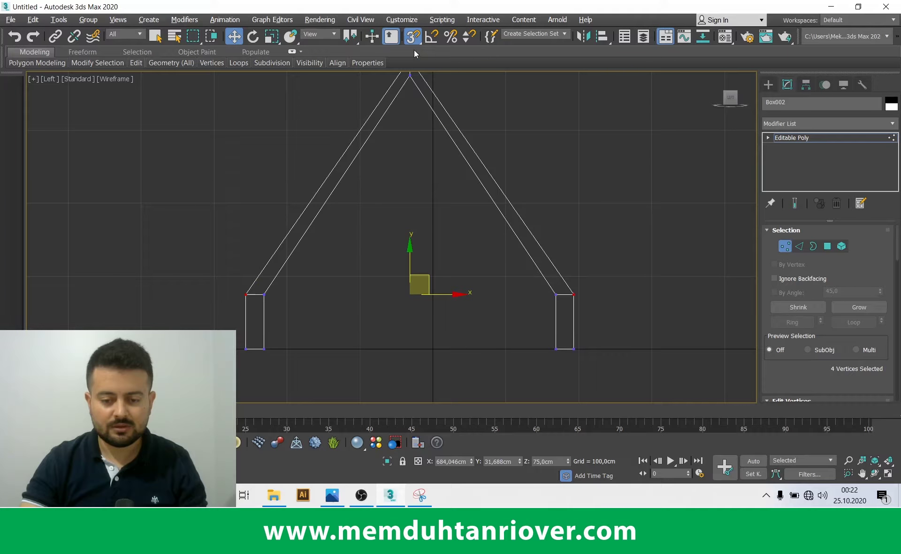
drag(412, 262, 411, 254)
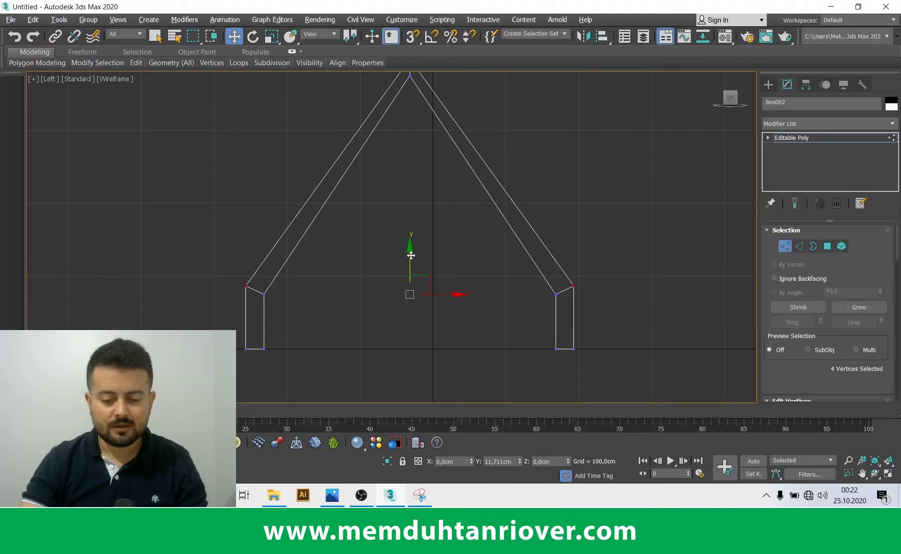
Select the two apex vertices and raise the roof peak higher
middle_drag(399, 147, 399, 187)
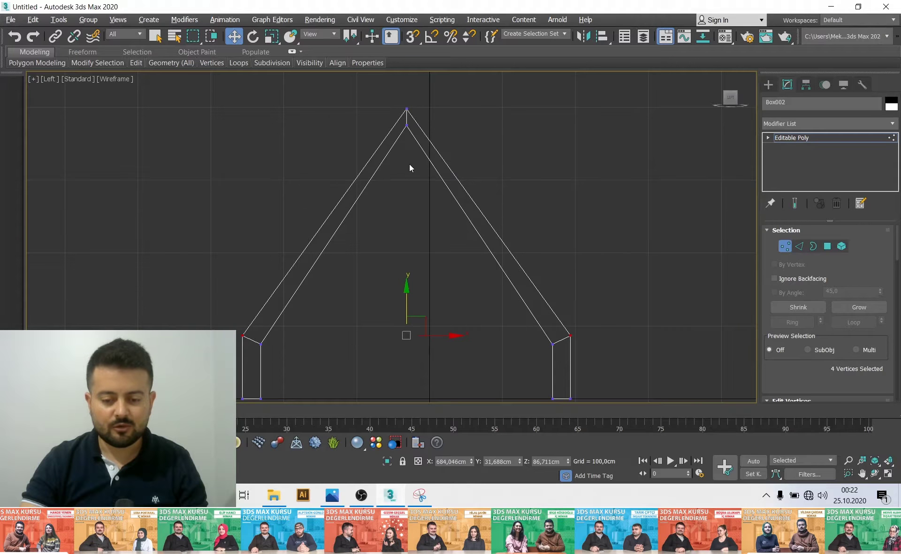
drag(393, 90, 416, 111)
scroll(405, 89, up, 3)
middle_drag(405, 89, 404, 111)
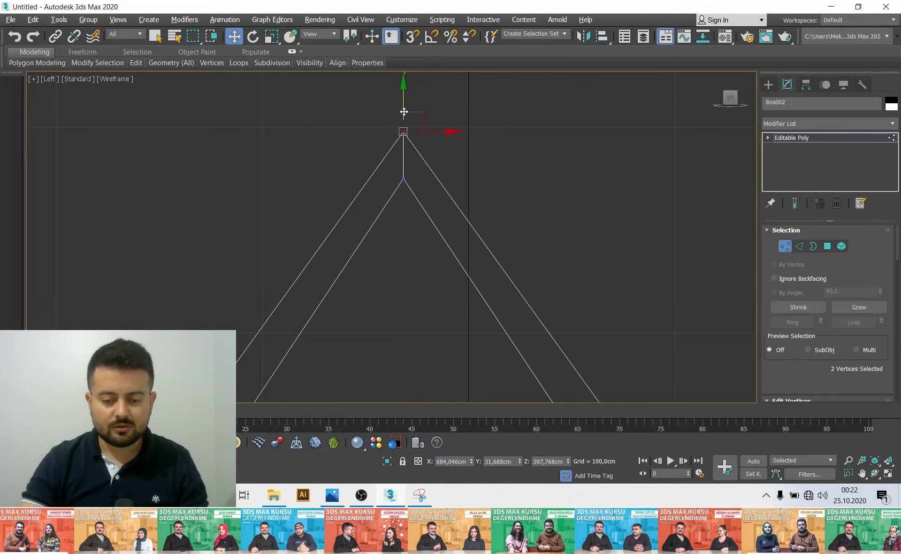
drag(404, 109, 403, 97)
scroll(413, 139, down, 5)
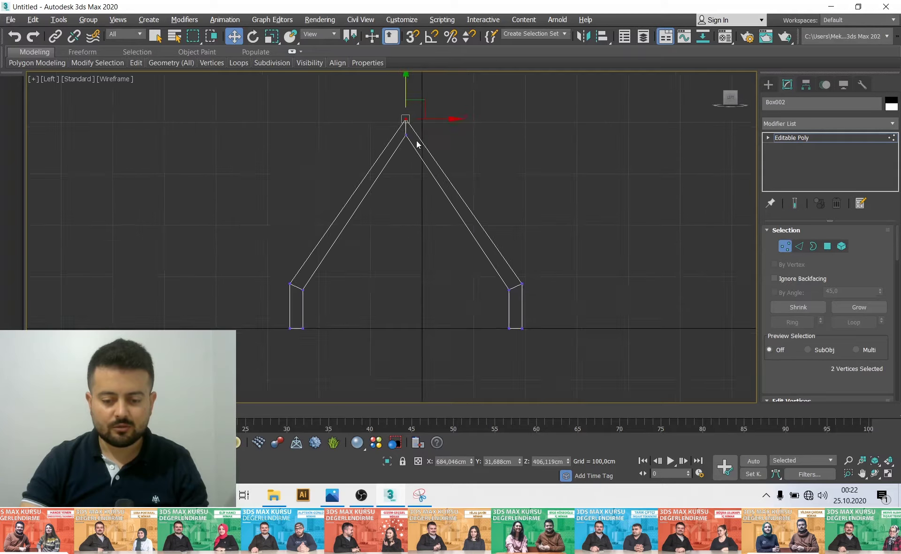
scroll(418, 155, up, 4)
drag(432, 114, 430, 110)
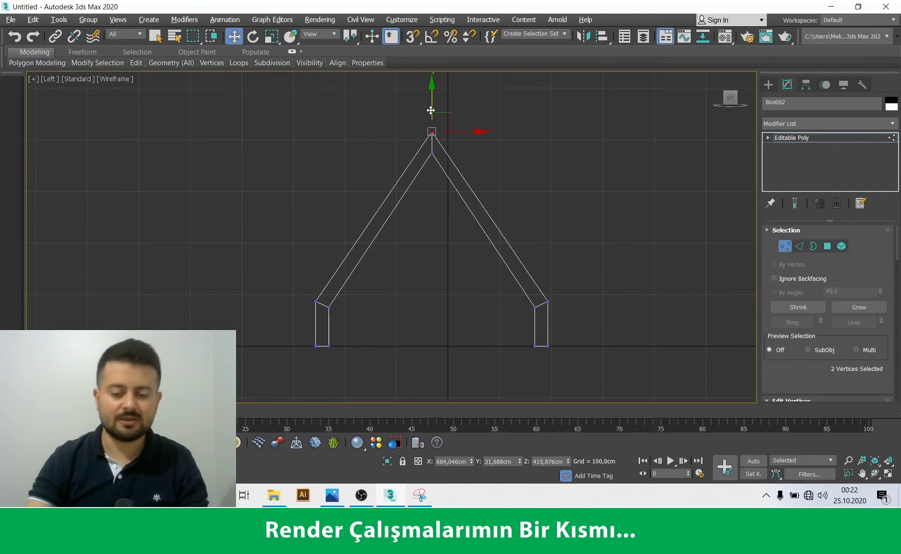
Inspect the raised roof in perspective, exit Vertex level, deselect it and start saving
key(alt+w)
key(alt+w)
mouse_move(445, 340)
alt+middle_down()
mouse_move(468, 342)
mouse_move(443, 342)
mouse_move(435, 352)
mouse_move(503, 357)
alt+middle_up()
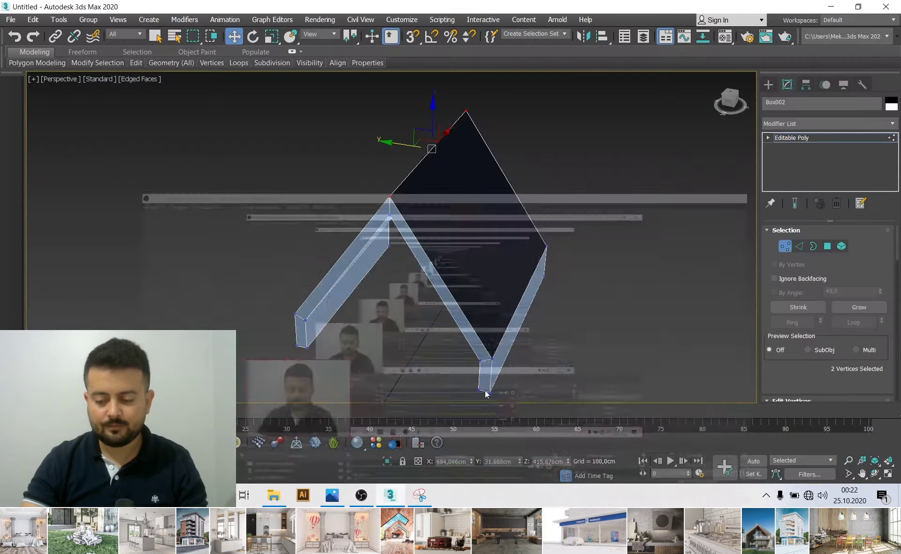
alt+middle_drag(487, 393, 516, 334)
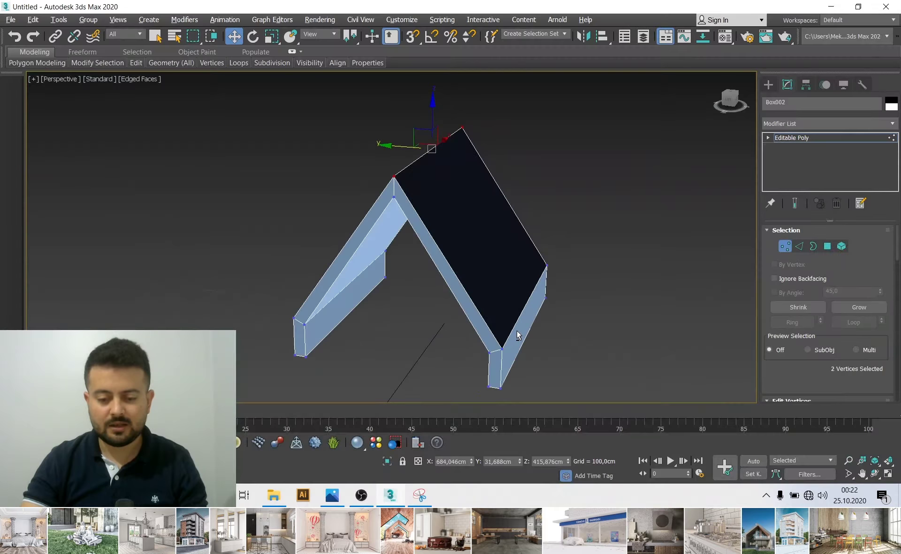
click(781, 138)
alt+middle_drag(473, 270, 630, 232)
click(630, 232)
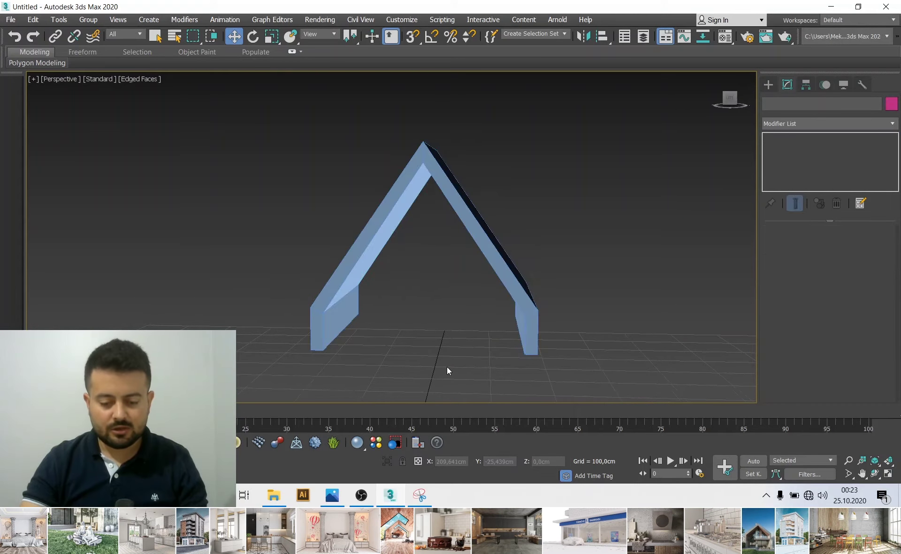
key(ctrl+s)
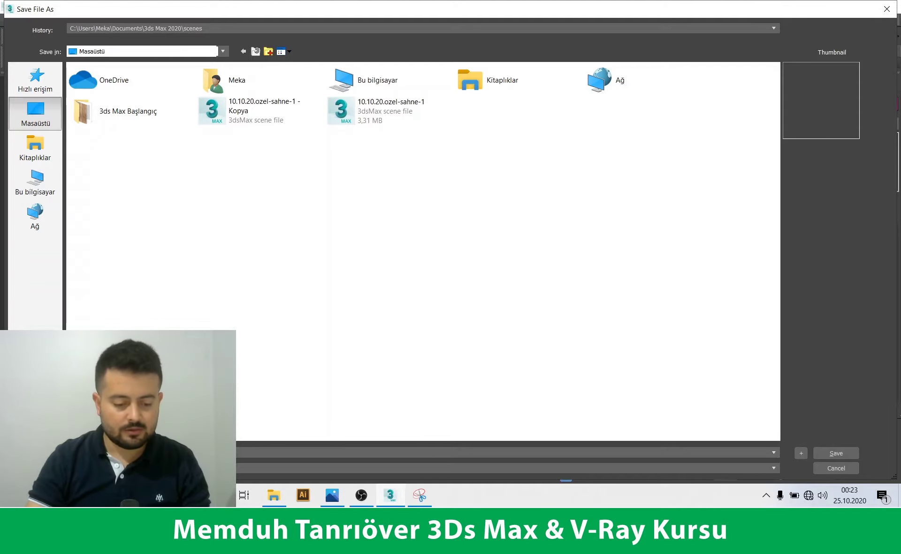
Confirm the file name yatakodasi_003.max to save the scene
key(Return)
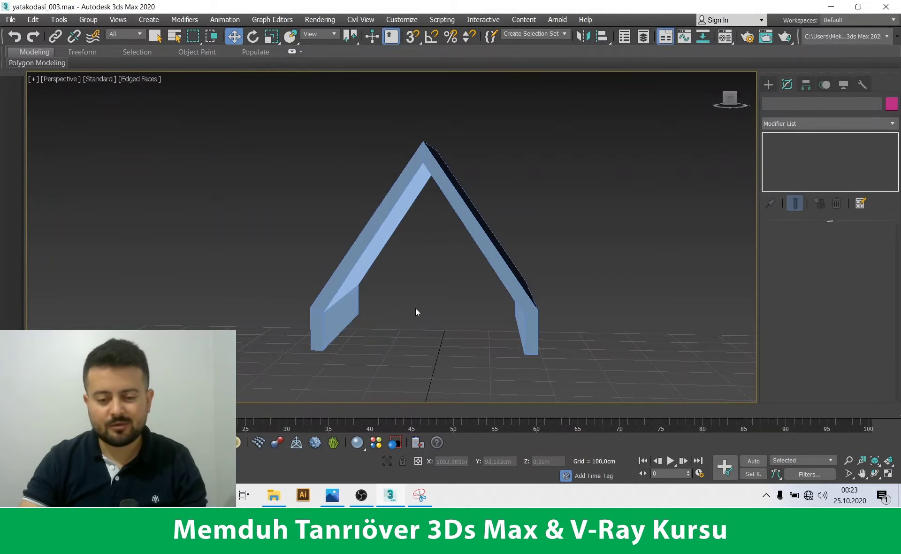
mouse_move(356, 322)
alt+middle_down()
mouse_move(347, 316)
mouse_move(380, 333)
alt+middle_up()
Select the roof arch and convert it to an Editable Poly
click(347, 317)
key(F3)
key(F3)
right_click(380, 333)
click(422, 390)
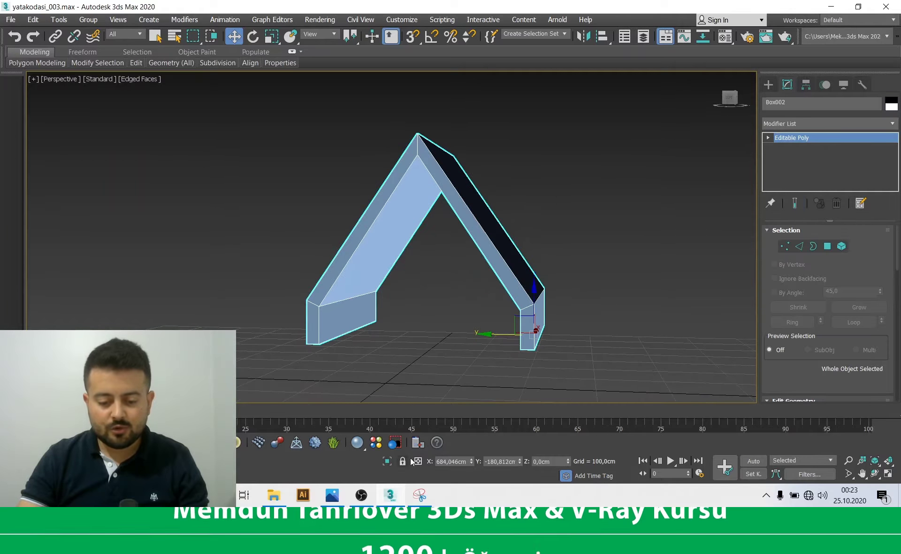
Compare the roof with the A-frame bedroom reference photo, then enter Edge level
click(332, 495)
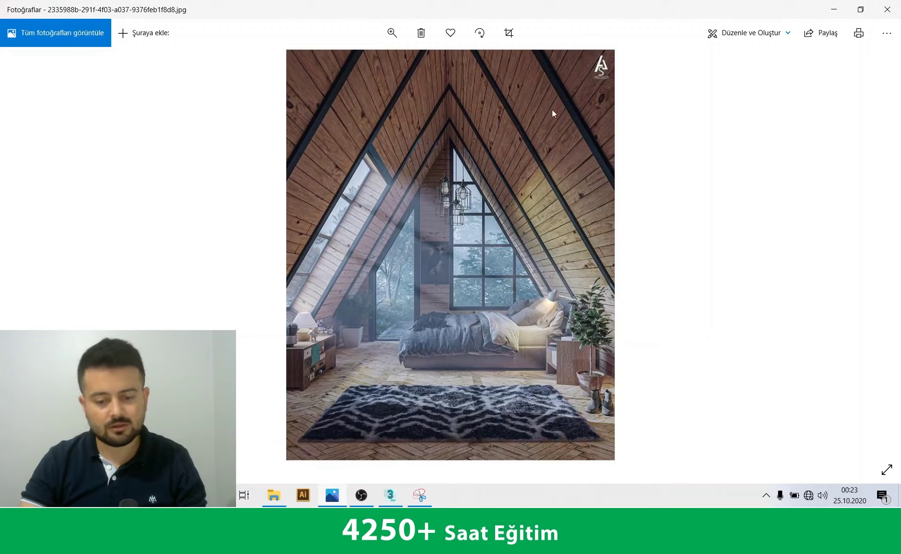
click(839, 13)
mouse_move(382, 281)
alt+middle_down()
mouse_move(404, 298)
mouse_move(388, 306)
mouse_move(517, 302)
alt+middle_up()
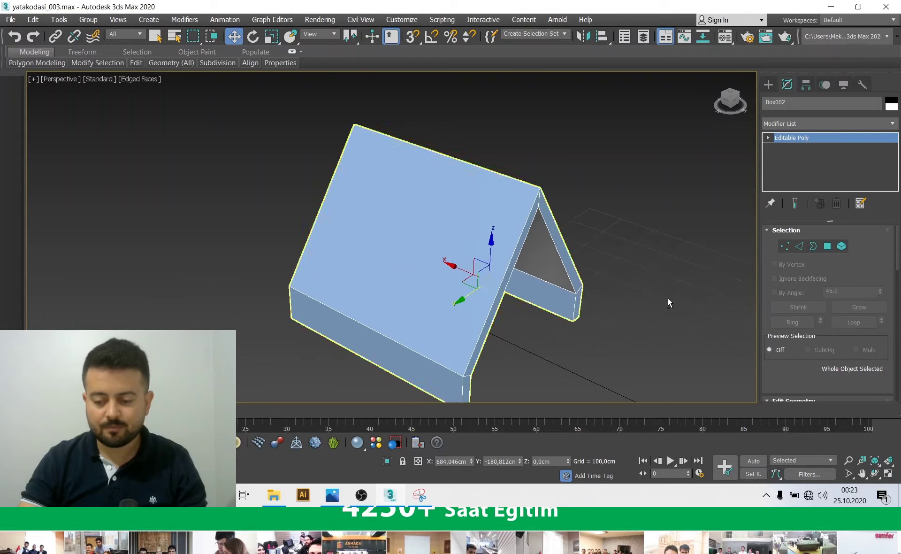
click(799, 247)
mouse_move(415, 302)
alt+middle_down()
mouse_move(504, 309)
mouse_move(470, 320)
alt+middle_up()
Select the roof slab's top face in Polygon mode, then return to Edge level
click(828, 246)
click(467, 303)
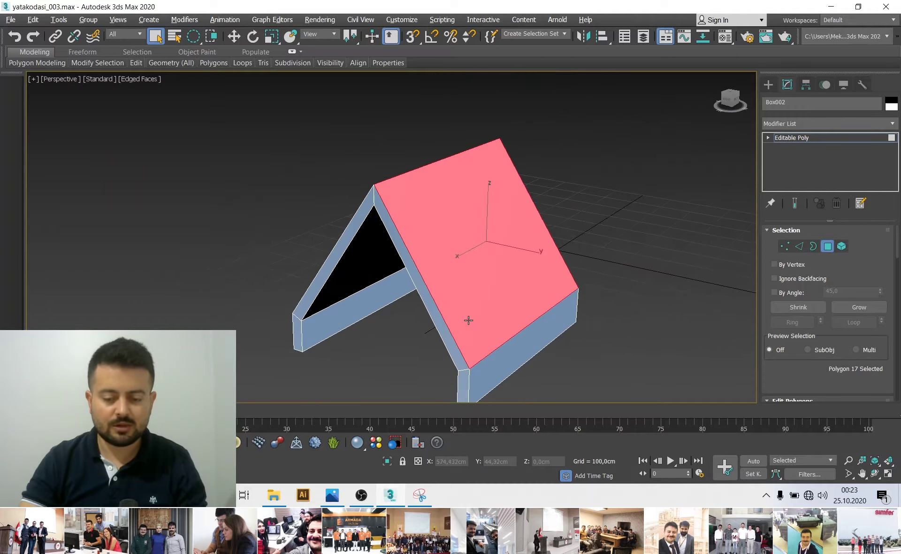
mouse_move(521, 216)
alt+middle_down()
mouse_move(523, 296)
mouse_move(376, 210)
alt+middle_up()
click(800, 246)
Switch to rectangular region selection and clear the roof's edge selection
key(alt+w)
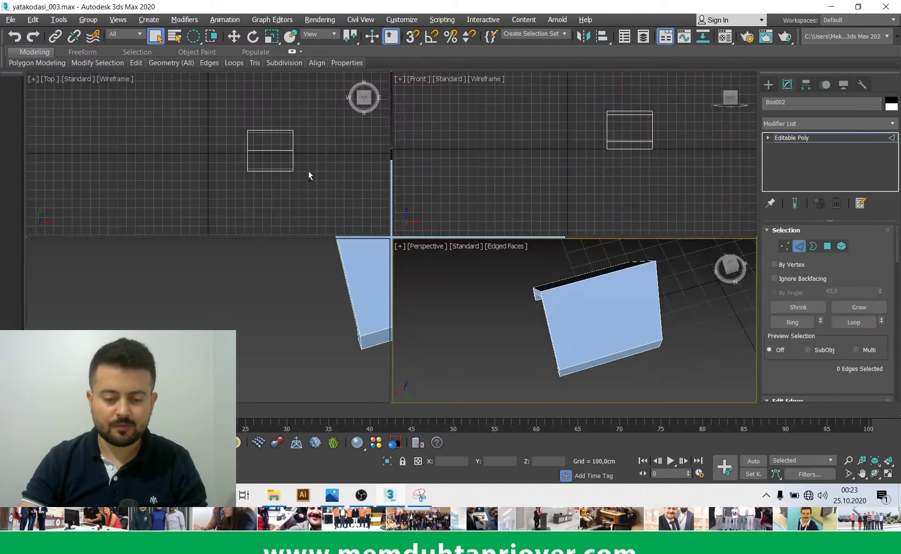
scroll(272, 166, up, 4)
key(ctrl+a)
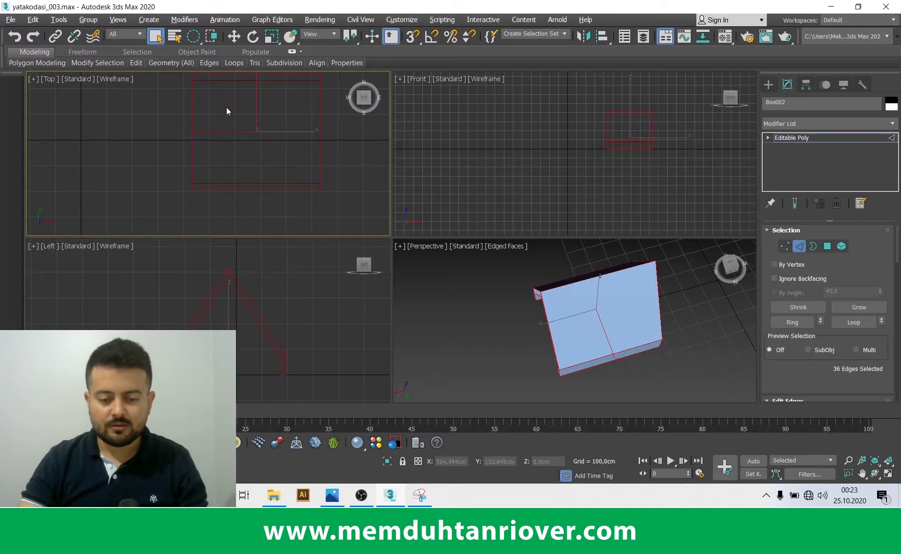
drag(198, 38, 197, 53)
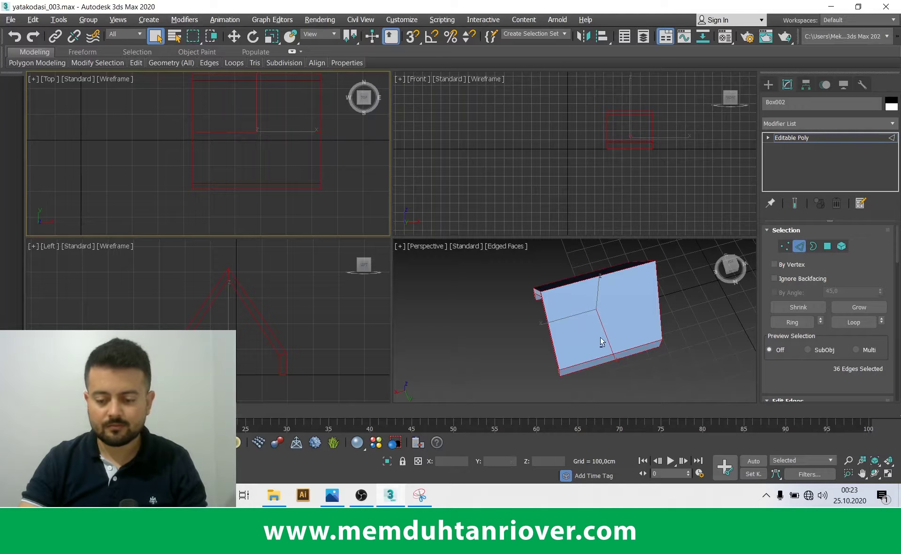
click(602, 342)
key(alt+w)
mouse_move(458, 340)
alt+middle_down()
mouse_move(506, 312)
mouse_move(604, 308)
alt+middle_up()
key(alt+w)
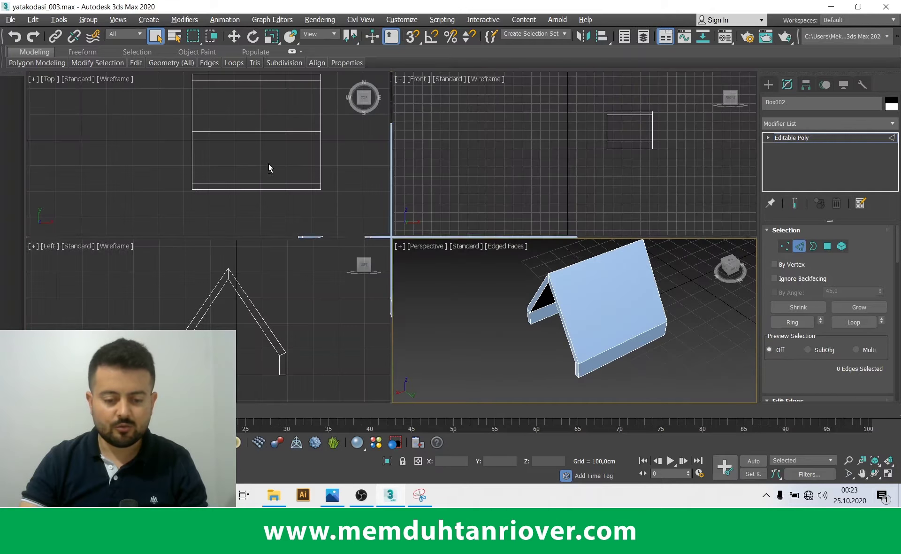
Region-select the roof slab's six long edges in the Top view
drag(255, 128, 246, 215)
middle_click(614, 298)
key(alt+w)
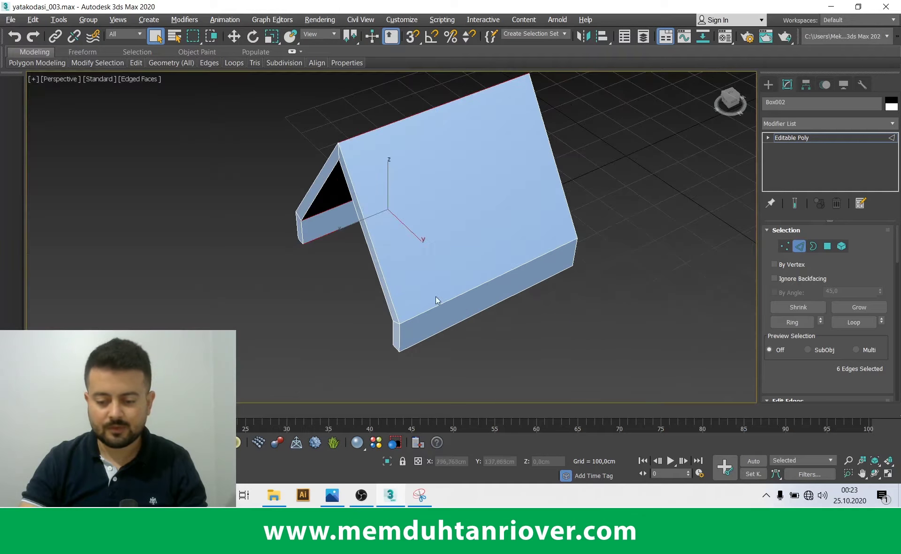
key(alt+w)
click(216, 153)
drag(235, 179, 235, 113)
middle_click(528, 275)
key(alt+w)
Check the selected long edges in wireframe, then open the Connect edge settings
mouse_move(478, 320)
alt+middle_down()
mouse_move(443, 272)
mouse_move(418, 104)
mouse_move(402, 151)
mouse_move(437, 202)
mouse_move(424, 258)
mouse_move(460, 262)
alt+middle_up()
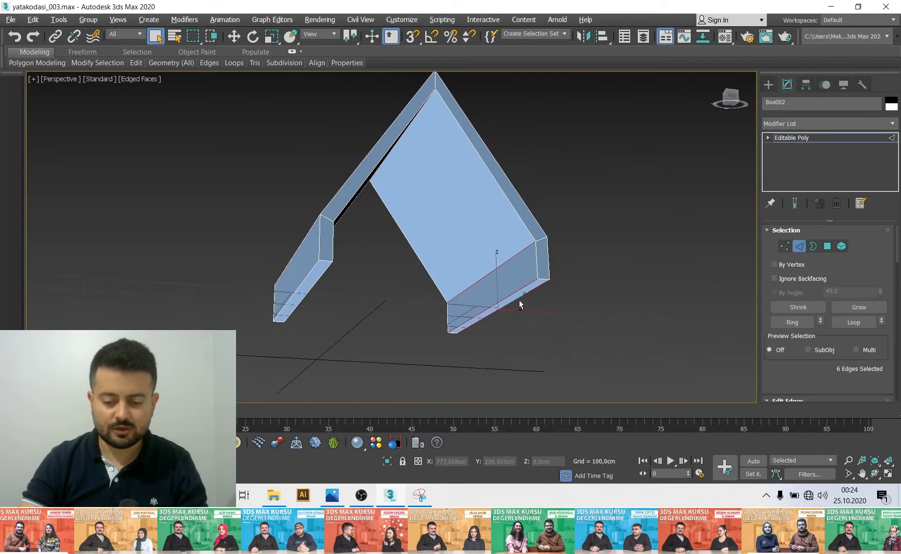
mouse_move(488, 294)
alt+middle_down()
mouse_move(503, 295)
mouse_move(472, 338)
alt+middle_up()
key(F3)
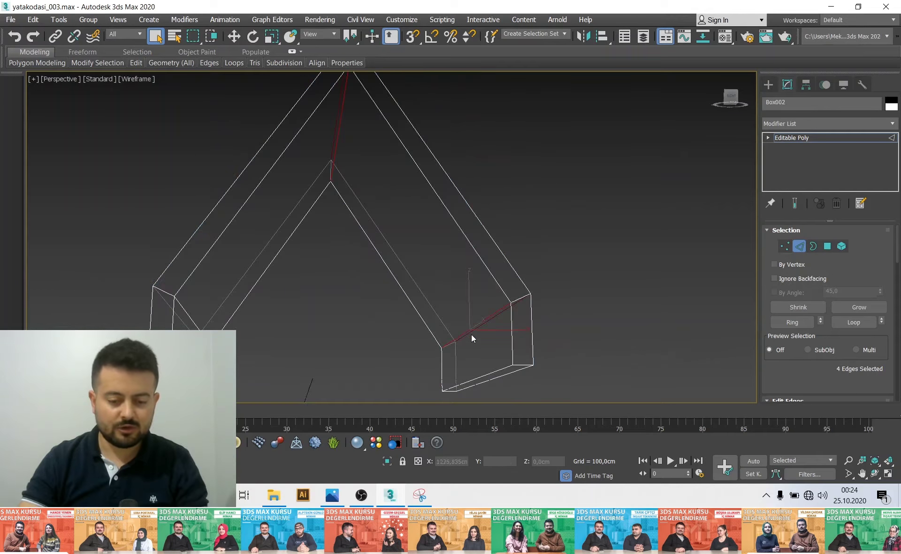
mouse_move(420, 277)
alt+middle_down()
mouse_move(380, 306)
mouse_move(416, 320)
mouse_move(382, 294)
mouse_move(439, 322)
alt+middle_up()
key(F3)
scroll(803, 381, down, 1)
scroll(816, 366, down, 2)
scroll(820, 361, down, 2)
click(879, 340)
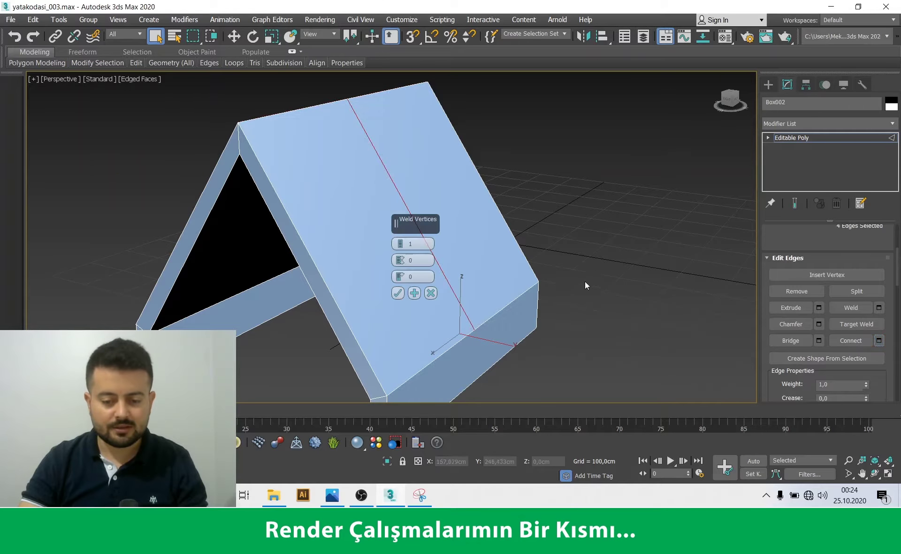
Connect the slab edges with two pinched edges and slide them left
alt+middle_drag(585, 283, 481, 273)
click(399, 240)
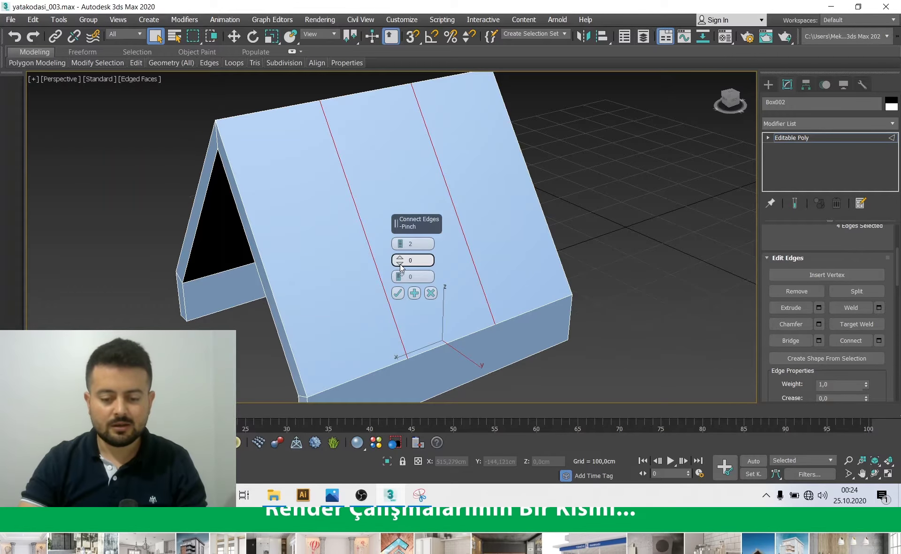
drag(400, 261, 398, 280)
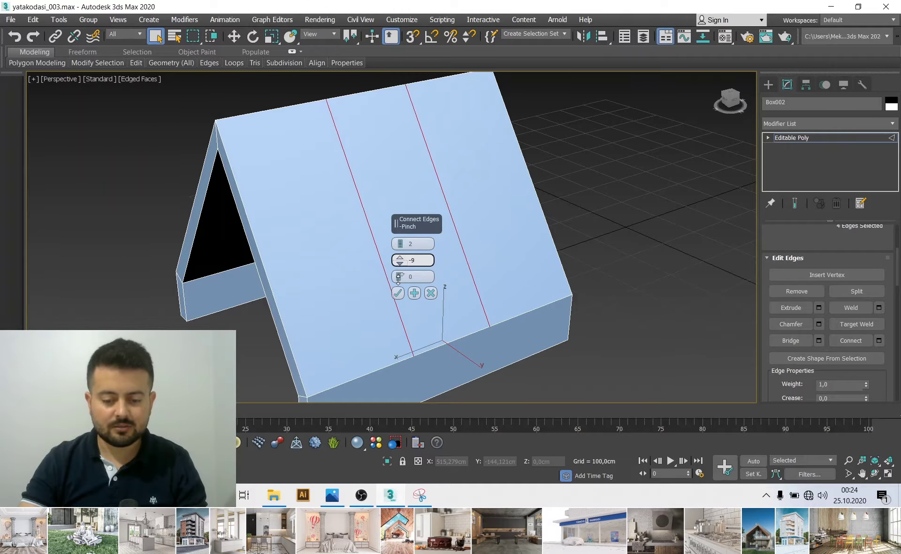
text(0)
alt+middle_drag(463, 266, 444, 268)
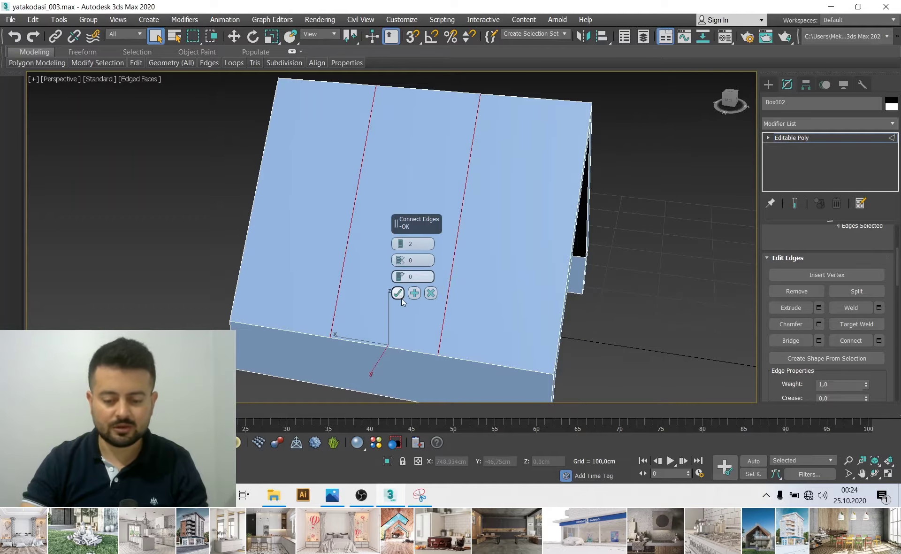
click(402, 298)
alt+middle_drag(347, 300, 364, 296)
key(w)
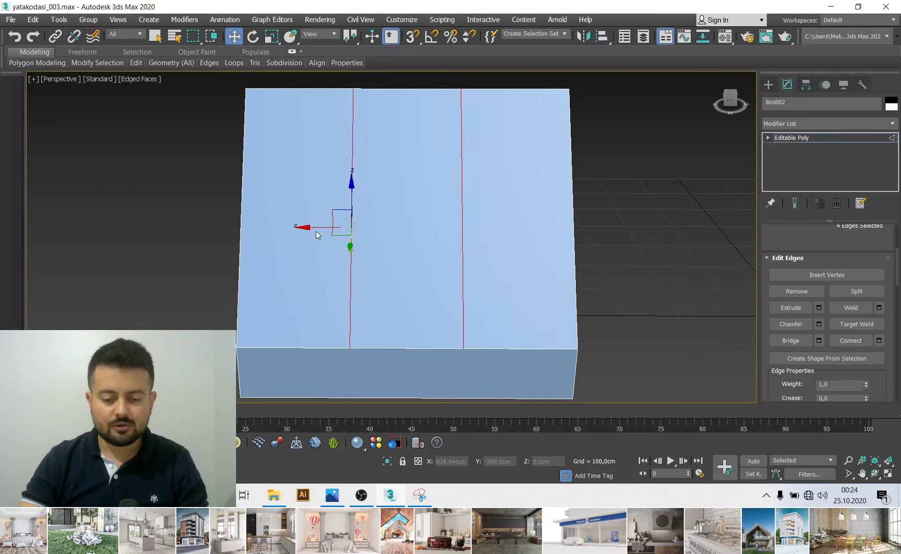
drag(315, 227, 264, 226)
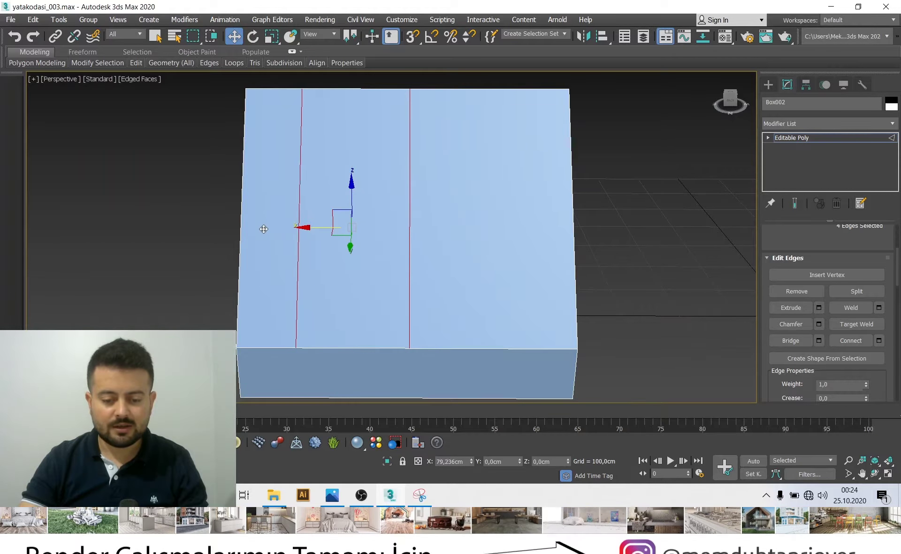
Compare against the reference photo and inspect the slab edges in wireframe
click(345, 496)
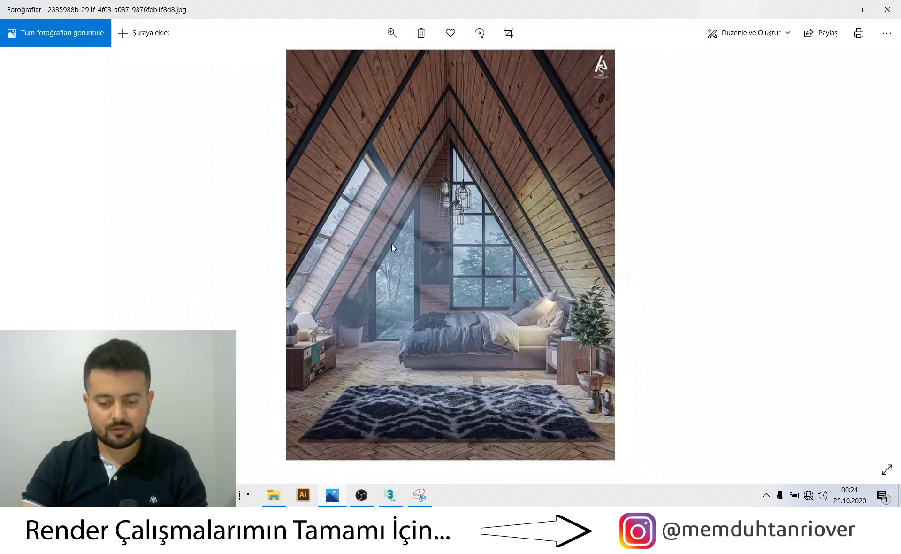
click(834, 10)
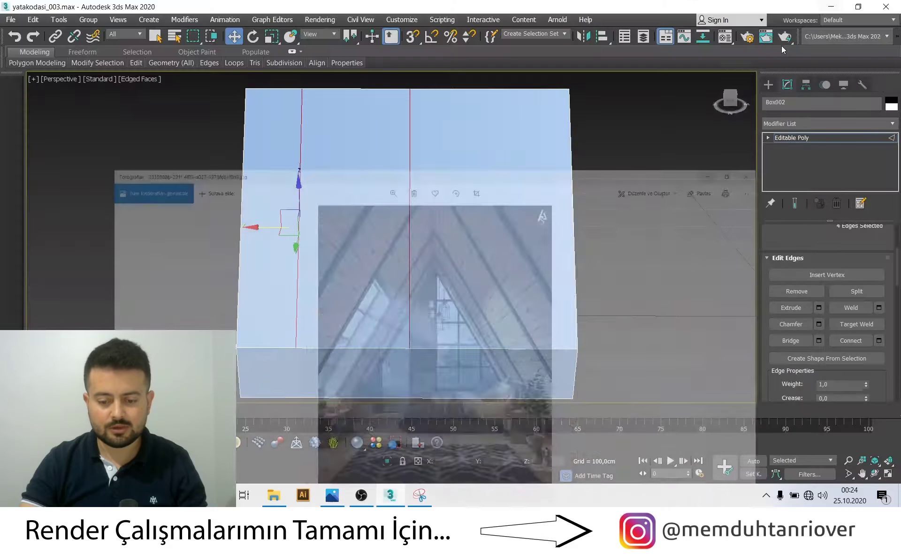
mouse_move(332, 223)
alt+middle_down()
mouse_move(347, 244)
mouse_move(233, 221)
mouse_move(352, 244)
mouse_move(374, 263)
alt+middle_up()
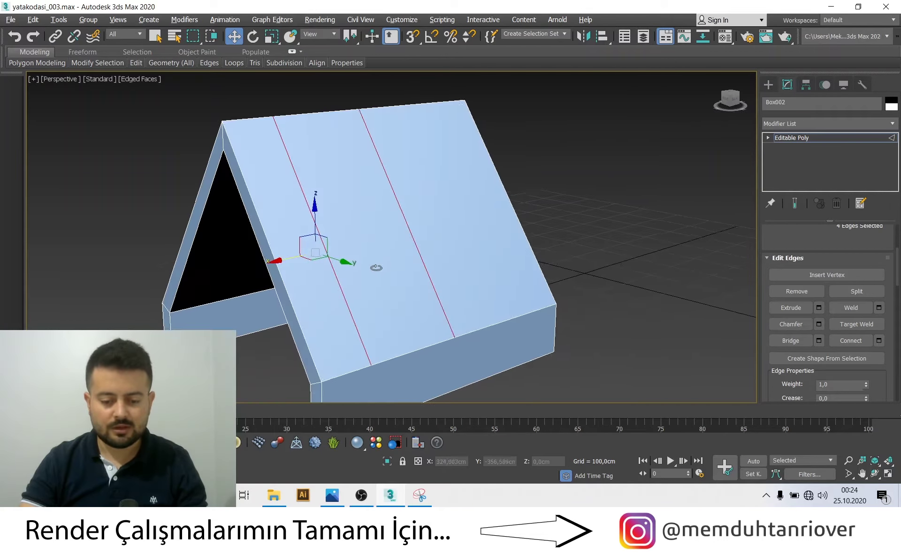
key(F3)
click(463, 260)
click(427, 263)
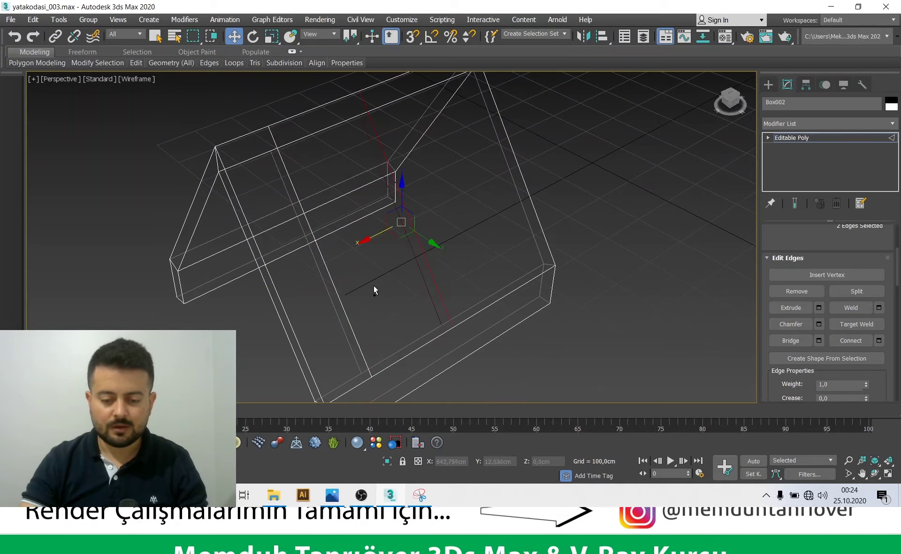
click(327, 298)
click(378, 307)
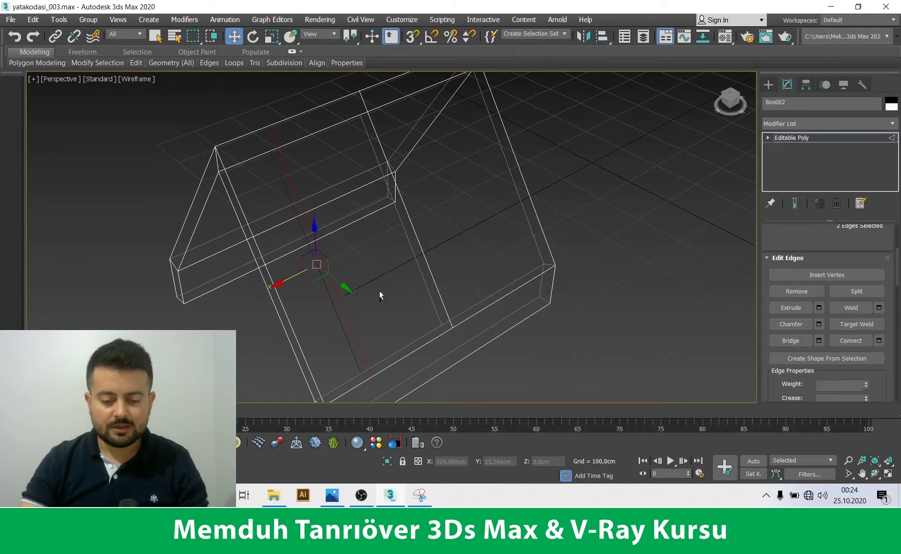
mouse_move(398, 292)
alt+middle_down()
mouse_move(388, 298)
mouse_move(454, 269)
alt+middle_up()
key(F3)
alt+middle_drag(419, 275, 434, 277)
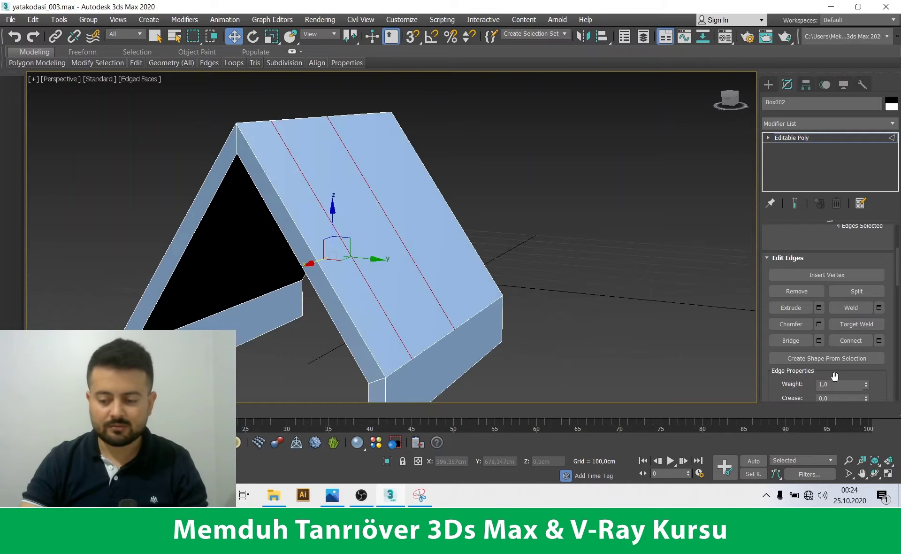
alt+middle_drag(585, 233, 375, 475)
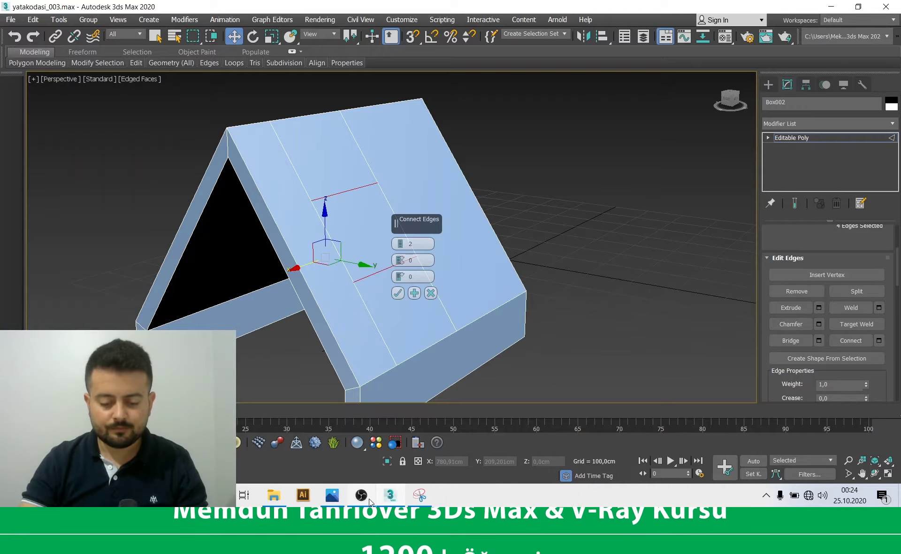
Re-check the reference photo, then apply Connect with Segments set to 1
click(334, 495)
scroll(310, 308, up, 3)
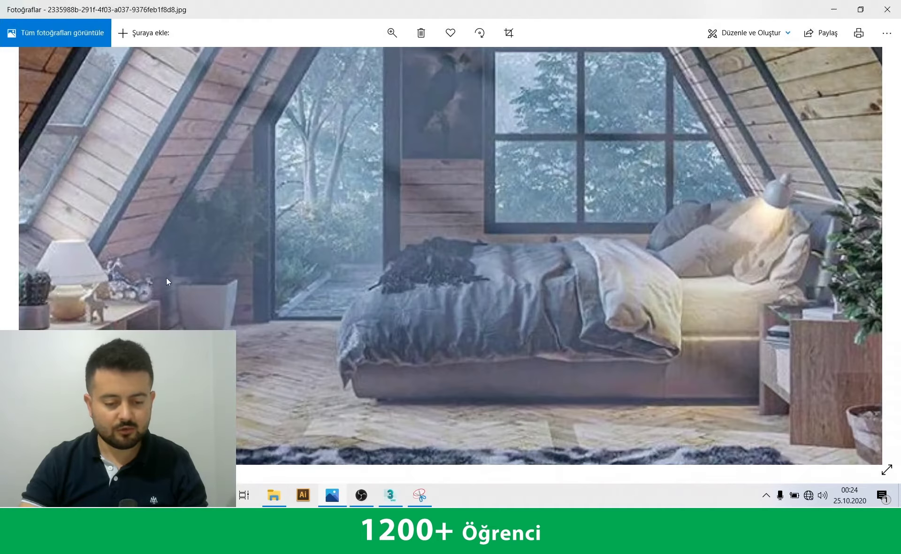
click(834, 9)
mouse_move(536, 222)
alt+middle_down()
mouse_move(434, 336)
mouse_move(407, 262)
mouse_move(449, 313)
alt+middle_up()
click(401, 247)
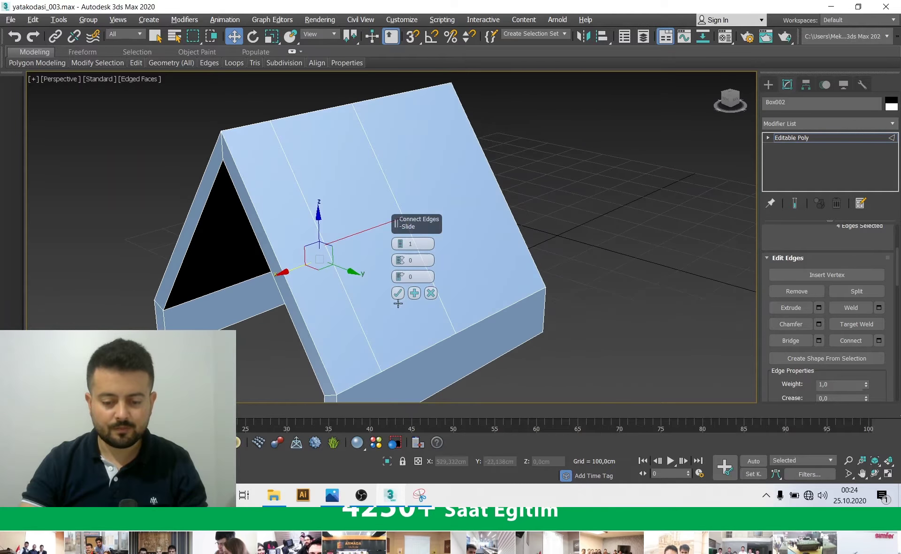
mouse_move(403, 276)
alt+middle_down()
mouse_move(410, 213)
mouse_move(409, 281)
alt+middle_up()
click(399, 293)
mouse_move(468, 288)
alt+middle_down()
mouse_move(444, 283)
mouse_move(696, 309)
alt+middle_up()
scroll(830, 253, up, 5)
scroll(829, 250, up, 1)
Select the window face on both sides of the roof slab
key(q)
click(358, 272)
mouse_move(358, 272)
alt+middle_down()
mouse_move(450, 317)
mouse_move(399, 293)
alt+middle_up()
ctrl+click(373, 287)
mouse_move(257, 294)
alt+middle_down()
mouse_move(332, 316)
mouse_move(462, 327)
alt+middle_up()
drag(795, 375, 800, 323)
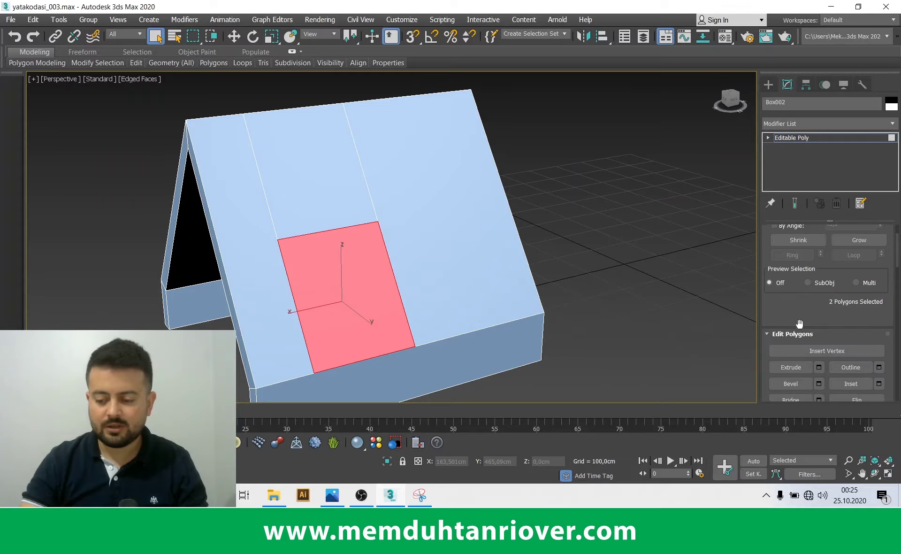
scroll(824, 389, down, 3)
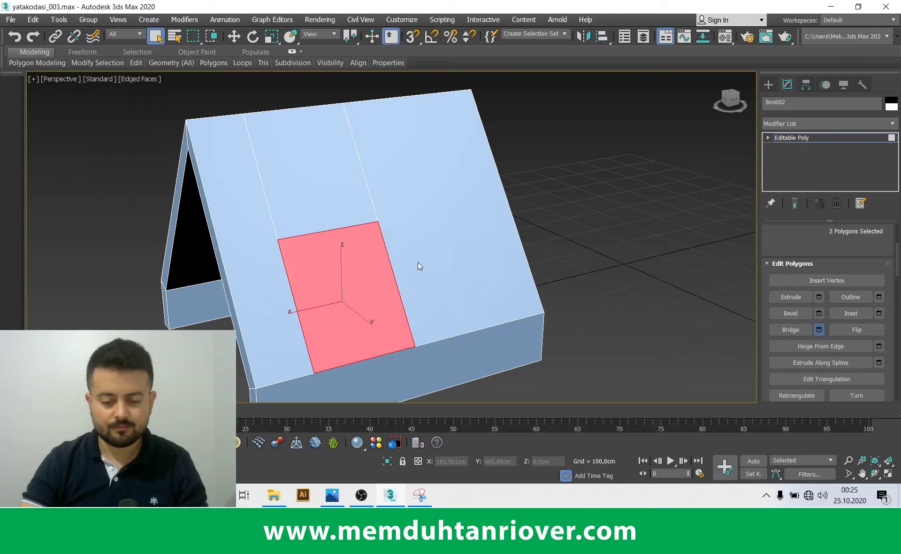
Bridge the two faces into a window opening and exit Polygon level
click(398, 310)
alt+middle_drag(385, 303, 597, 256)
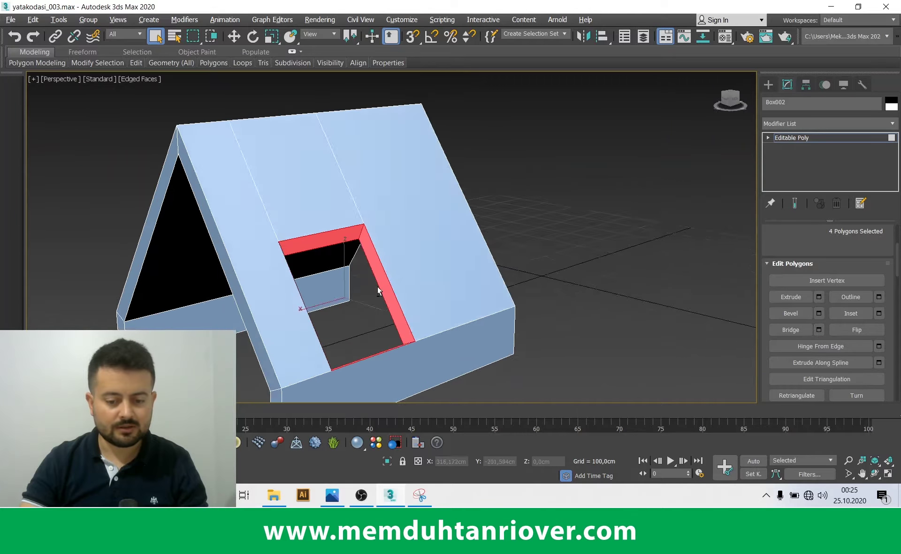
click(793, 138)
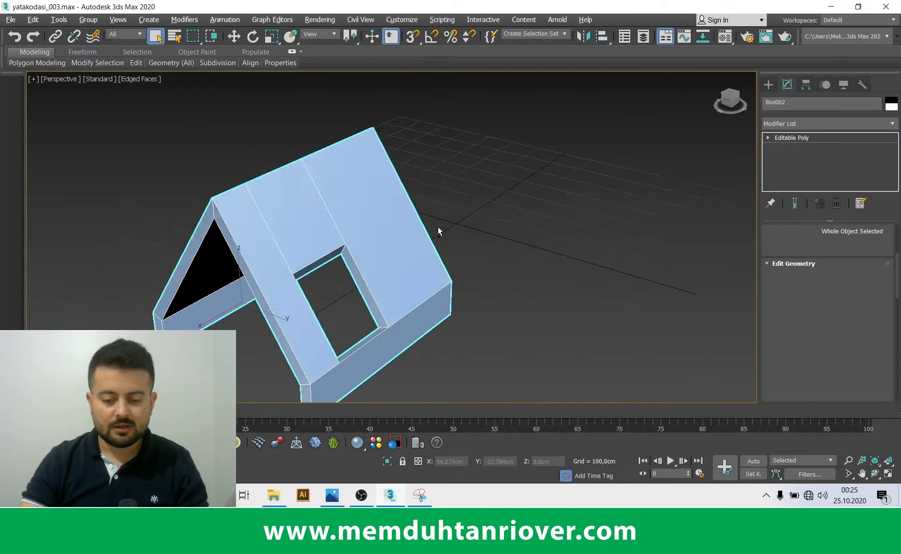
alt+middle_drag(438, 226, 318, 253)
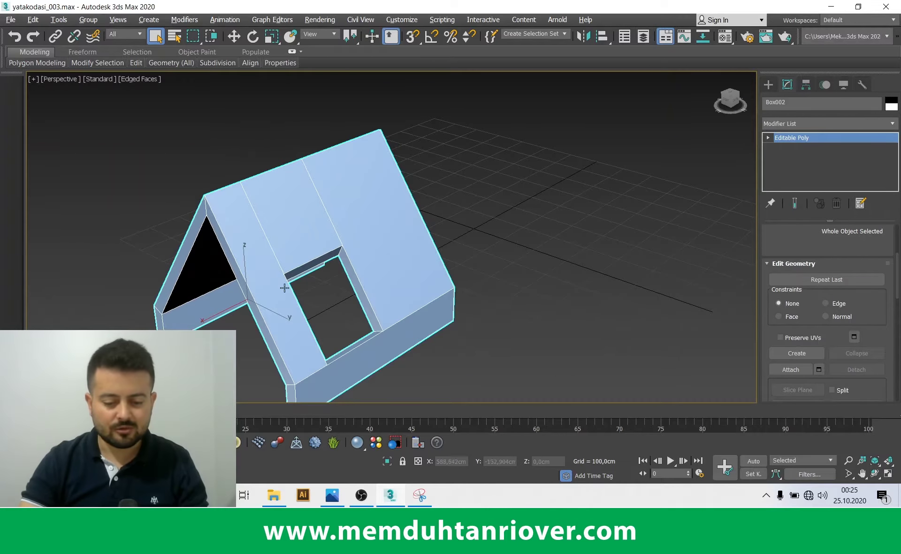
alt+middle_drag(278, 285, 305, 462)
click(346, 499)
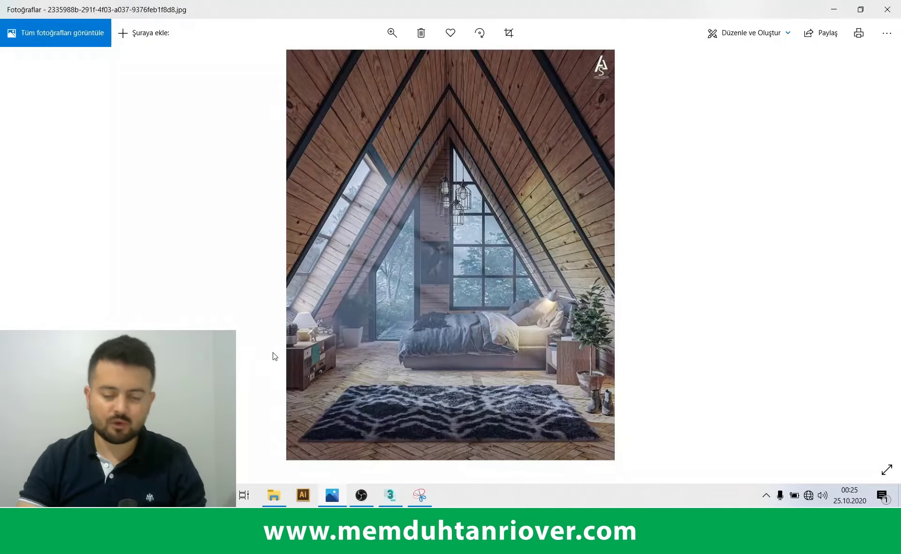
scroll(291, 303, up, 5)
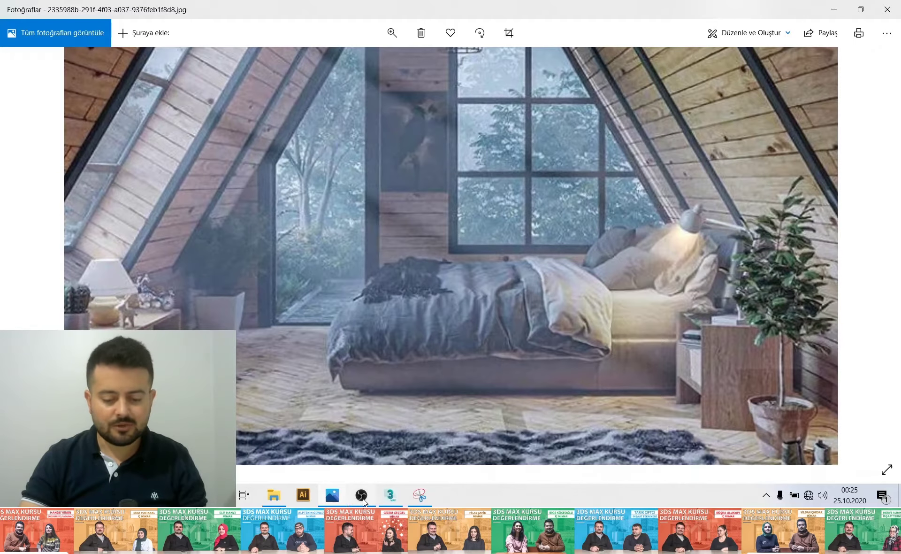
click(332, 495)
alt+middle_drag(395, 371, 413, 318)
scroll(340, 289, up, 5)
scroll(339, 289, down, 2)
alt+middle_drag(352, 291, 336, 245)
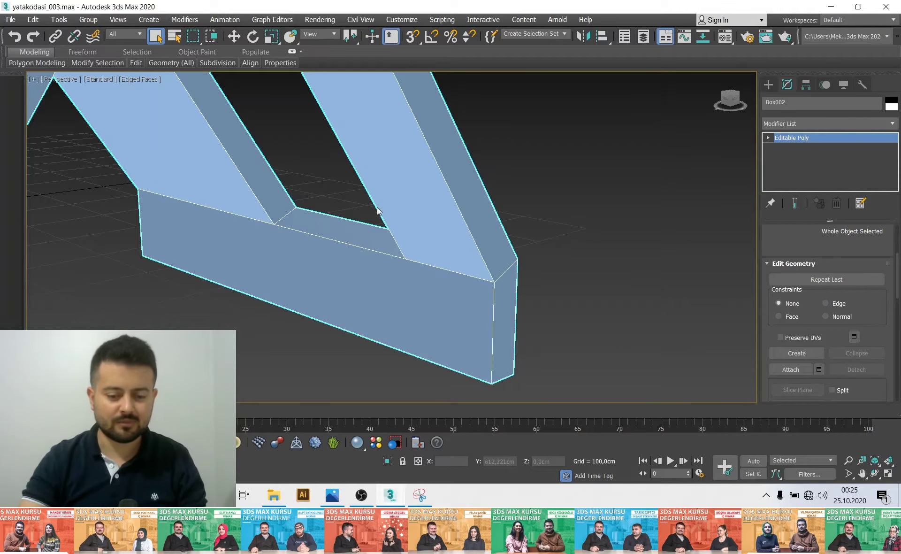
Shift-drag the windowed roof with Move to create the copy Box003 beside it
scroll(377, 233, down, 2)
scroll(376, 233, down, 2)
mouse_move(376, 233)
alt+middle_down()
mouse_move(326, 205)
mouse_move(336, 215)
mouse_move(368, 197)
alt+middle_up()
scroll(344, 225, down, 2)
key(w)
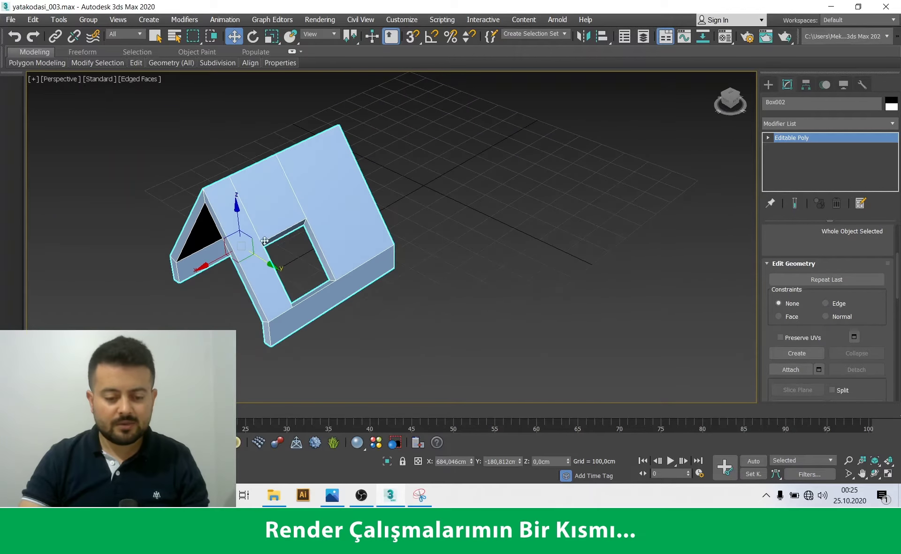
alt+middle_drag(344, 233, 277, 246)
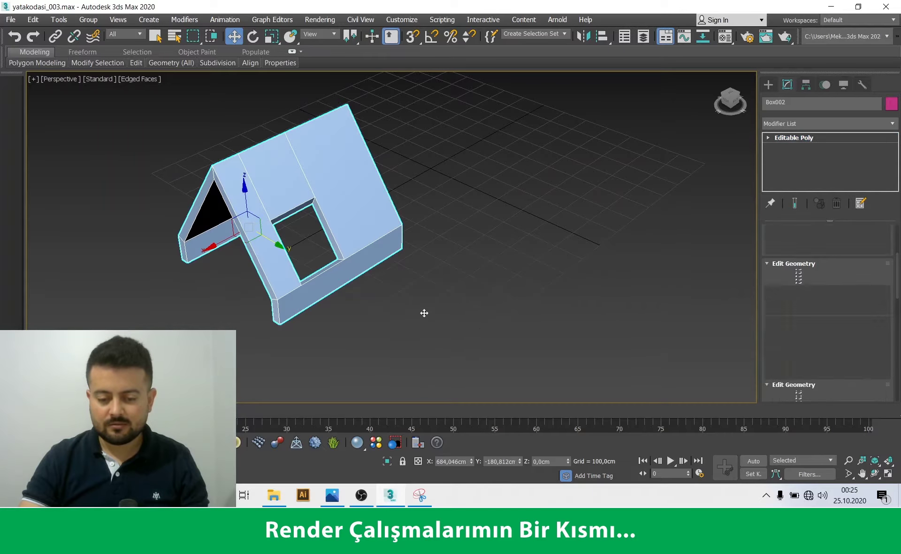
shift+drag(281, 243, 460, 348)
click(453, 309)
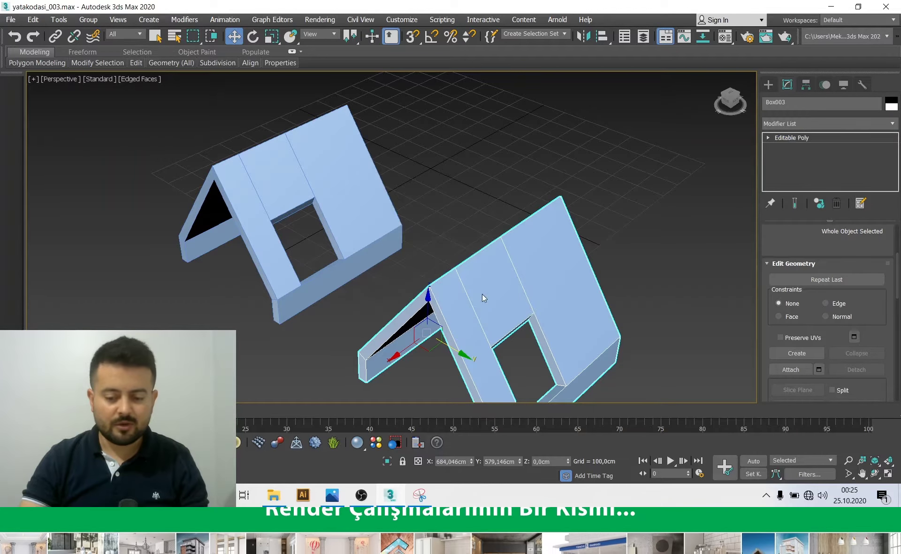
mouse_move(787, 232)
mouse_down()
mouse_move(772, 306)
mouse_move(805, 370)
mouse_up()
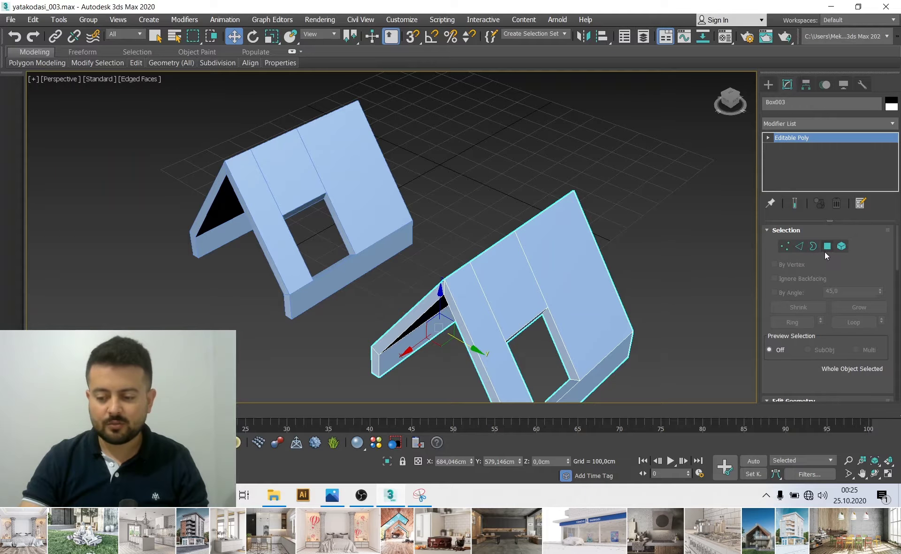
scroll(477, 292, down, 4)
Select every face of the roof copy Box003
alt+middle_drag(476, 292, 449, 252)
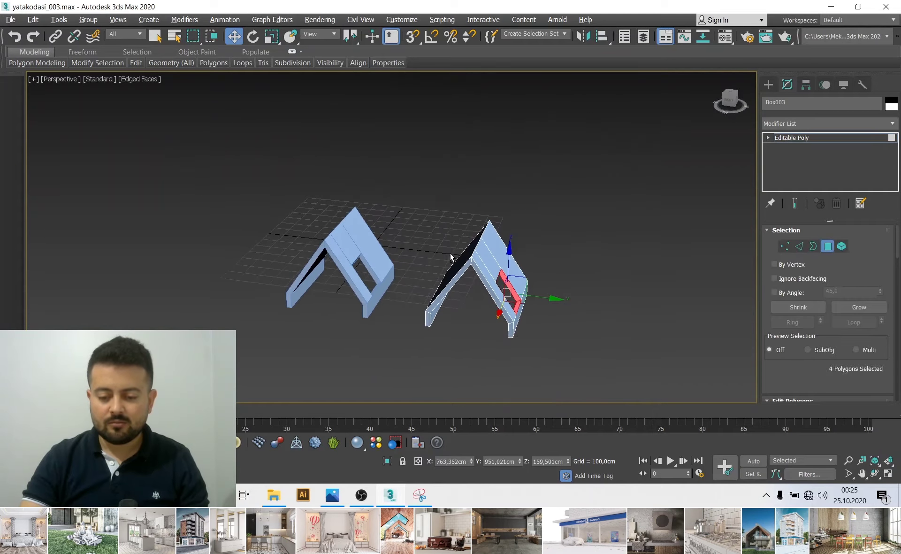
drag(625, 378, 624, 376)
scroll(573, 318, up, 4)
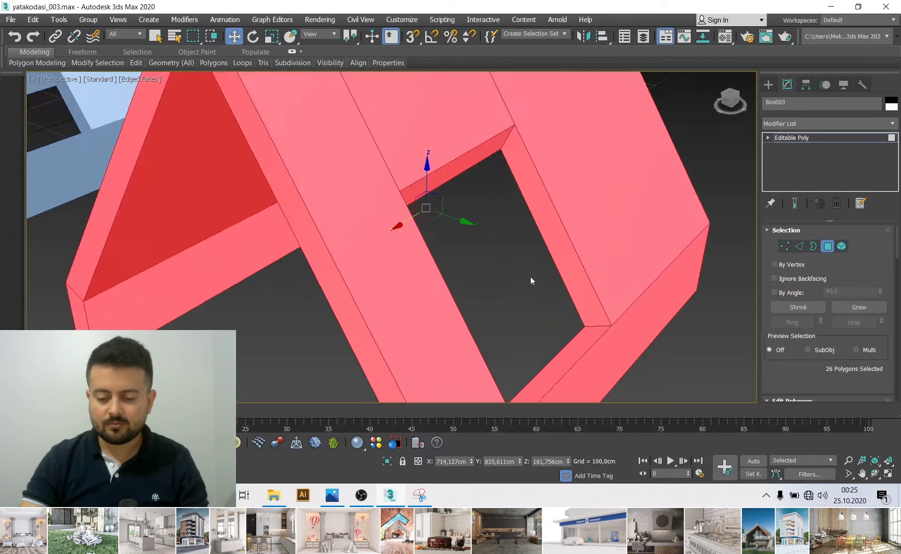
scroll(529, 280, up, 3)
scroll(582, 218, down, 4)
alt+middle_drag(592, 271, 502, 229)
scroll(502, 229, up, 5)
Deselect the window's top, left and bottom inner faces and delete the rest
alt+click(488, 195)
mouse_move(489, 196)
alt+middle_down()
mouse_move(454, 248)
mouse_move(405, 212)
mouse_move(373, 329)
mouse_move(330, 344)
mouse_move(539, 312)
alt+middle_up()
alt+click(404, 211)
key(q)
alt+click(366, 329)
scroll(540, 312, down, 4)
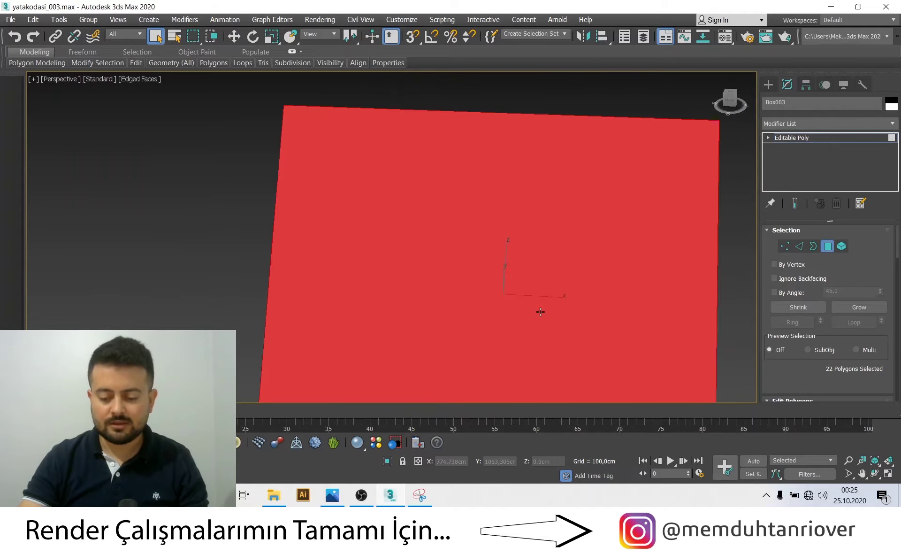
key(Delete)
mouse_move(552, 228)
alt+middle_down()
mouse_move(518, 211)
mouse_move(521, 247)
mouse_move(574, 255)
mouse_move(567, 233)
mouse_move(558, 235)
alt+middle_up()
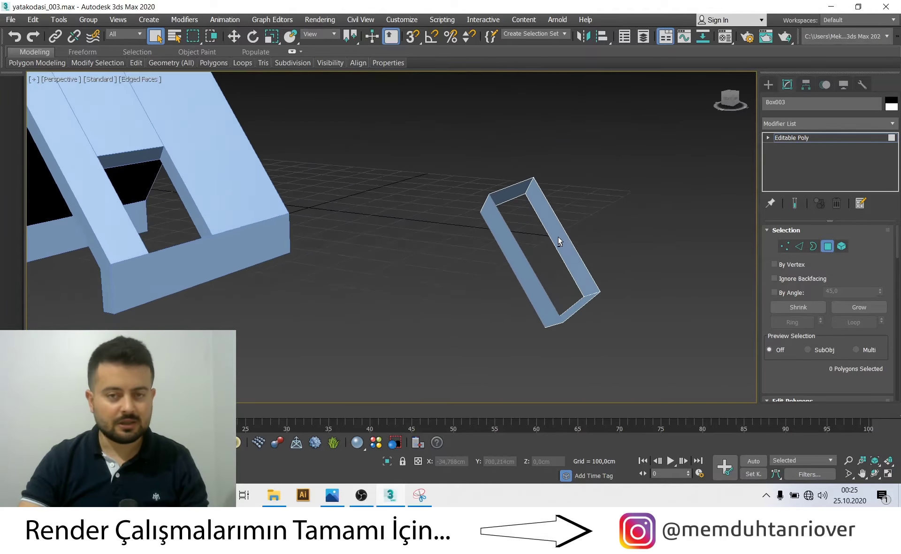
Select both open borders of Box003's window frame and cap them into a solid panel
click(814, 246)
drag(445, 143, 614, 338)
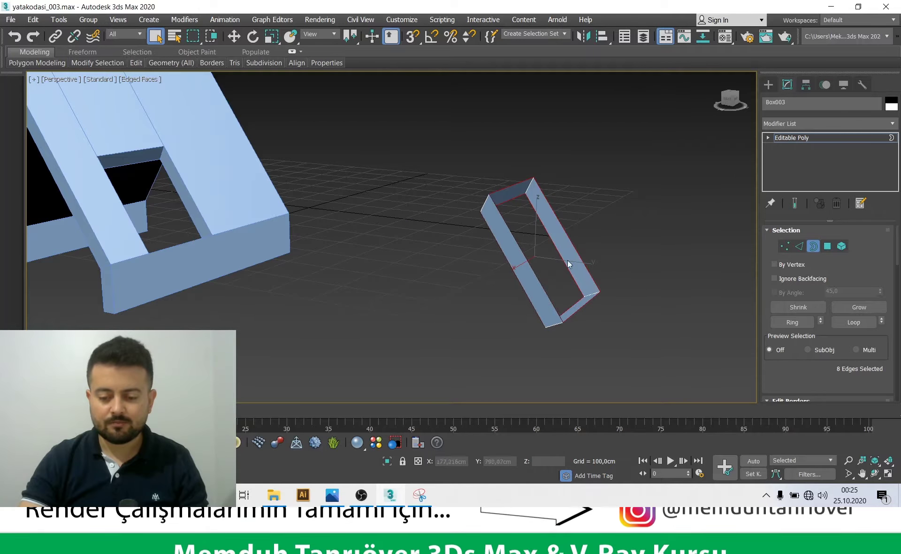
right_click(506, 203)
key(Escape)
Orbit the capped panel and compare it with the attic bedroom reference photo
mouse_move(517, 266)
alt+middle_down()
mouse_move(538, 264)
mouse_move(542, 253)
mouse_move(508, 223)
mouse_move(477, 236)
mouse_move(363, 437)
alt+middle_up()
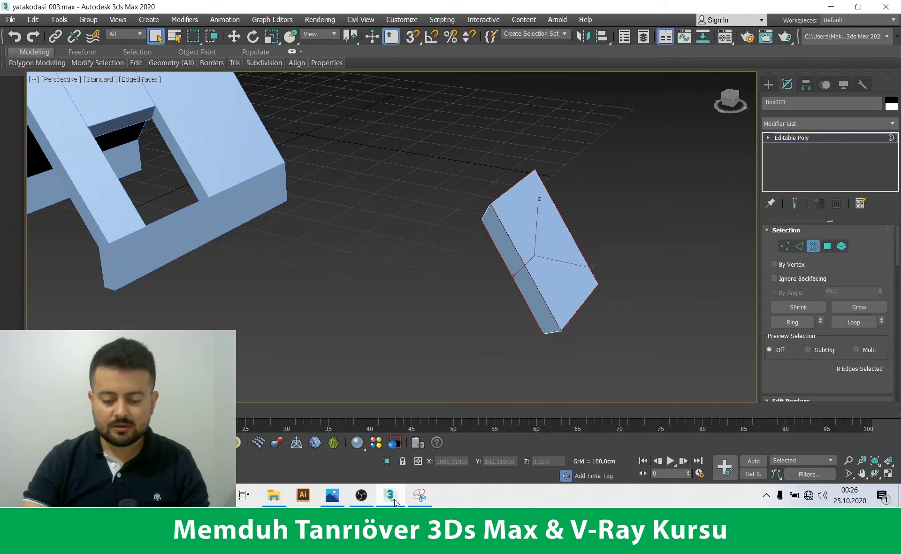
click(332, 495)
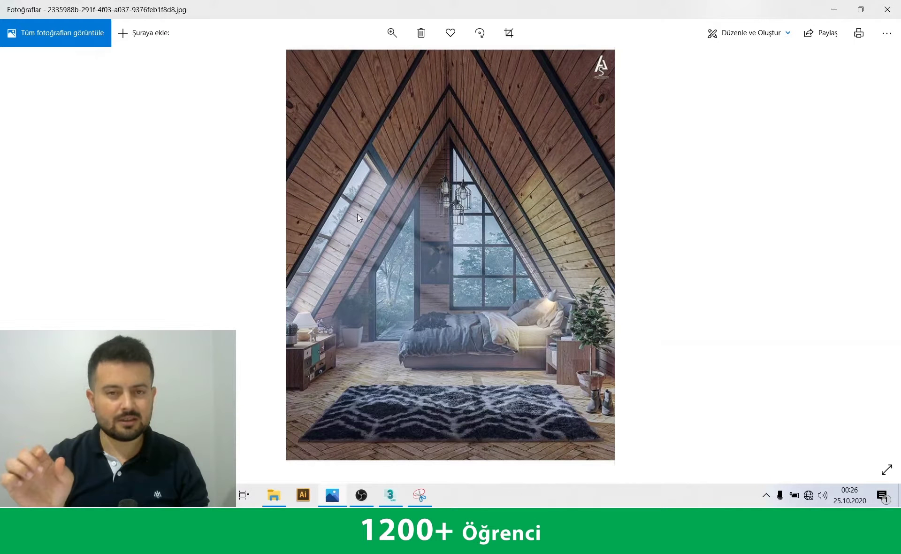
click(835, 9)
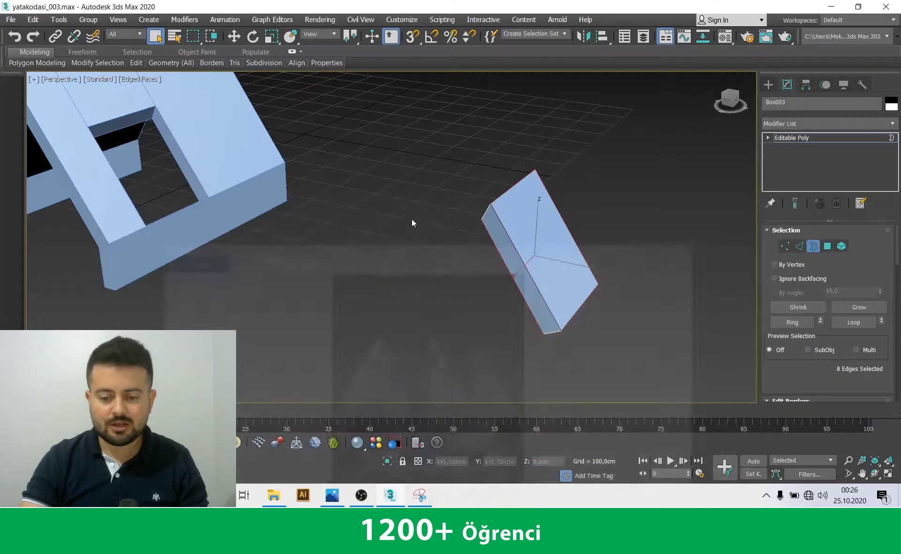
Bring up the side view of the panel and clear the border edge selection
key(alt+w)
key(alt+w)
middle_drag(446, 303, 383, 248)
scroll(407, 239, down, 3)
scroll(407, 239, down, 5)
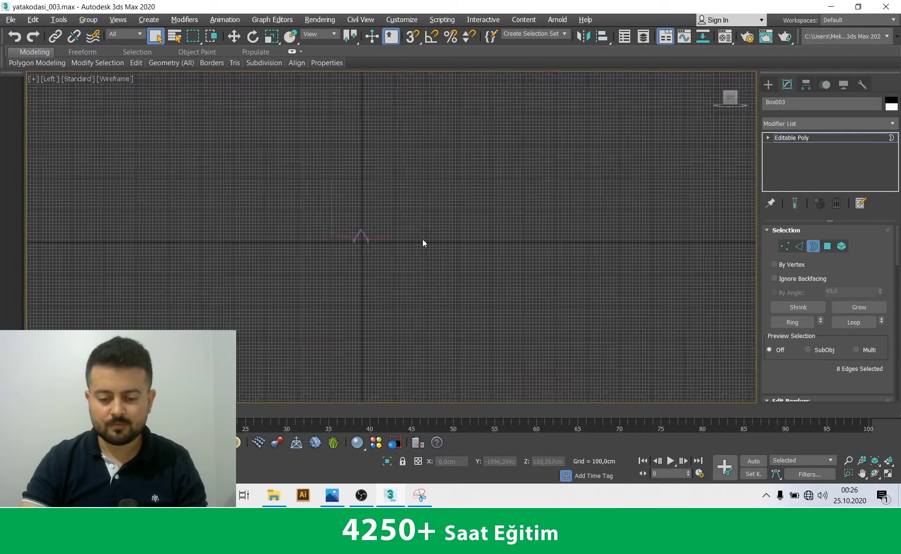
scroll(423, 238, up, 3)
click(420, 296)
scroll(248, 208, up, 4)
scroll(384, 236, up, 4)
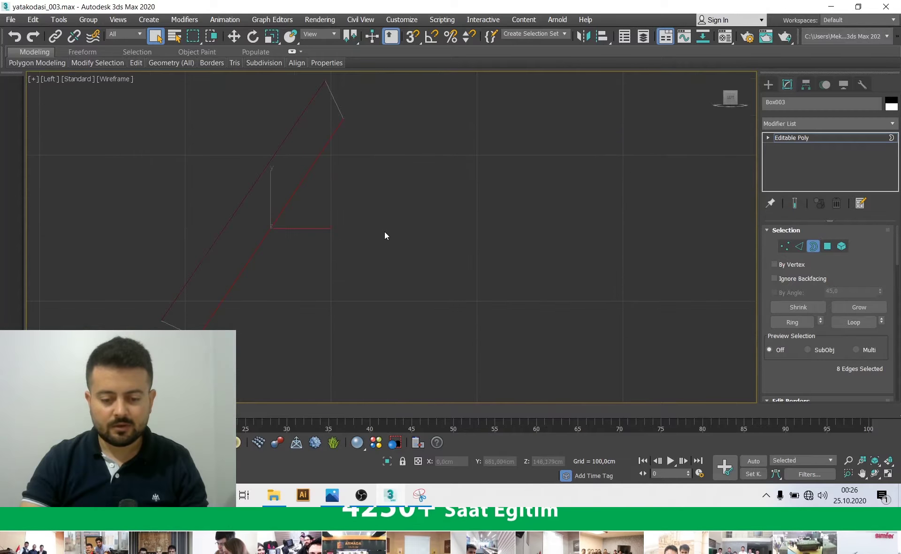
Select the panel's two end vertices and move them to thin it into a pane
click(785, 246)
middle_drag(385, 172, 388, 191)
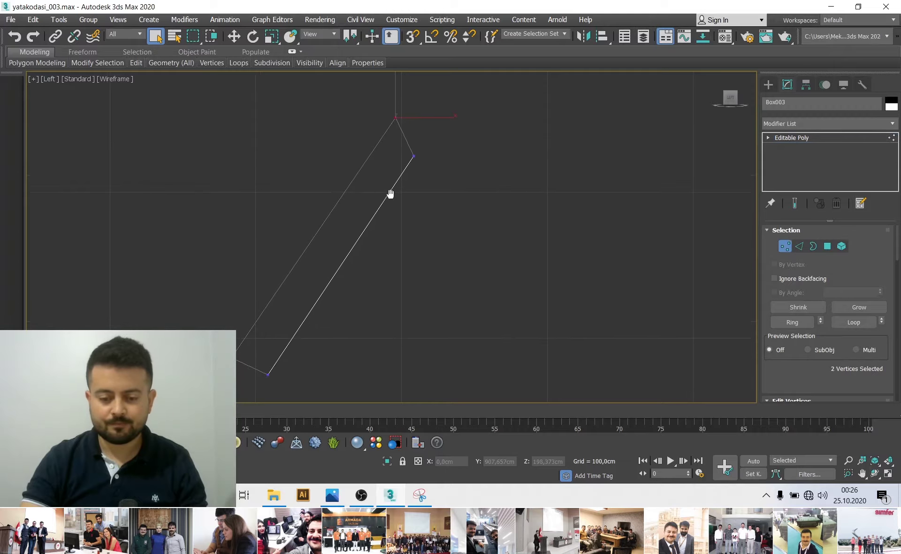
scroll(408, 141, up, 3)
key(w)
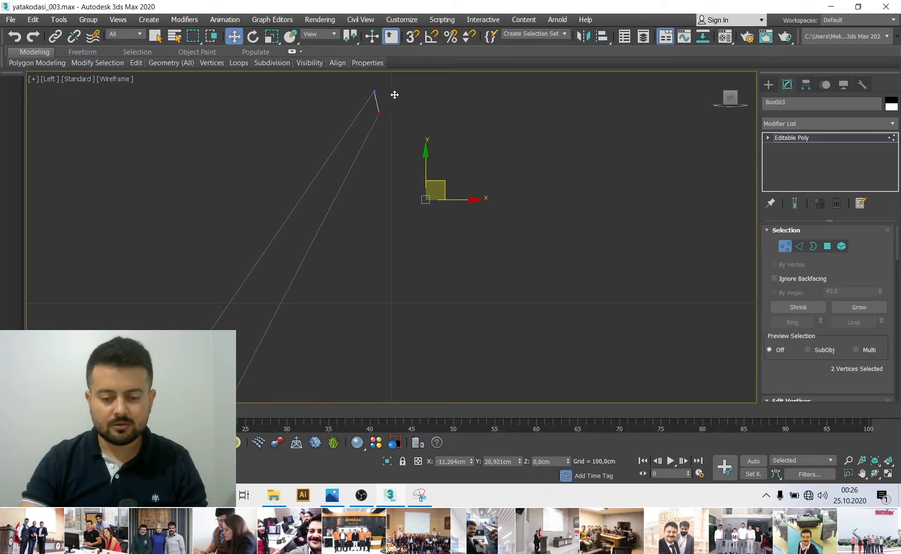
scroll(394, 94, down, 3)
drag(354, 201, 332, 313)
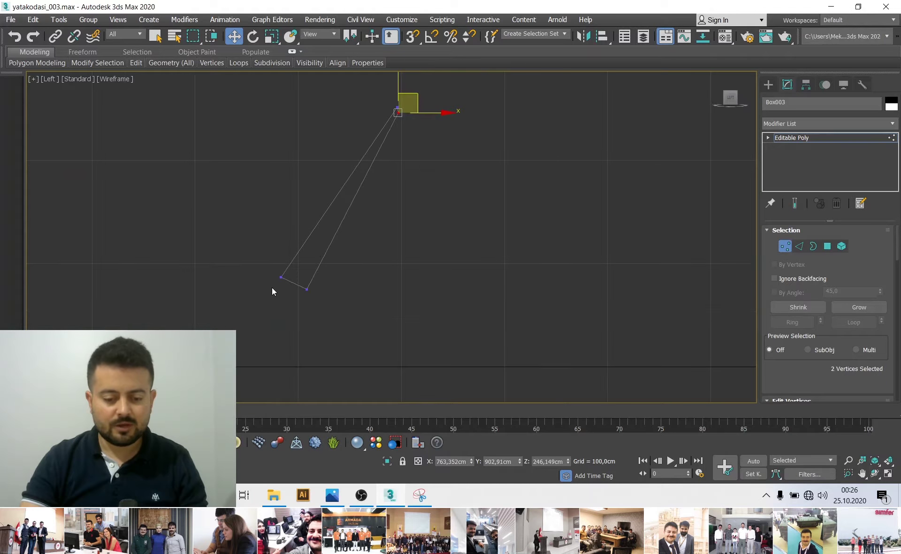
scroll(332, 311, up, 5)
drag(336, 285, 244, 245)
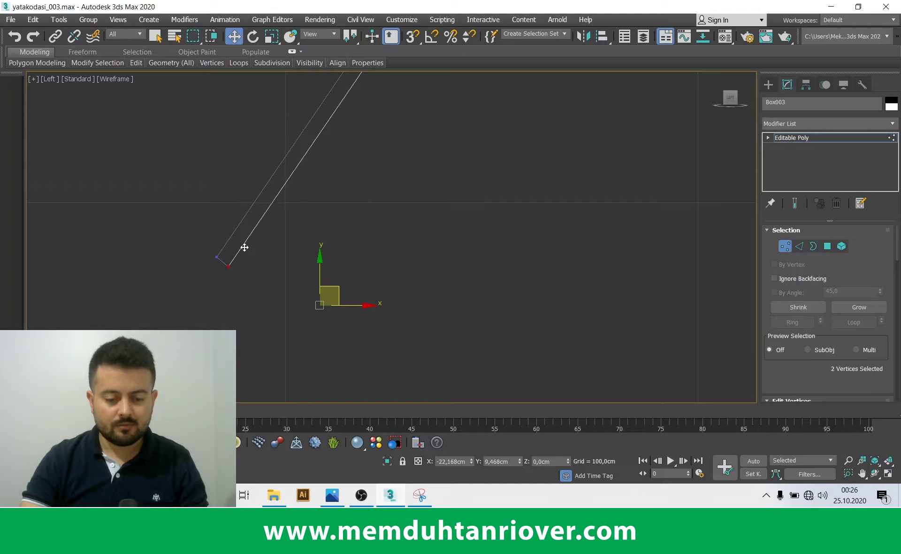
Check the thinned panel in the perspective view and exit Vertex mode
scroll(244, 247, down, 3)
middle_drag(297, 316, 317, 313)
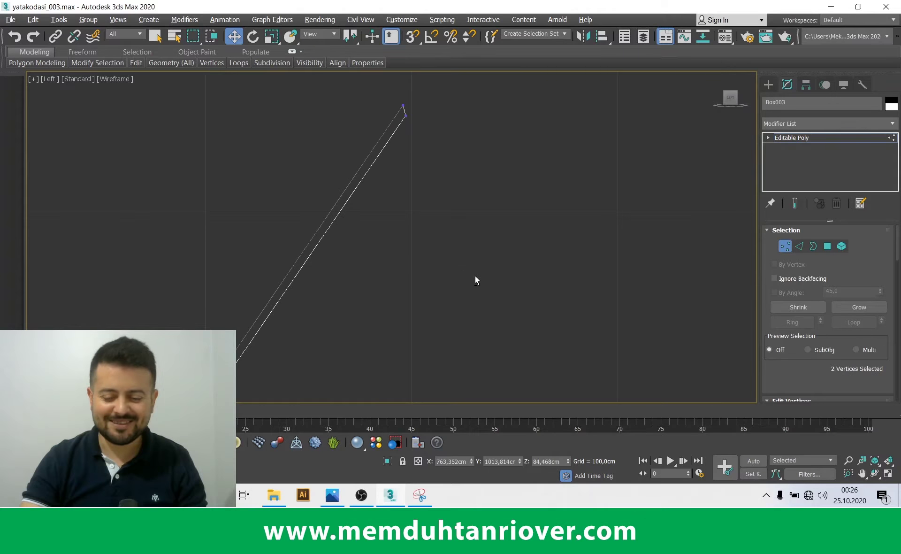
key(alt+w)
middle_click(497, 301)
key(alt+w)
click(785, 246)
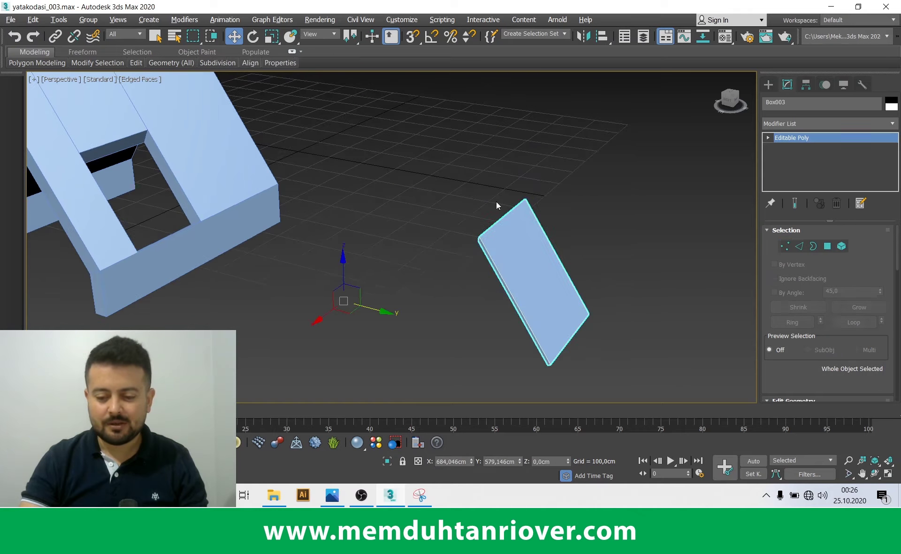
Snap-move Box003 onto the A-frame so it fills the roof's window opening
alt+middle_drag(497, 203, 521, 144)
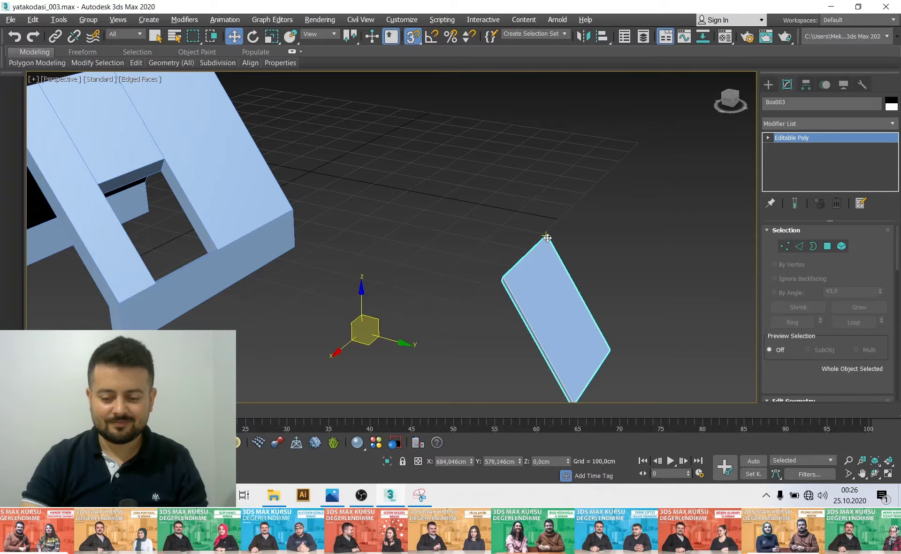
drag(547, 238, 146, 222)
mouse_move(146, 221)
alt+middle_down()
mouse_move(262, 228)
mouse_move(232, 245)
mouse_move(325, 464)
alt+middle_up()
key(q)
scroll(250, 242, up, 5)
scroll(227, 253, up, 4)
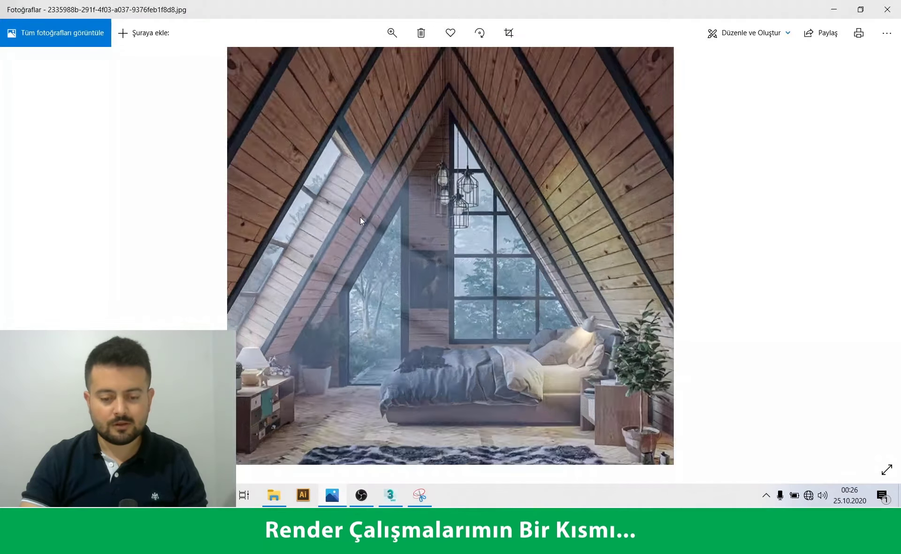
Zoom around the attic bedroom reference photo in Photos, then return to 3ds Max
scroll(361, 220, up, 2)
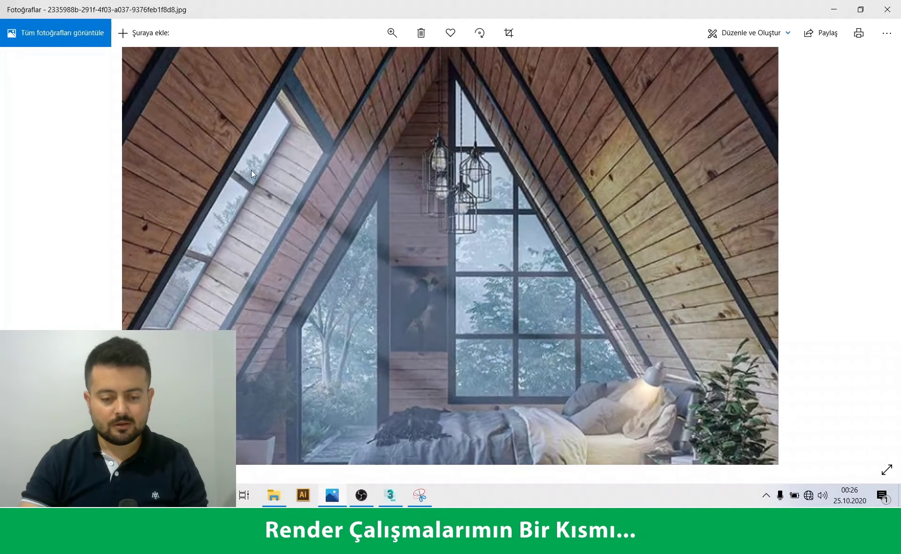
scroll(749, 81, down, 2)
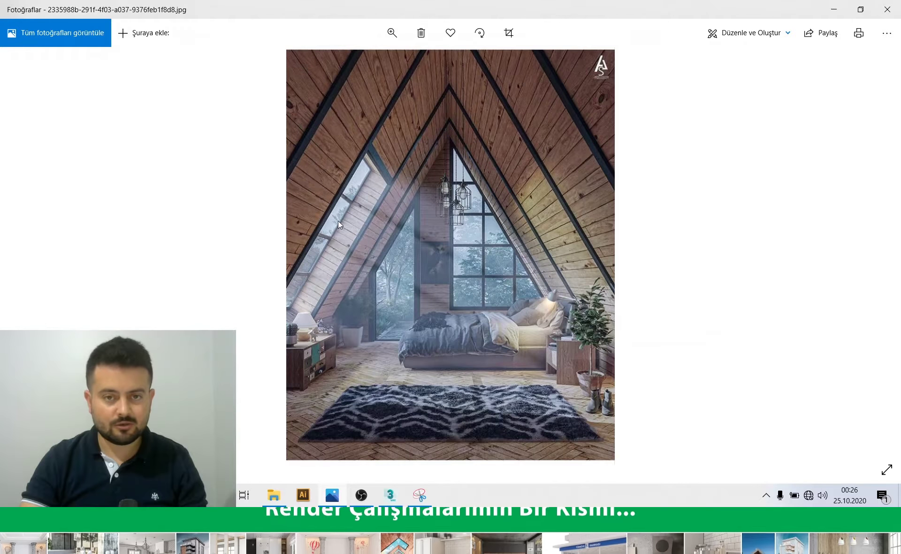
click(833, 9)
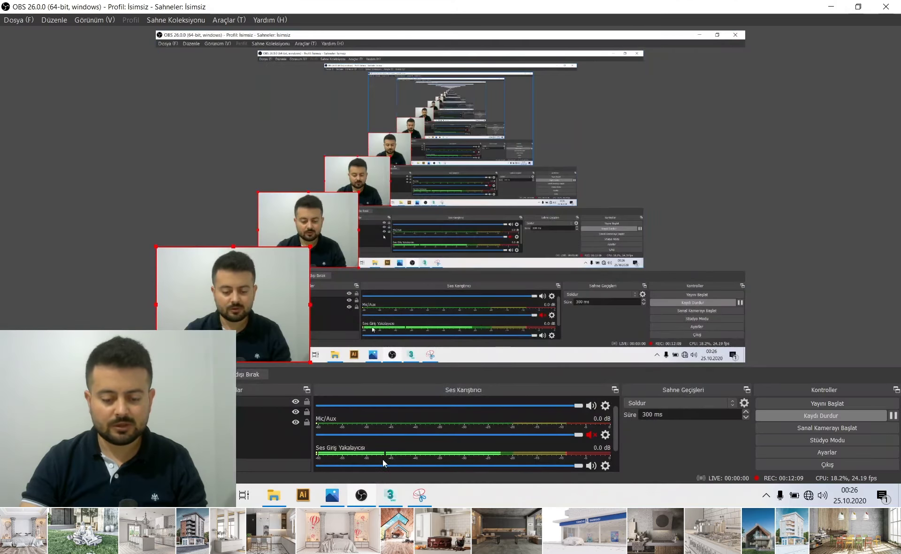
click(332, 495)
click(386, 496)
Isolate Box003 so only the panel box is shown, and orbit around it
mouse_move(343, 416)
alt+middle_down()
mouse_move(314, 322)
mouse_move(363, 398)
alt+middle_up()
click(387, 461)
mouse_move(299, 336)
alt+middle_down()
mouse_move(369, 314)
mouse_move(412, 321)
alt+middle_up()
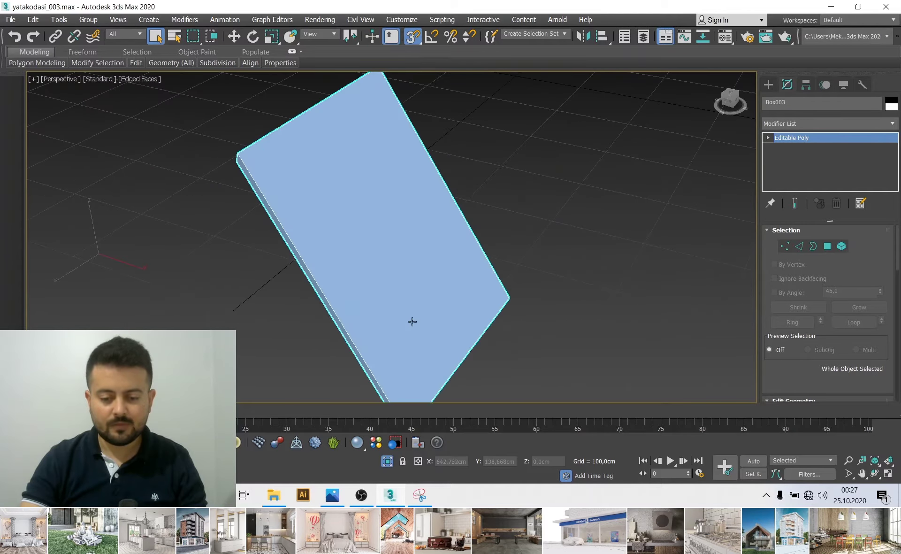
Inset both broad faces of the panel by 8 cm
click(827, 247)
mouse_move(420, 239)
alt+middle_down()
mouse_move(341, 270)
mouse_move(366, 262)
mouse_move(387, 273)
alt+middle_up()
scroll(826, 346, down, 2)
scroll(826, 346, down, 2)
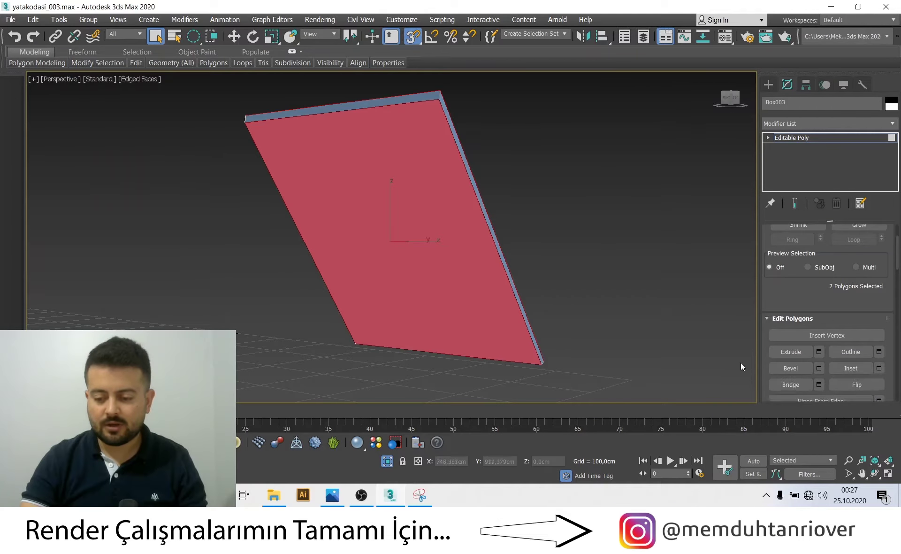
scroll(826, 346, down, 3)
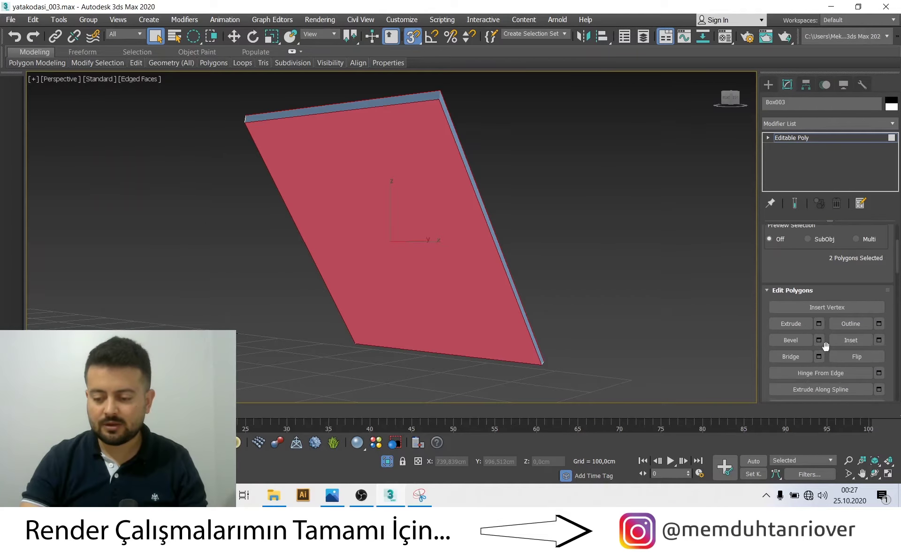
click(879, 340)
alt+middle_drag(436, 195, 402, 295)
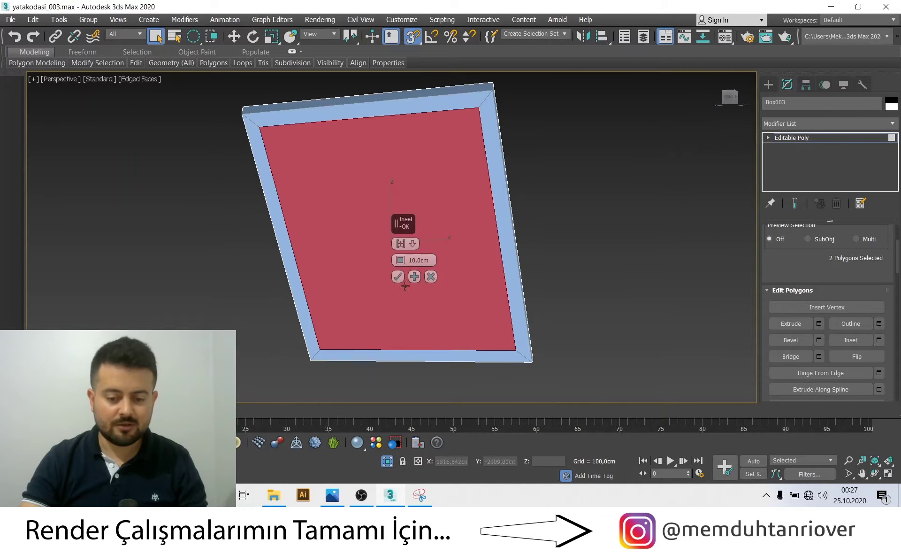
text(5)
key(Return)
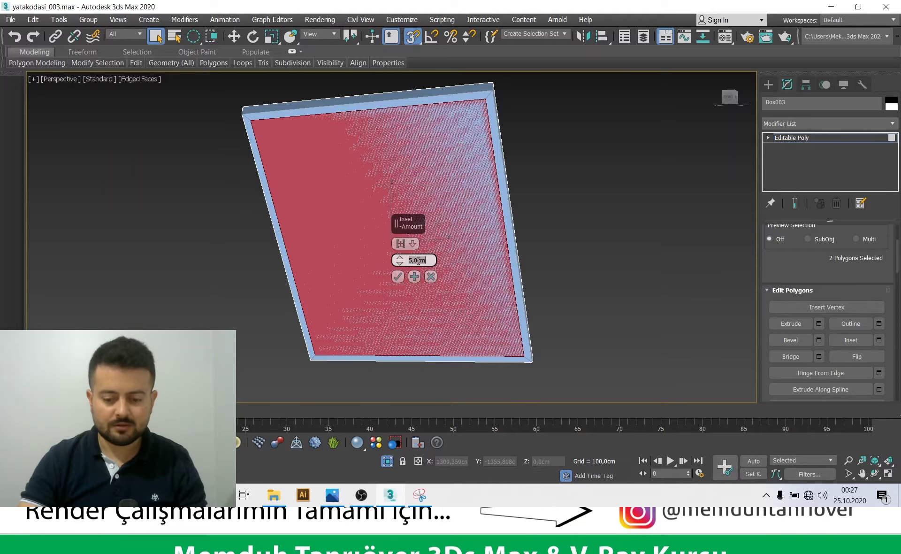
text(8)
key(Return)
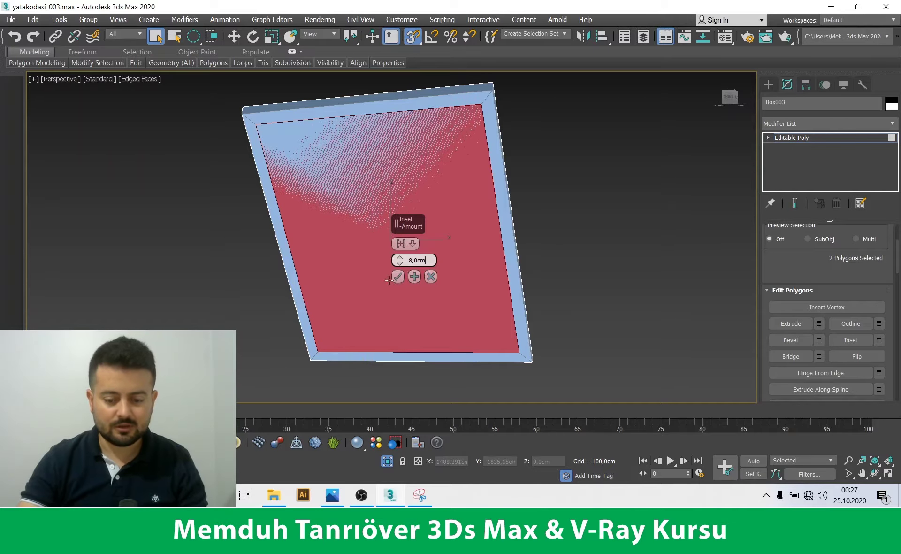
click(397, 277)
mouse_move(399, 277)
alt+middle_down()
mouse_move(296, 246)
mouse_move(280, 257)
mouse_move(263, 231)
alt+middle_up()
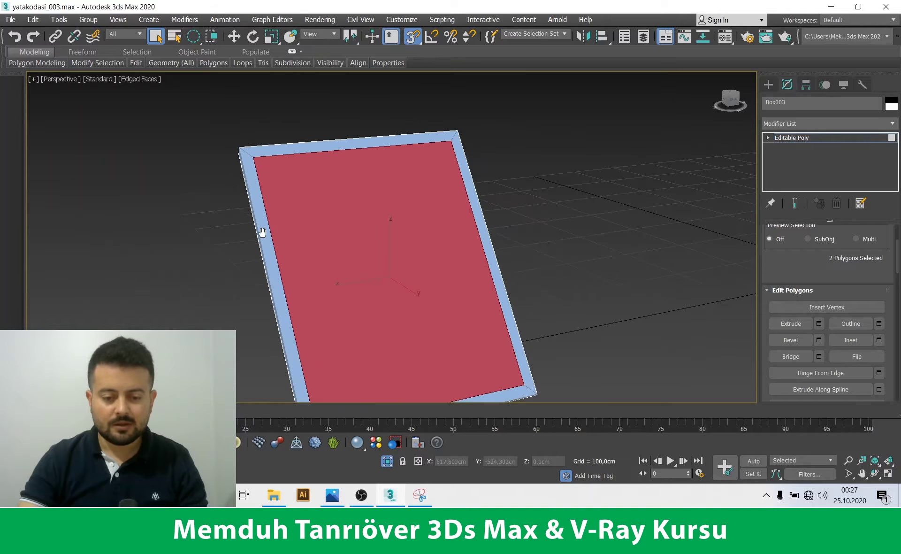
scroll(262, 232, up, 5)
scroll(893, 333, down, 1)
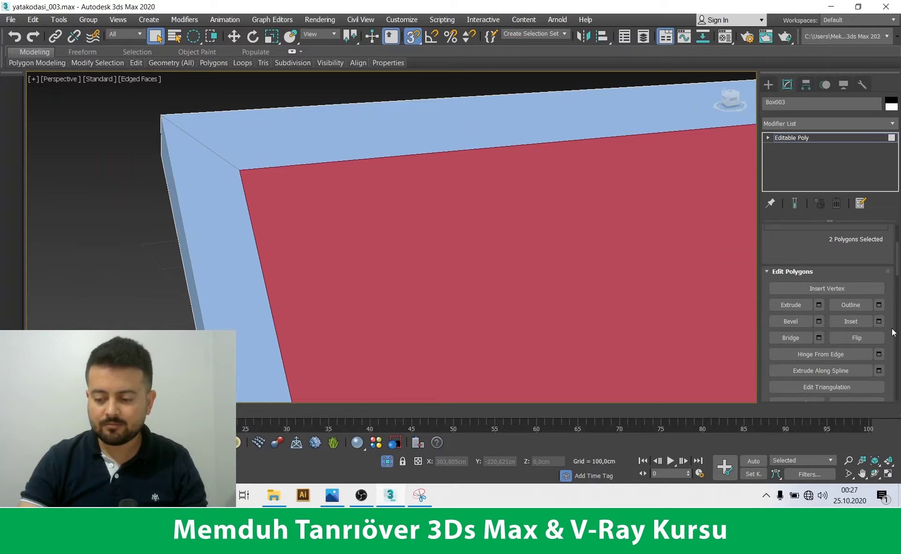
Inset the inner faces again by 0,25 cm
shift+click(847, 319)
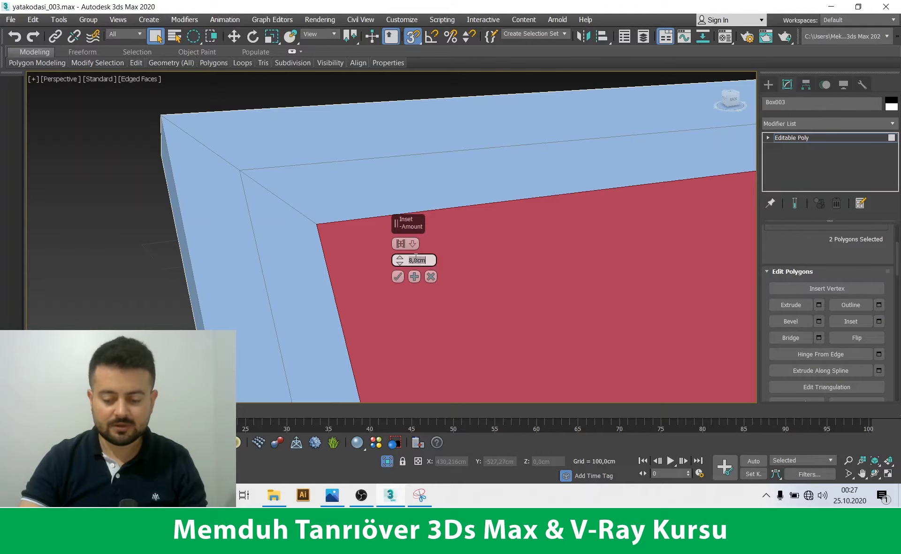
text(0,25)
key(Return)
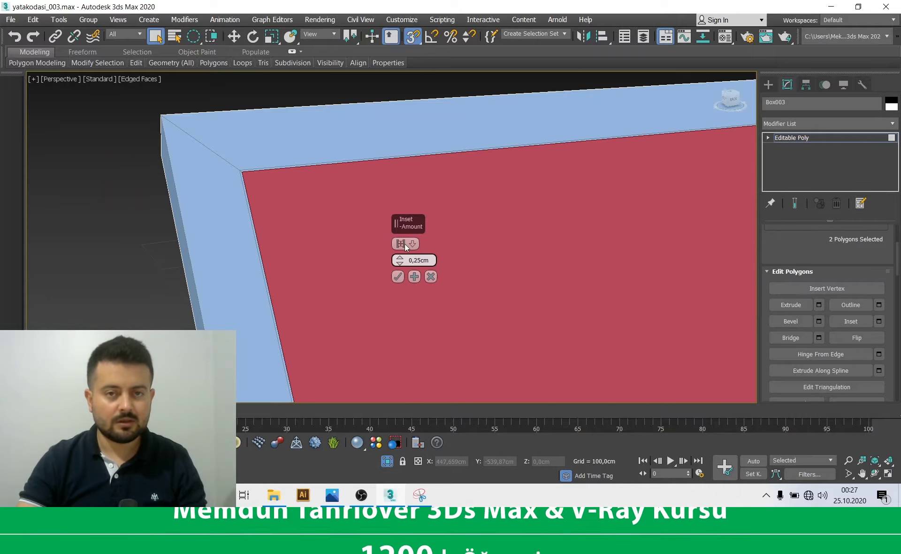
click(398, 277)
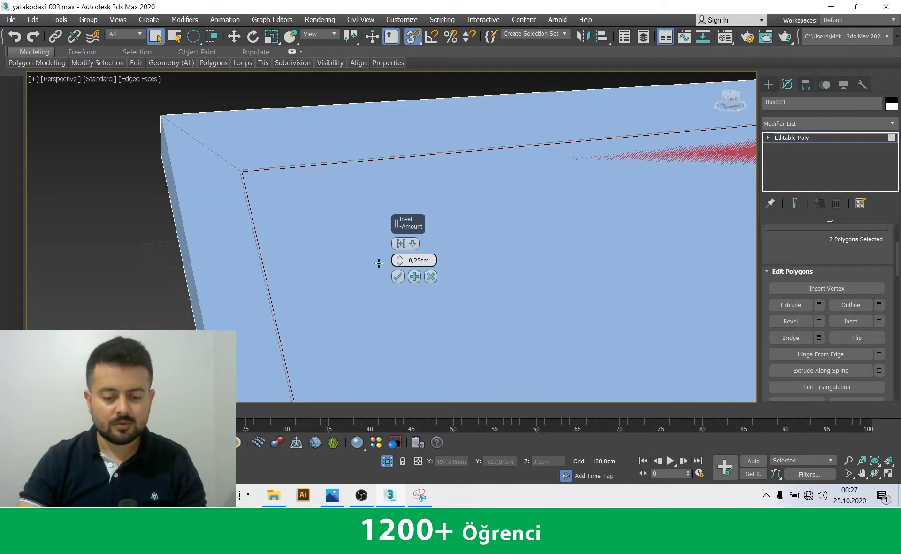
click(398, 276)
key(z)
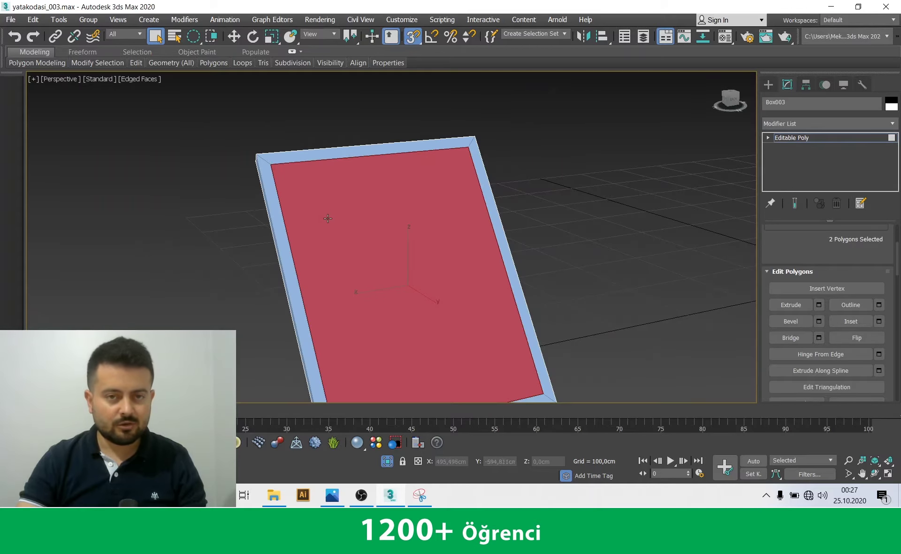
scroll(328, 218, up, 5)
scroll(270, 159, up, 2)
scroll(271, 170, down, 2)
scroll(270, 170, up, 1)
scroll(836, 301, up, 2)
scroll(851, 281, up, 2)
Grow the selection and deselect the inner pane faces, leaving the thin border strips selected
click(857, 308)
scroll(330, 203, down, 2)
scroll(446, 281, down, 2)
scroll(445, 263, up, 2)
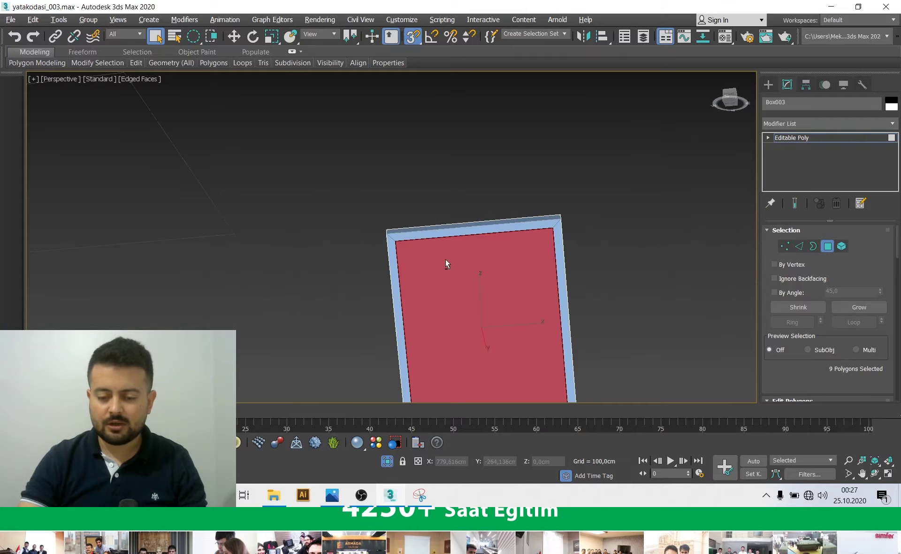
alt+click(445, 263)
alt+middle_drag(445, 263, 388, 294)
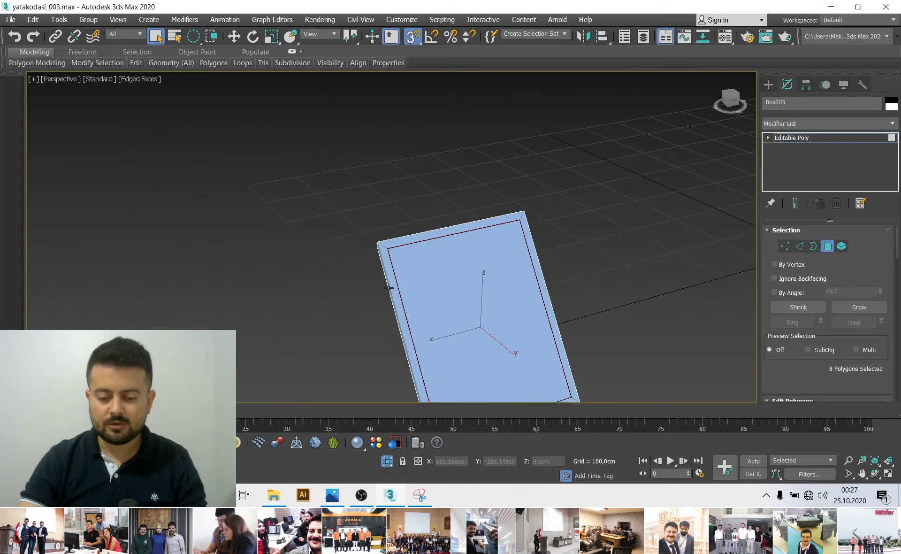
Bridge the thin strip faces, then select the inner pane in Element mode
scroll(387, 294, up, 3)
scroll(386, 231, up, 2)
scroll(838, 351, down, 3)
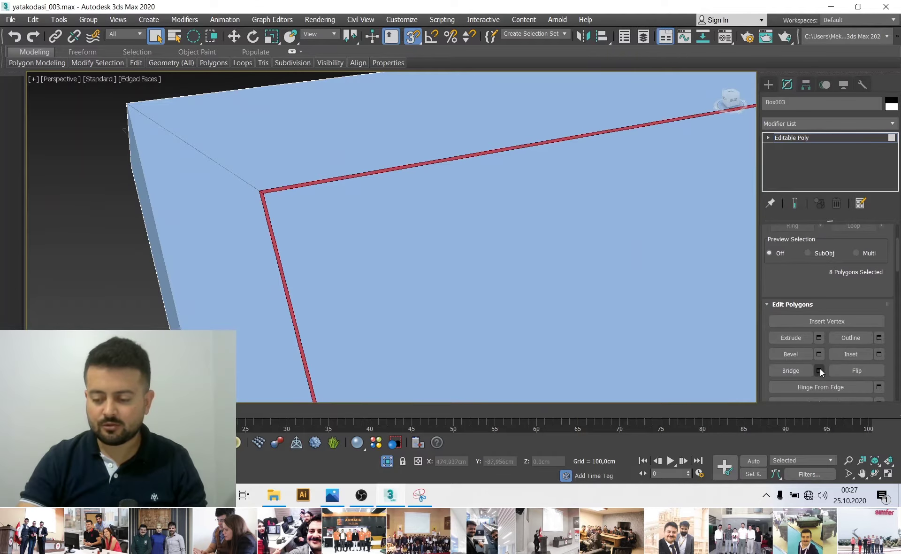
click(396, 309)
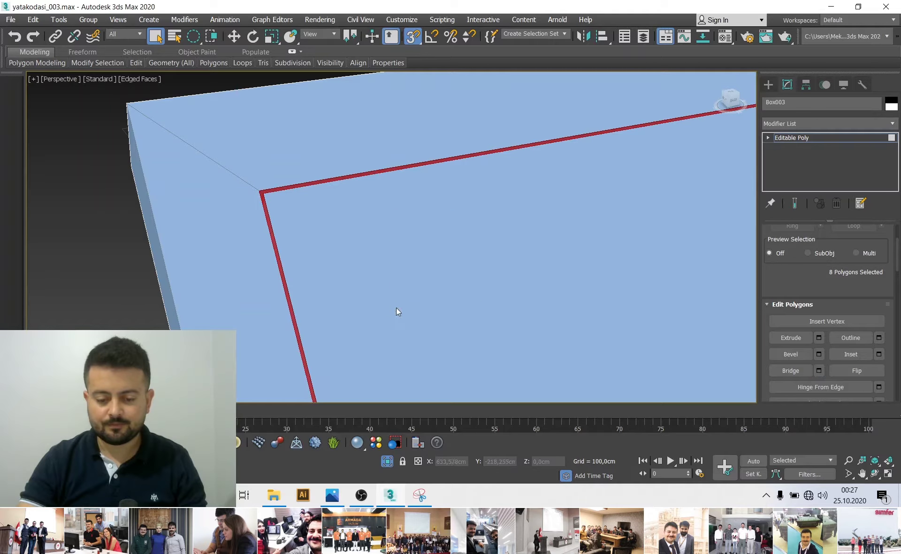
scroll(837, 260, up, 2)
click(842, 246)
scroll(453, 212, down, 3)
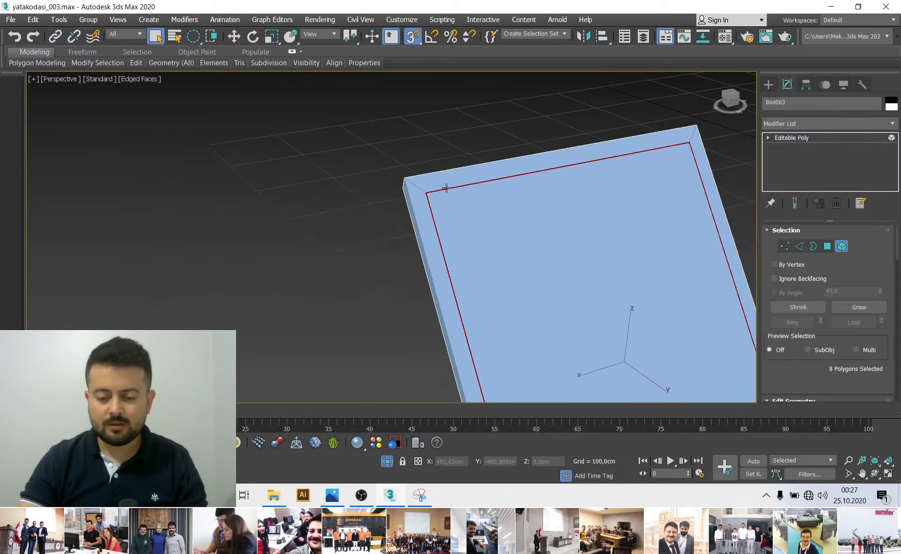
click(454, 211)
scroll(425, 169, up, 4)
alt+click(425, 169)
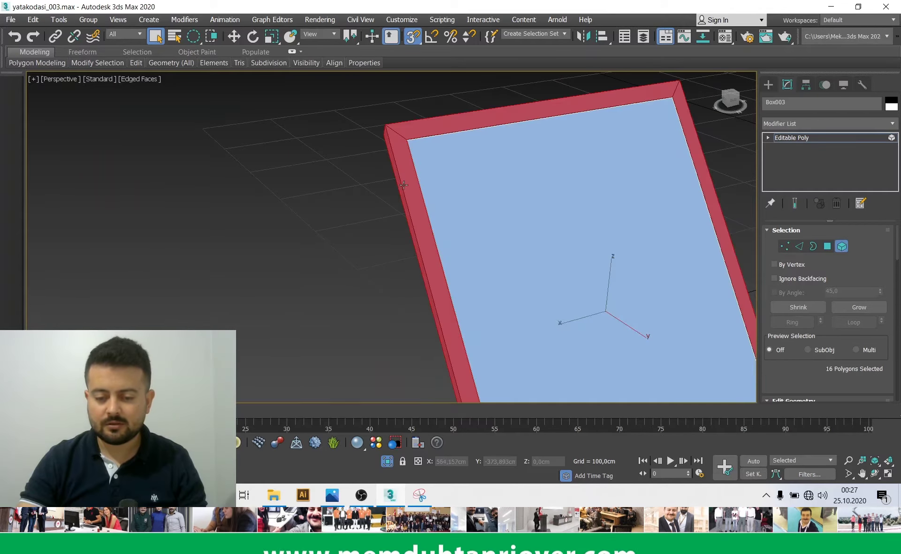
click(424, 168)
scroll(526, 178, down, 4)
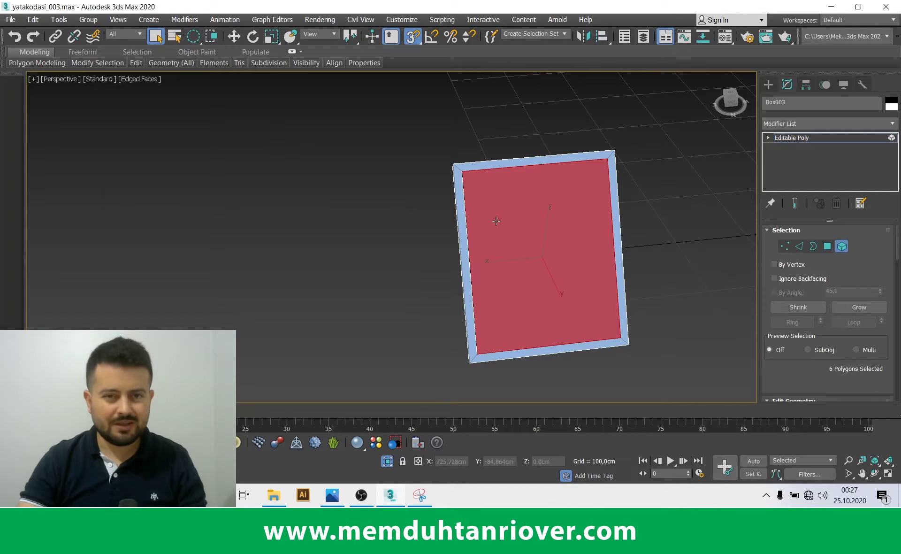
Check the separated inner pane up close in the maximized Left viewport
key(alt+w)
right_click(315, 308)
key(alt+w)
key(z)
scroll(312, 323, up, 3)
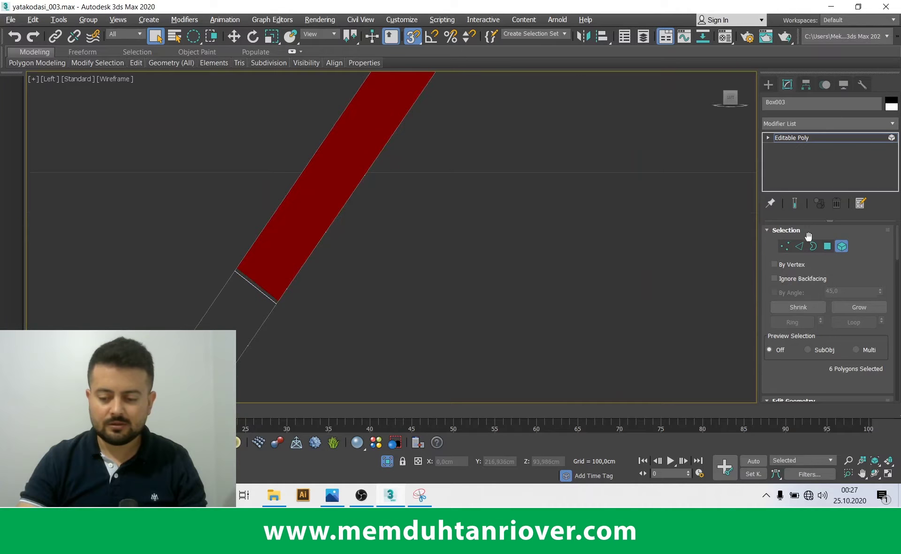
key(1)
scroll(276, 300, down, 3)
scroll(463, 347, down, 2)
key(alt+w)
right_click(463, 347)
key(alt+w)
Reselect the inner pane element in perspective view to detach it
click(841, 246)
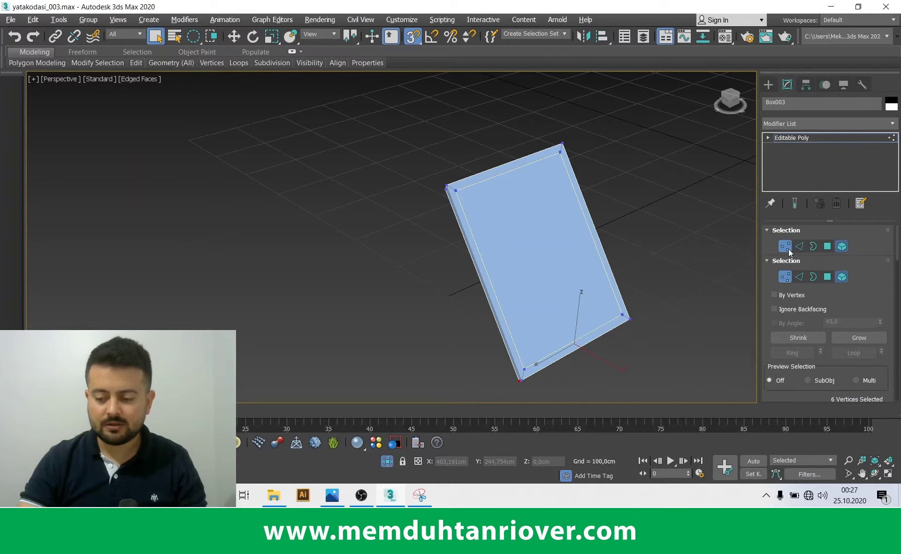
click(540, 238)
scroll(798, 347, down, 2)
scroll(798, 347, down, 2)
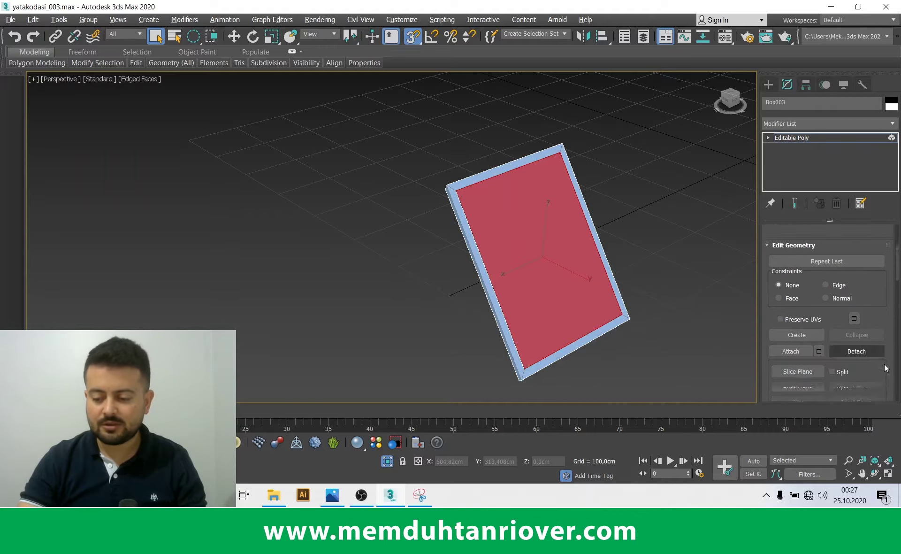
scroll(826, 338, down, 2)
click(857, 323)
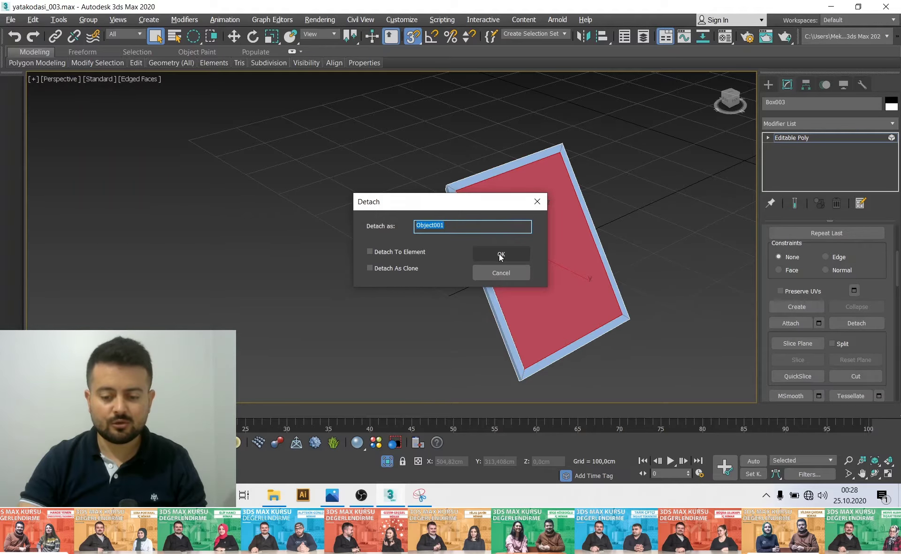
Detach the inner pane as Object001 and set its object colour to green
click(501, 256)
click(809, 140)
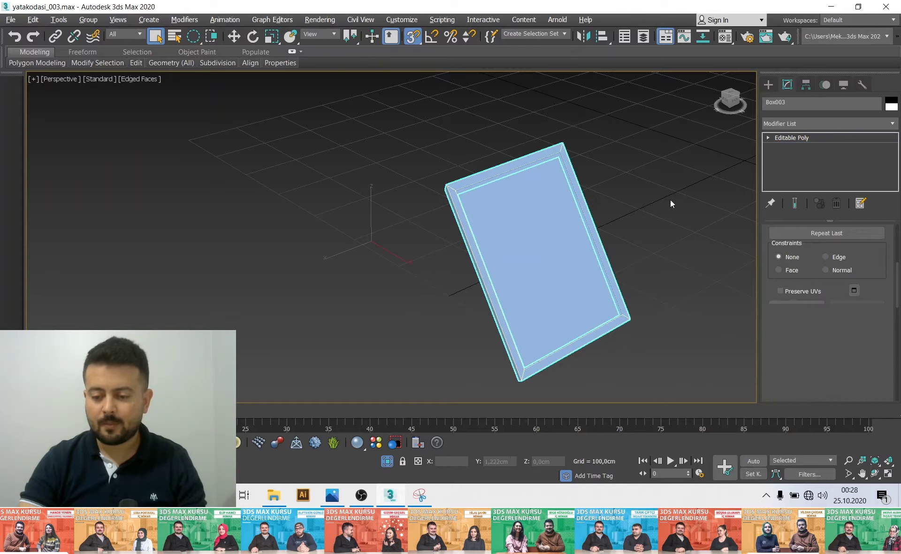
click(531, 214)
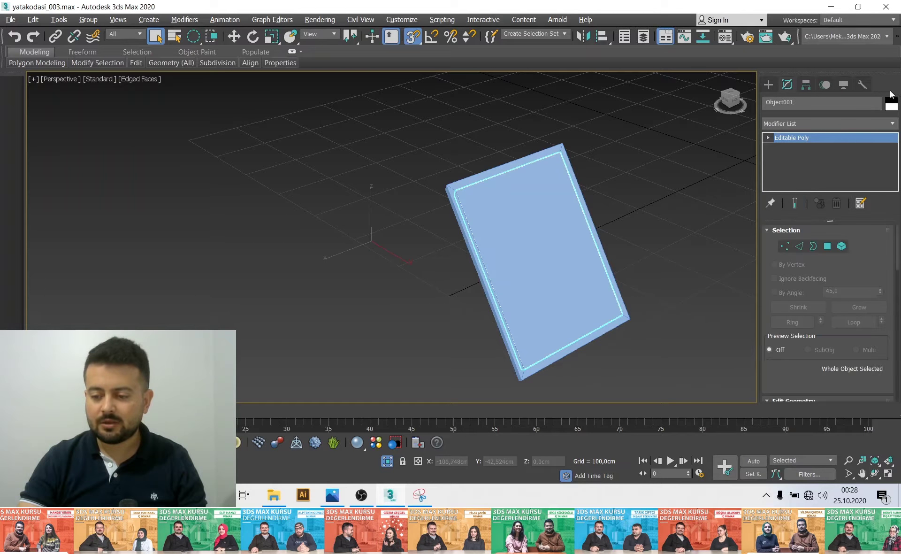
click(420, 239)
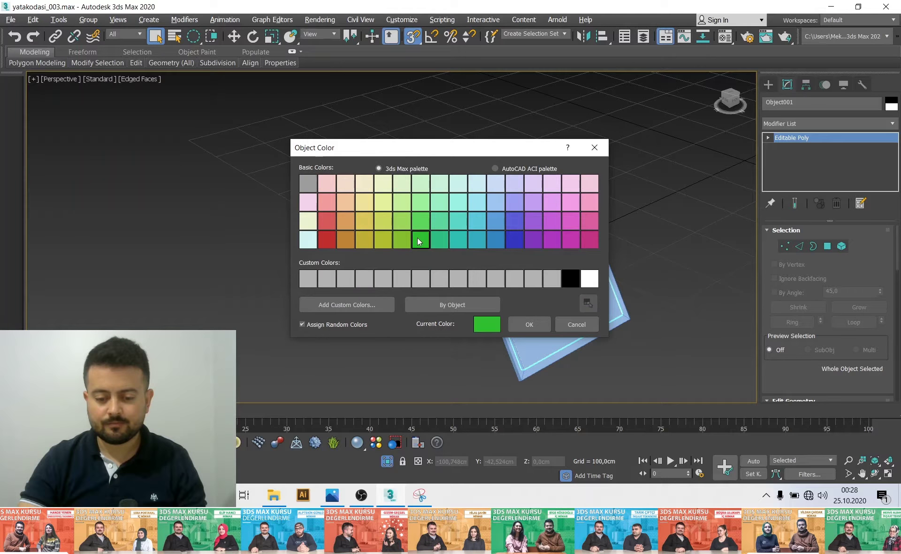
click(529, 324)
Select the green pane and view it from the side in wireframe
click(651, 254)
alt+middle_drag(651, 254, 662, 233)
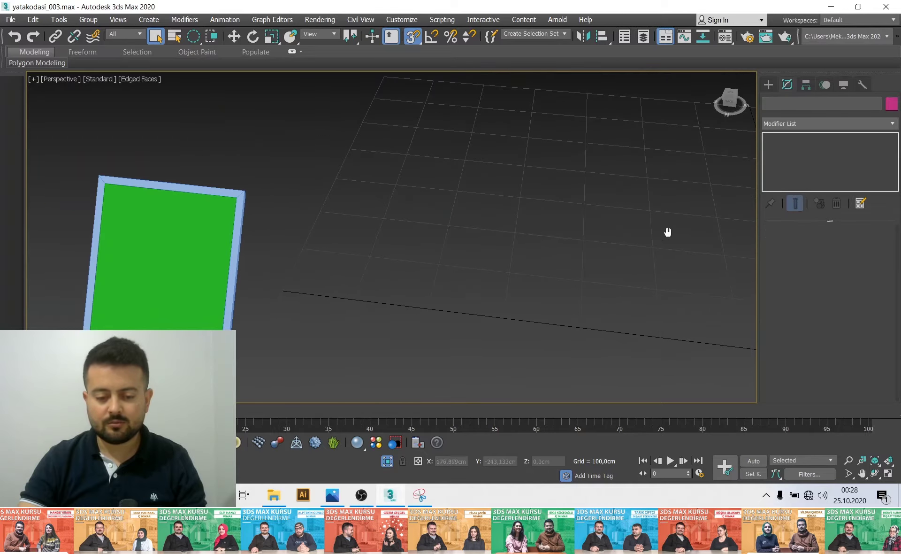
click(189, 238)
key(alt+w)
key(alt+w)
scroll(258, 297, up, 3)
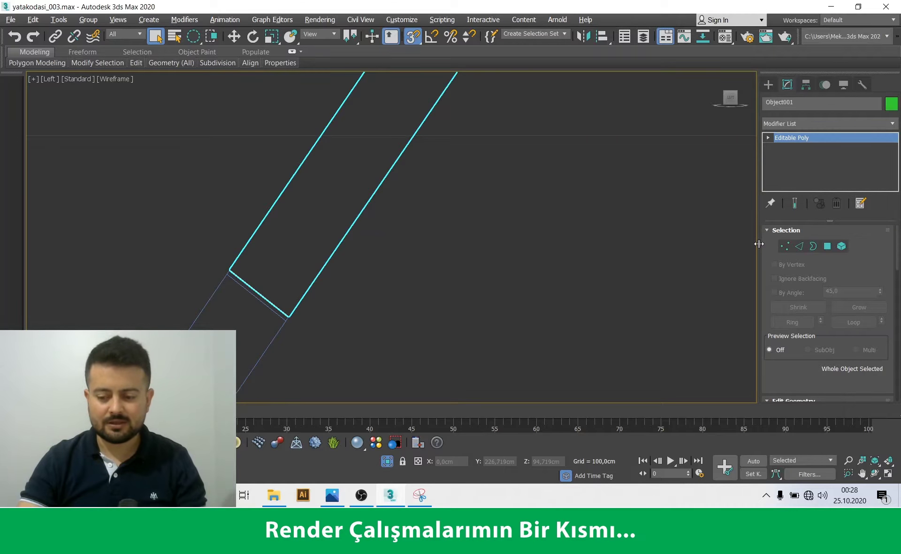
Move Object001's end vertex pairs along the roof slope in the side view
click(785, 245)
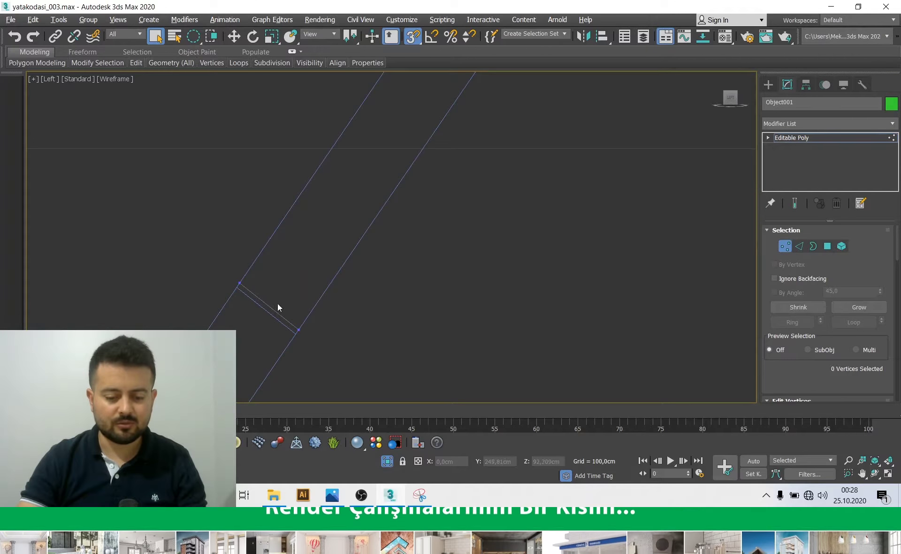
scroll(278, 303, up, 2)
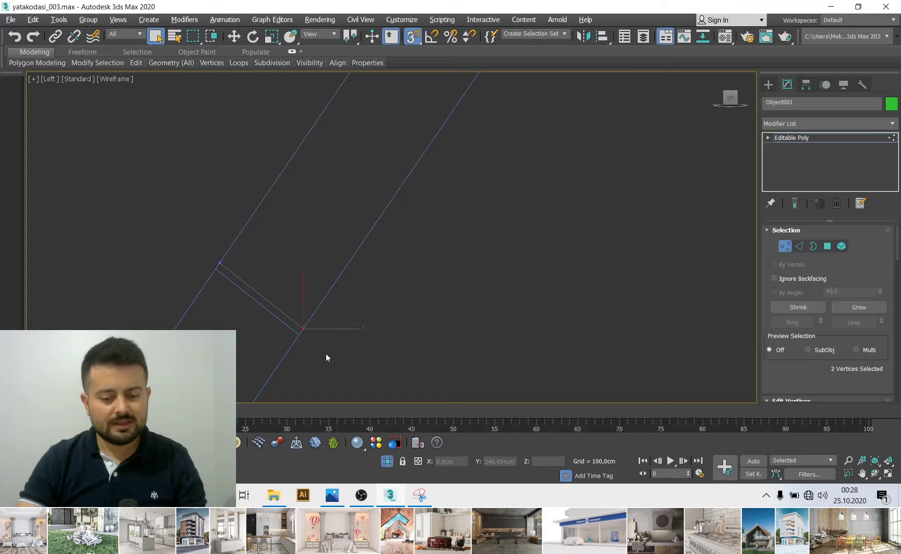
key(w)
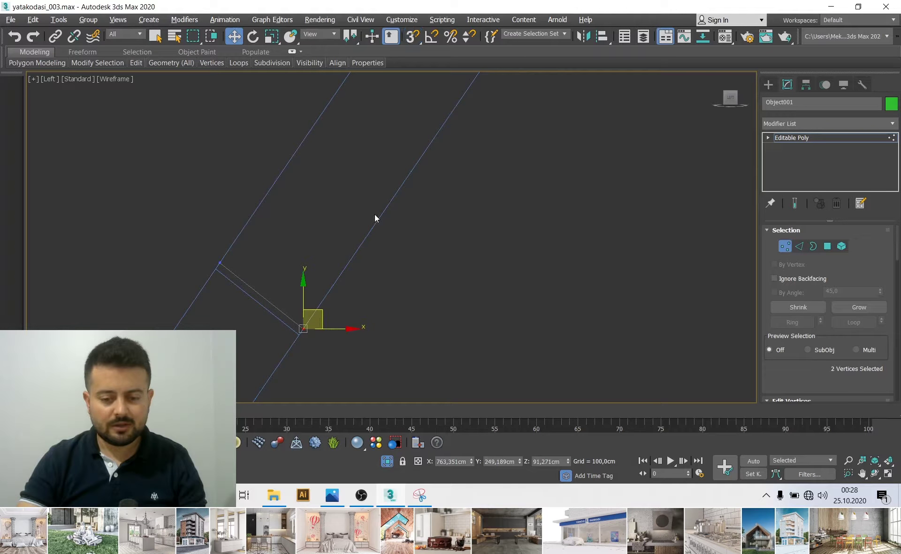
drag(325, 312, 301, 294)
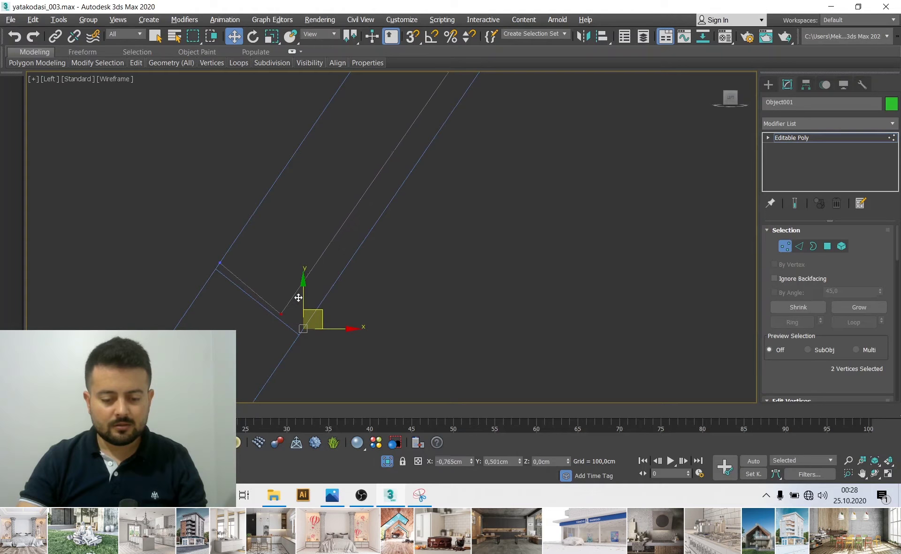
drag(228, 246, 246, 286)
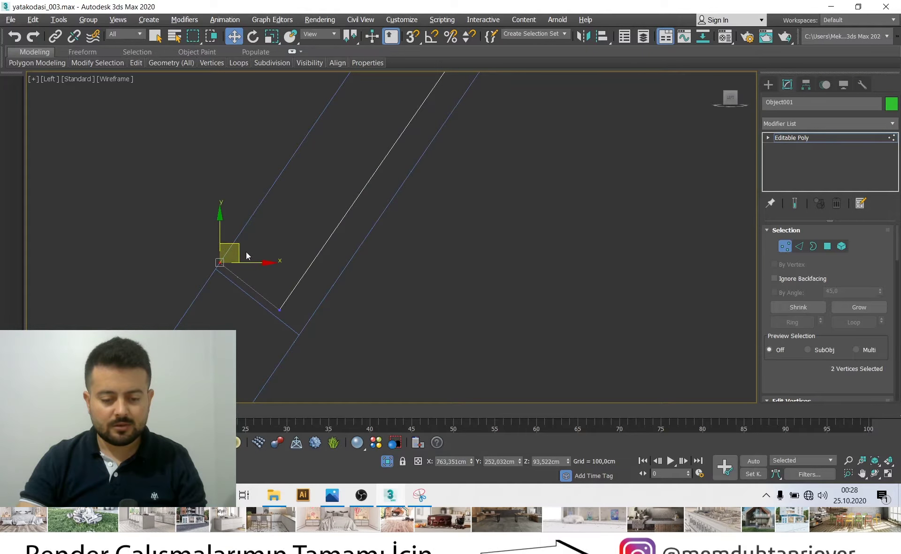
drag(246, 252, 259, 263)
click(285, 323)
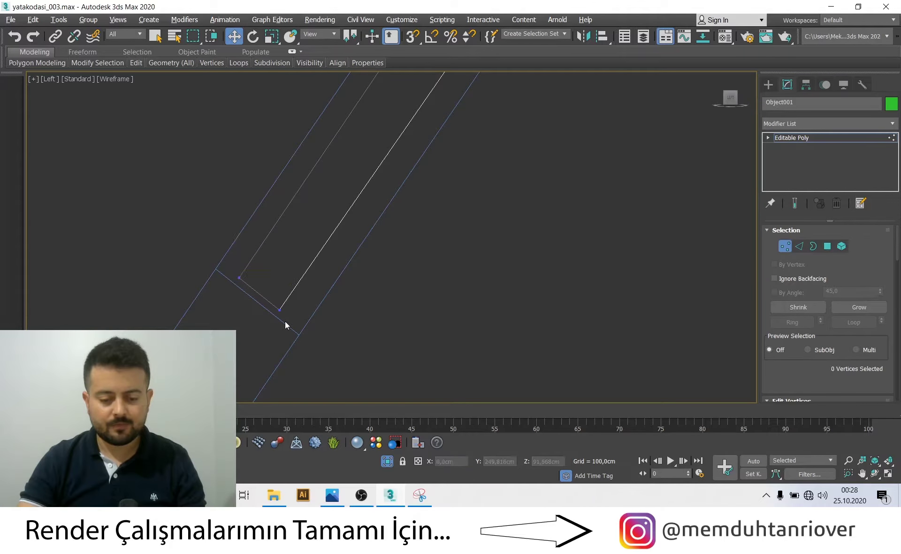
mouse_move(314, 320)
mouse_down()
mouse_move(230, 270)
mouse_move(260, 288)
mouse_up()
Check the pane in perspective, then nudge its bottom vertex slightly upward in side view
key(alt+w)
key(alt+w)
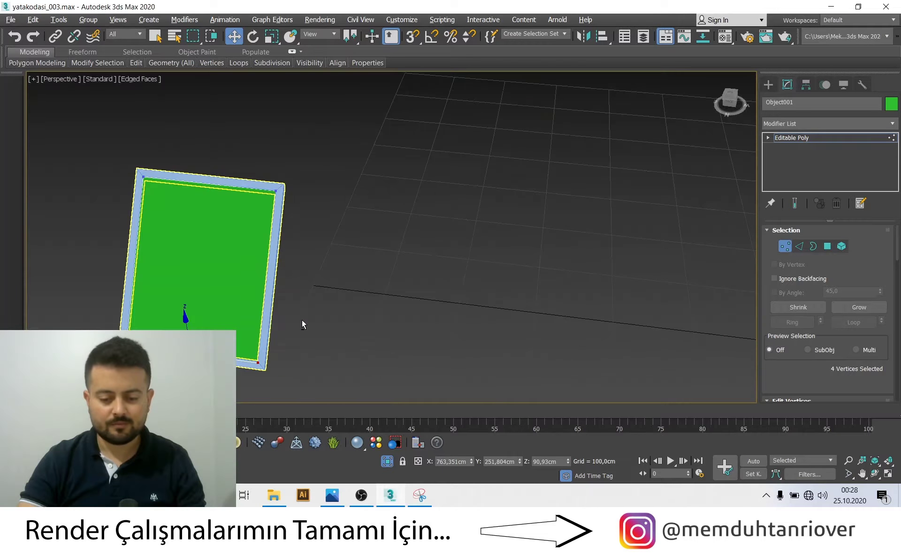
key(alt+w)
right_click(234, 306)
key(alt+w)
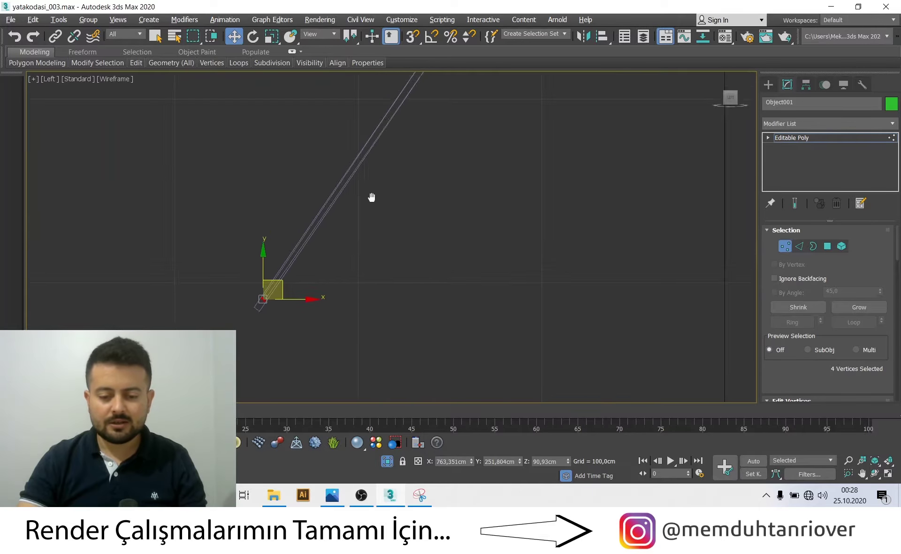
scroll(369, 203, up, 3)
scroll(342, 291, up, 3)
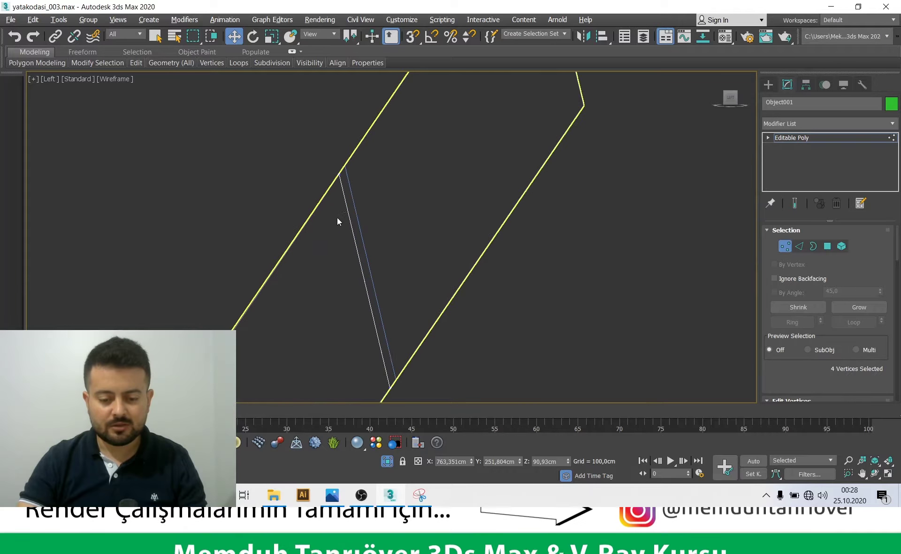
click(339, 173)
middle_drag(380, 232, 340, 139)
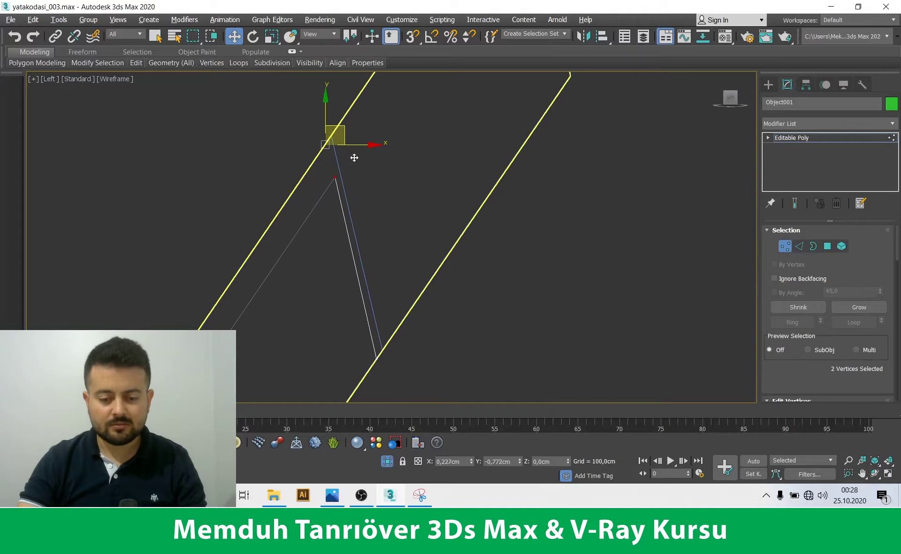
click(376, 356)
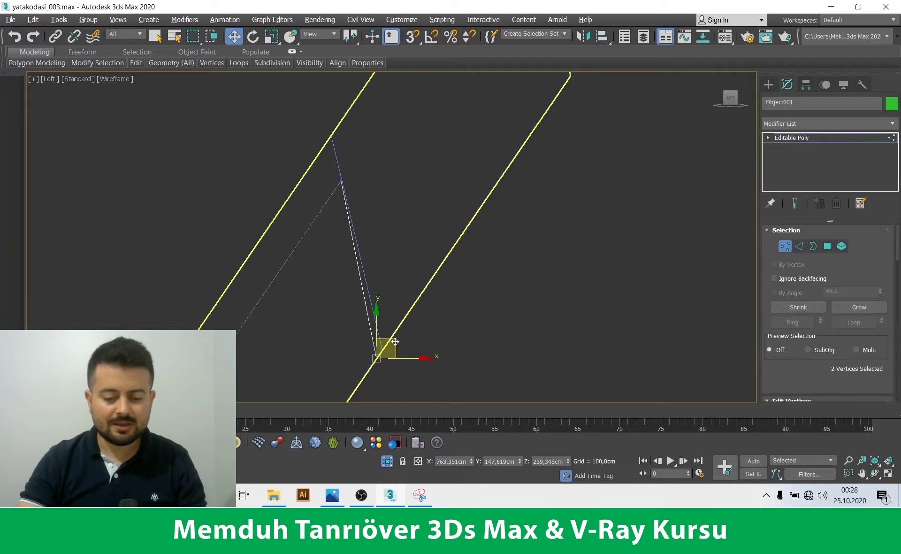
drag(392, 342, 388, 291)
Move the four vertices at the pane's lower end up and right to follow the slope
scroll(435, 210, down, 3)
scroll(435, 210, down, 2)
middle_drag(421, 266, 315, 317)
scroll(448, 198, up, 3)
scroll(422, 234, up, 2)
click(389, 244)
drag(369, 256, 404, 324)
scroll(408, 287, up, 3)
drag(374, 274, 406, 224)
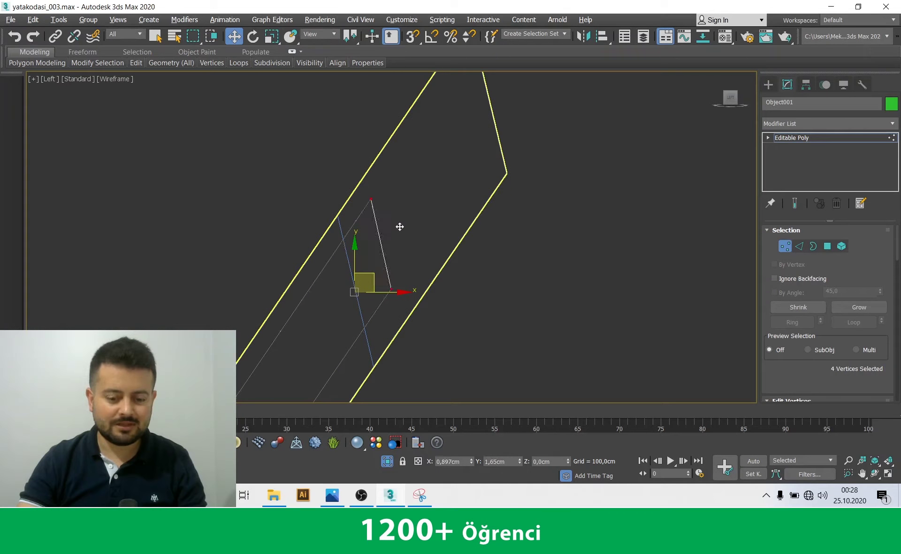
key(alt+w)
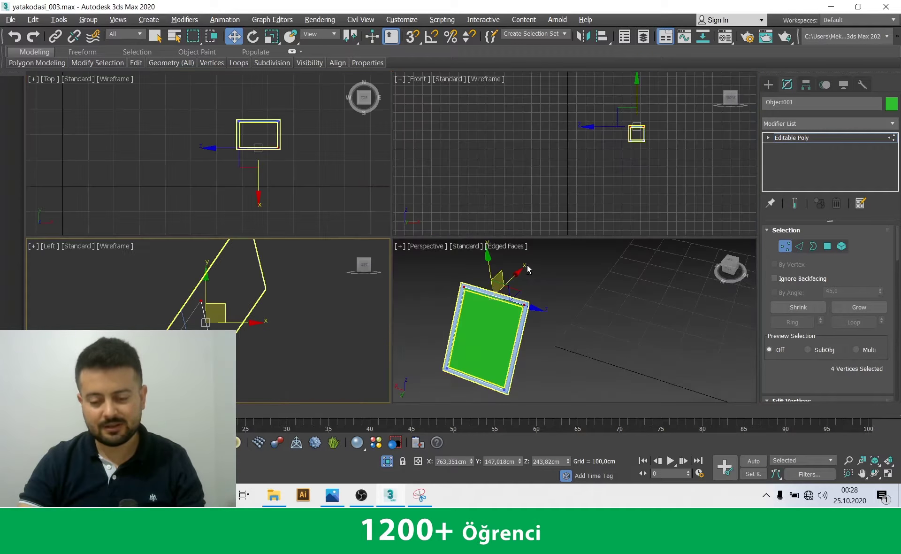
In Top view, slide the pane's four right-side vertices along X to the frame edge
key(alt+w)
key(alt+w)
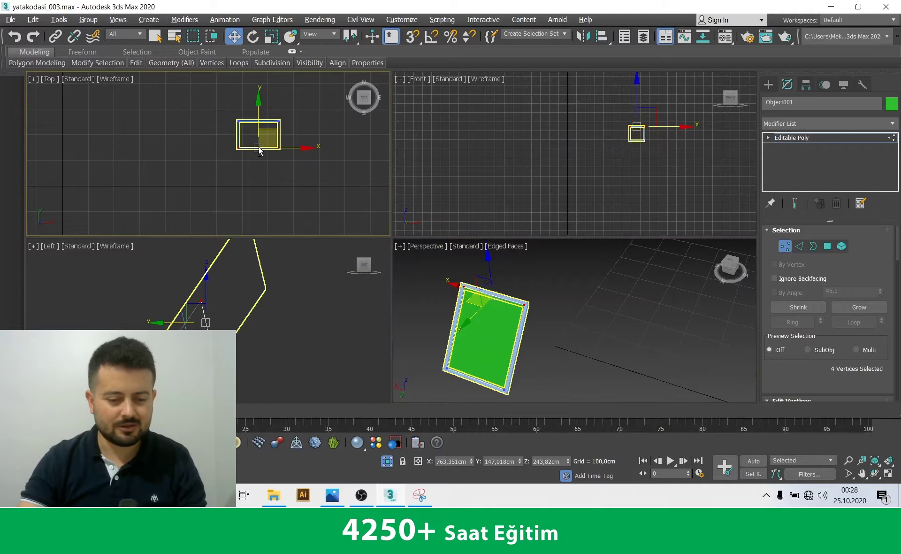
click(362, 207)
key(alt+w)
scroll(593, 148, up, 5)
drag(503, 284, 455, 261)
scroll(471, 329, up, 2)
scroll(471, 291, up, 3)
scroll(472, 253, up, 3)
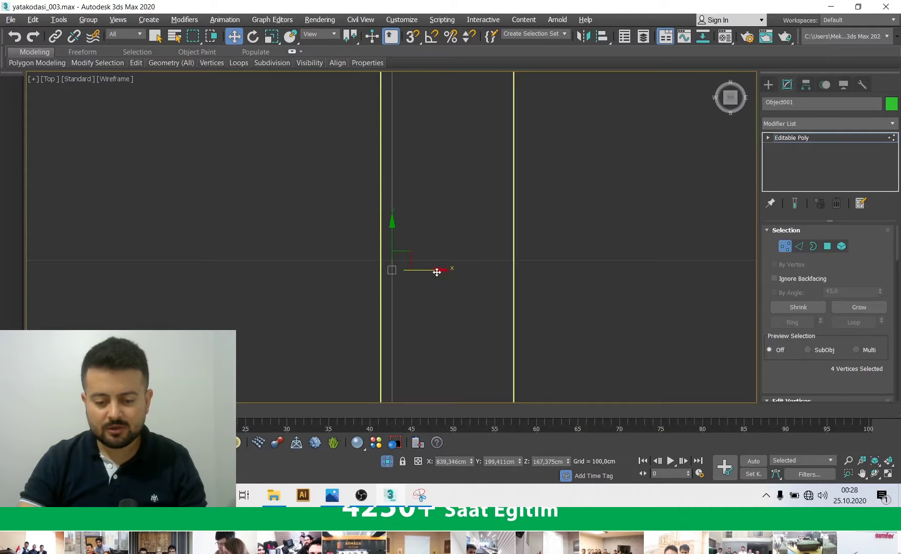
scroll(422, 272, down, 5)
drag(474, 243, 351, 192)
scroll(355, 308, up, 5)
scroll(350, 278, up, 3)
drag(351, 276, 345, 274)
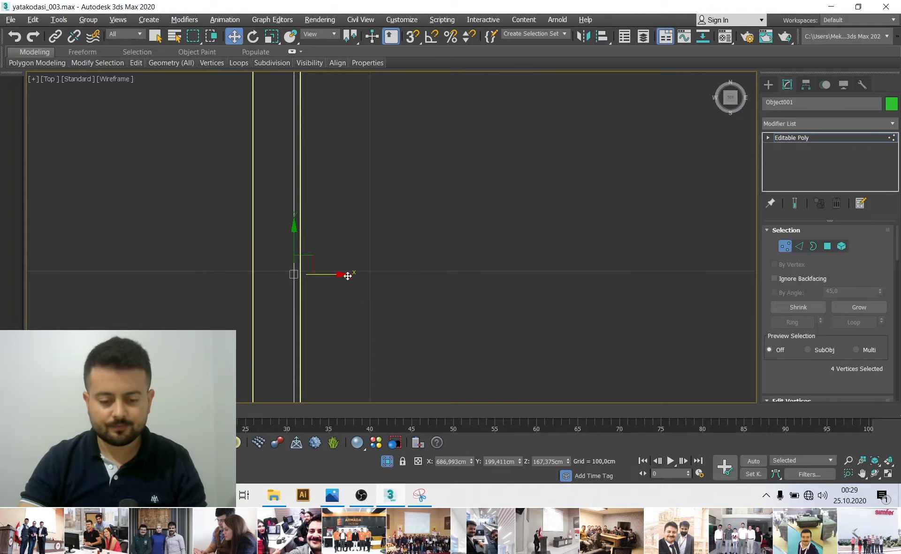
Exit Vertex mode, isolate frame Box003 on its own, and check the attic reference photo
key(p)
mouse_move(478, 334)
alt+middle_down()
mouse_move(388, 314)
mouse_move(702, 279)
alt+middle_up()
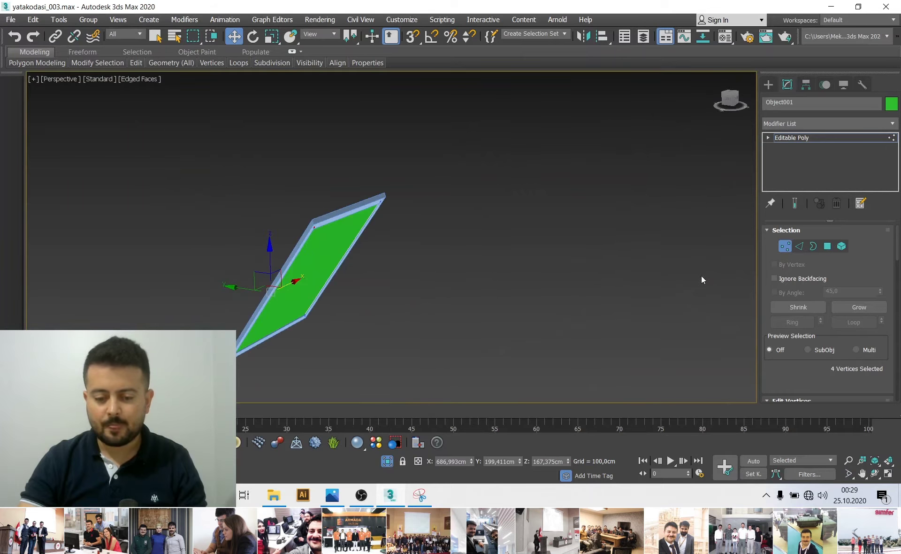
click(783, 249)
mouse_move(388, 264)
alt+middle_down()
mouse_move(423, 244)
mouse_move(439, 205)
mouse_move(432, 181)
mouse_move(437, 209)
mouse_move(445, 170)
alt+middle_up()
scroll(446, 228, up, 5)
click(445, 170)
click(389, 461)
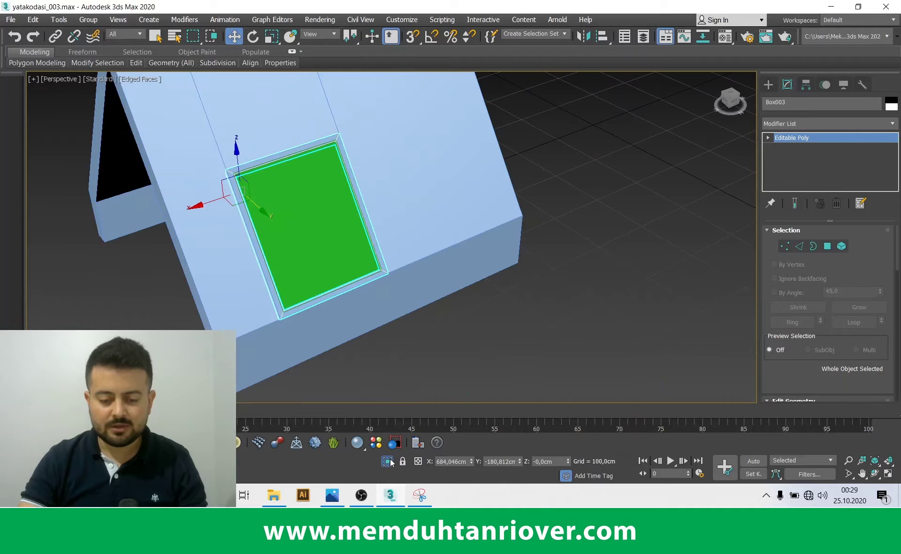
click(387, 461)
alt+middle_drag(367, 382, 348, 312)
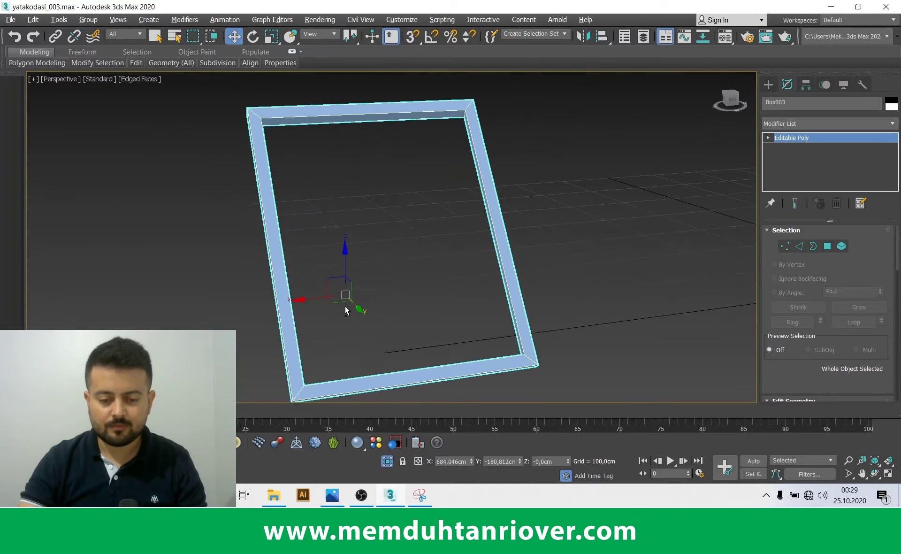
click(341, 498)
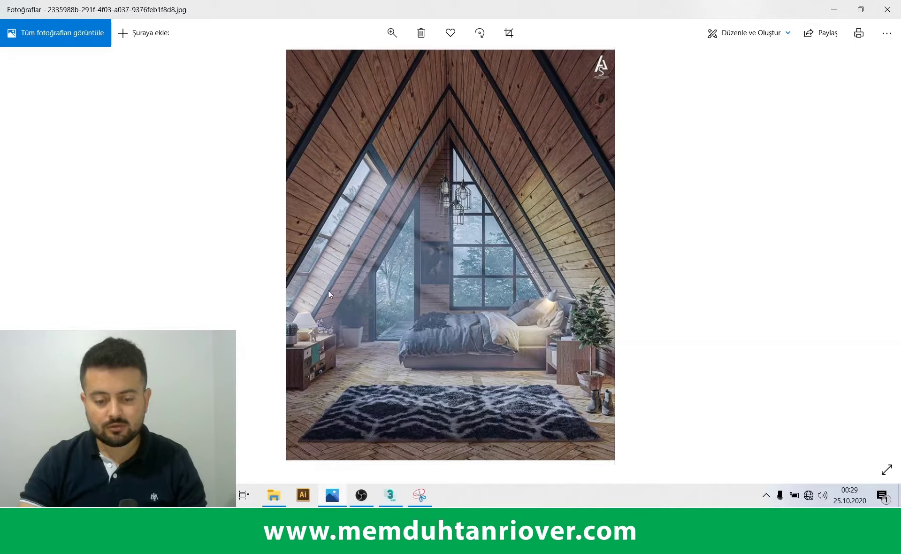
click(834, 9)
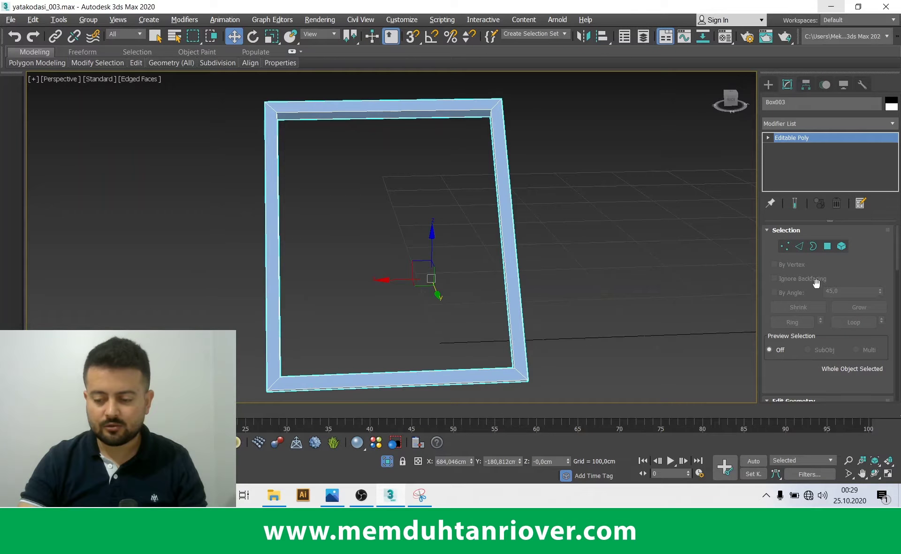
In Edge mode on Box003, select an edge on the frame's top bar in wireframe
click(799, 246)
scroll(398, 187, down, 3)
scroll(380, 138, up, 4)
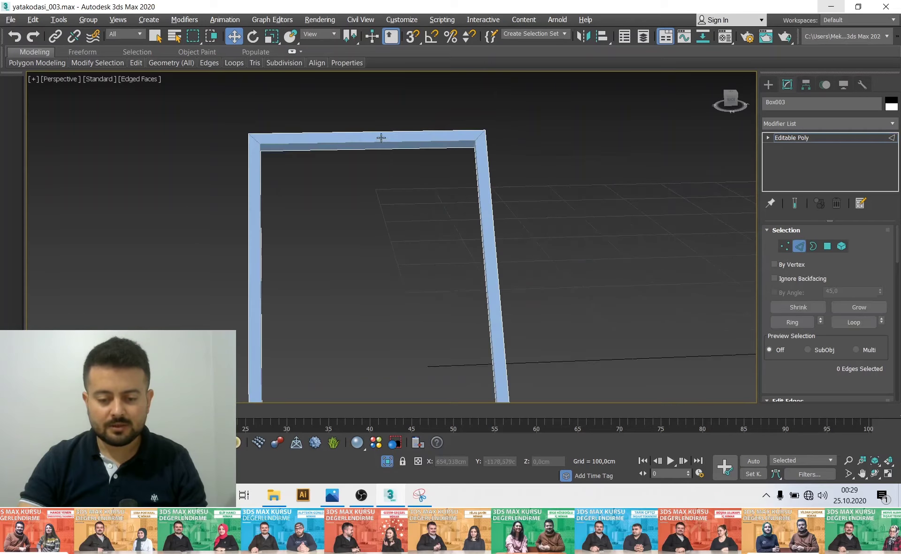
key(F3)
scroll(378, 140, up, 4)
click(368, 174)
key(q)
Add the frame's bottom bar edge to the selection and return to shaded display
scroll(378, 179, down, 3)
scroll(382, 211, down, 2)
alt+middle_drag(386, 239, 382, 243)
scroll(384, 317, up, 4)
ctrl+click(380, 334)
mouse_move(380, 338)
alt+middle_down()
mouse_move(309, 328)
mouse_move(356, 333)
mouse_move(347, 343)
mouse_move(333, 330)
mouse_move(348, 308)
mouse_move(350, 326)
mouse_move(330, 332)
mouse_move(415, 327)
mouse_move(409, 331)
alt+middle_up()
key(F3)
scroll(873, 357, down, 1)
scroll(873, 357, down, 2)
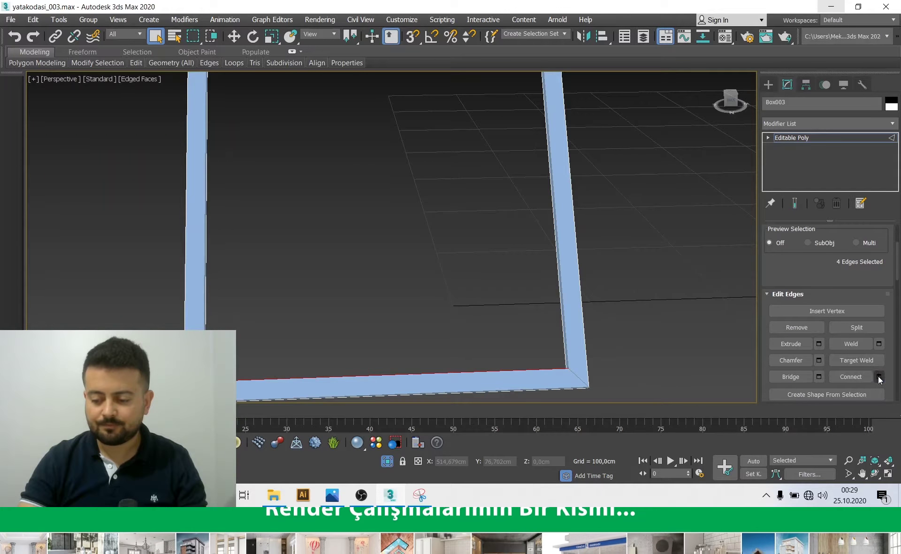
Connect the selected frame-bar edges with 2 segments and pinch -27
click(879, 379)
key(z)
scroll(477, 222, up, 4)
scroll(481, 171, up, 2)
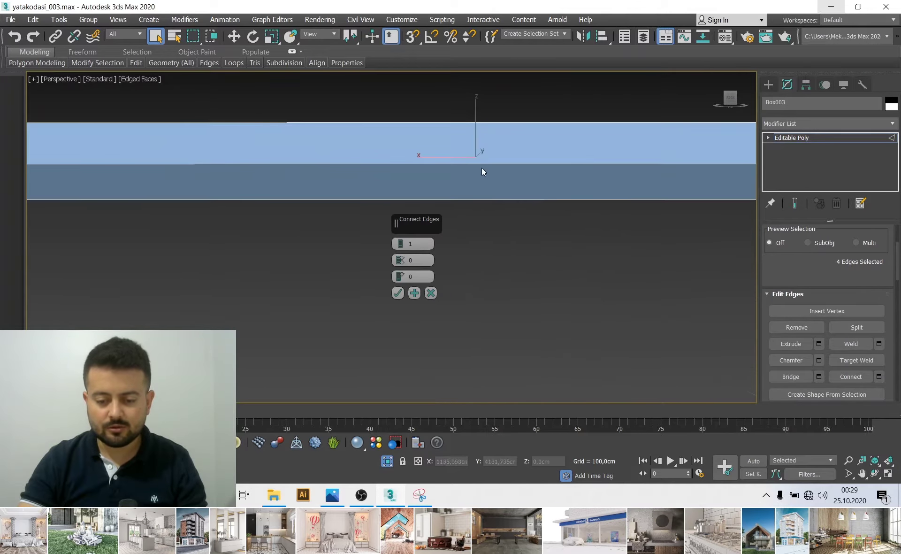
scroll(482, 171, down, 3)
mouse_move(481, 204)
alt+middle_down()
mouse_move(474, 215)
mouse_move(497, 206)
mouse_move(358, 191)
mouse_move(374, 173)
mouse_move(308, 179)
mouse_move(338, 197)
alt+middle_up()
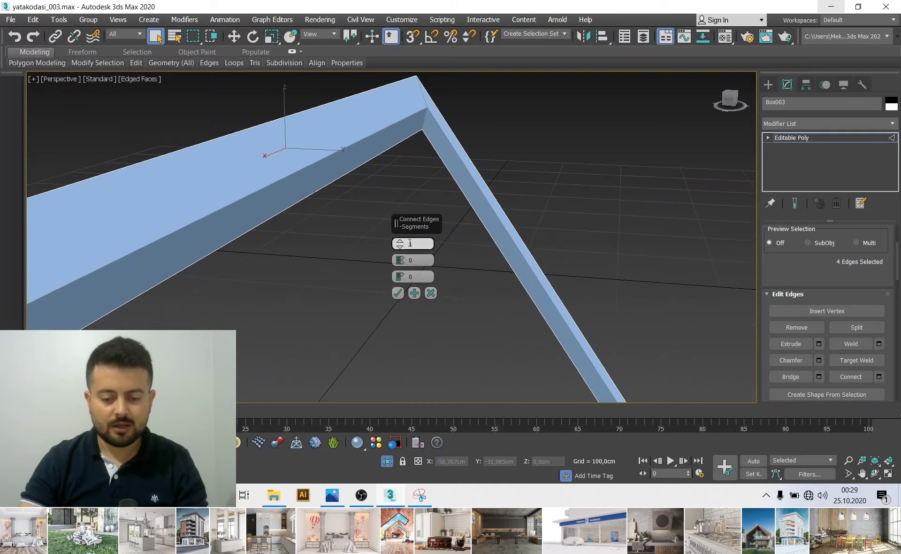
drag(402, 245, 402, 240)
mouse_move(310, 256)
alt+middle_down()
mouse_move(299, 252)
mouse_move(382, 302)
mouse_move(439, 319)
mouse_move(413, 312)
alt+middle_up()
scroll(410, 317, up, 5)
scroll(380, 327, up, 3)
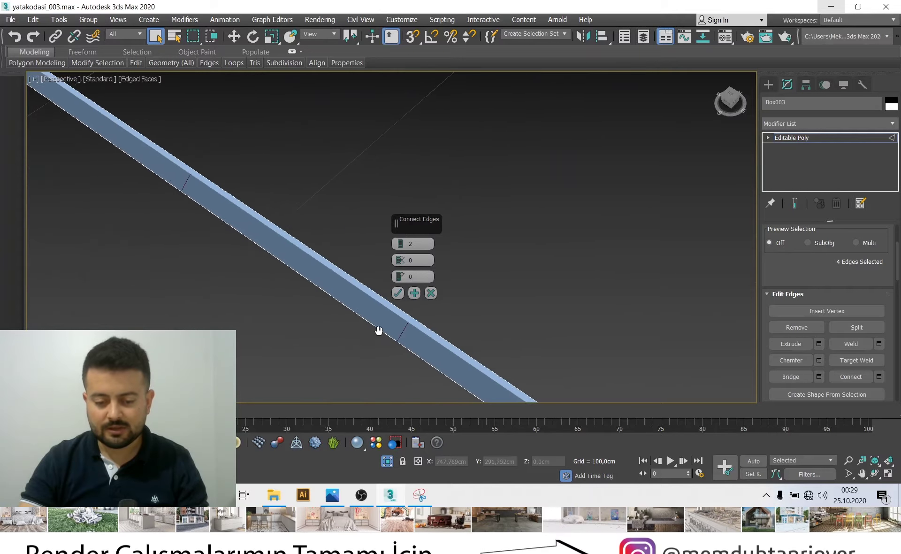
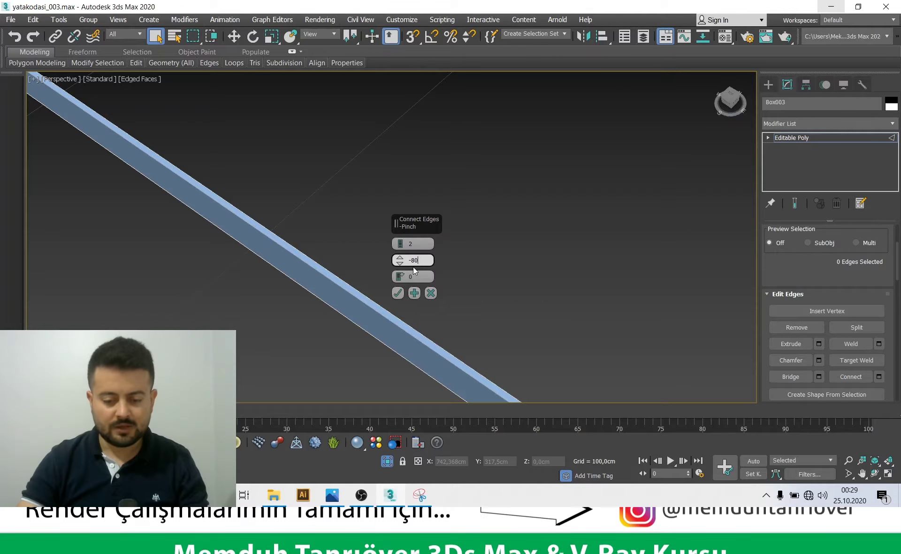
Set the Connect Edges pinch to -80 and preview the two closely spaced cuts
text(0)
key(Return)
mouse_move(305, 317)
alt+middle_down()
mouse_move(316, 323)
mouse_move(272, 312)
alt+middle_up()
scroll(328, 322, down, 4)
scroll(297, 328, up, 3)
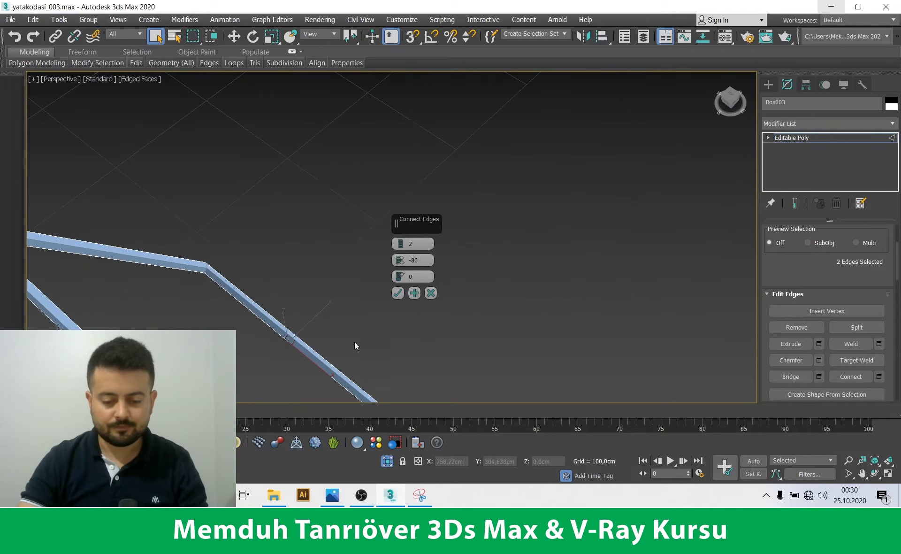
scroll(359, 346, up, 3)
scroll(321, 305, down, 4)
Check the pinched cuts in wireframe, then apply the 2-segment, -80 pinch connection
mouse_move(321, 306)
alt+middle_down()
mouse_move(215, 264)
mouse_move(240, 334)
mouse_move(227, 283)
mouse_move(229, 221)
alt+middle_up()
key(F3)
mouse_move(206, 253)
alt+middle_down()
mouse_move(199, 260)
mouse_move(216, 260)
alt+middle_up()
scroll(170, 232, up, 2)
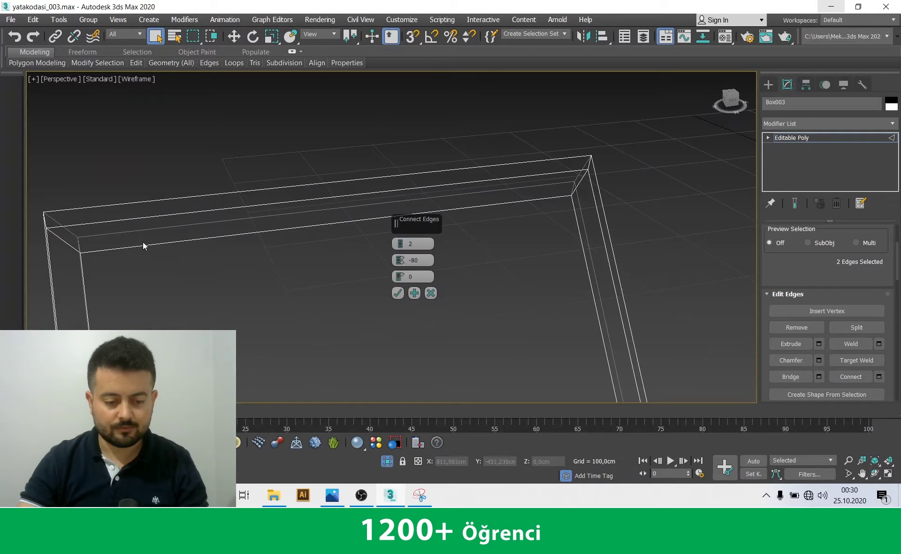
key(F3)
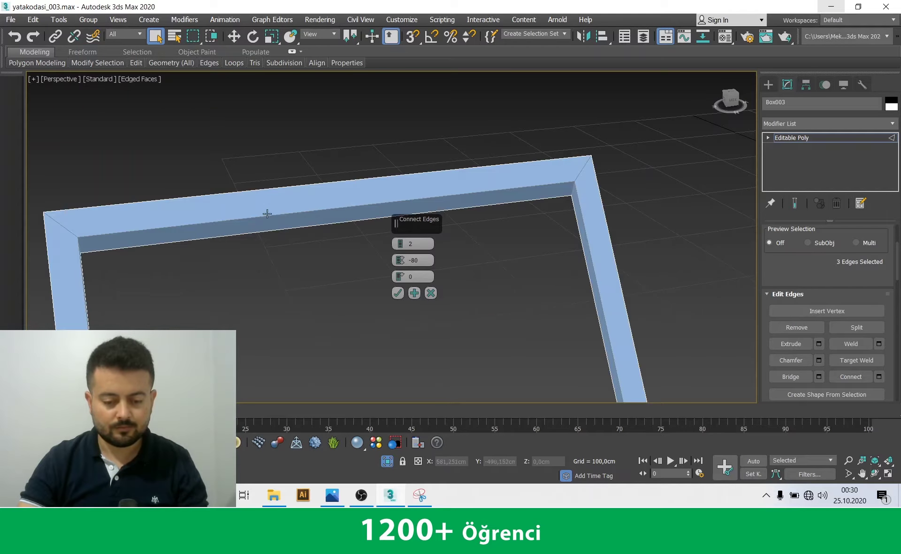
mouse_move(266, 219)
alt+middle_down()
mouse_move(249, 261)
mouse_move(404, 296)
alt+middle_up()
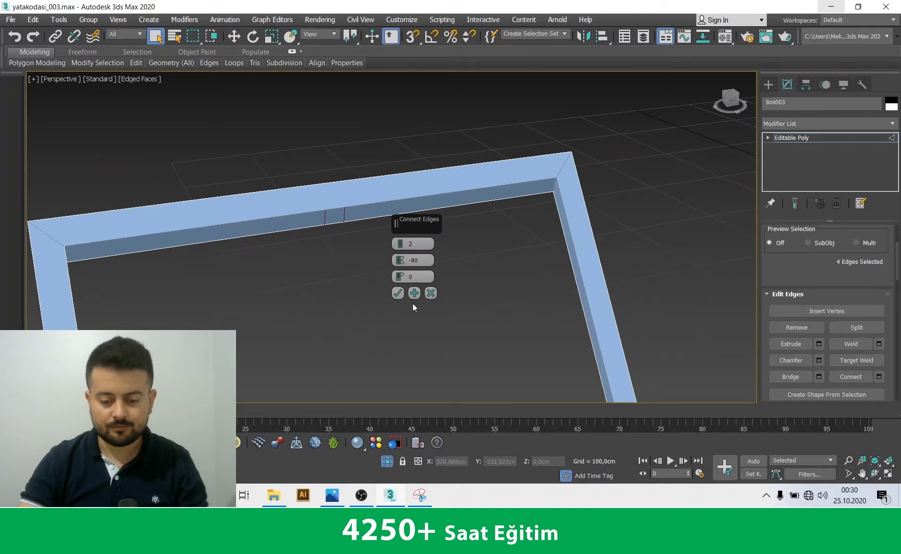
click(400, 293)
scroll(797, 280, up, 3)
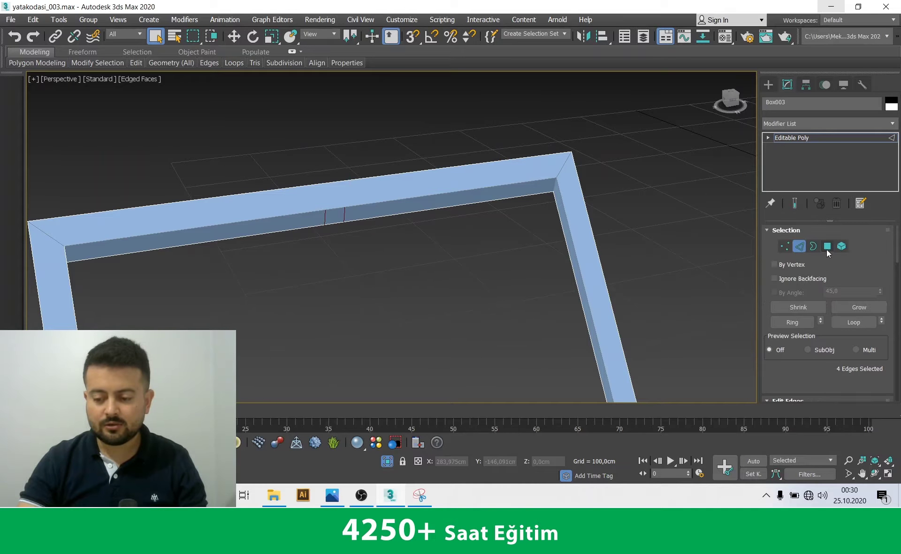
At Polygon level, select the two narrow cut faces on opposite bars
key(4)
scroll(336, 217, down, 5)
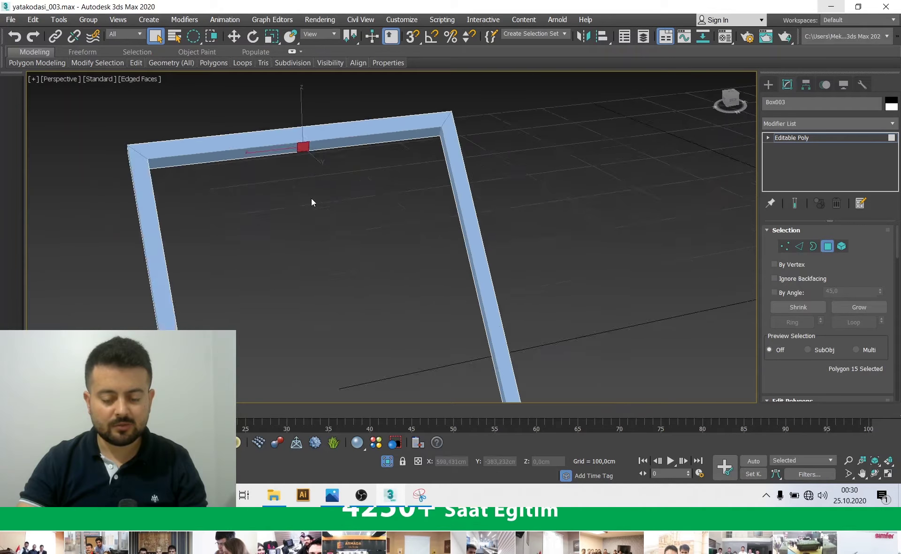
alt+middle_drag(309, 197, 316, 268)
scroll(316, 267, up, 5)
mouse_move(350, 316)
middle_down()
mouse_move(384, 331)
mouse_move(509, 244)
middle_up()
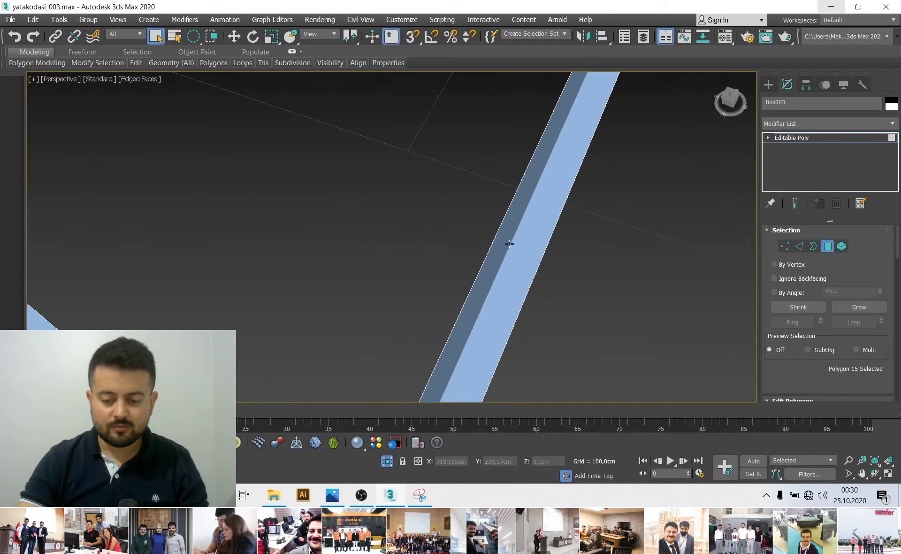
ctrl+click(531, 162)
mouse_move(530, 162)
middle_down()
mouse_move(463, 247)
mouse_move(428, 252)
mouse_move(423, 266)
mouse_move(563, 326)
middle_up()
scroll(427, 249, up, 5)
scroll(805, 318, down, 2)
scroll(809, 361, down, 2)
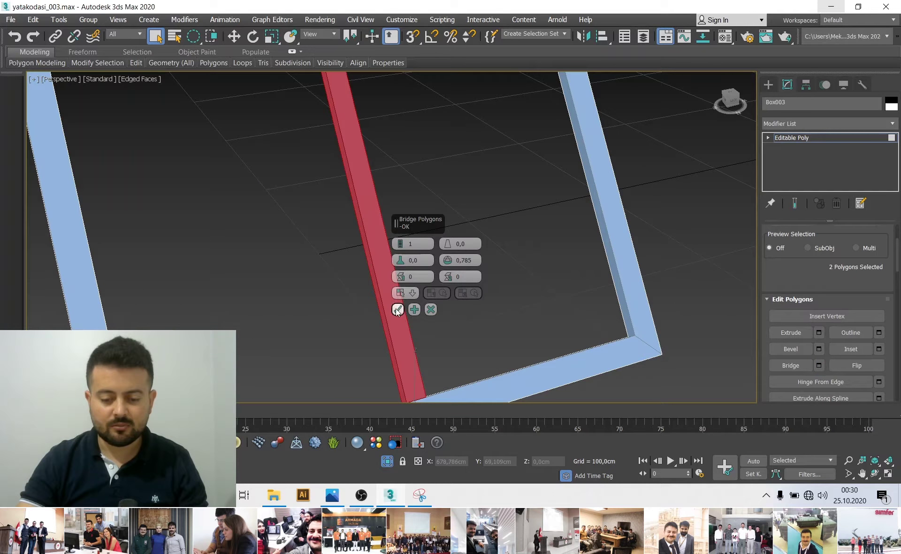
Bridge the two cut faces into a vertical middle bar dividing the frame
click(397, 308)
mouse_move(424, 297)
alt+middle_down()
mouse_move(351, 273)
mouse_move(373, 273)
mouse_move(393, 287)
mouse_move(398, 308)
alt+middle_up()
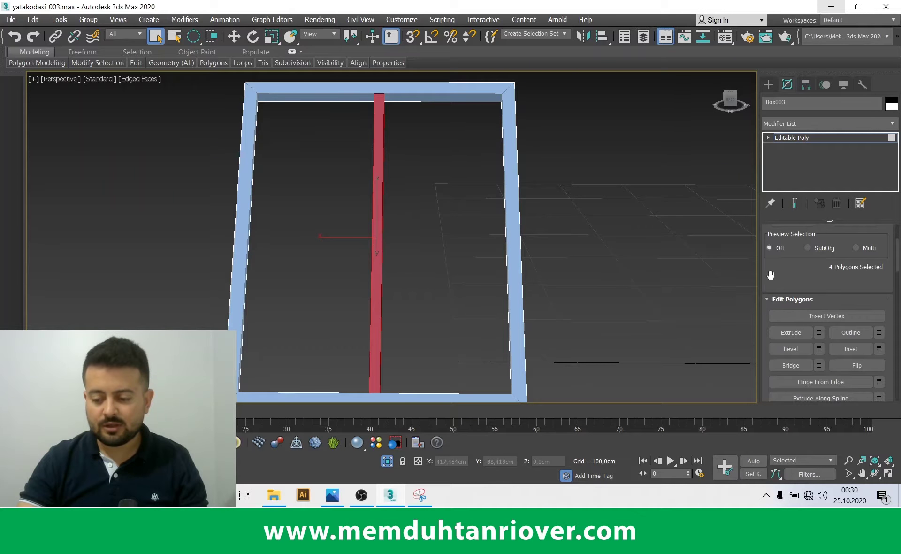
scroll(771, 275, up, 3)
scroll(784, 270, up, 1)
click(800, 246)
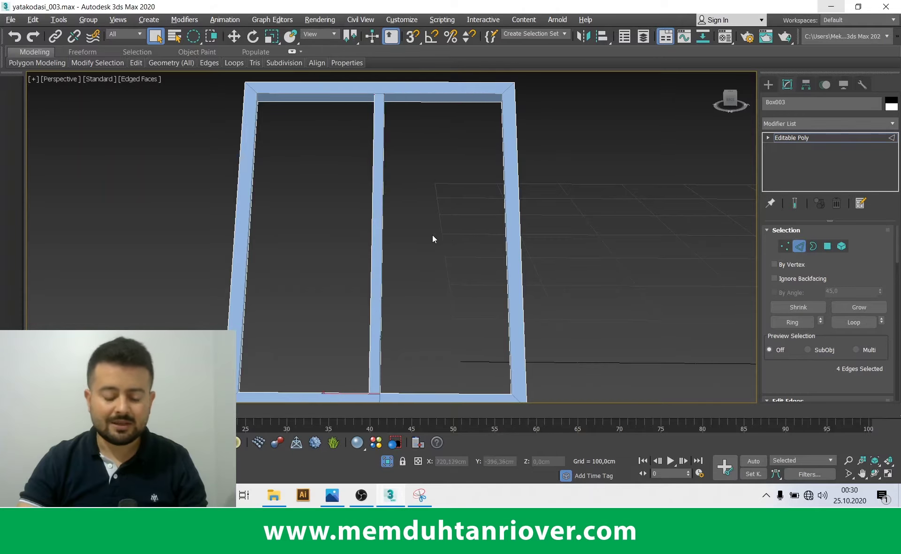
Select the long edges of the middle bar and the frame's other long bars
alt+middle_drag(433, 235, 389, 239)
click(416, 243)
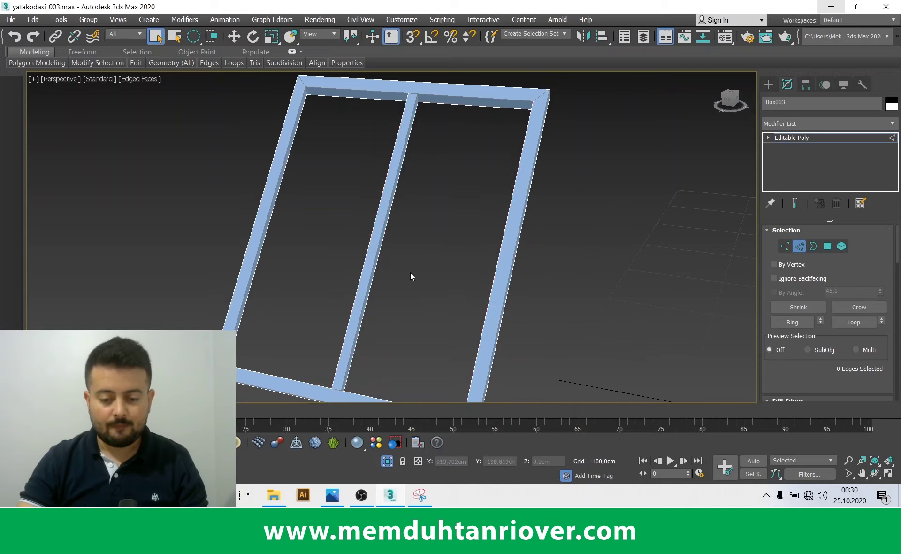
drag(198, 42, 199, 55)
drag(368, 172, 312, 204)
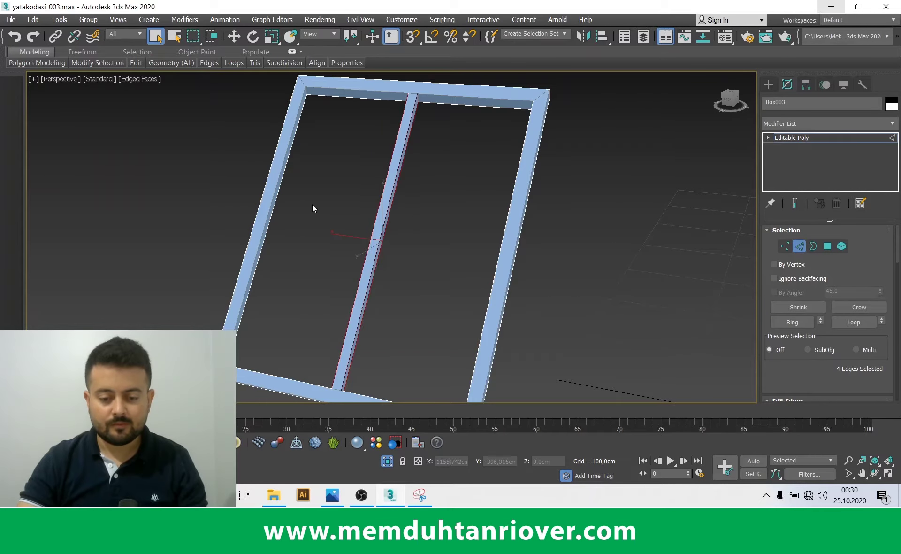
scroll(279, 190, up, 5)
alt+middle_drag(213, 204, 250, 227)
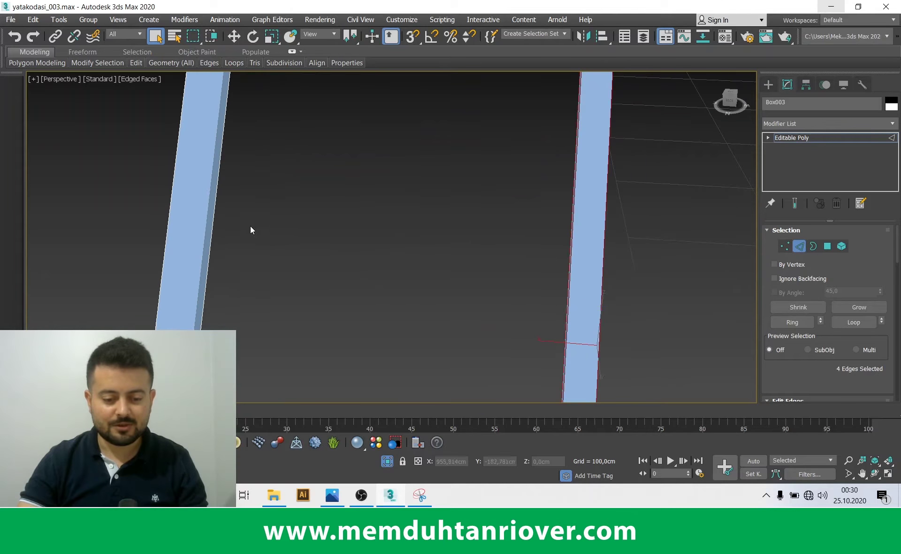
ctrl+drag(239, 222, 202, 228)
scroll(322, 254, down, 5)
scroll(323, 256, up, 5)
ctrl+drag(340, 244, 349, 261)
alt+middle_drag(302, 284, 275, 265)
scroll(274, 264, up, 3)
scroll(336, 243, down, 5)
scroll(348, 261, up, 5)
scroll(779, 310, down, 3)
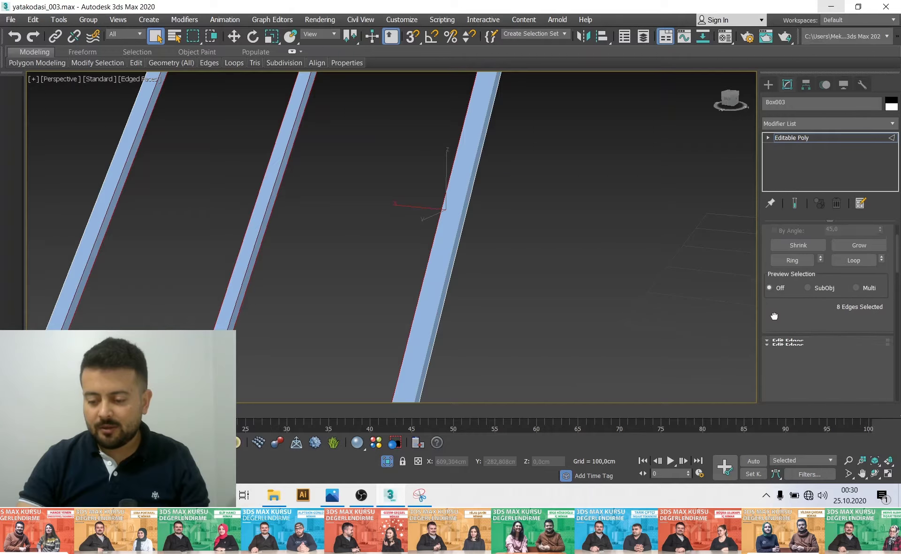
scroll(775, 316, down, 2)
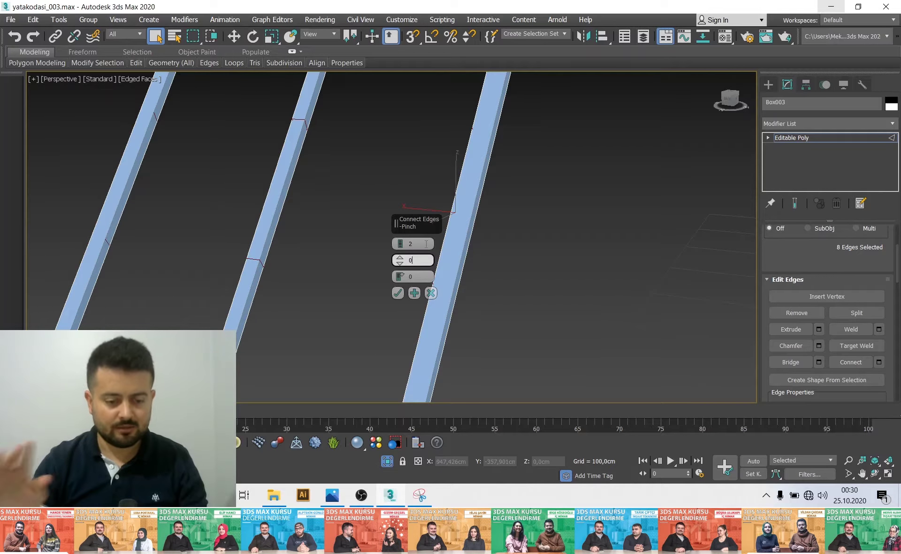
scroll(249, 230, down, 5)
Connect the selected edges with 2 segments and pinch 0, adding two even cross cuts
key(Return)
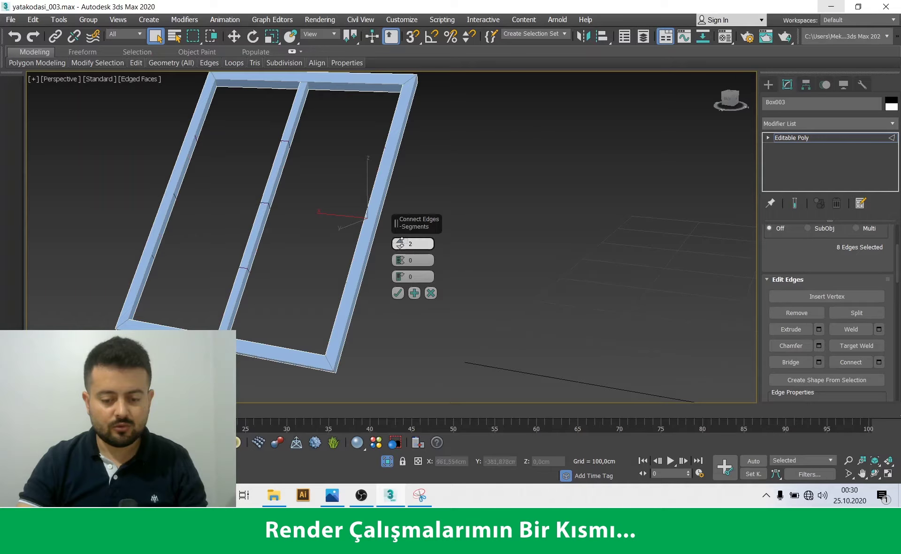
click(398, 293)
scroll(282, 263, up, 3)
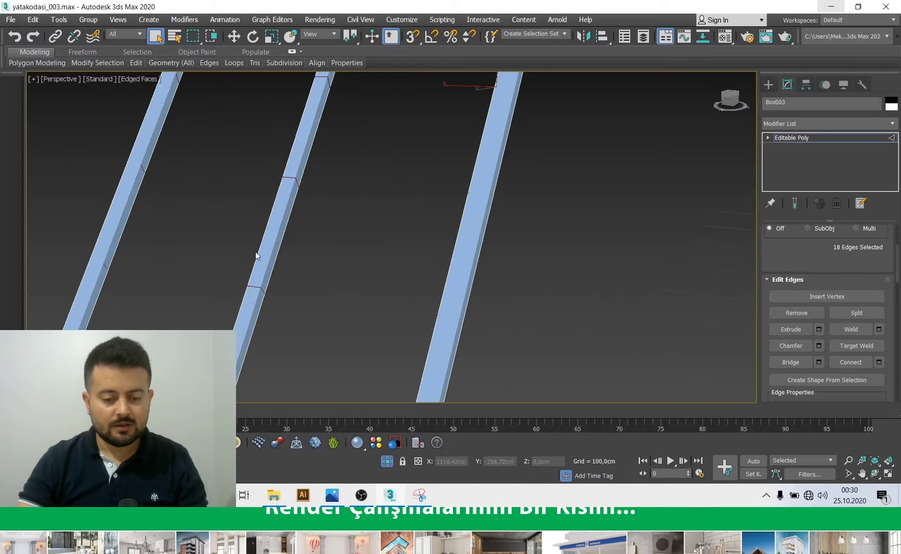
scroll(263, 246, up, 2)
scroll(280, 201, up, 2)
scroll(280, 202, up, 2)
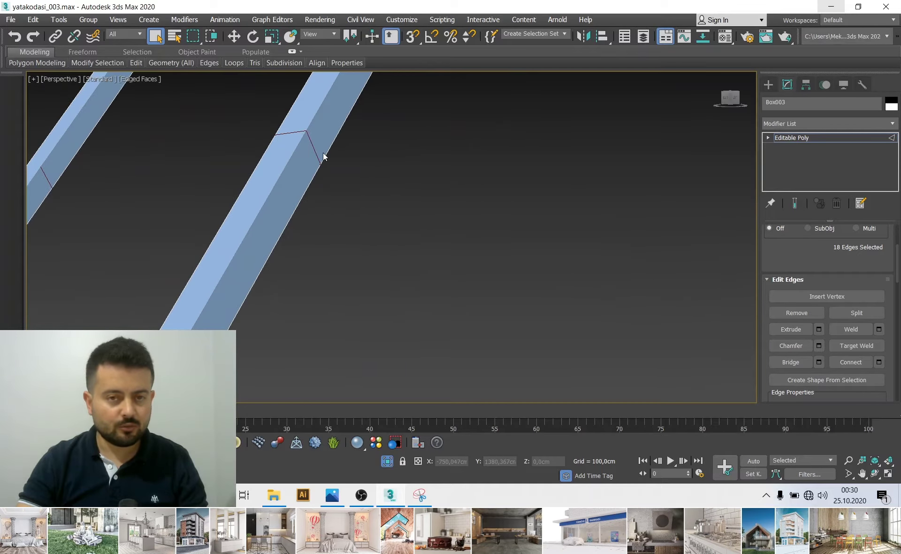
scroll(323, 153, down, 3)
scroll(320, 177, down, 1)
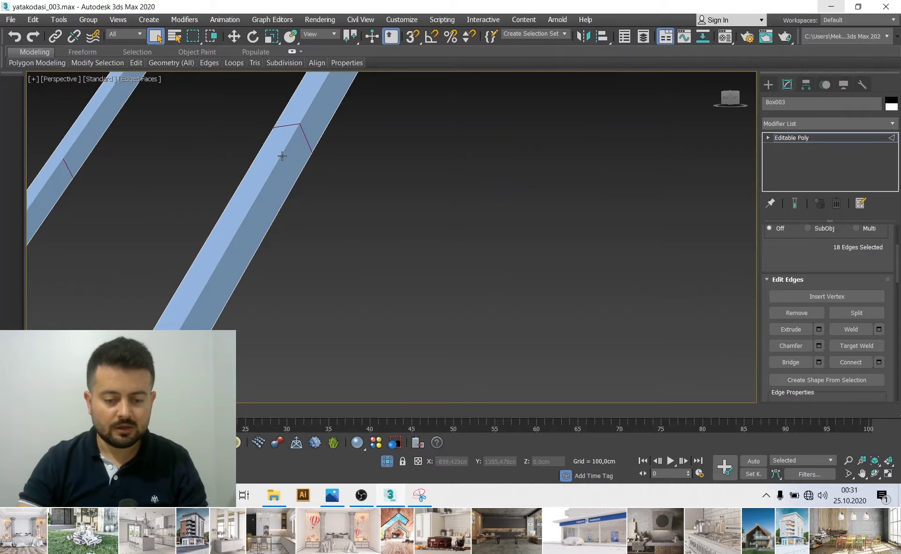
scroll(356, 216, down, 1)
scroll(840, 244, up, 2)
scroll(846, 237, up, 2)
Try bridging cut faces on the middle and right bars, then cancel and undo the extra face
click(827, 231)
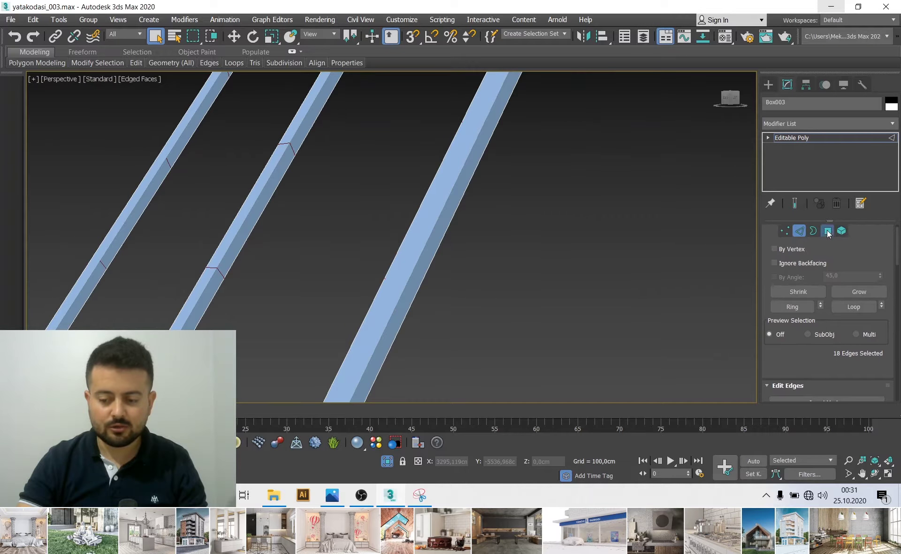
click(276, 179)
click(254, 211)
scroll(249, 218, up, 2)
alt+middle_drag(250, 218, 435, 193)
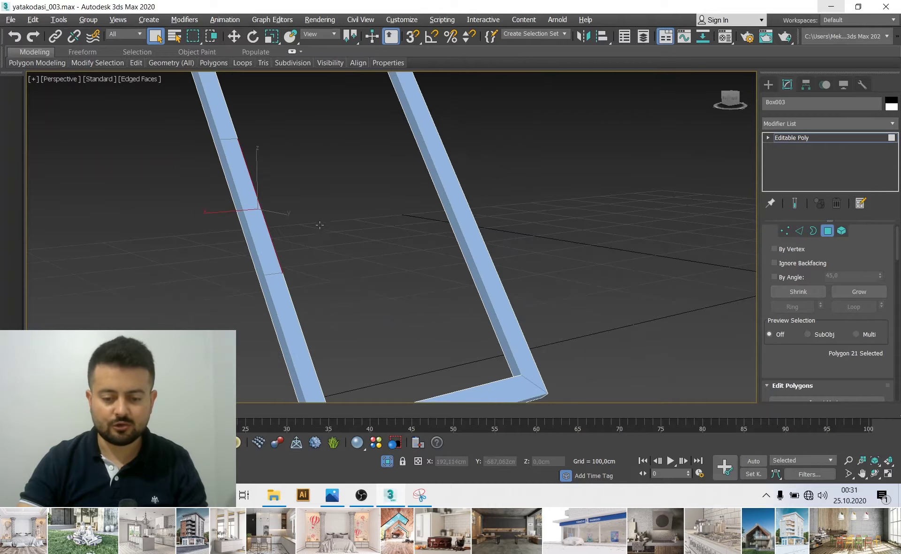
ctrl+click(436, 192)
alt+middle_drag(350, 219, 376, 207)
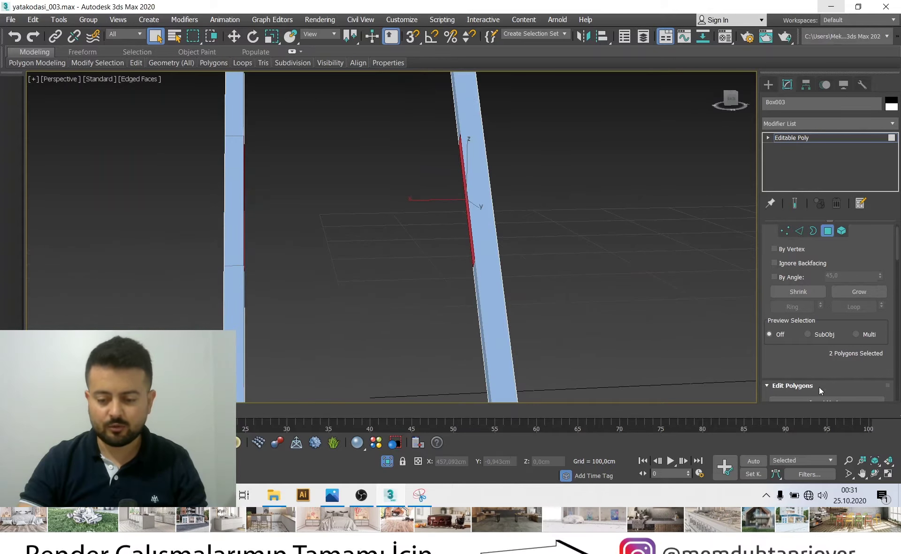
scroll(819, 387, down, 2)
scroll(816, 357, down, 2)
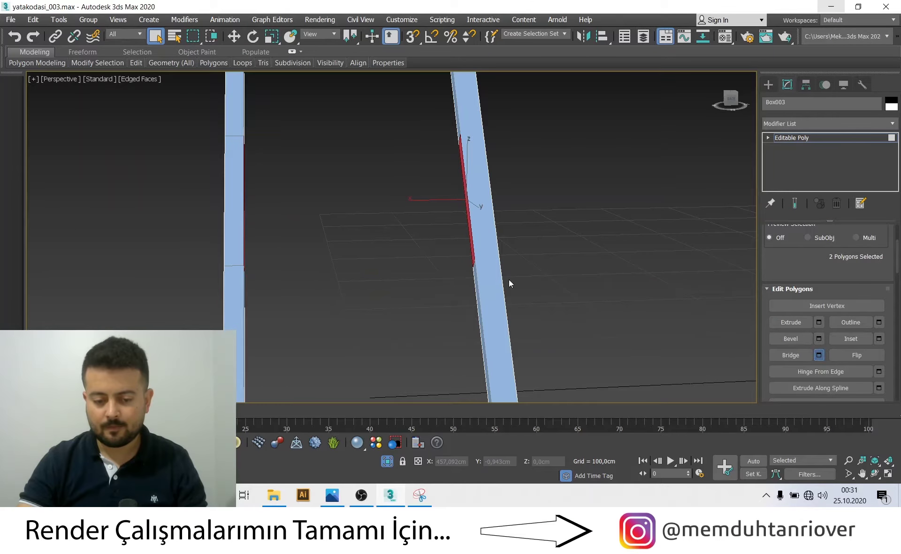
key(Escape)
alt+middle_drag(524, 281, 456, 292)
scroll(364, 280, down, 4)
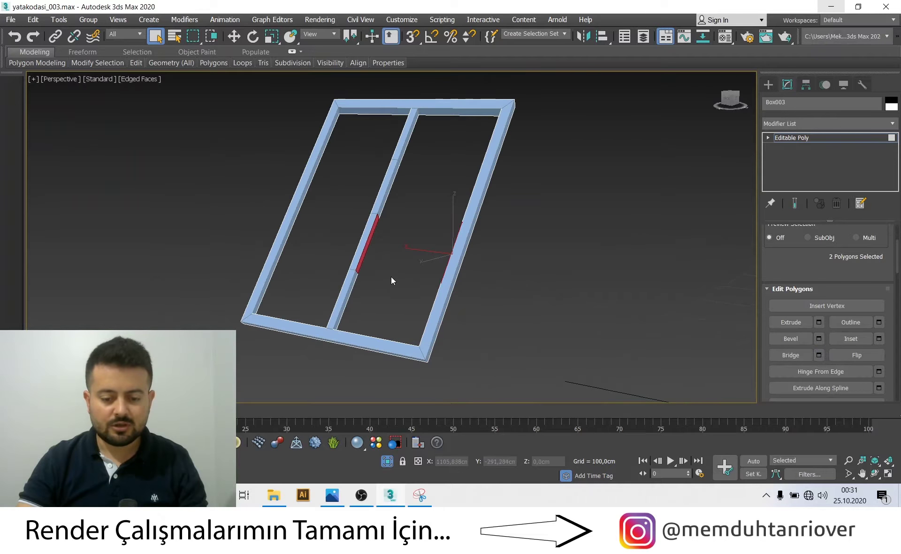
key(ctrl+z)
scroll(391, 272, up, 5)
scroll(393, 264, down, 2)
scroll(379, 241, down, 2)
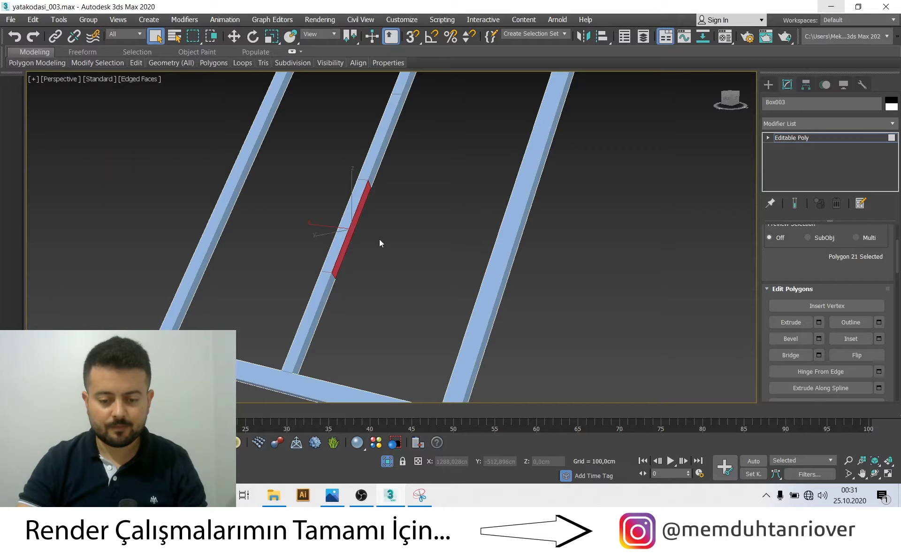
scroll(833, 253, up, 3)
Back at Edge level, start a chamfer on the 18 cut edges (10,0cm, 1 segment)
click(800, 246)
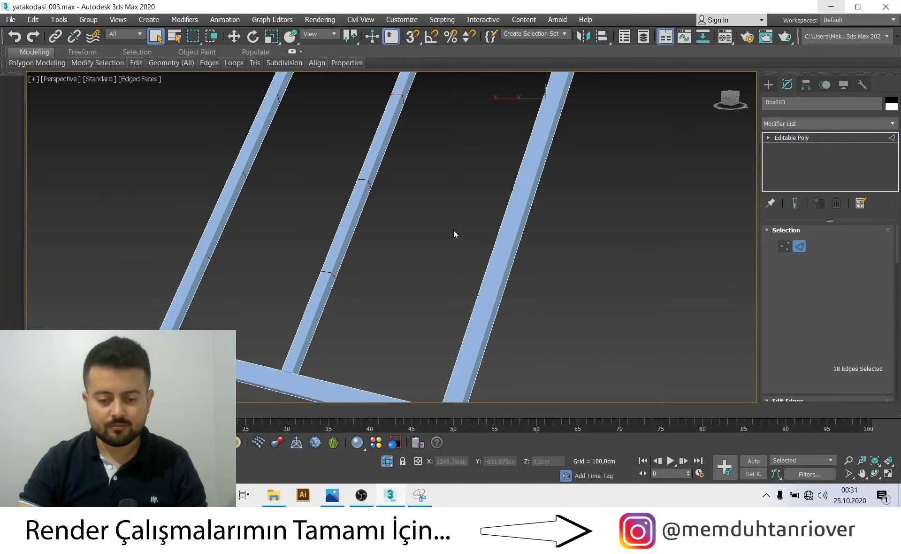
mouse_move(421, 230)
alt+middle_down()
mouse_move(436, 221)
mouse_move(509, 221)
alt+middle_up()
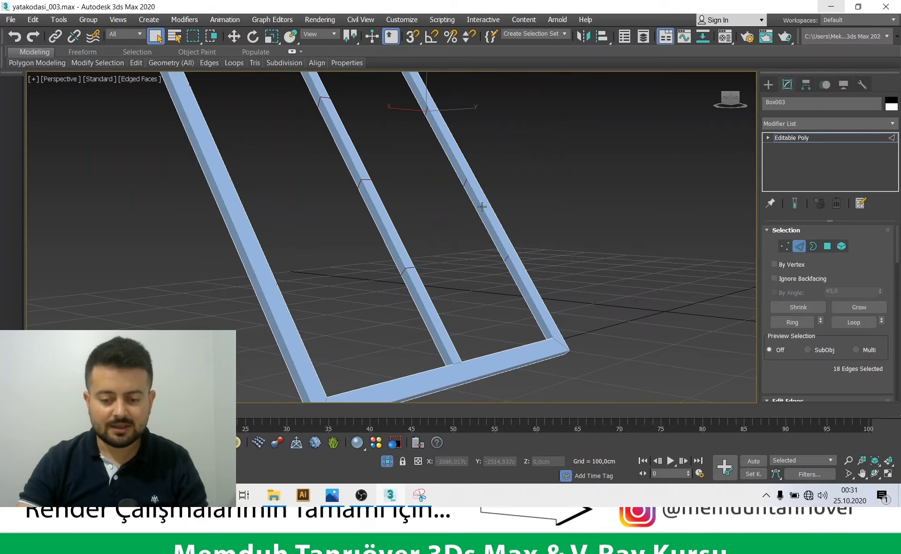
scroll(458, 172, up, 3)
scroll(795, 342, down, 2)
scroll(800, 350, down, 2)
click(820, 338)
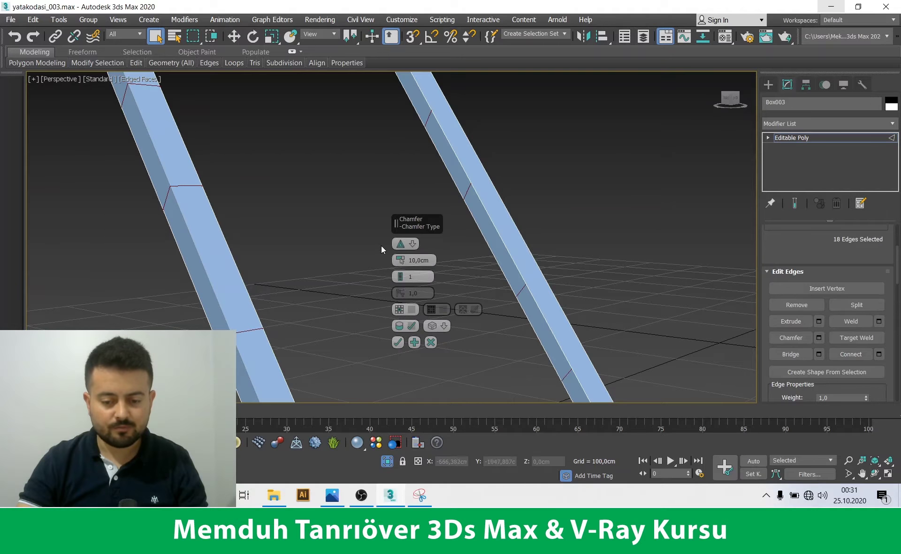
Chamfer the 18 cut edges at 3,0cm with 1 segment, after first trying 4,0cm
scroll(268, 255, down, 3)
scroll(270, 263, down, 3)
scroll(254, 237, up, 5)
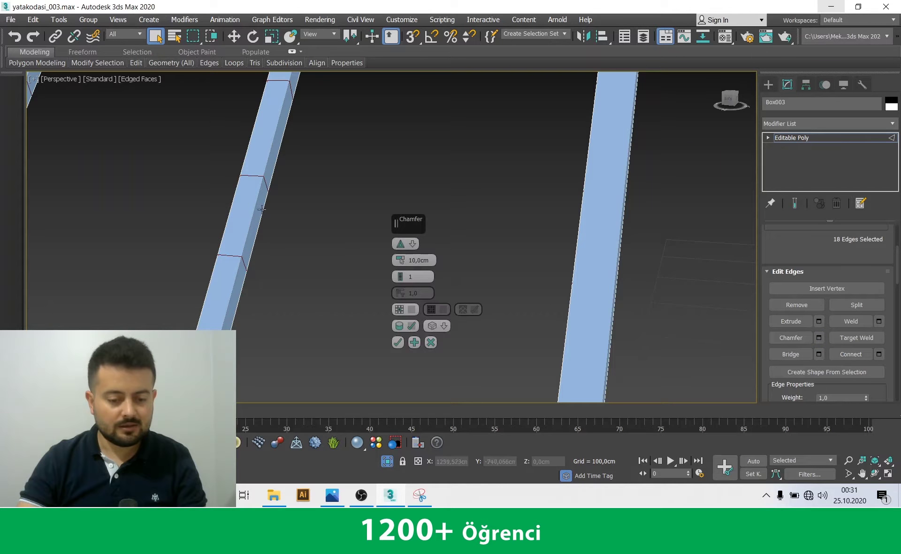
text(4)
key(Return)
scroll(305, 237, down, 5)
scroll(296, 234, up, 5)
click(419, 261)
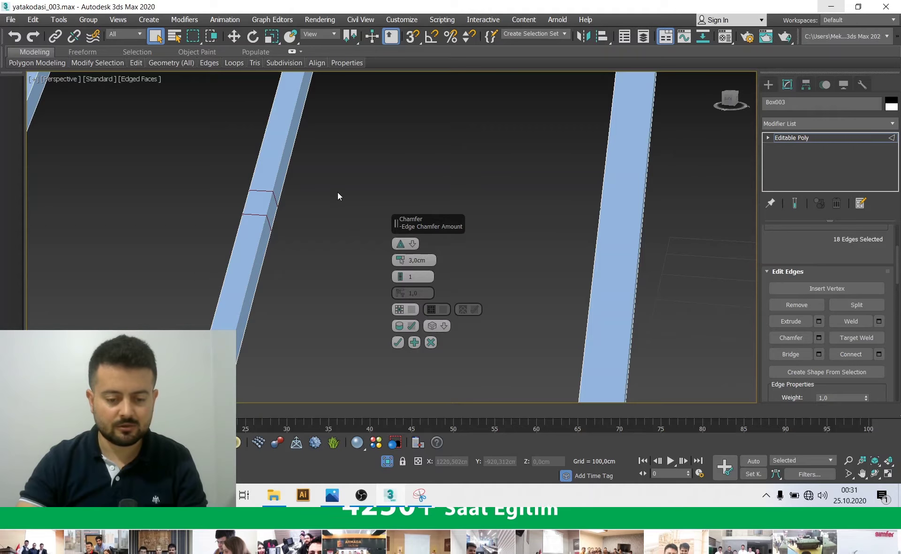
key(Return)
scroll(310, 218, down, 5)
scroll(308, 218, up, 5)
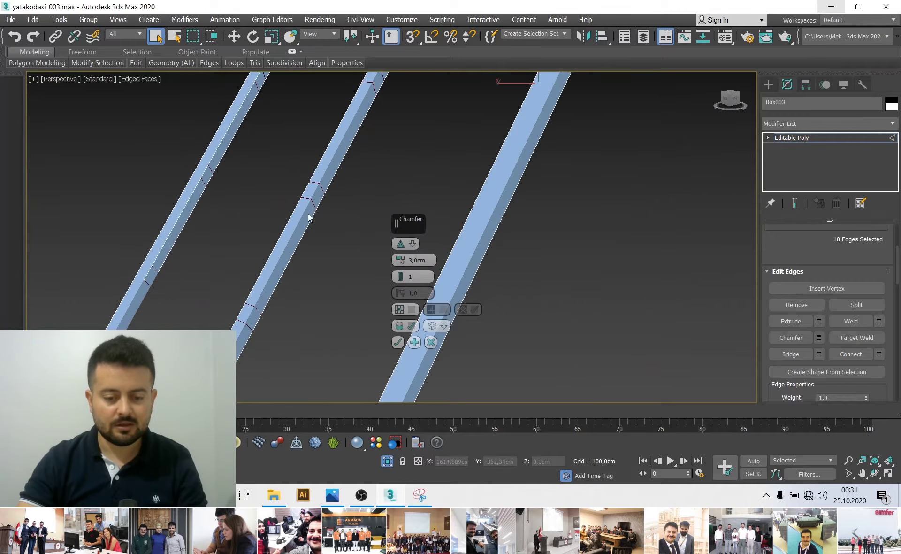
click(398, 344)
At Polygon level, select a small chamfer face on the left bar
scroll(797, 348, up, 2)
scroll(812, 300, up, 3)
key(4)
click(158, 292)
Bridge the first pair of facing chamfer faces into a horizontal crossbar
mouse_move(162, 296)
alt+middle_down()
mouse_move(168, 314)
mouse_move(249, 312)
mouse_move(344, 275)
alt+middle_up()
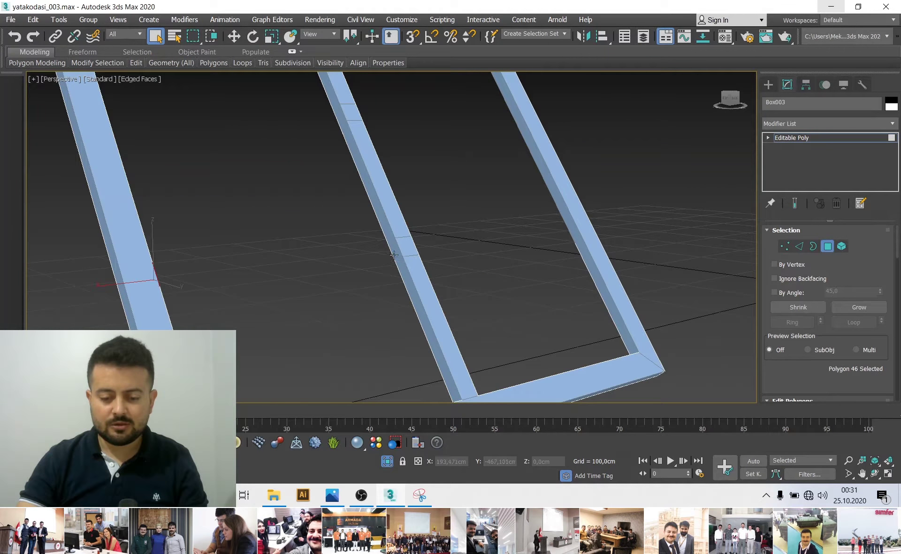
scroll(788, 301, down, 3)
scroll(815, 346, down, 2)
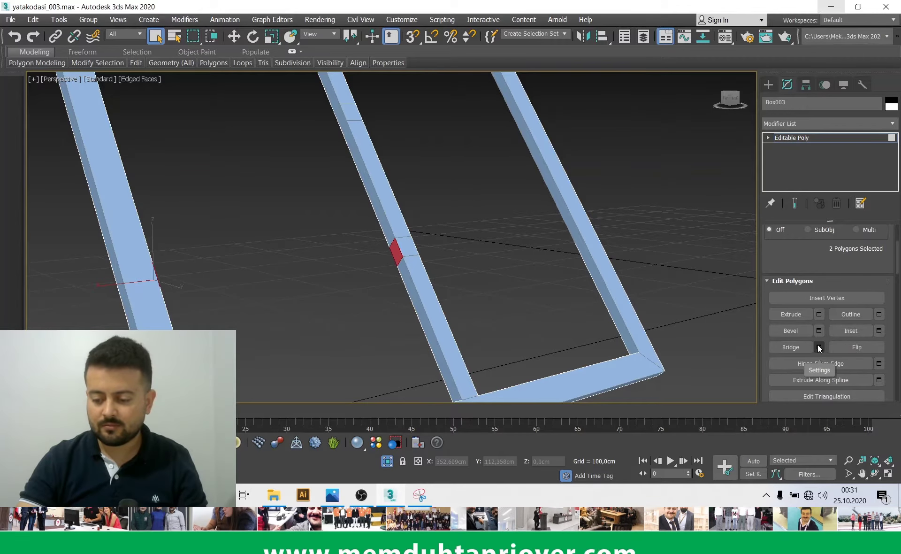
mouse_move(556, 221)
alt+middle_down()
mouse_move(548, 249)
mouse_move(489, 271)
mouse_move(446, 273)
alt+middle_up()
mouse_move(372, 268)
alt+middle_down()
mouse_move(325, 258)
mouse_move(390, 255)
mouse_move(664, 288)
alt+middle_up()
key(Escape)
alt+middle_drag(592, 293, 348, 273)
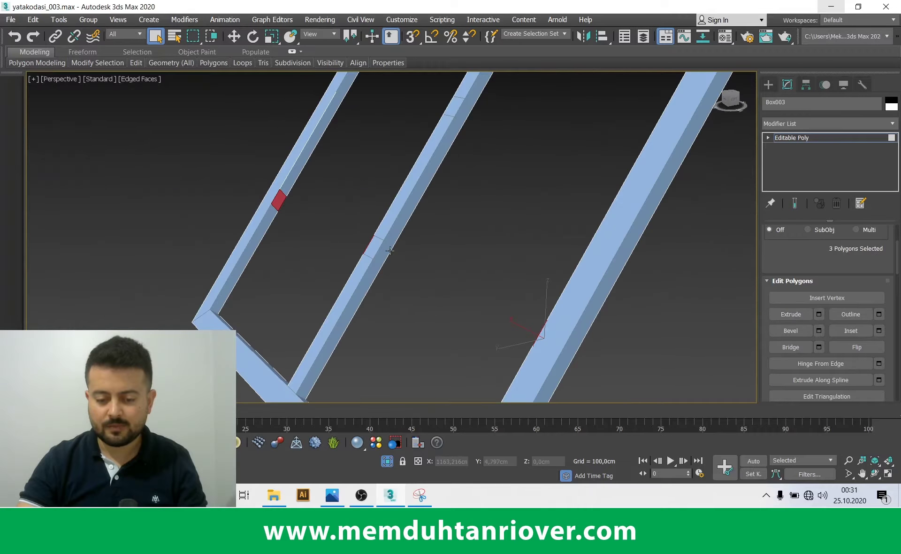
alt+middle_drag(482, 331, 490, 313)
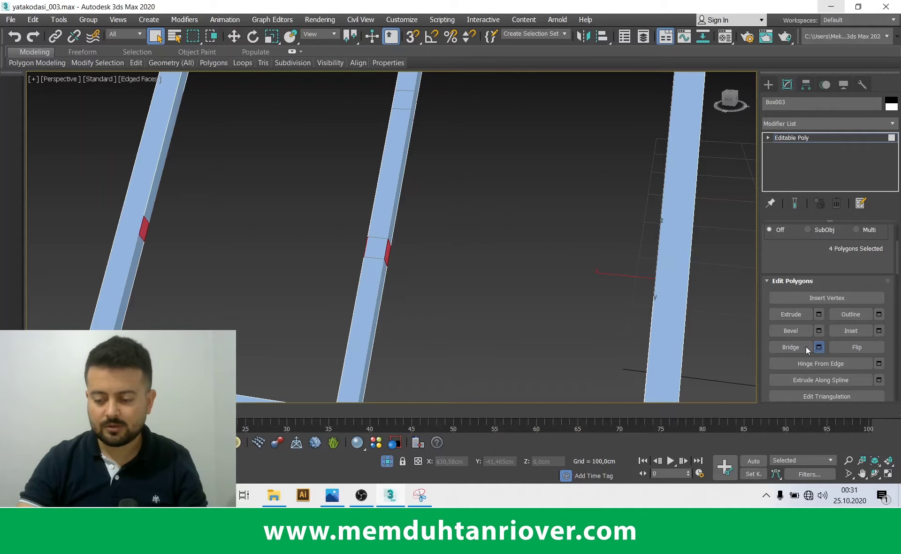
click(394, 306)
mouse_move(394, 306)
alt+middle_down()
mouse_move(404, 279)
mouse_move(373, 296)
mouse_move(291, 195)
alt+middle_up()
Bridge chamfer faces on the left and right bars into further crossbars
click(271, 183)
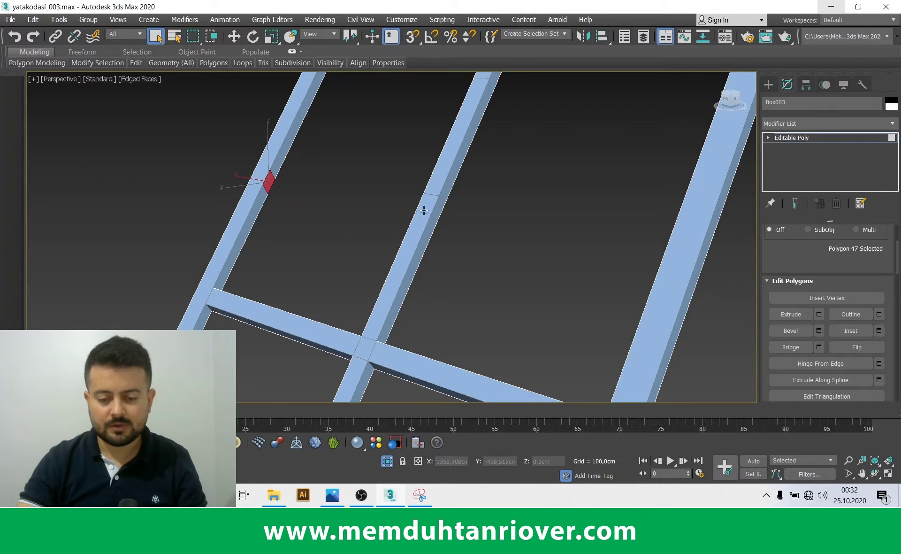
mouse_move(370, 223)
alt+middle_down()
mouse_move(418, 238)
mouse_move(398, 142)
mouse_move(356, 169)
mouse_move(407, 188)
mouse_move(392, 215)
mouse_move(501, 155)
alt+middle_up()
ctrl+click(558, 125)
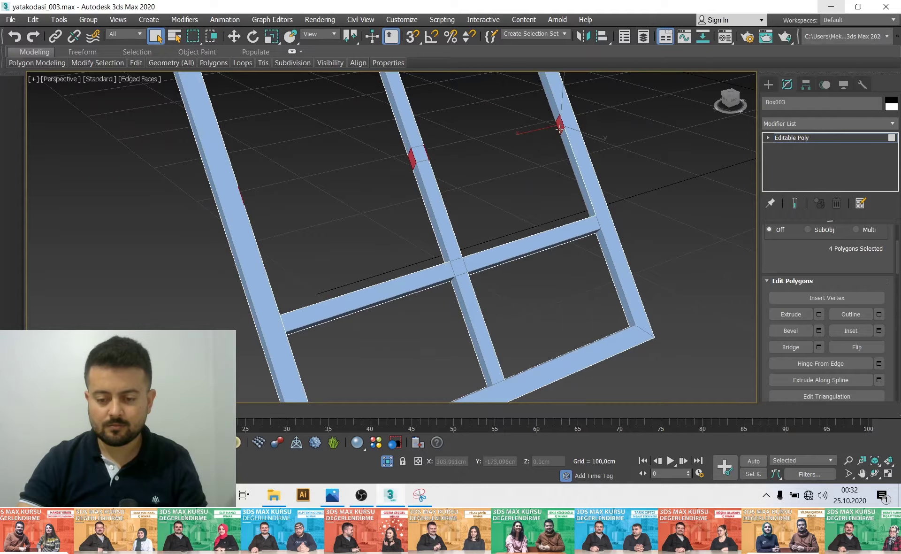
scroll(823, 234, down, 1)
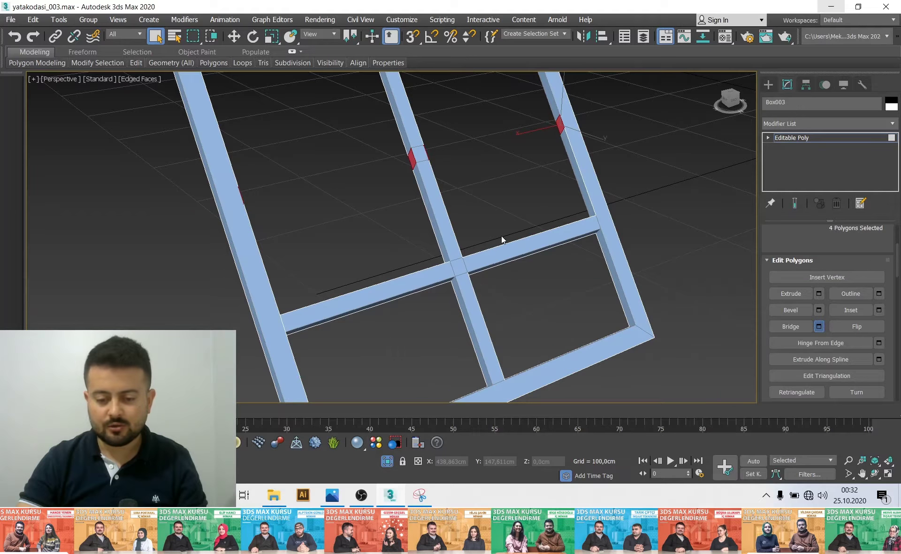
click(403, 309)
mouse_move(516, 235)
alt+middle_down()
mouse_move(460, 214)
mouse_move(358, 230)
alt+middle_up()
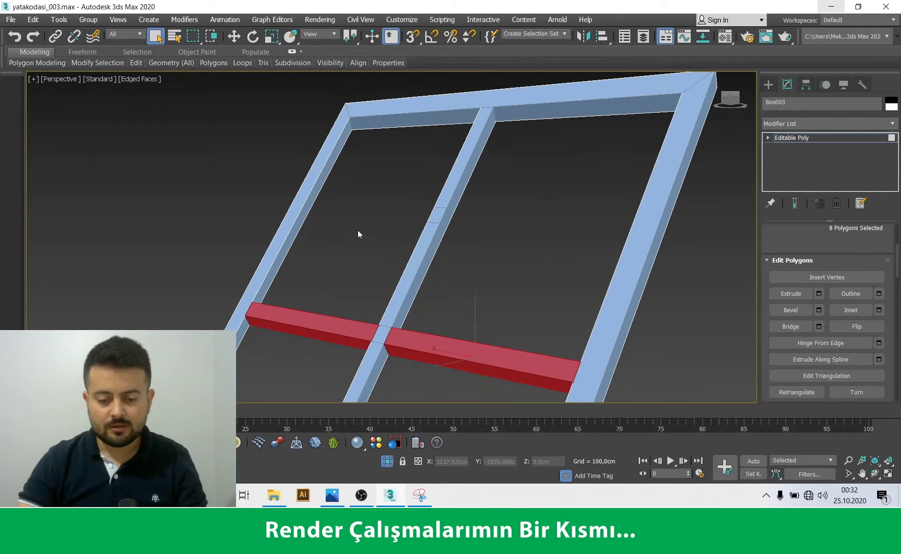
Bridge a final set of four chamfer faces into a crossbar, leaving eight openings
click(314, 201)
alt+middle_drag(342, 269, 452, 274)
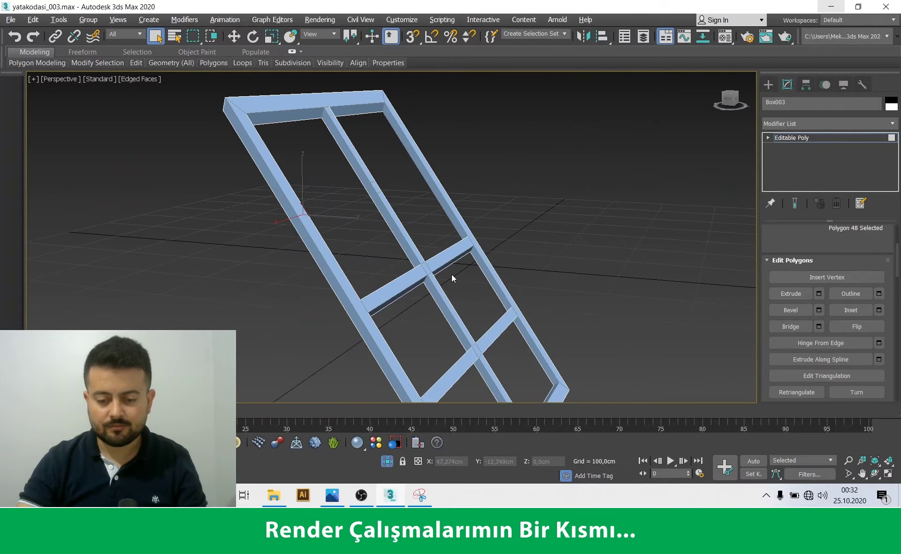
mouse_move(374, 193)
alt+middle_down()
mouse_move(358, 207)
mouse_move(371, 237)
mouse_move(453, 215)
mouse_move(450, 187)
alt+middle_up()
ctrl+click(409, 218)
ctrl+click(449, 186)
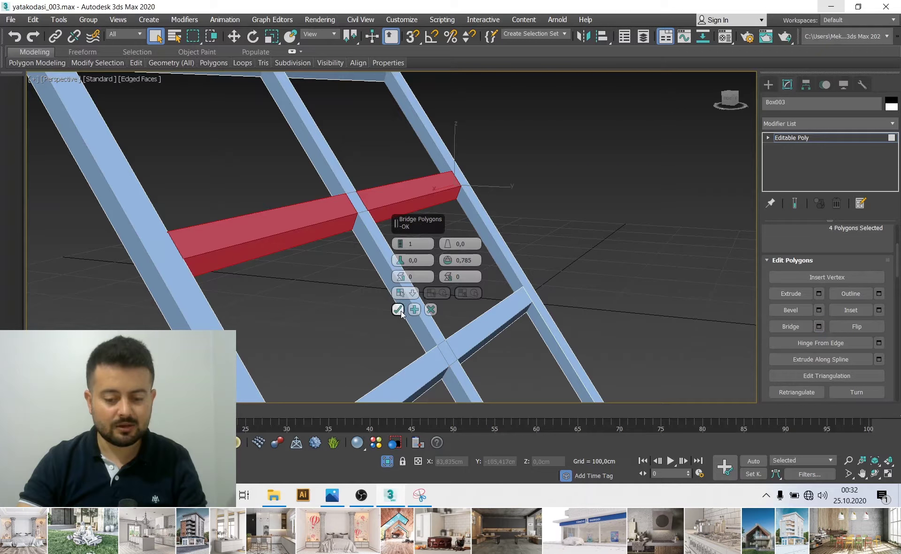
click(398, 309)
scroll(450, 299, down, 8)
alt+middle_drag(462, 289, 429, 300)
scroll(429, 301, up, 3)
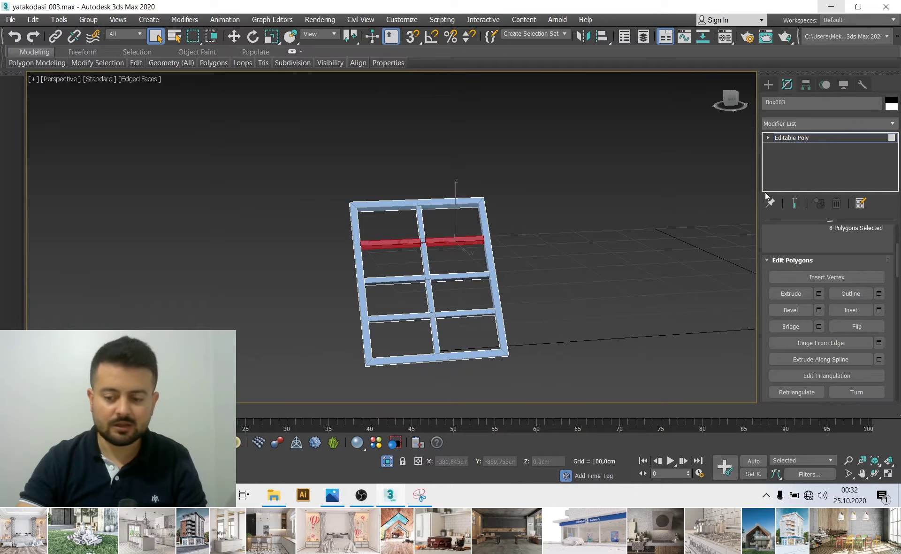
click(798, 137)
alt+middle_drag(568, 236, 501, 242)
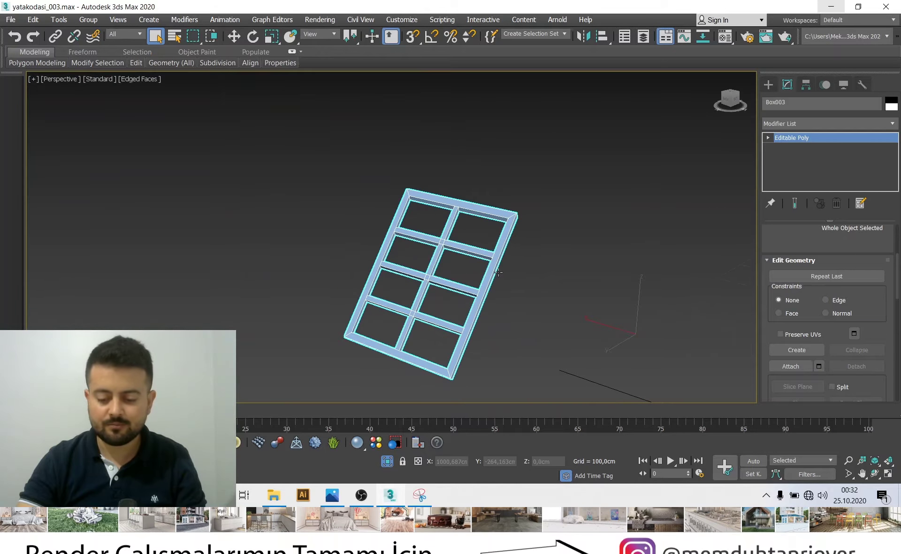
Add a Chamfer modifier to the window frame from the Modifier List
scroll(470, 366, up, 3)
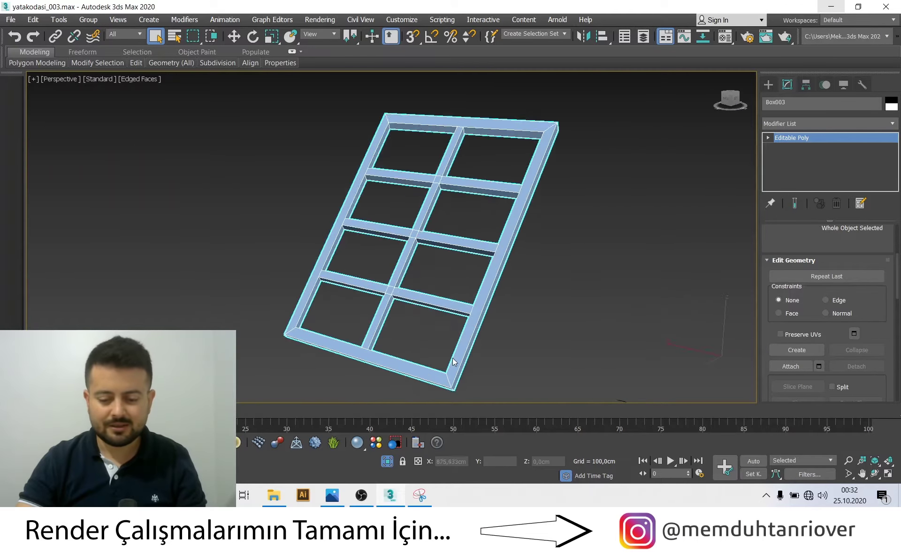
scroll(497, 350, up, 4)
scroll(497, 350, down, 5)
scroll(463, 279, up, 1)
scroll(320, 277, up, 3)
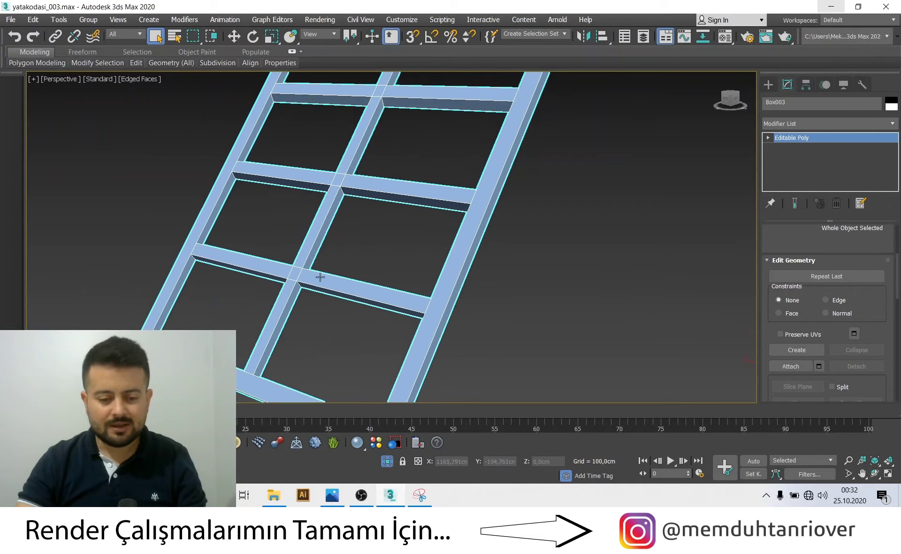
middle_drag(331, 189, 341, 219)
click(892, 124)
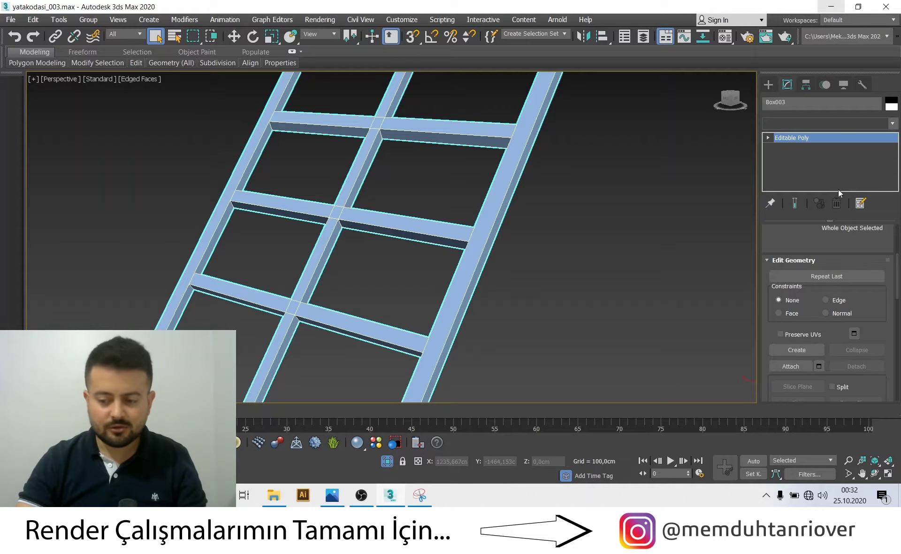
text(Vol. Select)
scroll(812, 224, down, 3)
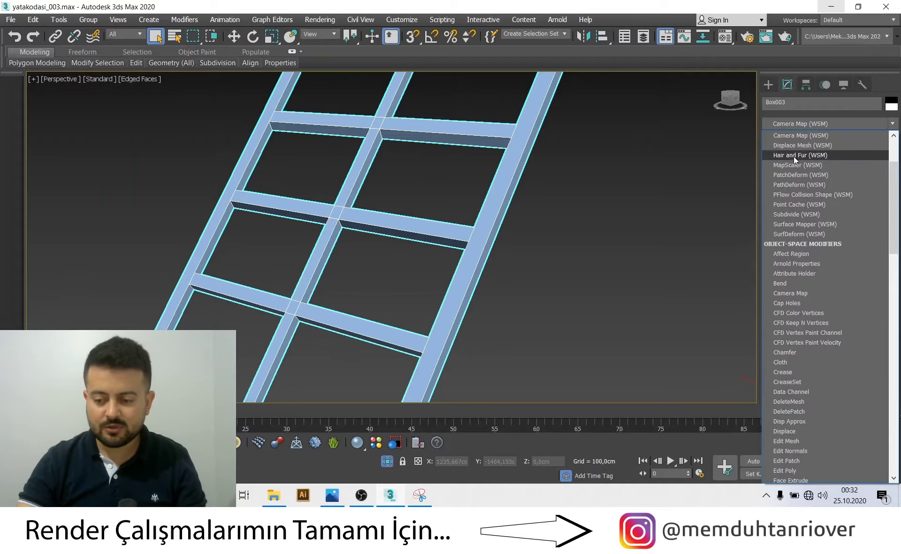
click(798, 353)
Turn on Show End Result and set the chamfer to 0,25cm with 5 segments
scroll(416, 322, down, 3)
click(795, 203)
scroll(841, 307, up, 3)
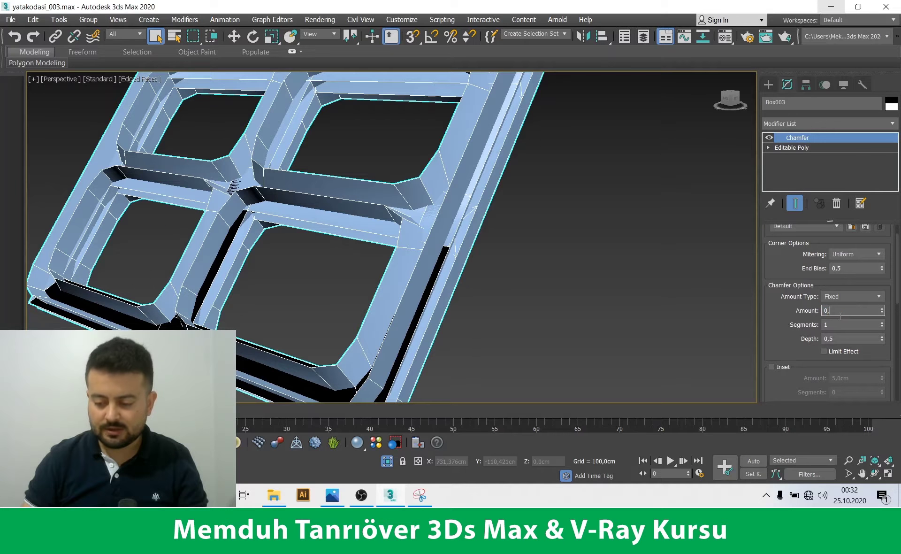
click(847, 328)
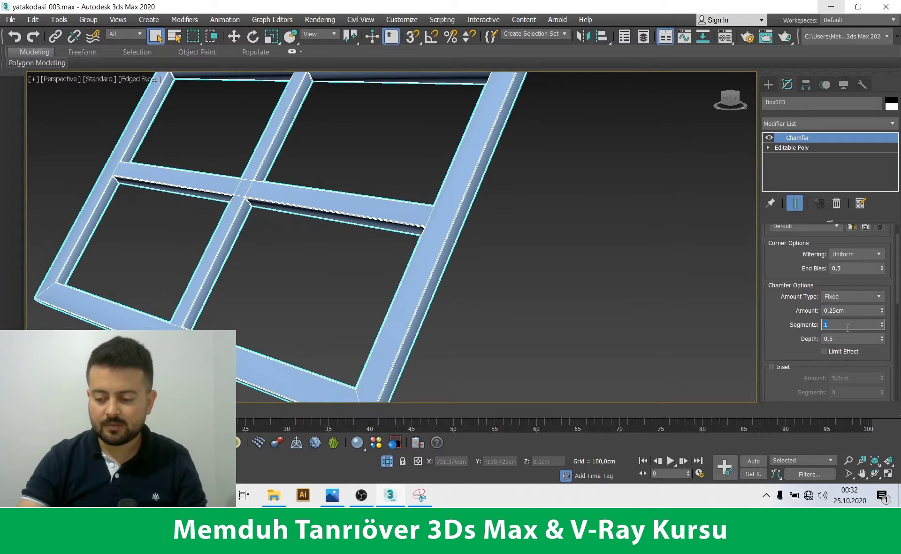
text(5)
key(Return)
scroll(265, 170, up, 3)
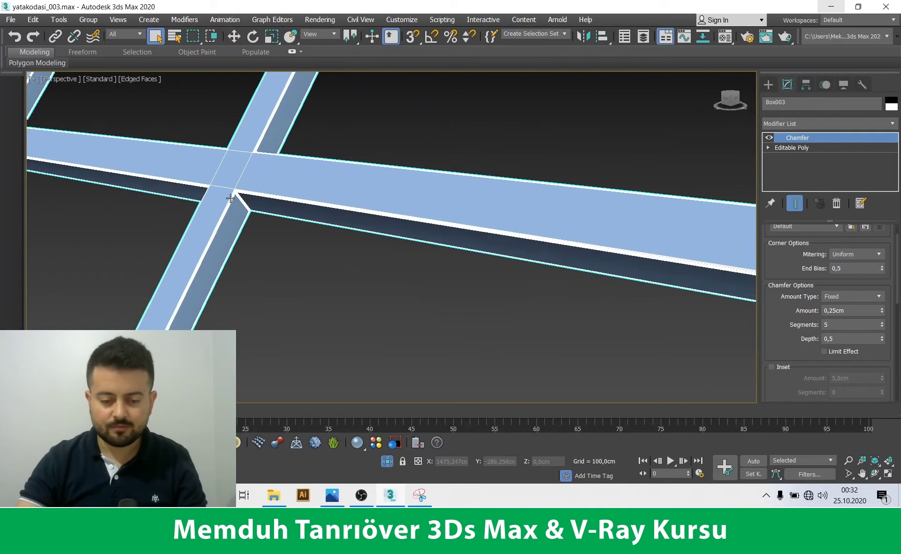
scroll(266, 170, up, 3)
scroll(313, 220, down, 5)
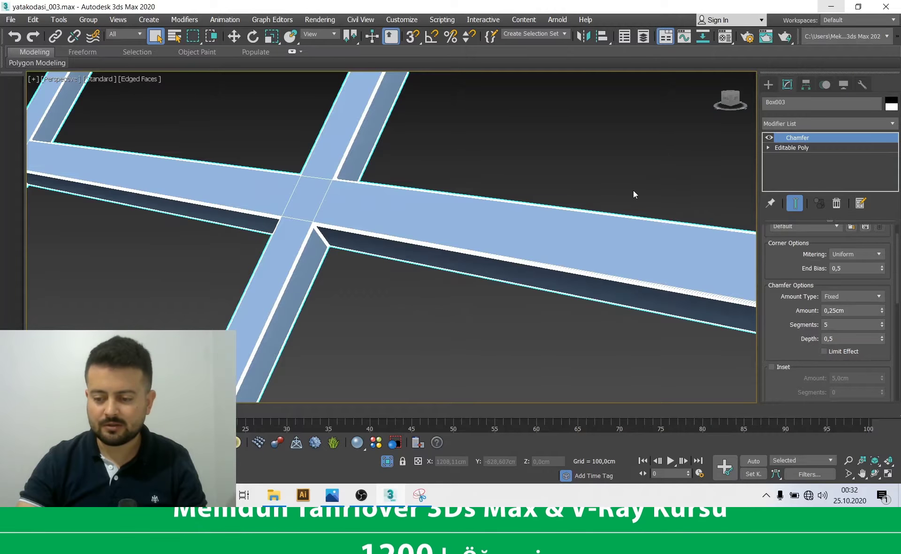
click(739, 165)
scroll(468, 210, up, 3)
scroll(428, 233, down, 5)
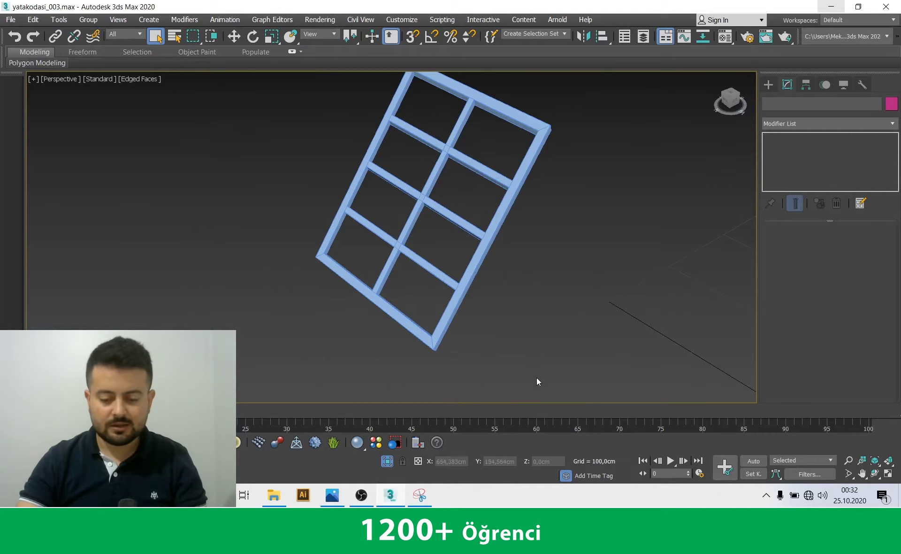
Exit isolation and give the window frame Box003 an orange object colour
click(388, 462)
scroll(421, 379, up, 2)
scroll(423, 282, up, 4)
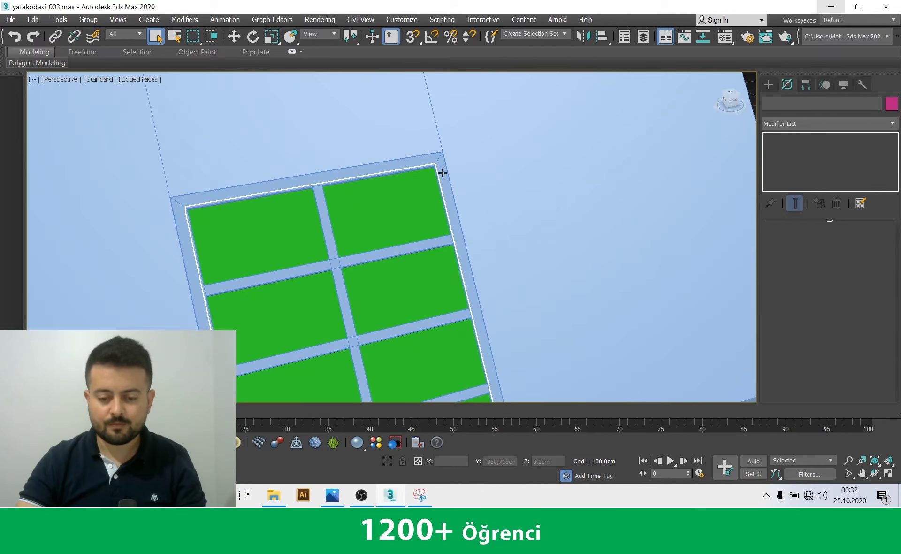
click(460, 209)
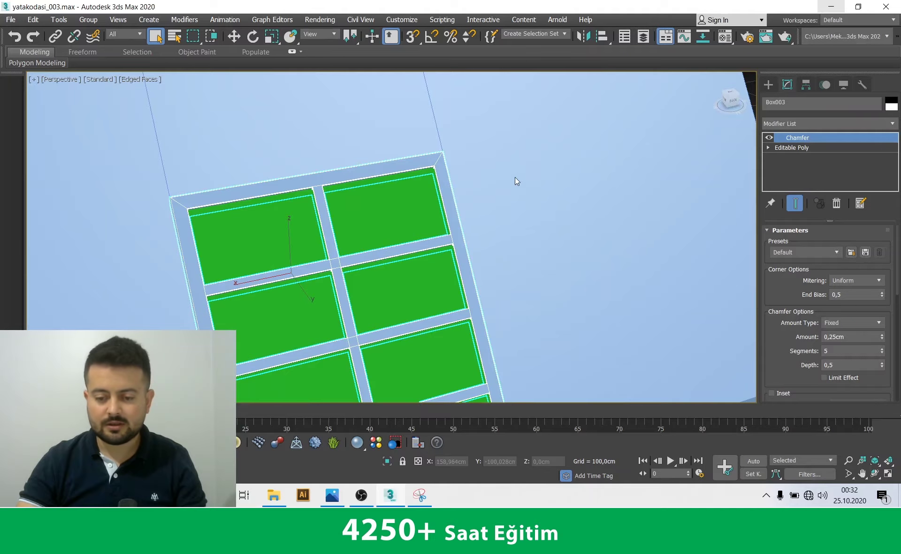
click(892, 103)
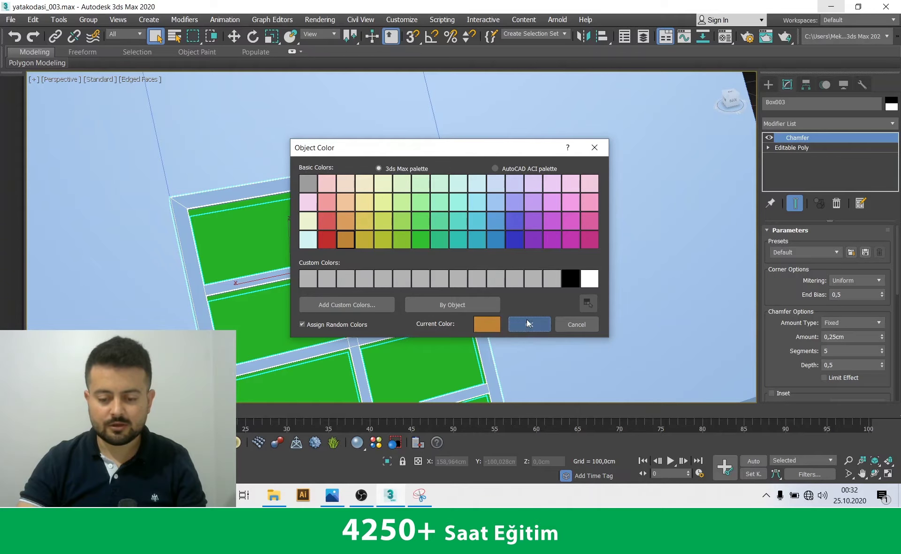
click(527, 319)
scroll(526, 319, down, 5)
click(657, 140)
Orbit around the house and select the A-frame roof
scroll(475, 237, up, 5)
mouse_move(448, 223)
alt+middle_down()
mouse_move(432, 223)
mouse_move(459, 201)
mouse_move(474, 139)
mouse_move(451, 173)
mouse_move(430, 177)
mouse_move(442, 199)
mouse_move(506, 203)
mouse_move(459, 233)
mouse_move(358, 255)
mouse_move(351, 266)
mouse_move(362, 268)
alt+middle_up()
click(340, 308)
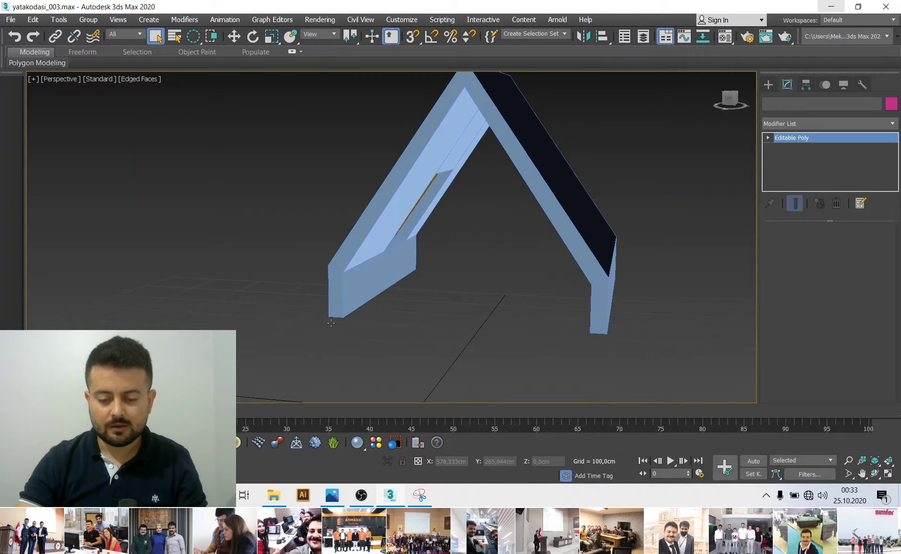
Isolate the A-frame roof in the enlarged side view and pick the Line spline tool
alt+middle_drag(345, 313, 370, 319)
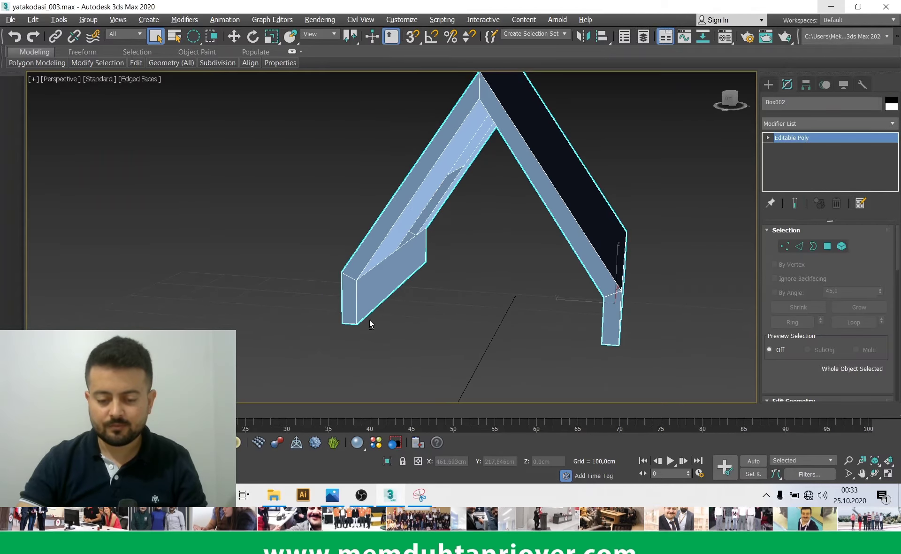
key(alt+w)
key(alt+w)
key(z)
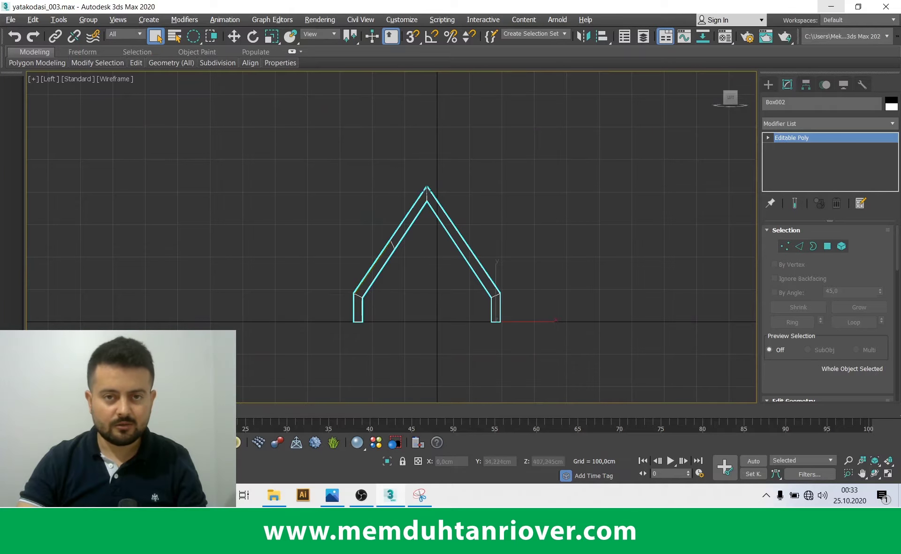
scroll(442, 309, up, 4)
click(498, 221)
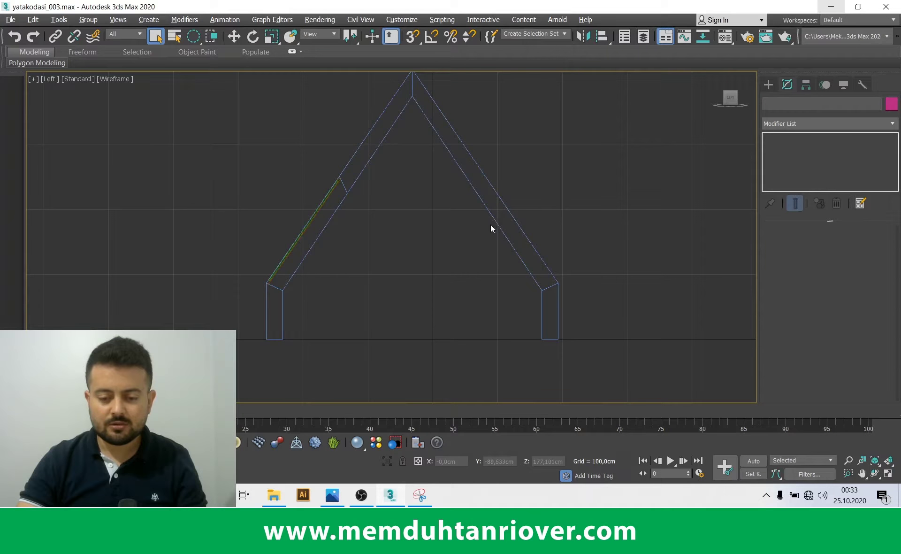
click(509, 242)
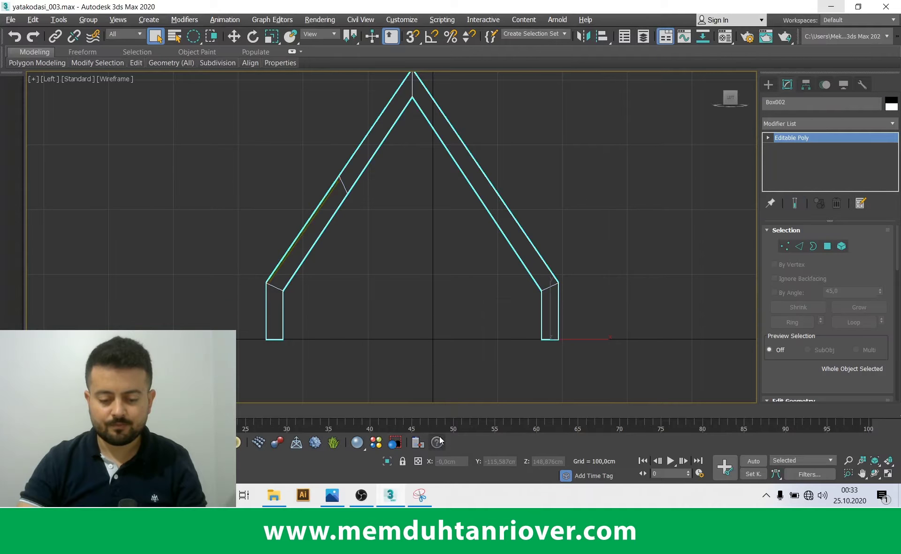
click(387, 464)
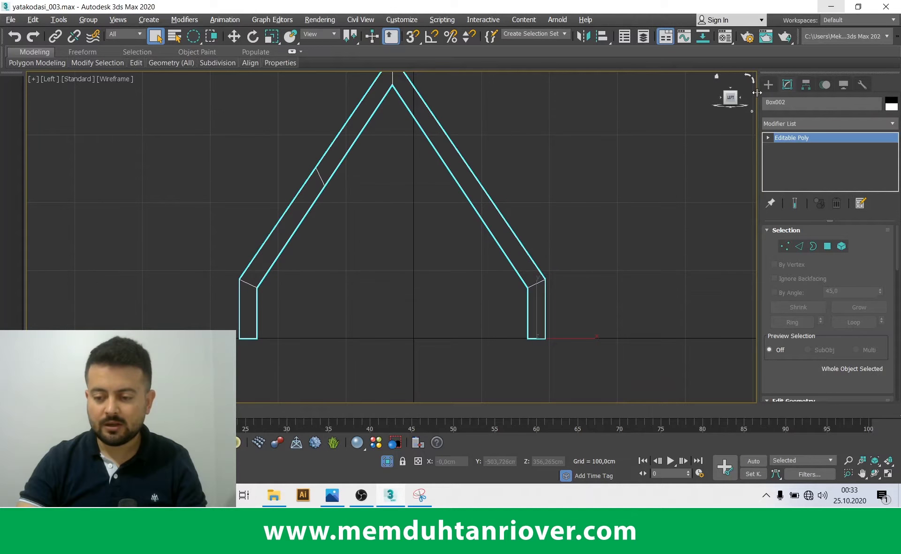
click(769, 85)
click(782, 100)
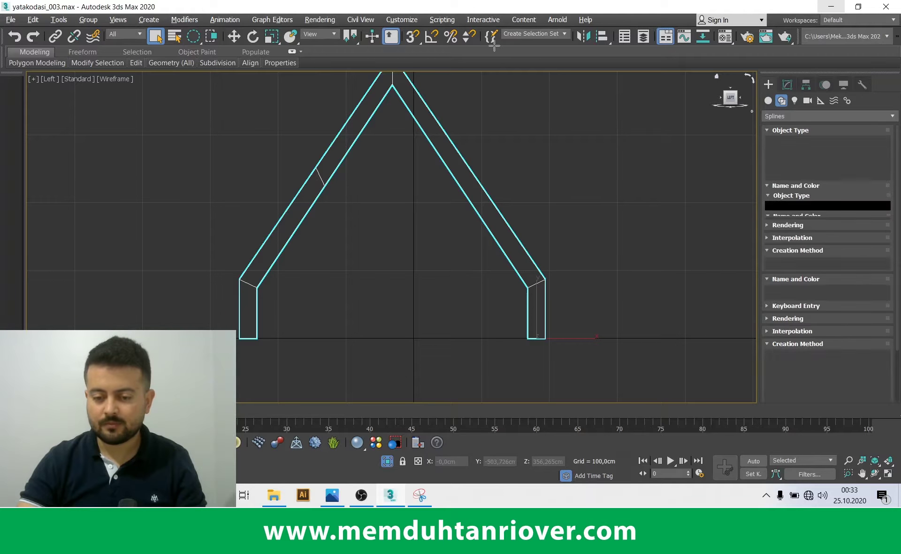
With 3D vertex snap on, trace a closed line around the inner gable outline
click(413, 36)
right_click(413, 36)
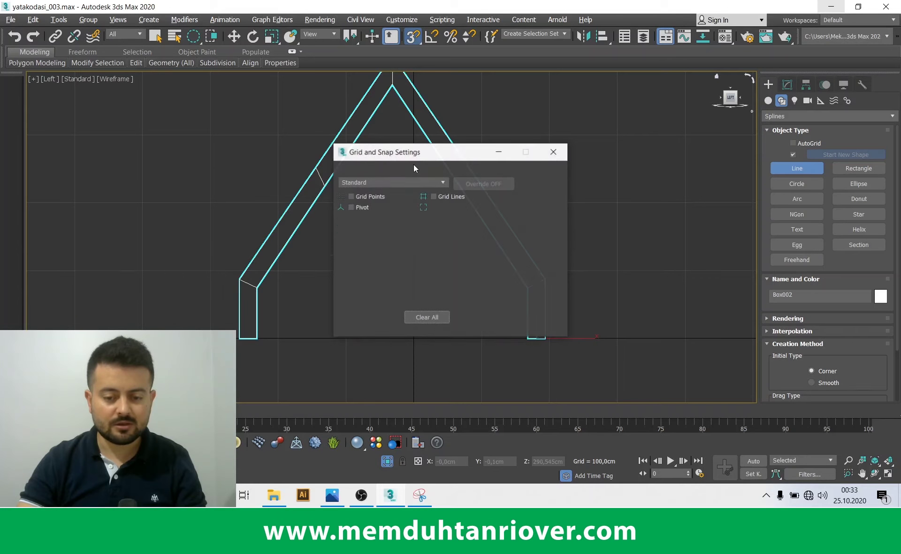
click(554, 151)
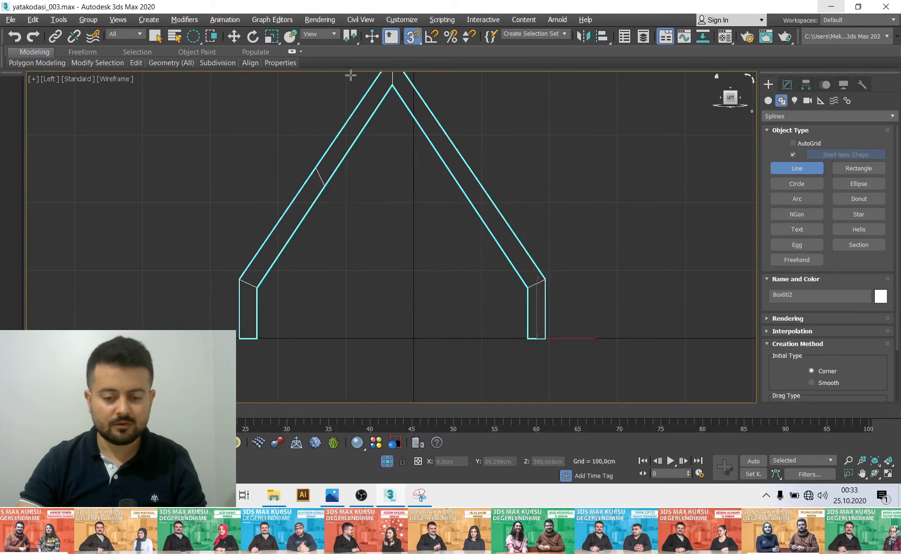
click(393, 82)
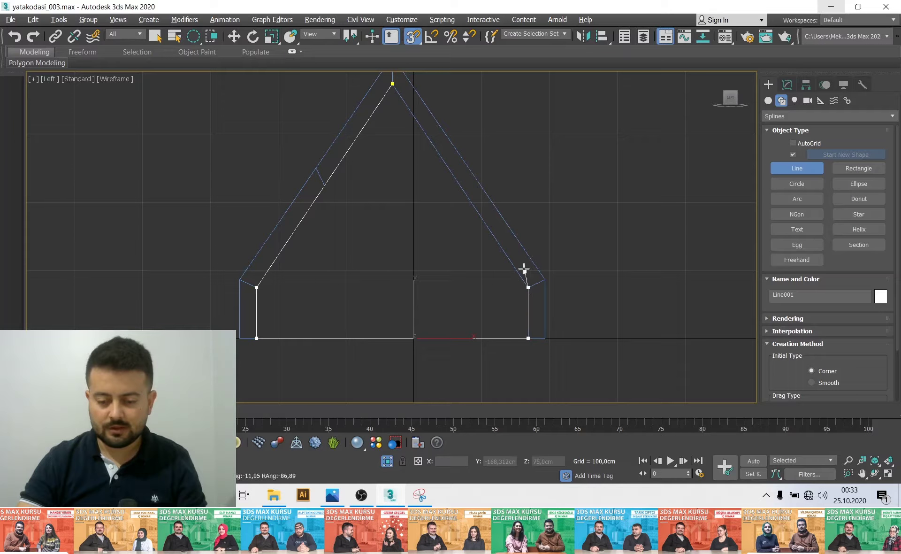
click(390, 83)
click(429, 284)
right_click(402, 240)
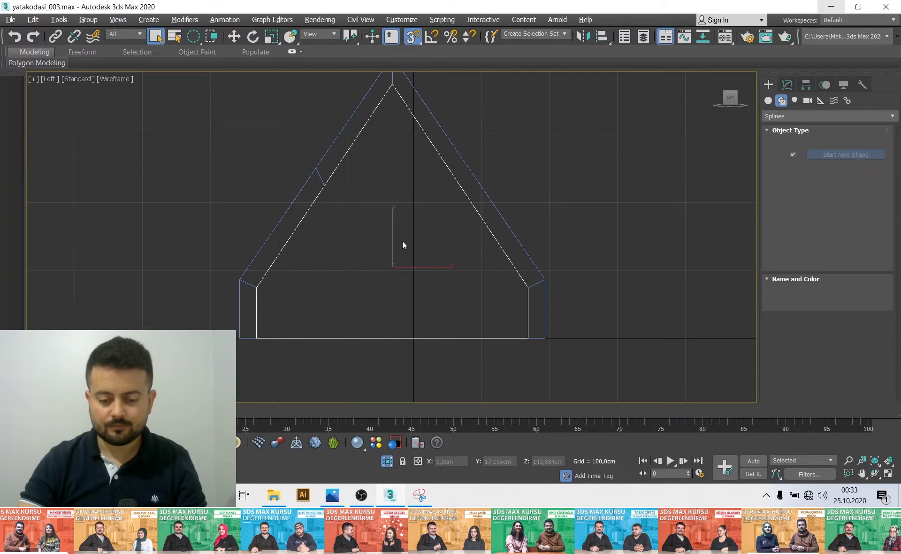
Return to the four-view layout and bring up Line001 in the Modify panel
key(alt+w)
key(alt+w)
alt+middle_drag(511, 315, 545, 246)
right_click(545, 246)
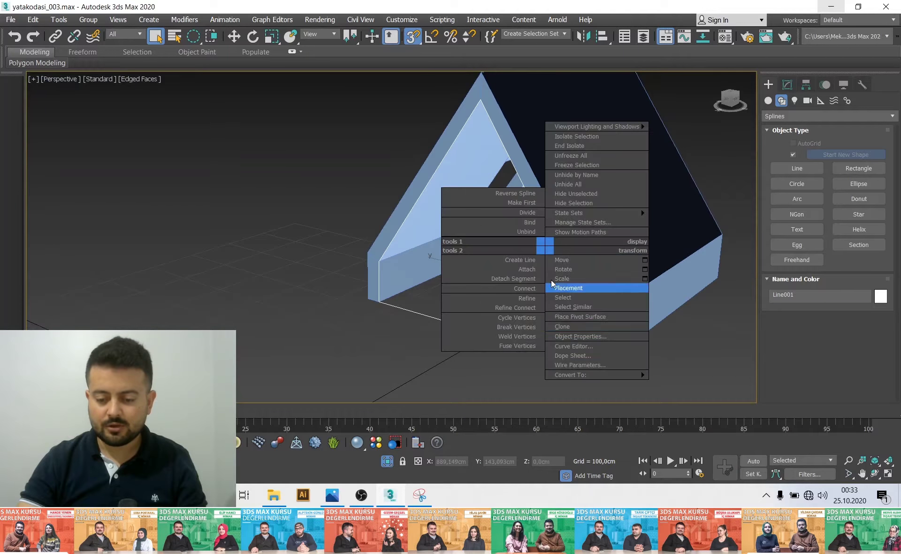
click(787, 84)
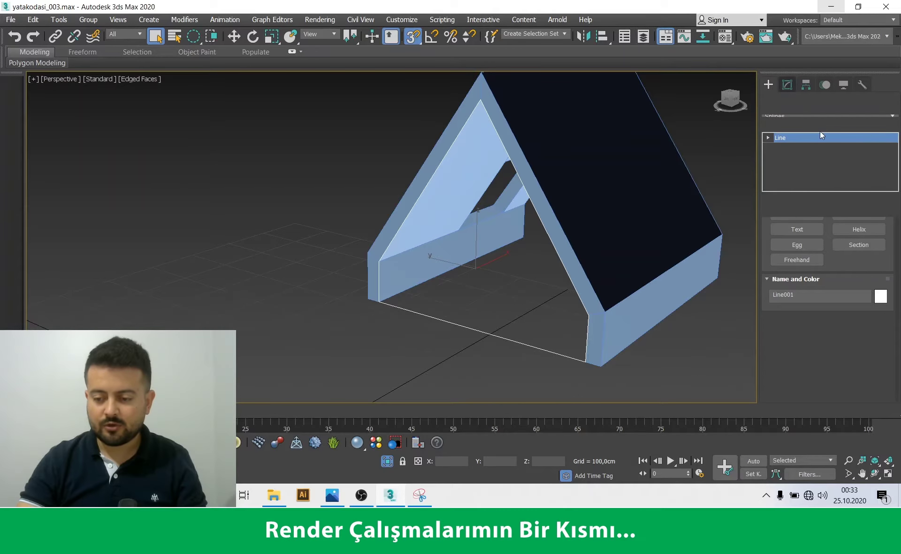
Add an Extrude modifier to the traced gable line
click(852, 123)
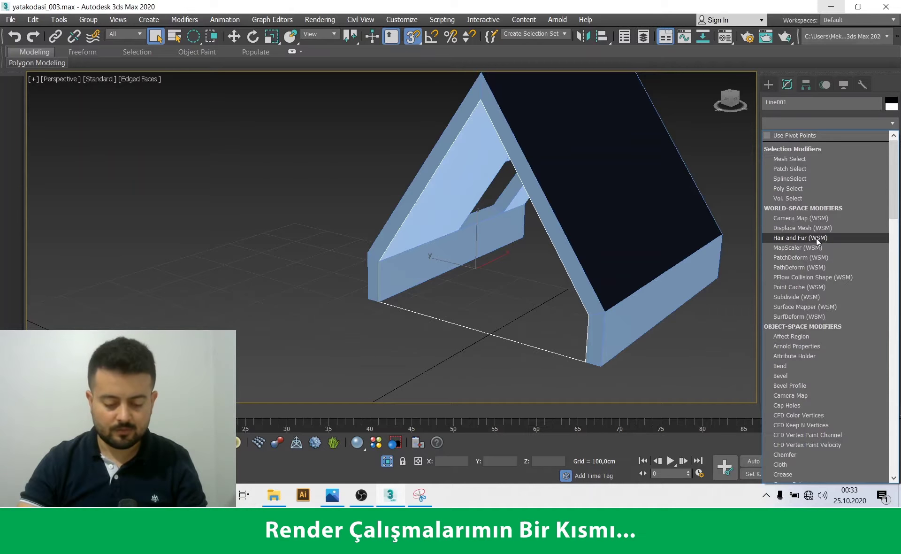
key(e)
click(795, 183)
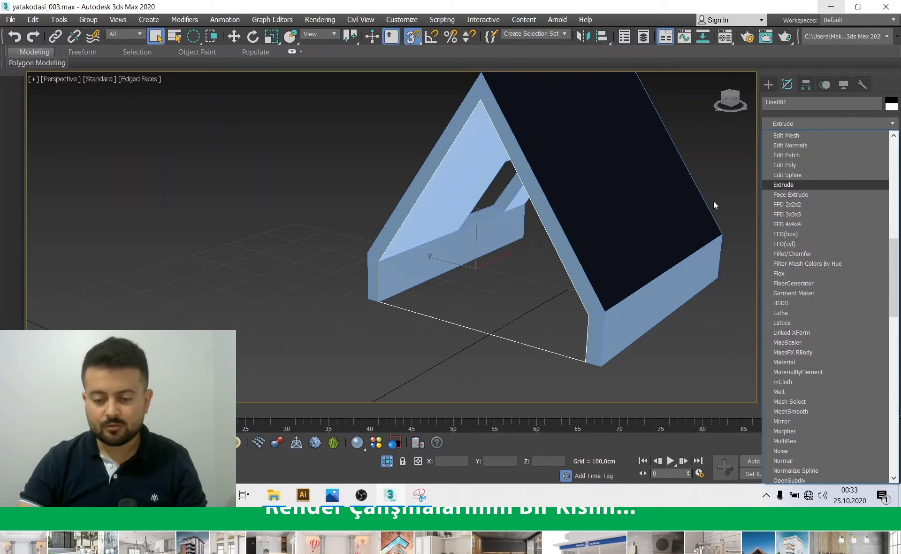
alt+middle_drag(566, 259, 600, 260)
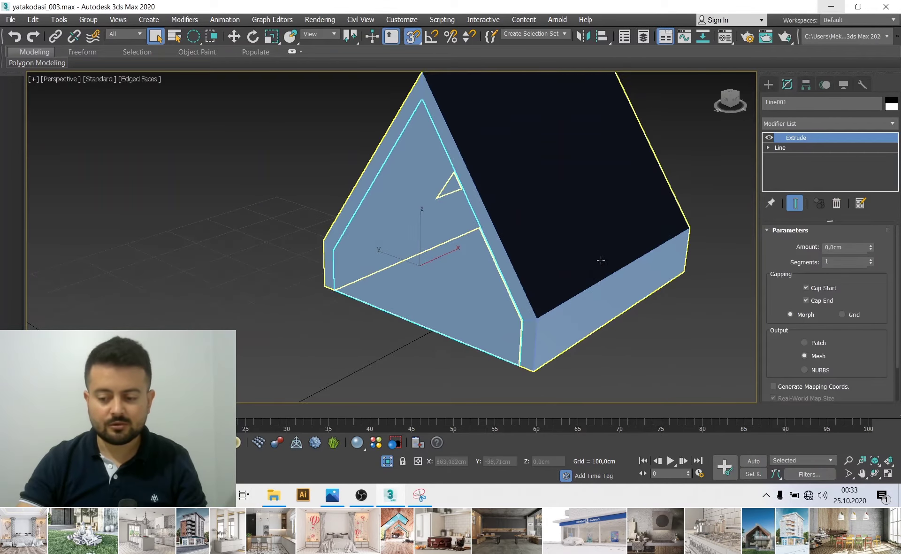
Set the Extrude amount to -20 cm so the wall extends inward
double_click(851, 249)
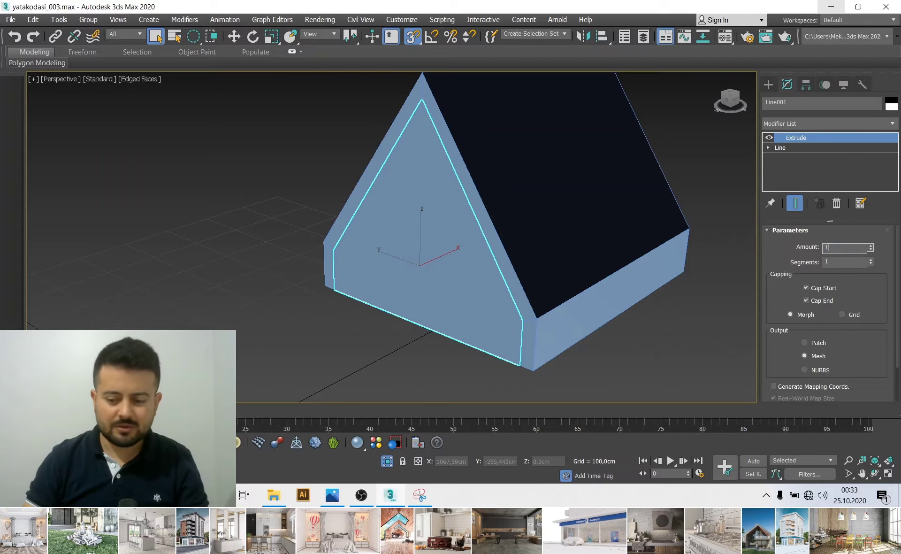
text(5)
key(Return)
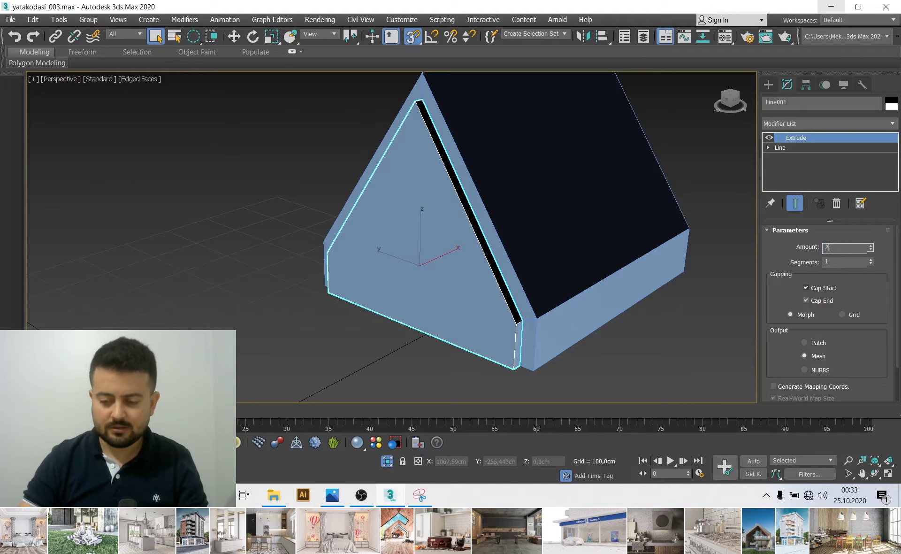
text(20)
key(Return)
alt+middle_drag(455, 261, 661, 267)
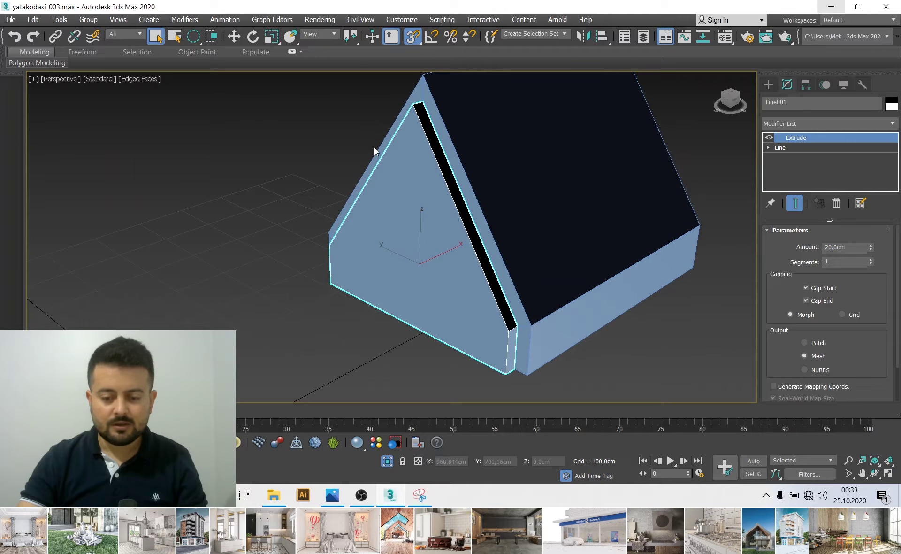
double_click(840, 247)
text(-20)
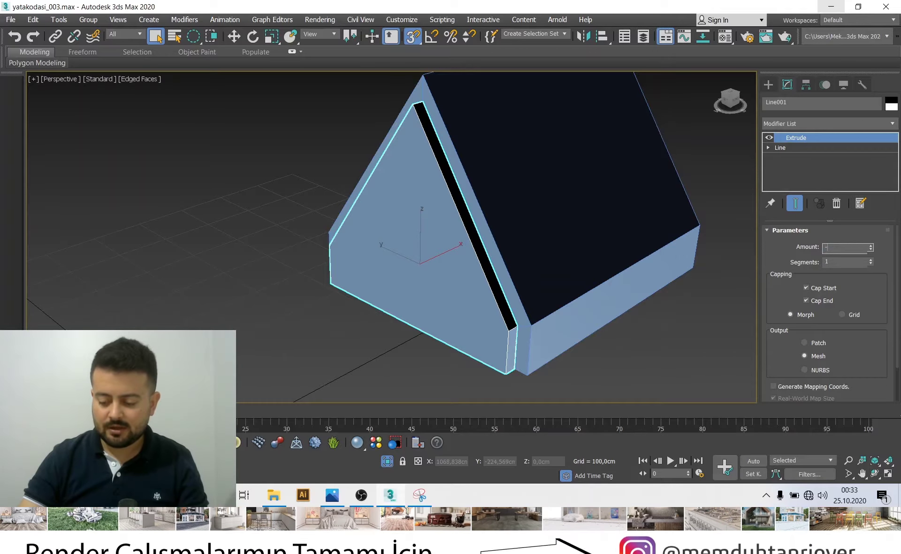
key(Return)
Orbit to the far side of the roof and select the new gable wall
alt+middle_drag(510, 181, 618, 139)
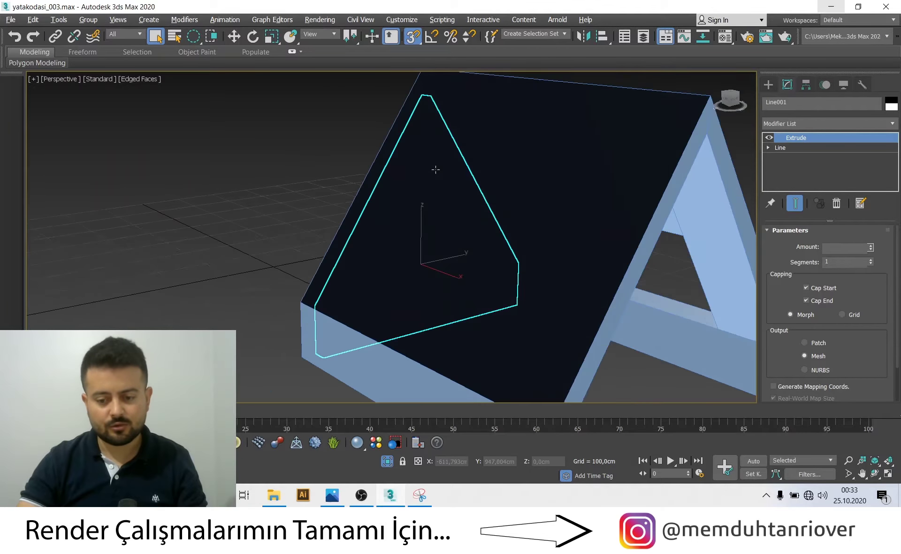
click(433, 221)
scroll(434, 221, up, 3)
scroll(434, 220, down, 3)
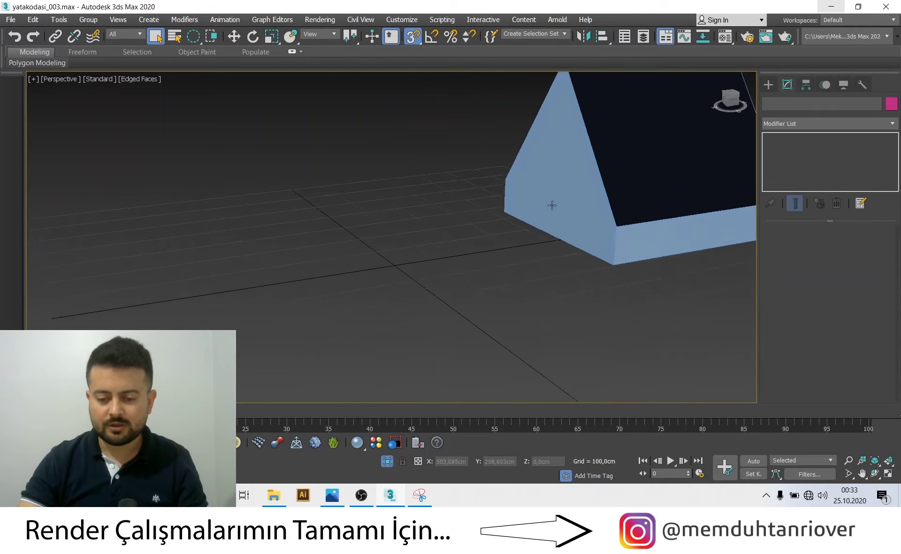
scroll(503, 215, down, 2)
click(491, 284)
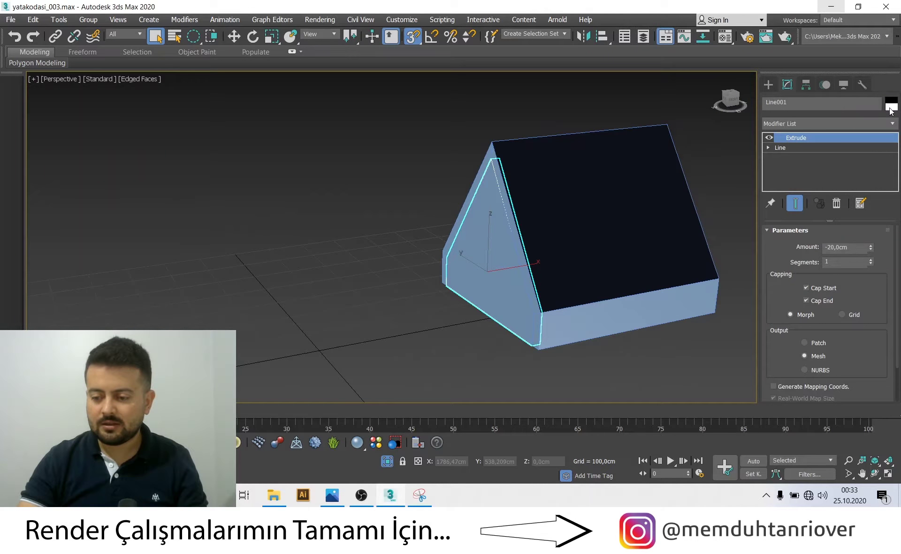
Give the gable wall a blue object colour
click(512, 242)
click(527, 323)
click(388, 306)
mouse_move(389, 306)
alt+middle_down()
mouse_move(288, 278)
mouse_move(346, 287)
alt+middle_up()
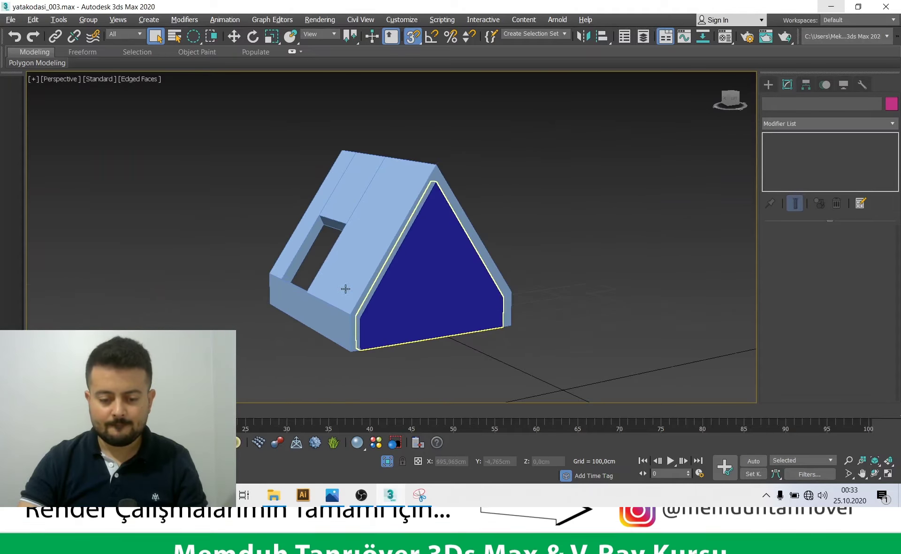
scroll(432, 305, up, 3)
mouse_move(432, 305)
alt+middle_down()
mouse_move(414, 242)
mouse_move(333, 247)
alt+middle_up()
key(ctrl+z)
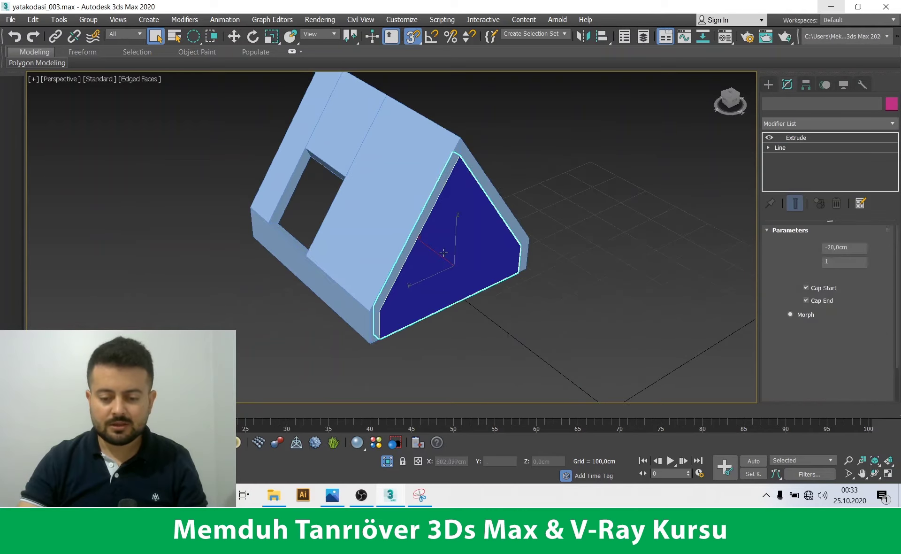
scroll(292, 247, up, 2)
Shift-move a copy of the gable wall out to the left as Line002
key(alt+w)
key(alt+w)
scroll(287, 192, down, 3)
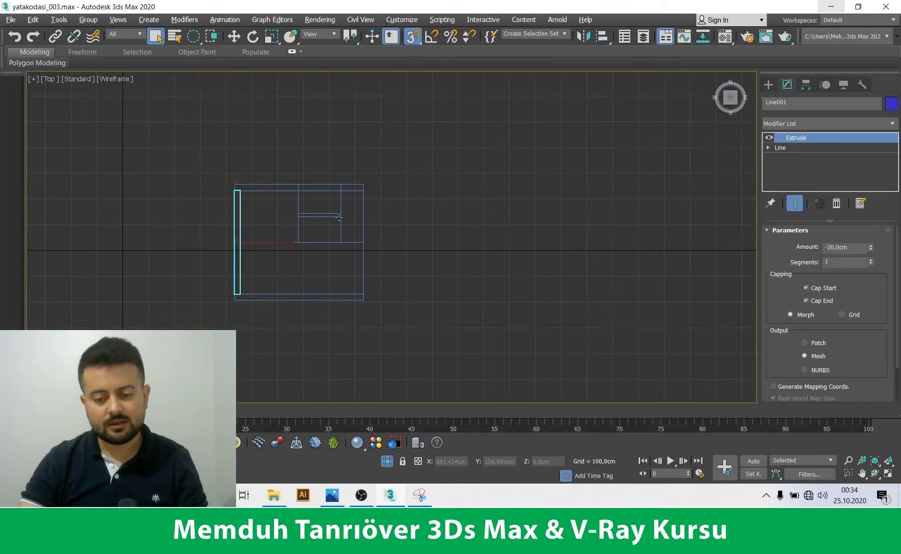
key(alt+w)
right_click(445, 322)
key(alt+w)
key(w)
alt+middle_drag(447, 314, 412, 259)
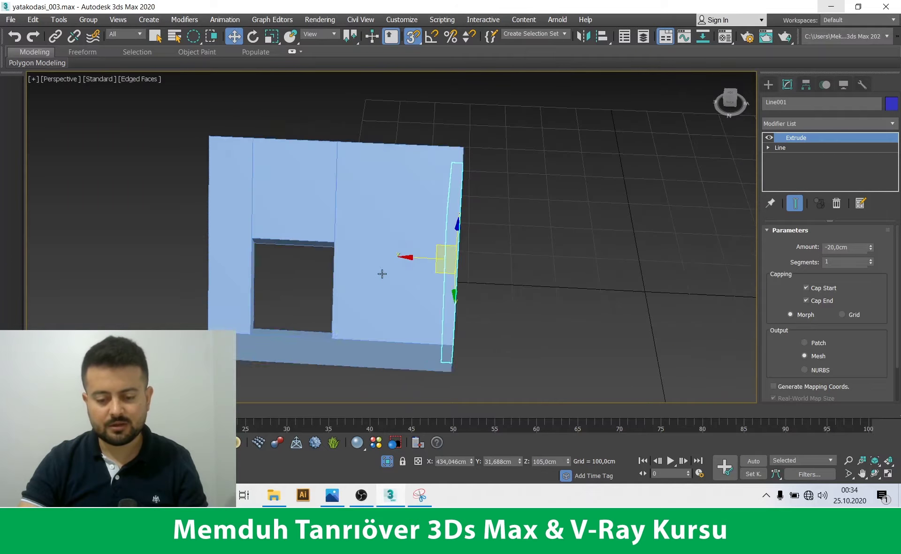
shift+drag(412, 257, 97, 244)
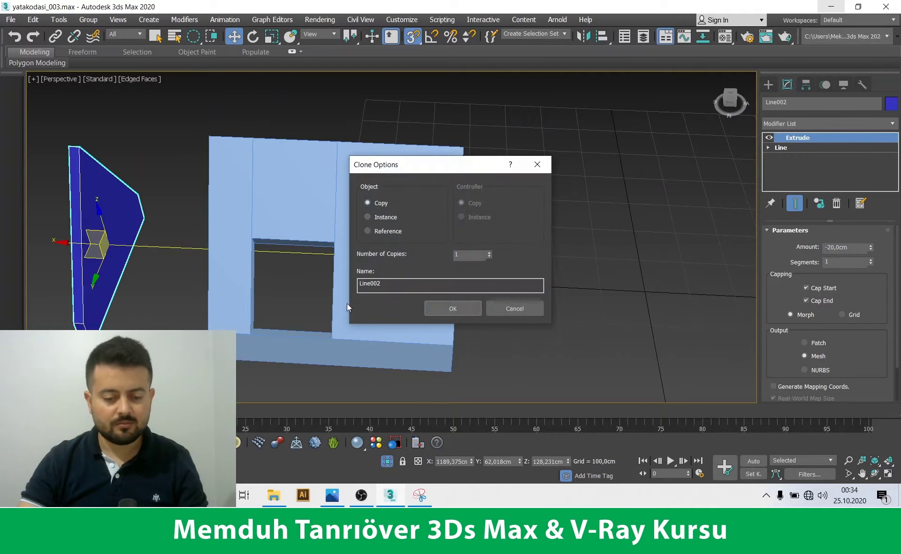
click(453, 308)
Snap Line002 onto the house's opposite gable end and select the house frame Box002
mouse_move(71, 169)
alt+middle_down()
mouse_move(120, 165)
mouse_move(75, 141)
alt+middle_up()
click(72, 142)
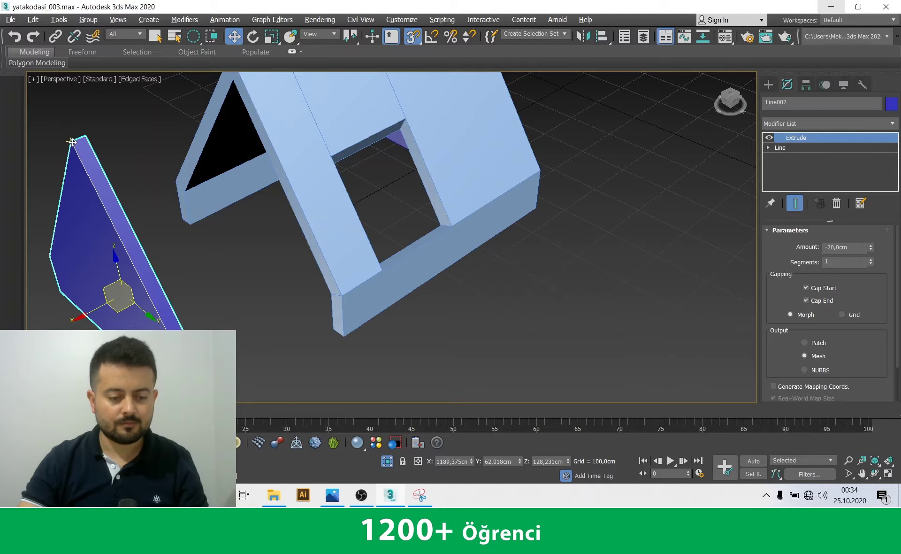
scroll(73, 142, down, 4)
drag(73, 141, 162, 171)
mouse_move(163, 172)
alt+middle_down()
mouse_move(143, 233)
mouse_move(237, 257)
alt+middle_up()
scroll(144, 233, up, 3)
scroll(233, 252, up, 2)
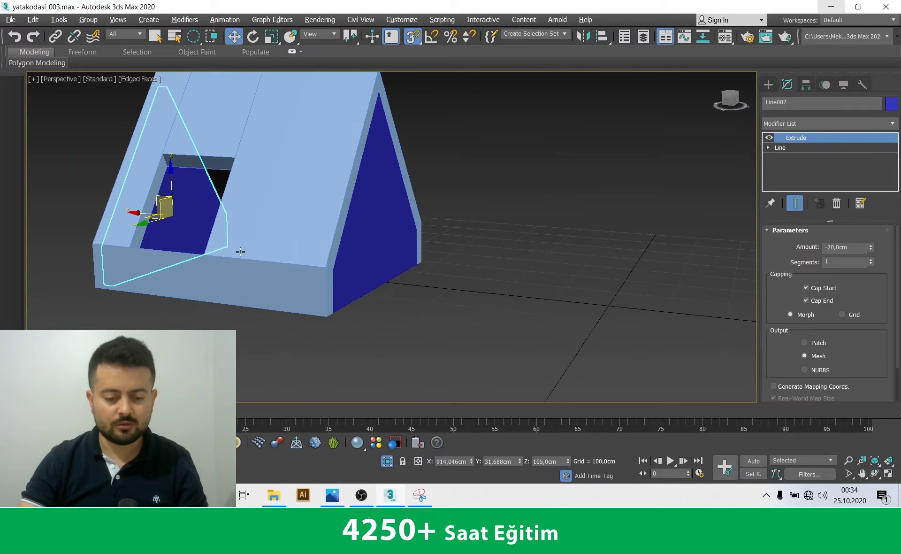
key(q)
click(277, 262)
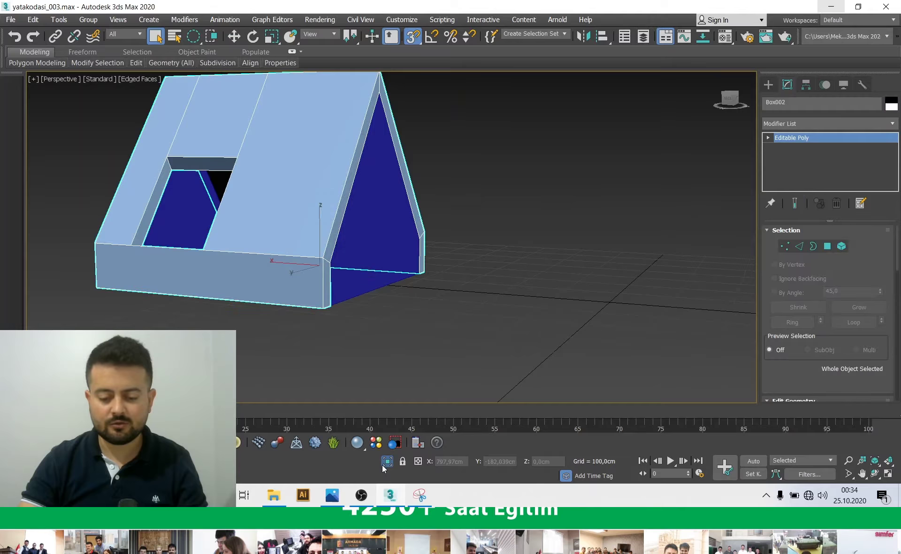
Isolate the house frame and draw a 450 × 500 cm floor plane in Top view
click(383, 463)
scroll(353, 296, up, 3)
alt+middle_drag(328, 235, 353, 299)
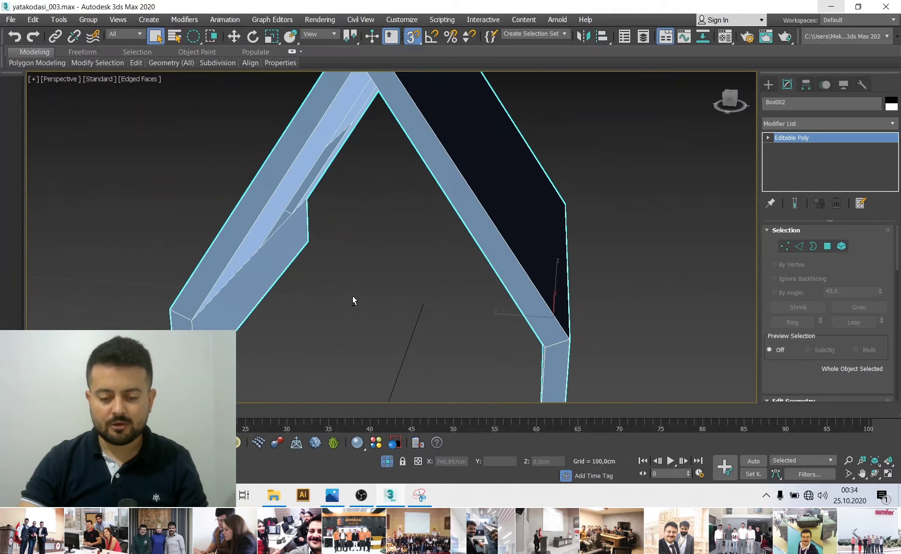
key(t)
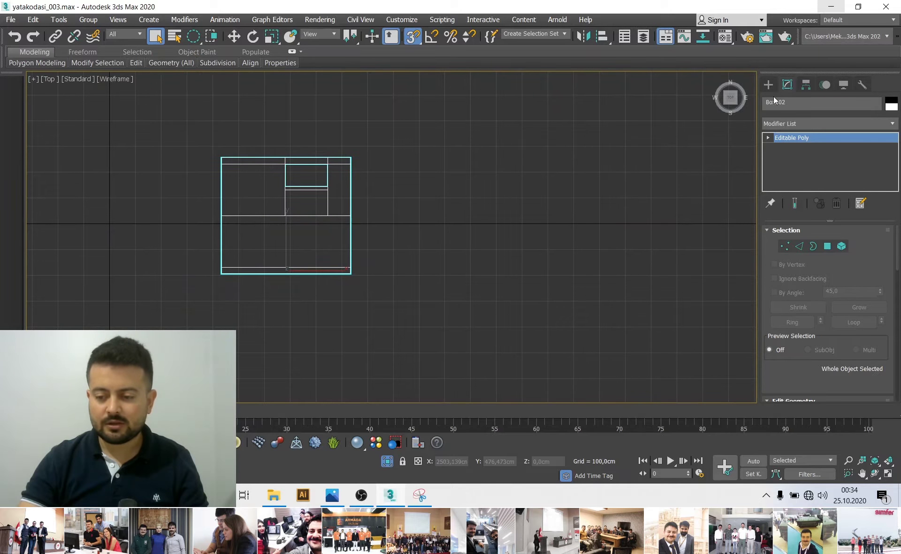
click(769, 84)
click(781, 100)
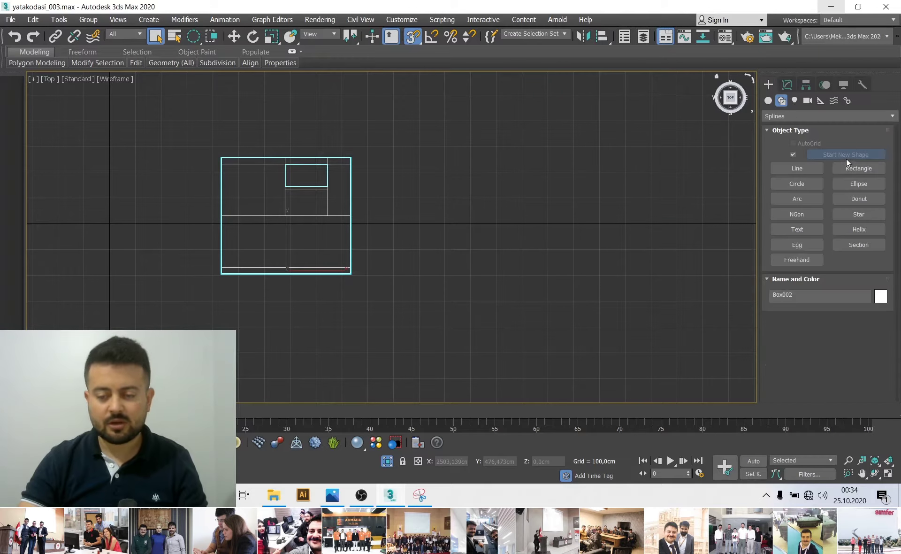
click(768, 101)
click(858, 218)
scroll(269, 189, up, 4)
middle_drag(269, 190, 288, 161)
scroll(288, 161, down, 2)
drag(234, 118, 419, 285)
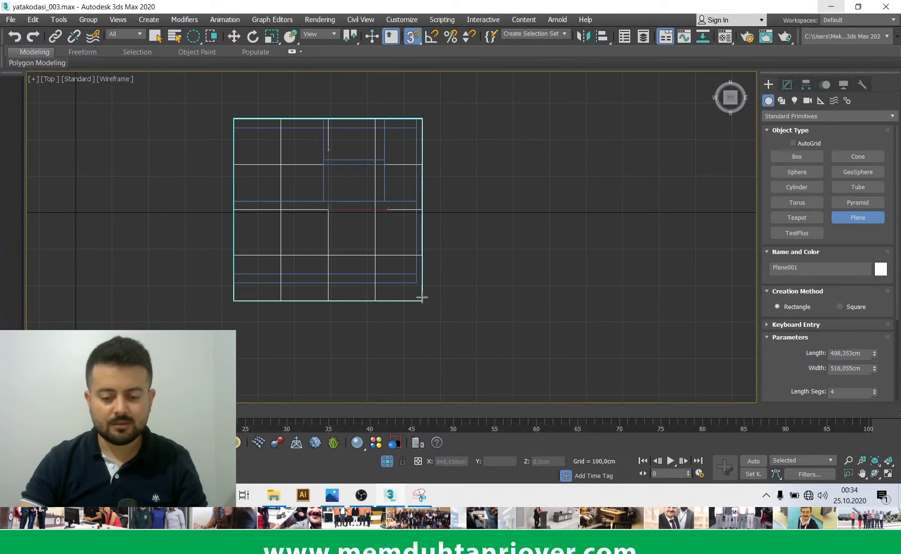
Move the floor plane with vertex snapping to the house's base level
key(alt+w)
key(alt+w)
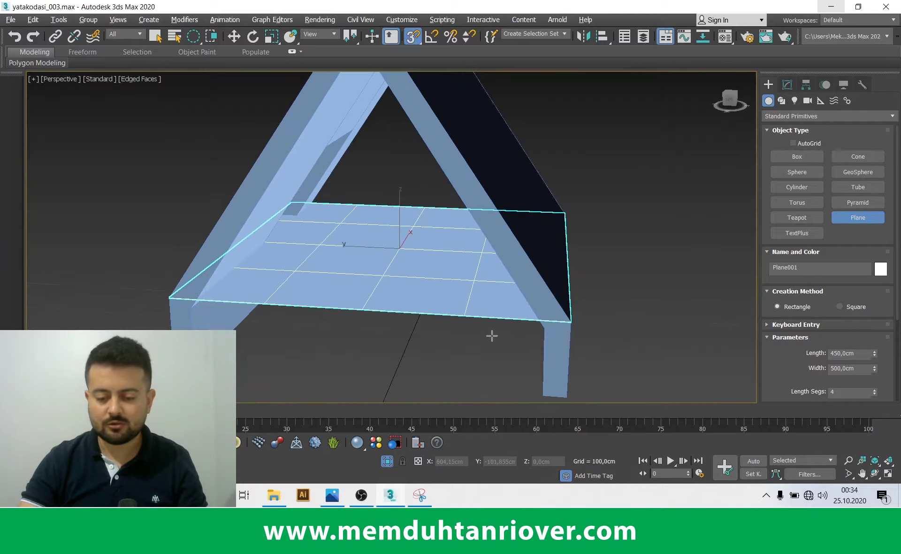
key(w)
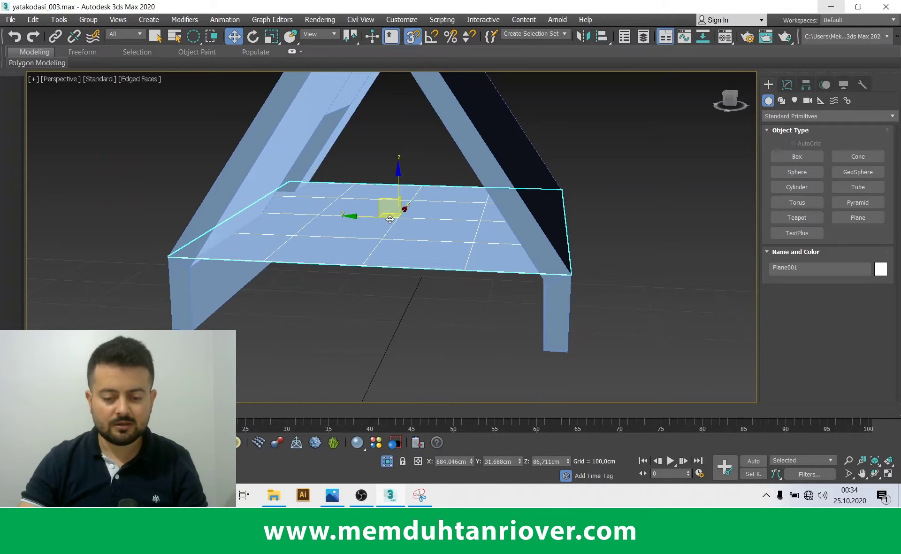
drag(247, 265, 435, 291)
scroll(435, 291, up, 2)
mouse_move(483, 312)
mouse_down()
mouse_move(495, 230)
mouse_move(483, 232)
mouse_move(558, 391)
mouse_up()
middle_drag(559, 397, 539, 386)
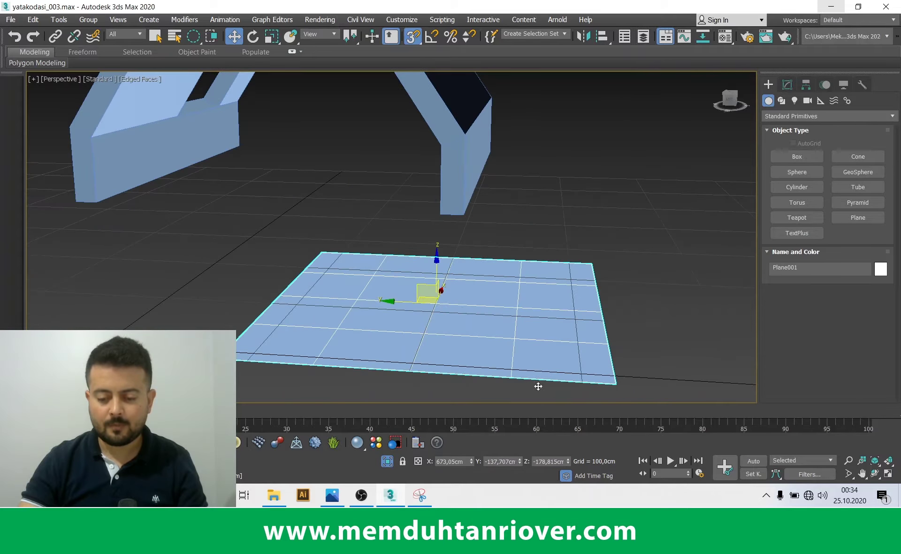
drag(615, 384, 468, 228)
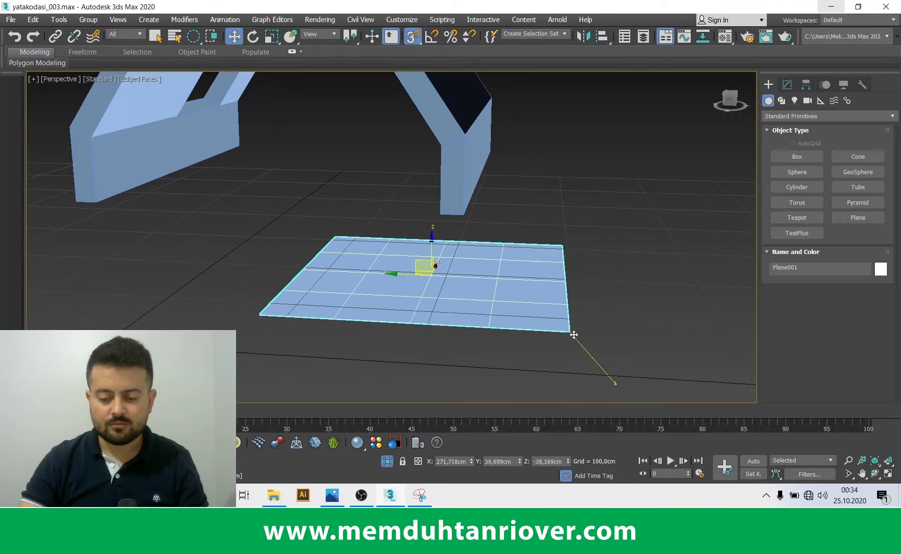
scroll(272, 263, down, 3)
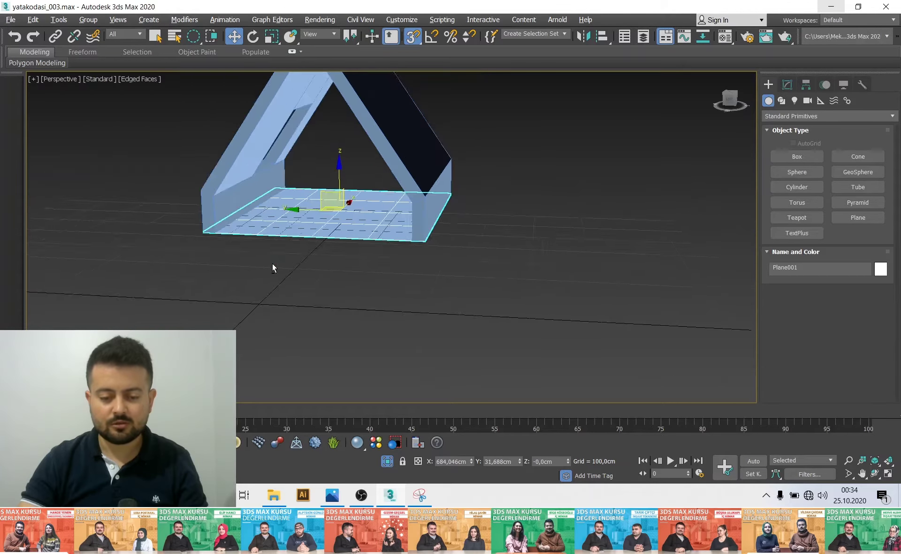
mouse_move(272, 264)
alt+middle_down()
mouse_move(465, 299)
mouse_move(483, 444)
alt+middle_up()
key(q)
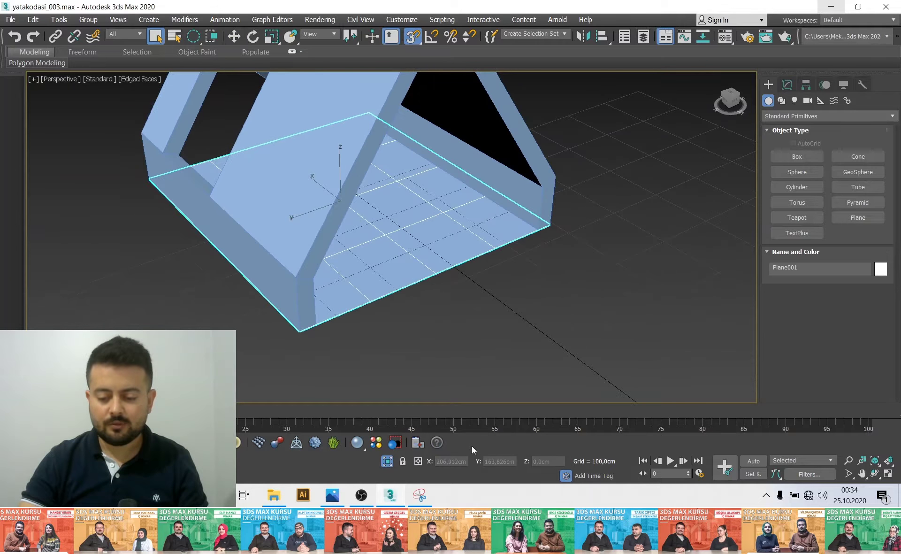
Select the blue gable wall Line002 and open the attic reference render
mouse_move(389, 462)
alt+middle_down()
mouse_move(392, 362)
mouse_move(488, 359)
alt+middle_up()
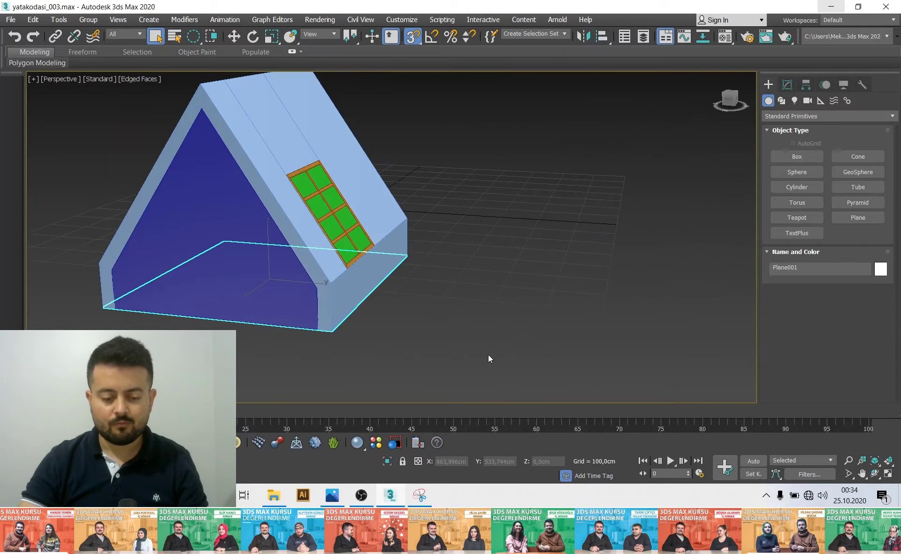
click(374, 314)
click(321, 310)
mouse_move(321, 310)
alt+middle_down()
mouse_move(258, 316)
mouse_move(323, 479)
alt+middle_up()
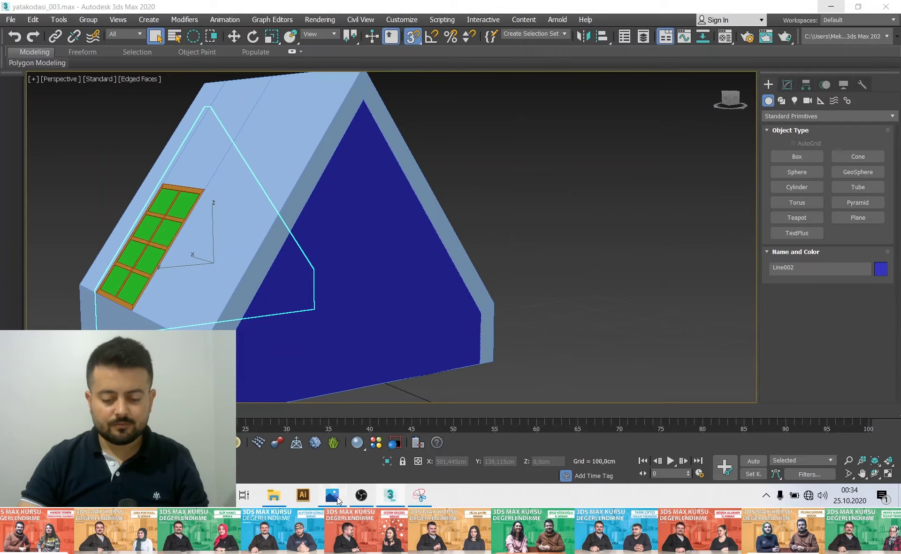
click(338, 499)
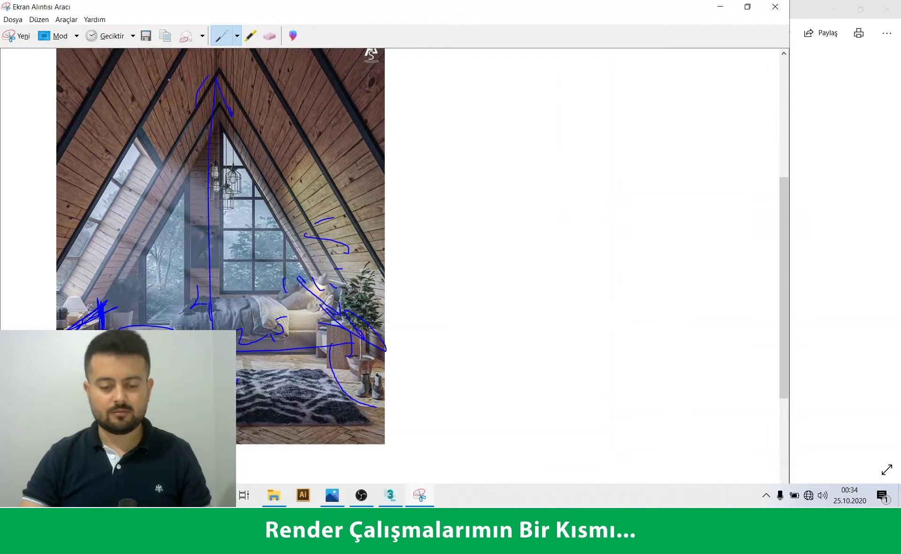
Snip the A-frame attic render in Snipping Tool, maximize the snip, and return to 3ds Max
click(17, 36)
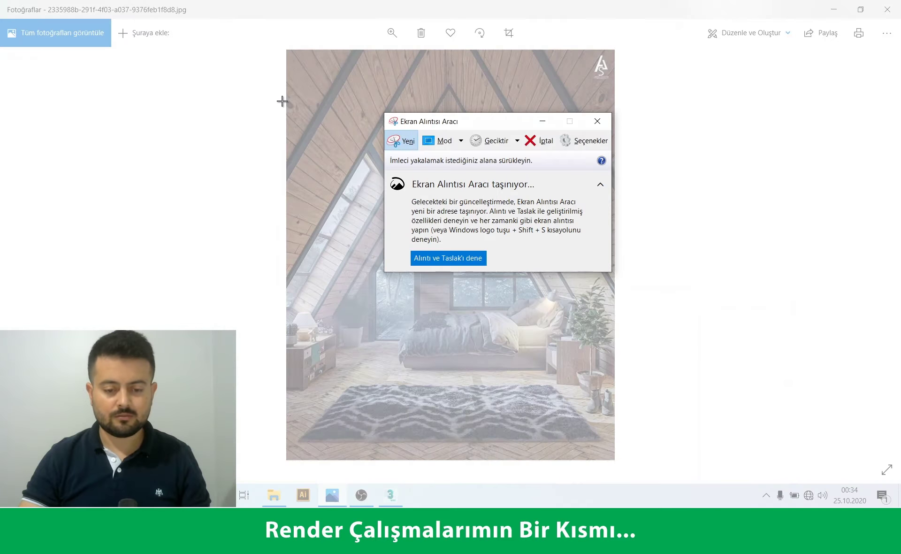
drag(281, 52, 647, 468)
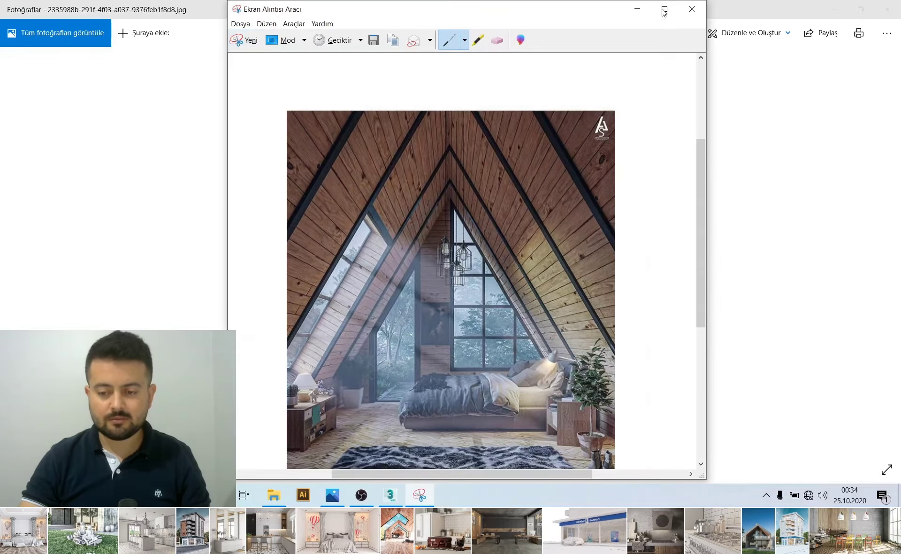
click(665, 11)
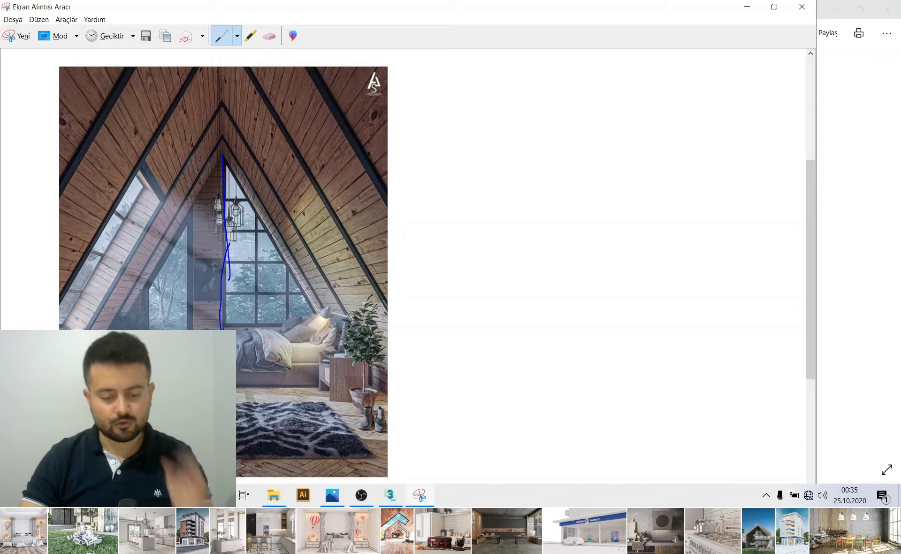
click(390, 496)
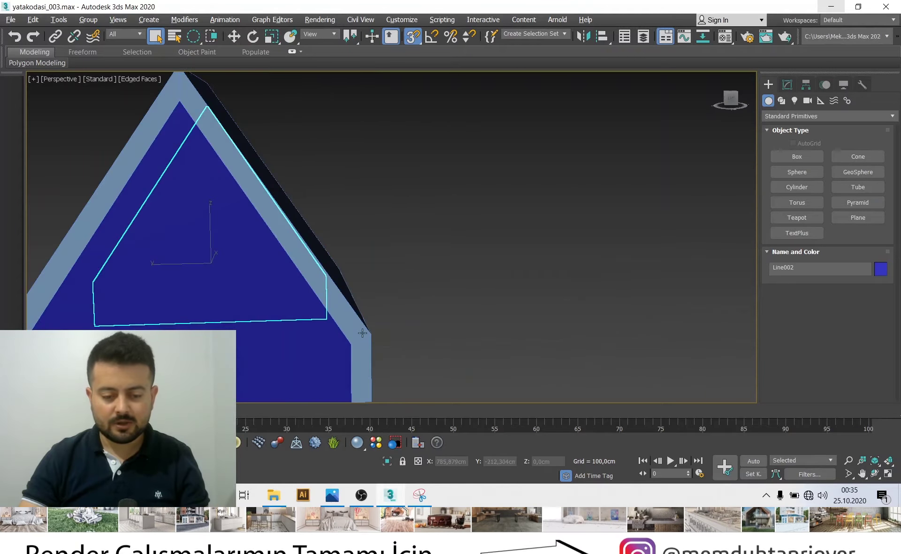
Isolate Line002 in a maximized side view and convert it to an Editable Poly
click(387, 461)
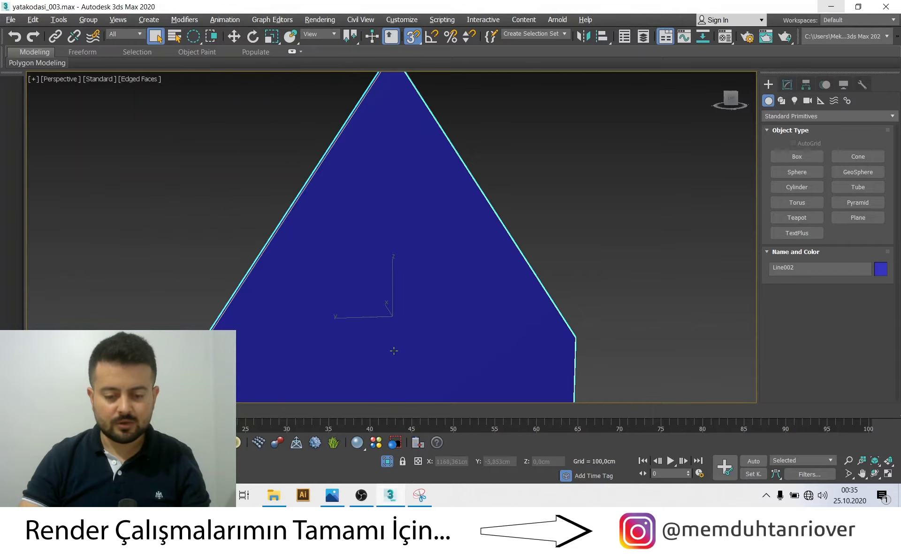
key(z)
key(alt+w)
key(alt+w)
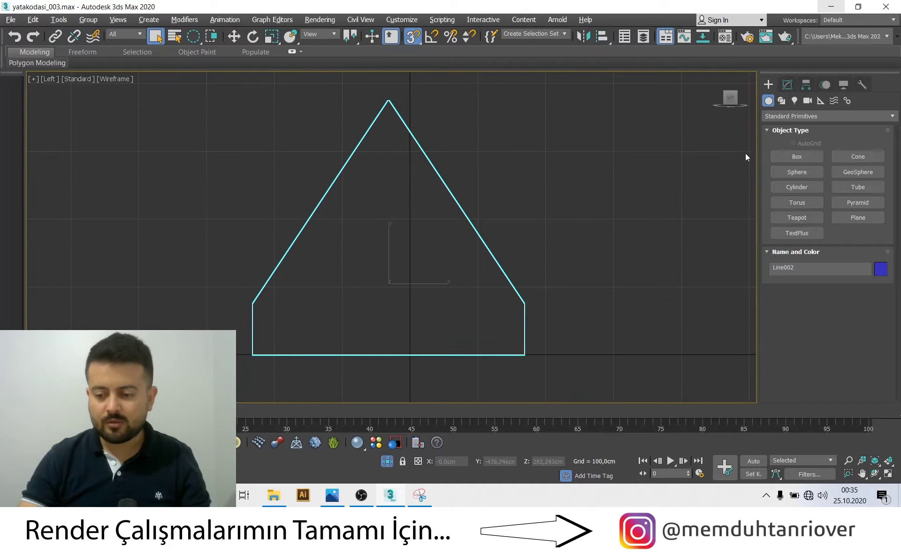
click(788, 85)
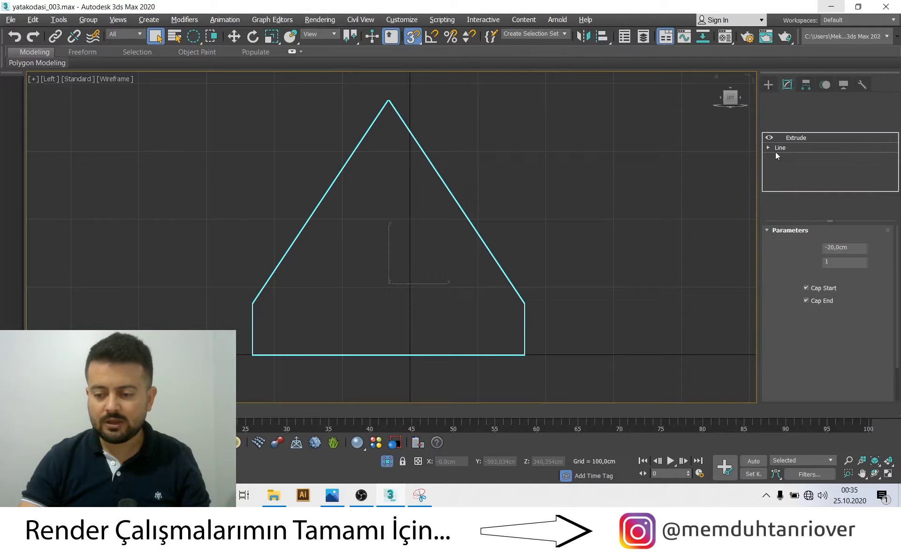
right_click(424, 215)
click(562, 351)
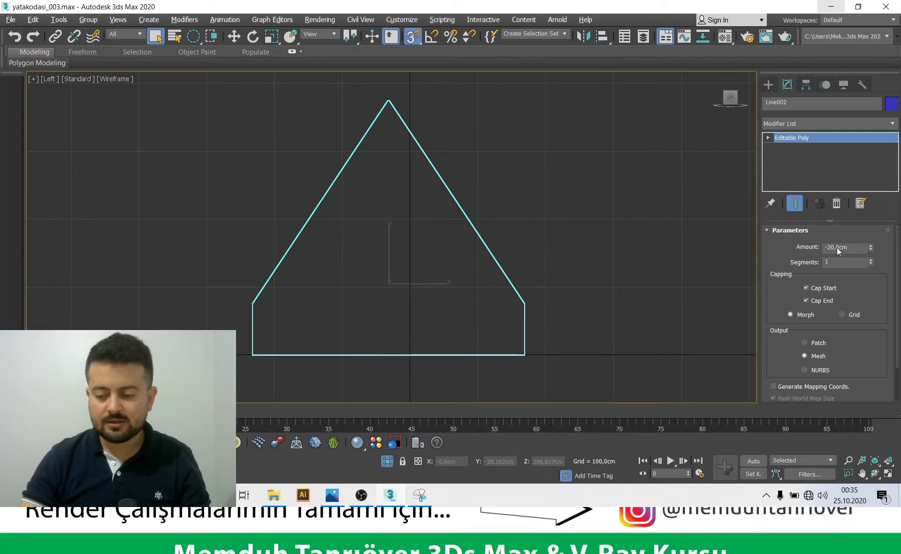
In Edge mode, select the gable wall's two bottom edges
click(800, 245)
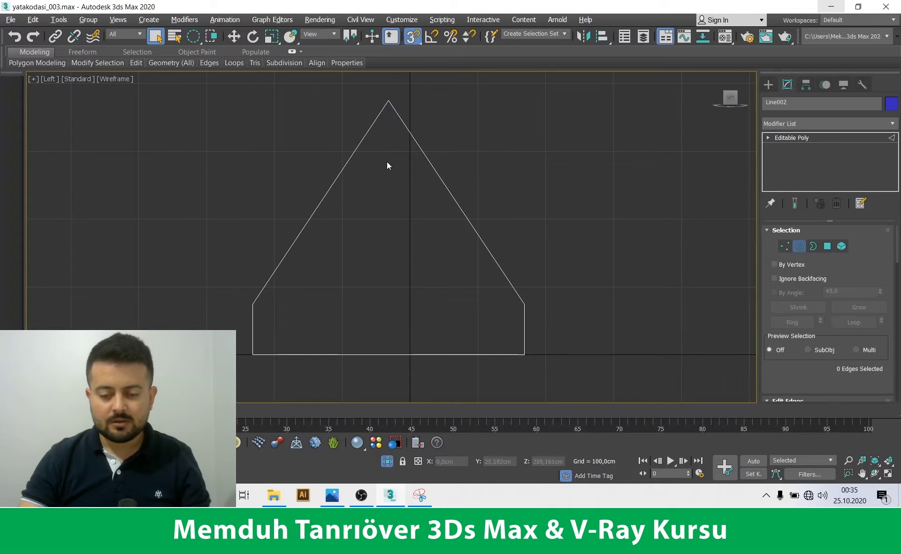
key(1)
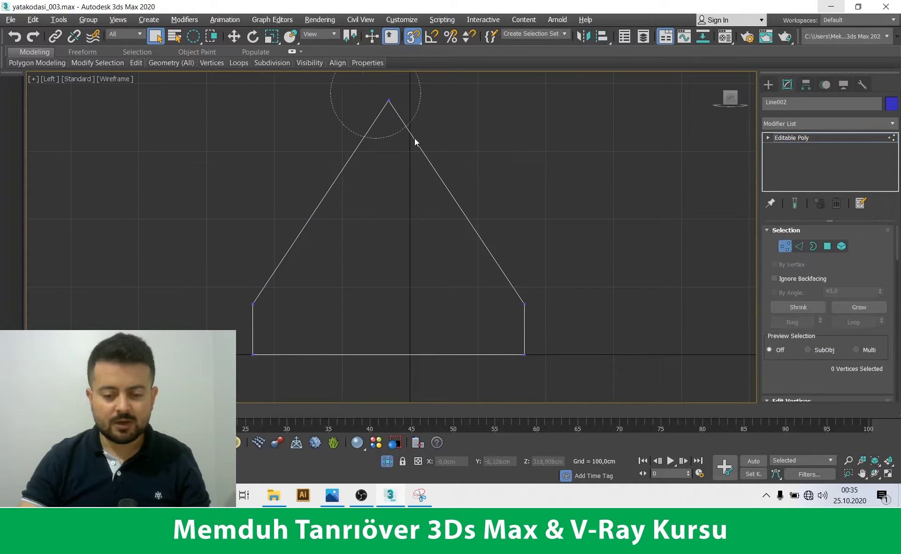
middle_drag(393, 120, 389, 141)
key(w)
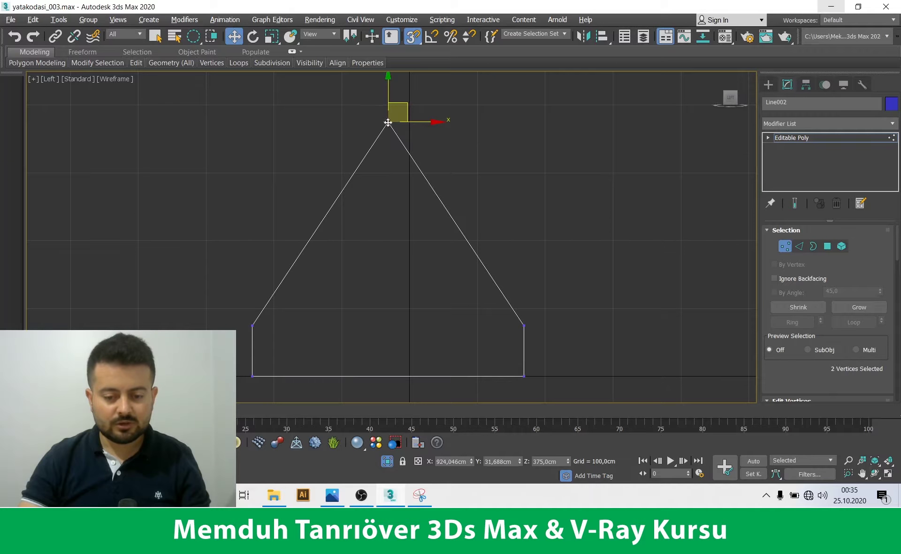
middle_drag(374, 270, 365, 219)
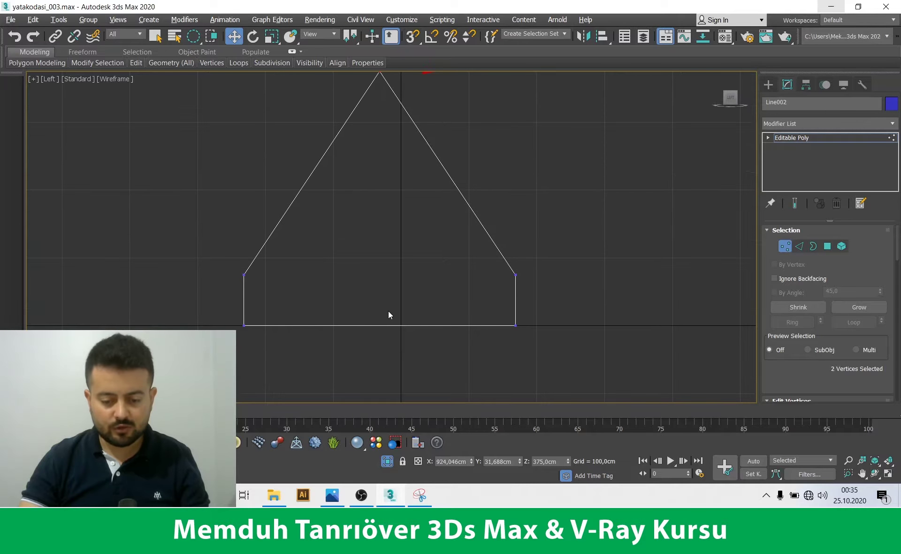
click(800, 247)
drag(465, 302, 383, 354)
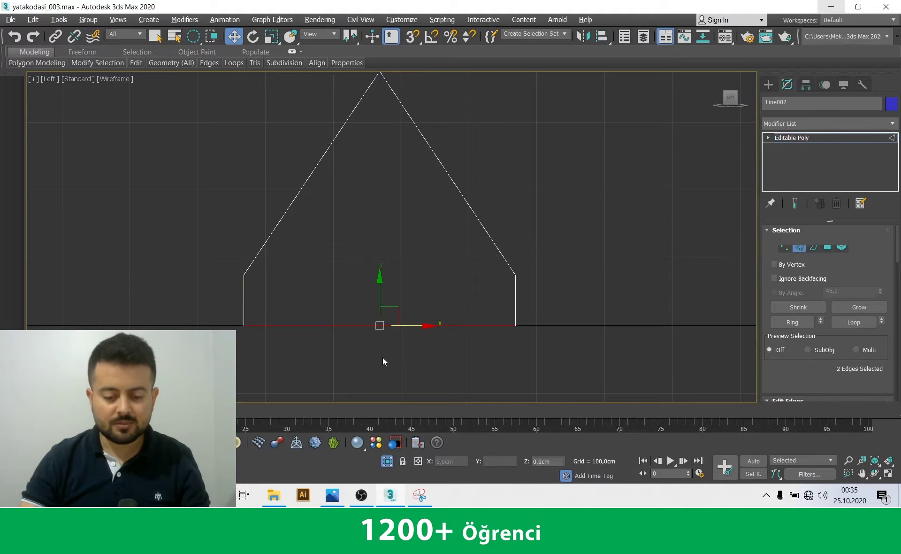
Connect the two selected bottom edges of the gable wall with a new edge
key(q)
key(alt+w)
key(alt+w)
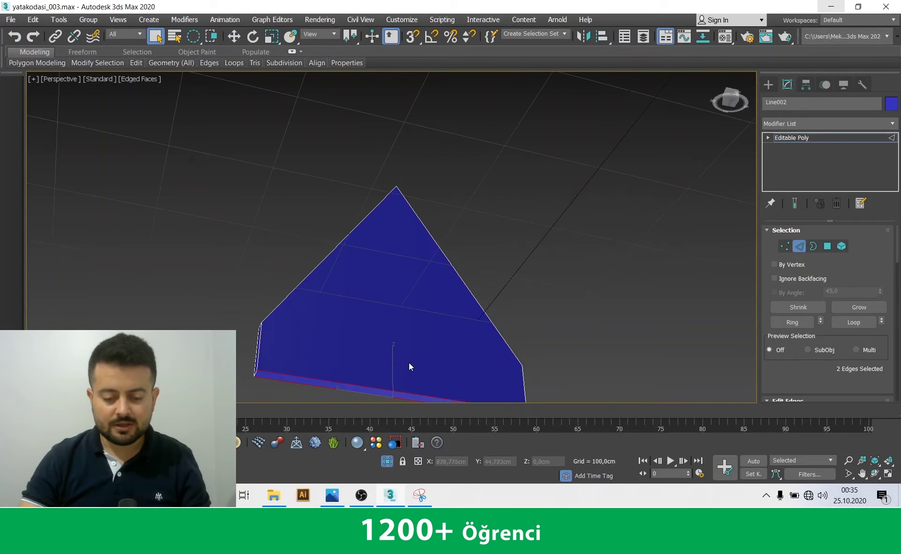
alt+middle_drag(431, 364, 309, 317)
scroll(514, 334, up, 5)
scroll(819, 390, down, 2)
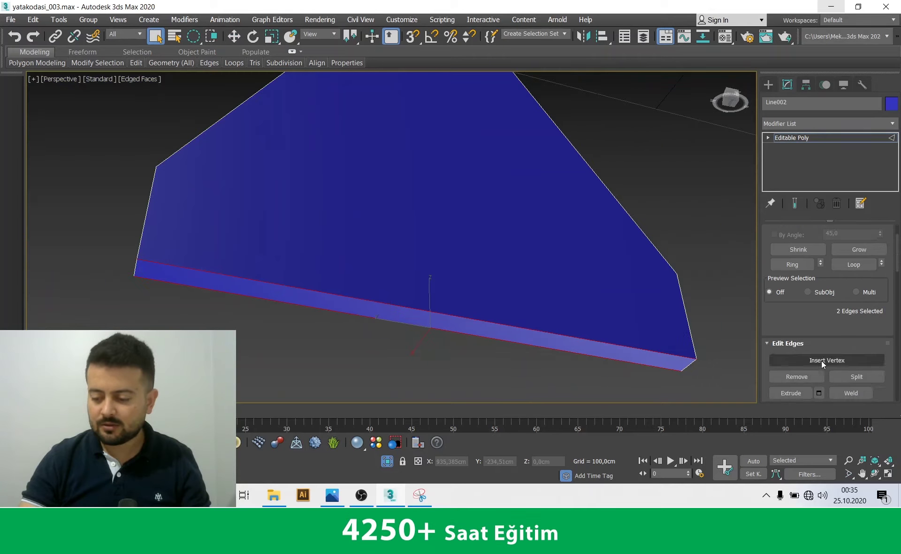
scroll(822, 361, down, 1)
click(880, 397)
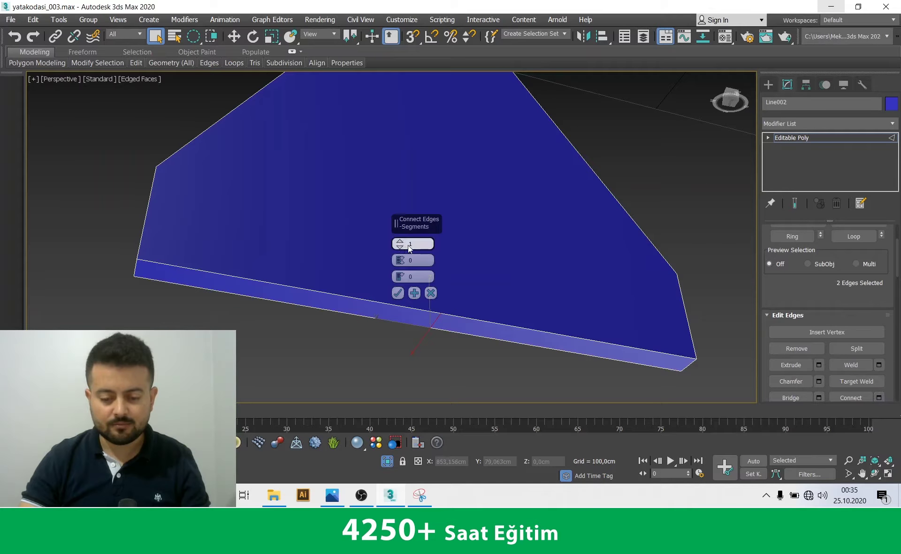
click(399, 294)
Join the apex and bottom-middle vertices with a vertical edge in the side view
key(alt+w)
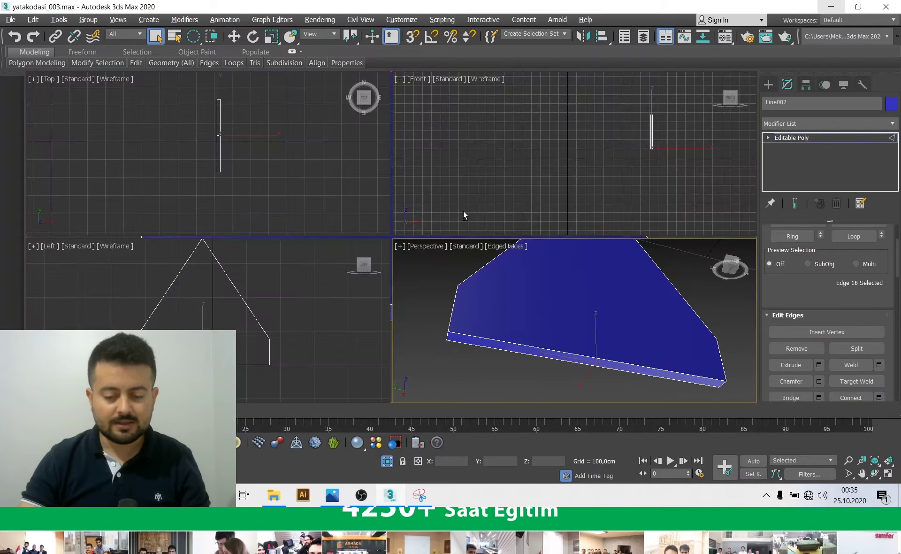
key(alt+w)
middle_drag(300, 322, 301, 344)
scroll(770, 338, up, 3)
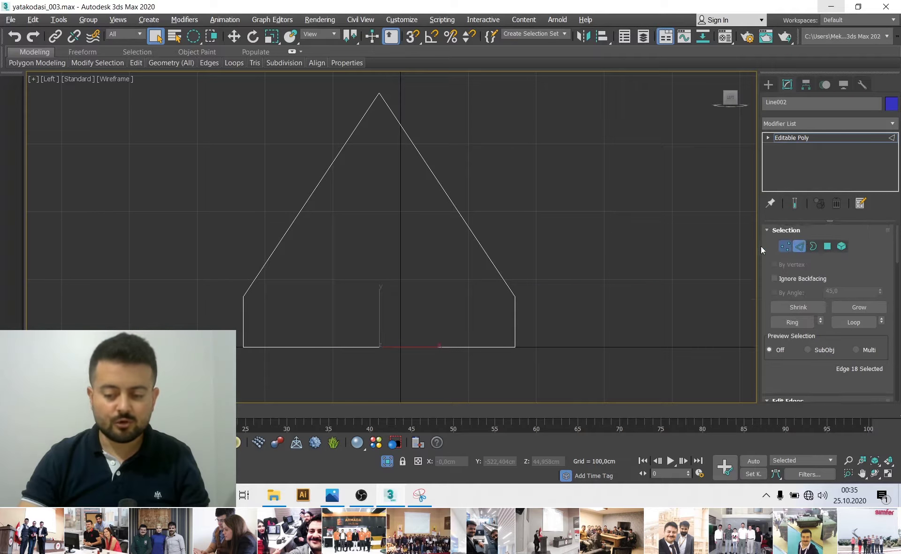
key(1)
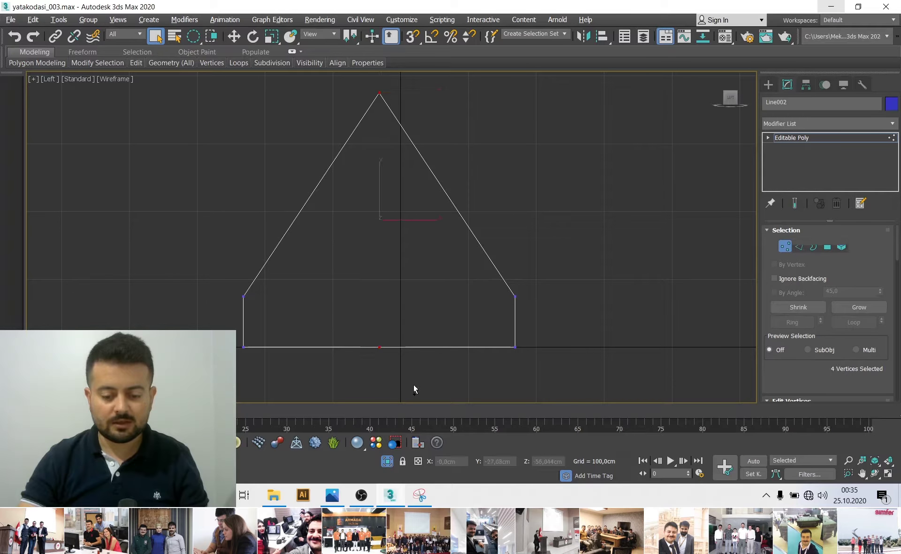
scroll(803, 364, down, 2)
scroll(825, 348, down, 2)
click(826, 372)
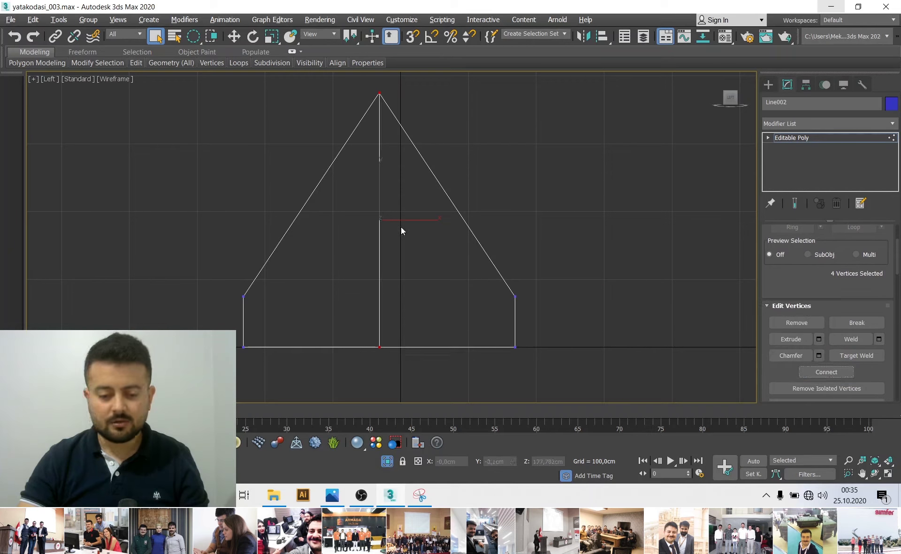
Review the split wall in perspective and side views, then show the annotated reference image
key(alt+w)
key(alt+w)
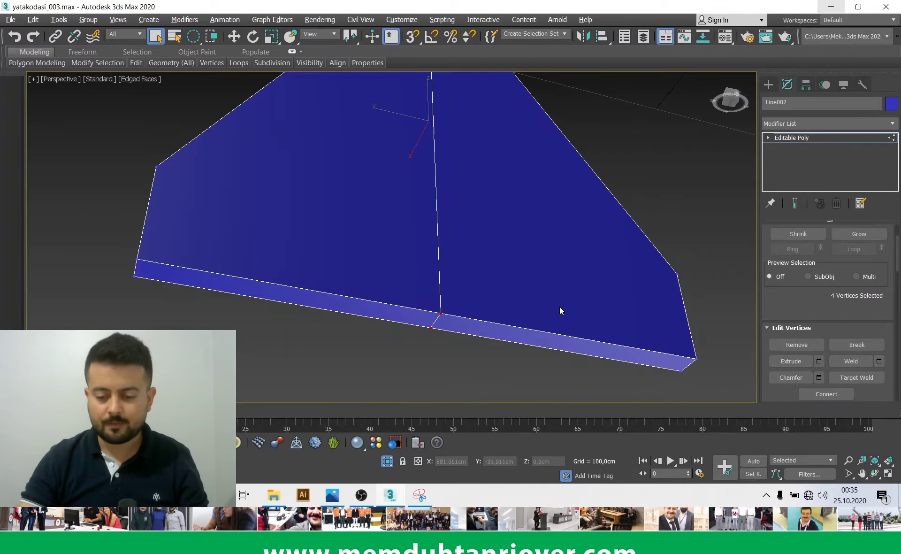
key(alt+w)
right_click(251, 292)
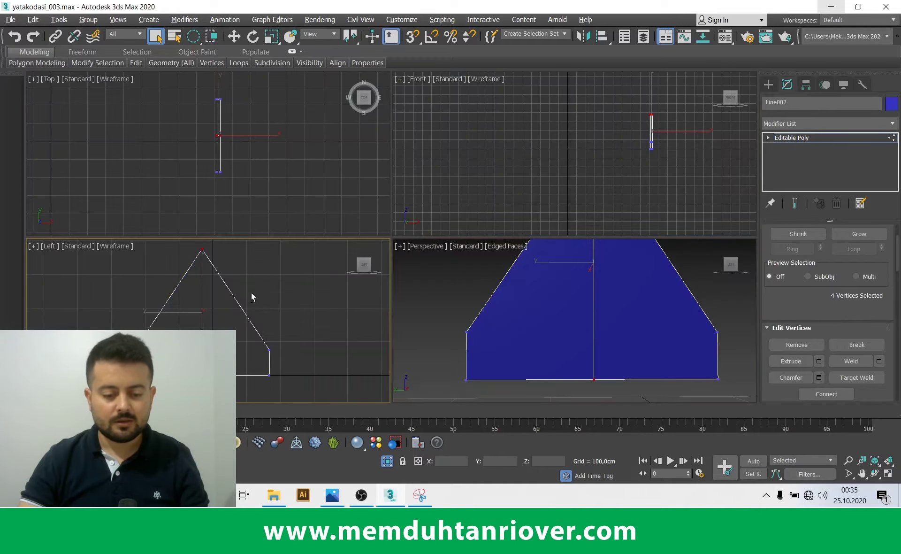
key(alt+w)
middle_drag(358, 296, 346, 304)
click(420, 500)
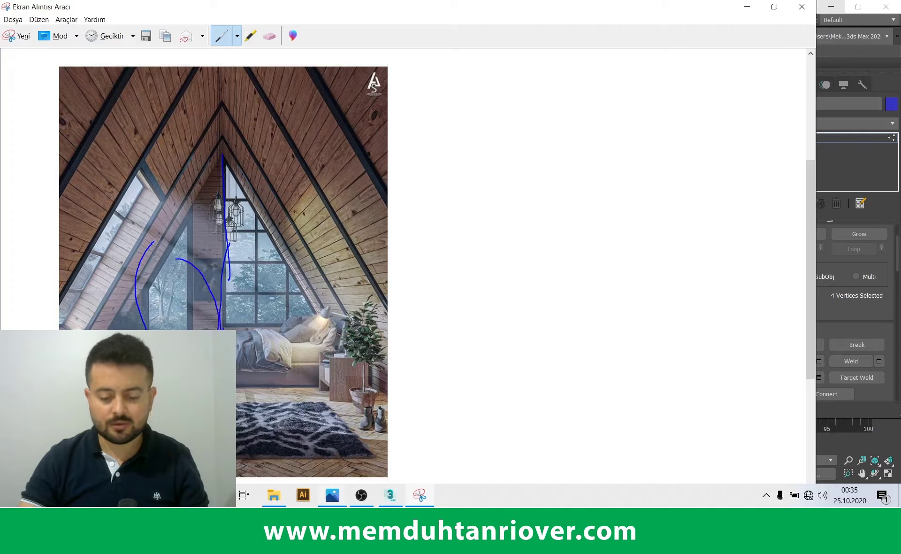
Select the four left-half wall edges and preview a Connect with 2 segments and pinch 20
click(384, 502)
middle_drag(335, 334, 360, 356)
scroll(785, 344, up, 3)
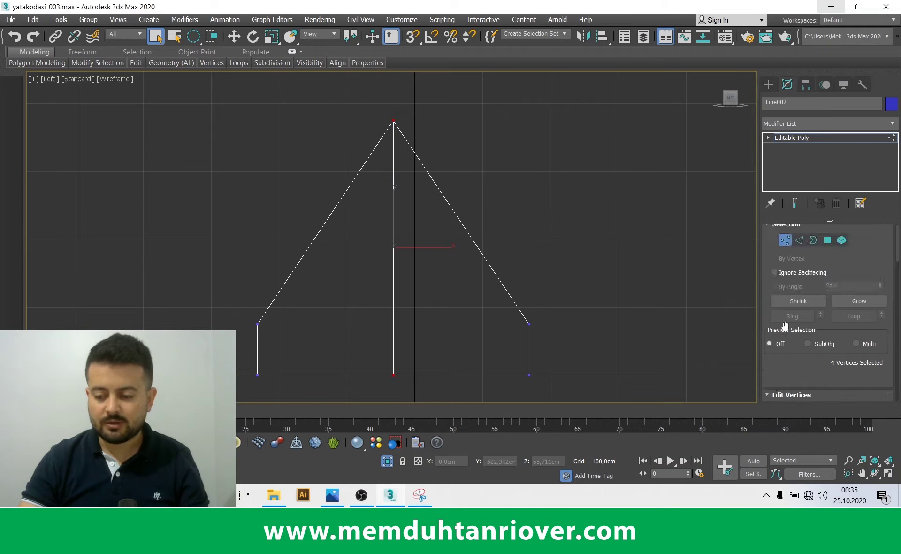
click(798, 246)
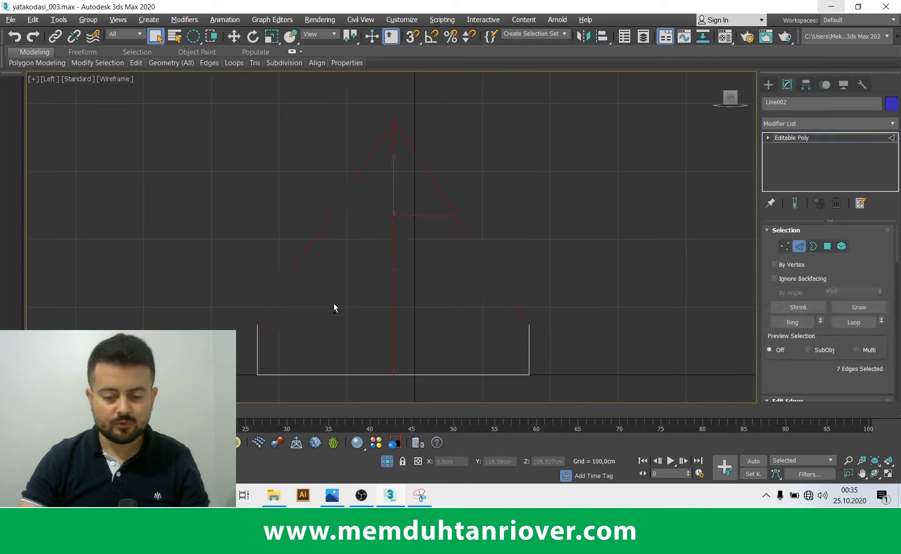
drag(196, 35, 196, 46)
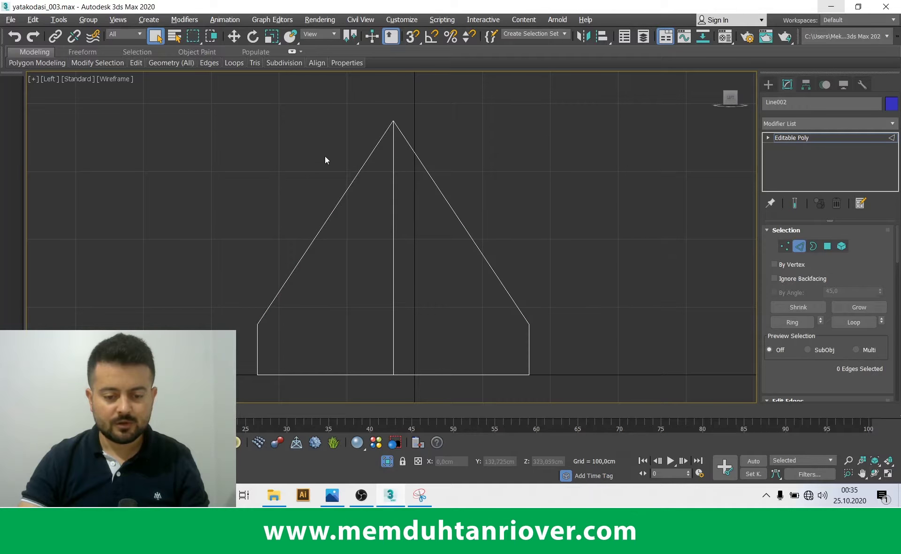
ctrl+click(322, 375)
middle_drag(323, 376, 326, 331)
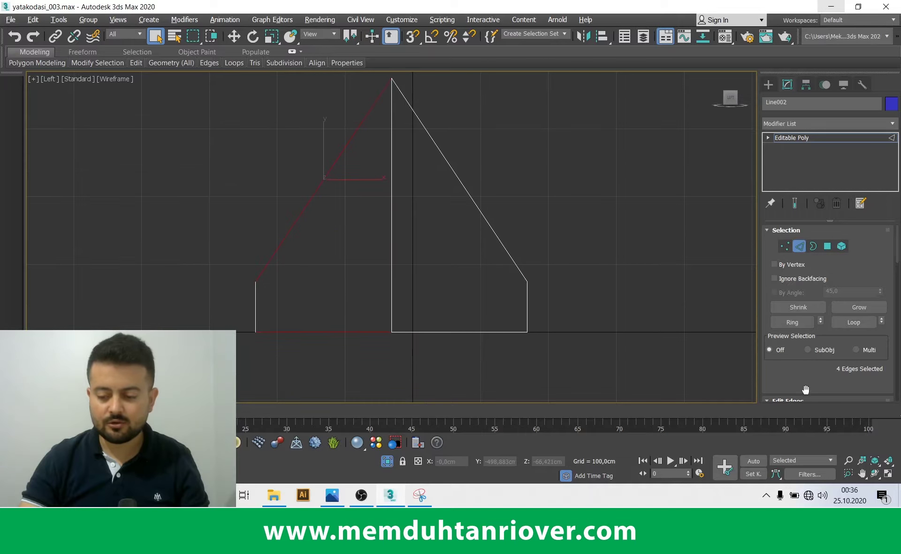
scroll(804, 386, down, 5)
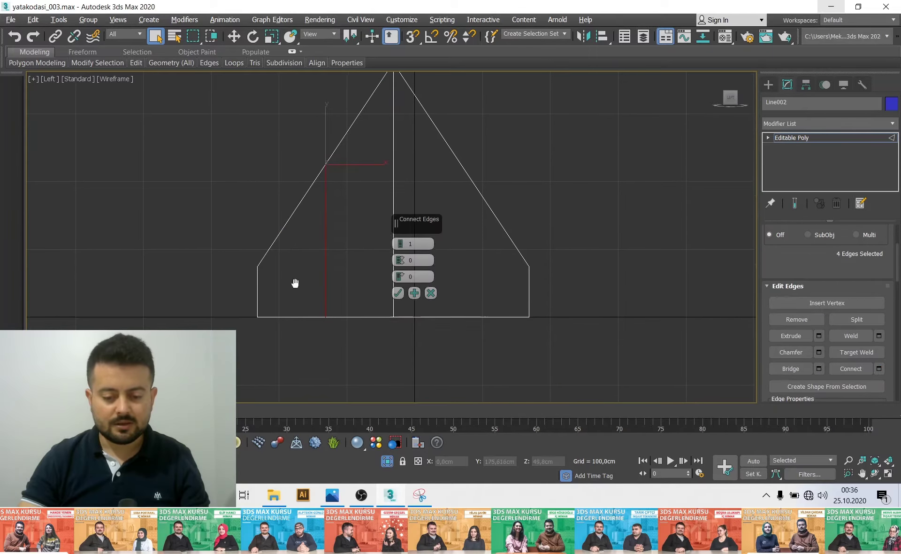
scroll(368, 276, up, 2)
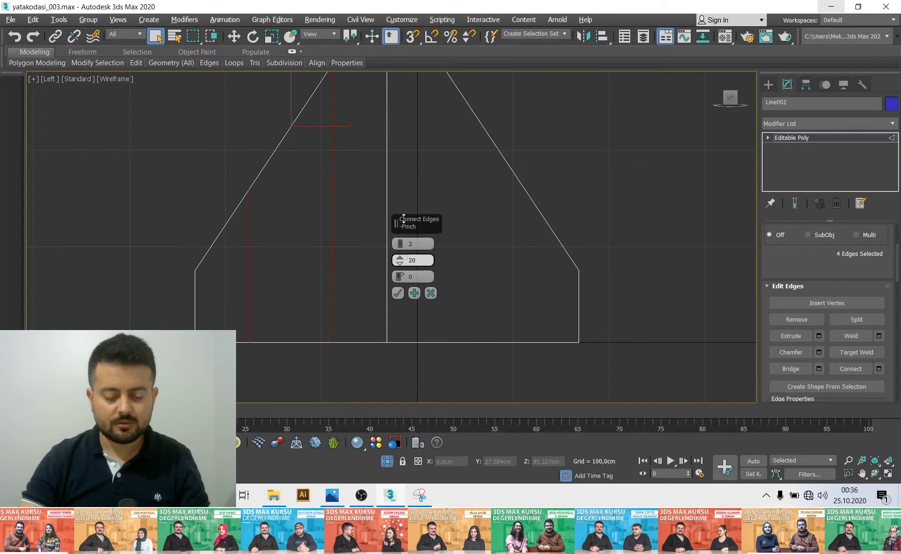
drag(405, 215, 405, 220)
middle_drag(308, 263, 319, 333)
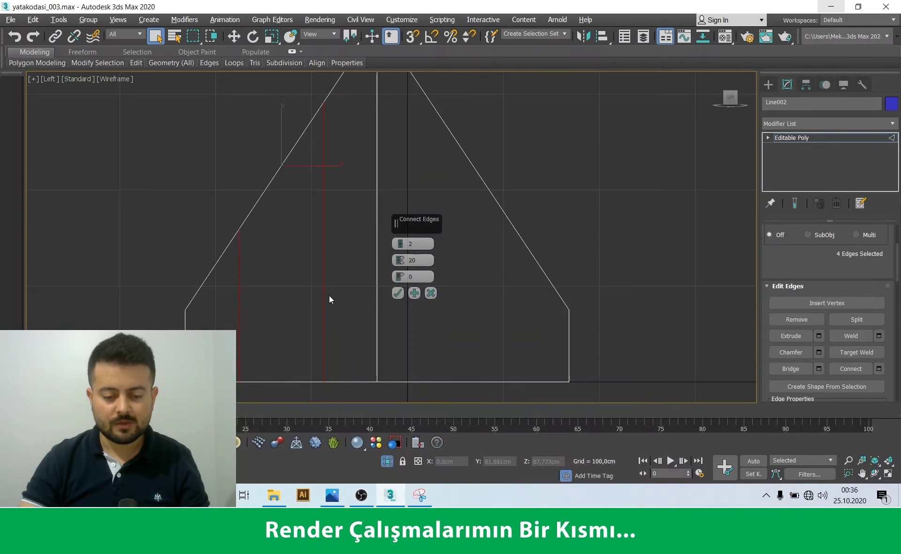
Apply the two vertical cuts and orbit the perspective view to inspect the wall thickness
middle_drag(329, 295, 321, 308)
click(397, 292)
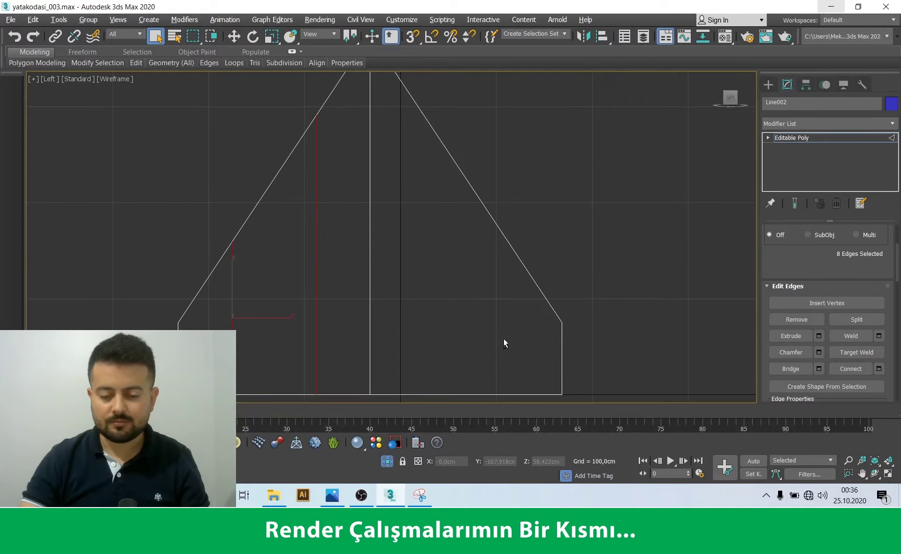
key(p)
scroll(328, 290, down, 3)
mouse_move(306, 279)
alt+middle_down()
mouse_move(378, 305)
mouse_move(339, 300)
alt+middle_up()
scroll(345, 119, up, 3)
scroll(346, 118, down, 2)
scroll(330, 160, down, 2)
Switch between the annotated reference image, the attic bedroom photo and the model
click(420, 495)
click(332, 495)
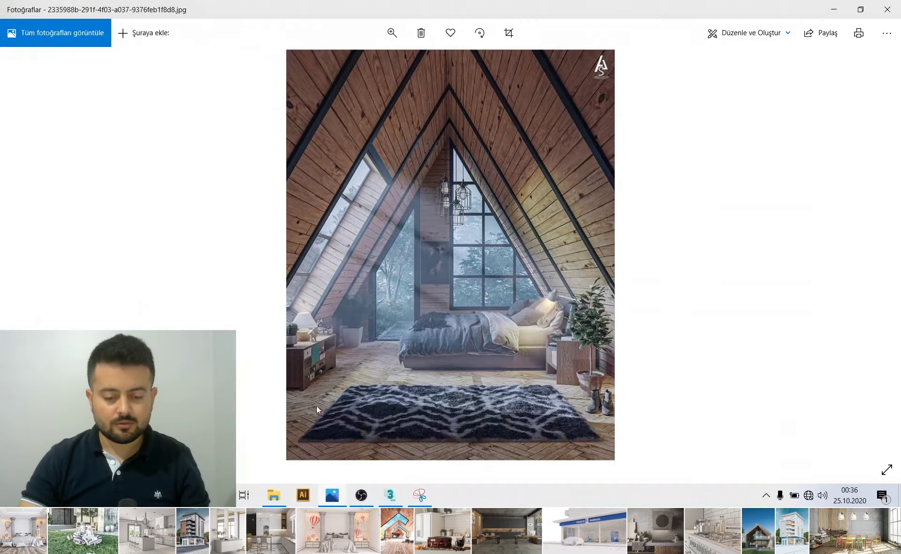
click(390, 495)
scroll(324, 209, up, 3)
scroll(309, 221, down, 3)
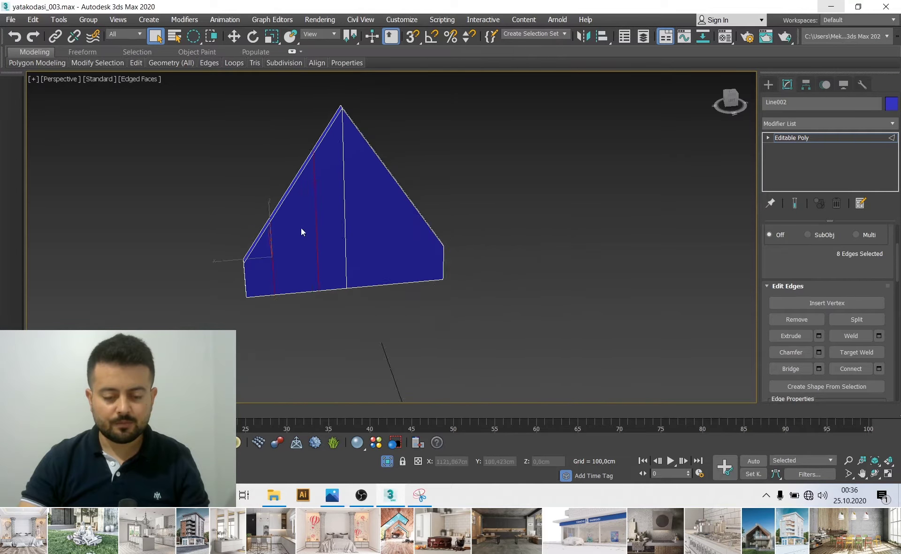
scroll(302, 231, up, 1)
click(332, 495)
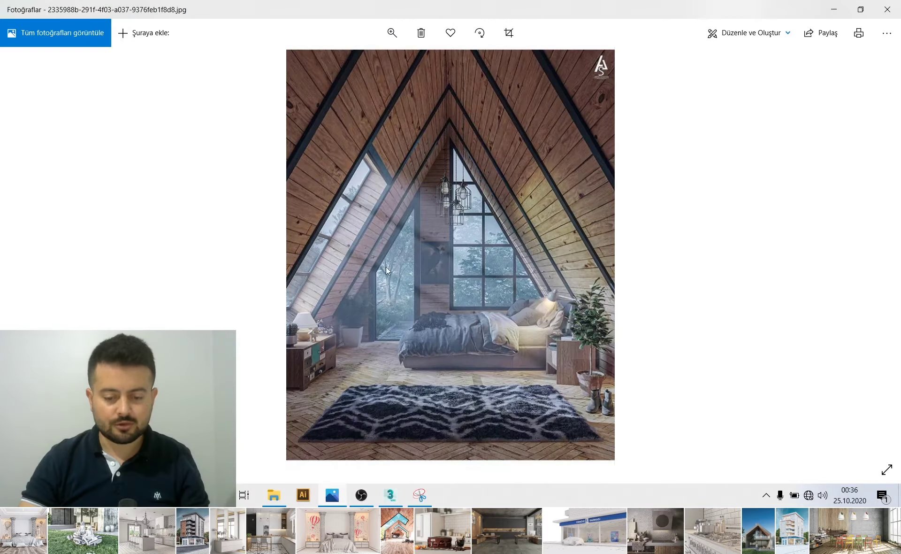
scroll(382, 275, down, 1)
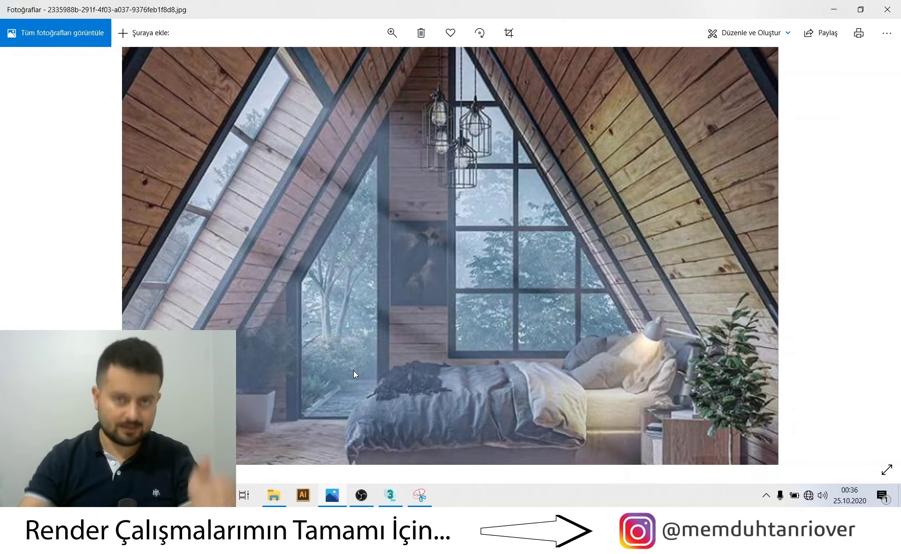
click(430, 501)
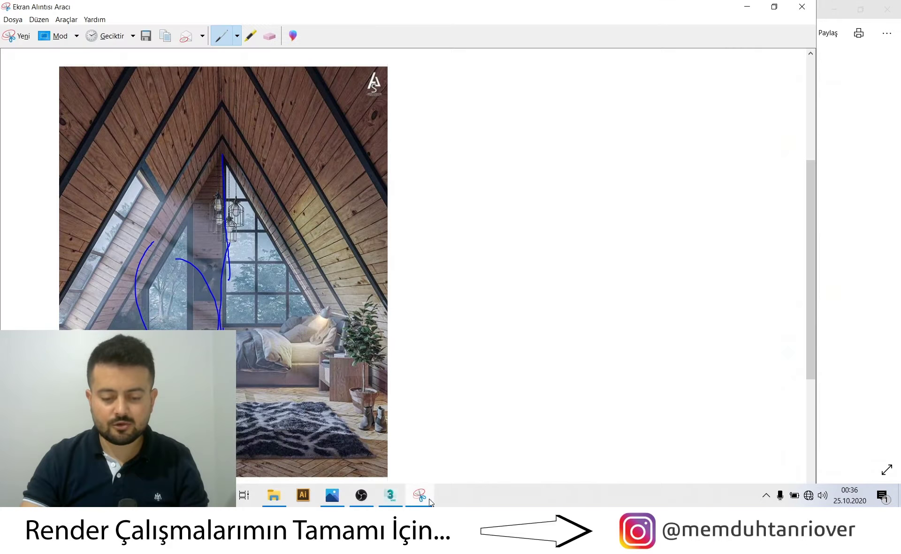
click(391, 495)
Chamfer the selected vertical wall edges by 0.1 cm
alt+middle_drag(318, 316, 305, 193)
scroll(297, 222, up, 5)
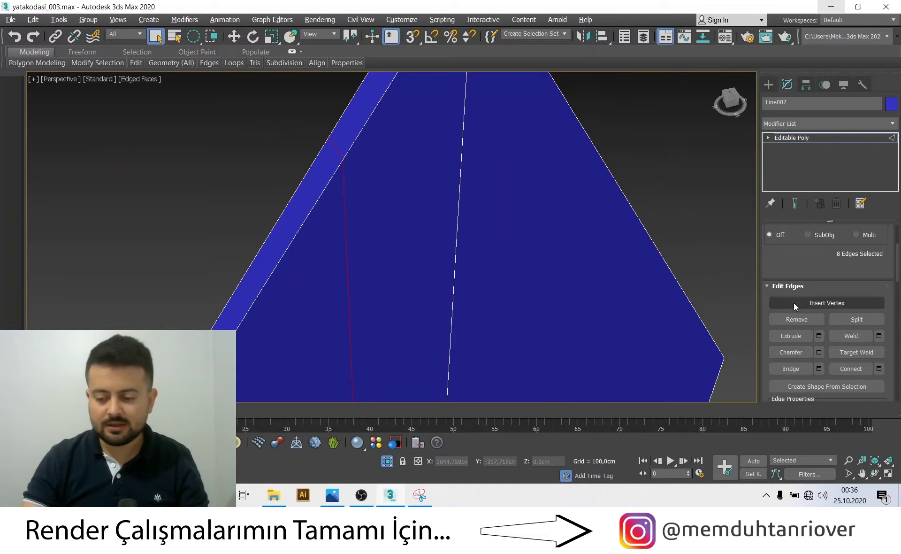
scroll(794, 312, down, 2)
click(819, 307)
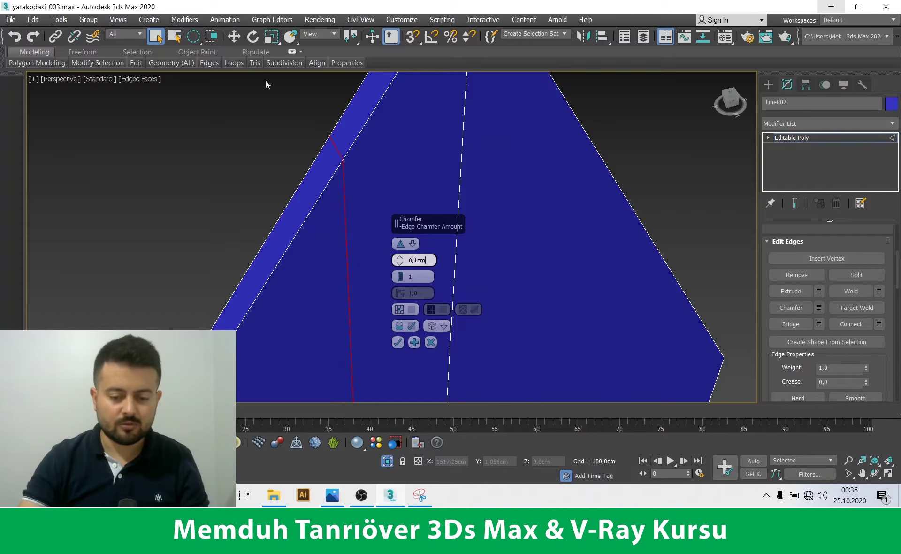
scroll(345, 167, up, 2)
scroll(350, 239, up, 1)
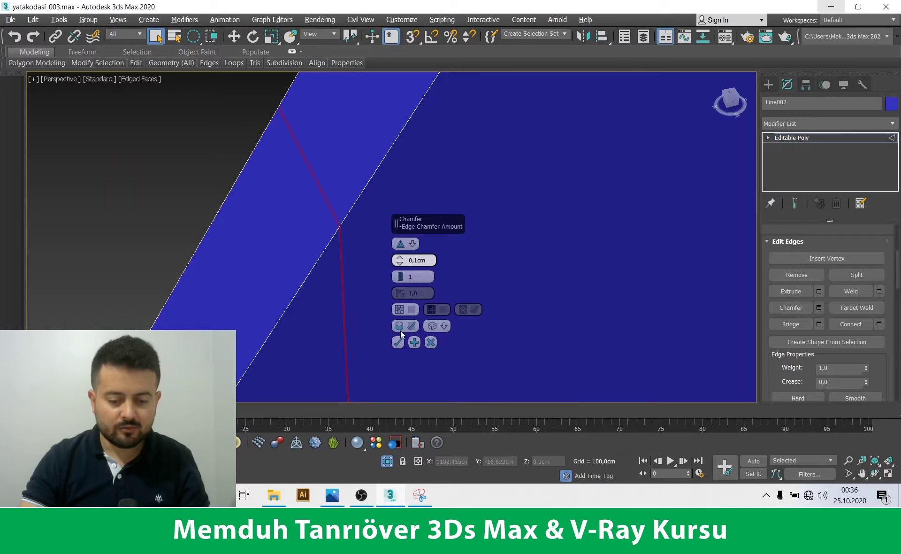
click(399, 343)
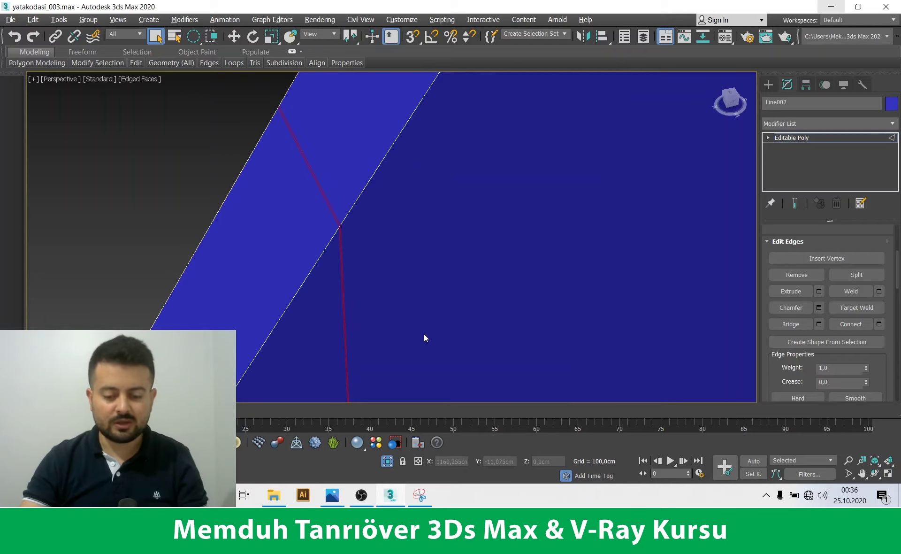
Select the left-half wall polygons in the maximized side view
key(alt+w)
key(alt+w)
key(alt+w)
key(alt+w)
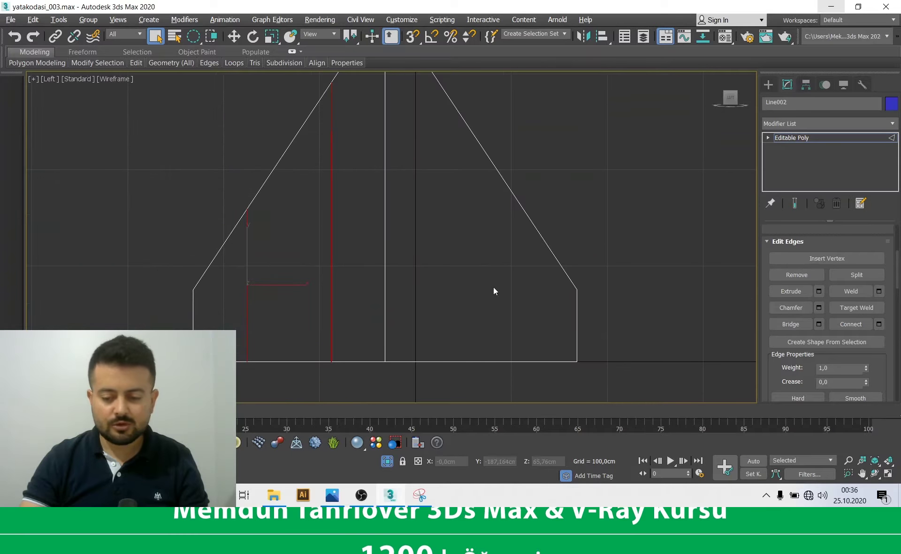
scroll(812, 282, up, 5)
scroll(794, 319, up, 3)
scroll(793, 320, up, 2)
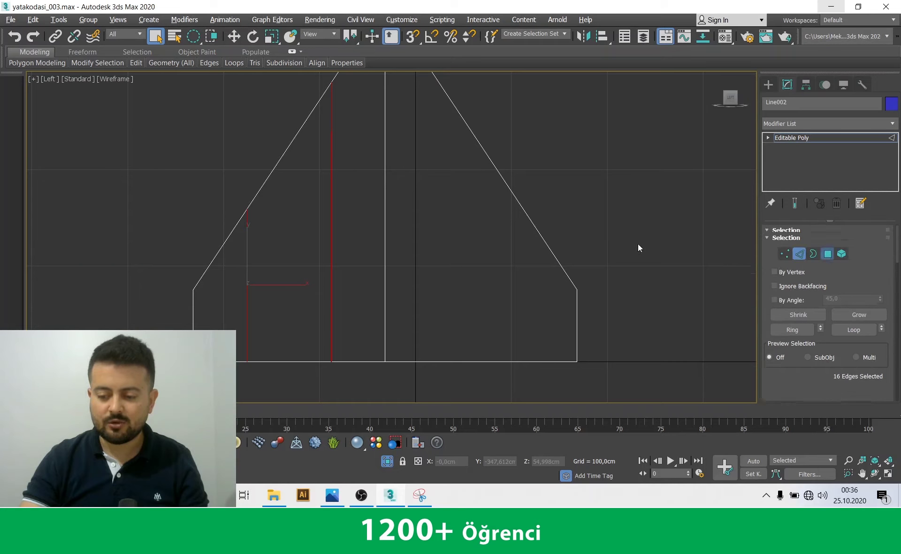
key(4)
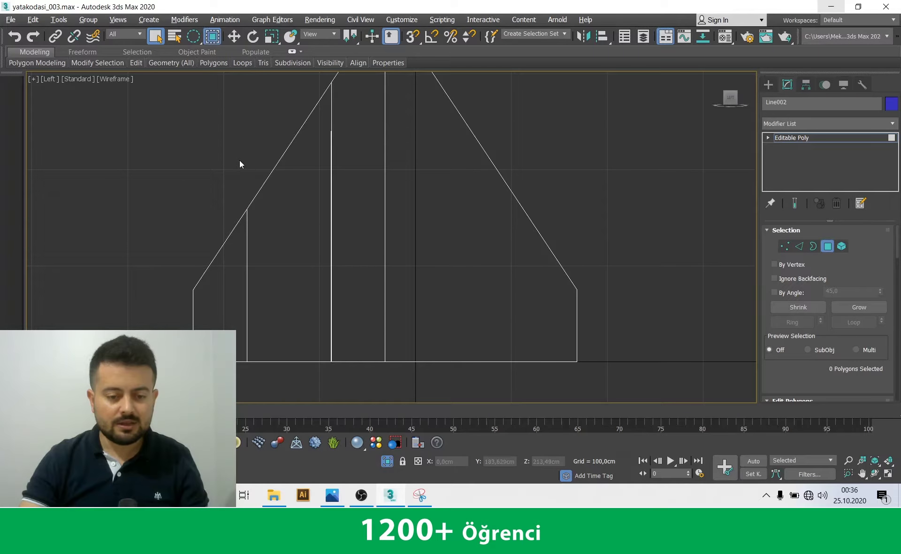
drag(238, 174, 264, 401)
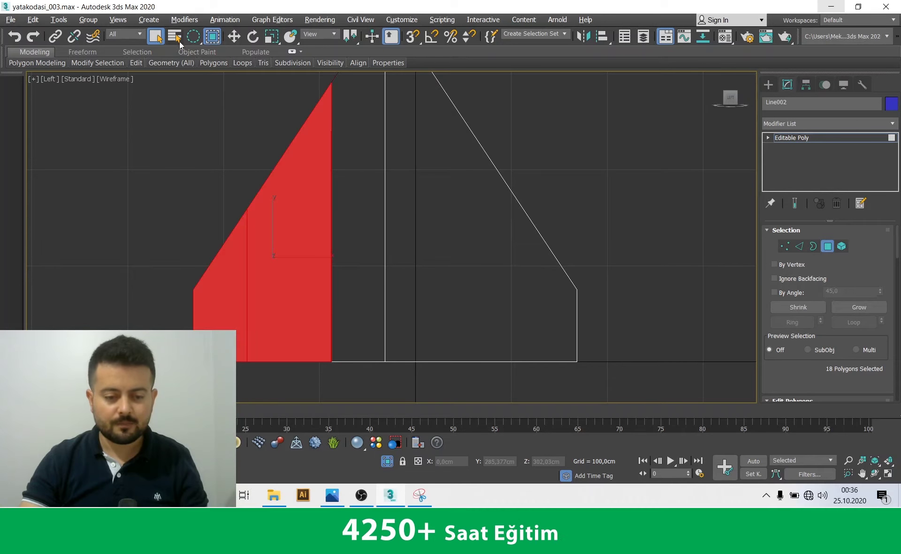
Clear the polygon selection and return to the perspective view
click(193, 36)
click(216, 135)
middle_drag(274, 327, 251, 394)
scroll(317, 294, down, 2)
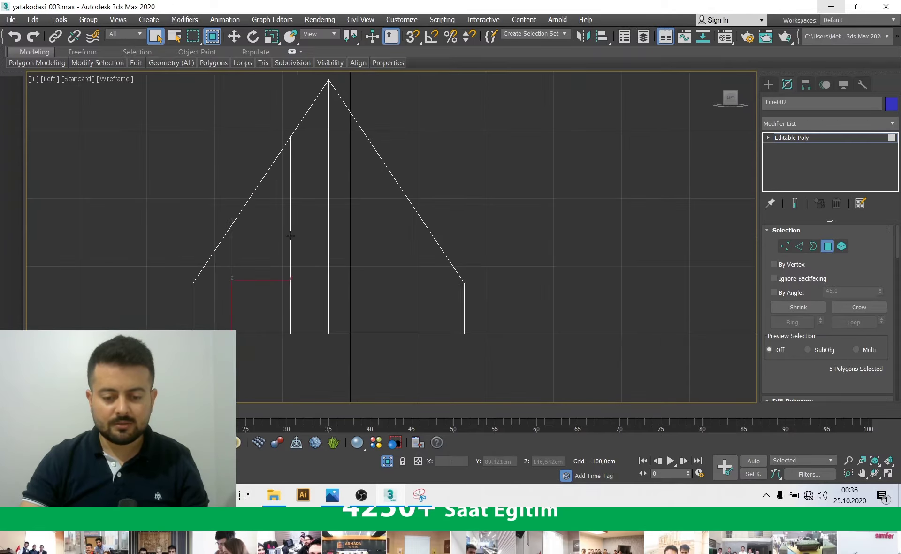
click(313, 353)
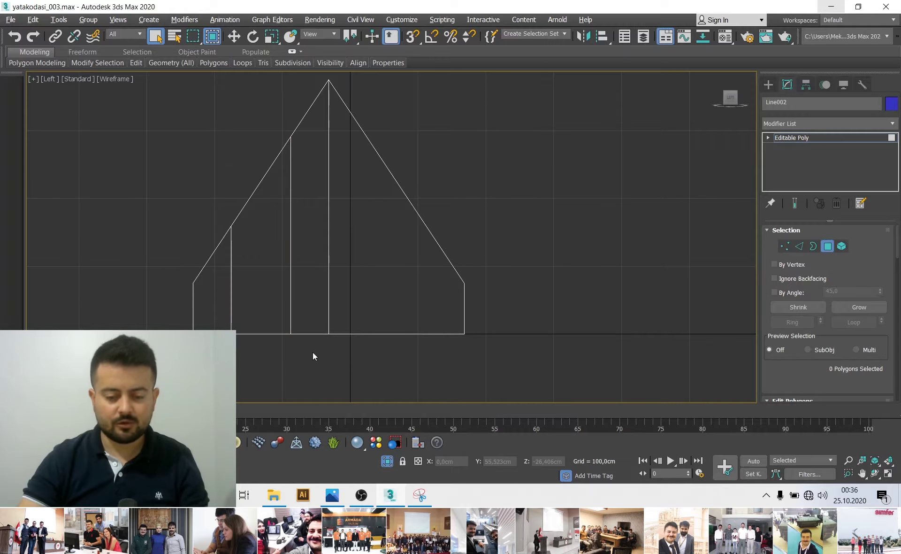
key(p)
scroll(469, 248, down, 2)
Select the separated wall strips and the large right piece in Element mode
scroll(421, 201, down, 2)
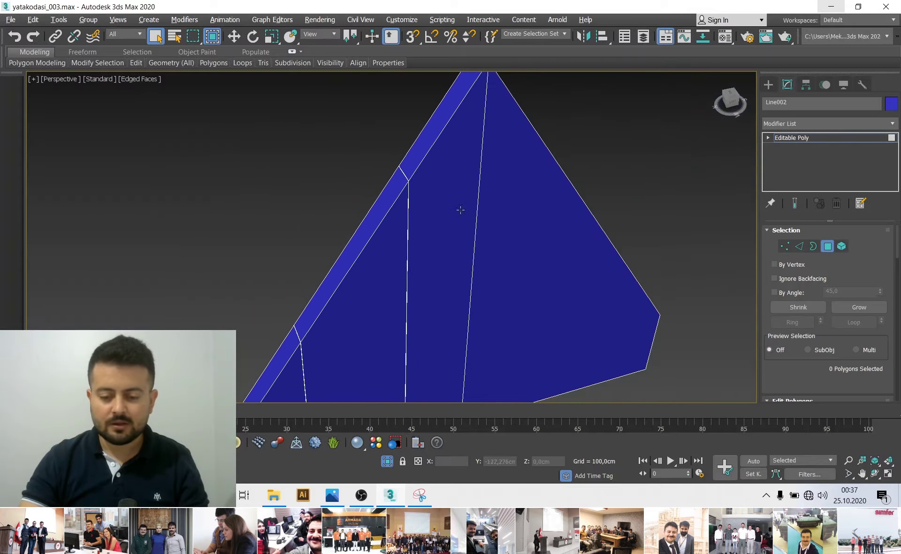
click(842, 246)
click(349, 266)
scroll(288, 328, down, 1)
click(282, 298)
click(404, 227)
click(473, 190)
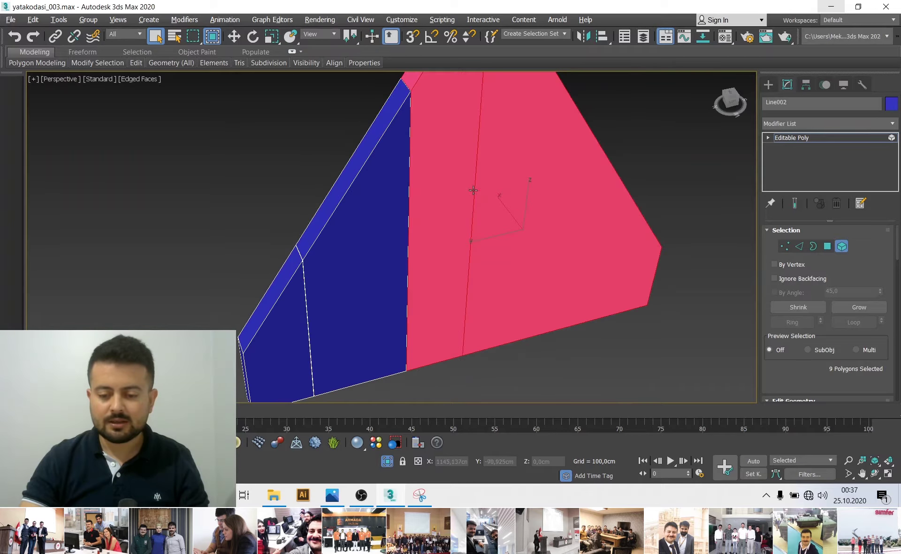
Switch to Border mode, clear the edge selection and use the viewport right-click menu
click(819, 251)
scroll(467, 250, up, 3)
scroll(352, 167, up, 3)
scroll(417, 224, up, 3)
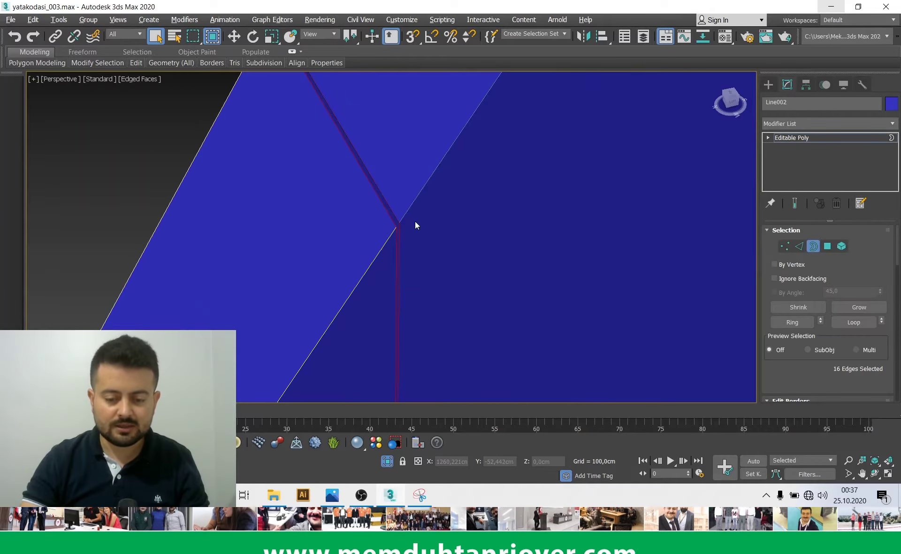
scroll(400, 234, up, 3)
scroll(340, 164, down, 3)
scroll(335, 170, down, 3)
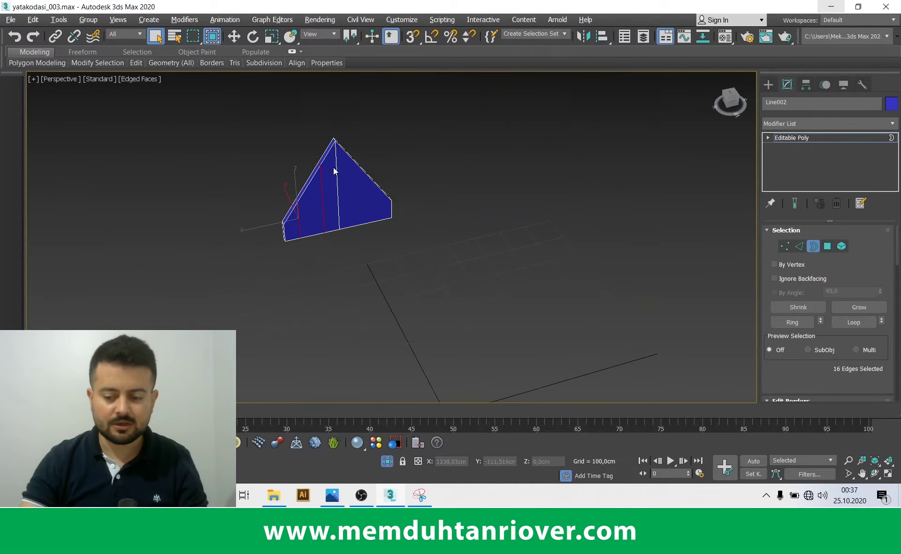
scroll(357, 194, up, 2)
click(200, 108)
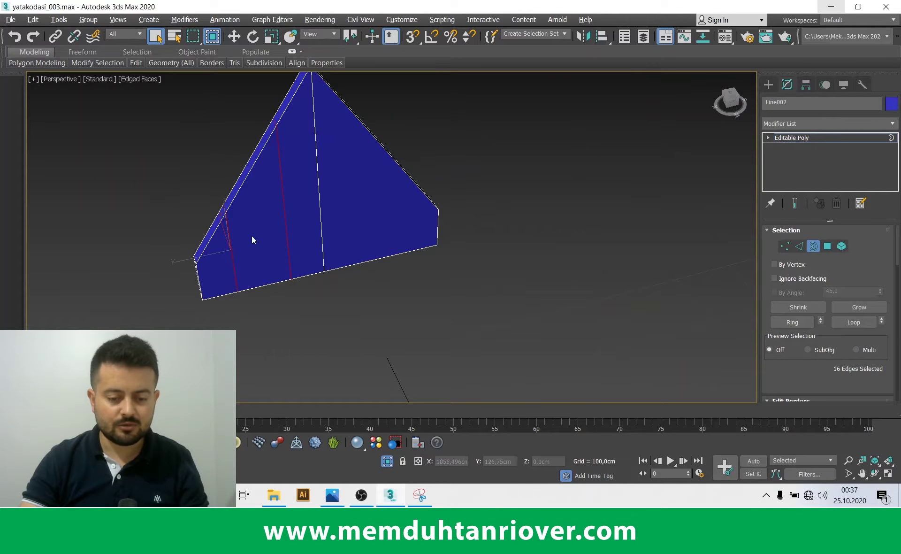
scroll(205, 247, up, 2)
right_click(205, 247)
click(221, 295)
scroll(349, 276, up, 2)
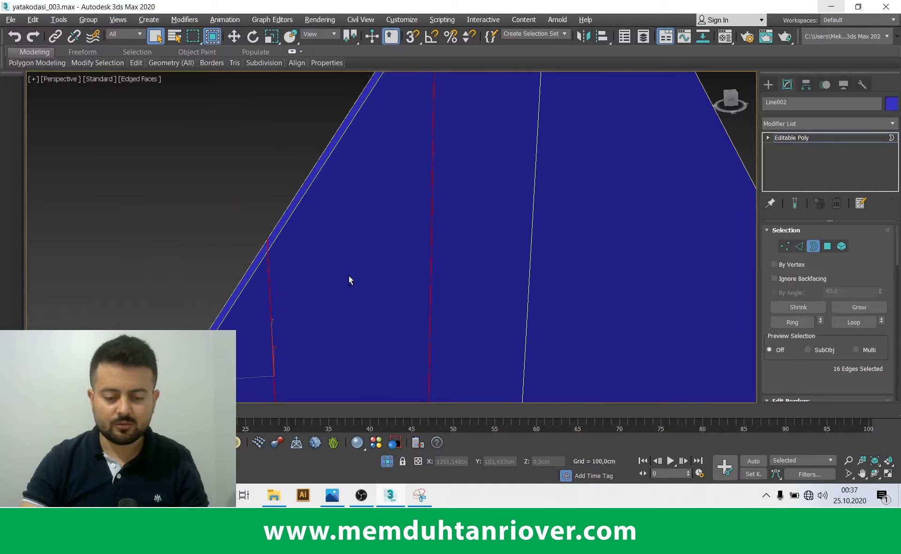
scroll(349, 280, down, 3)
Detach the narrow vertical strip as Object002 and select it
click(842, 246)
click(368, 228)
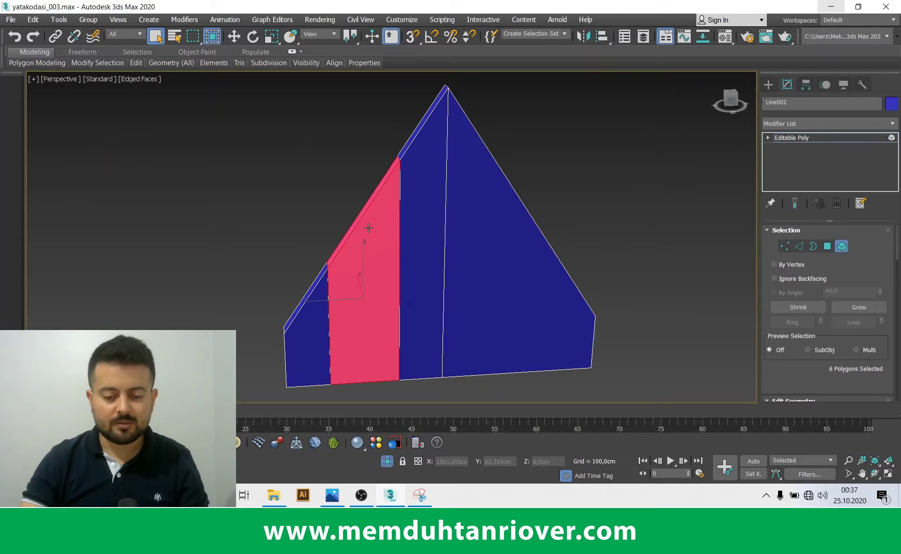
scroll(804, 386, down, 3)
scroll(860, 367, down, 1)
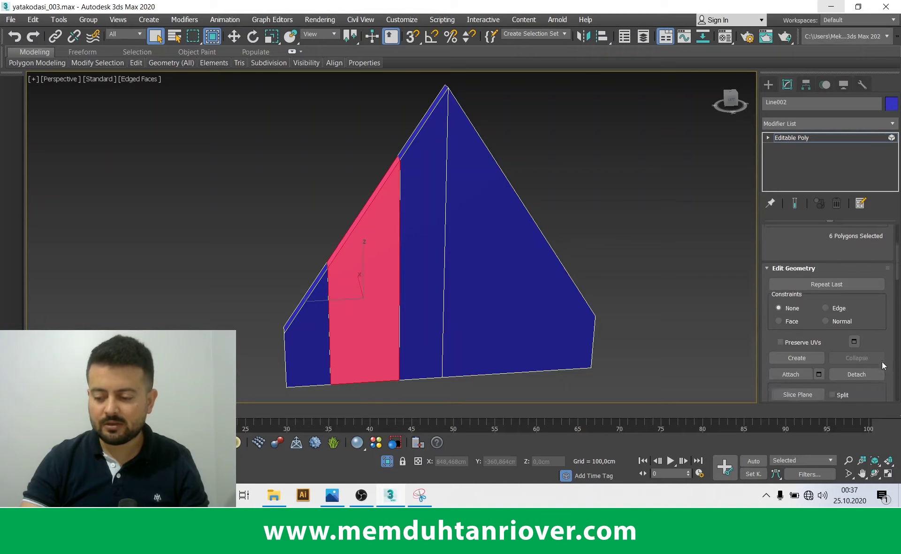
click(857, 374)
click(493, 255)
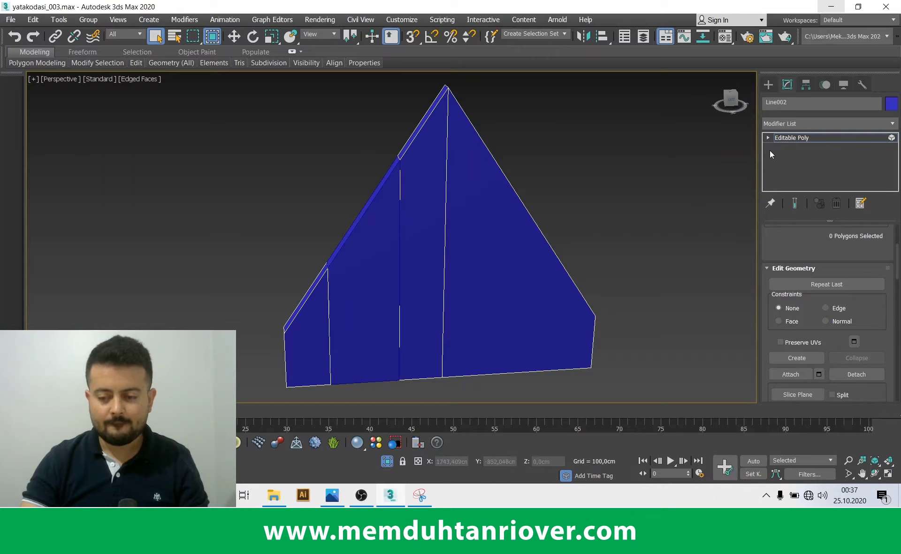
click(383, 224)
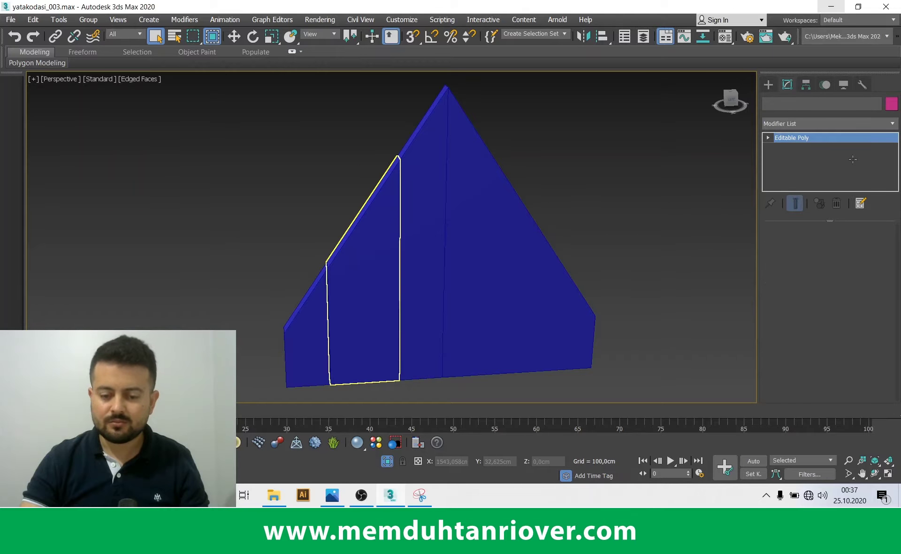
Set the detached strip's object colour to purple and confirm its name Object002
click(892, 104)
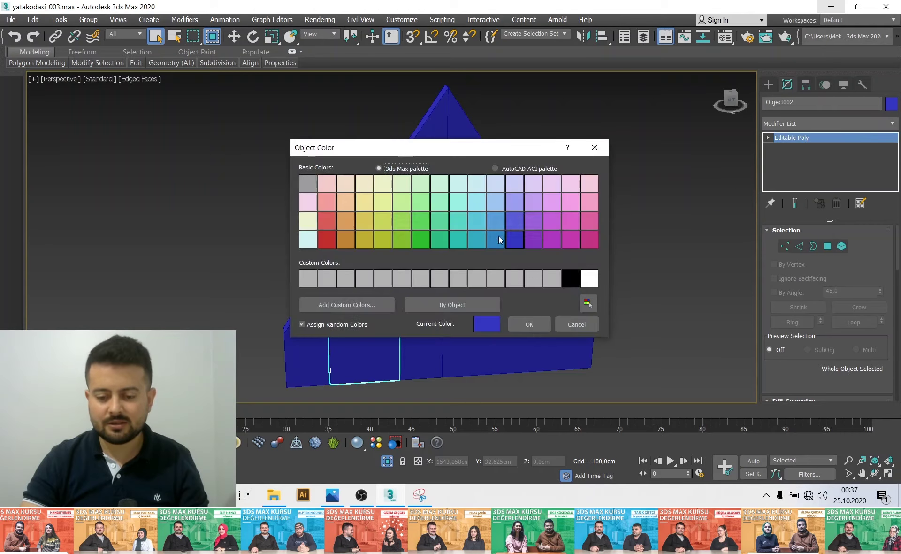
click(559, 242)
click(529, 324)
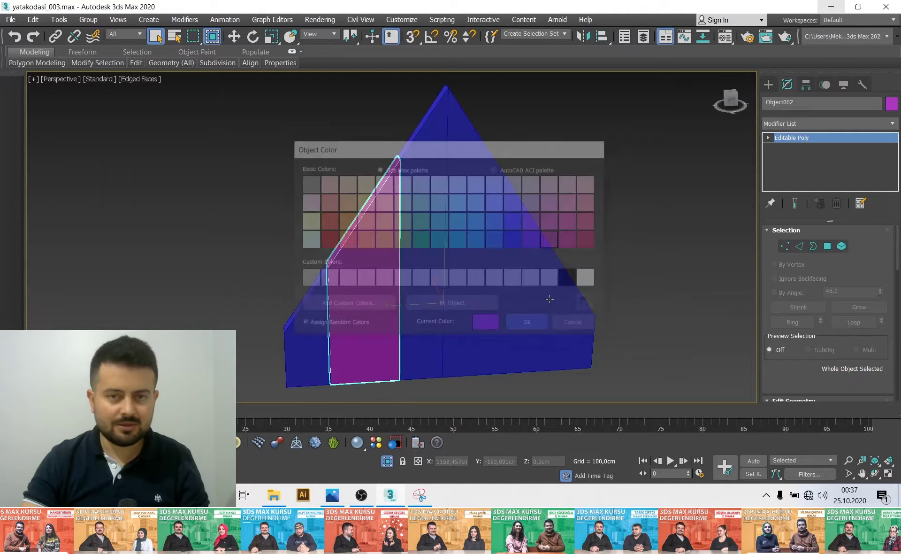
click(393, 233)
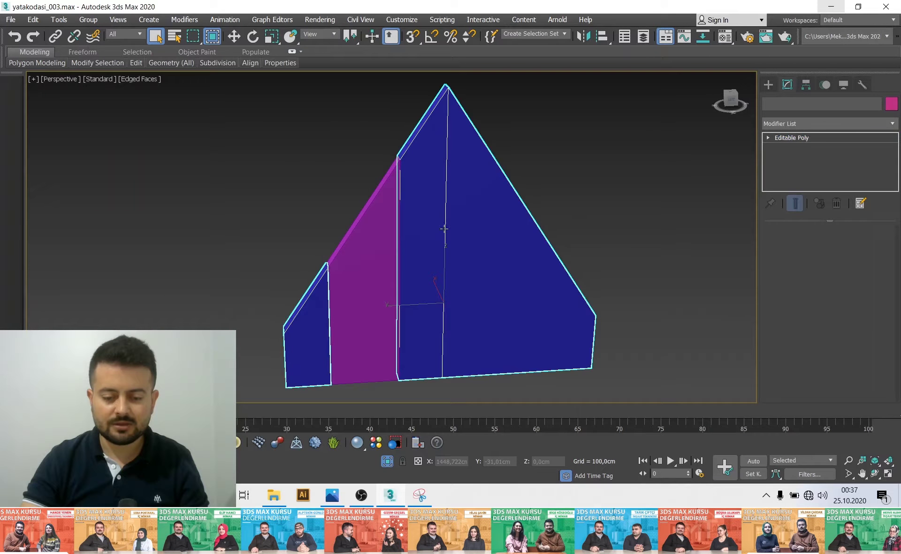
click(372, 215)
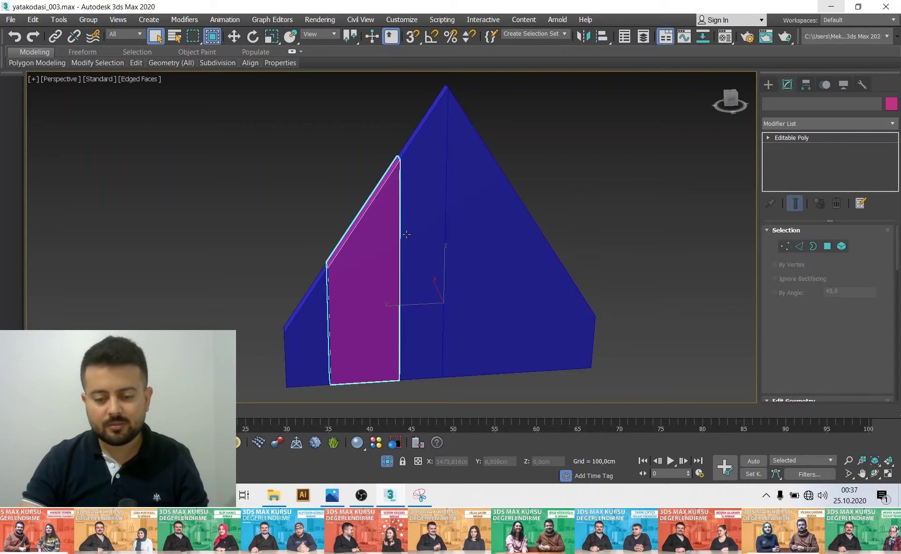
click(803, 102)
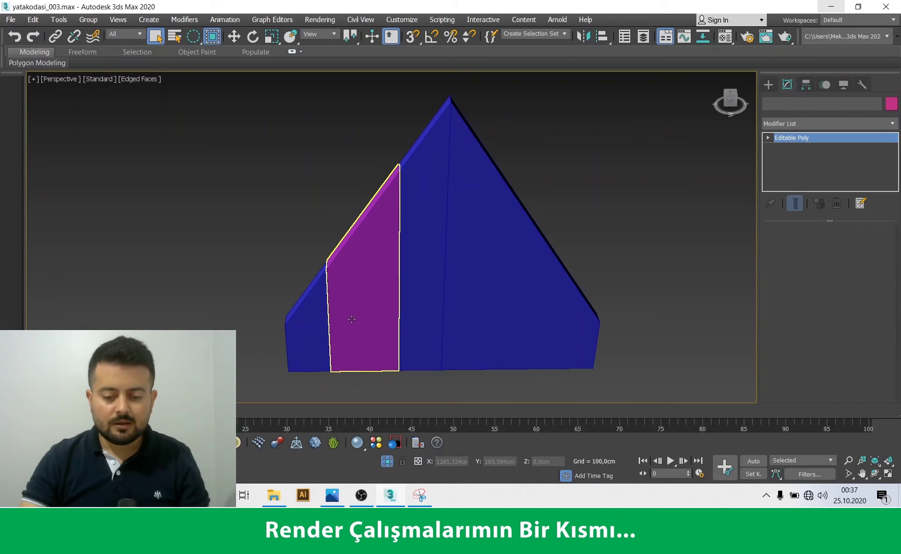
Select both large flat faces of Object002 in Polygon mode
key(alt+w)
key(alt+w)
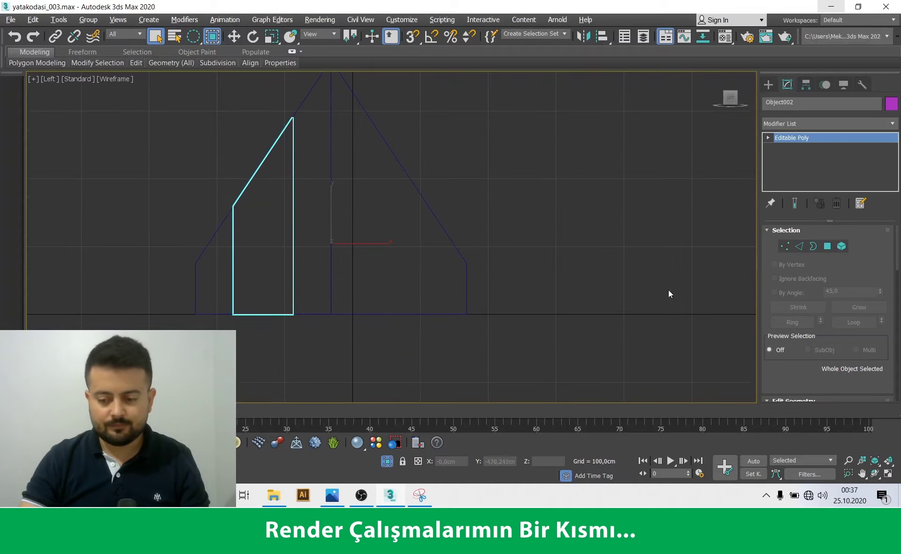
key(4)
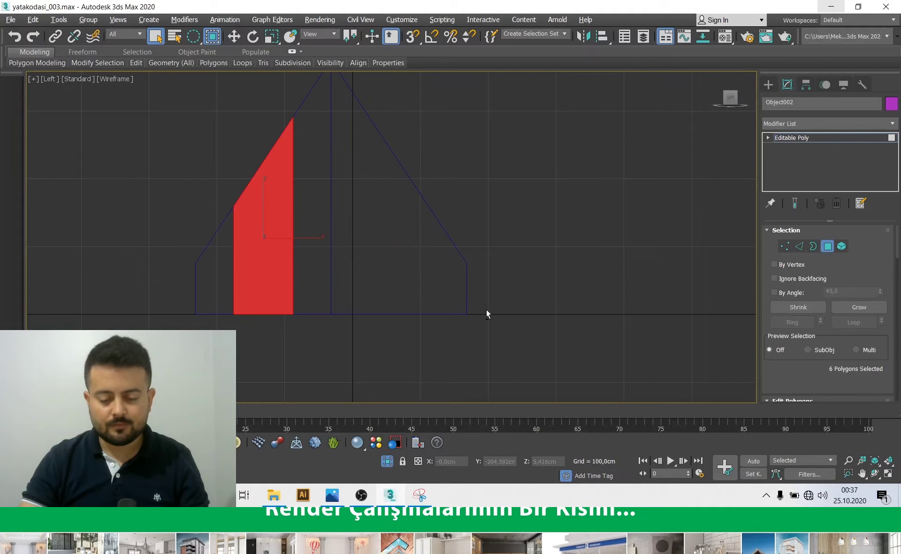
key(p)
alt+middle_drag(513, 320, 390, 316)
click(364, 277)
mouse_move(364, 277)
alt+middle_down()
mouse_move(334, 293)
mouse_move(362, 292)
alt+middle_up()
ctrl+click(363, 292)
alt+middle_drag(452, 289, 292, 272)
key(alt+w)
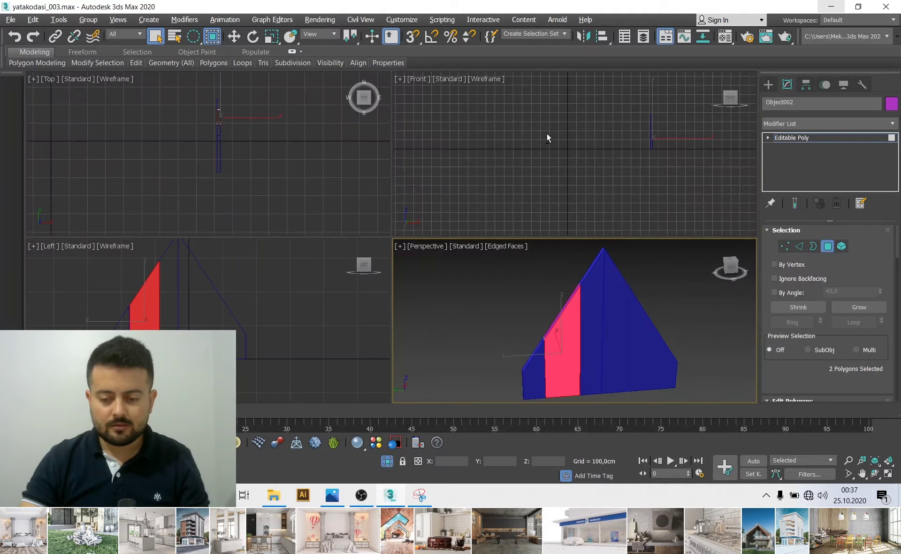
key(alt+w)
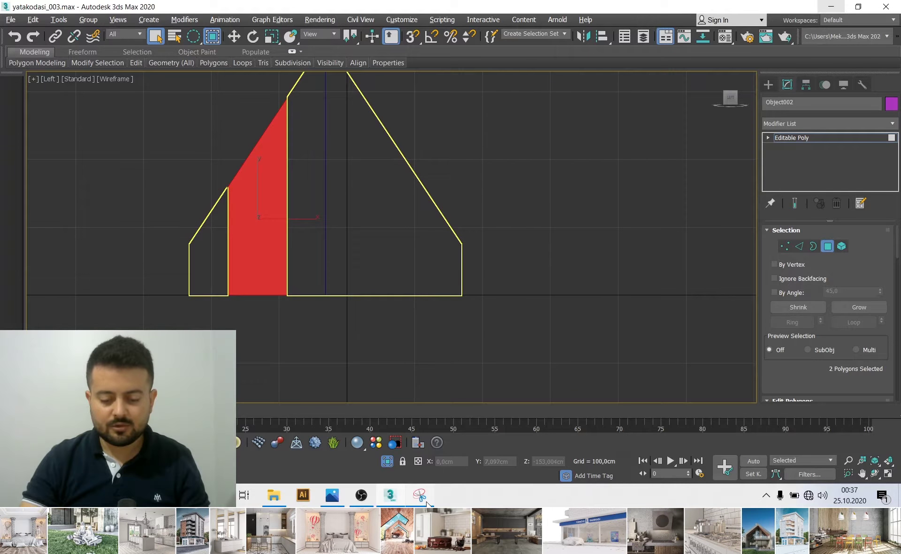
Check the annotated reference, orbit the strip in perspective, then maximize the side view
click(423, 493)
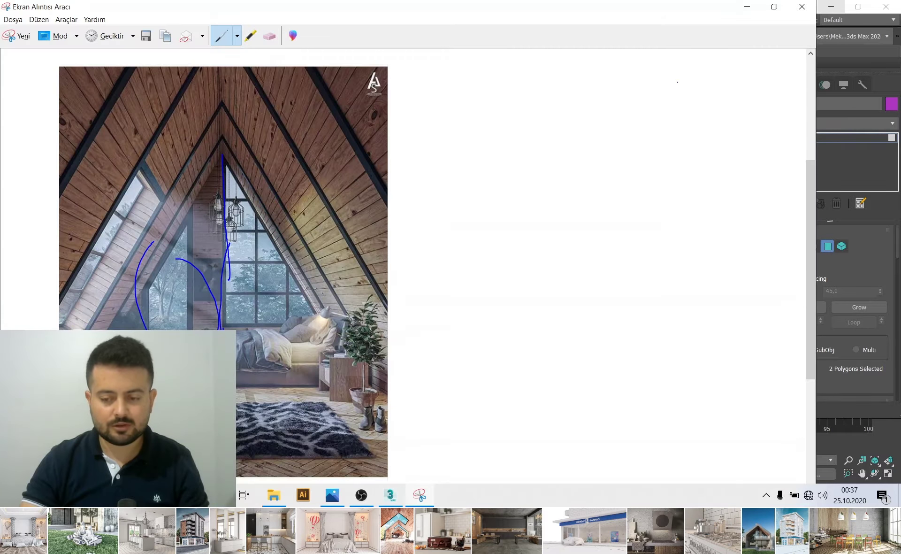
click(756, 8)
key(p)
mouse_move(423, 281)
alt+middle_down()
mouse_move(464, 336)
mouse_move(444, 328)
alt+middle_up()
mouse_move(453, 289)
alt+middle_down()
mouse_move(565, 280)
mouse_move(422, 281)
alt+middle_up()
key(alt+w)
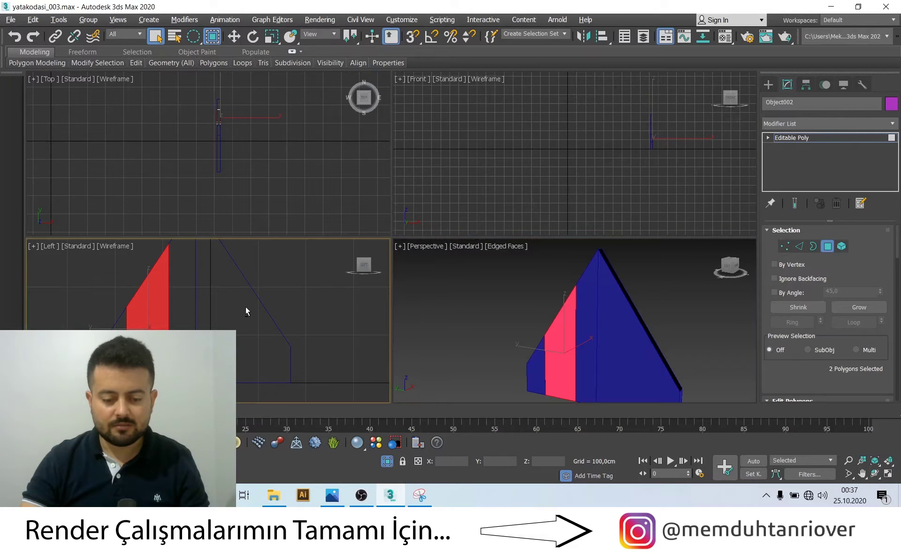
key(alt+w)
scroll(809, 379, down, 3)
scroll(873, 357, down, 2)
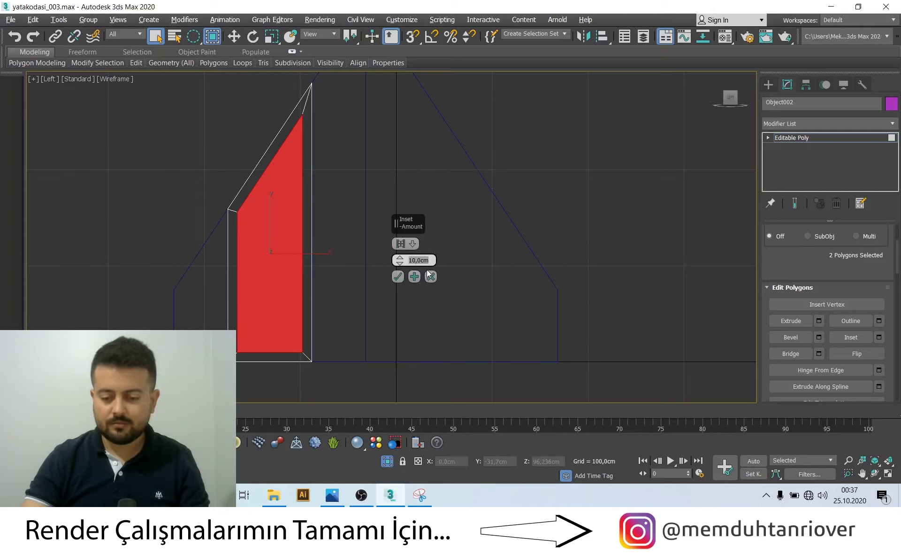
Inset the two selected faces on Object002 by 0,15cm
click(397, 276)
middle_drag(253, 138, 252, 144)
scroll(252, 144, up, 4)
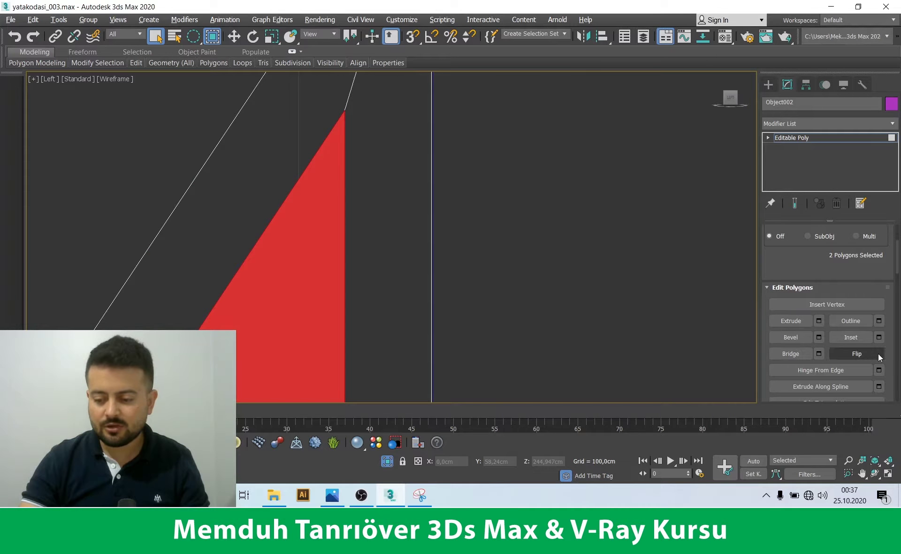
click(879, 337)
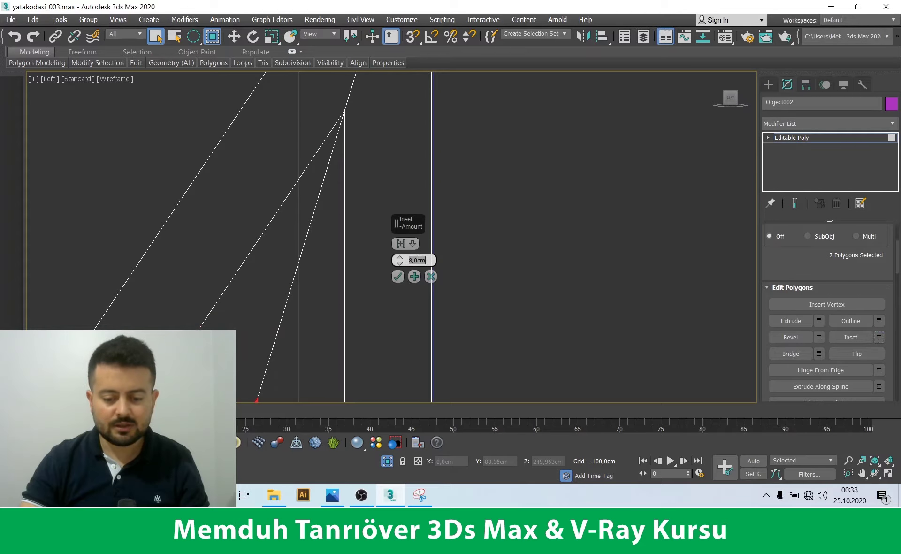
text(5)
key(Return)
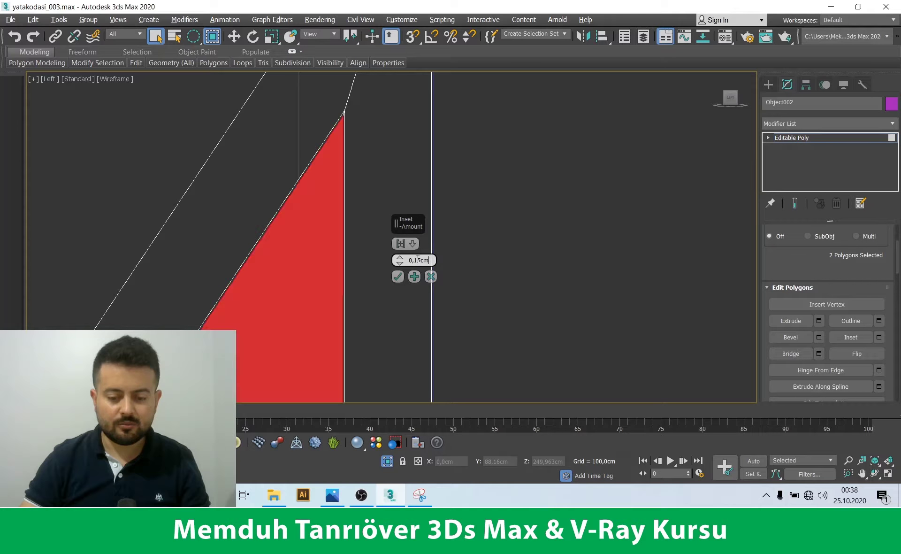
click(398, 276)
Grow the face selection to the surrounding faces of the strip
scroll(349, 147, down, 5)
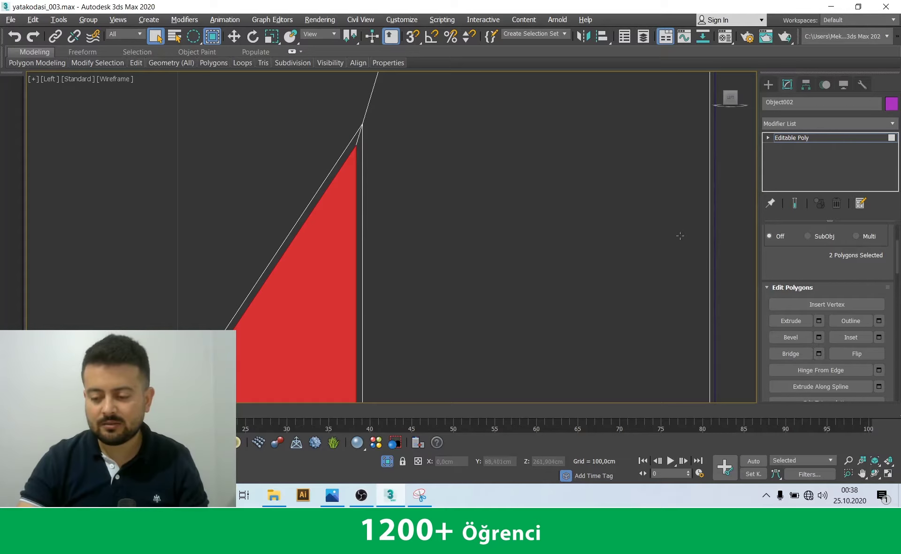
scroll(470, 296, down, 3)
scroll(827, 305, up, 3)
scroll(363, 214, up, 2)
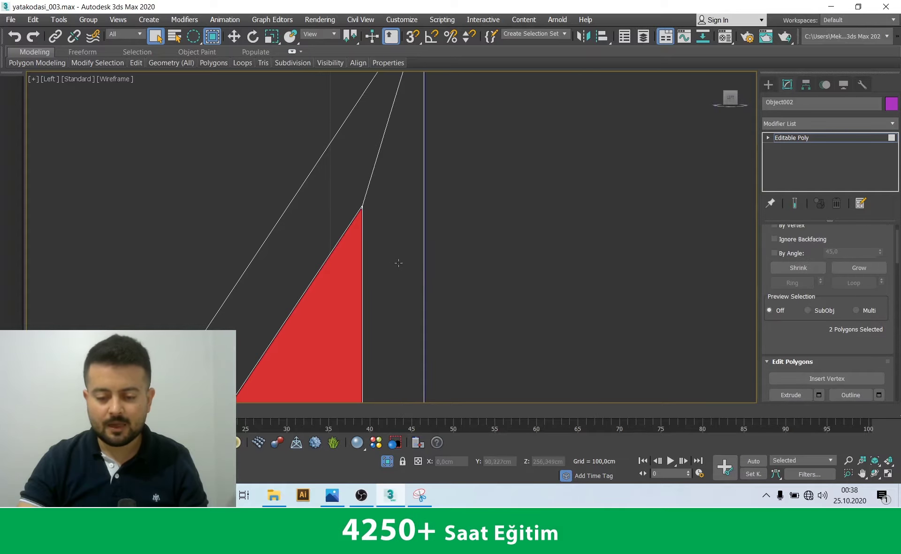
scroll(364, 214, up, 2)
scroll(341, 119, up, 3)
scroll(817, 329, up, 1)
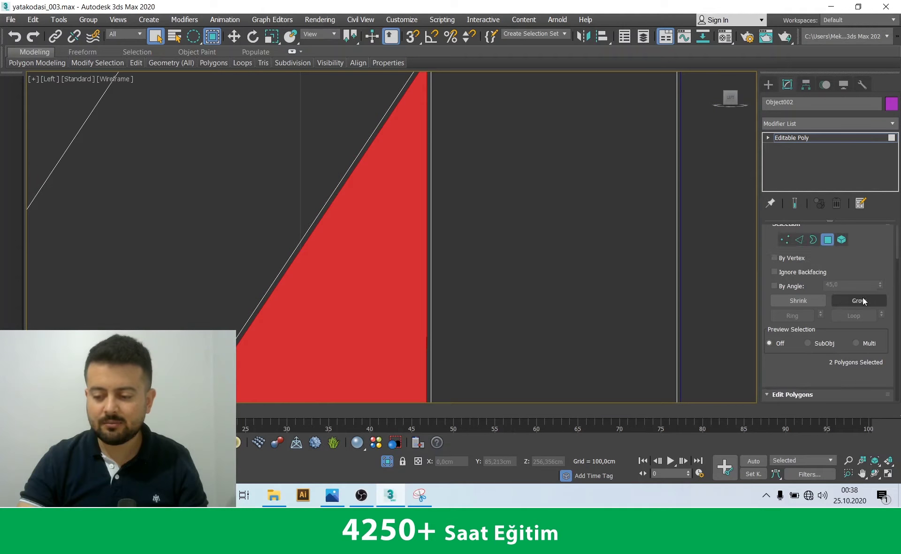
scroll(530, 233, down, 1)
click(399, 303)
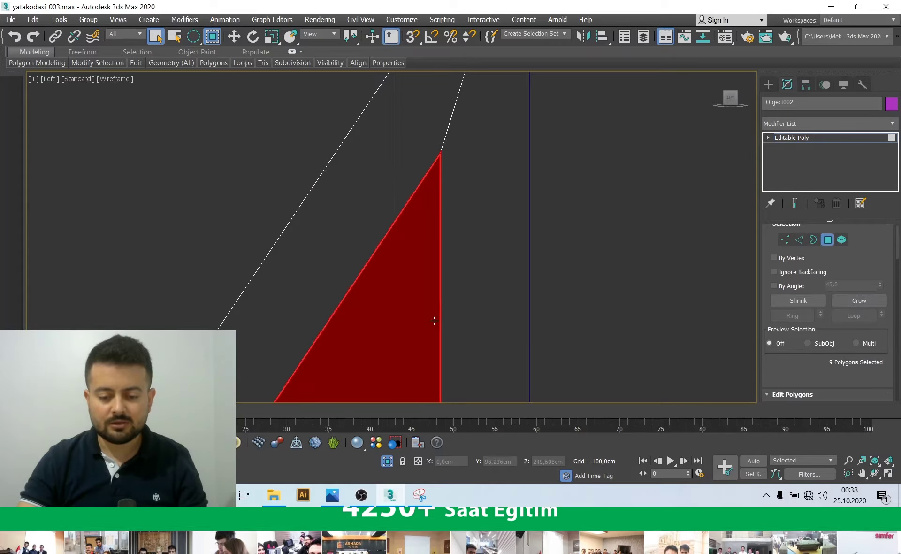
Bridge the selected inset faces through the strip in the perspective view
key(p)
alt+middle_drag(404, 314, 407, 308)
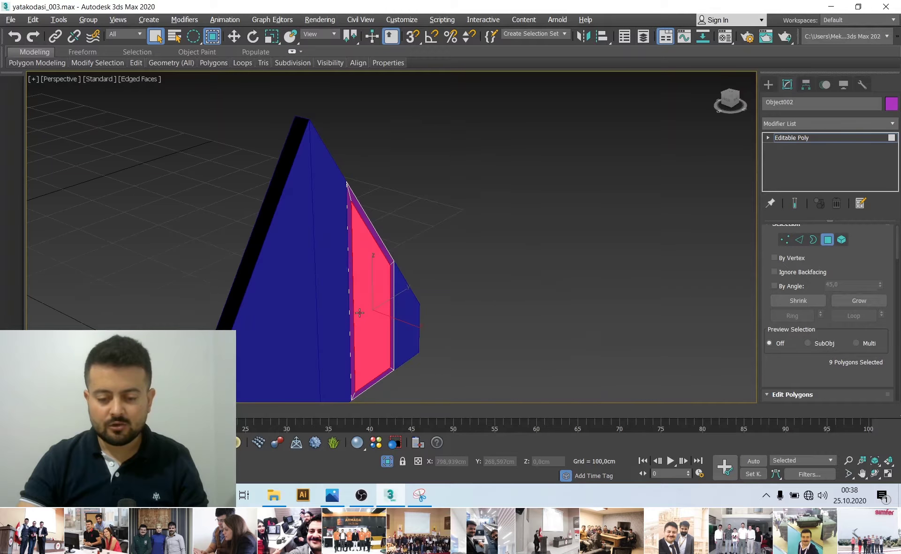
scroll(407, 310, up, 3)
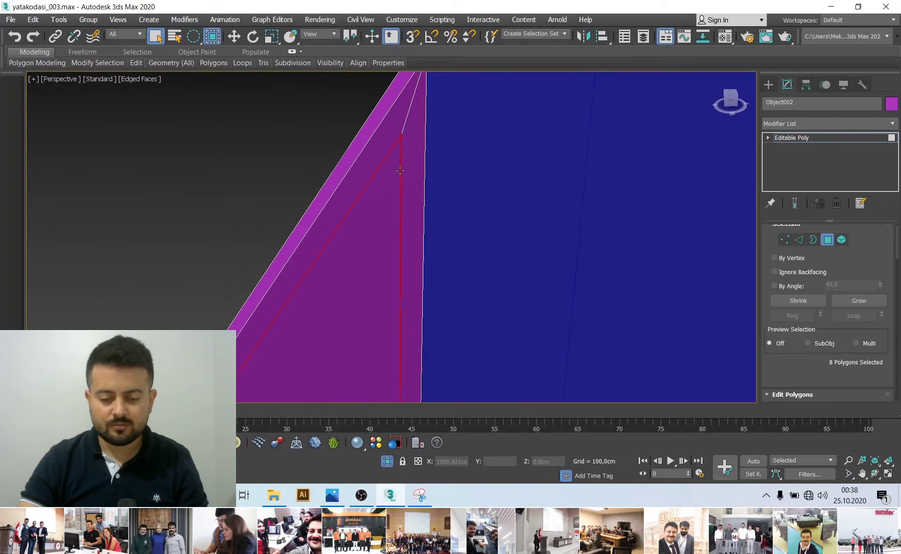
scroll(395, 139, up, 2)
scroll(784, 366, down, 3)
scroll(822, 291, down, 1)
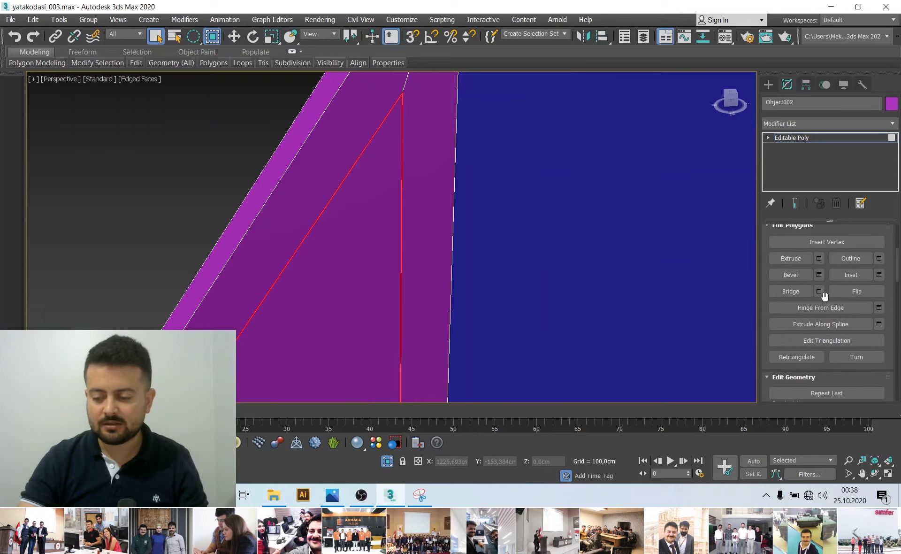
click(818, 292)
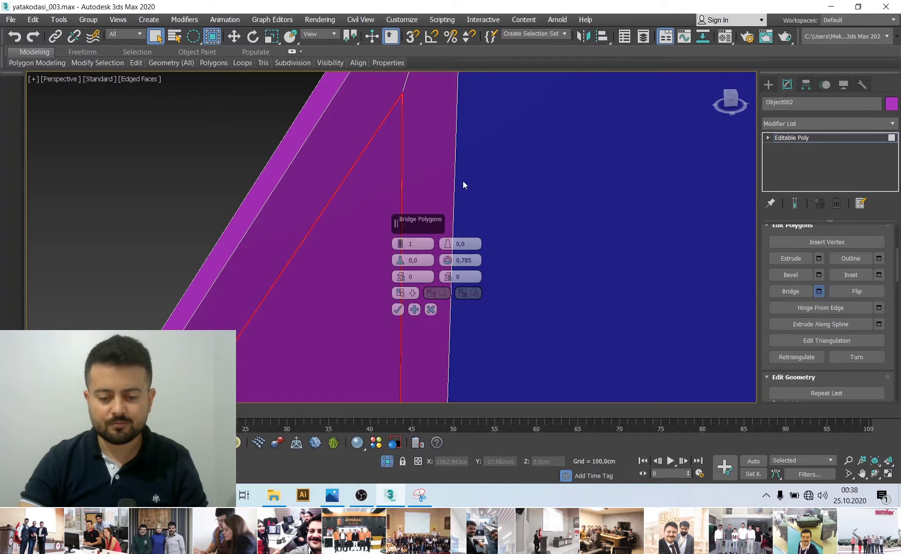
click(398, 308)
Select only the six-polygon inner triangle panel as a connected element
scroll(819, 231, up, 2)
scroll(821, 235, up, 2)
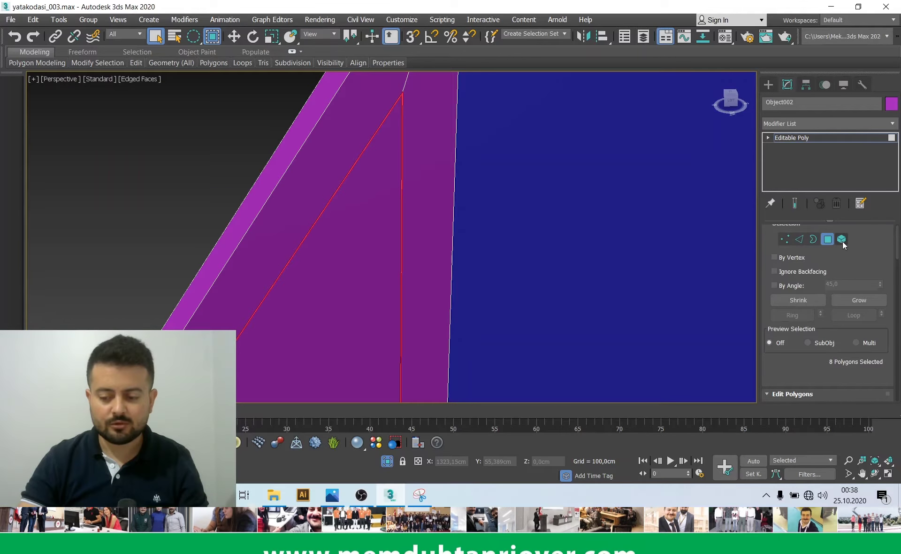
click(841, 239)
scroll(462, 203, down, 1)
scroll(462, 203, down, 2)
click(418, 261)
click(418, 262)
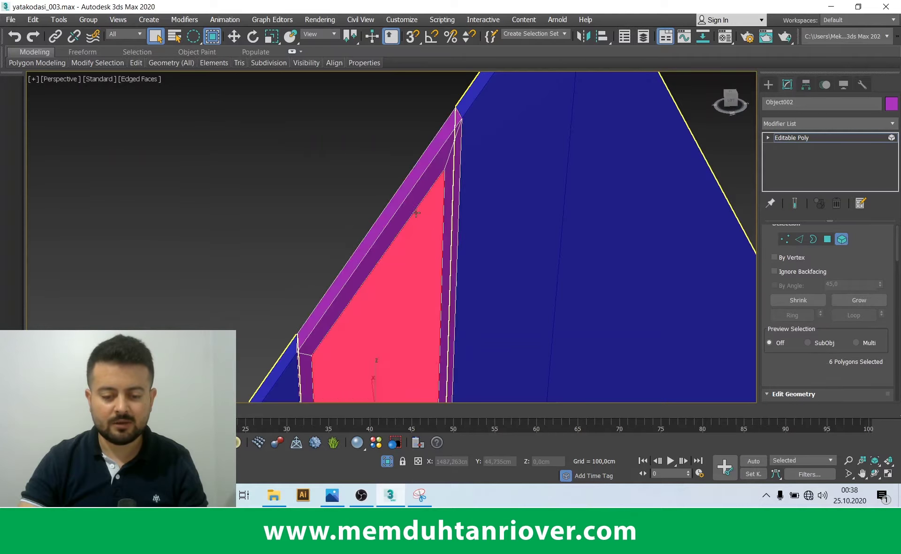
scroll(419, 262, down, 2)
scroll(381, 195, down, 1)
scroll(866, 373, down, 2)
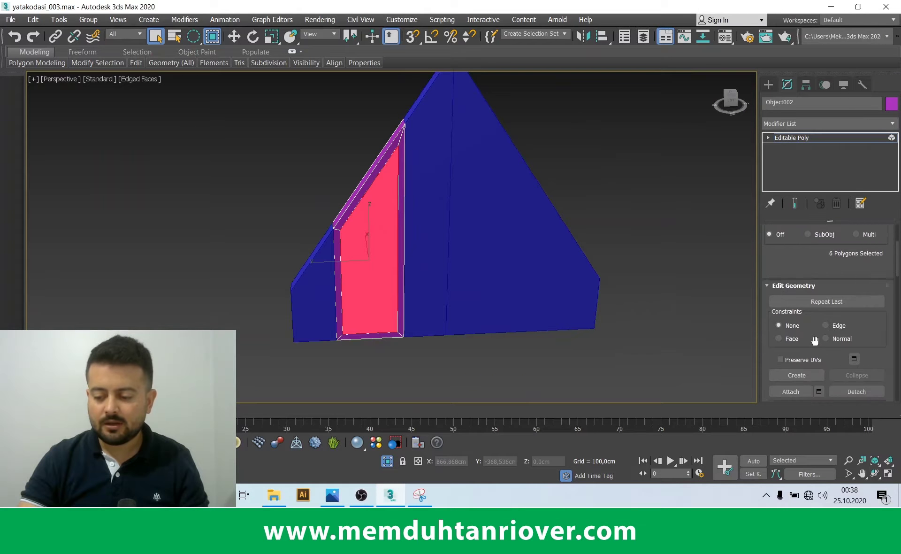
scroll(865, 373, down, 2)
Detach the selected panel polygons as Object003 and leave polygon editing
click(853, 308)
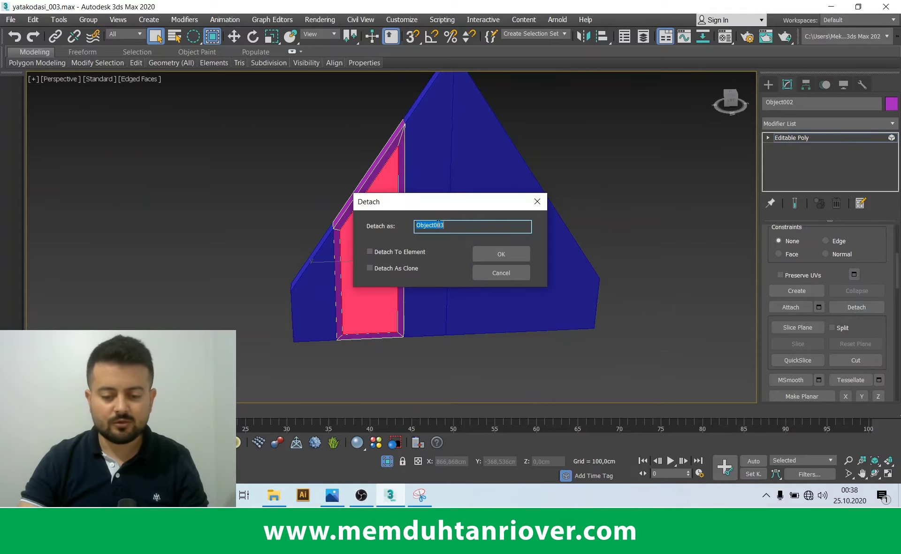
click(508, 256)
click(841, 139)
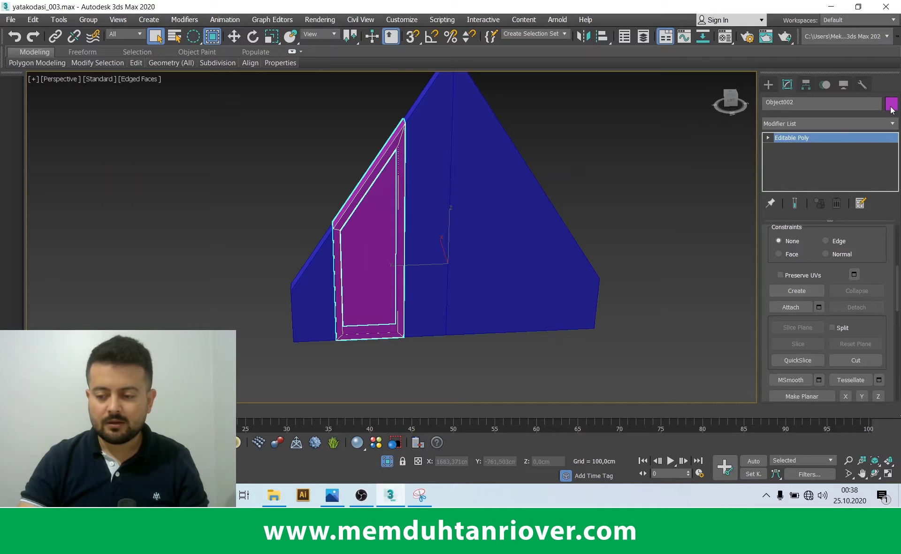
Give the frame object a green colour and clear the selection
click(892, 104)
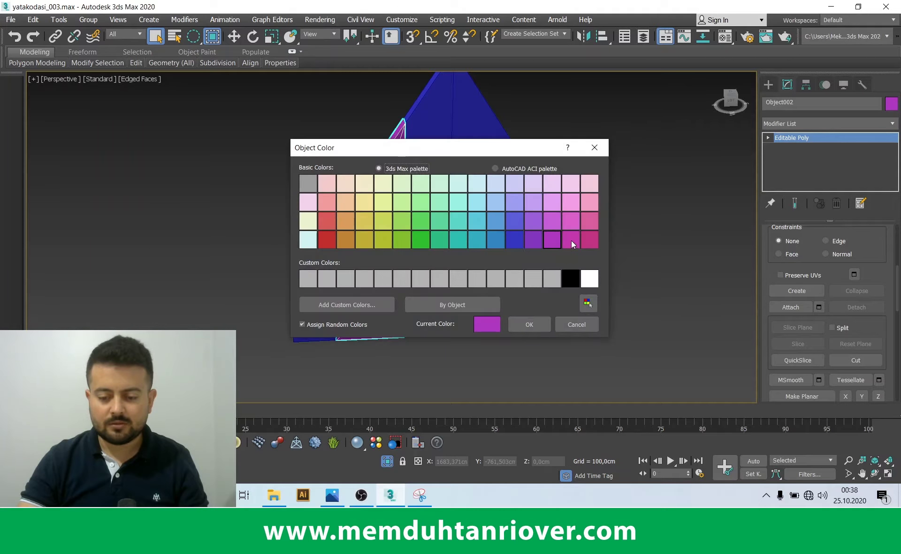
click(421, 228)
click(539, 325)
click(476, 364)
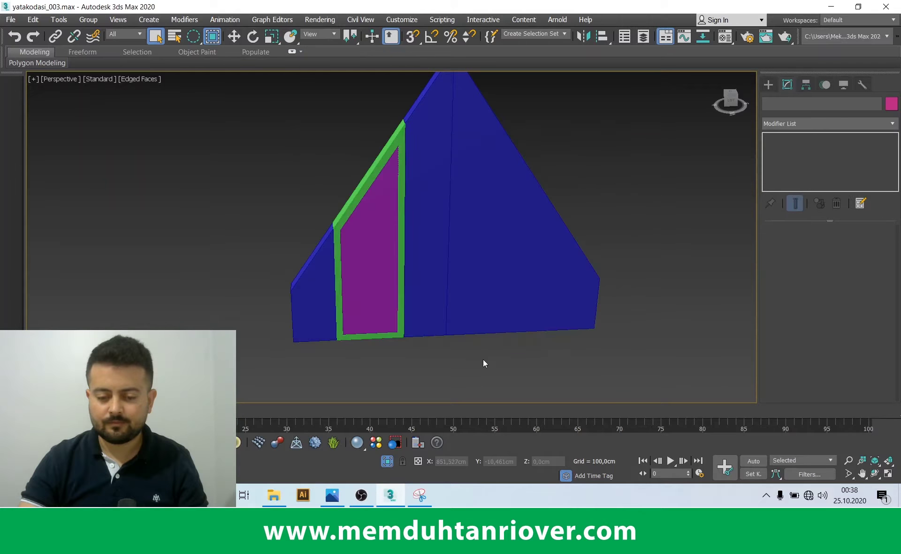
Select the detached purple panel and maximize the Top view on it
alt+middle_drag(401, 338, 387, 272)
click(387, 272)
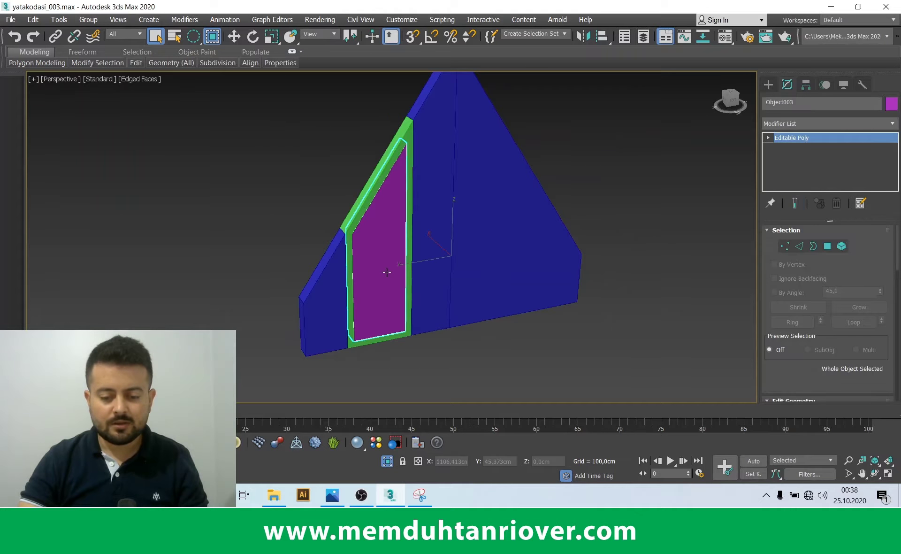
key(alt+w)
key(alt+w)
scroll(357, 143, up, 3)
scroll(451, 242, up, 2)
In Top view, shift the panel's selected left-side vertices -9 cm along X
click(789, 245)
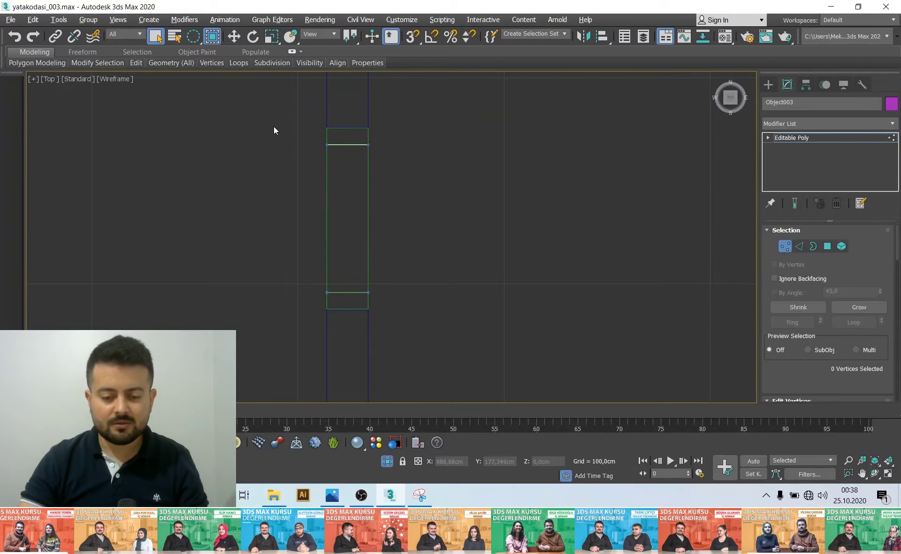
drag(193, 37, 193, 38)
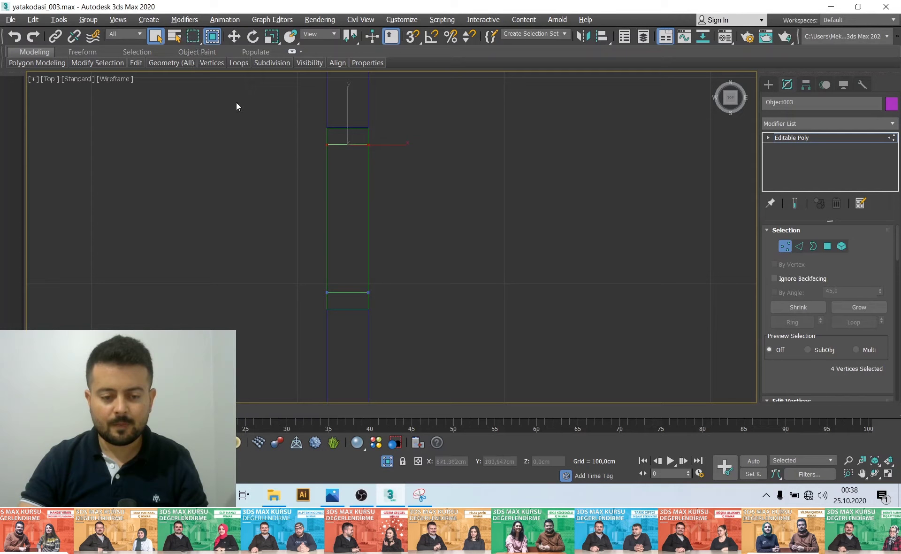
key(w)
scroll(338, 232, up, 1)
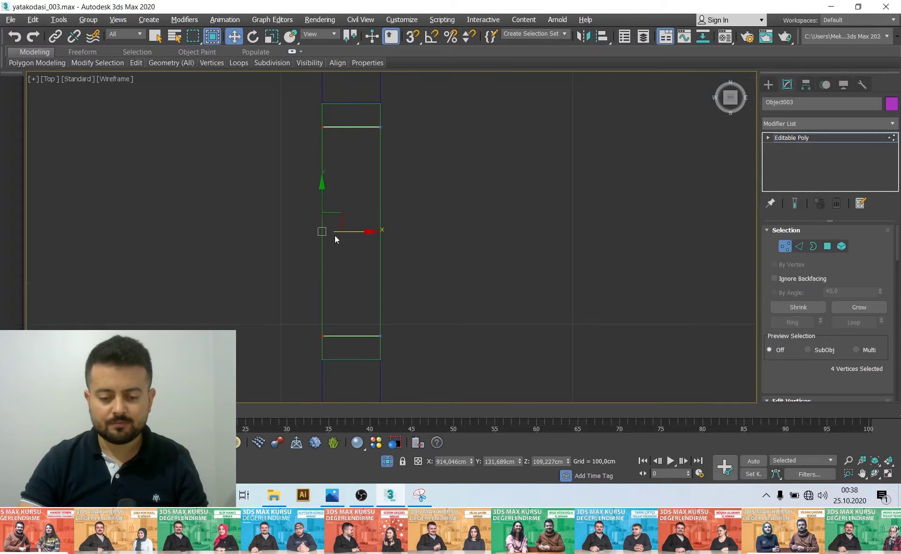
drag(361, 232, 379, 232)
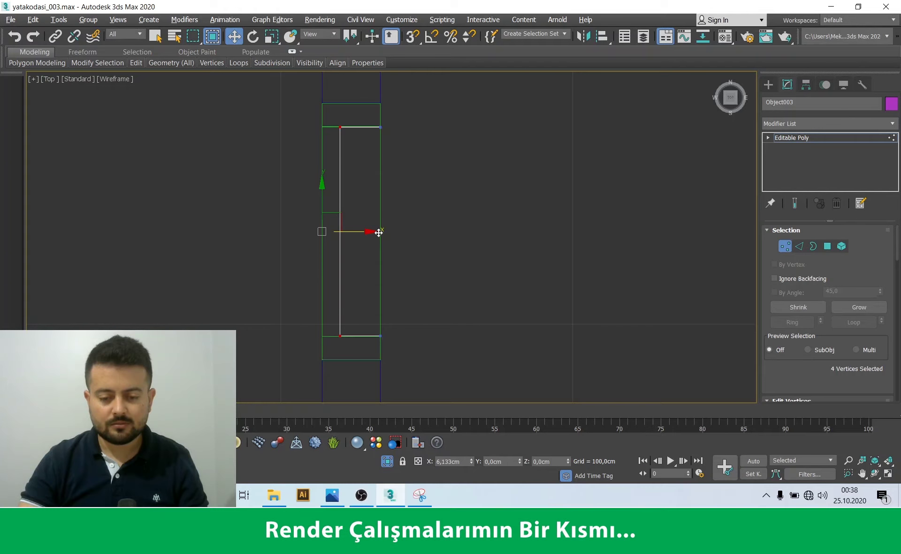
drag(421, 234, 392, 229)
right_click(392, 229)
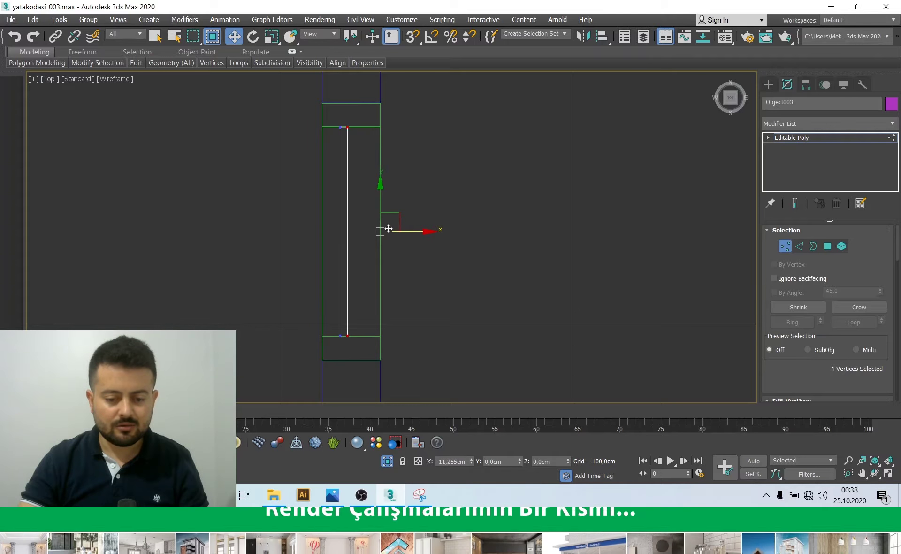
drag(392, 231, 326, 109)
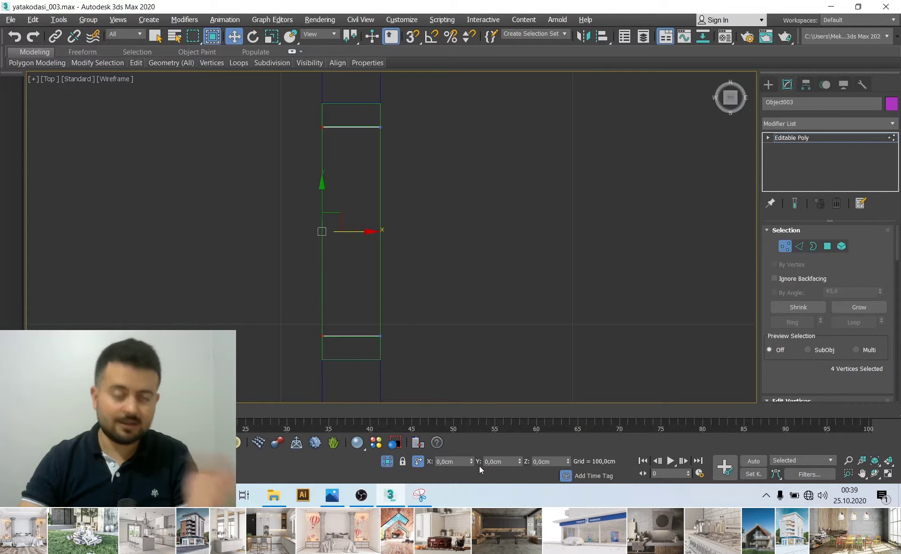
double_click(451, 465)
text(-)
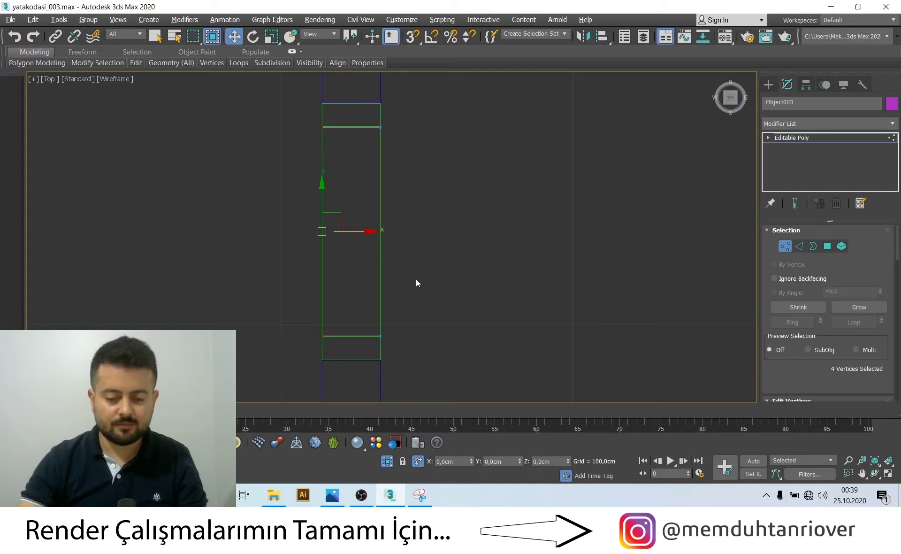
text(9)
key(Return)
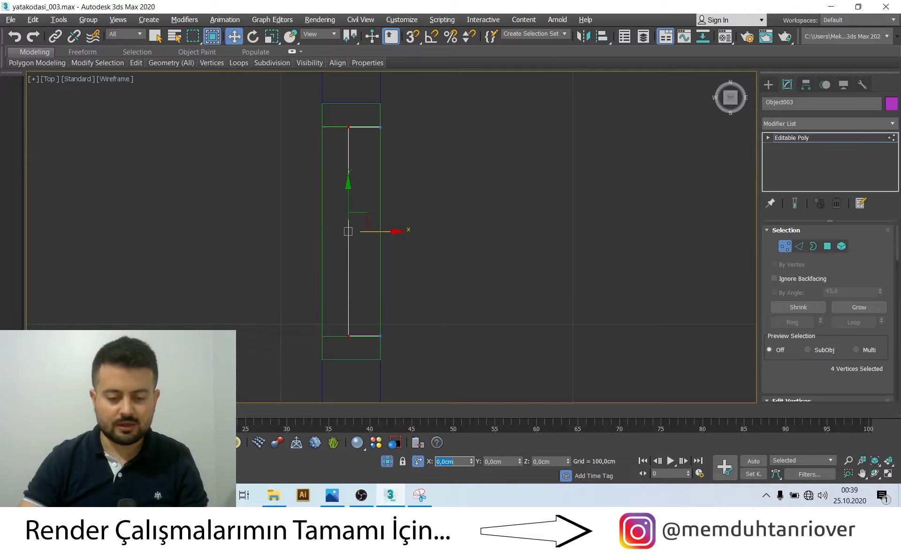
Move the panel's right-side vertices 9 cm inward along X
click(369, 123)
drag(369, 122, 394, 347)
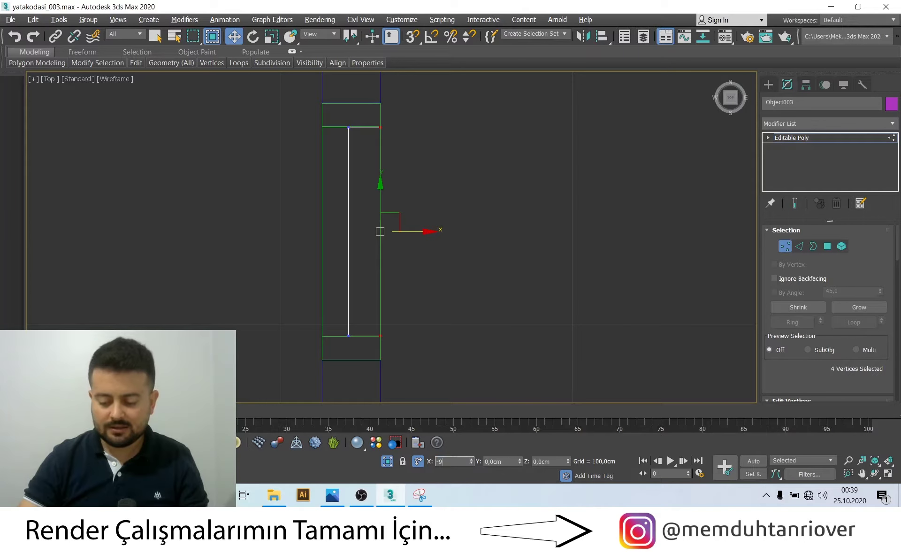
text(9)
key(Return)
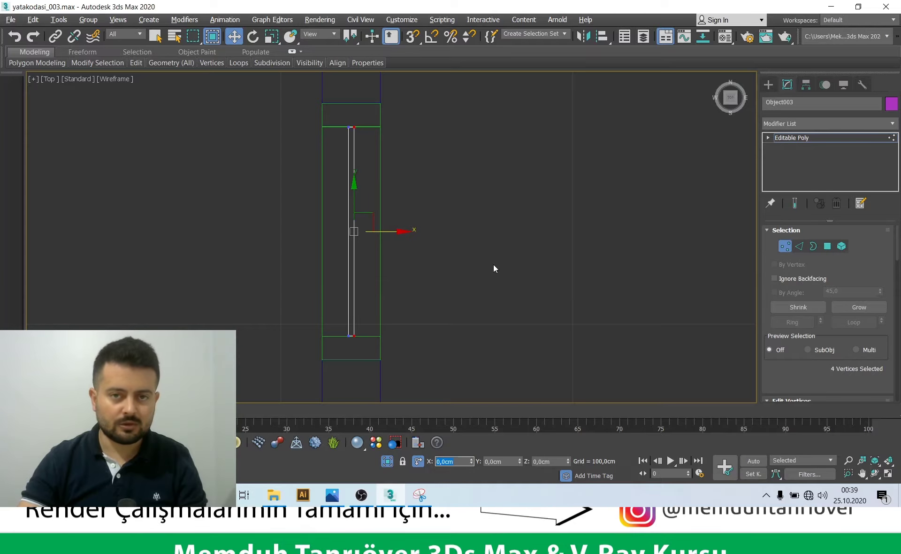
Exit vertex editing and maximize the Left view
click(785, 246)
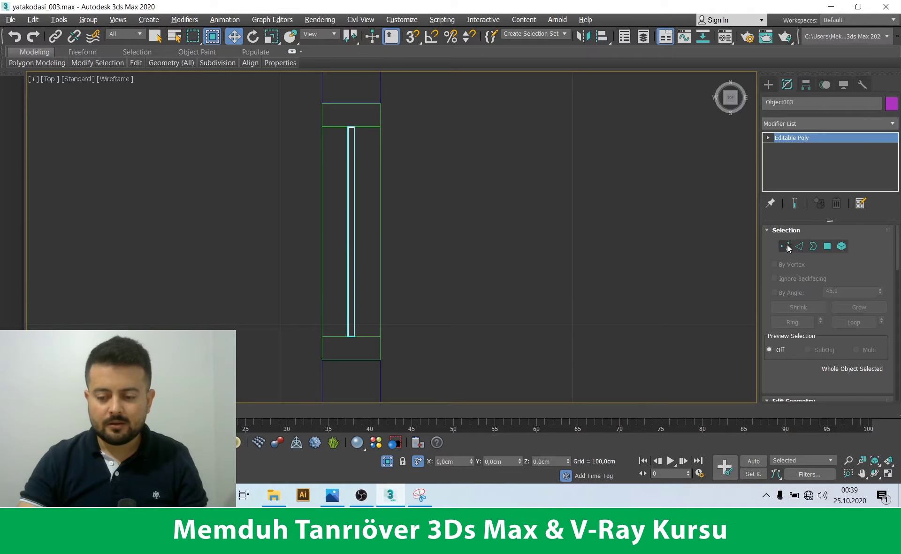
key(p)
key(alt+w)
right_click(249, 340)
key(alt+w)
scroll(305, 214, down, 5)
scroll(326, 256, up, 3)
In Left view, select the panel's bottom-edge vertices and move them upward
scroll(291, 277, up, 3)
click(785, 246)
middle_drag(290, 270, 360, 271)
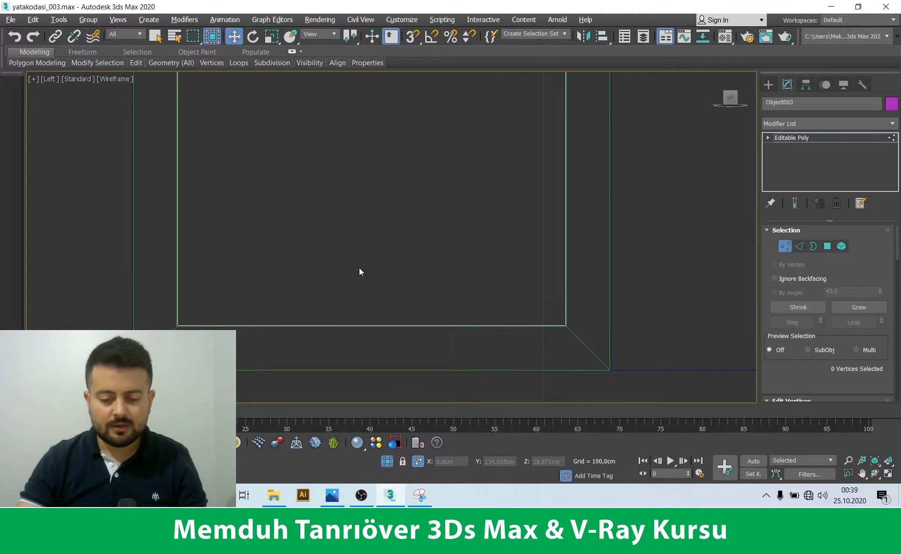
scroll(178, 312, up, 2)
scroll(183, 302, down, 3)
drag(188, 286, 362, 315)
scroll(361, 316, up, 3)
scroll(350, 258, down, 2)
scroll(281, 185, up, 4)
scroll(281, 184, down, 2)
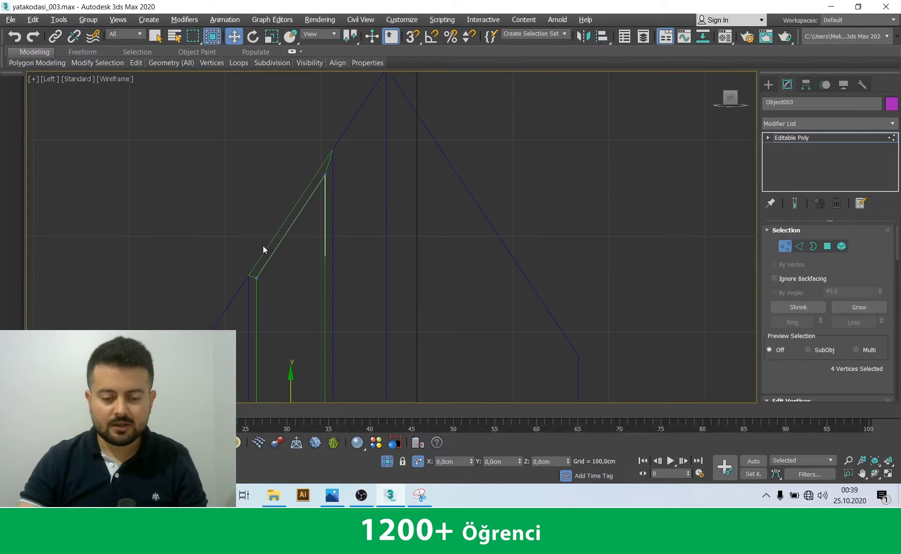
drag(382, 326, 382, 325)
scroll(312, 211, up, 3)
scroll(286, 306, up, 2)
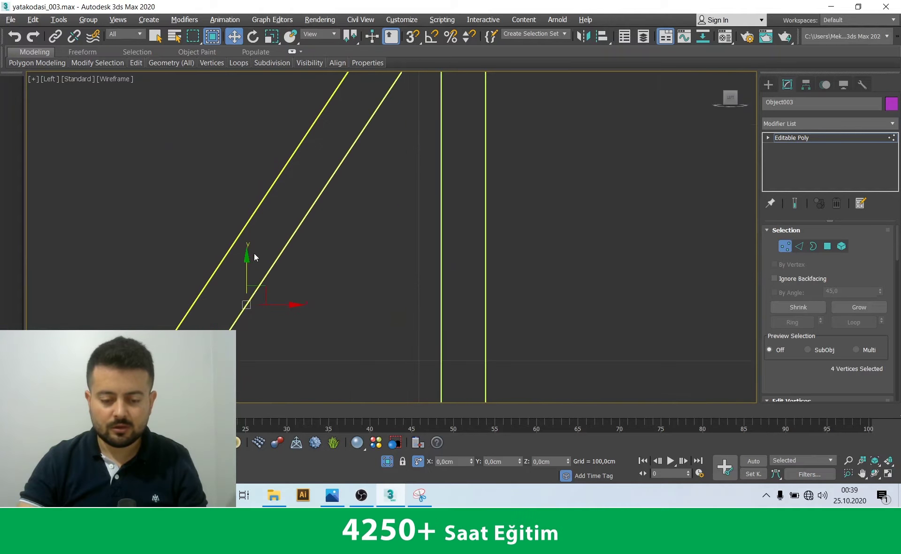
drag(247, 270, 248, 247)
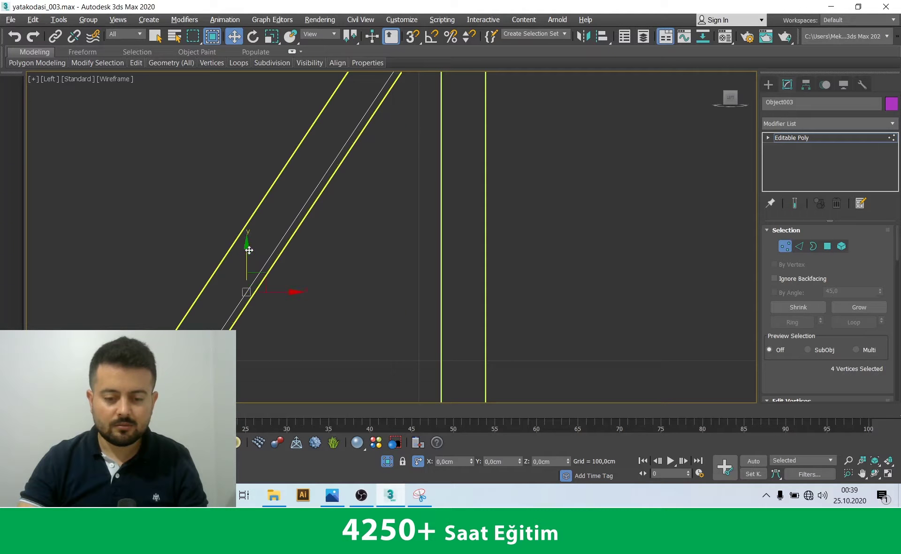
Clear the selection and select the panel's bottom-left corner vertices
scroll(282, 249, down, 2)
scroll(331, 263, down, 2)
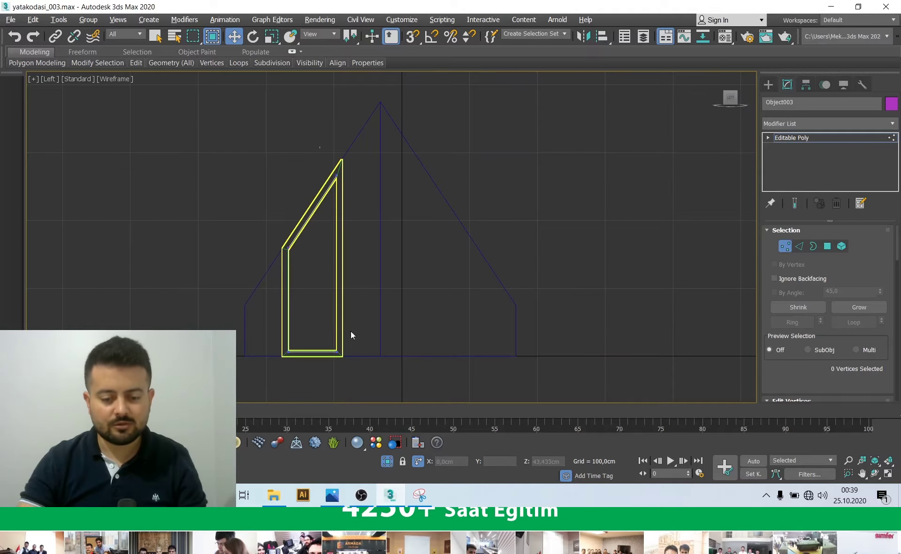
scroll(350, 198, up, 4)
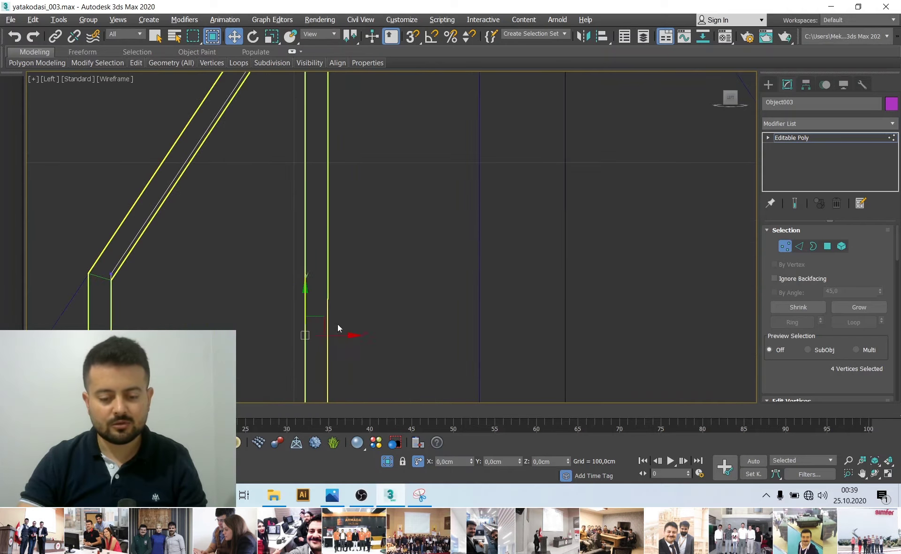
middle_drag(338, 328, 324, 295)
scroll(324, 295, up, 2)
scroll(333, 263, up, 2)
scroll(345, 238, down, 2)
scroll(462, 247, down, 2)
click(510, 278)
scroll(377, 250, down, 2)
drag(365, 292, 347, 306)
scroll(360, 243, up, 3)
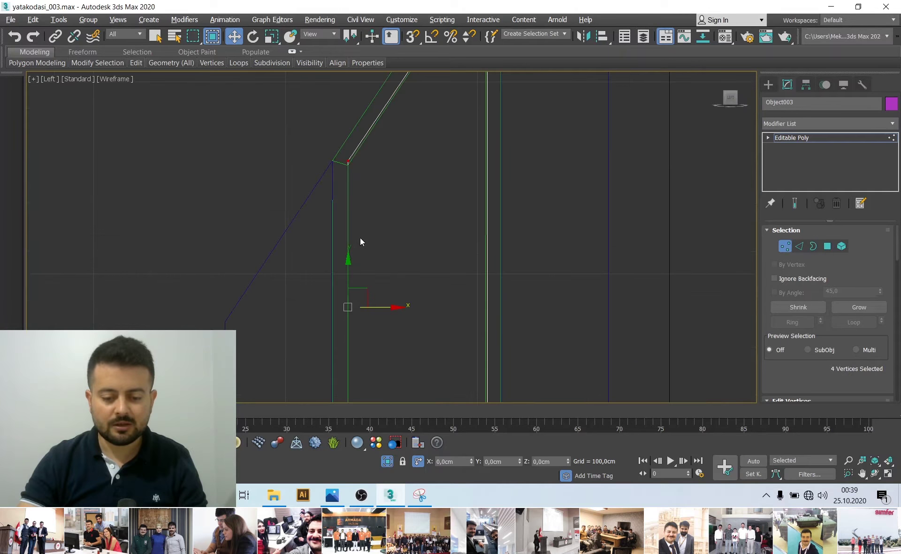
scroll(352, 330, up, 3)
scroll(362, 344, up, 2)
scroll(355, 346, down, 2)
scroll(348, 291, down, 3)
Return to a maximized Perspective view, exit vertex editing and deselect the panel
key(alt+w)
right_click(508, 322)
key(alt+w)
alt+middle_drag(505, 329, 576, 314)
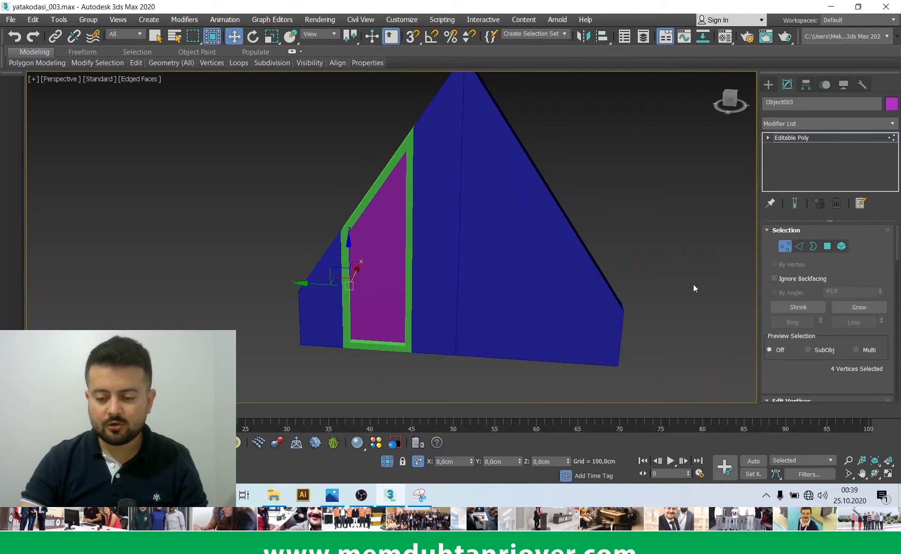
key(1)
click(588, 154)
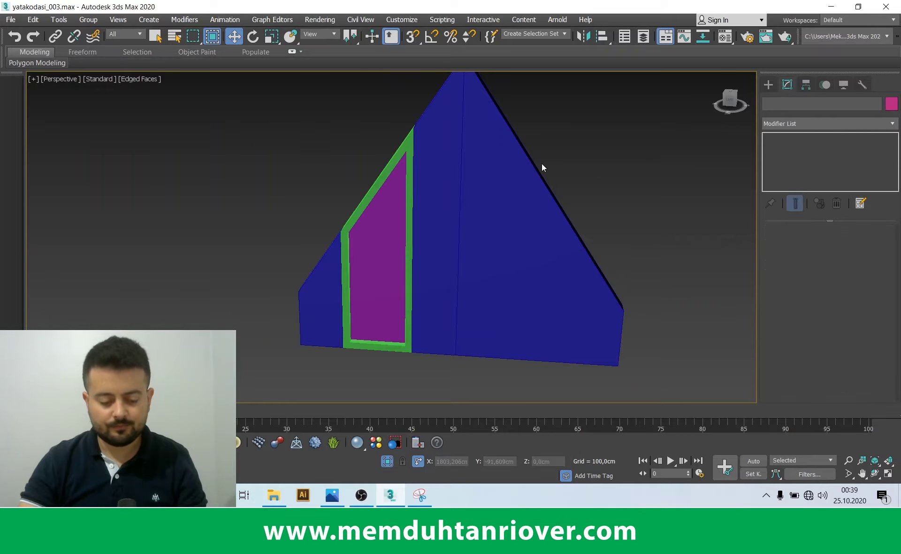
Orbit to face the gable wall squarely and select the wall piece
alt+middle_drag(405, 263, 413, 265)
key(q)
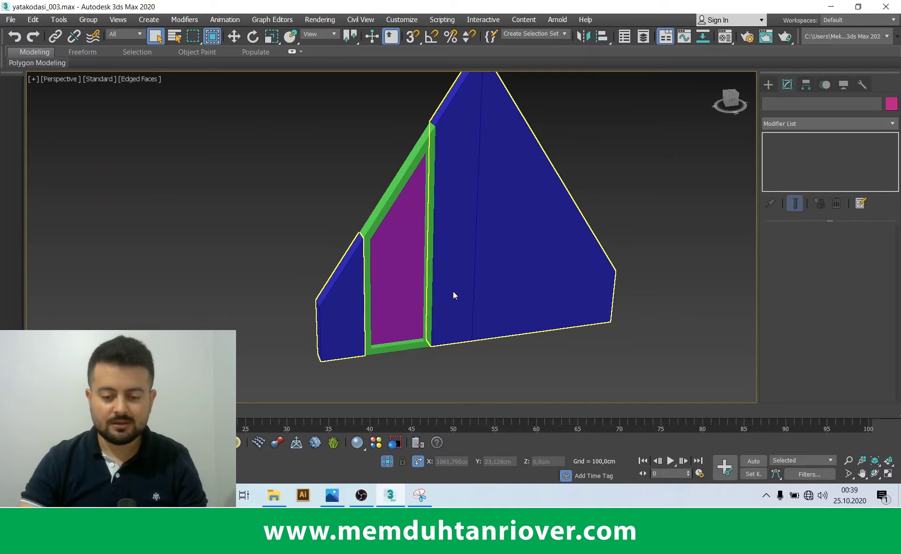
mouse_move(551, 248)
alt+middle_down()
mouse_move(595, 201)
mouse_move(567, 218)
mouse_move(529, 209)
alt+middle_up()
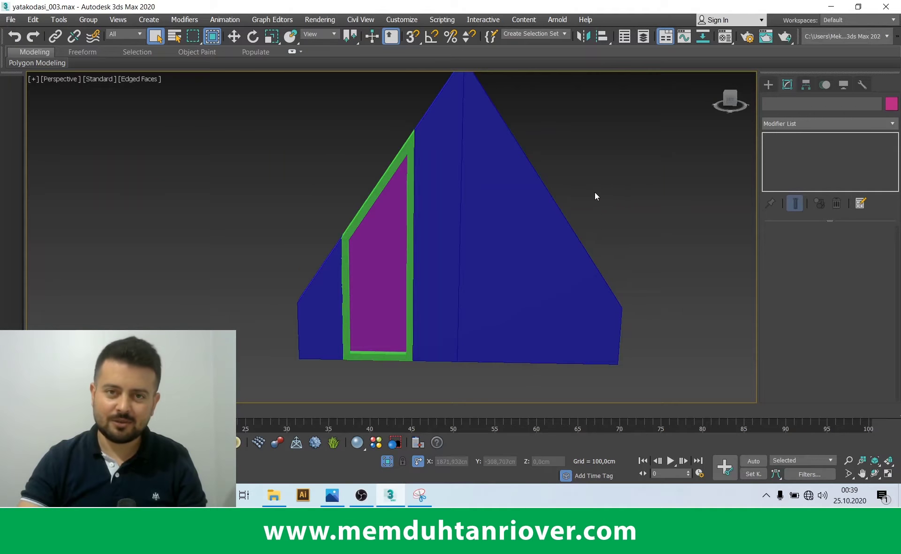
alt+middle_drag(604, 191, 386, 253)
click(387, 253)
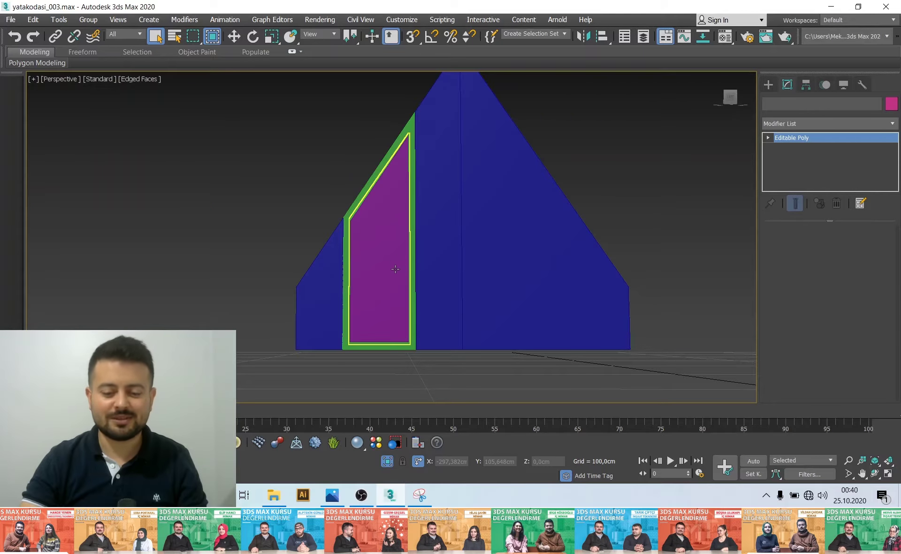
click(386, 466)
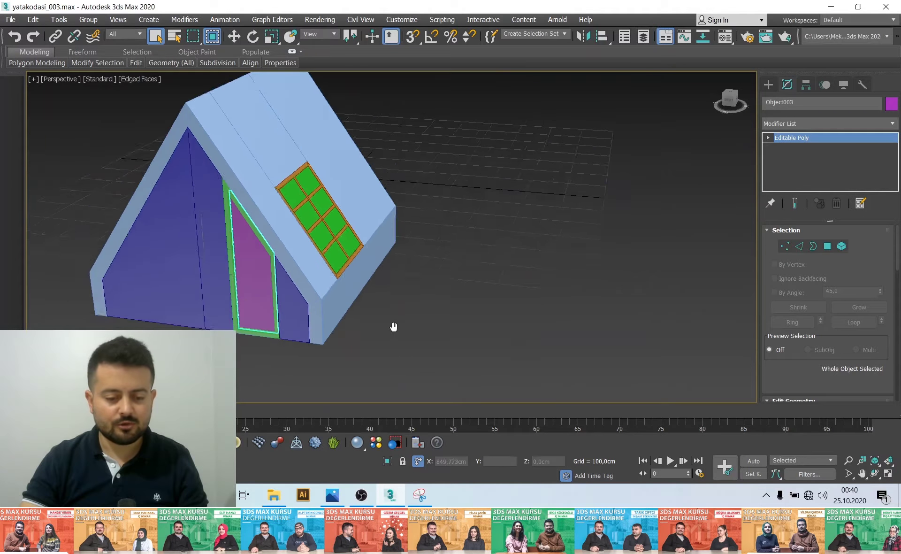
middle_drag(394, 327, 424, 344)
Isolate the selected wall pieces in a flat side view and bring up the reference image
click(419, 495)
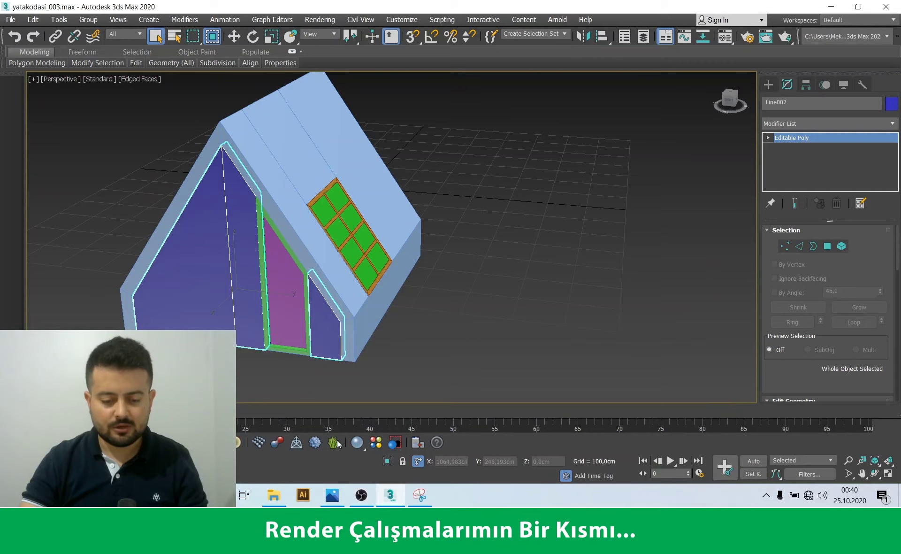
click(387, 461)
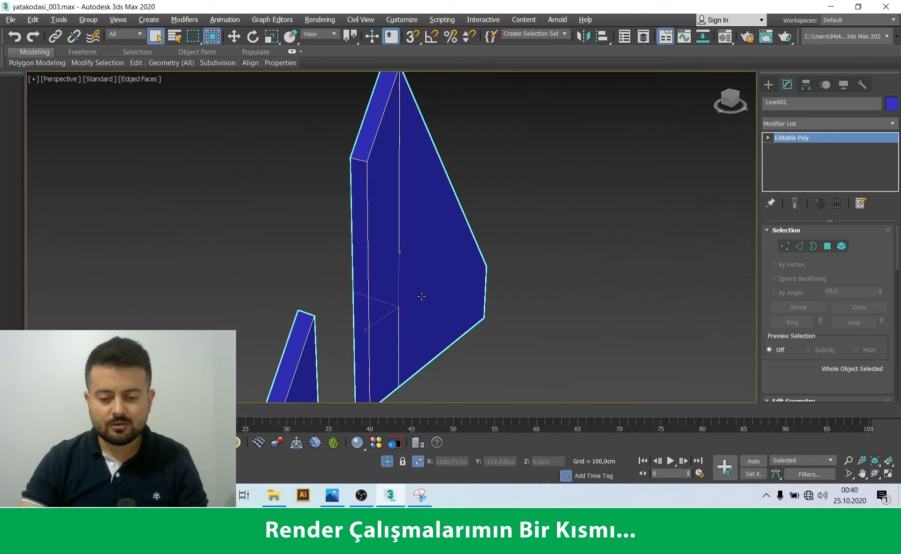
key(alt+w)
key(alt+w)
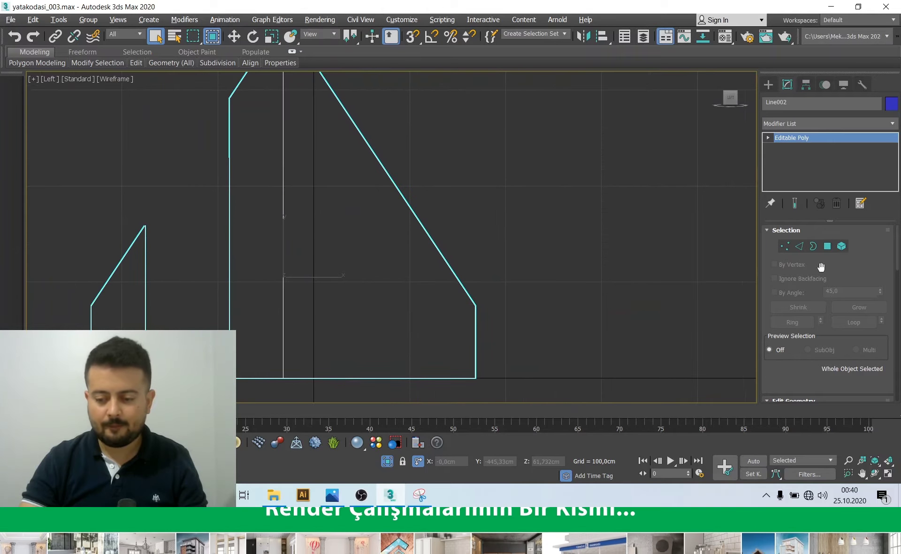
click(420, 495)
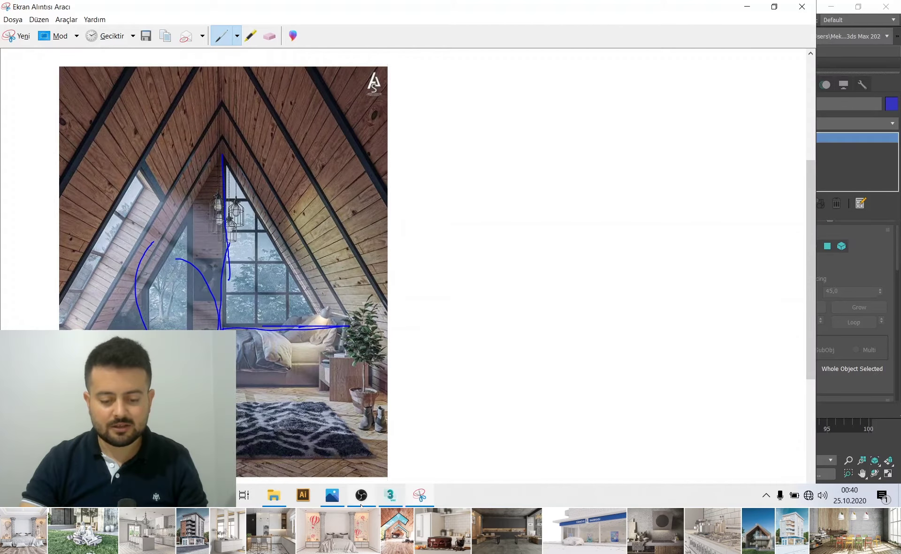
click(390, 494)
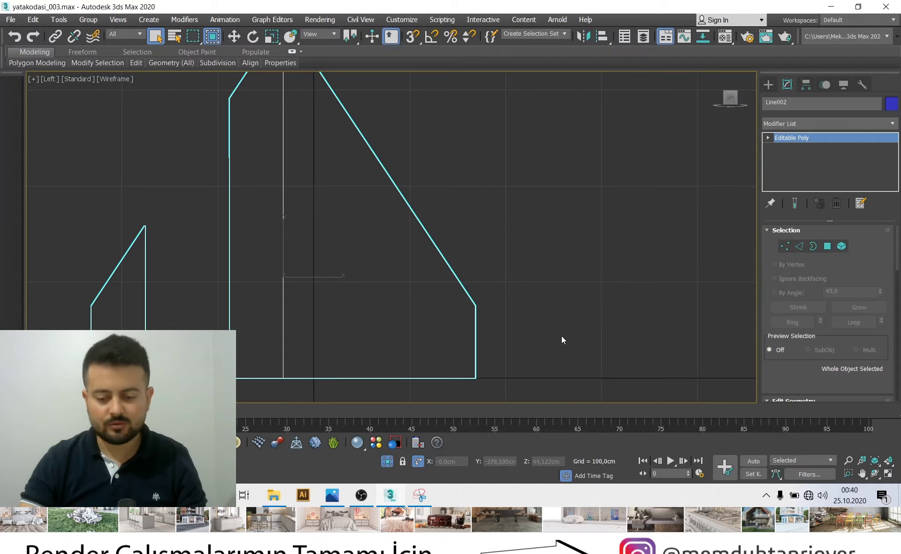
middle_drag(553, 324, 563, 337)
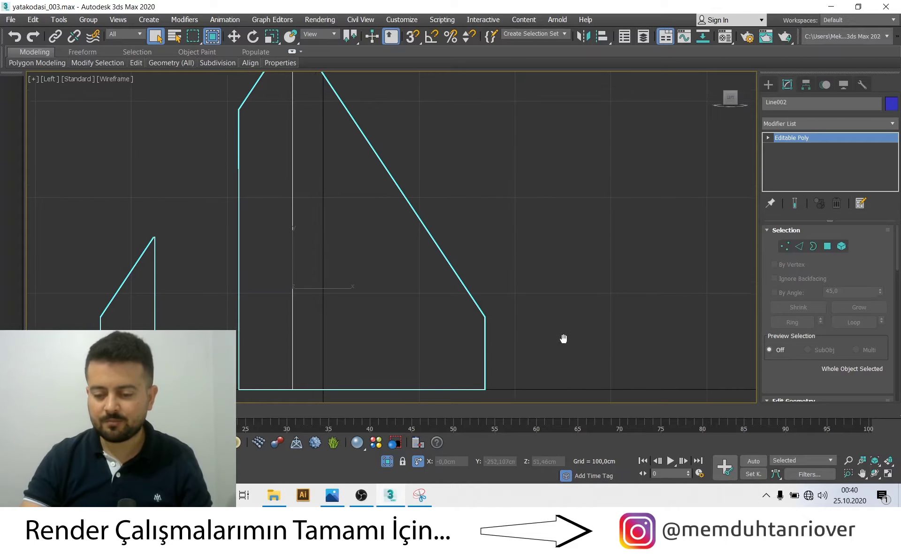
In Edge mode, select the four edges across the large wall piece Line002
click(799, 246)
middle_drag(379, 287, 365, 324)
scroll(365, 325, down, 2)
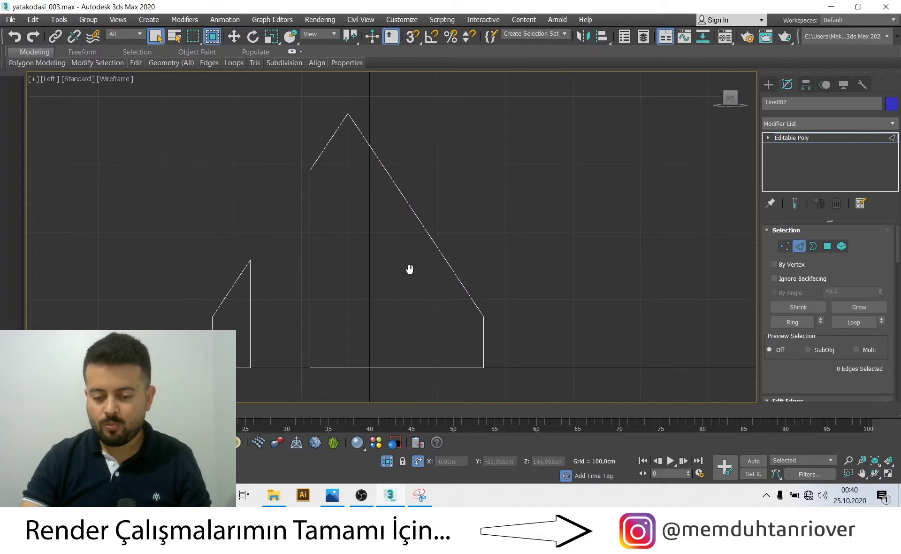
scroll(397, 332, up, 2)
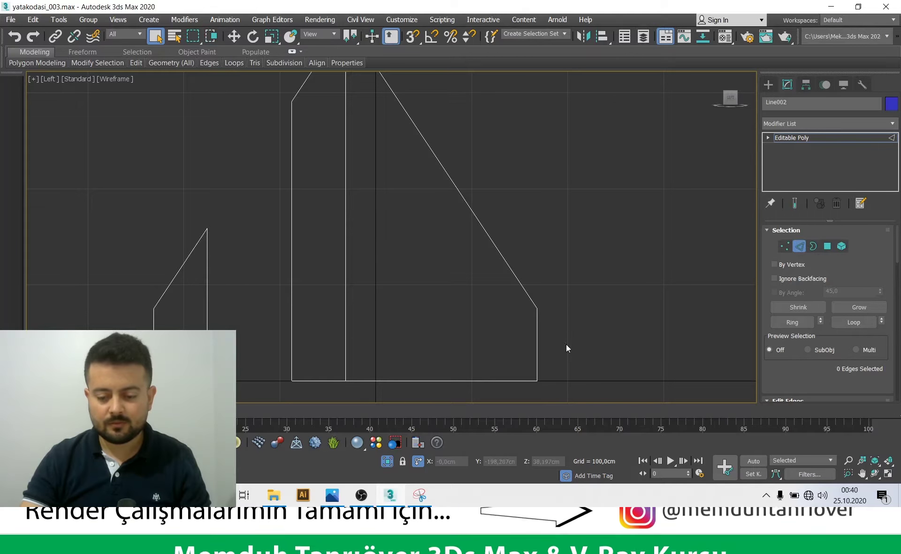
drag(566, 345, 336, 329)
middle_drag(459, 358, 447, 334)
drag(803, 383, 782, 311)
scroll(782, 311, down, 3)
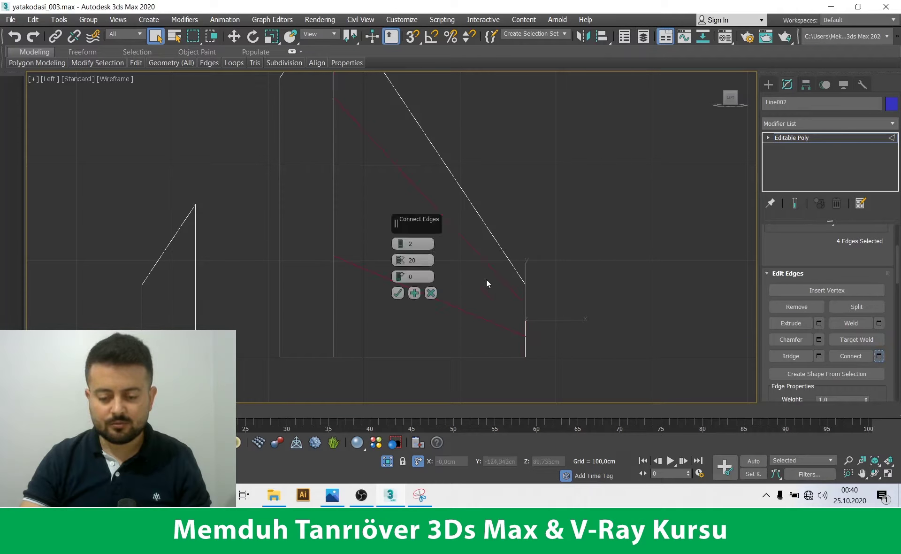
scroll(501, 265, down, 2)
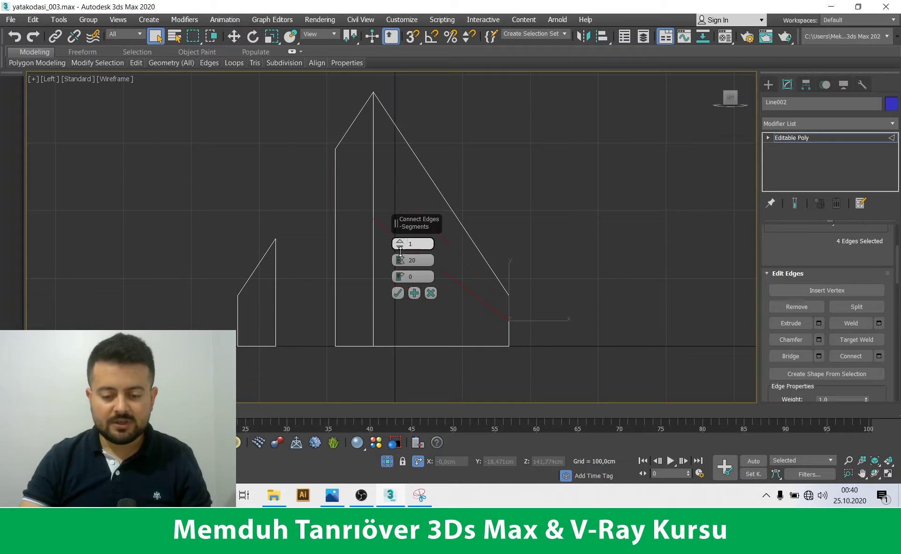
Connect the selected edges with 1 segment and pinch 0
drag(402, 260, 401, 281)
text(0)
middle_drag(456, 292, 398, 294)
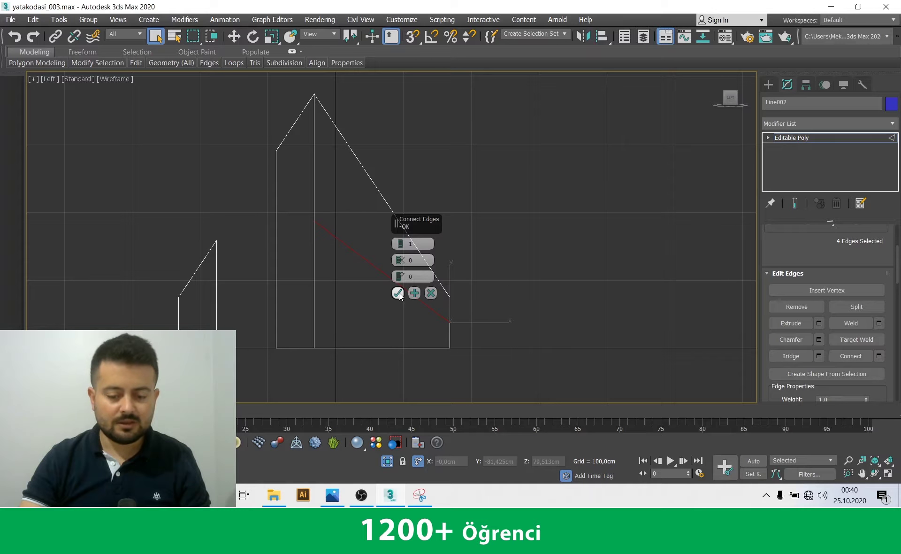
click(397, 292)
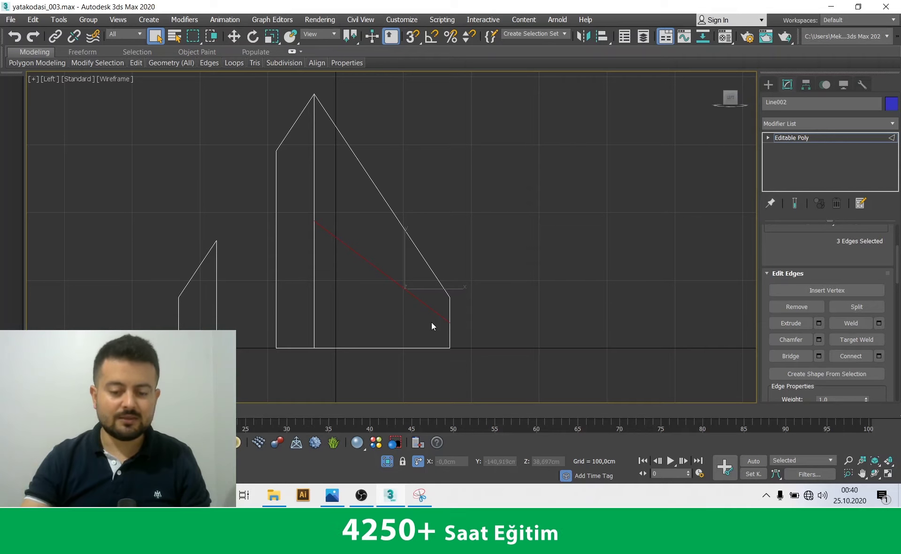
In Vertex mode, lower the new edge's centre-line end vertex in the enlarged side view
key(alt+w)
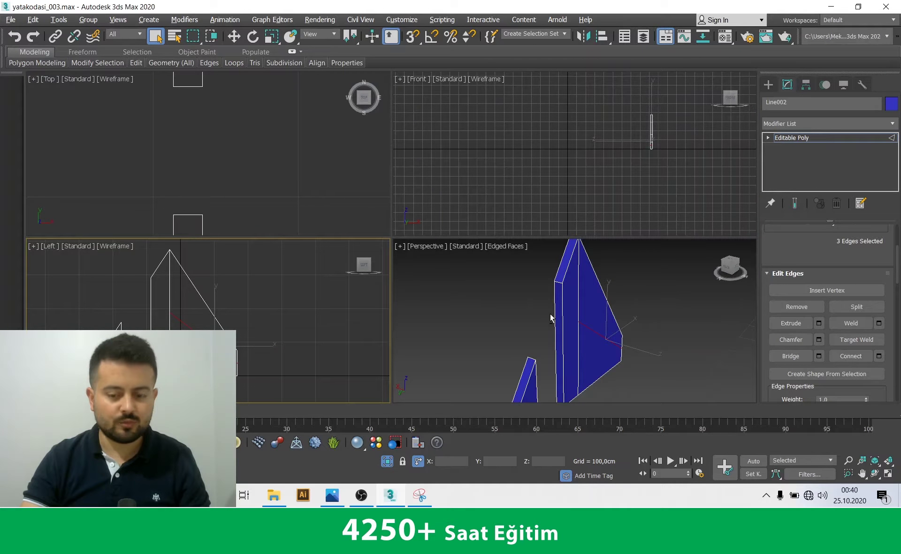
key(alt+w)
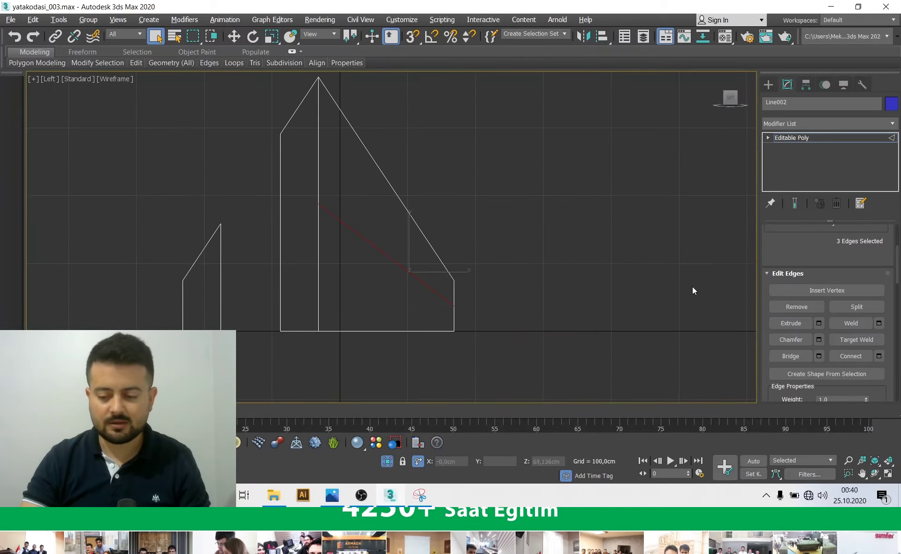
scroll(767, 314, up, 3)
scroll(767, 314, up, 2)
click(785, 246)
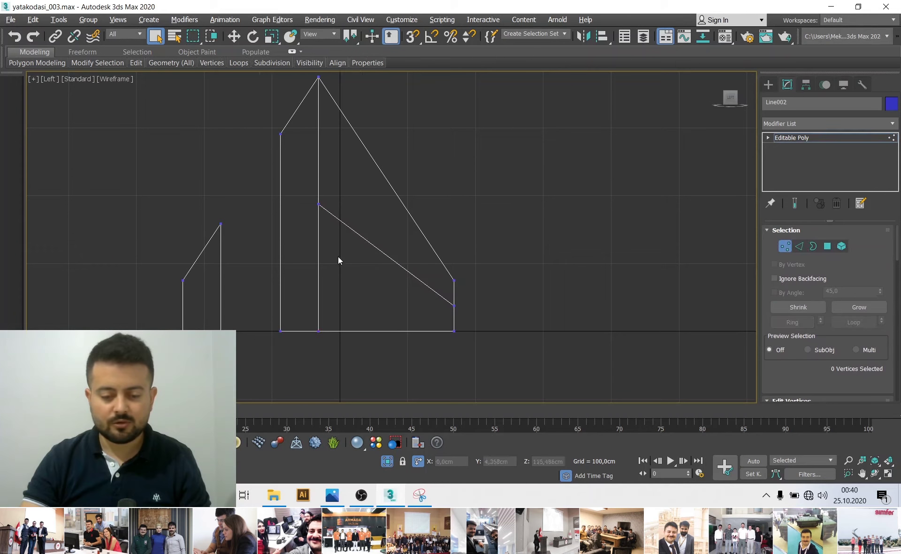
drag(341, 249, 341, 249)
key(w)
drag(318, 170, 317, 245)
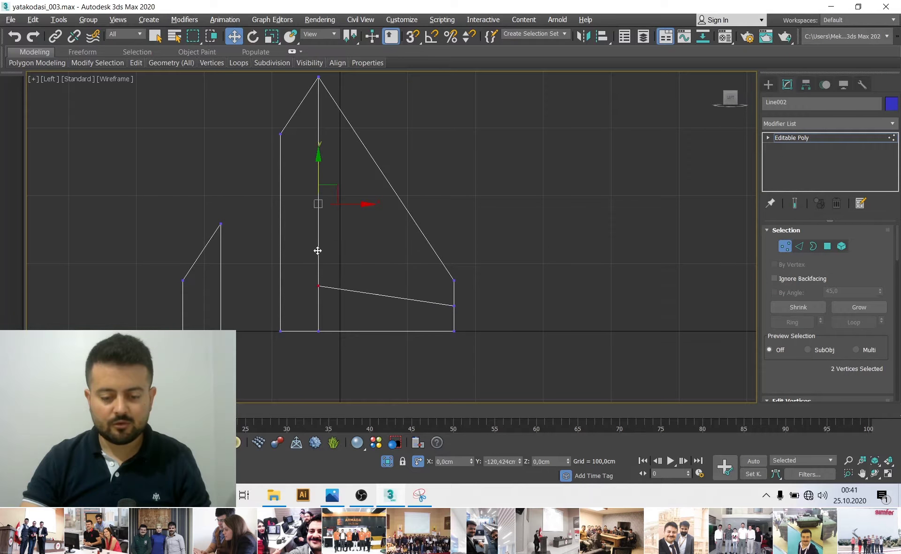
Switch coordinate entry to absolute and raise the selected vertices higher on the wall
scroll(359, 326, up, 3)
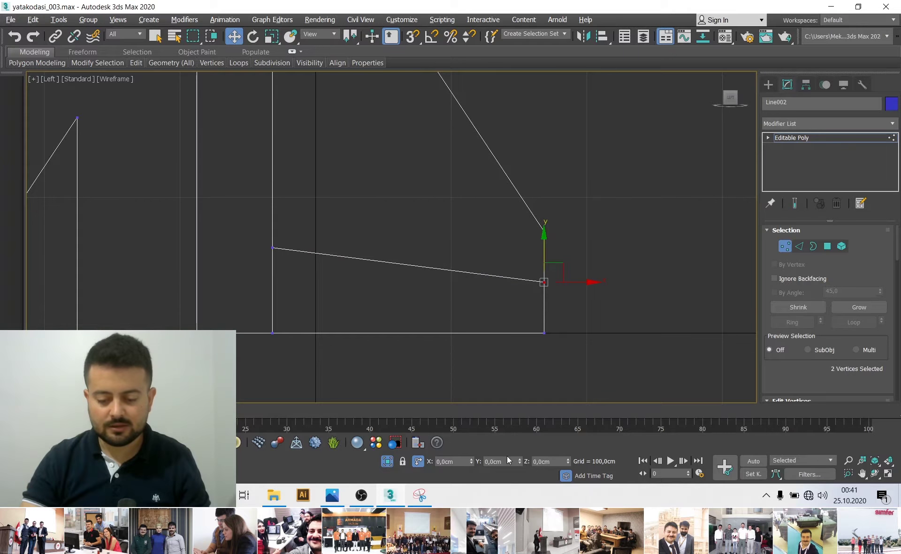
click(418, 461)
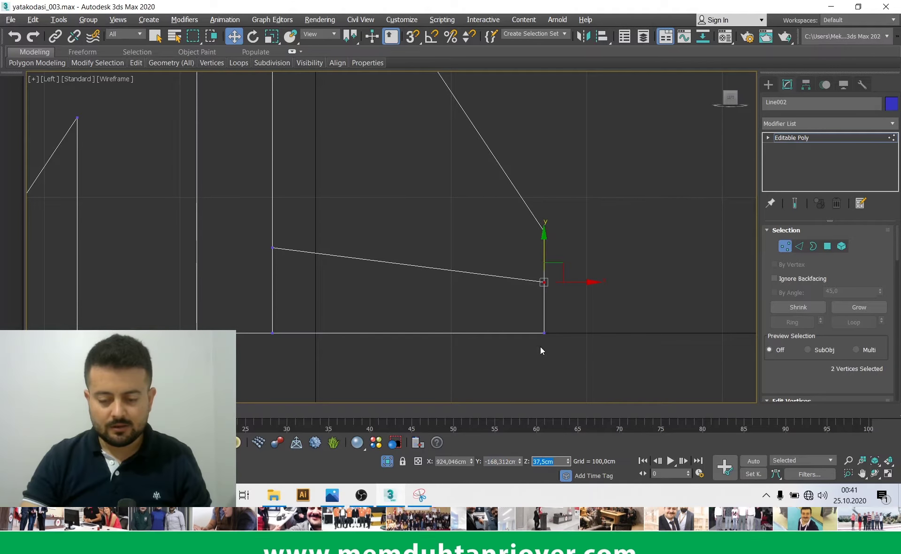
click(497, 462)
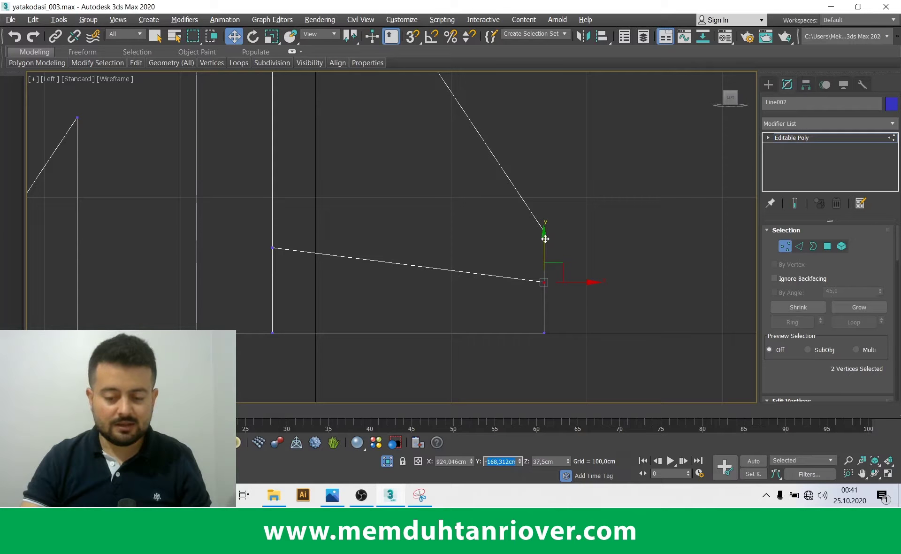
drag(279, 227, 279, 206)
Select the vertices at the edge's right end in the perspective view and inspect the wall
key(alt+w)
right_click(563, 288)
key(alt+w)
mouse_move(518, 326)
alt+middle_down()
mouse_move(472, 314)
mouse_move(530, 337)
alt+middle_up()
drag(560, 353, 567, 362)
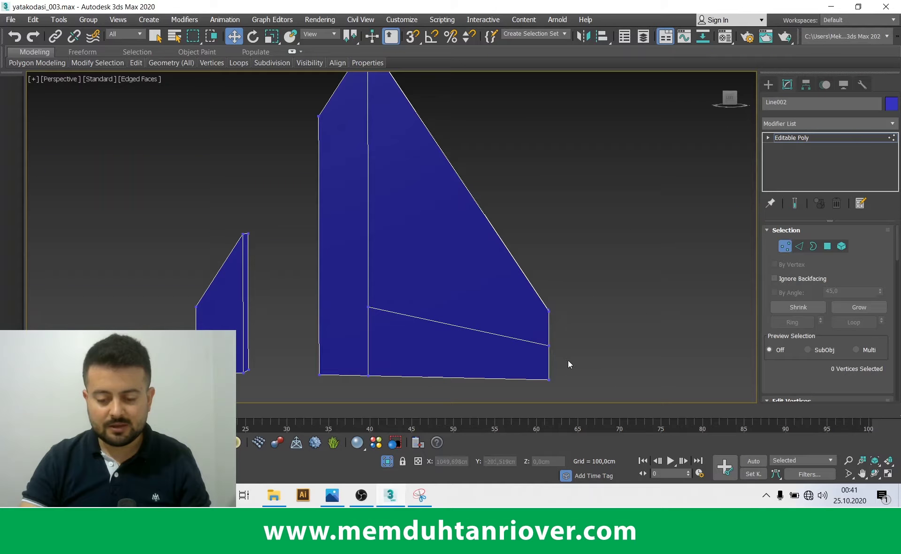
mouse_move(548, 348)
alt+middle_down()
mouse_move(524, 356)
mouse_move(530, 342)
mouse_move(500, 304)
mouse_move(517, 357)
alt+middle_up()
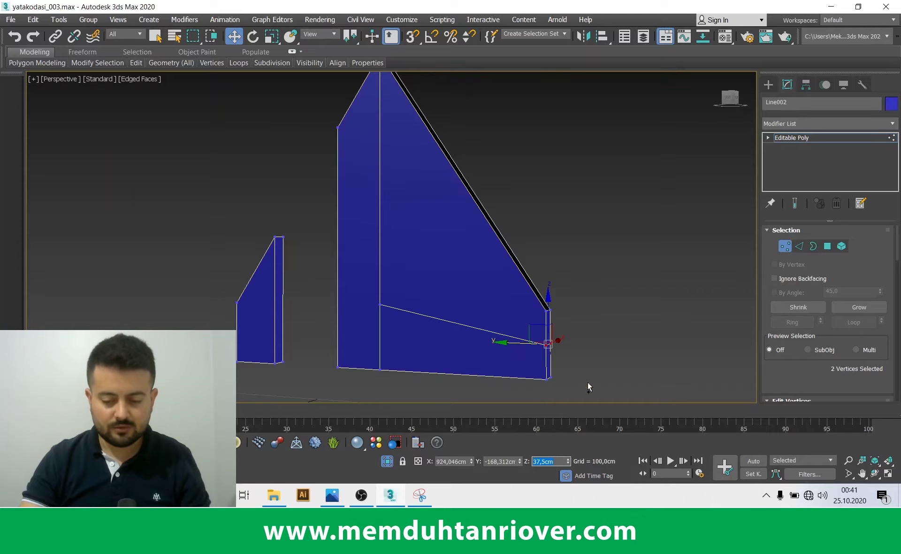
alt+middle_drag(388, 331, 350, 291)
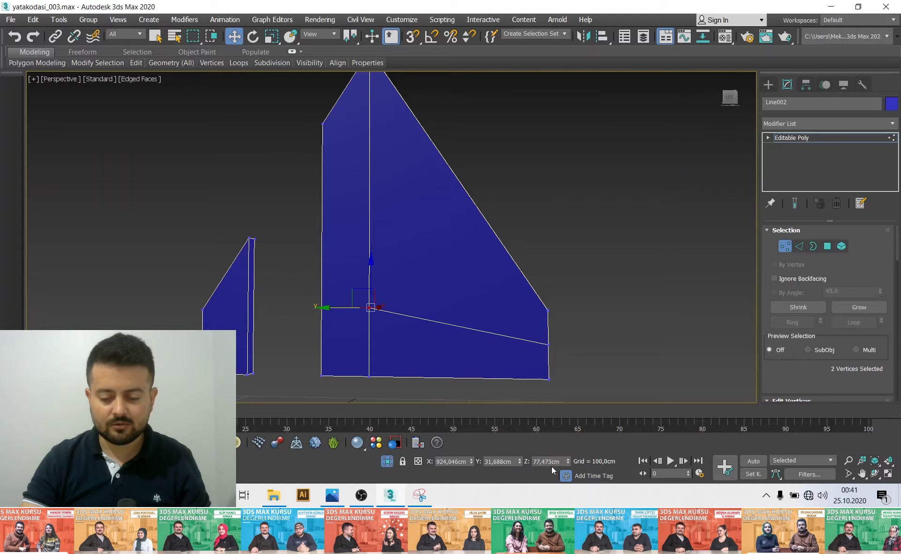
Level the edge by setting the vertices' Z to 37,5, then select all vertices along it
double_click(549, 461)
text(37,5)
key(Return)
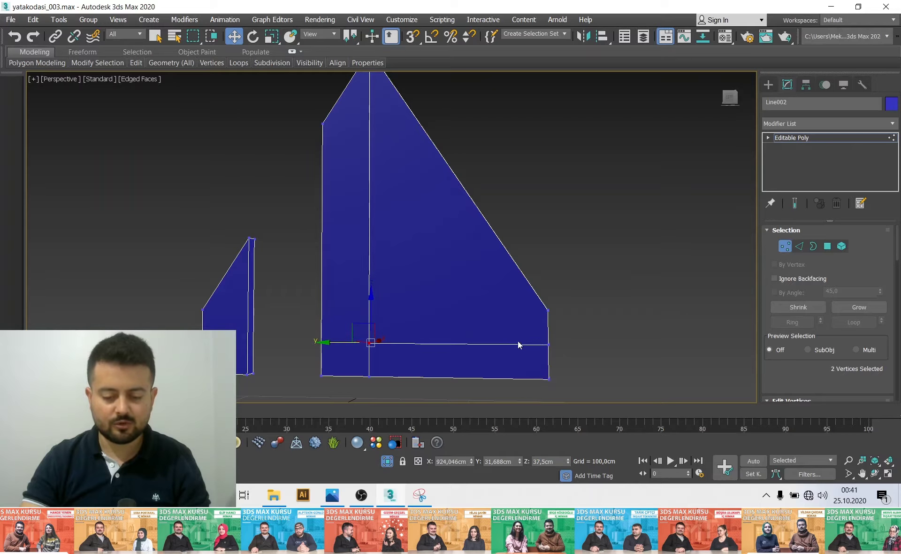
key(alt+w)
middle_click(251, 336)
key(alt+w)
With vertex snapping on, raise the edge to snap onto the wall's upper corner vertex
key(alt+w)
key(alt+w)
key(alt+w)
middle_click(260, 340)
key(alt+w)
middle_drag(348, 328, 320, 332)
drag(187, 292, 569, 326)
key(alt+w)
middle_click(614, 376)
key(alt+w)
scroll(560, 363, up, 2)
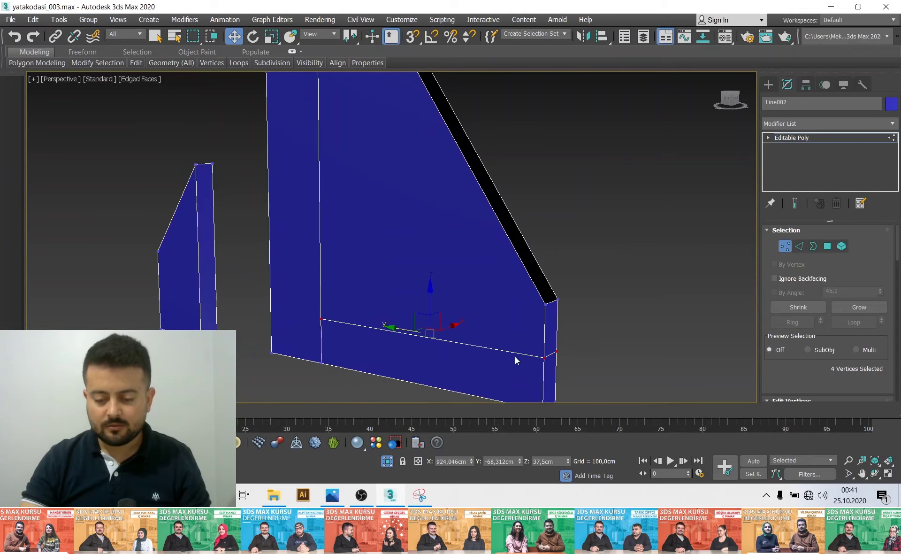
click(413, 36)
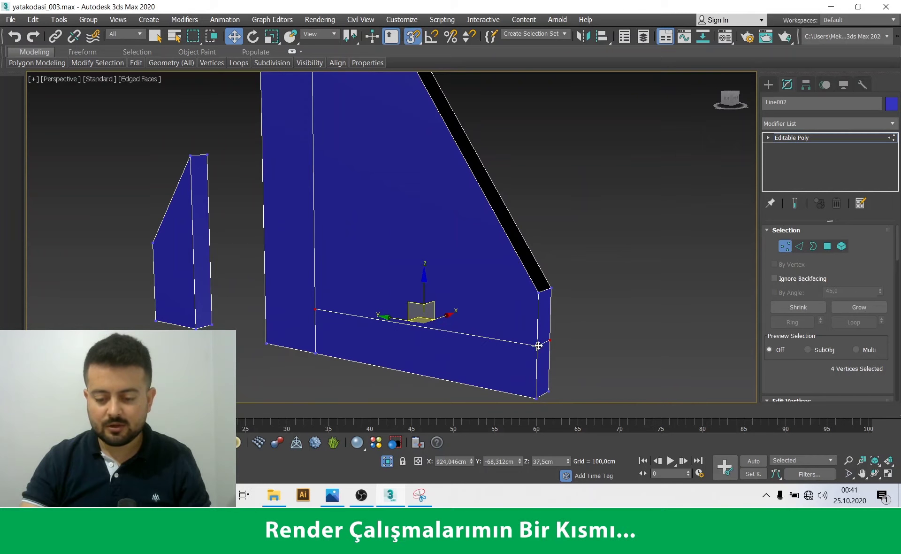
drag(537, 345, 539, 294)
Weld the overlapping vertices at Line002's right corner
mouse_move(528, 306)
alt+middle_down()
mouse_move(491, 318)
mouse_move(636, 322)
alt+middle_up()
click(586, 271)
drag(585, 270, 533, 312)
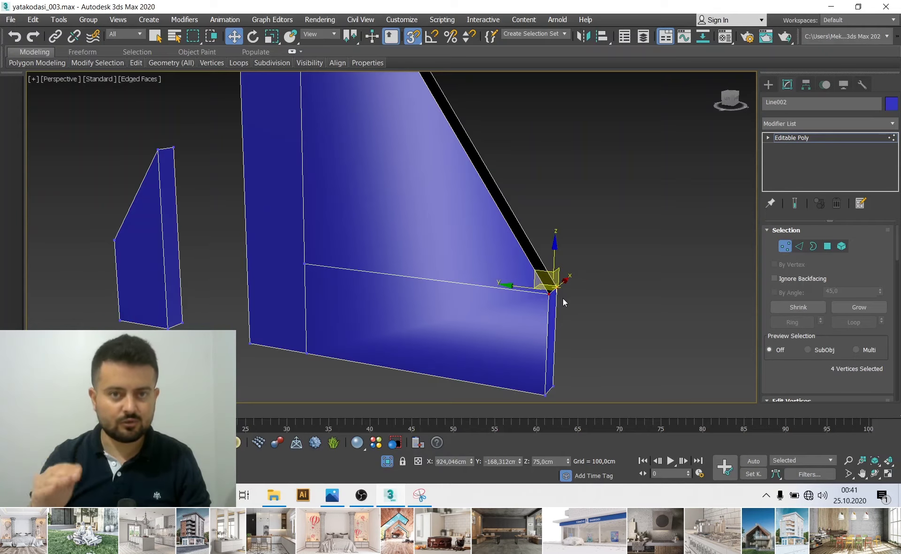
scroll(766, 314, down, 5)
scroll(766, 314, down, 2)
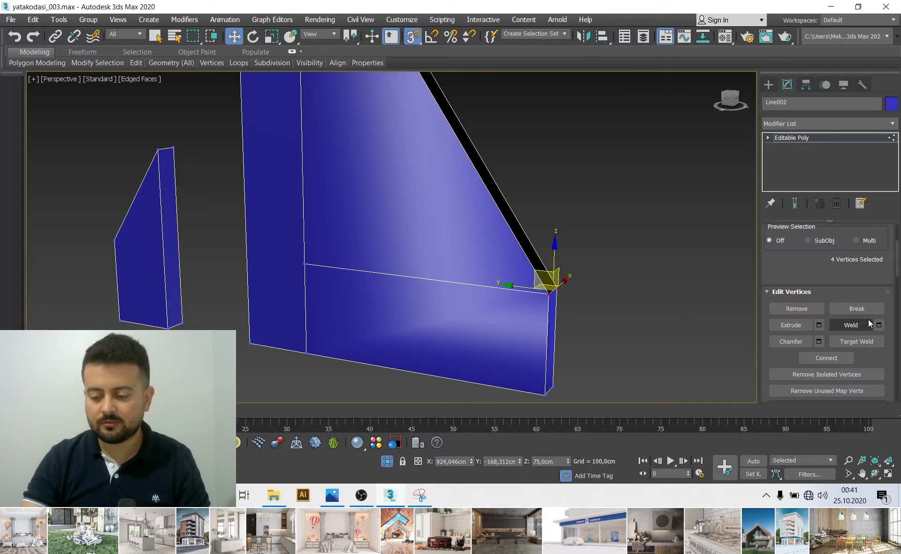
click(877, 327)
click(399, 281)
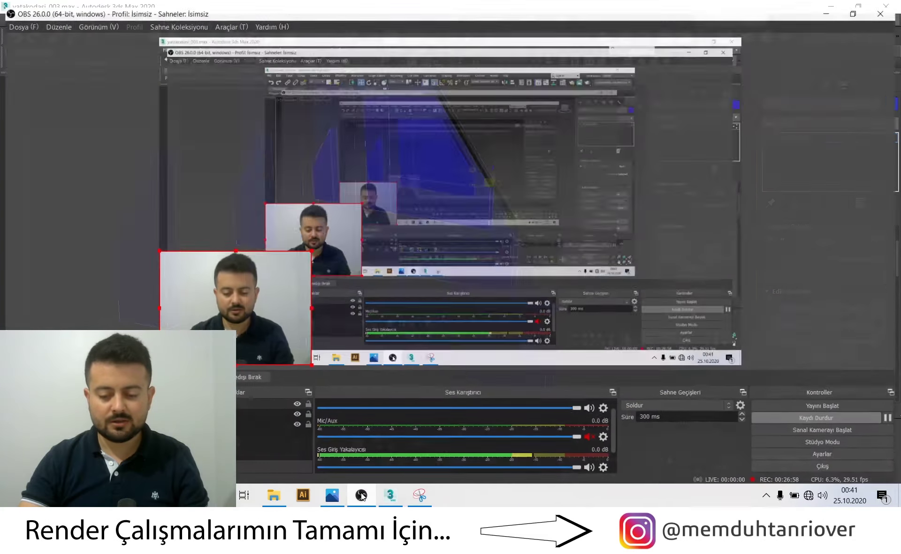
click(361, 495)
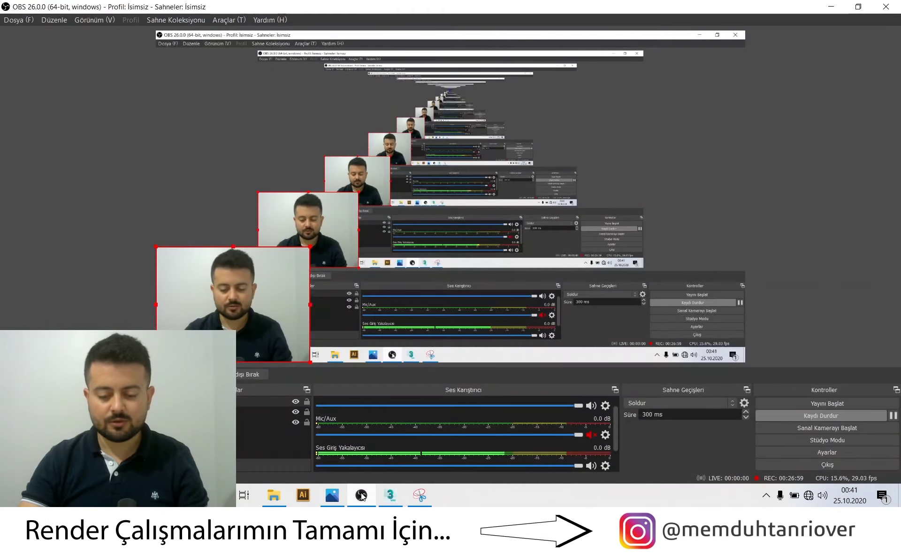
click(390, 495)
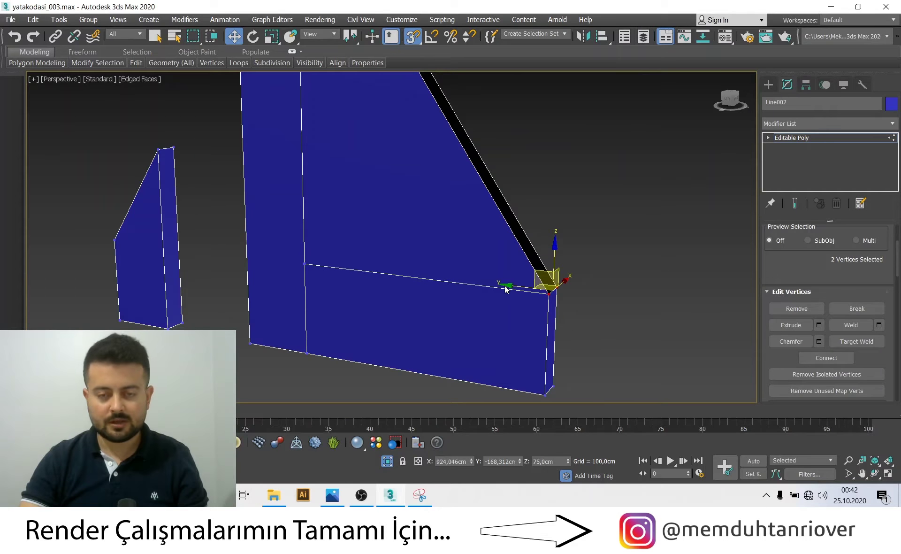
Switch through Border and Polygon modes and select the wall's black side face
mouse_move(566, 328)
alt+middle_down()
mouse_move(744, 275)
mouse_move(531, 221)
alt+middle_up()
scroll(798, 282, up, 2)
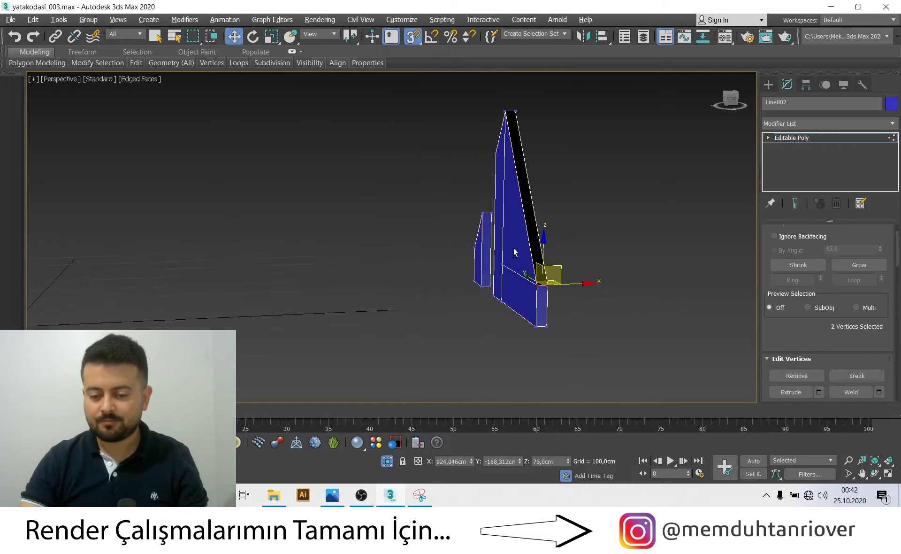
key(q)
scroll(531, 222, up, 3)
scroll(813, 252, up, 2)
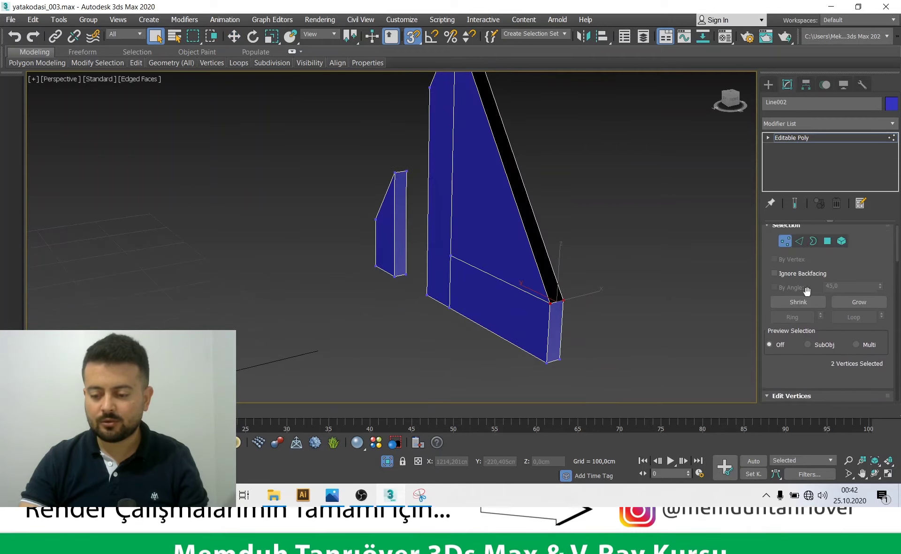
click(813, 249)
scroll(610, 197, down, 5)
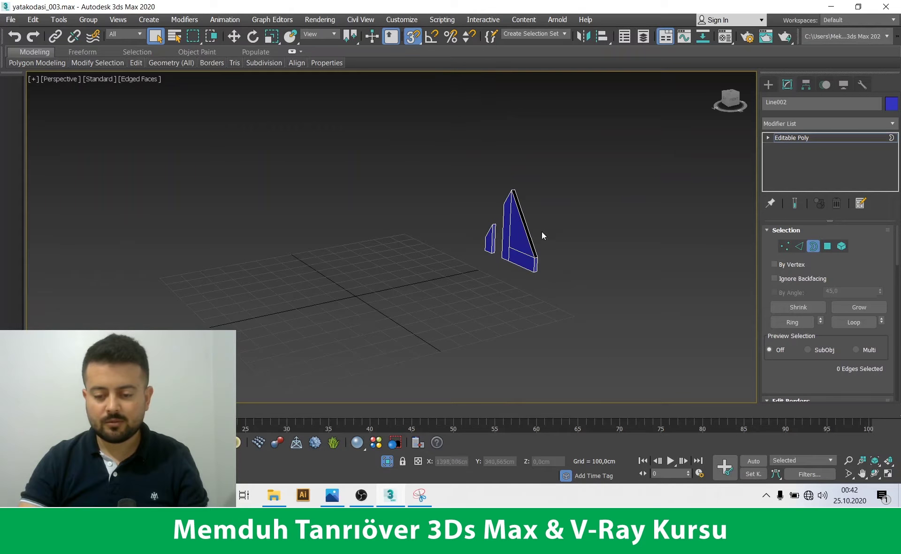
scroll(514, 256, up, 6)
click(828, 246)
key(w)
click(496, 286)
mouse_move(497, 288)
alt+middle_down()
mouse_move(577, 305)
mouse_move(723, 306)
alt+middle_up()
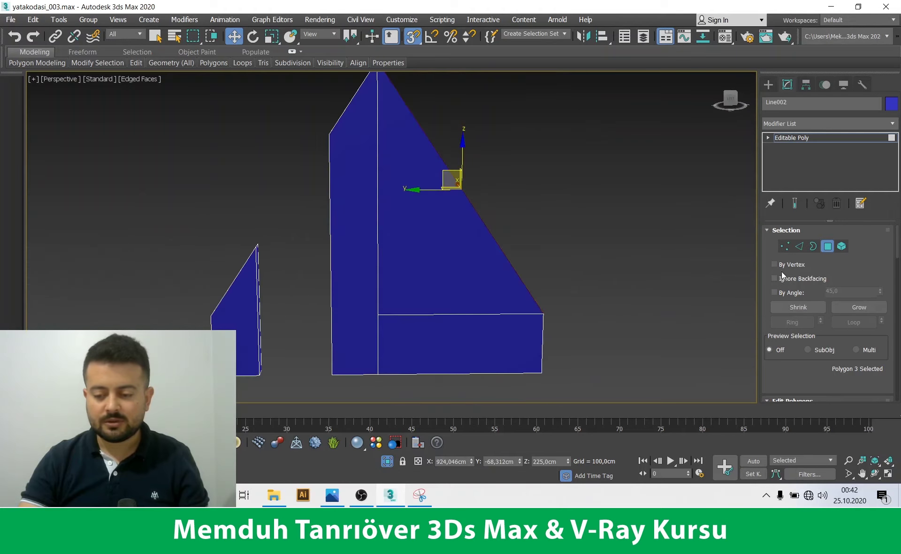
In Edge mode, select the horizontal split edge and the vertical centre-line edge
click(798, 246)
alt+middle_drag(372, 258, 385, 294)
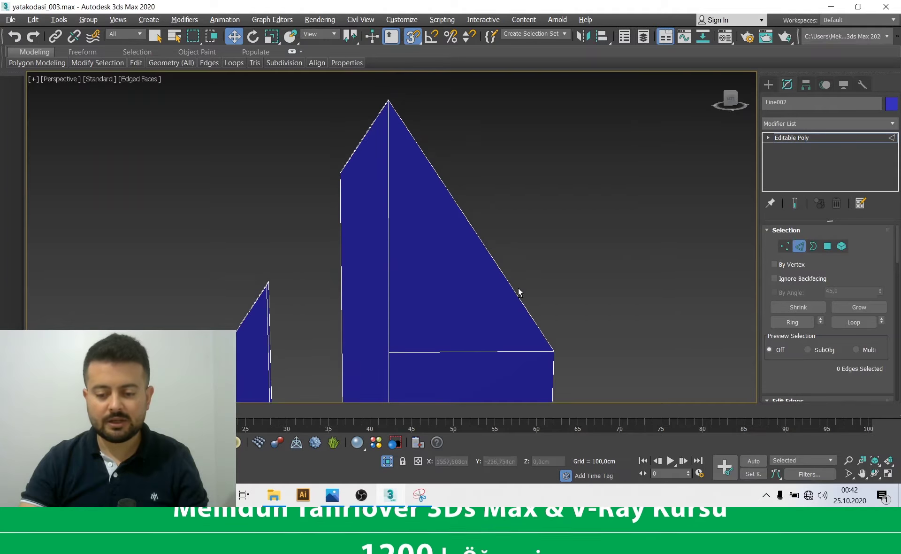
key(alt+w)
key(alt+w)
drag(356, 275, 311, 332)
middle_drag(311, 336, 330, 308)
key(q)
ctrl+click(320, 230)
middle_drag(320, 230, 316, 245)
scroll(316, 245, down, 3)
key(alt+w)
key(alt+w)
mouse_move(531, 341)
alt+middle_down()
mouse_move(480, 360)
mouse_move(388, 135)
alt+middle_up()
scroll(396, 225, up, 2)
scroll(477, 342, up, 3)
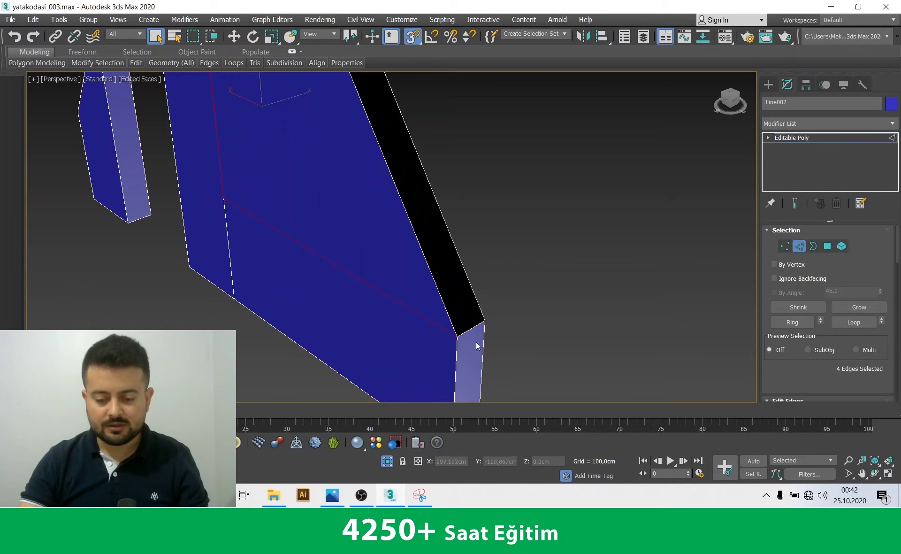
Add the short corner and top-corner edges to the split-edge selection
ctrl+click(470, 330)
scroll(470, 330, down, 5)
mouse_move(470, 330)
alt+middle_down()
mouse_move(333, 157)
mouse_move(417, 243)
alt+middle_up()
ctrl+click(331, 157)
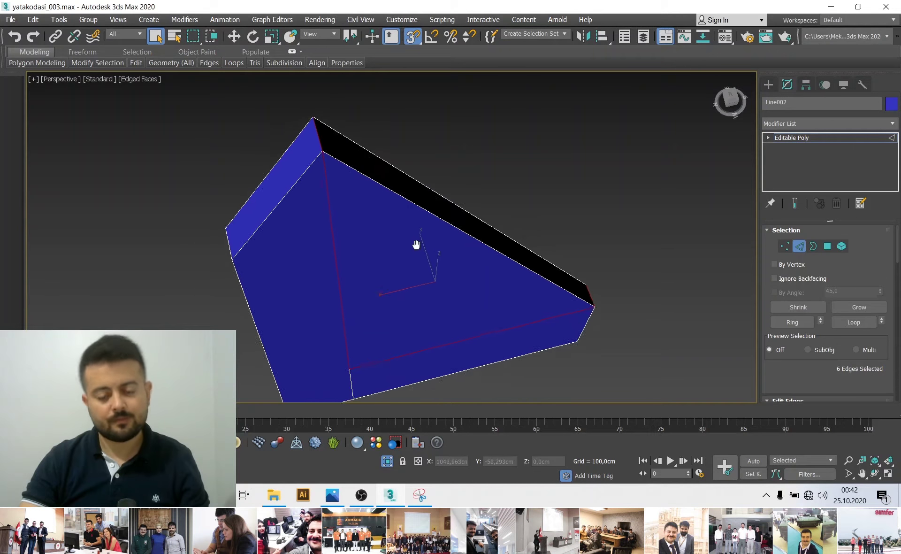
scroll(793, 357, down, 2)
scroll(822, 378, down, 3)
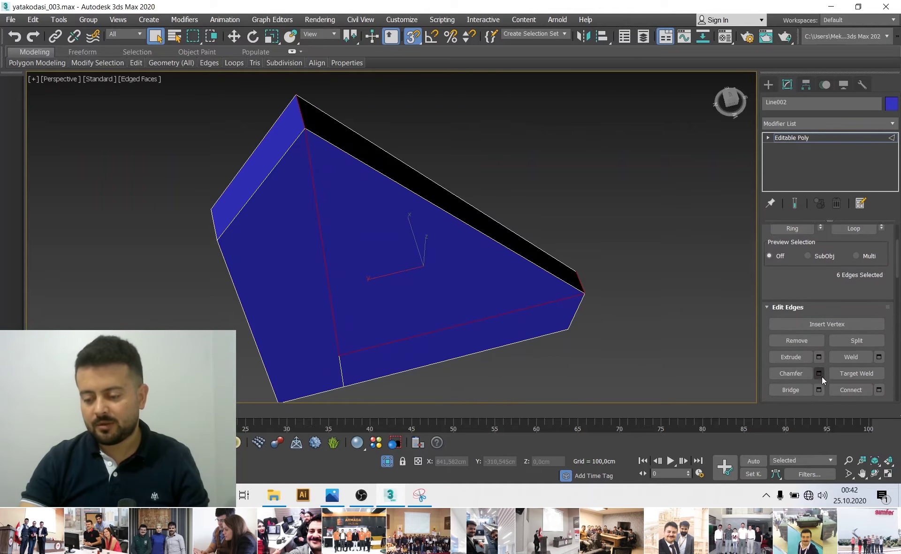
click(819, 373)
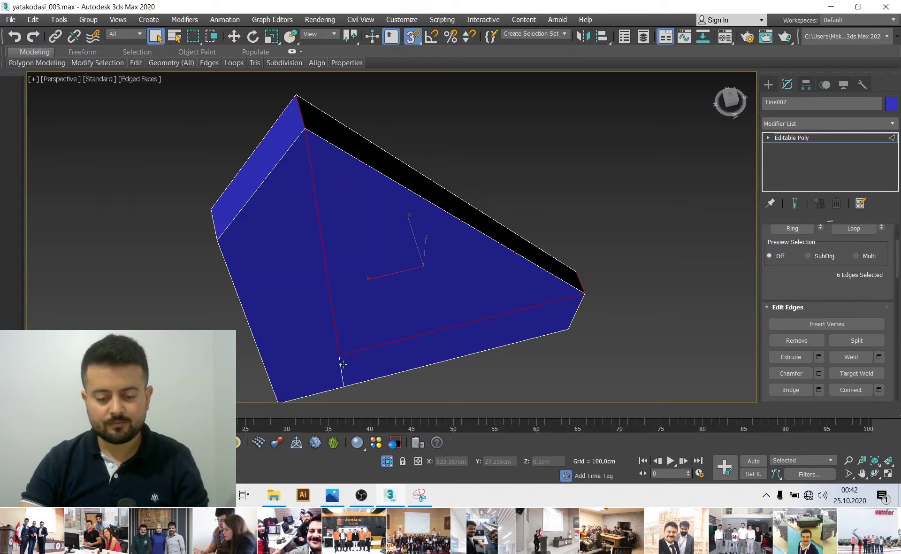
Add the remaining split edges to the selection from the enlarged side view
middle_drag(341, 362, 335, 305)
key(alt+w)
right_click(243, 334)
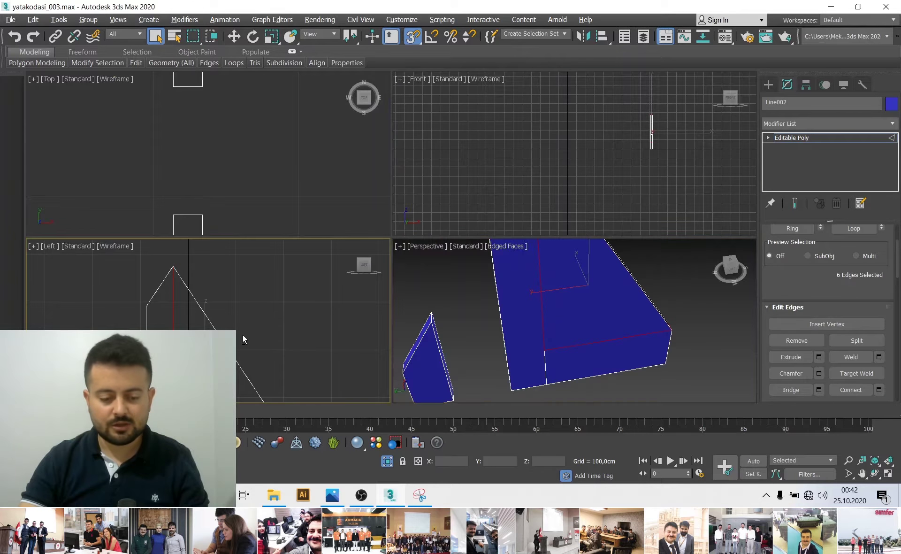
key(alt+w)
scroll(368, 275, up, 2)
ctrl+click(375, 219)
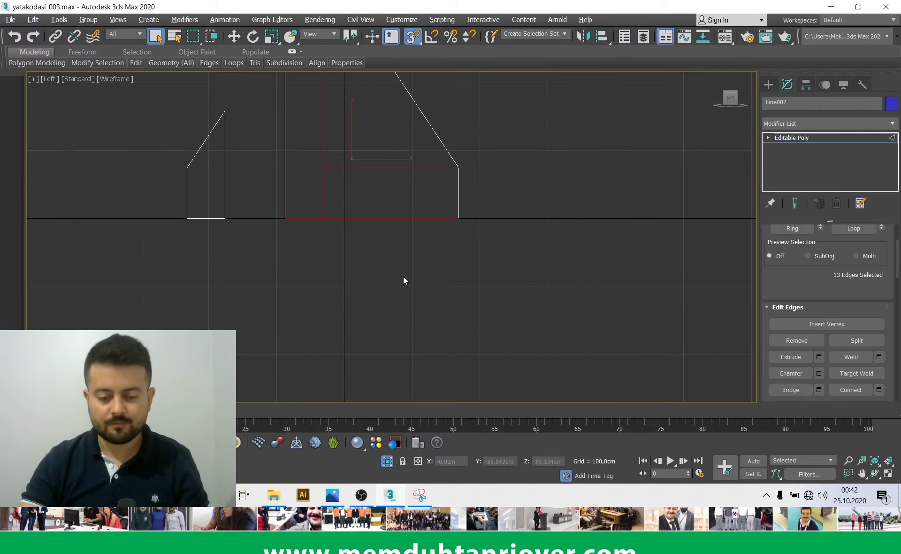
key(alt+w)
right_click(498, 338)
key(alt+w)
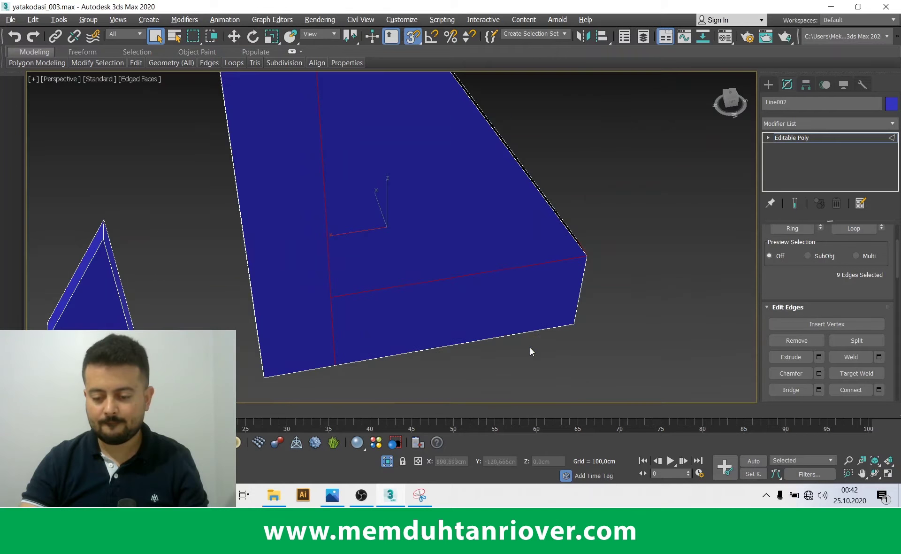
mouse_move(392, 307)
alt+middle_down()
mouse_move(348, 239)
mouse_move(327, 238)
mouse_move(270, 280)
mouse_move(328, 267)
alt+middle_up()
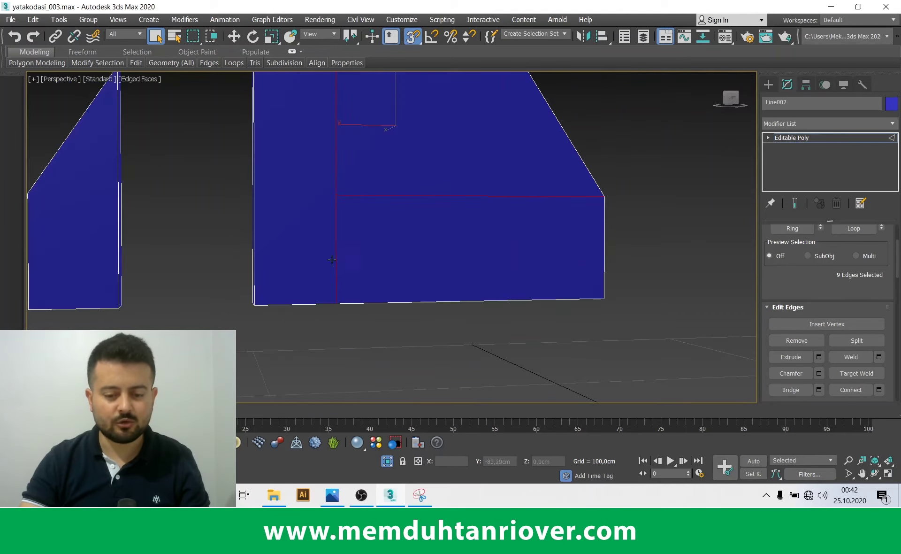
scroll(336, 212, up, 5)
middle_drag(342, 161, 340, 192)
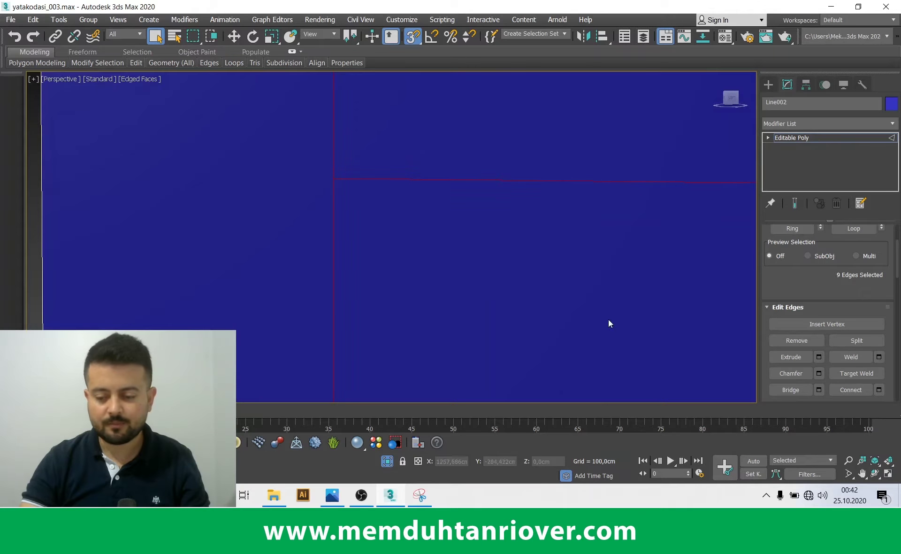
Chamfer the selected edges by 0.1 cm with 1 segment
click(819, 374)
scroll(437, 244, up, 1)
scroll(350, 192, up, 3)
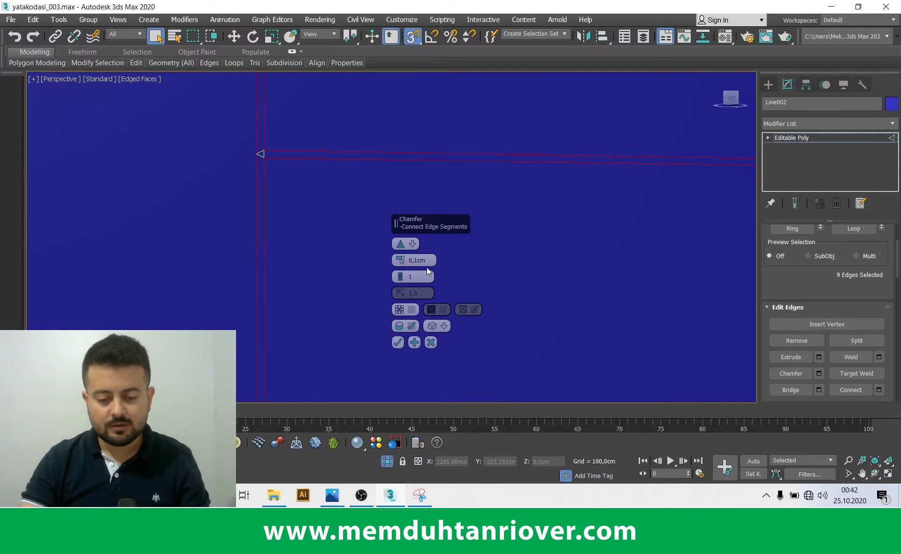
click(399, 342)
scroll(334, 278, down, 2)
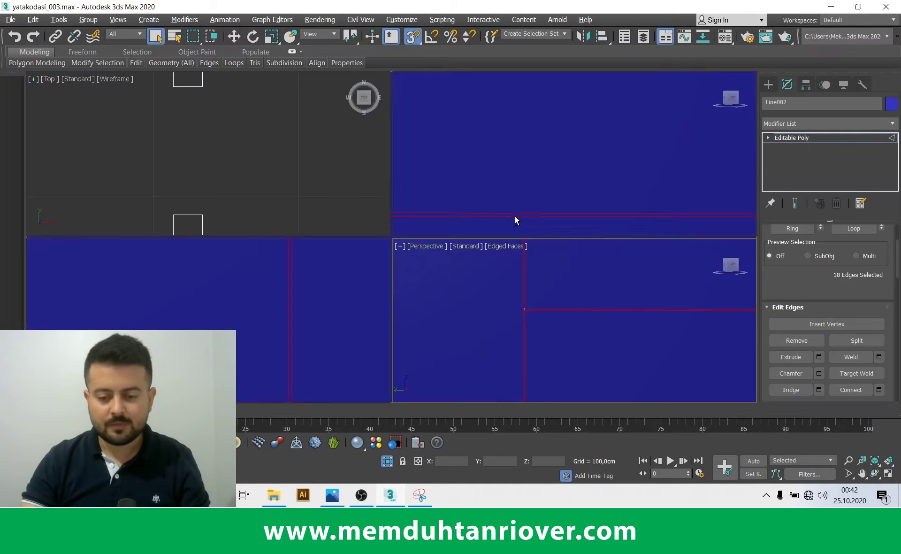
In Polygon mode, select the upper triangle and large wall faces in the side view
key(alt+w)
right_click(390, 356)
key(alt+w)
scroll(801, 255, up, 3)
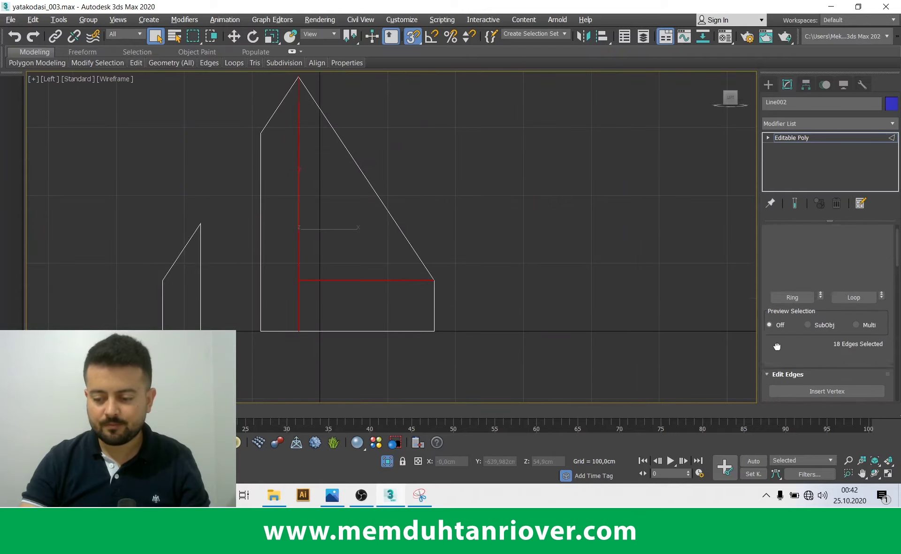
click(827, 249)
middle_drag(379, 188, 331, 221)
click(332, 221)
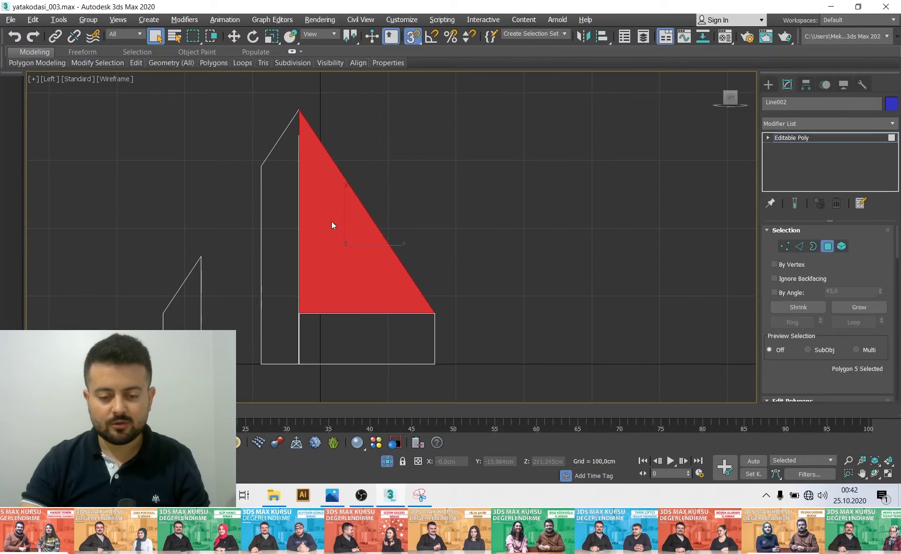
click(284, 94)
click(299, 237)
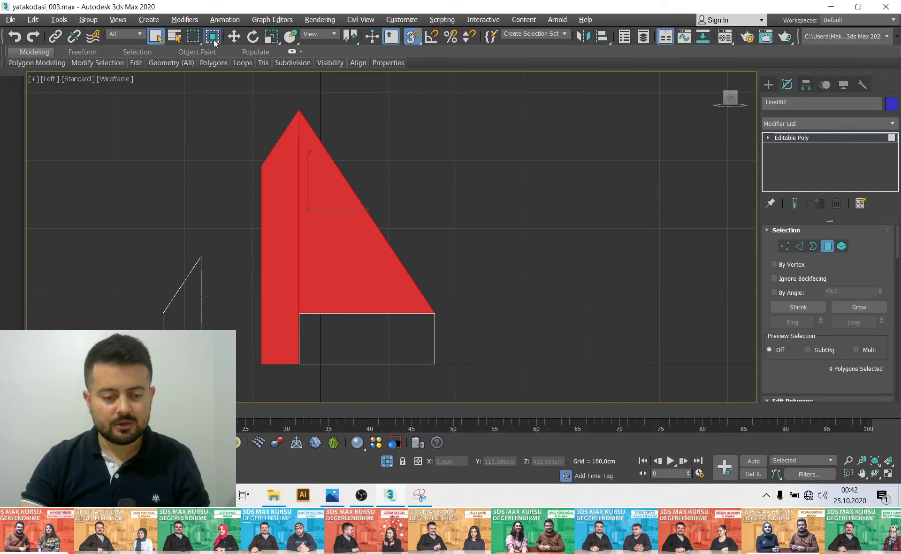
Select the thin vertical strip and lower faces, then clear the polygon selection
alt+click(312, 280)
drag(288, 111, 323, 328)
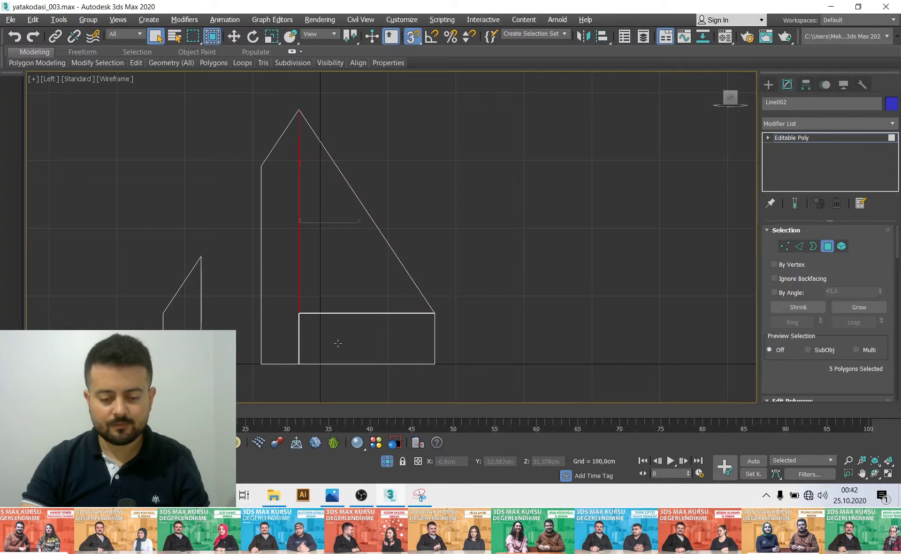
drag(482, 298, 291, 326)
key(p)
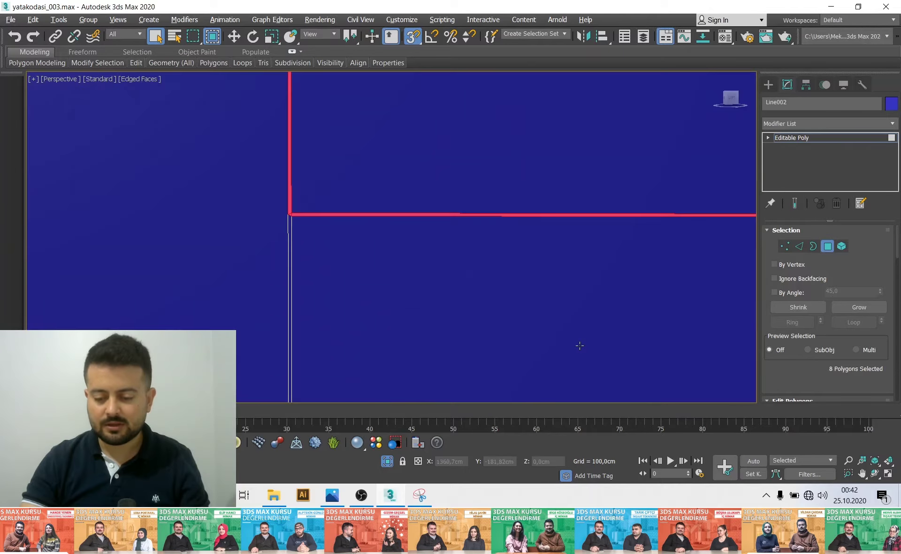
scroll(272, 228, down, 3)
scroll(338, 258, down, 3)
mouse_move(312, 261)
alt+middle_down()
mouse_move(352, 287)
mouse_move(300, 301)
alt+middle_up()
scroll(278, 313, up, 3)
key(ctrl+d)
scroll(279, 313, down, 5)
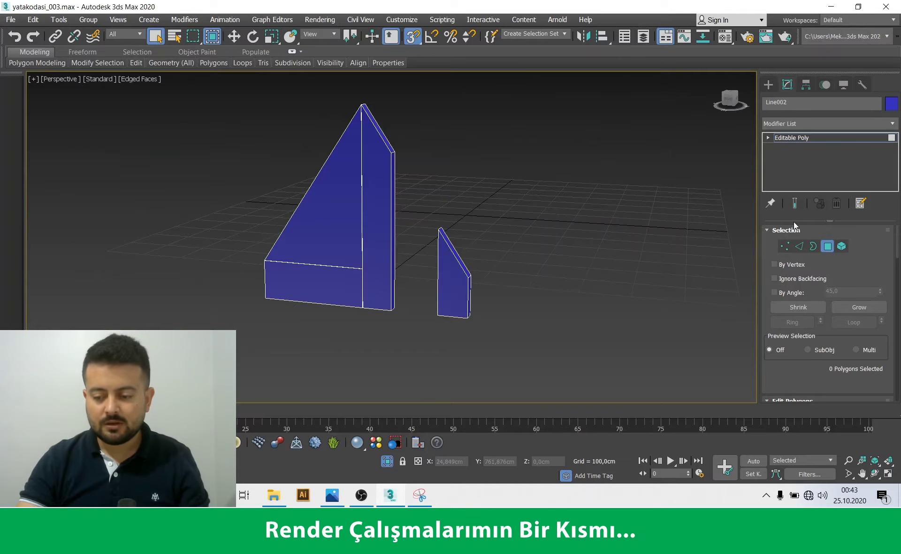
In Element mode, select the front triangular piece and detach it as a separate object
click(842, 246)
click(340, 185)
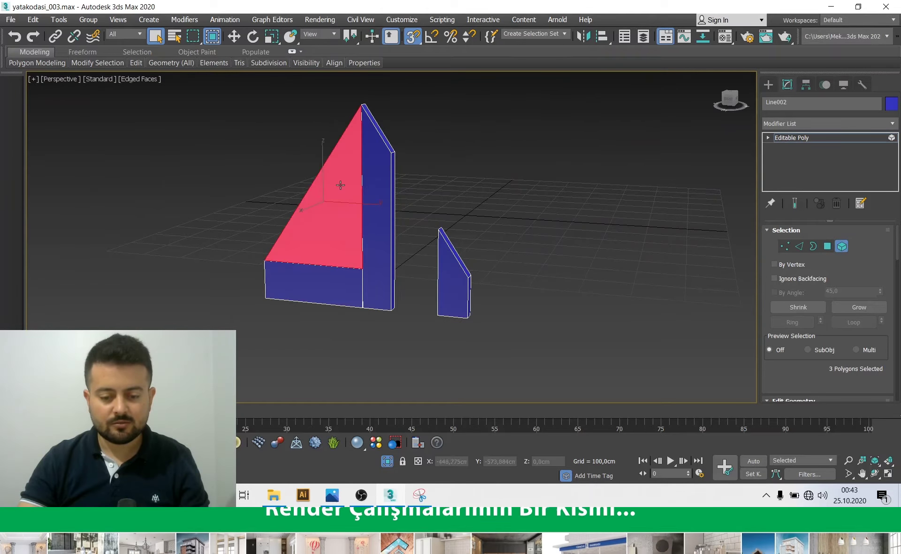
click(378, 211)
click(358, 252)
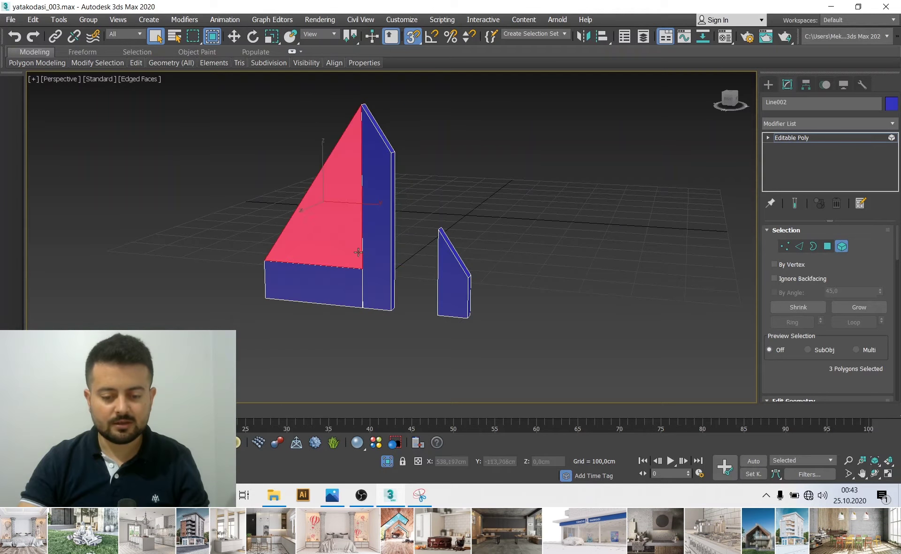
click(348, 174)
scroll(314, 188, up, 3)
scroll(313, 189, down, 3)
scroll(826, 328, down, 5)
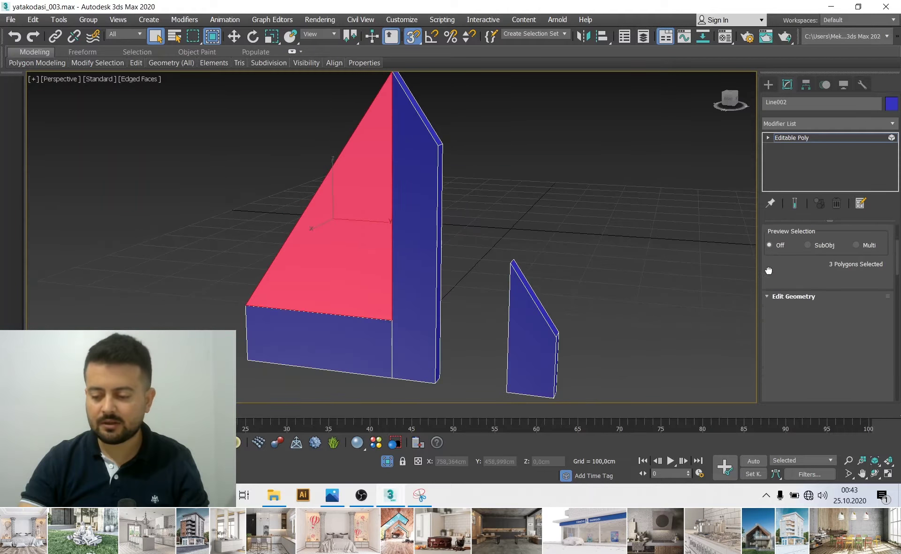
click(857, 360)
click(502, 254)
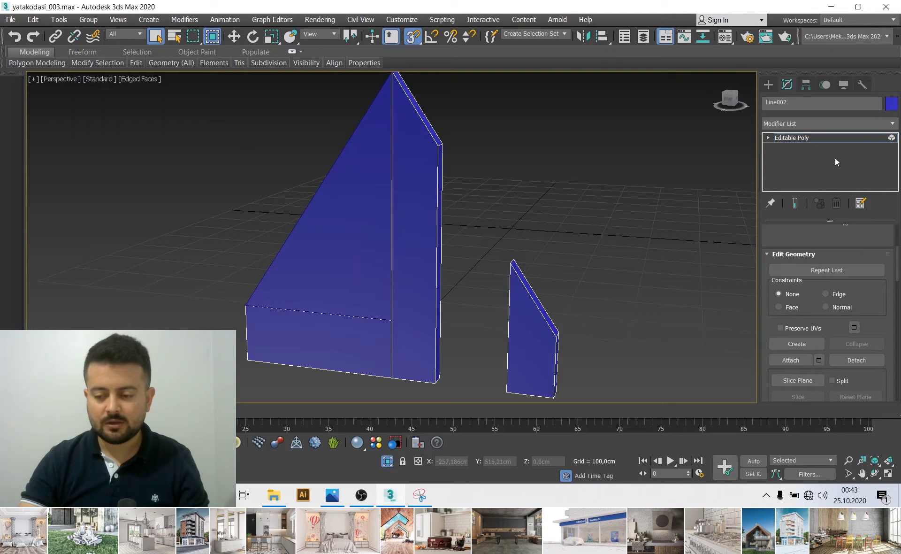
Set Line002's object colour to green and inspect the detached blue triangle
click(835, 137)
click(891, 103)
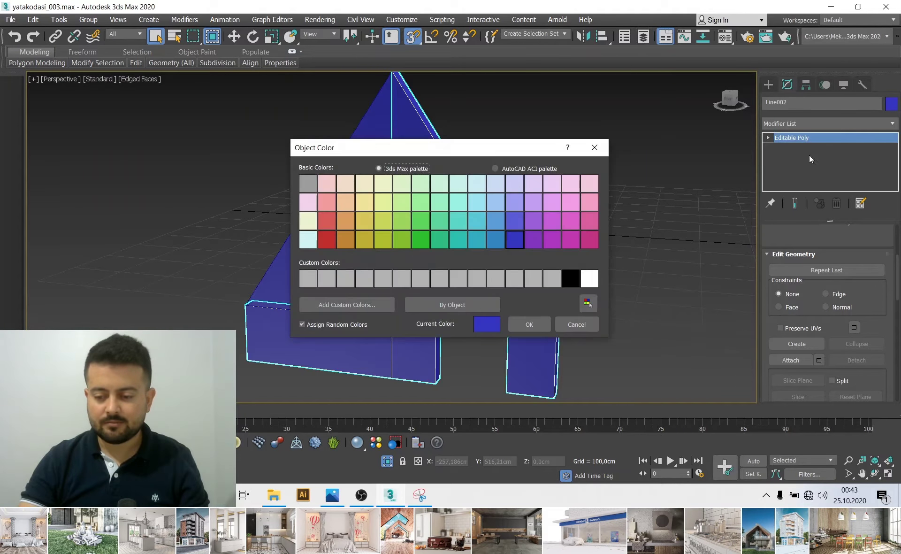
click(440, 220)
click(529, 324)
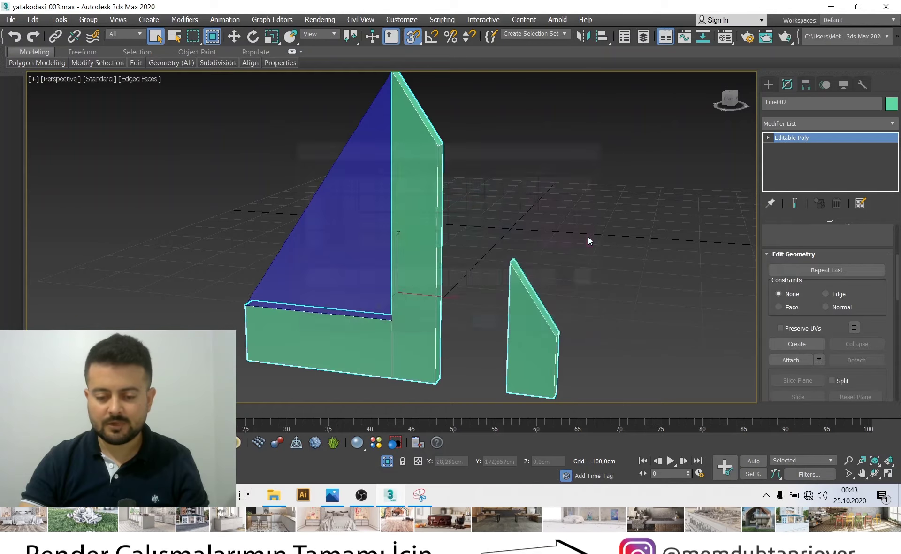
click(588, 236)
alt+middle_drag(587, 237, 389, 270)
click(539, 211)
alt+middle_drag(540, 211, 402, 311)
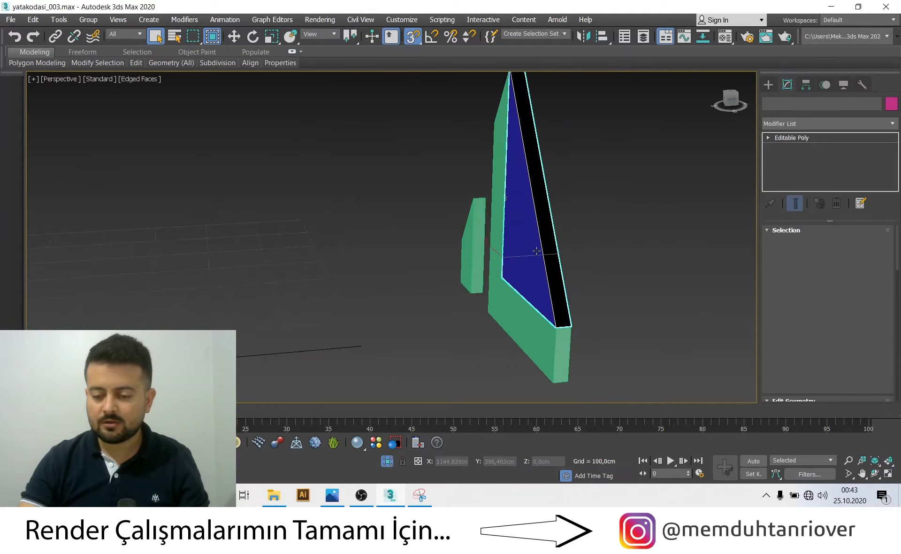
Isolate the blue triangle piece Object004 and enter its Border sub-object level
click(387, 461)
mouse_move(323, 350)
alt+middle_down()
mouse_move(427, 331)
mouse_move(406, 213)
alt+middle_up()
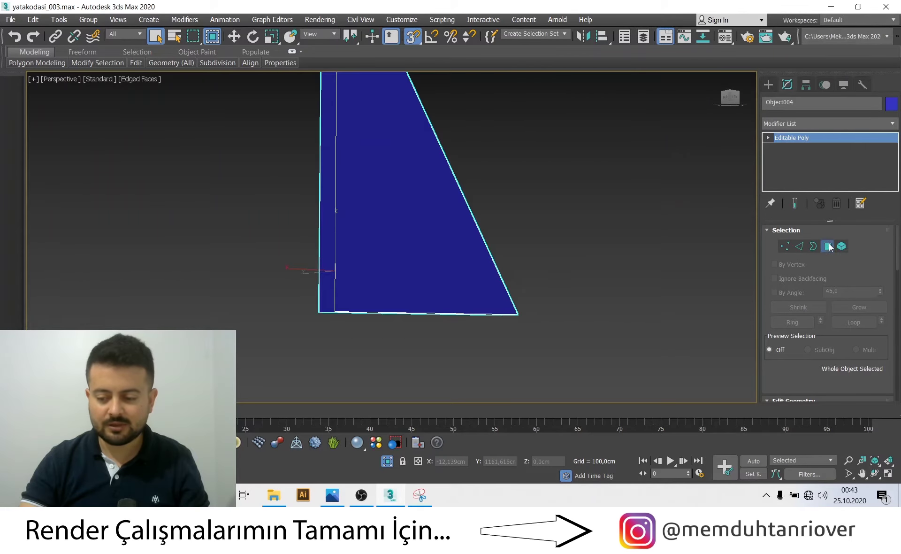
key(4)
click(447, 277)
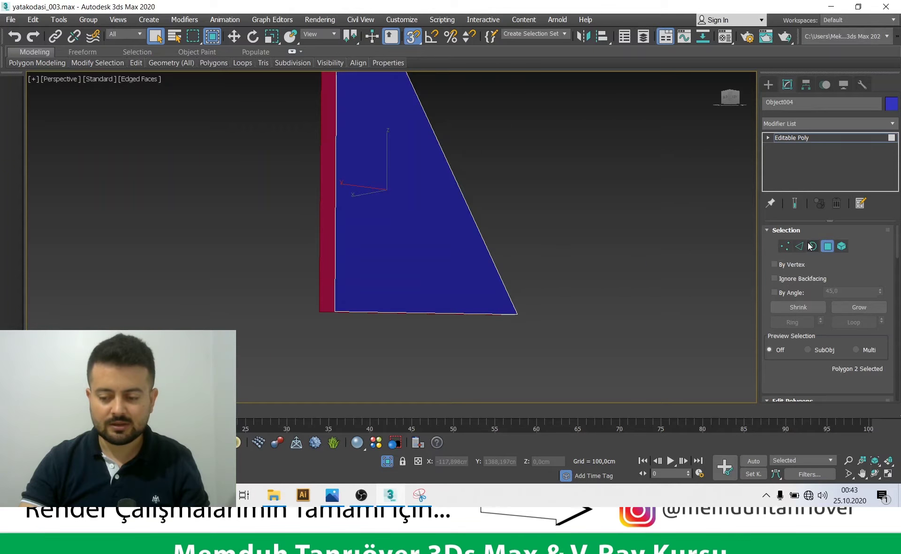
key(3)
scroll(485, 232, down, 5)
Select the open border at the triangle's tip and cap it from the quad menu
click(435, 287)
mouse_move(417, 253)
alt+middle_down()
mouse_move(416, 282)
mouse_move(384, 168)
alt+middle_up()
scroll(416, 286, up, 4)
scroll(376, 130, up, 3)
mouse_move(376, 129)
middle_down()
mouse_move(361, 237)
mouse_move(355, 224)
middle_up()
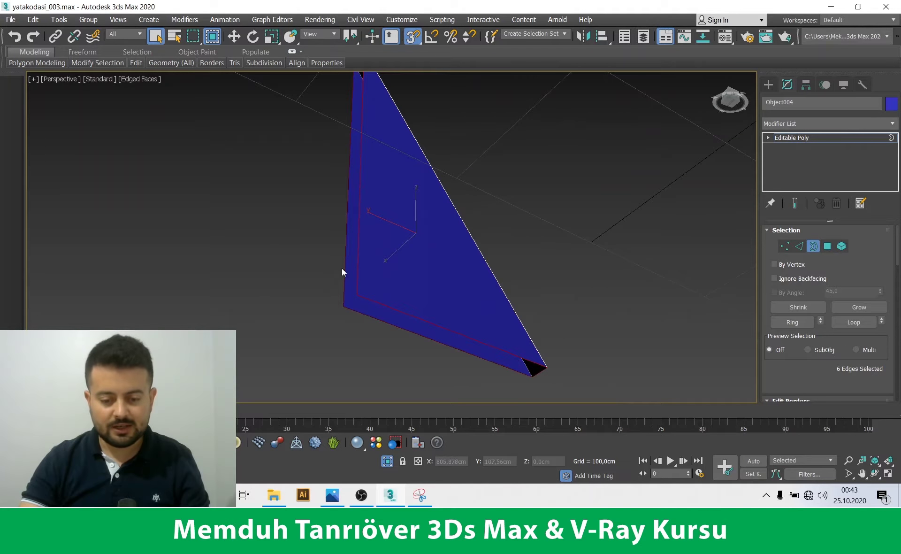
right_click(402, 219)
click(387, 251)
In Edge mode, crossing-select the two left-side edges and bridge them
mouse_move(387, 295)
alt+middle_down()
mouse_move(392, 269)
mouse_move(408, 258)
mouse_move(420, 289)
mouse_move(424, 262)
mouse_move(394, 276)
alt+middle_up()
click(799, 246)
click(674, 246)
scroll(308, 235, up, 2)
drag(373, 259, 237, 267)
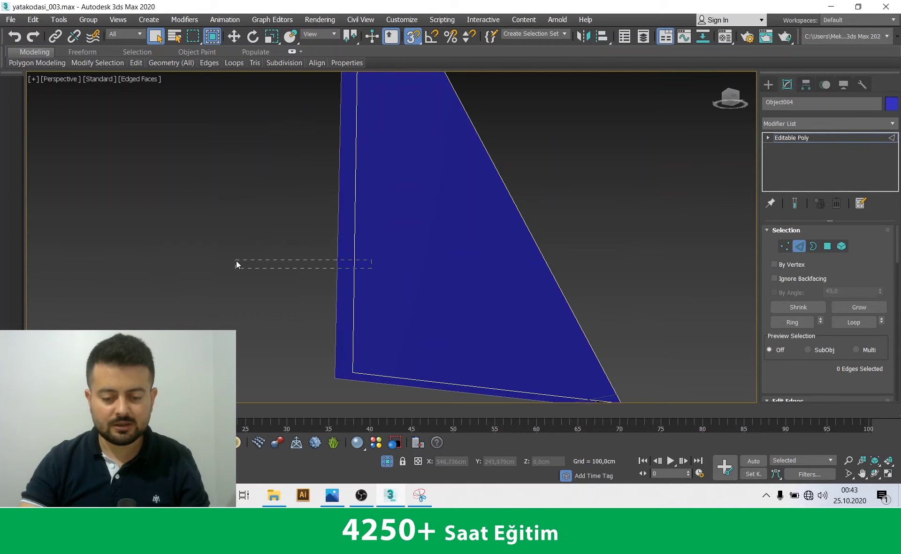
click(213, 36)
drag(374, 196, 317, 261)
scroll(785, 346, down, 2)
scroll(785, 346, down, 3)
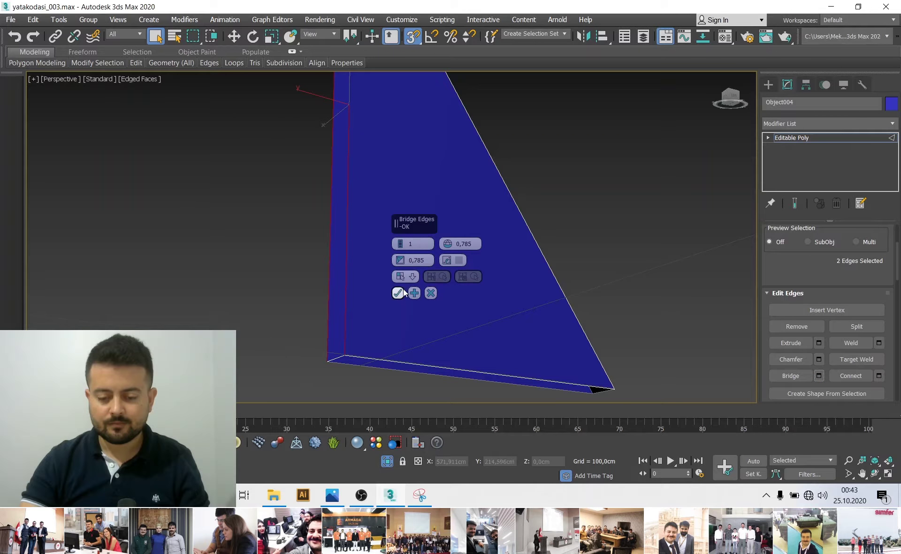
click(399, 291)
Cap the triangle's remaining open border and exit sub-object editing
alt+middle_drag(327, 303, 359, 291)
scroll(826, 305, up, 1)
scroll(826, 305, up, 2)
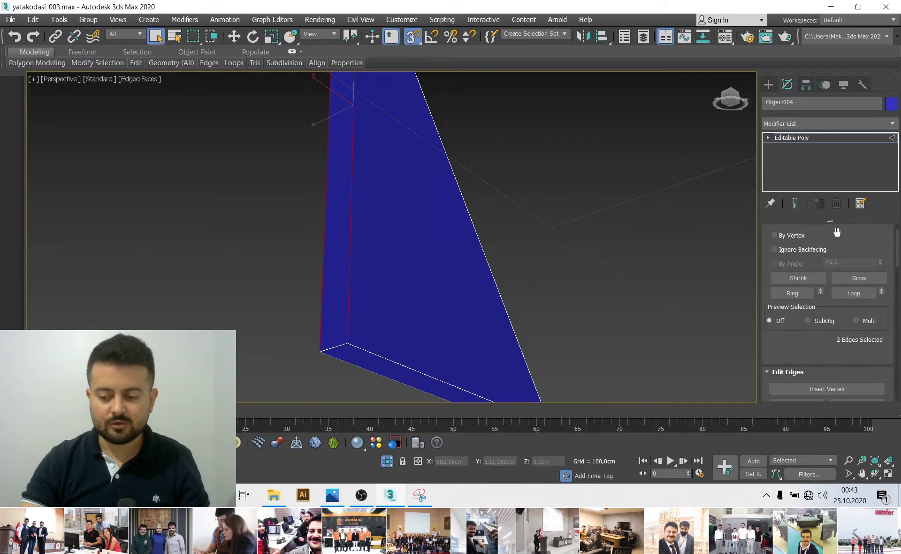
scroll(827, 305, up, 1)
key(4)
alt+middle_drag(282, 253, 410, 242)
scroll(410, 243, down, 4)
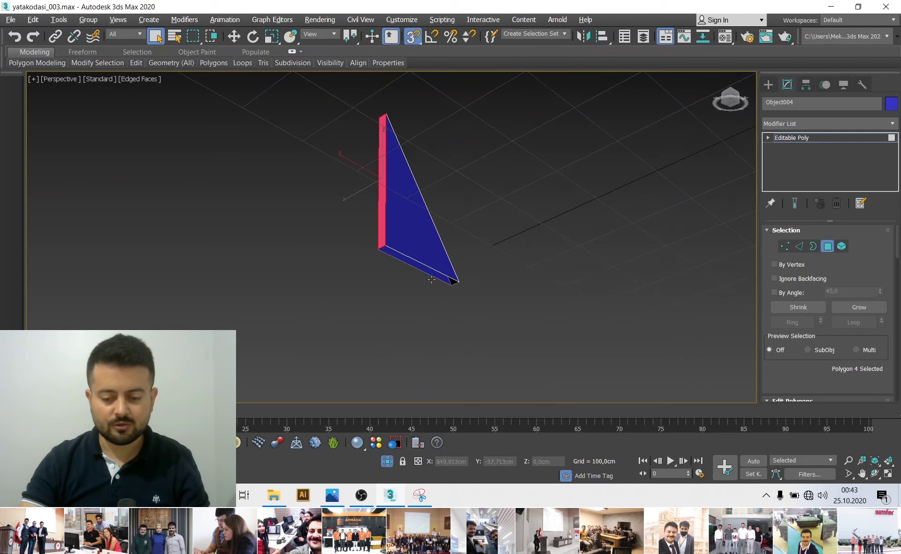
click(813, 246)
scroll(446, 272, up, 3)
right_click(365, 228)
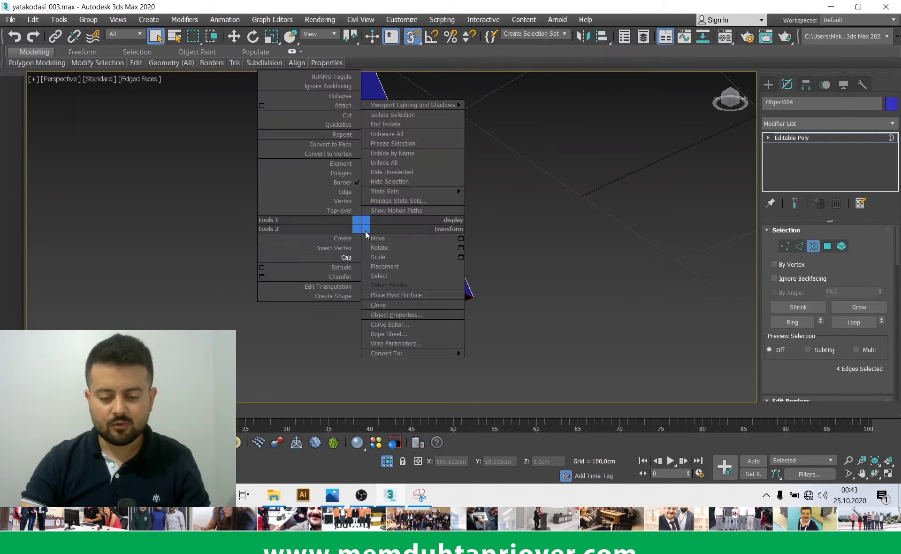
click(347, 258)
click(817, 137)
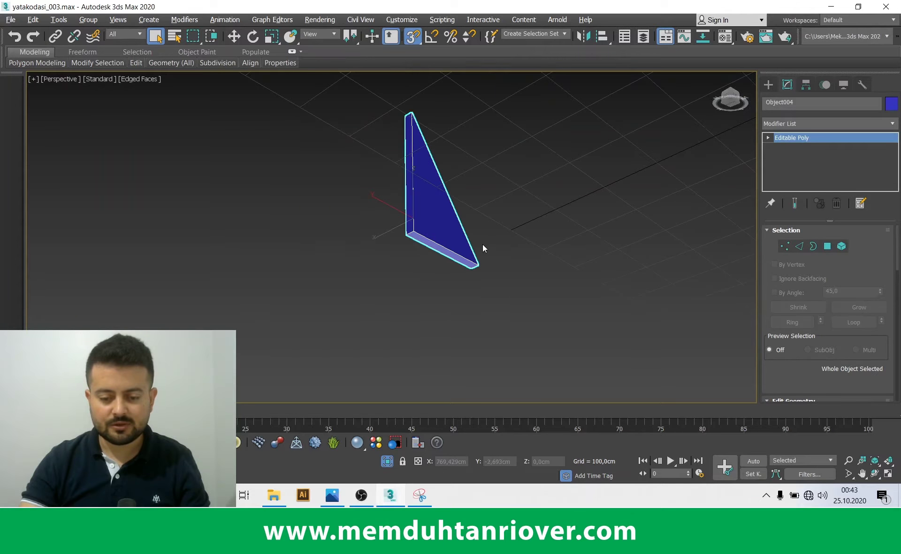
alt+middle_drag(482, 244, 449, 398)
Select the green L-shaped wall Line002 and isolate it in the view
click(387, 461)
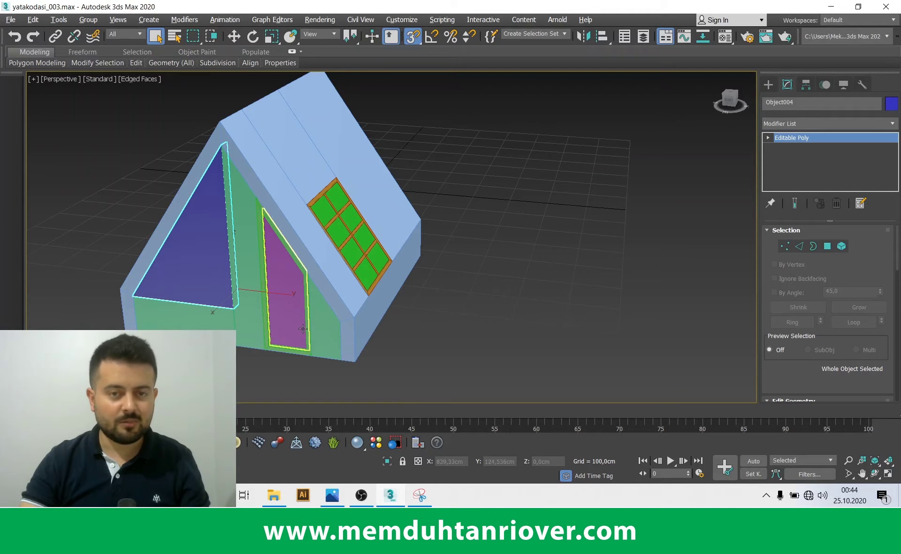
alt+middle_drag(431, 332, 301, 370)
click(301, 370)
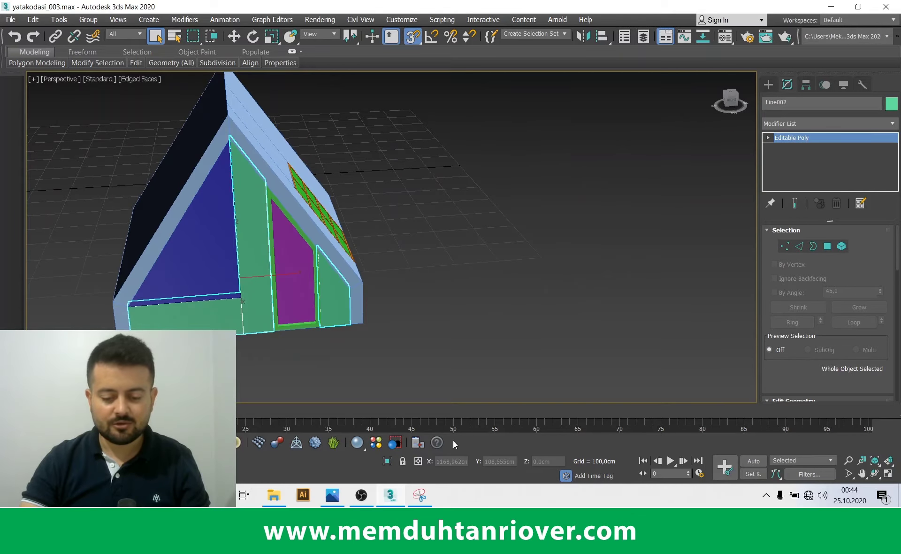
click(387, 461)
mouse_move(343, 317)
alt+middle_down()
mouse_move(464, 322)
mouse_move(521, 364)
alt+middle_up()
scroll(519, 272, up, 4)
scroll(511, 277, up, 2)
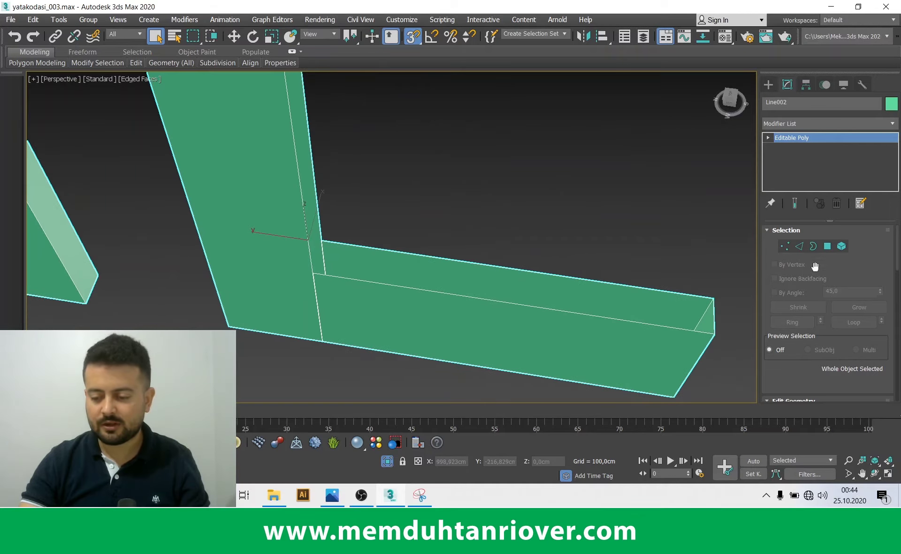
In Edge mode, bridge the two open top edges to fill the top face
click(798, 246)
alt+middle_drag(428, 347, 492, 261)
click(490, 272)
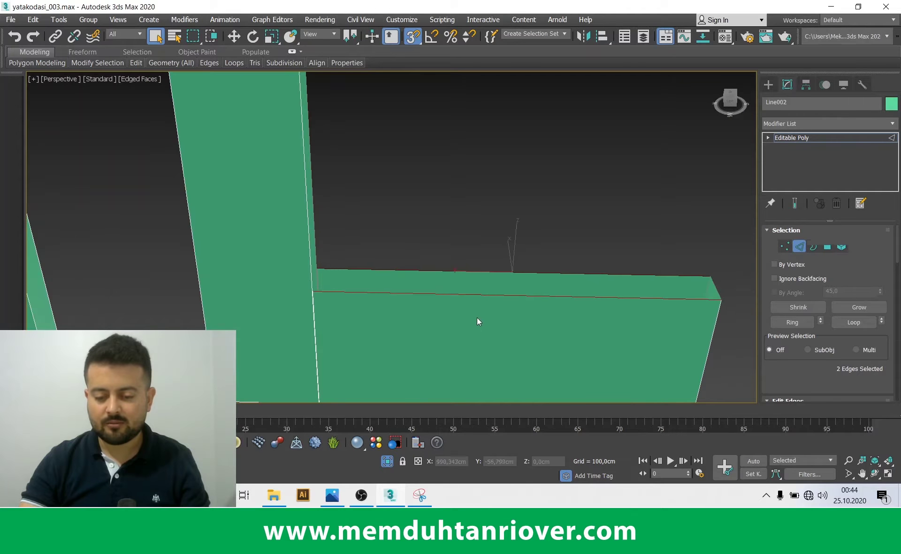
alt+middle_drag(477, 322, 491, 324)
drag(806, 354, 808, 270)
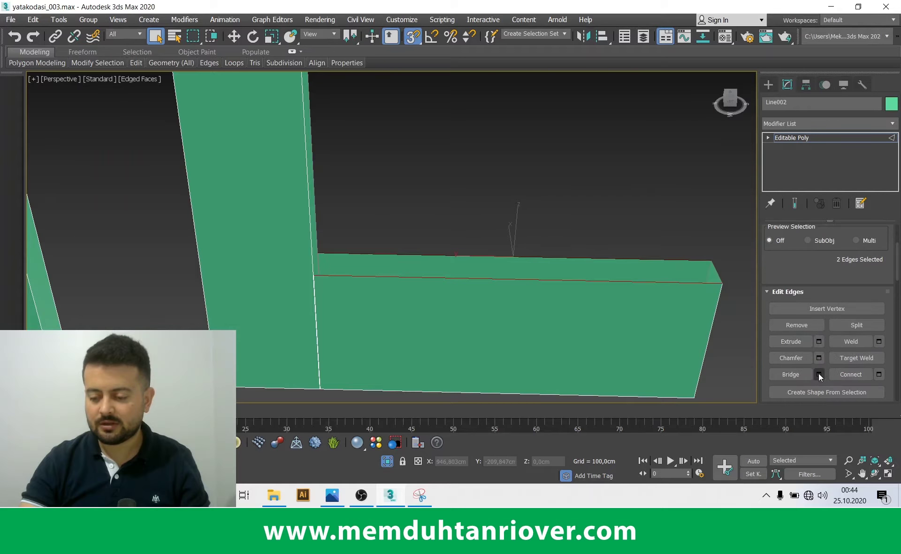
click(819, 374)
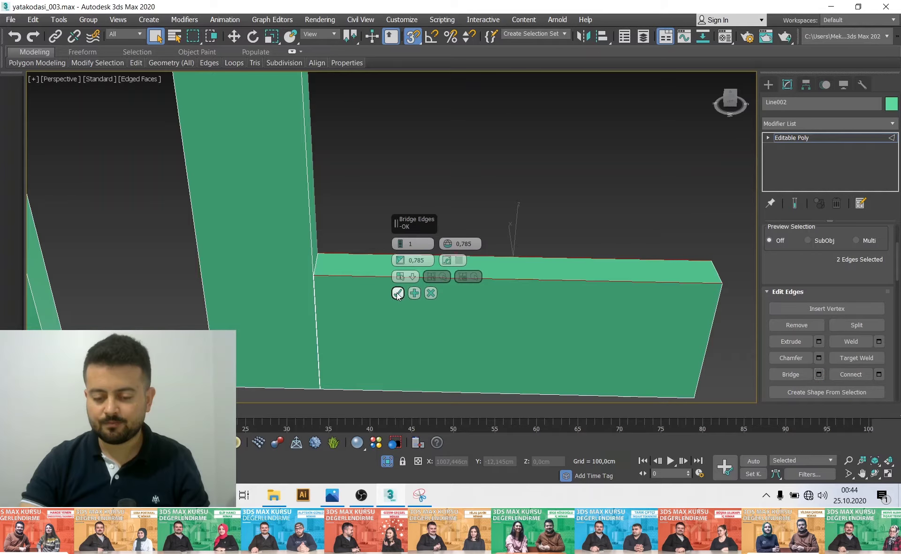
click(396, 291)
Select the connected open edges at the inner corner and bridge the gap
scroll(305, 275, up, 3)
scroll(324, 271, up, 3)
click(322, 269)
mouse_move(322, 269)
alt+middle_down()
mouse_move(343, 245)
mouse_move(322, 306)
mouse_move(332, 188)
mouse_move(325, 227)
alt+middle_up()
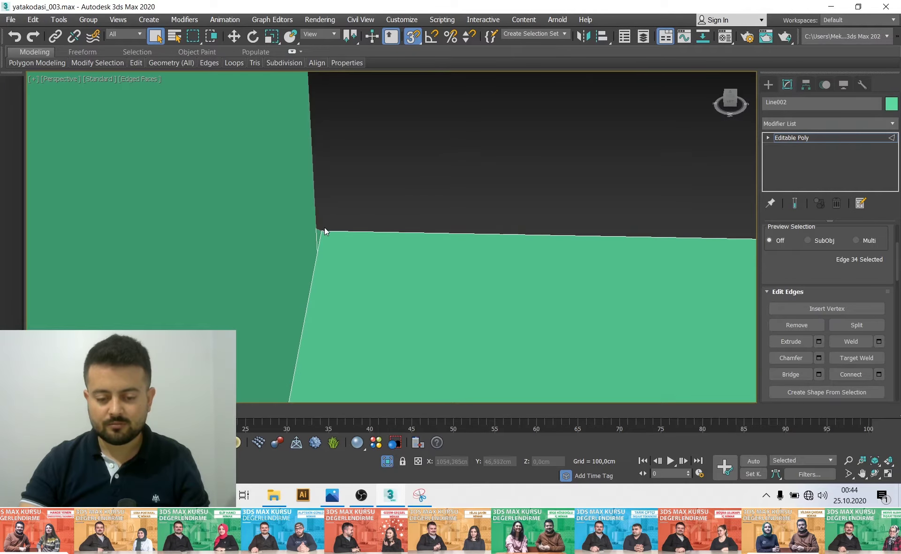
double_click(317, 232)
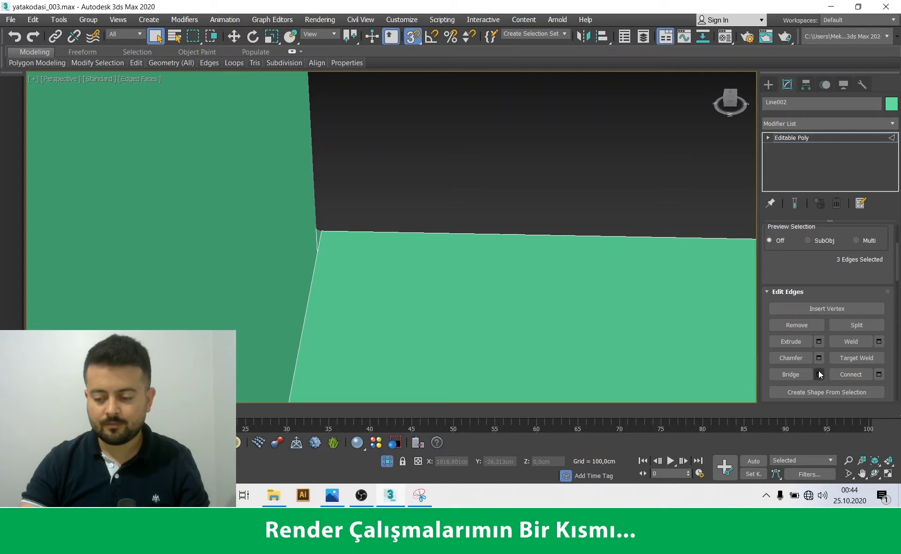
click(396, 291)
Bridge the remaining pair of edges at the corner, undoing one stray change
mouse_move(401, 270)
alt+middle_down()
mouse_move(449, 289)
mouse_move(345, 301)
mouse_move(390, 302)
alt+middle_up()
scroll(452, 277, up, 3)
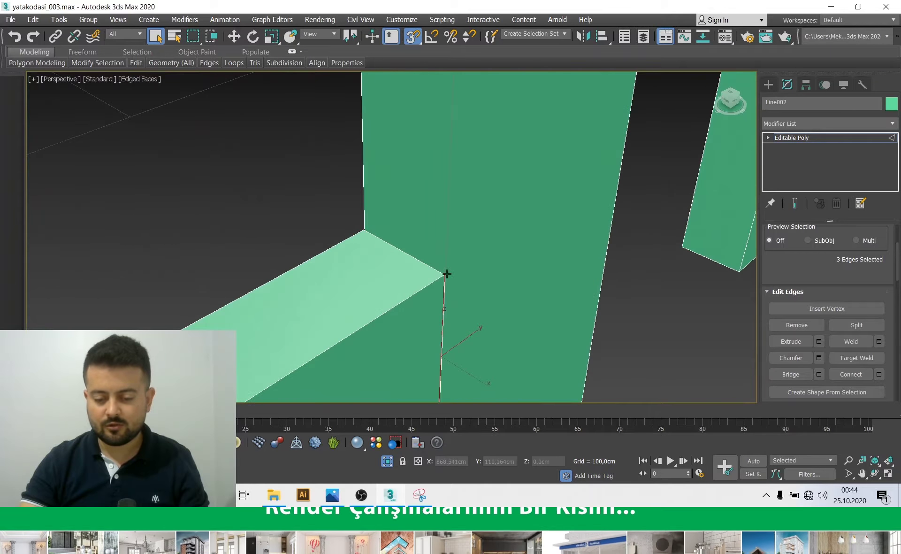
scroll(446, 283, up, 2)
scroll(446, 283, up, 2)
click(445, 285)
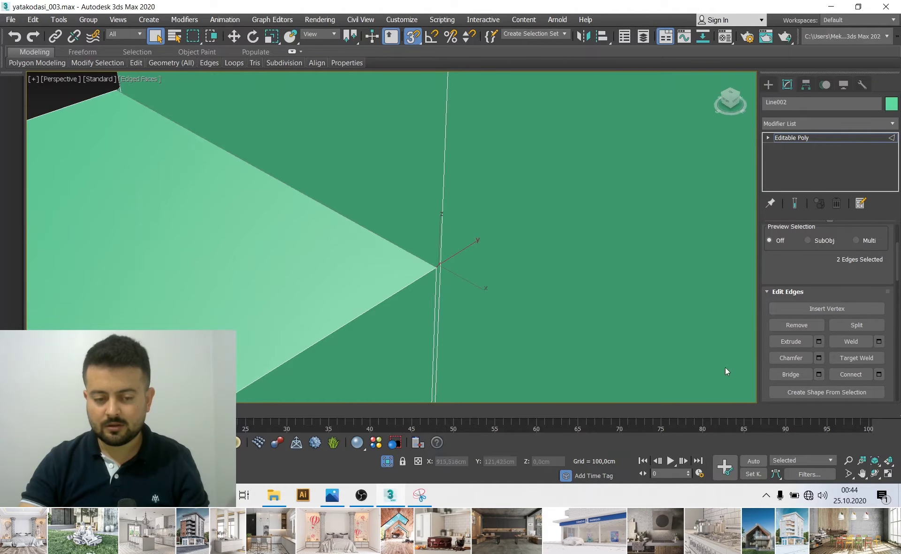
middle_drag(126, 116, 140, 136)
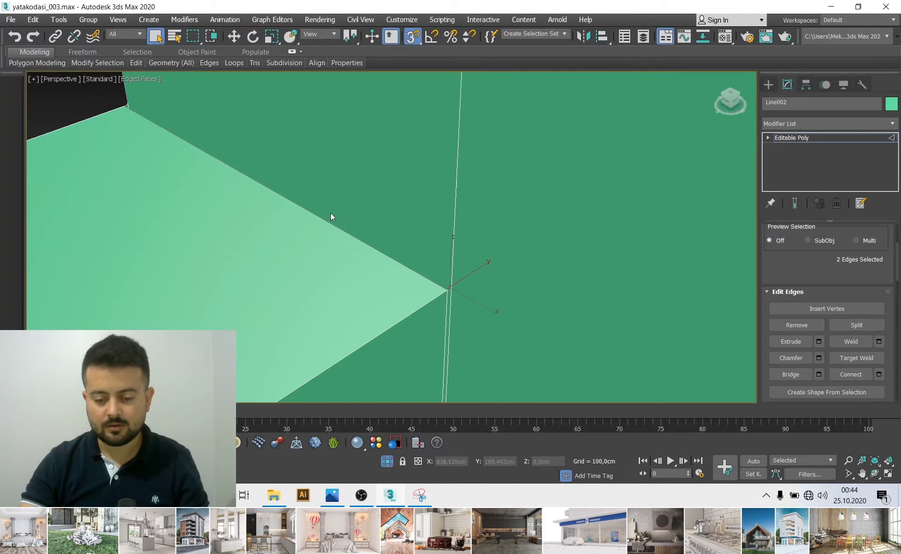
click(449, 295)
scroll(450, 294, down, 5)
alt+middle_drag(325, 280, 357, 282)
scroll(390, 284, up, 4)
scroll(442, 325, up, 2)
mouse_move(442, 325)
alt+middle_down()
mouse_move(418, 305)
mouse_move(447, 325)
alt+middle_up()
key(ctrl+z)
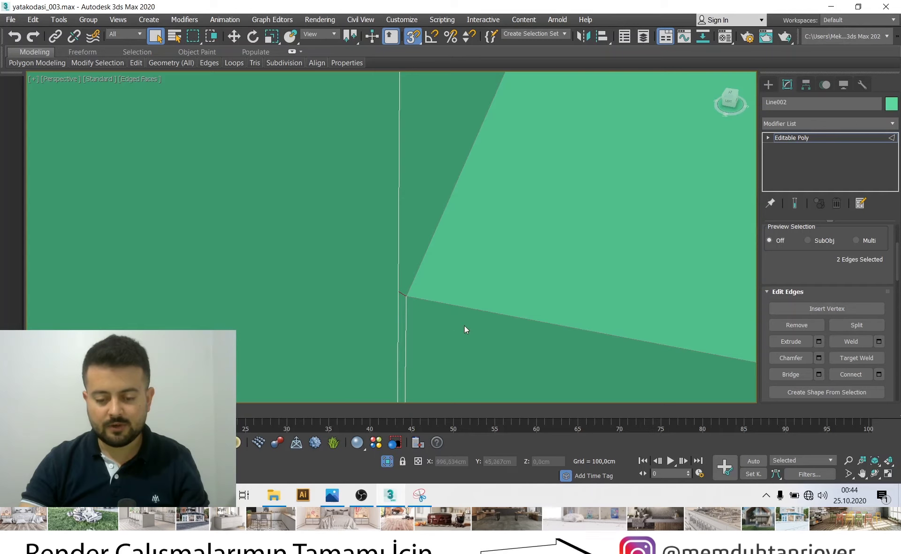
click(819, 374)
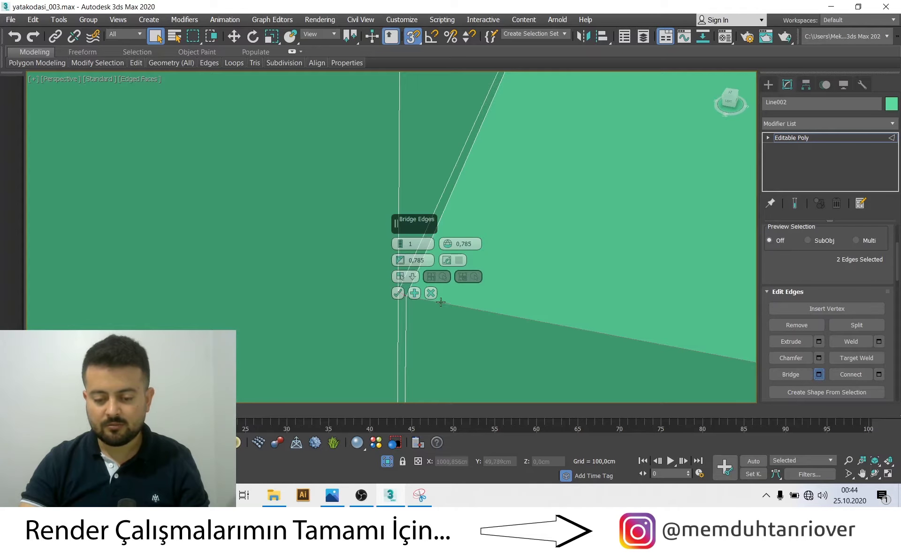
click(398, 293)
Cap the wall's remaining open border in Border mode, then clear the selection
scroll(399, 294, down, 5)
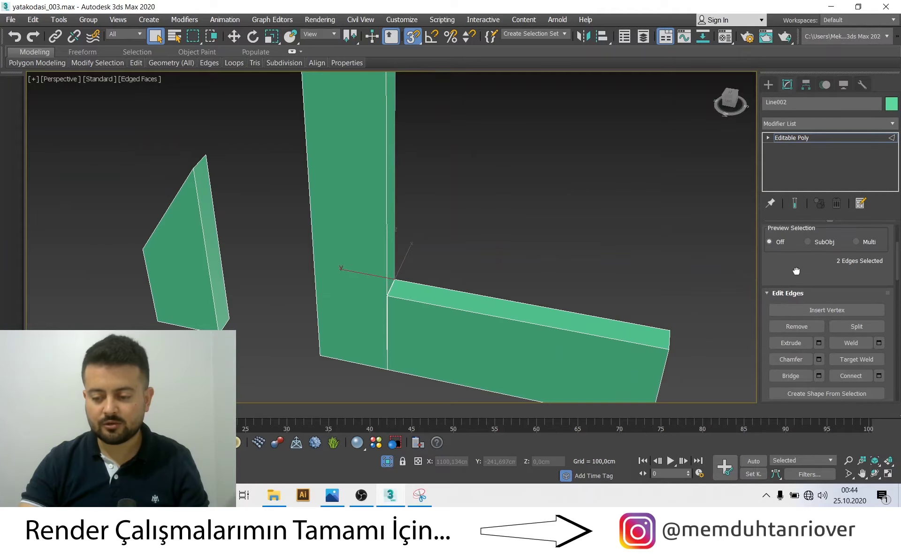
scroll(796, 270, up, 3)
click(813, 246)
scroll(543, 267, down, 3)
scroll(526, 265, down, 3)
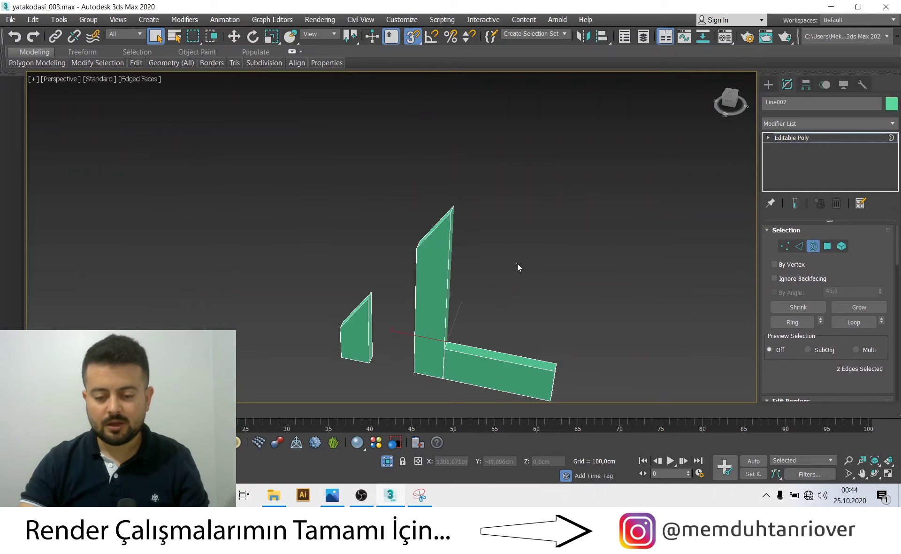
right_click(456, 272)
click(438, 302)
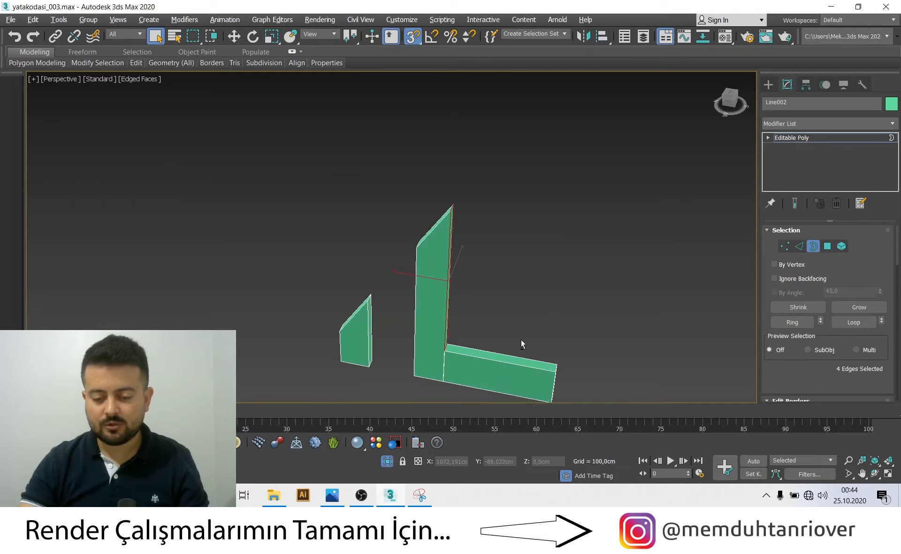
scroll(784, 393, down, 3)
middle_drag(629, 359, 608, 316)
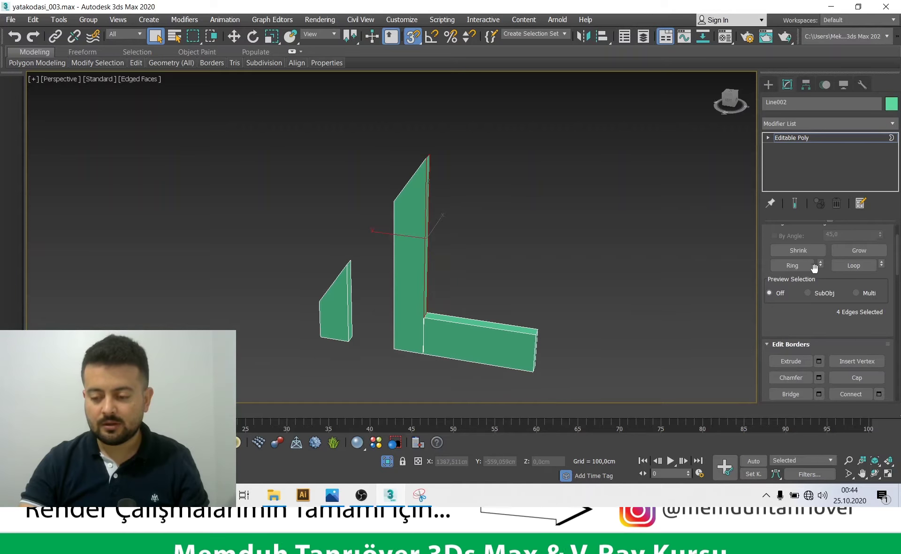
scroll(813, 275, up, 2)
click(591, 233)
scroll(397, 202, down, 3)
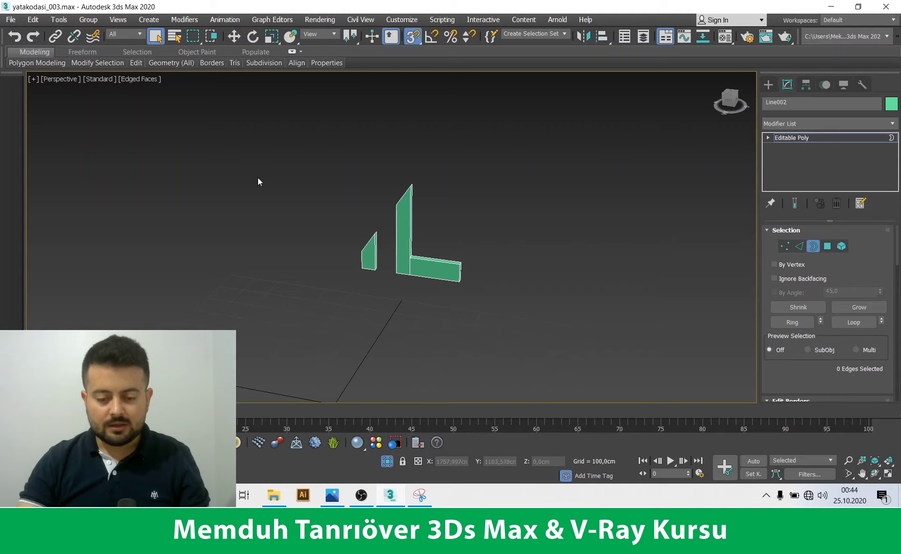
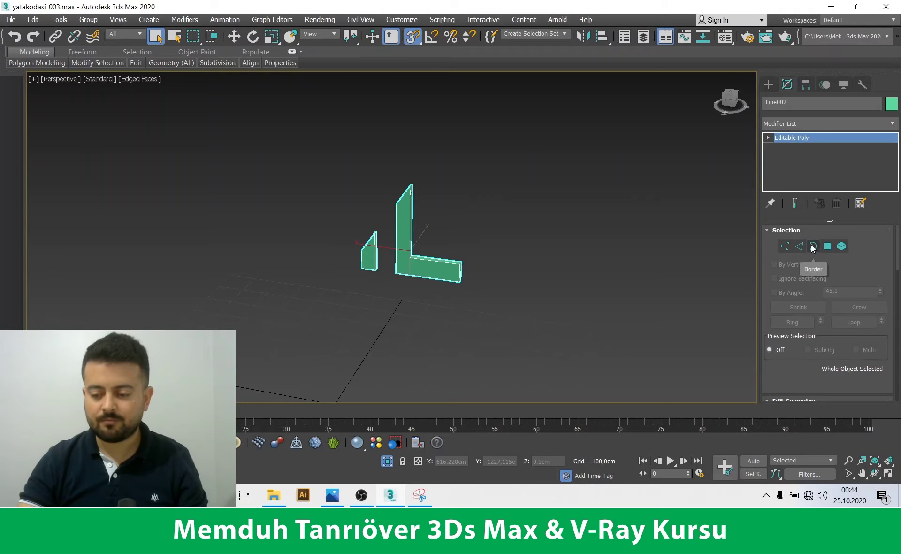
Select the blue triangular window, Object004, and isolate it
click(540, 233)
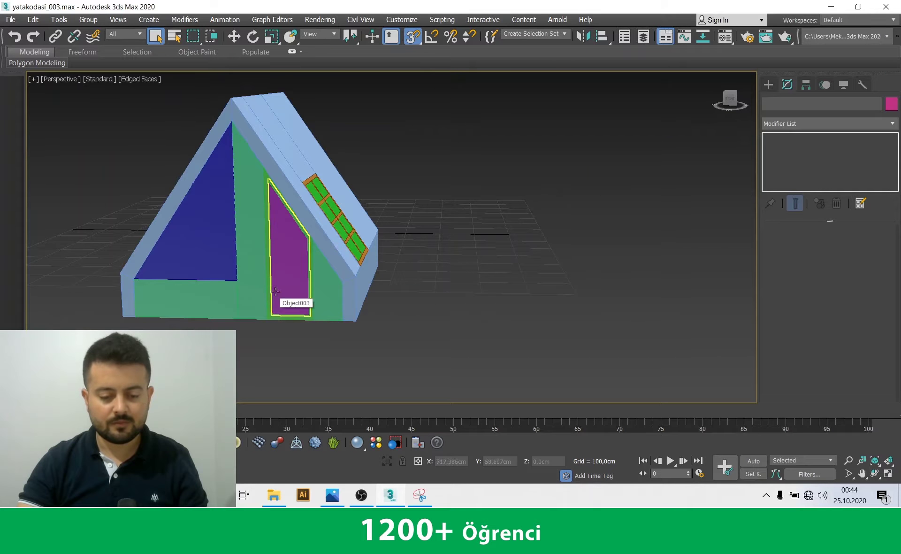
alt+middle_drag(290, 306, 258, 287)
click(234, 267)
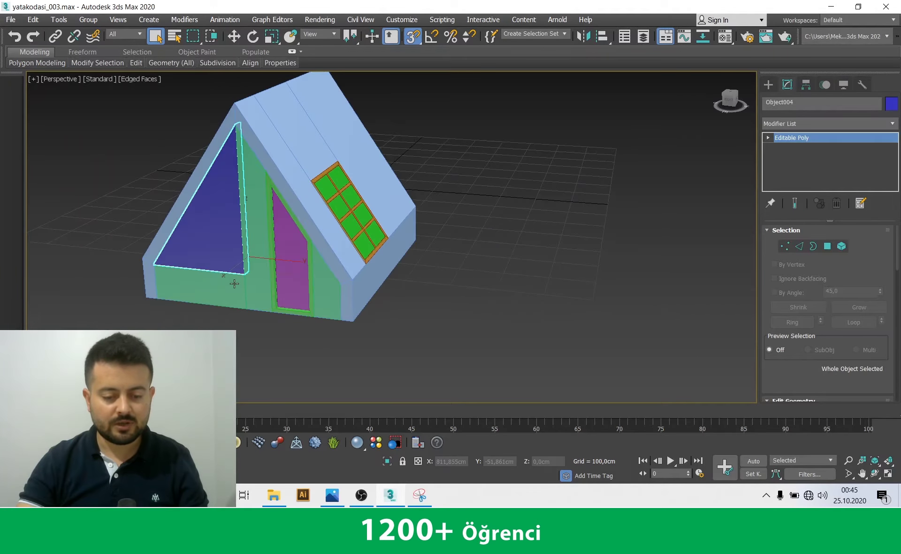
click(397, 442)
mouse_move(438, 318)
alt+middle_down()
mouse_move(337, 331)
mouse_move(293, 317)
alt+middle_up()
key(alt+w)
key(alt+w)
key(alt+w)
In Polygon mode, select both faces of the triangular window
key(alt+w)
click(828, 246)
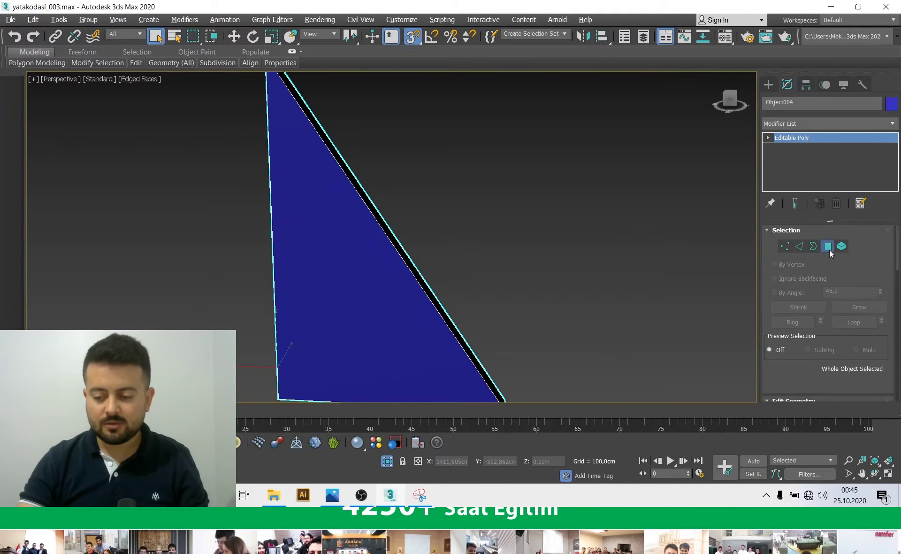
click(393, 323)
mouse_move(393, 323)
alt+middle_down()
mouse_move(326, 317)
mouse_move(370, 312)
alt+middle_up()
ctrl+click(348, 323)
key(alt+w)
key(alt+w)
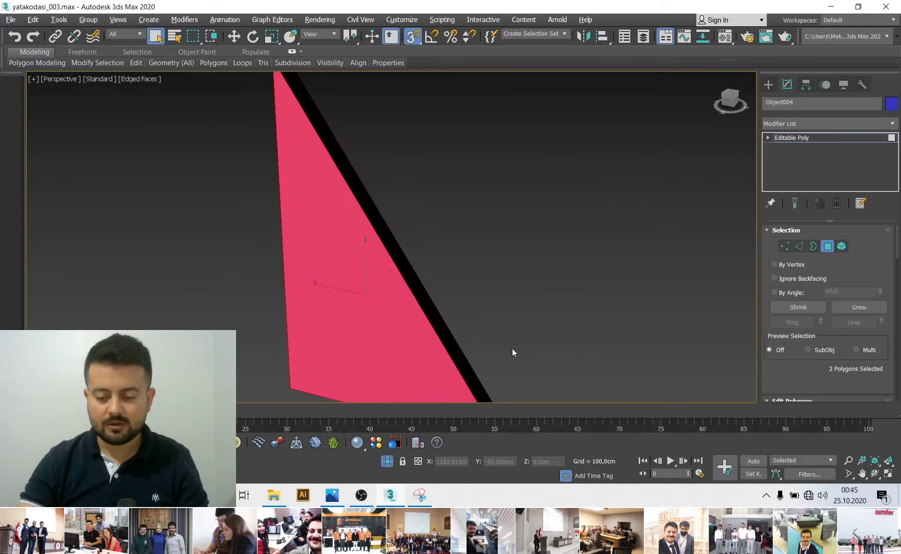
alt+middle_drag(512, 348, 626, 338)
drag(796, 405, 786, 313)
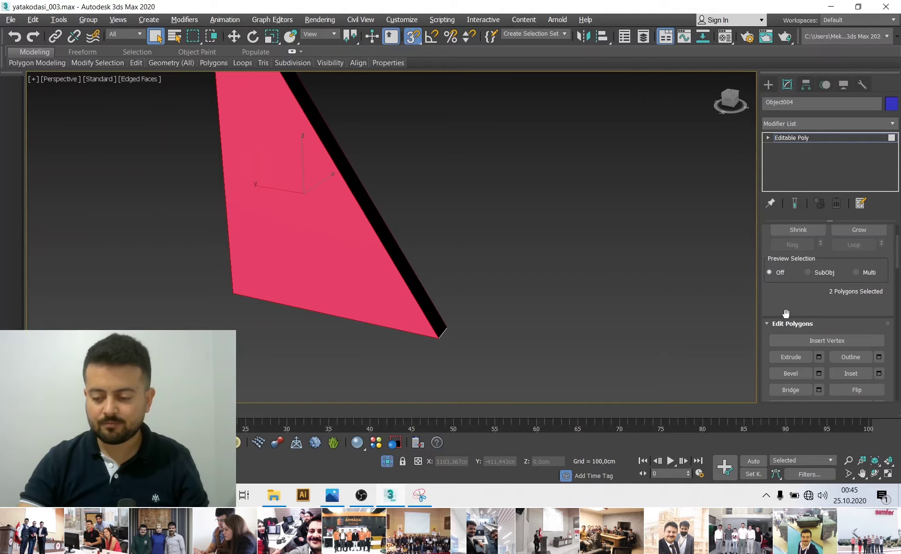
Inset the two selected faces by 8 cm
click(876, 374)
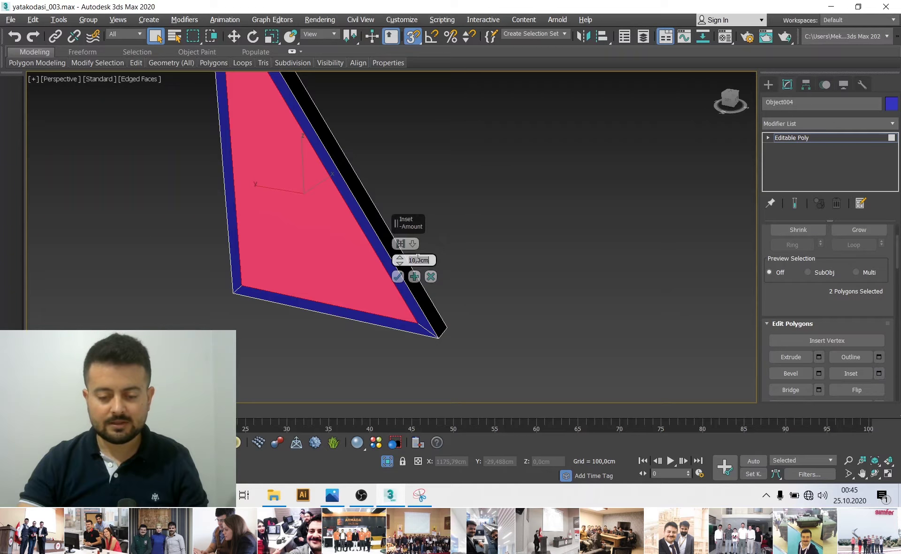
text(8)
key(Return)
mouse_move(251, 193)
middle_down()
mouse_move(352, 276)
mouse_move(350, 302)
middle_up()
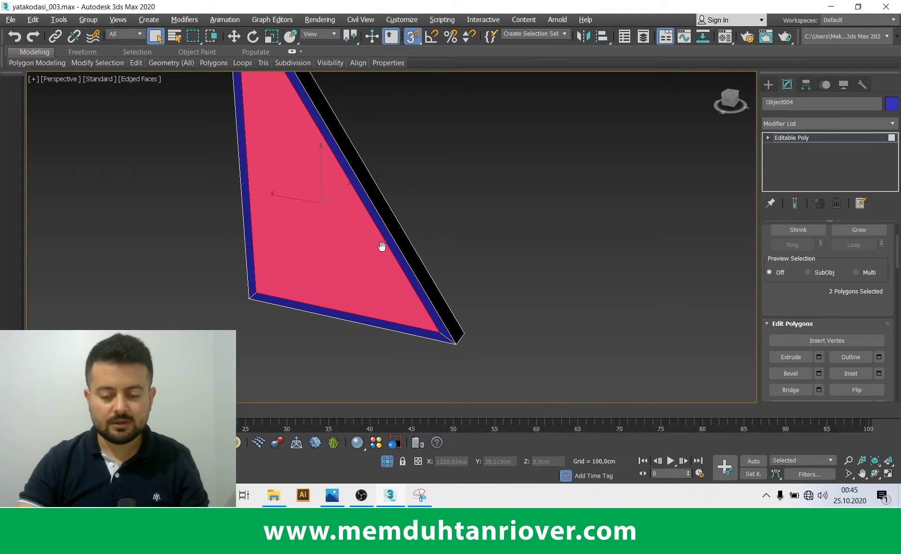
scroll(383, 245, up, 5)
scroll(630, 369, up, 1)
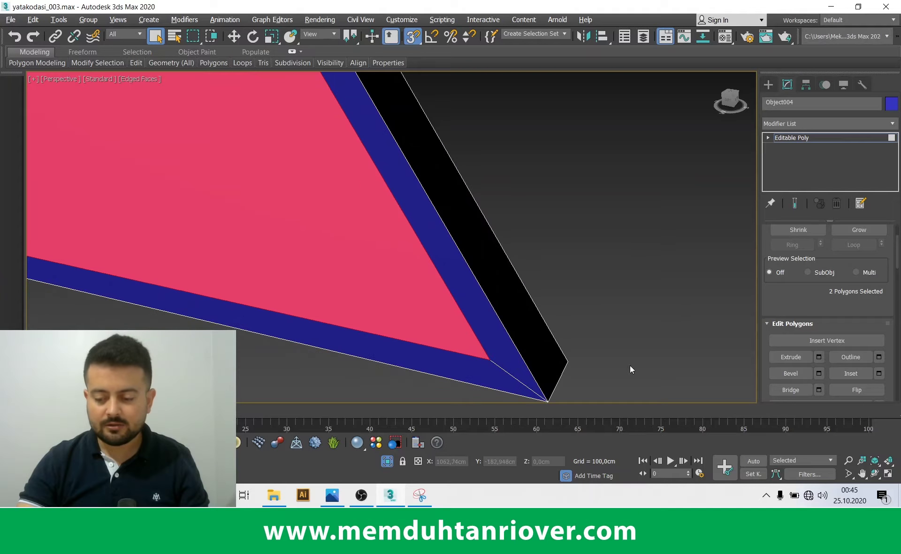
Change the inset amount to 5 and apply the inset
click(879, 373)
text(0,1)
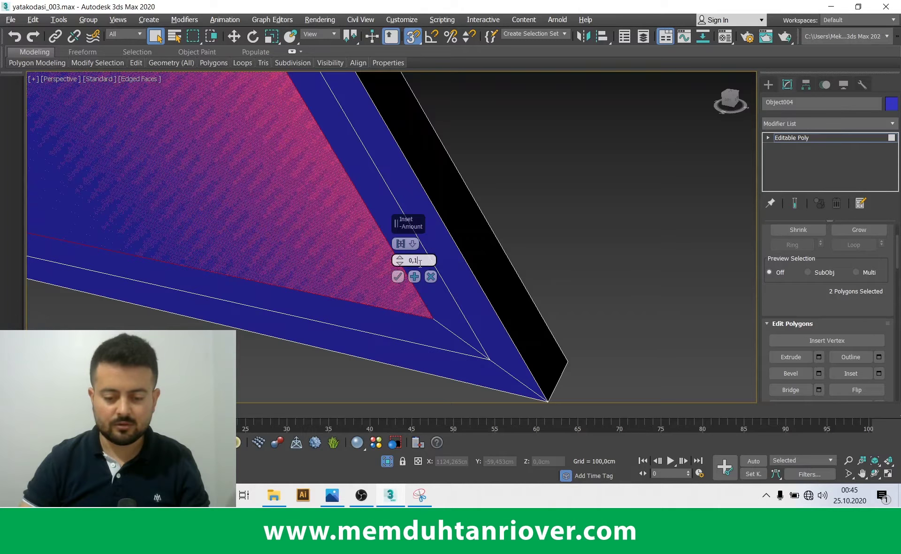
text(5)
key(Return)
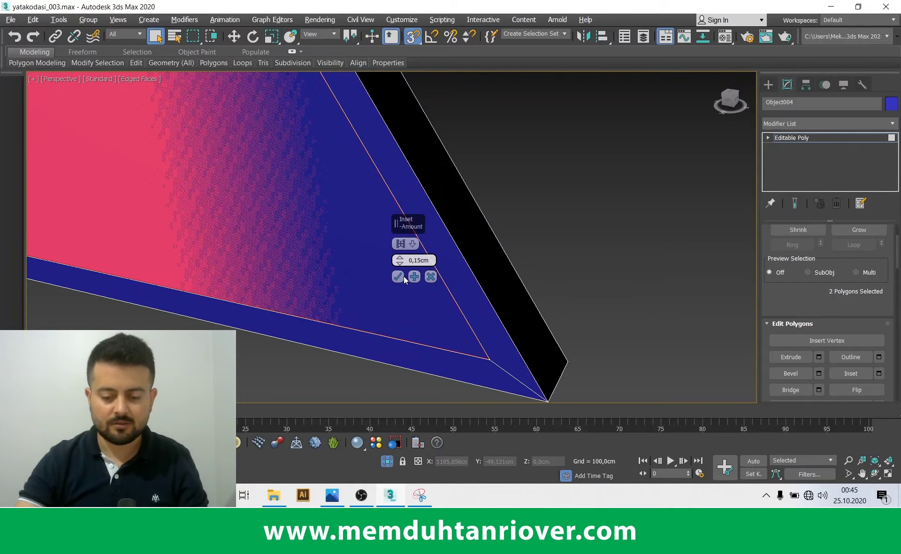
click(397, 277)
scroll(830, 305, up, 2)
Grow the face selection, deselect one face, and try bridging the selected faces
click(858, 309)
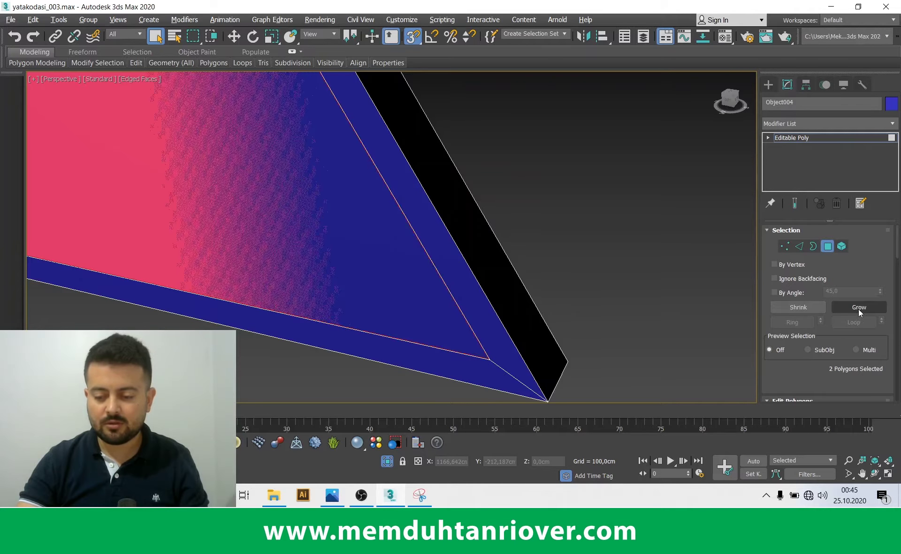
alt+middle_drag(600, 295, 355, 235)
alt+click(318, 210)
alt+middle_drag(318, 210, 738, 366)
scroll(810, 328, down, 4)
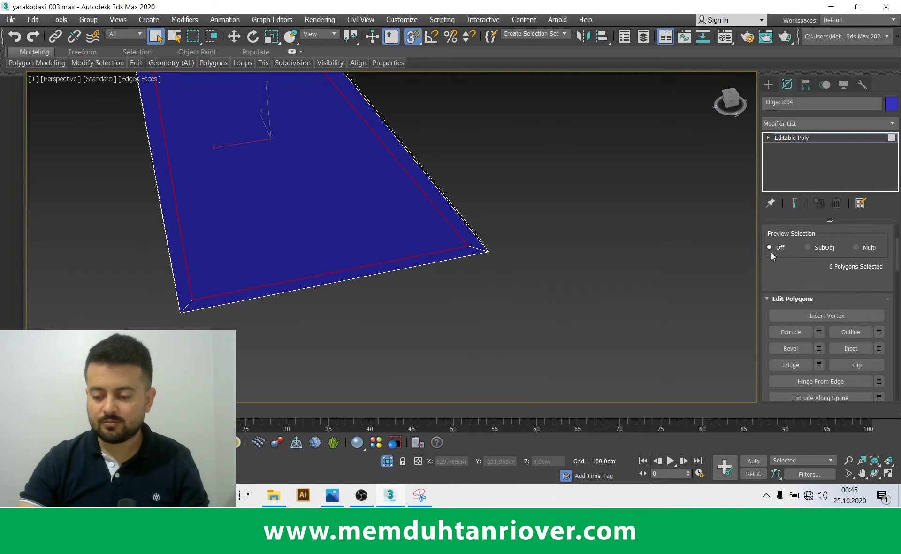
scroll(810, 328, down, 1)
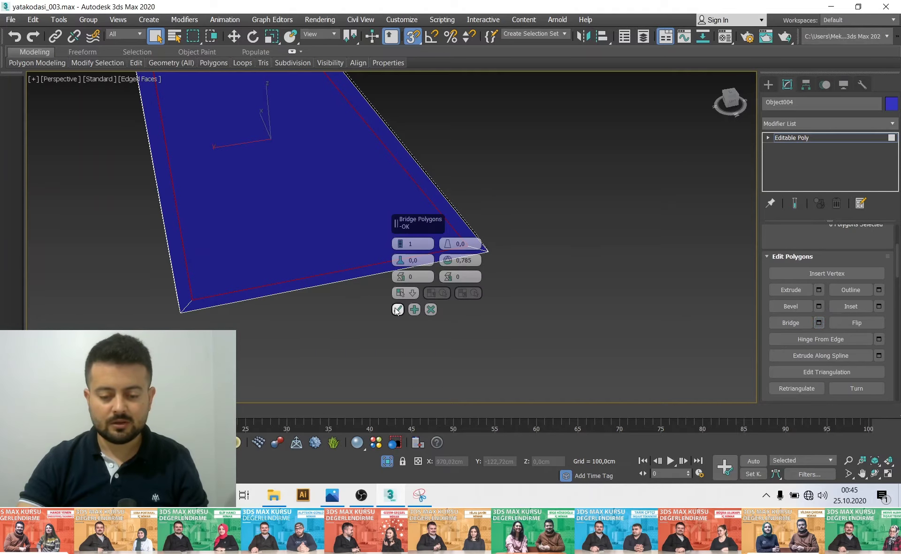
key(Escape)
scroll(815, 324, up, 2)
scroll(815, 323, up, 1)
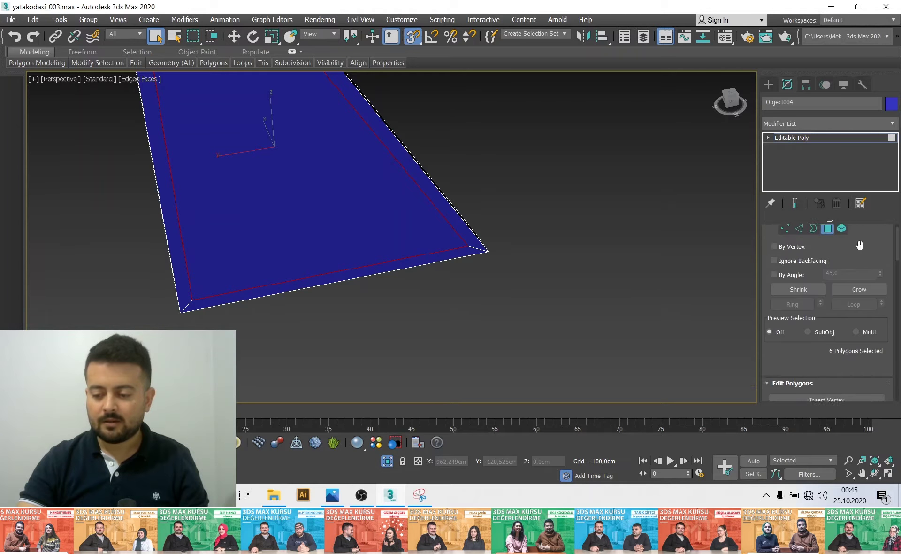
scroll(815, 324, up, 2)
In Element mode, select the inner pane face and detach it as Object005
click(841, 246)
click(377, 219)
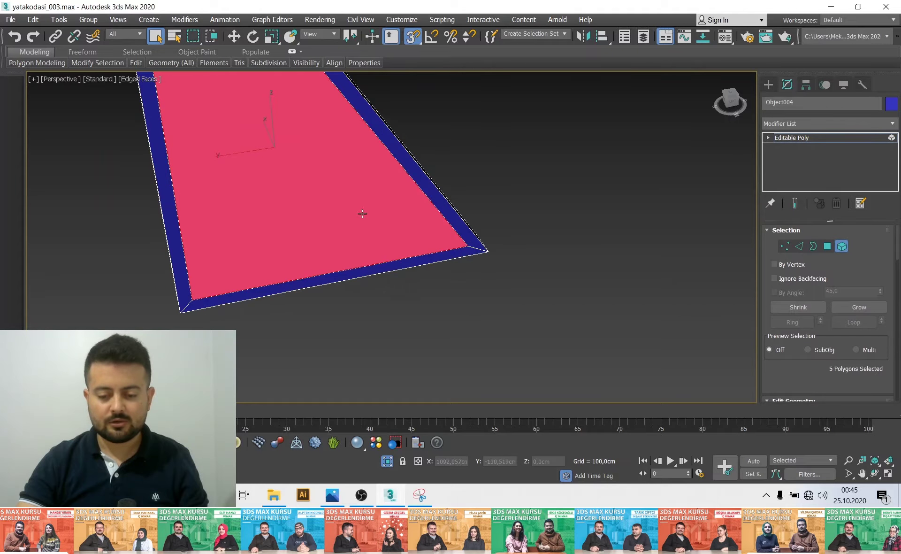
scroll(807, 328, down, 2)
scroll(868, 379, down, 2)
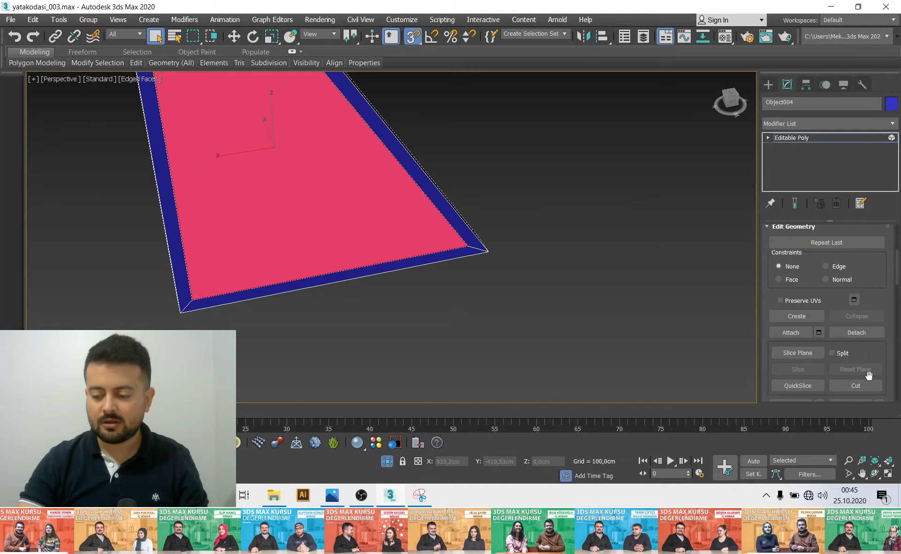
click(867, 333)
click(482, 254)
Set the window frame's object colour to dark red
click(824, 138)
click(892, 104)
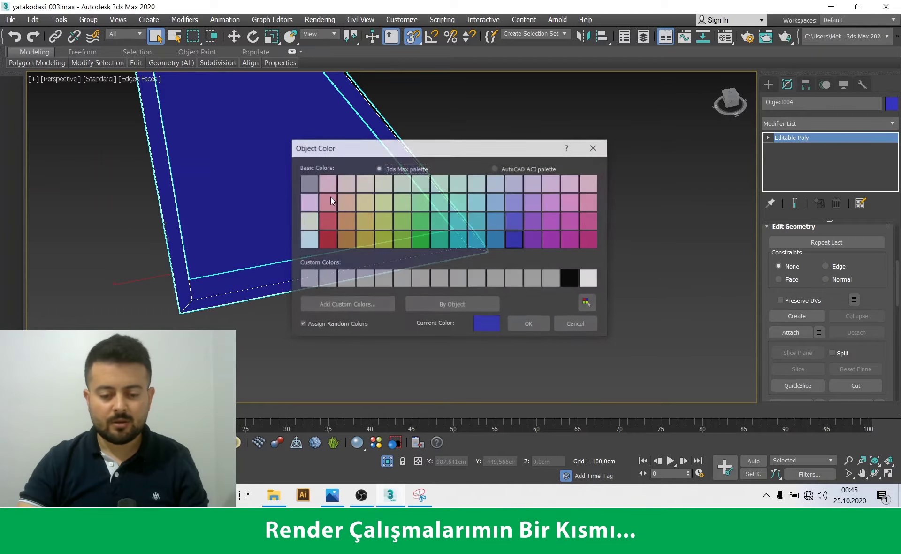
click(329, 220)
click(522, 322)
Check the red frame and detached pane, then bring the whole house back into view
click(477, 221)
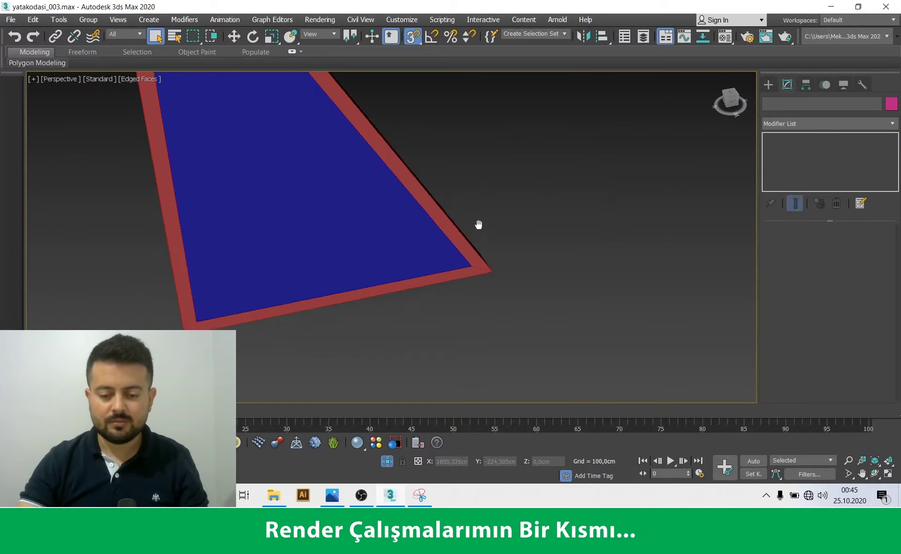
alt+middle_drag(477, 221, 400, 249)
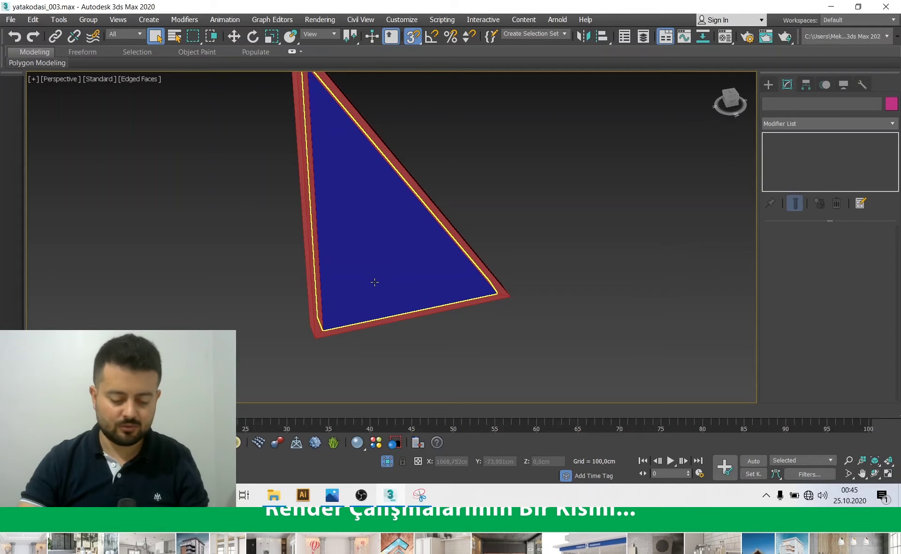
click(398, 256)
click(437, 275)
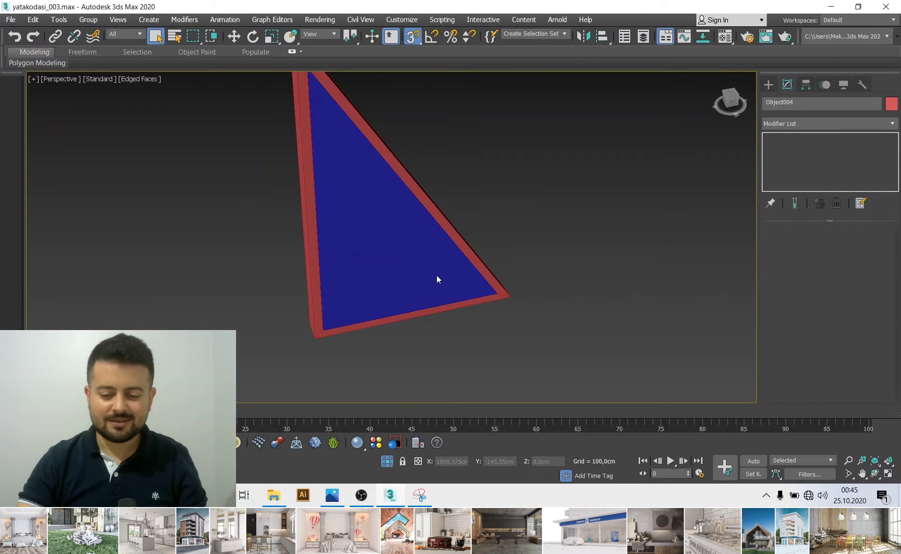
click(387, 462)
mouse_move(334, 358)
alt+middle_down()
mouse_move(421, 364)
mouse_move(325, 214)
alt+middle_up()
click(421, 361)
alt+middle_drag(398, 313, 370, 300)
Select the triangular frame and blue pane, isolate them, and keep only the pane selected
key(q)
scroll(309, 282, up, 5)
alt+middle_drag(308, 282, 209, 222)
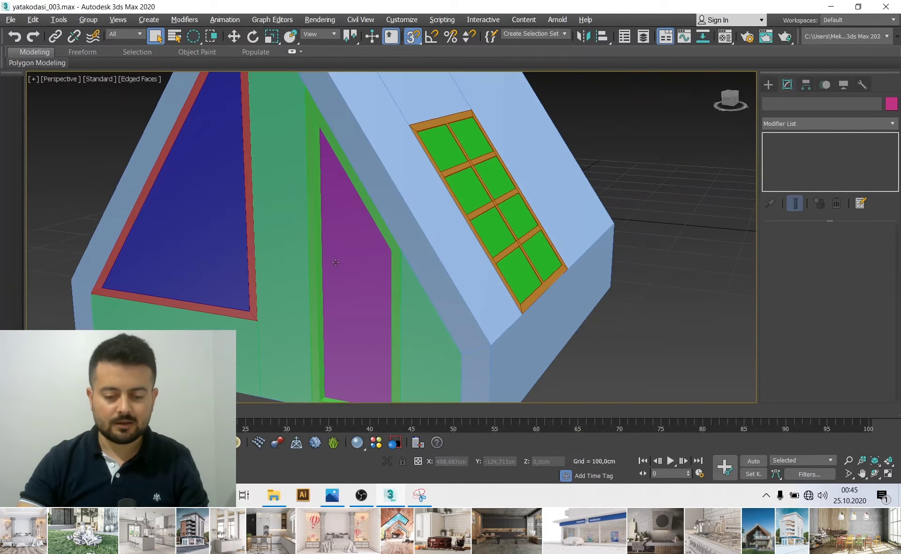
click(209, 223)
click(250, 294)
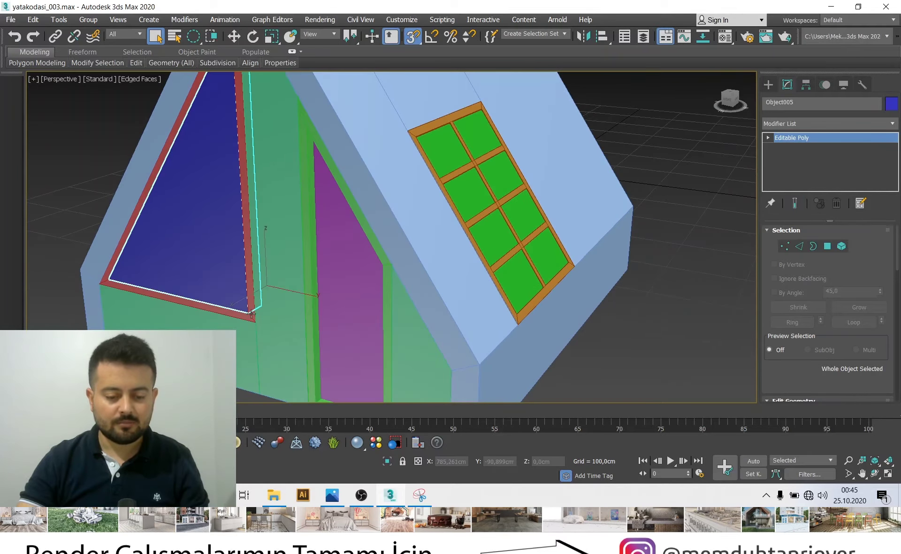
ctrl+click(256, 291)
click(392, 461)
click(463, 208)
Zoom the maximized Top view to the blue pane and reselect it
key(alt+w)
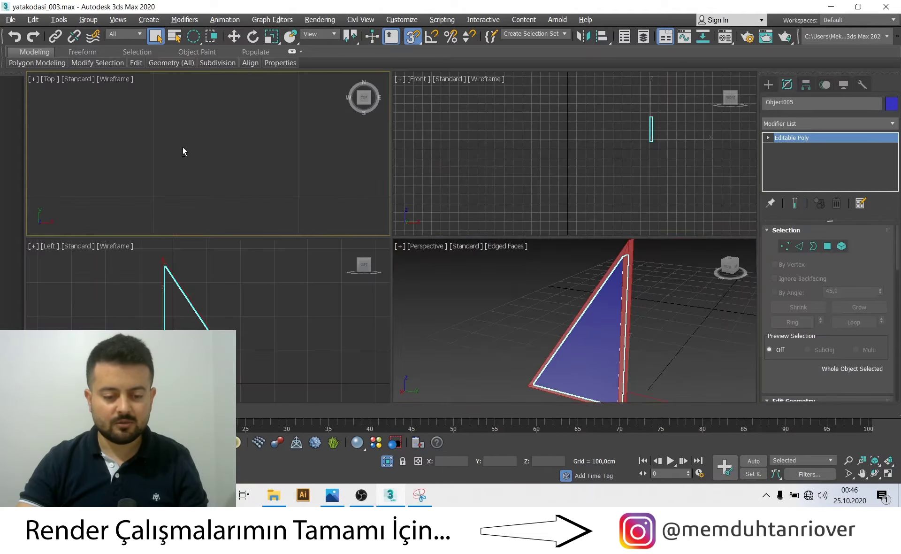
key(alt+w)
key(z)
click(368, 181)
scroll(327, 160, up, 2)
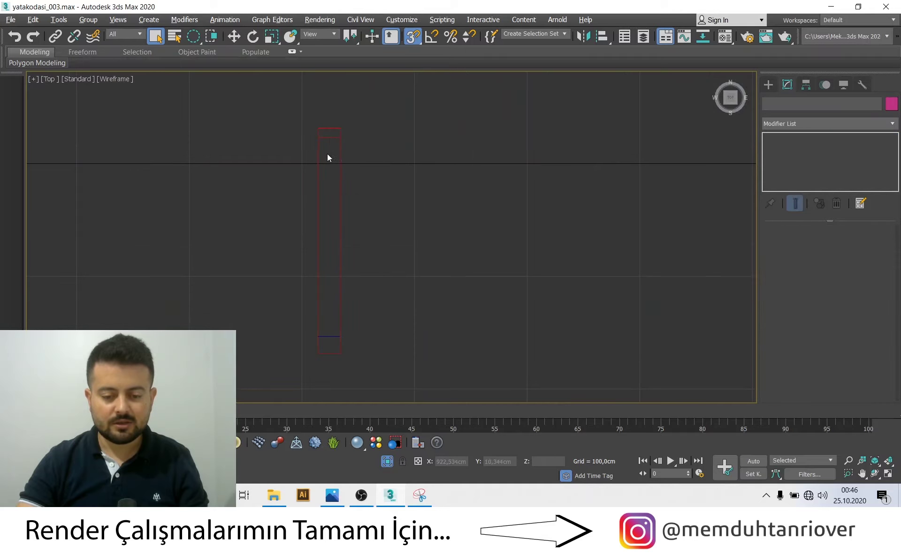
click(338, 181)
key(alt+w)
click(555, 289)
click(618, 301)
key(alt+w)
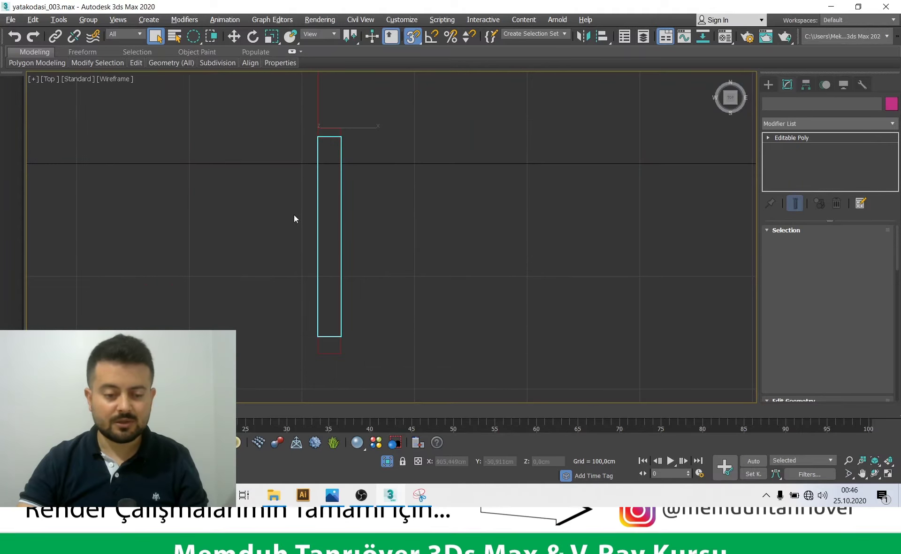
In Vertex mode, move three vertices on the pane's left edge -10 cm along X
click(781, 245)
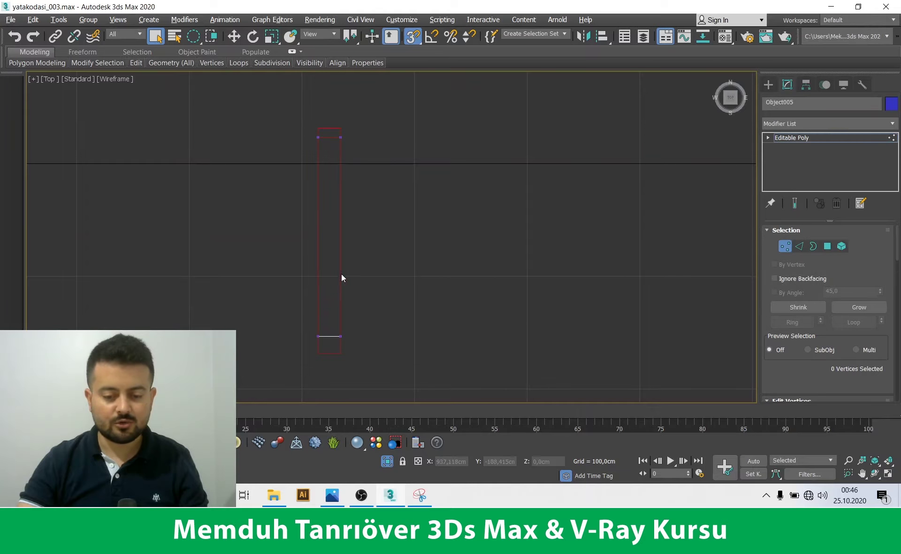
drag(331, 353, 331, 352)
key(q)
key(q)
key(q)
key(w)
click(318, 336)
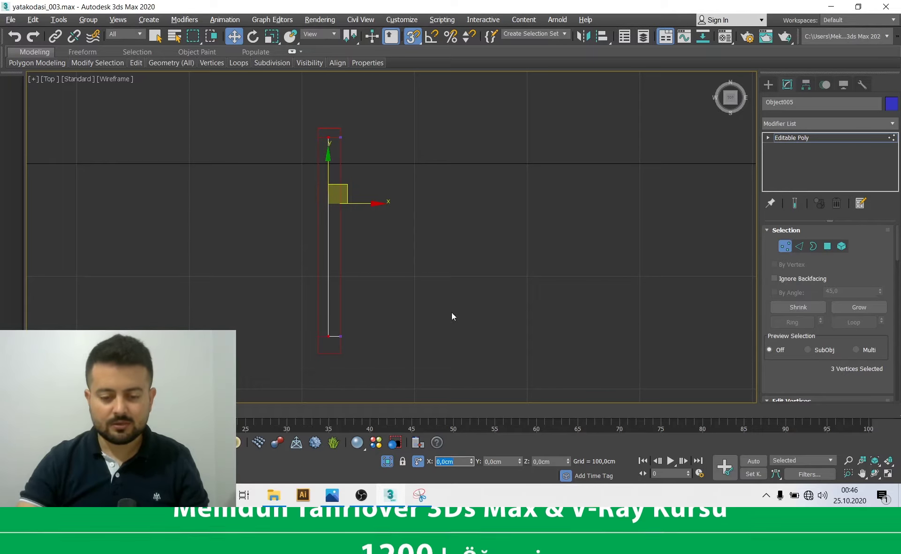
click(338, 124)
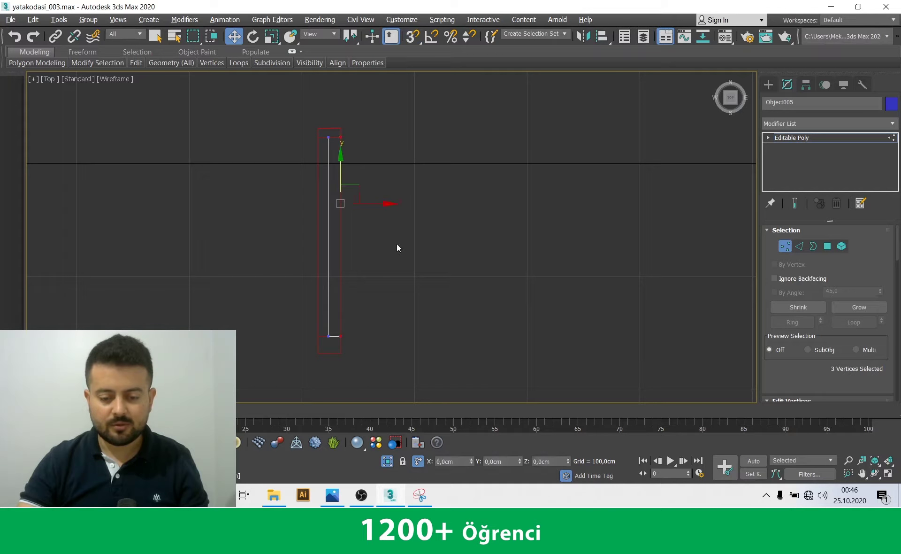
click(453, 462)
text(-10)
key(Return)
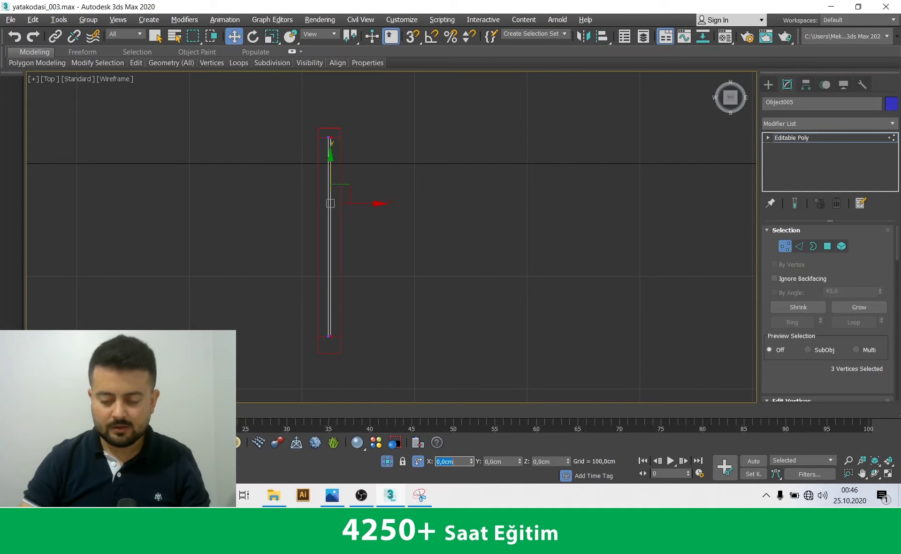
Leave vertex editing, orbit around the blue panel, and maximize the Left side view
click(786, 251)
key(alt+w)
right_click(522, 306)
key(alt+w)
scroll(497, 293, up, 3)
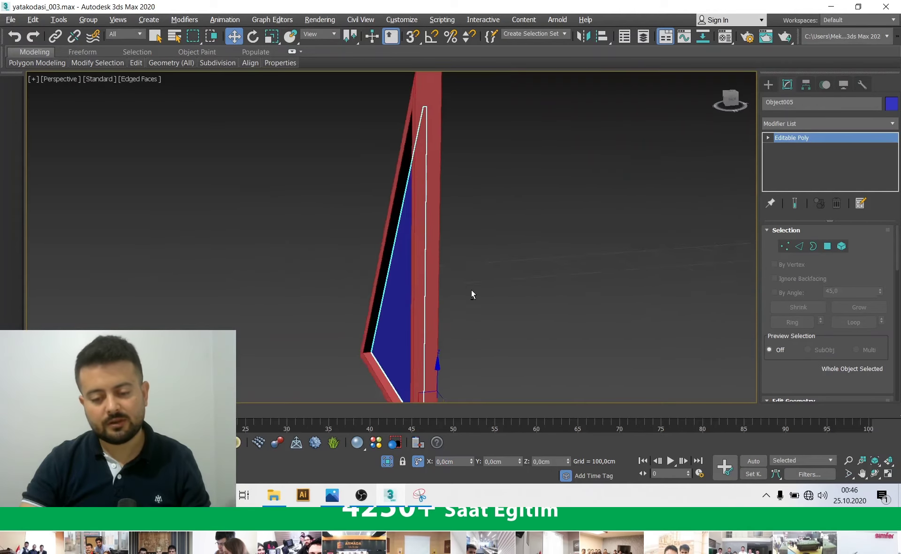
alt+middle_drag(471, 294, 409, 294)
key(alt+w)
right_click(385, 288)
key(alt+w)
scroll(446, 292, up, 3)
scroll(648, 279, up, 2)
Move the pane's two bottom-corner vertices to straighten its edge against the frame
click(784, 246)
drag(530, 248, 562, 261)
scroll(514, 219, up, 2)
drag(500, 217, 205, 254)
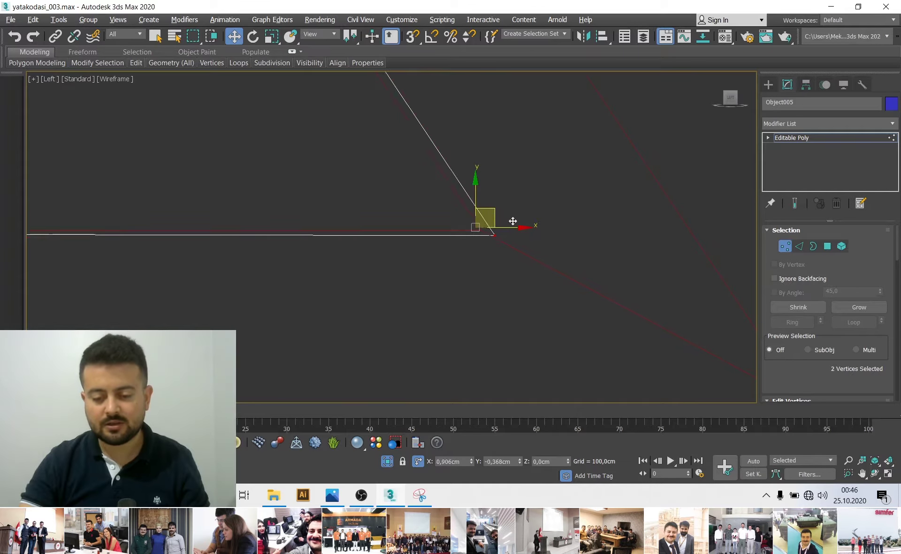
scroll(211, 260, up, 2)
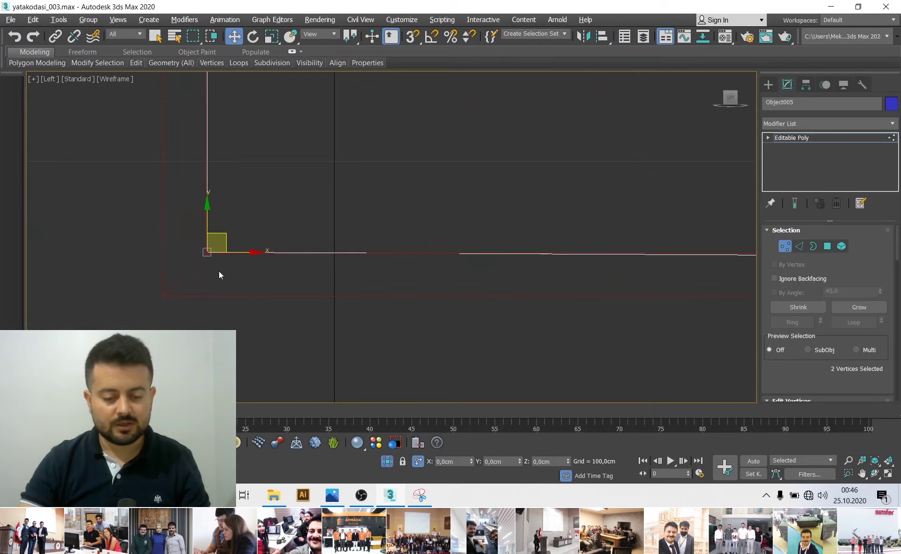
scroll(221, 253, up, 2)
scroll(221, 244, down, 3)
scroll(167, 298, down, 1)
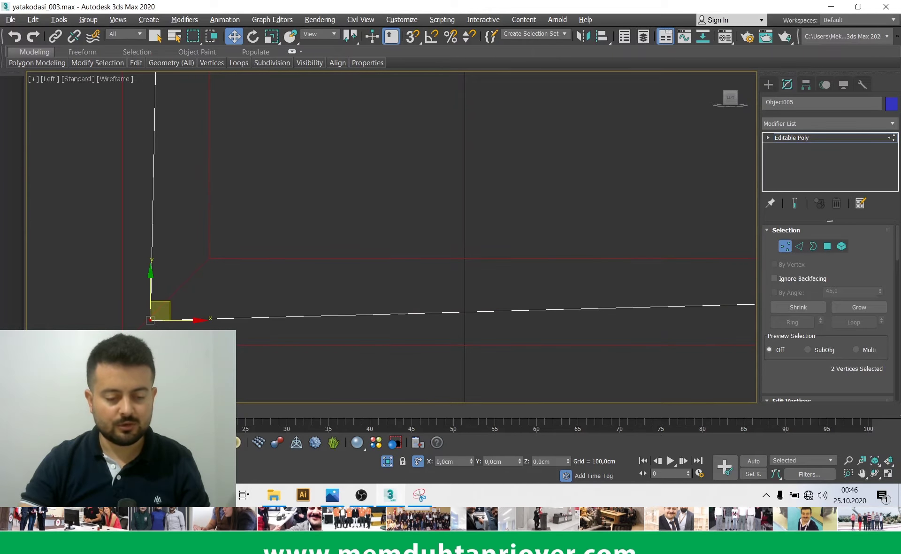
scroll(236, 299, up, 1)
scroll(269, 251, down, 2)
scroll(244, 182, up, 2)
scroll(182, 134, up, 1)
Move the pane's apex vertices up and left to sit inside the frame
click(204, 139)
mouse_move(204, 132)
mouse_down()
mouse_move(203, 77)
mouse_move(217, 112)
mouse_up()
scroll(203, 78, down, 1)
key(alt+w)
key(alt+w)
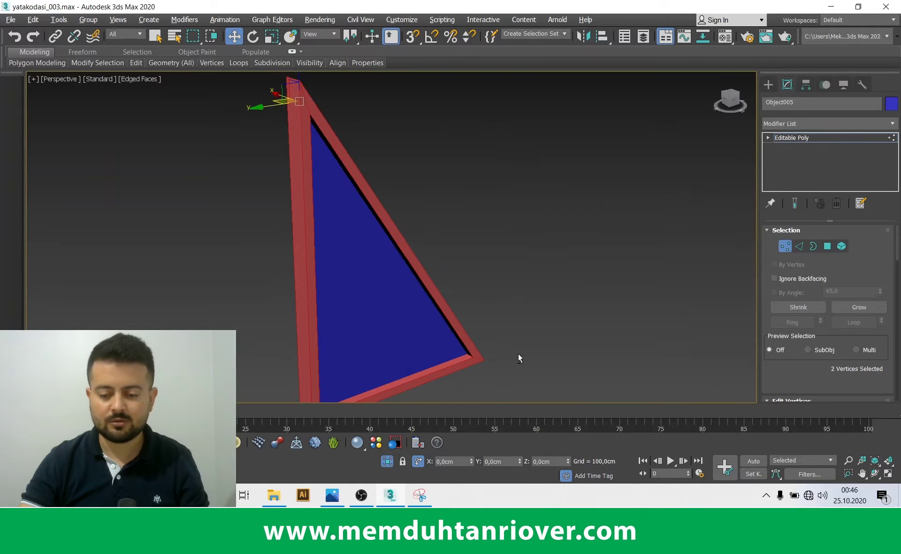
scroll(524, 255, down, 2)
click(524, 255)
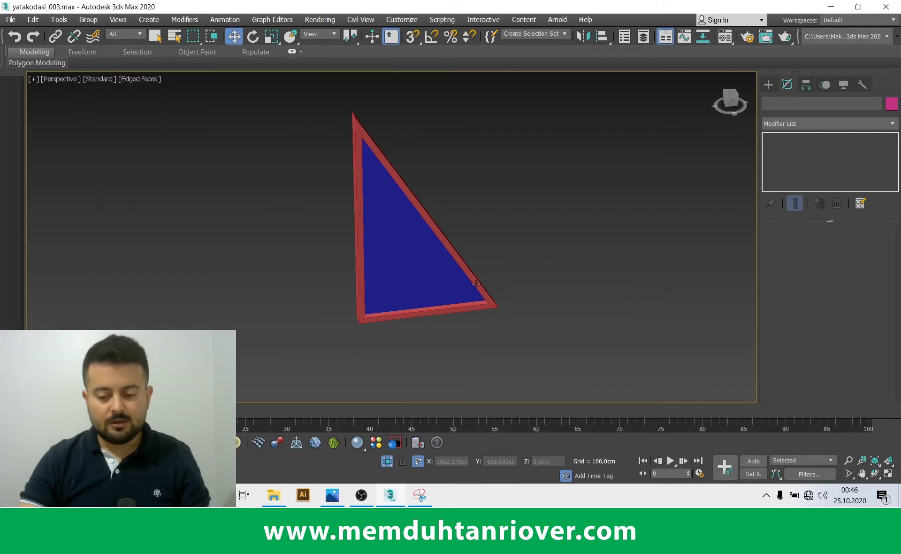
mouse_move(482, 278)
alt+middle_down()
mouse_move(396, 336)
mouse_move(385, 331)
alt+middle_up()
click(399, 284)
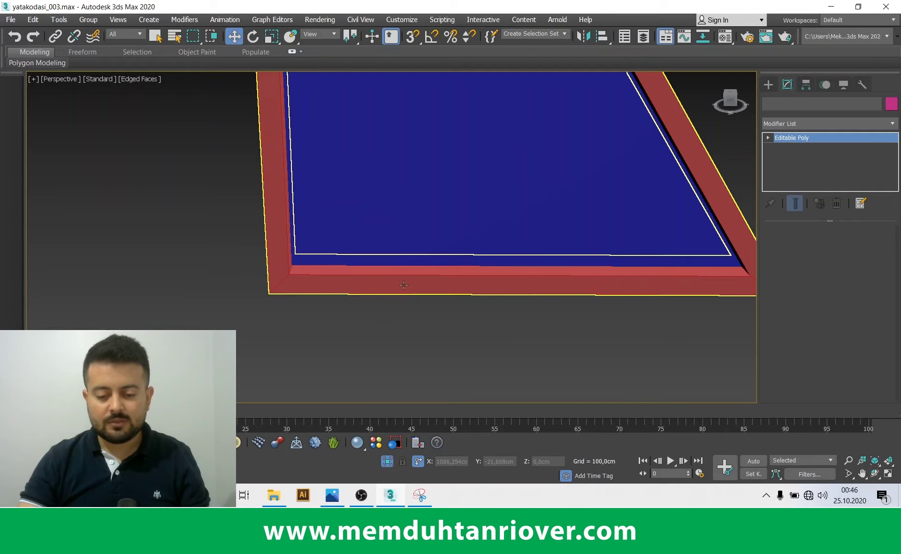
click(387, 461)
click(388, 462)
mouse_move(392, 413)
alt+middle_down()
mouse_move(389, 353)
mouse_move(279, 358)
mouse_move(292, 363)
alt+middle_up()
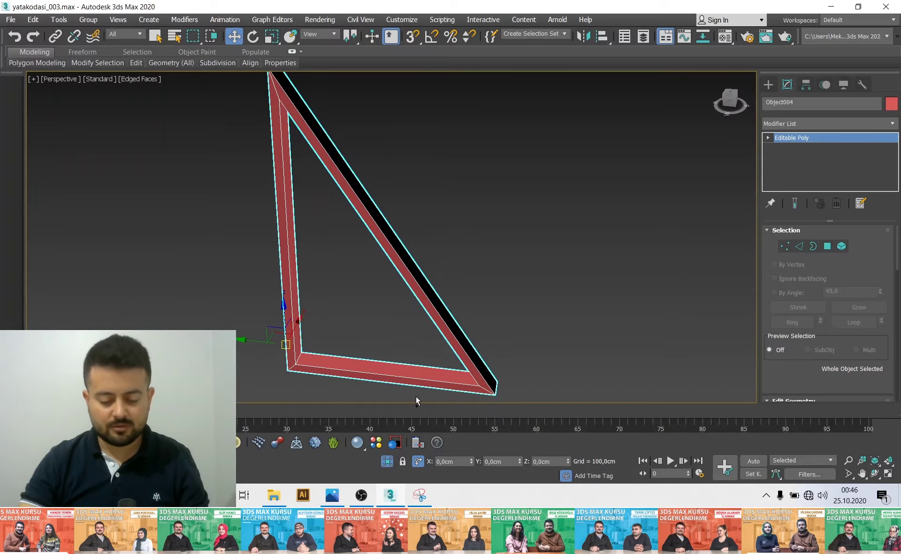
click(387, 462)
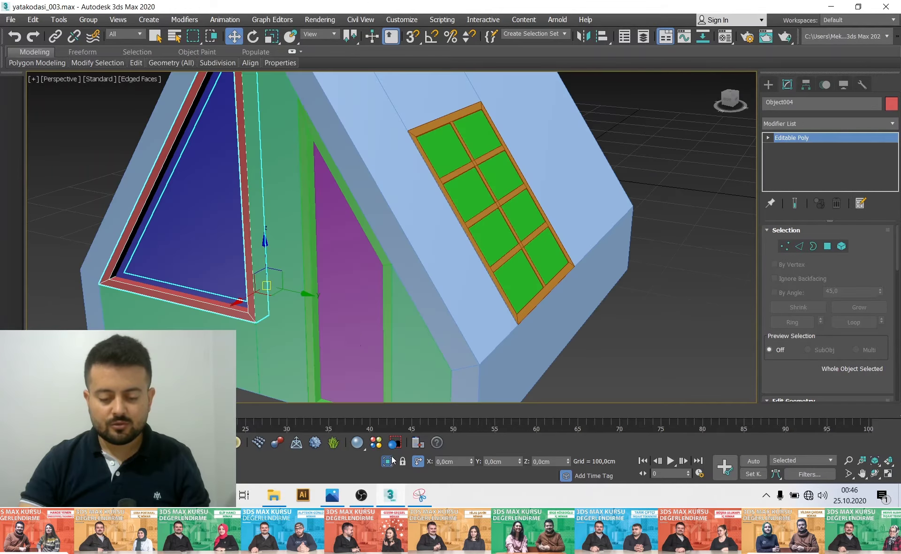
scroll(355, 334, down, 5)
scroll(436, 234, up, 8)
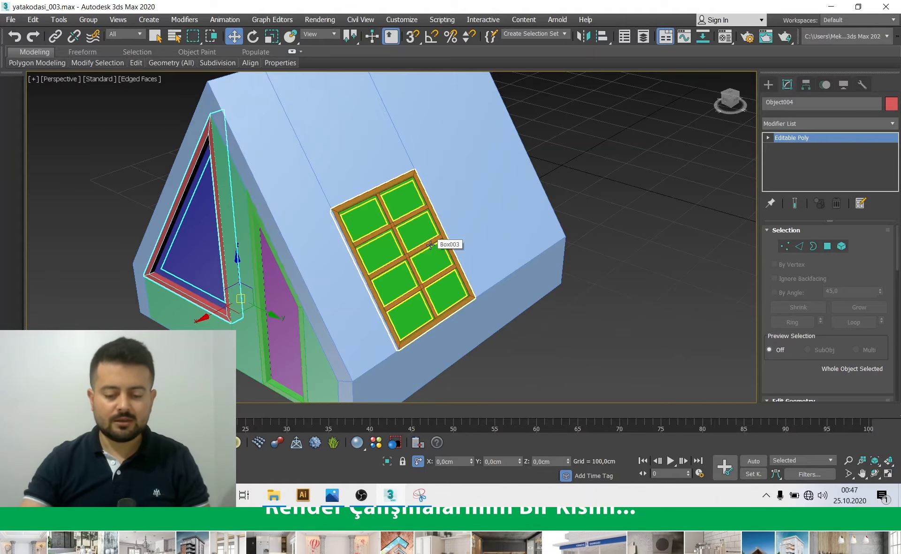
key(alt+q)
alt+middle_drag(475, 312, 462, 326)
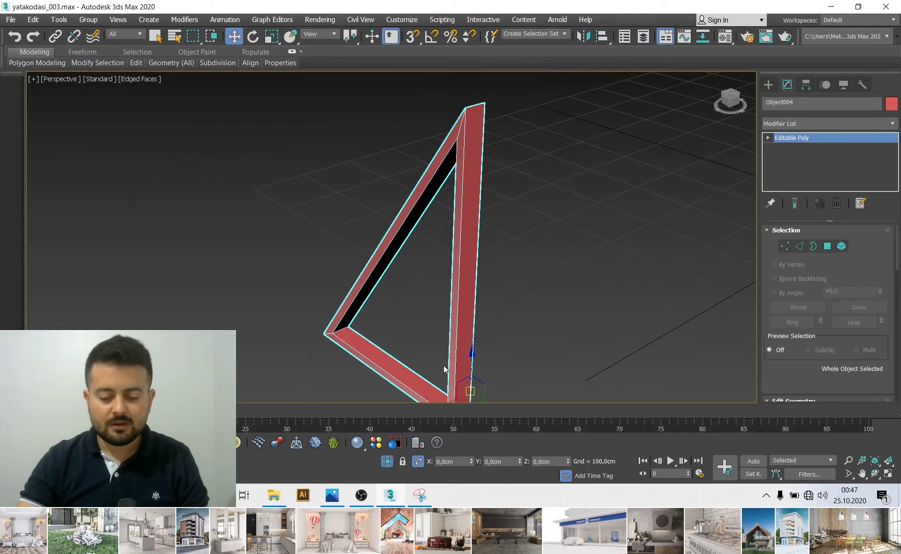
click(389, 461)
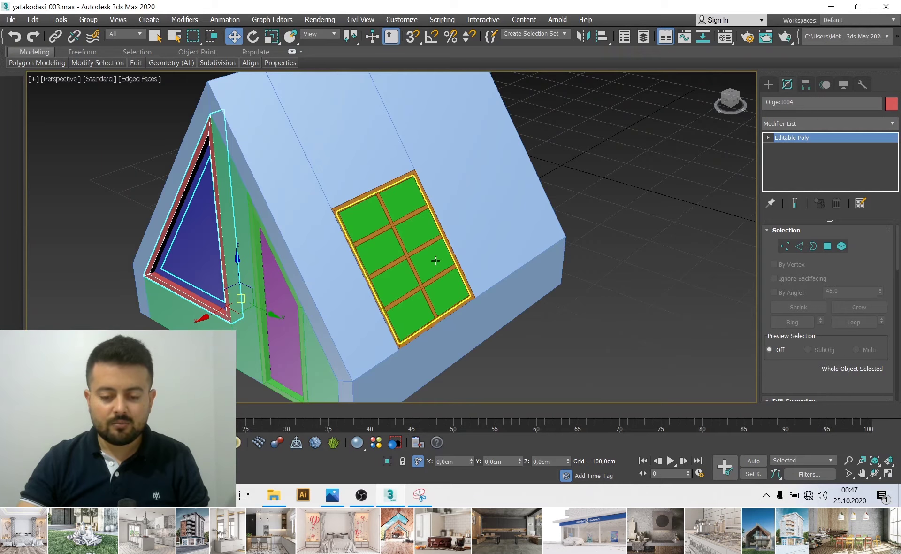
scroll(436, 260, up, 5)
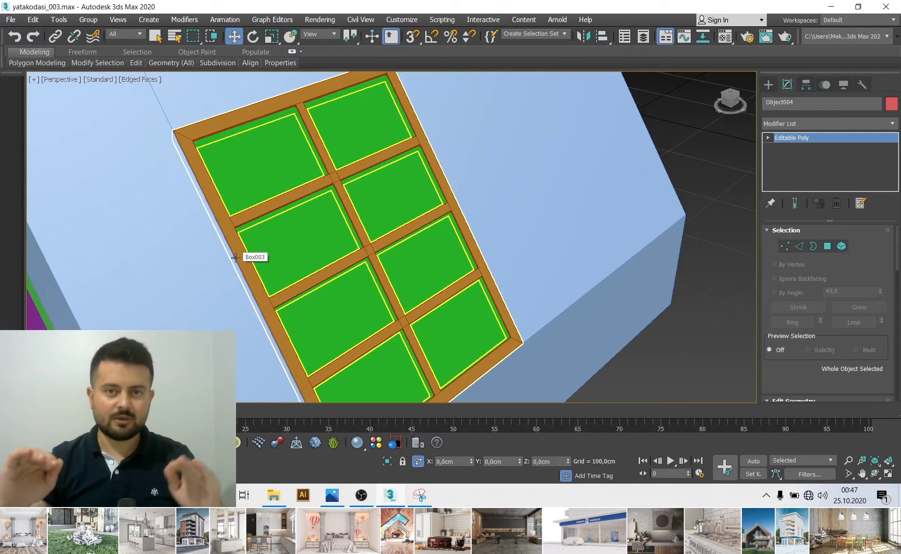
scroll(244, 275, down, 5)
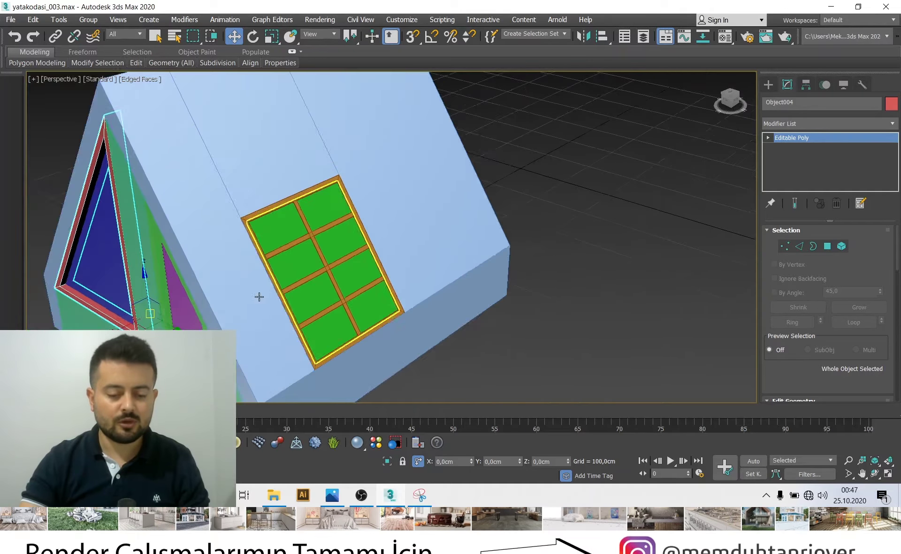
click(387, 461)
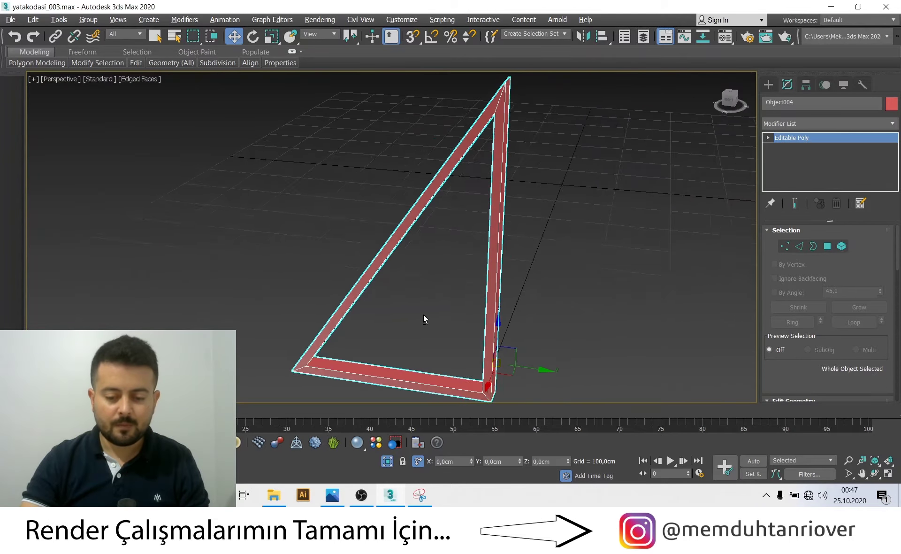
mouse_move(443, 178)
alt+middle_down()
mouse_move(338, 178)
mouse_move(317, 244)
alt+middle_up()
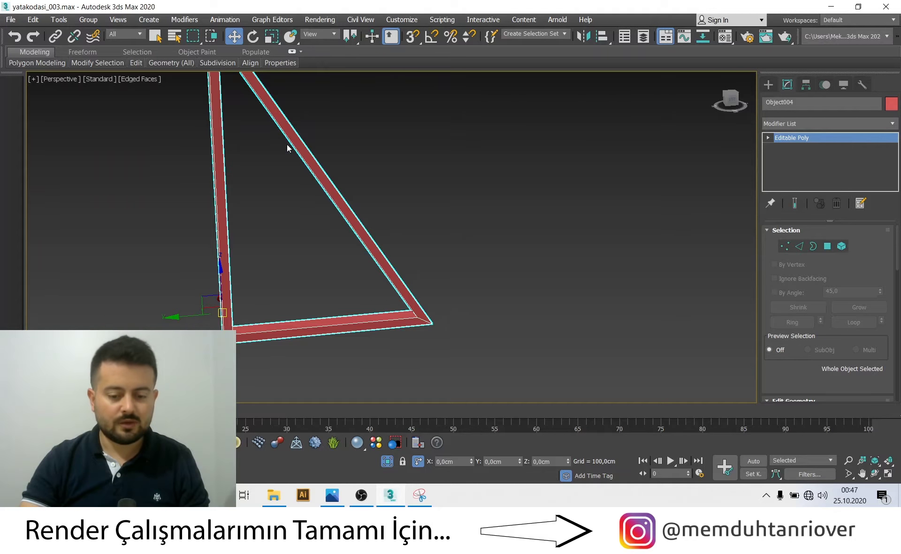
mouse_move(354, 204)
alt+middle_down()
mouse_move(302, 258)
mouse_move(204, 177)
alt+middle_up()
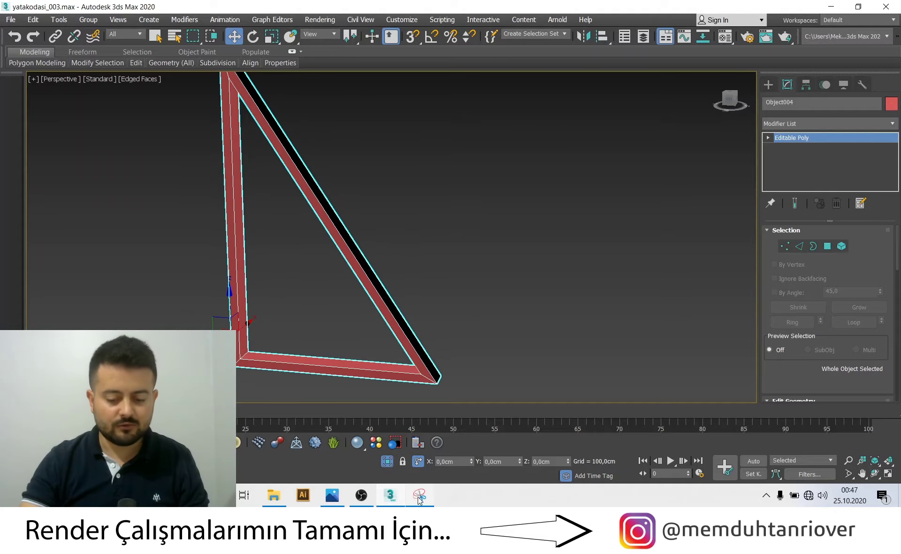
click(419, 496)
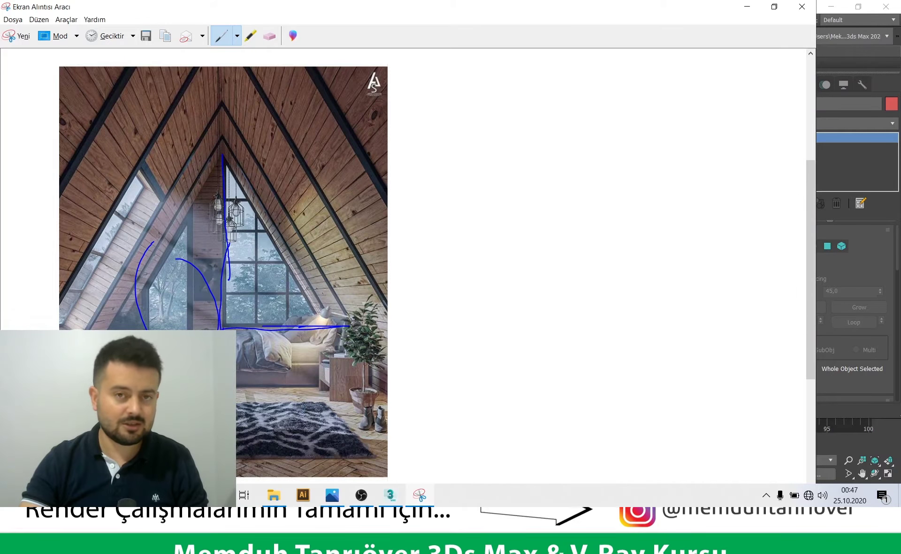
click(744, 14)
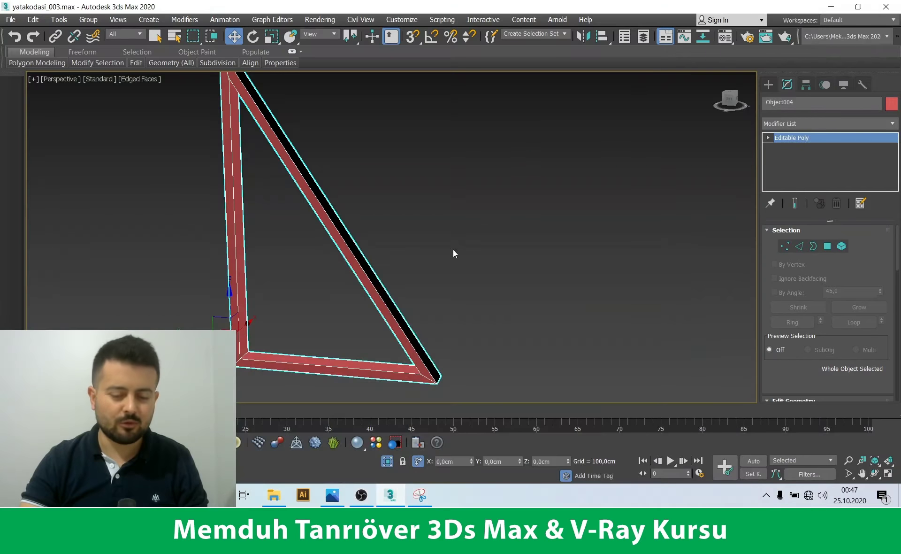
Draw a tall thin box in the Left view and slide it beside the triangular frame
key(alt+w)
key(alt+w)
scroll(426, 267, down, 3)
click(311, 320)
scroll(311, 320, up, 2)
click(768, 85)
click(797, 157)
drag(268, 222, 279, 363)
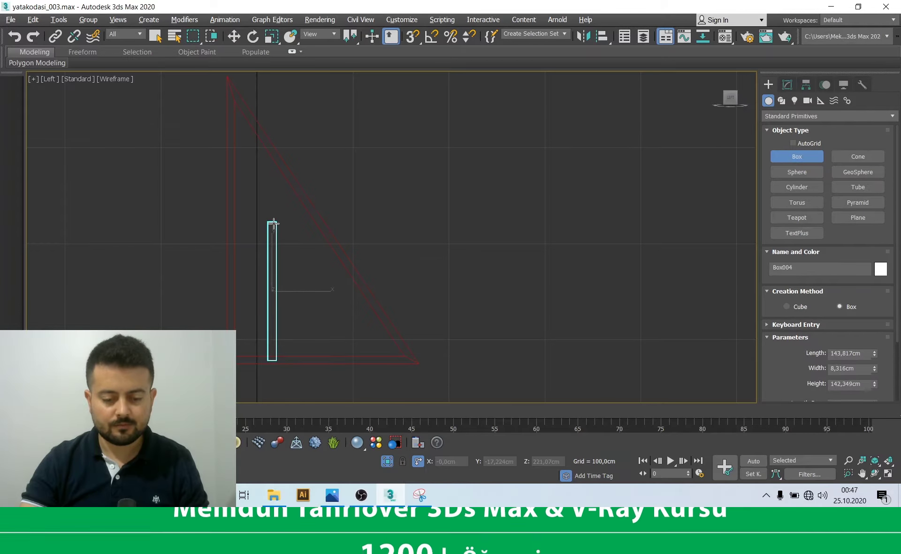
key(w)
key(alt+w)
key(alt+w)
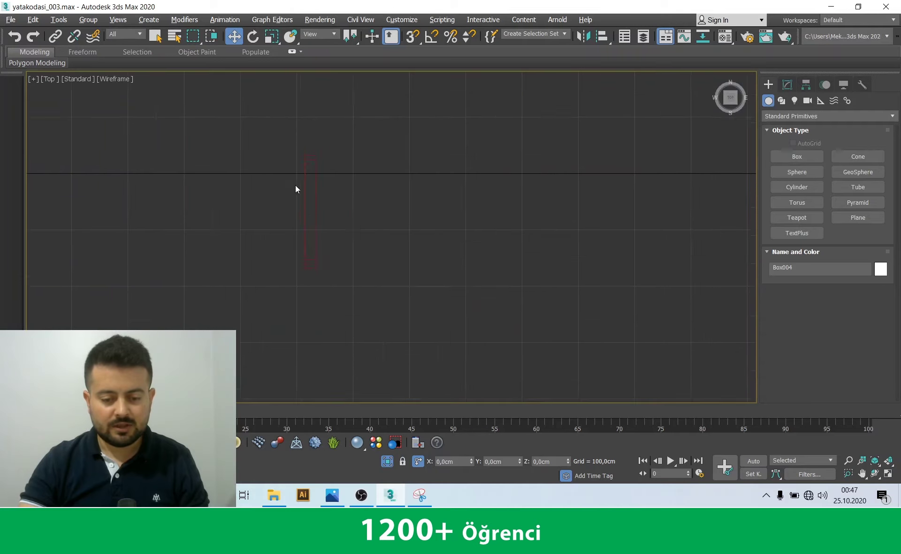
drag(137, 192, 485, 212)
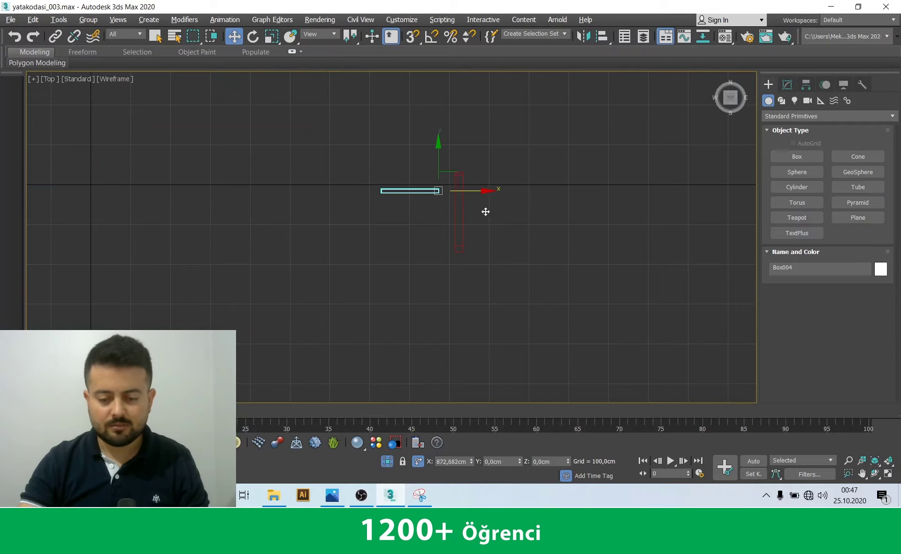
key(alt+w)
key(alt+w)
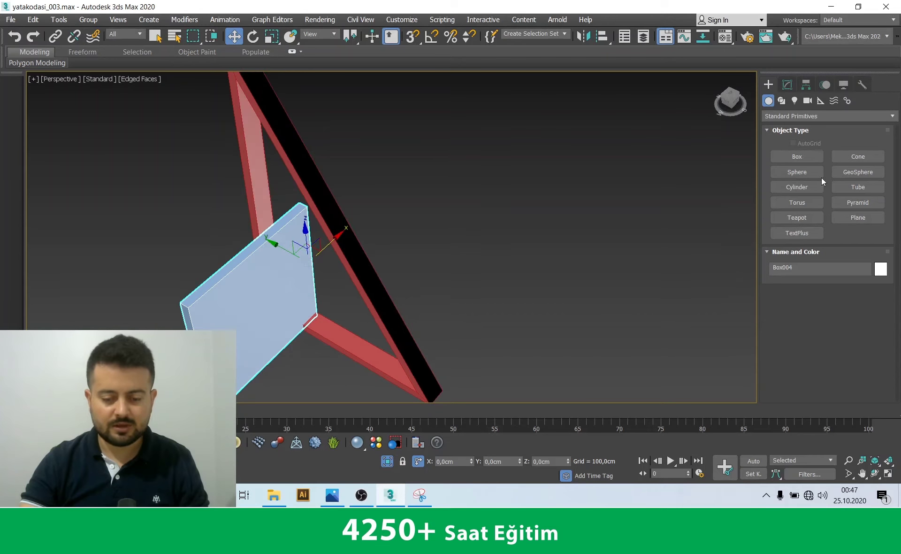
Shorten Box004's length to about 135,188 cm and make it thinner
click(788, 84)
drag(875, 262, 877, 276)
double_click(858, 264)
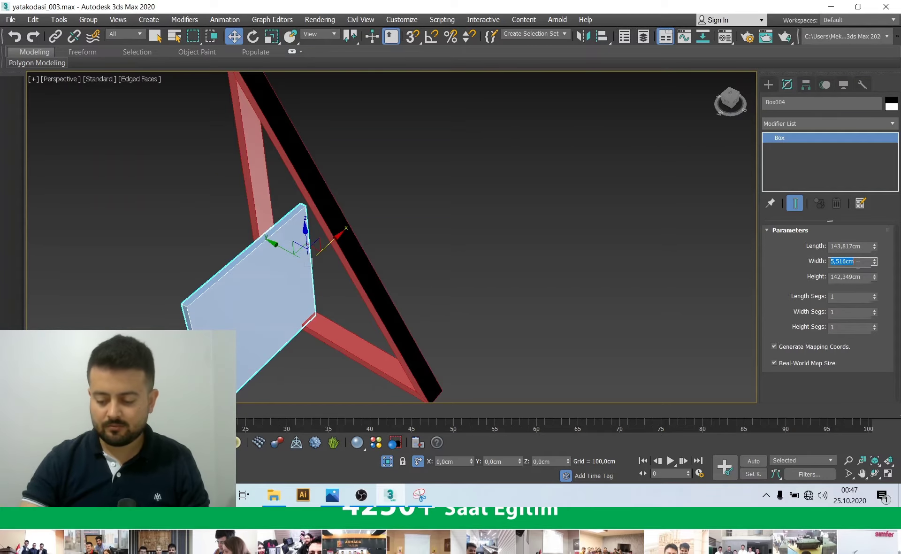
text(5)
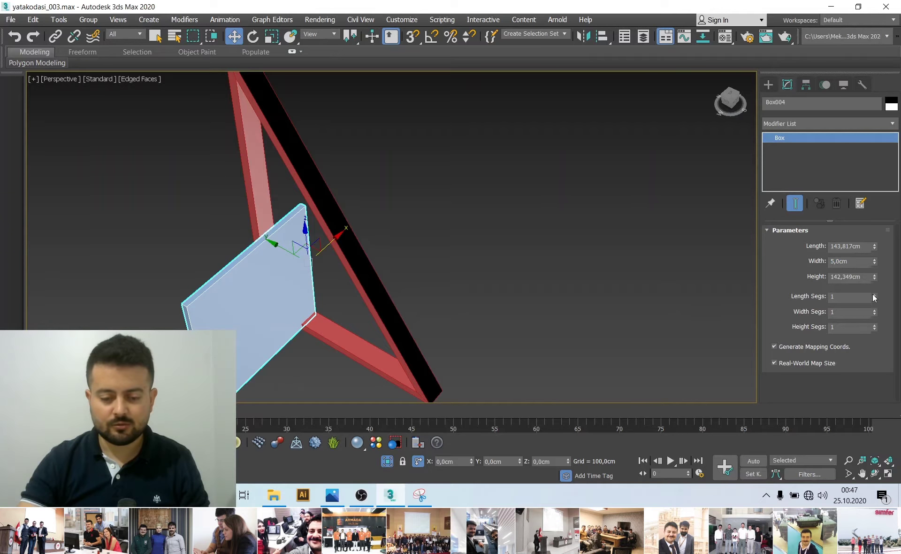
drag(877, 246, 872, 314)
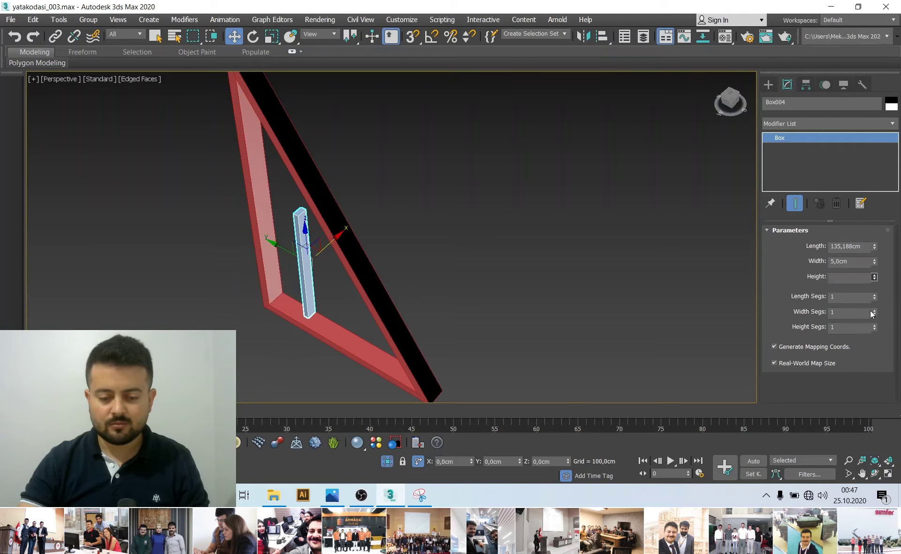
text(5)
key(Return)
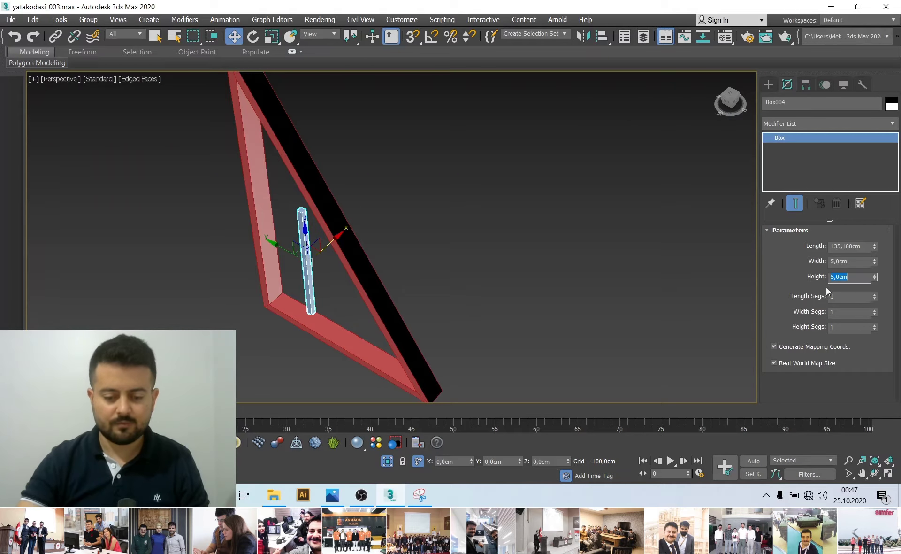
Set Box004's Width and Height to 6 cm each
scroll(297, 247, up, 3)
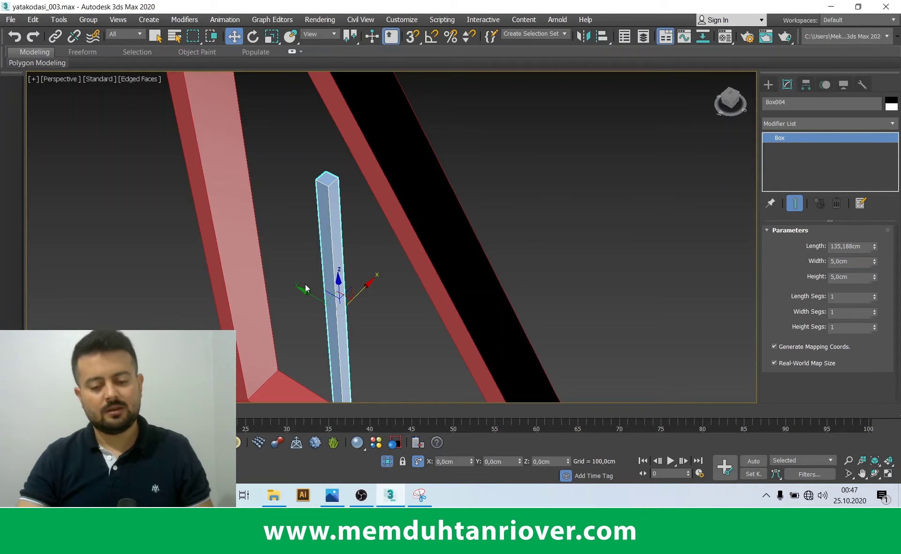
text(6)
key(Tab)
text(6)
key(Tab)
scroll(499, 207, down, 1)
key(alt+w)
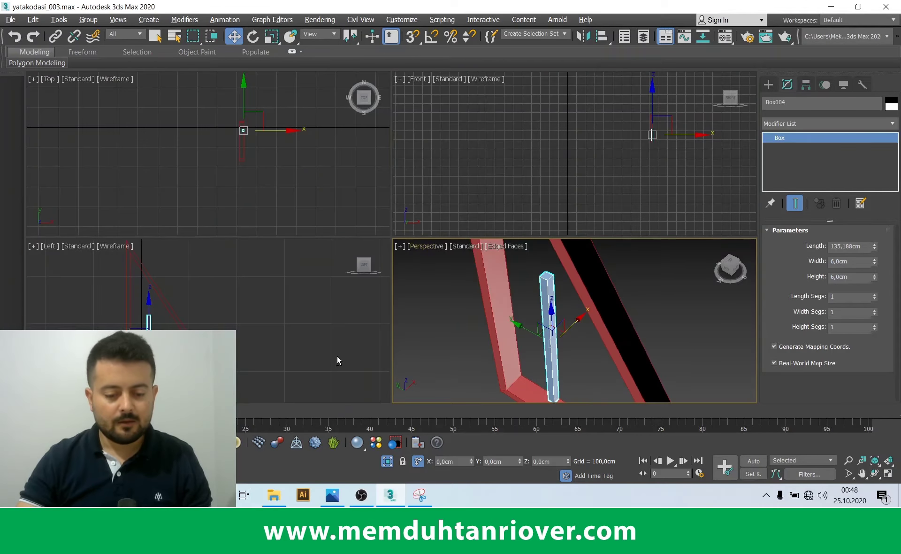
Convert the thin post Box004 to an editable poly
middle_click(337, 356)
key(alt+w)
middle_drag(295, 295, 283, 295)
scroll(270, 277, up, 2)
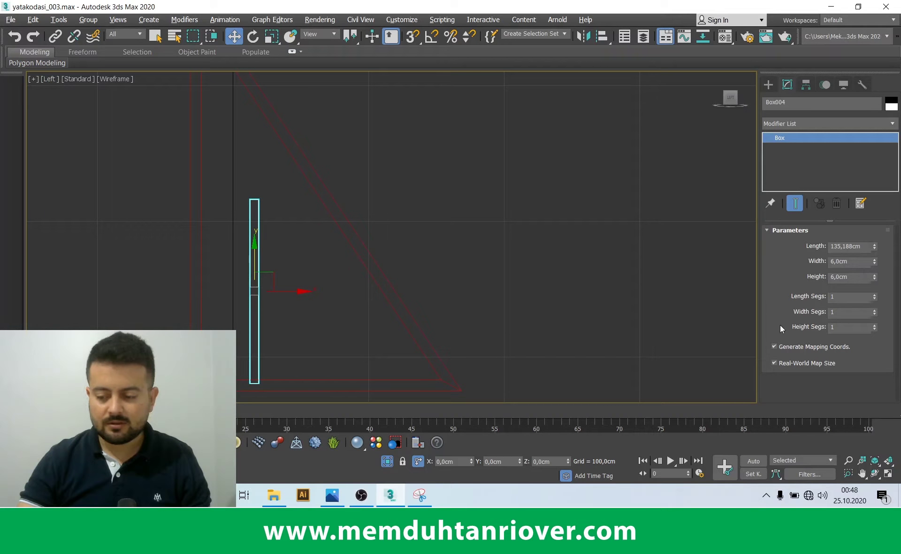
middle_drag(297, 260, 308, 241)
right_click(265, 220)
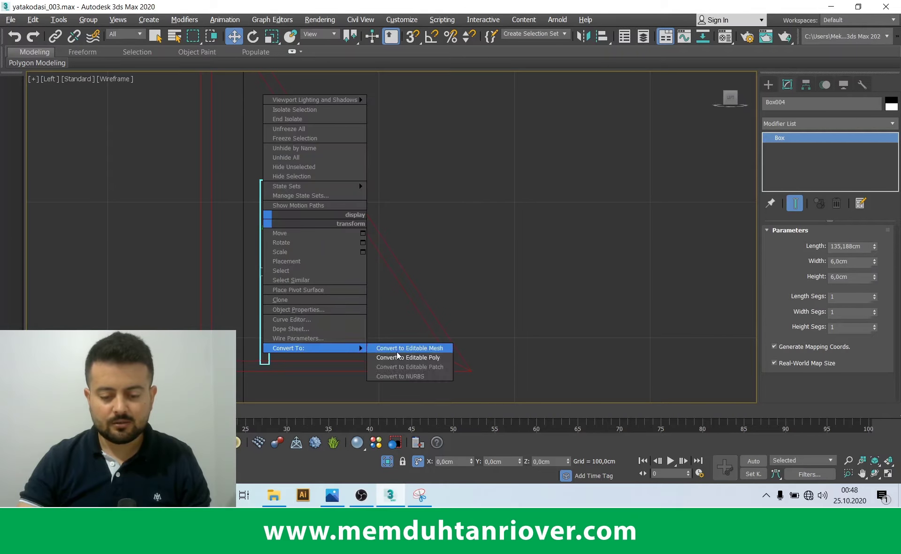
click(398, 358)
Shift the post's element slightly right along X, then bring up the annotated reference sketch
middle_drag(250, 198, 278, 221)
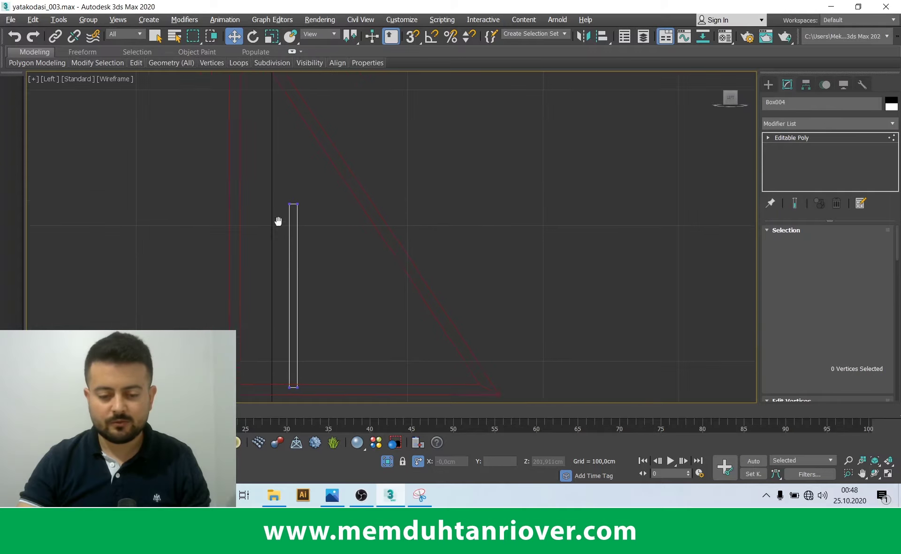
key(1)
drag(288, 189, 321, 209)
middle_drag(330, 214, 334, 272)
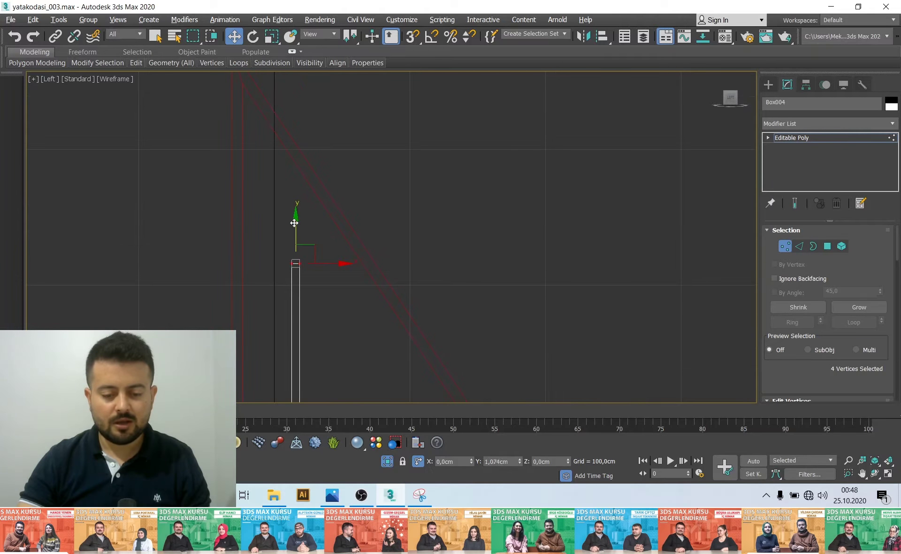
scroll(294, 141, up, 5)
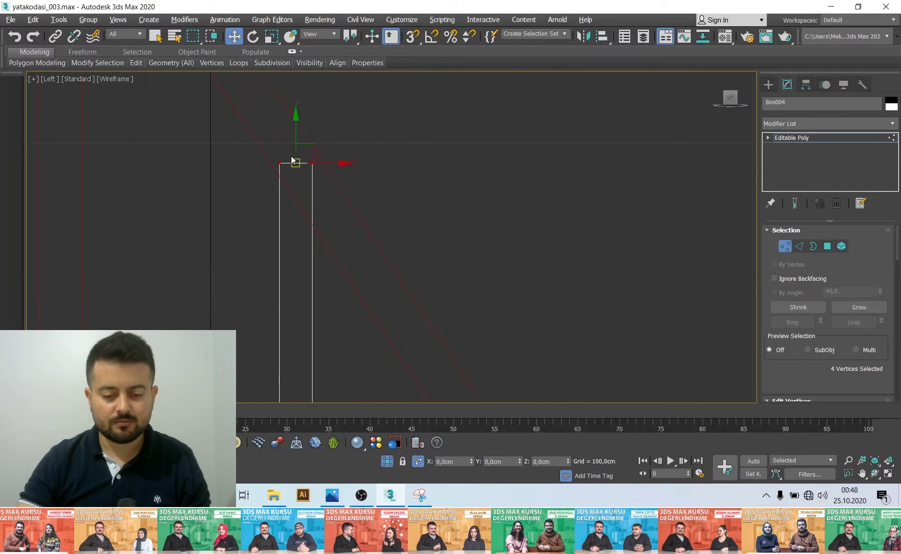
scroll(296, 165, down, 3)
scroll(312, 287, down, 3)
click(842, 246)
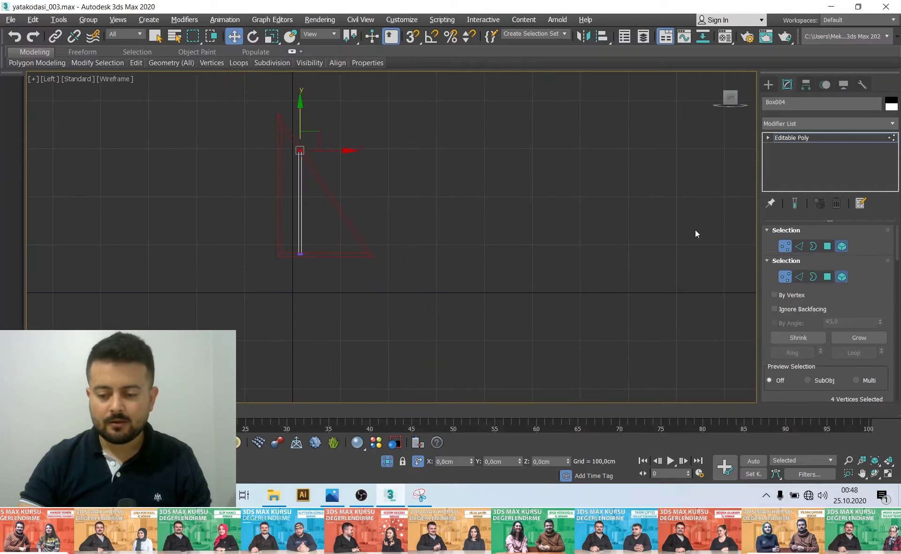
click(300, 190)
scroll(301, 202, up, 2)
drag(340, 201, 347, 201)
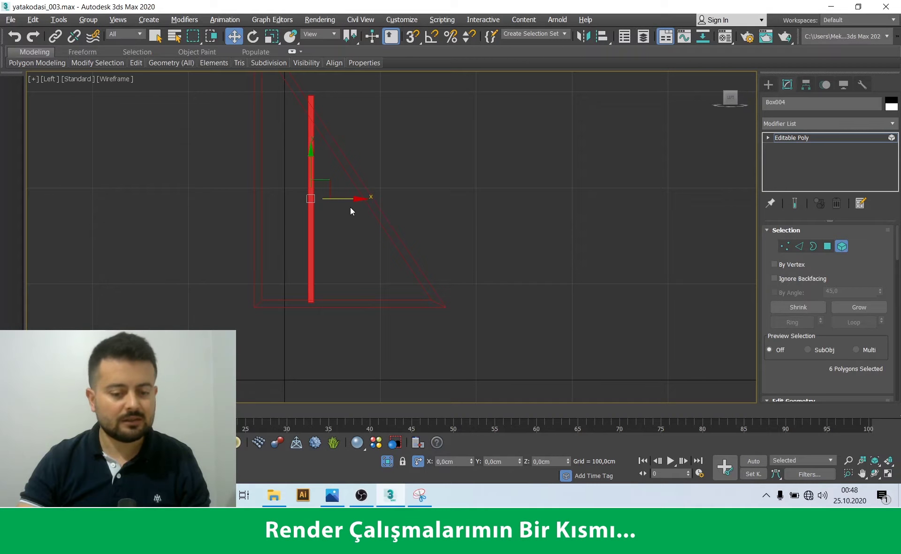
click(419, 495)
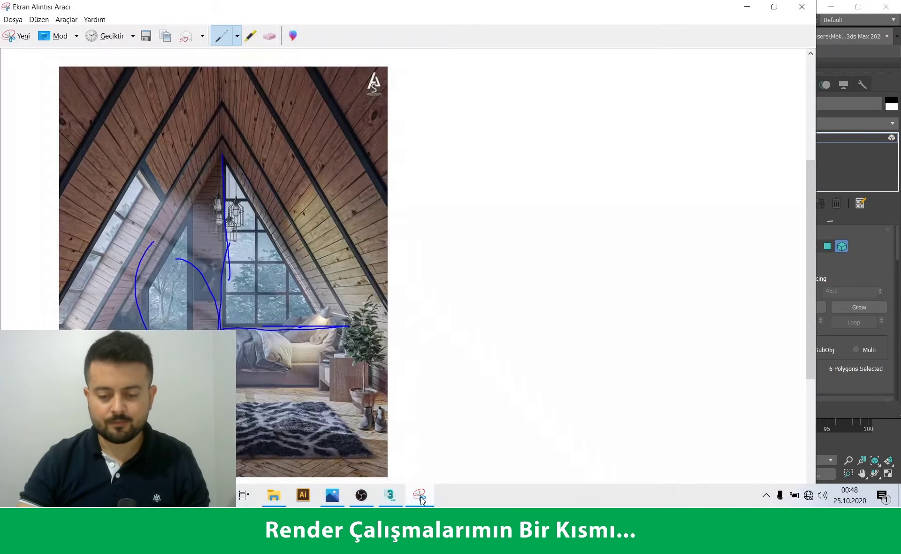
Clone the post as a second element inside Box004, placed to the right under the slope
key(alt+Tab)
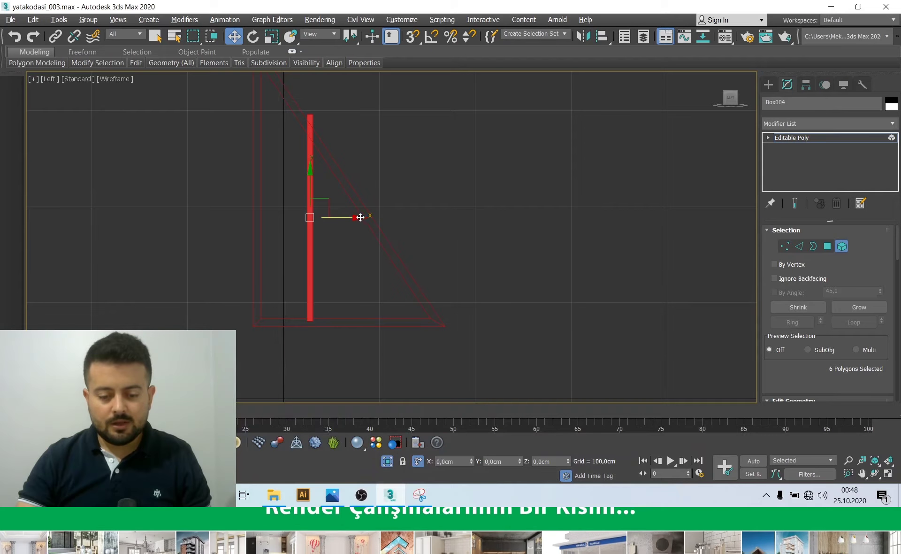
shift+drag(360, 217, 415, 229)
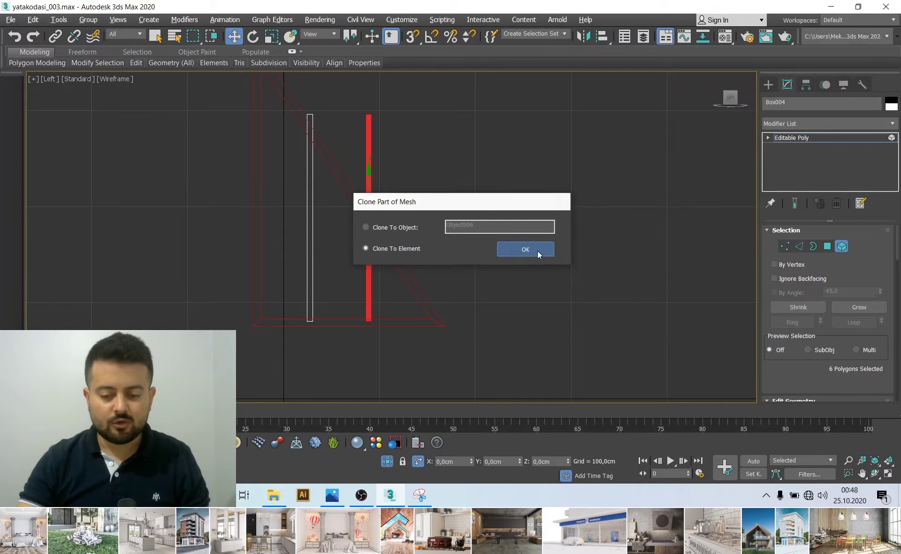
click(531, 249)
middle_drag(377, 214, 396, 231)
drag(423, 235, 419, 234)
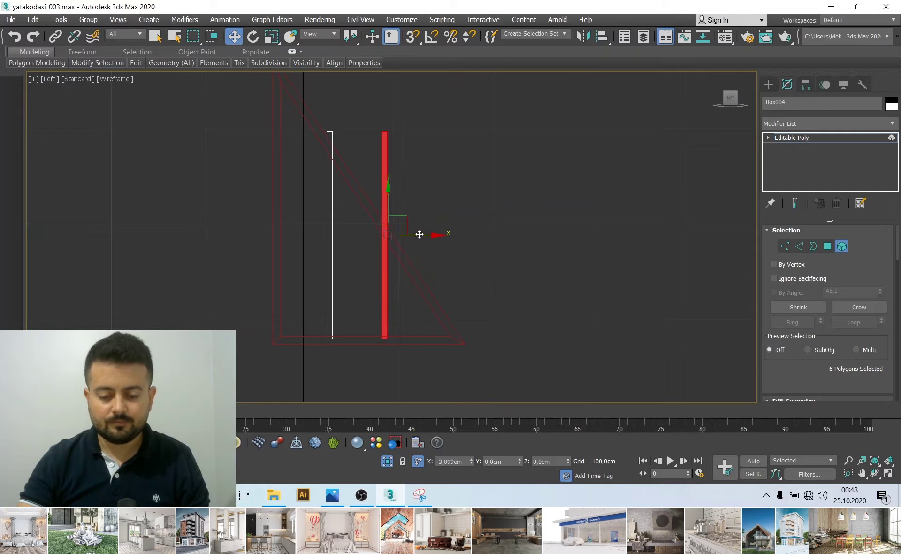
Lower the second post's top vertices so it meets the frame's slope
click(780, 246)
scroll(392, 159, up, 2)
drag(400, 236, 404, 219)
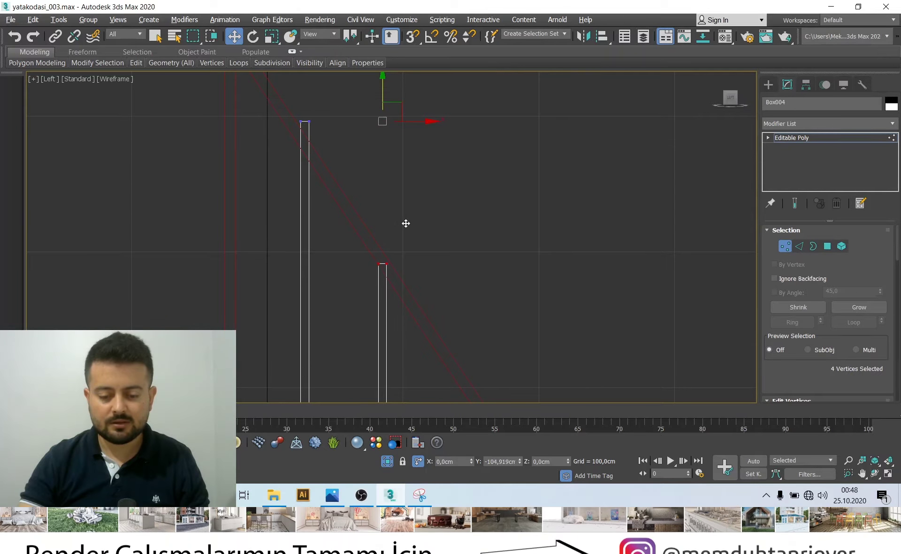
click(306, 123)
scroll(308, 136, up, 3)
scroll(331, 195, down, 2)
scroll(385, 230, down, 2)
Copy the object to the left as Box005 and delete its short post
click(788, 138)
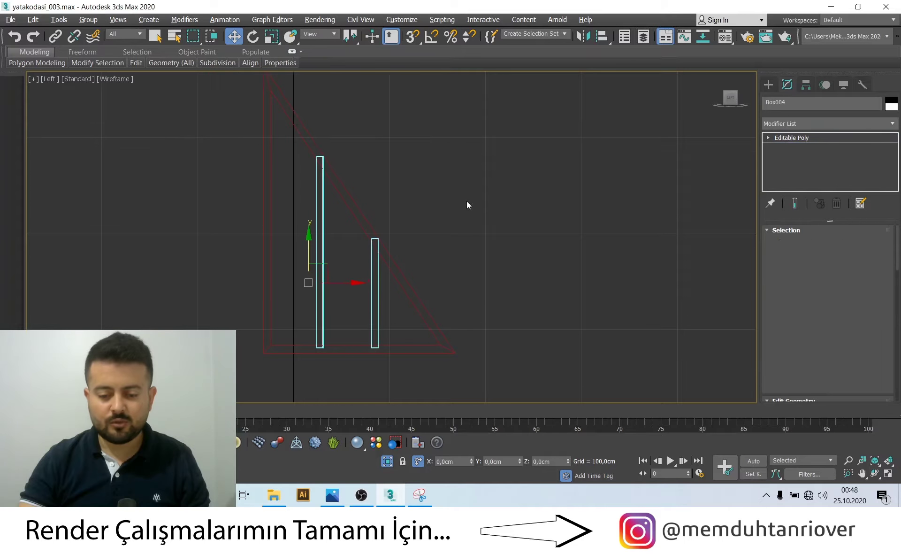
middle_drag(380, 280, 402, 296)
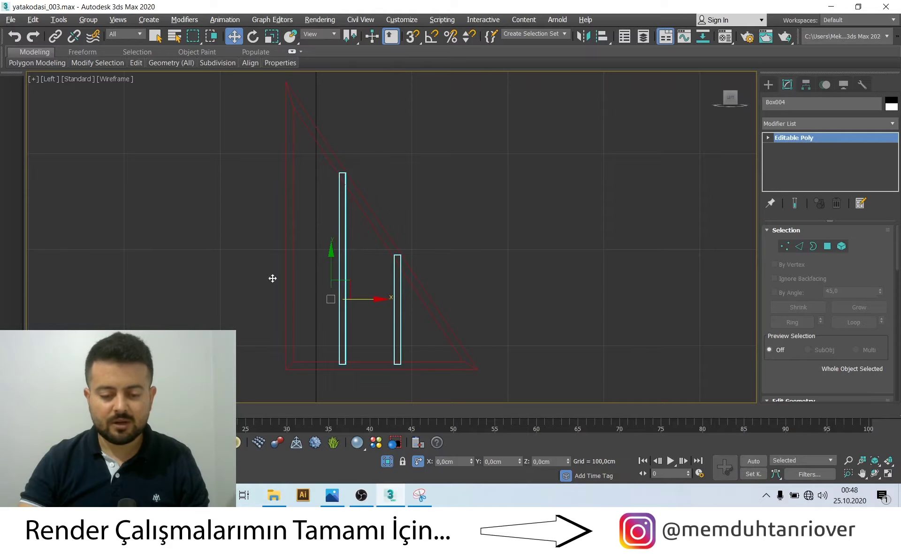
shift+drag(182, 274, 183, 273)
click(455, 308)
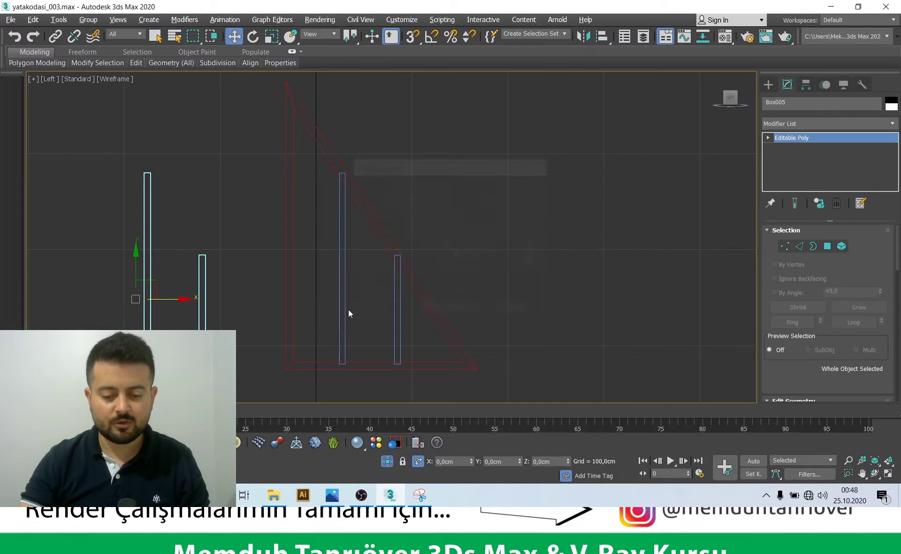
click(828, 246)
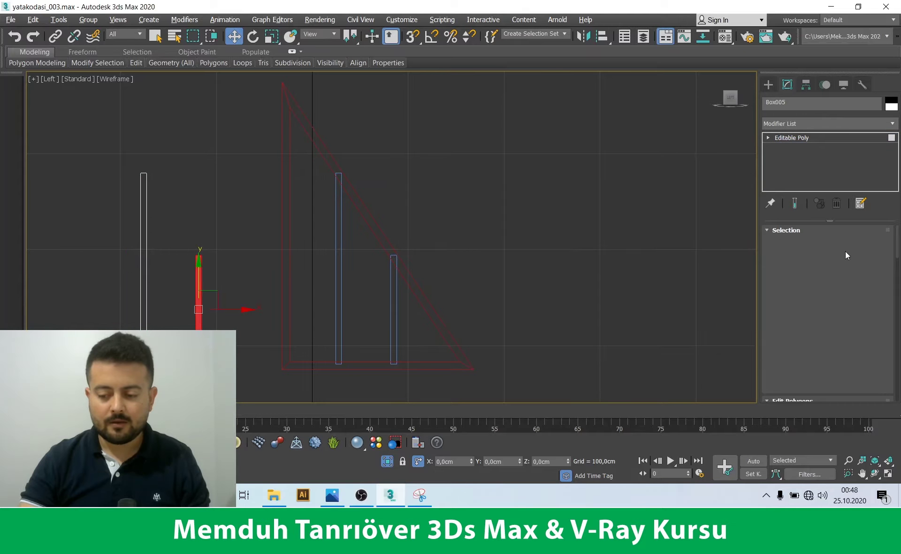
click(200, 320)
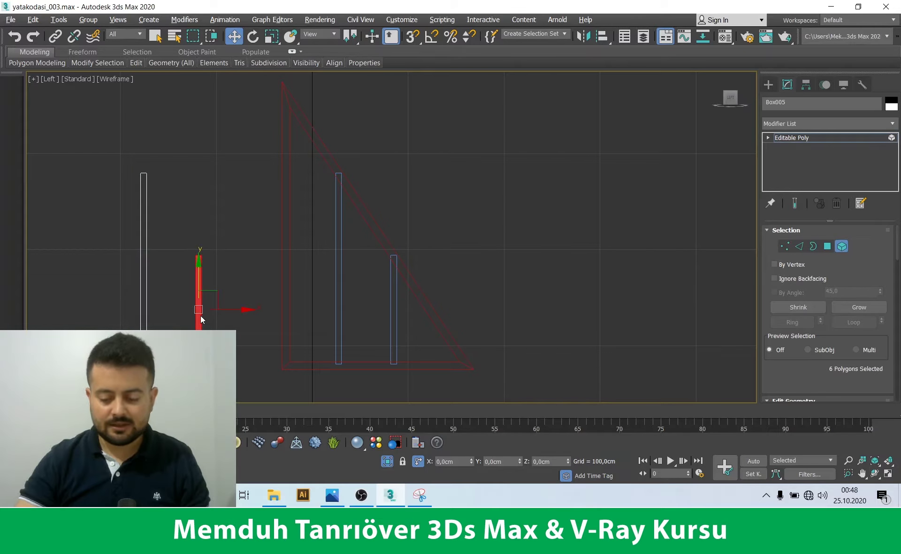
click(791, 137)
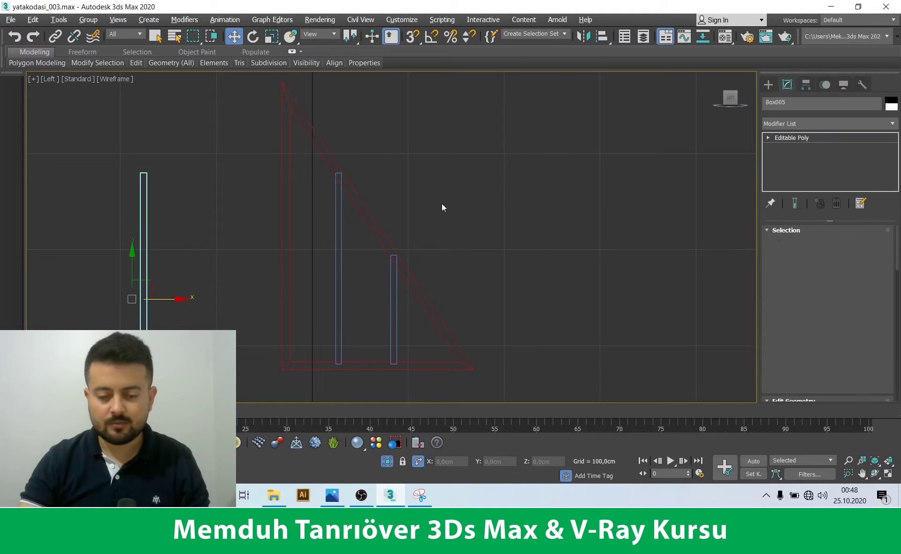
Rotate the copy Box005 −90° so it lies horizontally as a crossbar, then view the sketch
key(e)
drag(152, 257, 187, 306)
right_click(188, 306)
mouse_move(163, 258)
mouse_down()
mouse_move(183, 307)
mouse_move(208, 315)
mouse_move(392, 317)
mouse_move(381, 323)
mouse_up()
key(w)
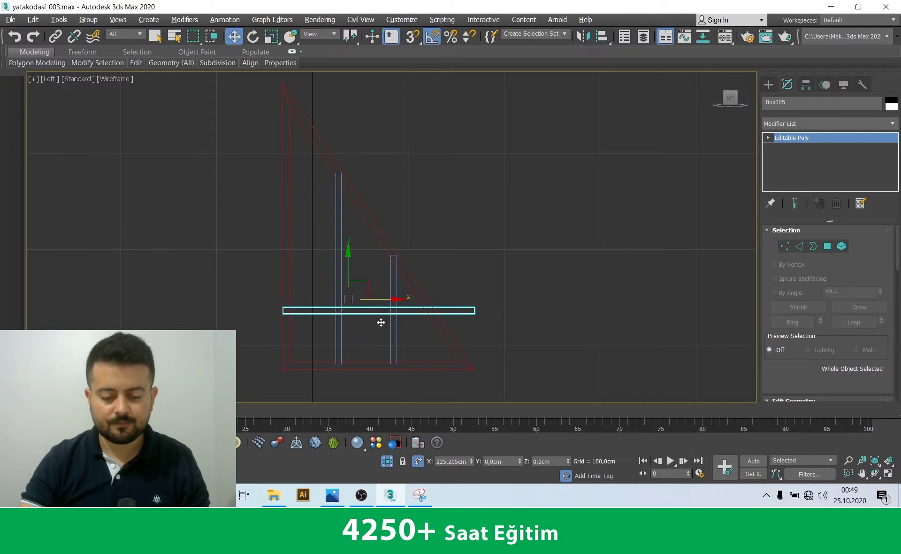
click(429, 495)
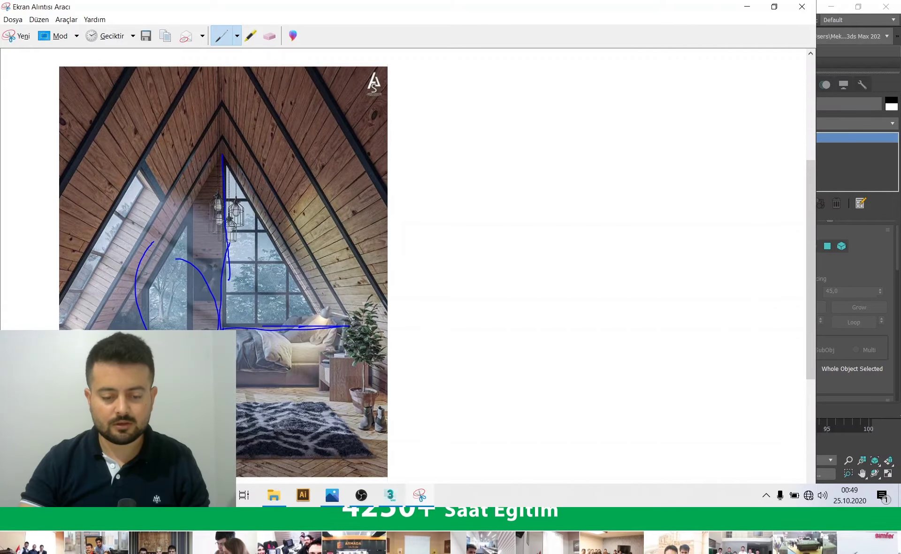
Mark crossbar positions with short blue strokes, then lower the crossbar slightly in 3ds Max
drag(242, 308, 258, 306)
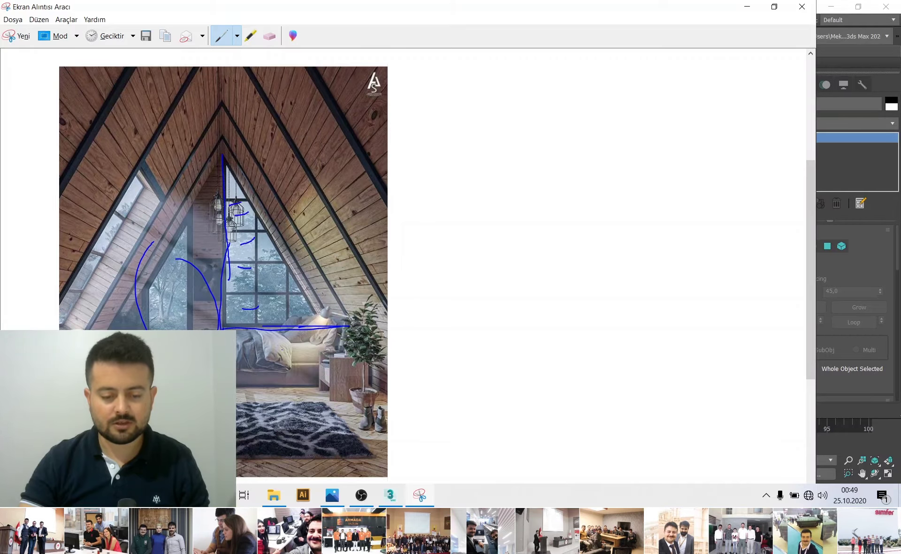
click(389, 496)
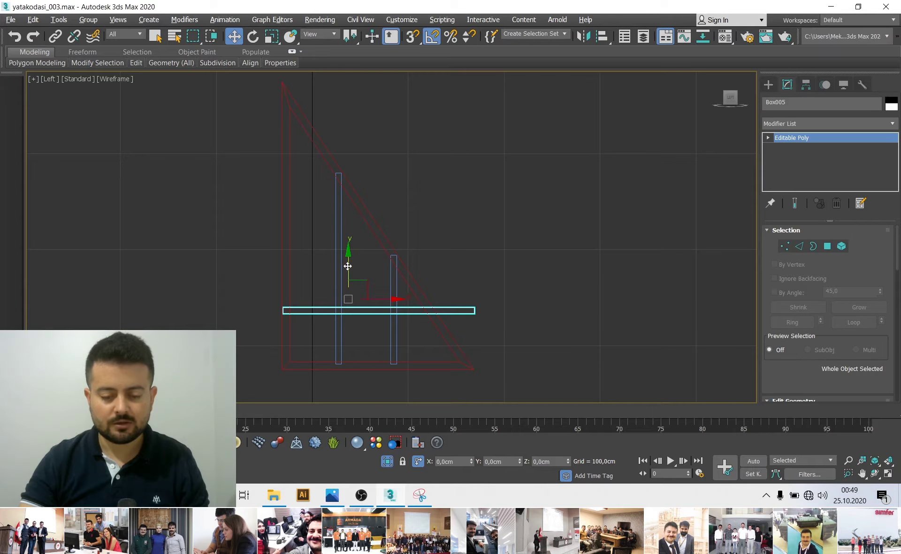
drag(348, 264, 353, 272)
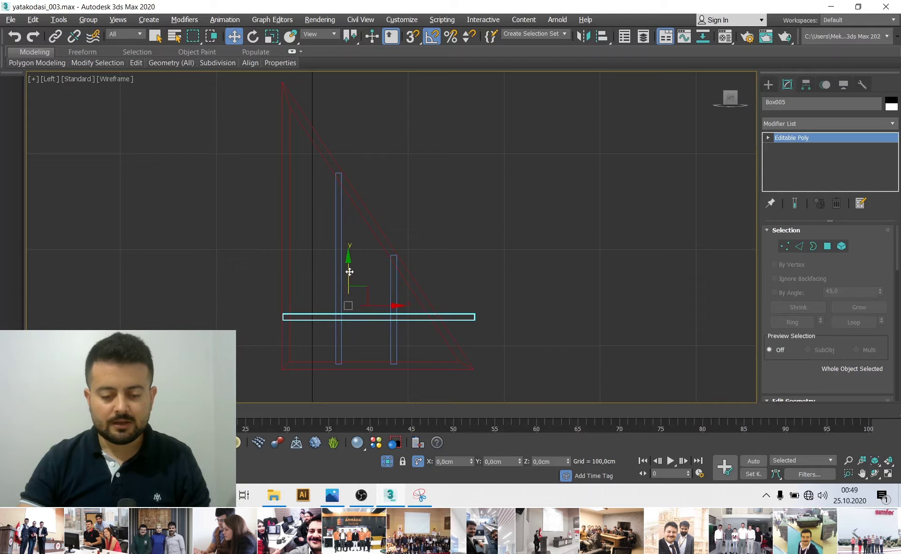
Clone the crossbar upward into 3 copies and shift all four crossbars down slightly
shift+drag(350, 227, 350, 223)
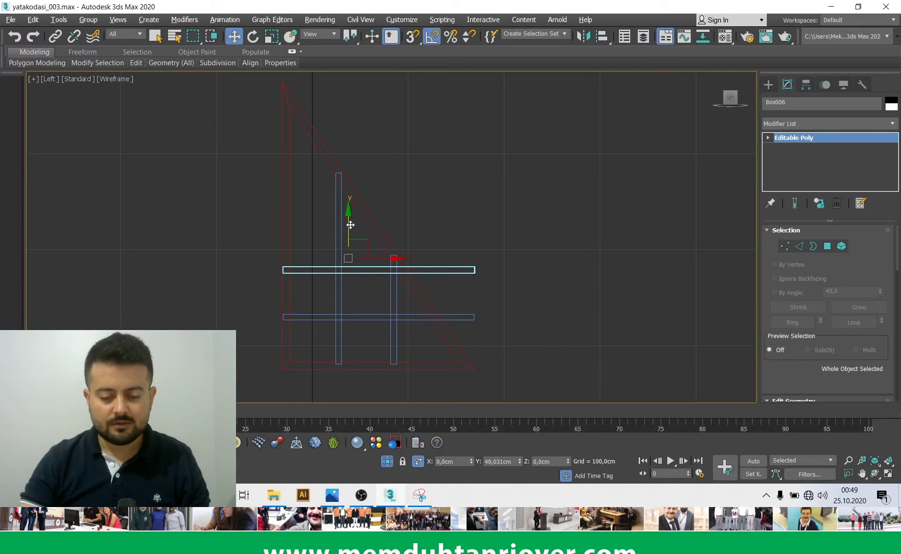
double_click(488, 252)
click(441, 310)
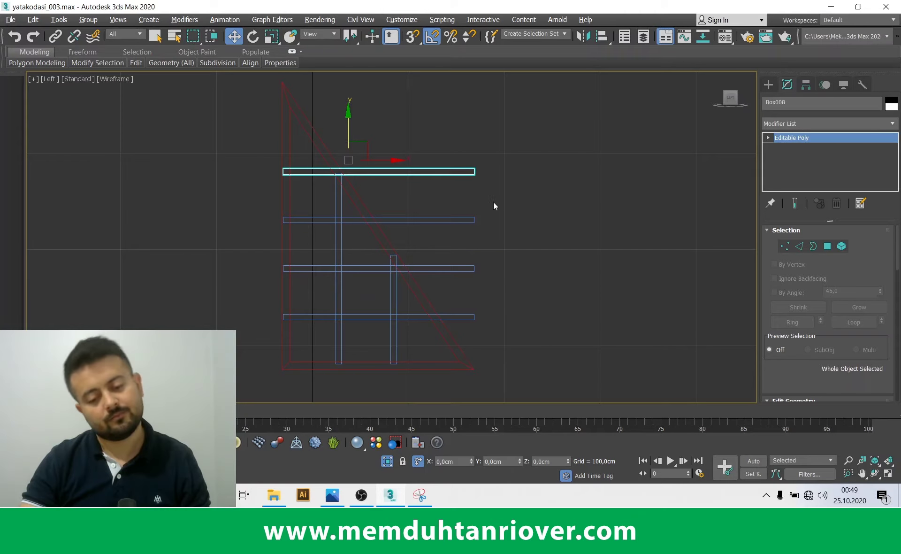
click(474, 203)
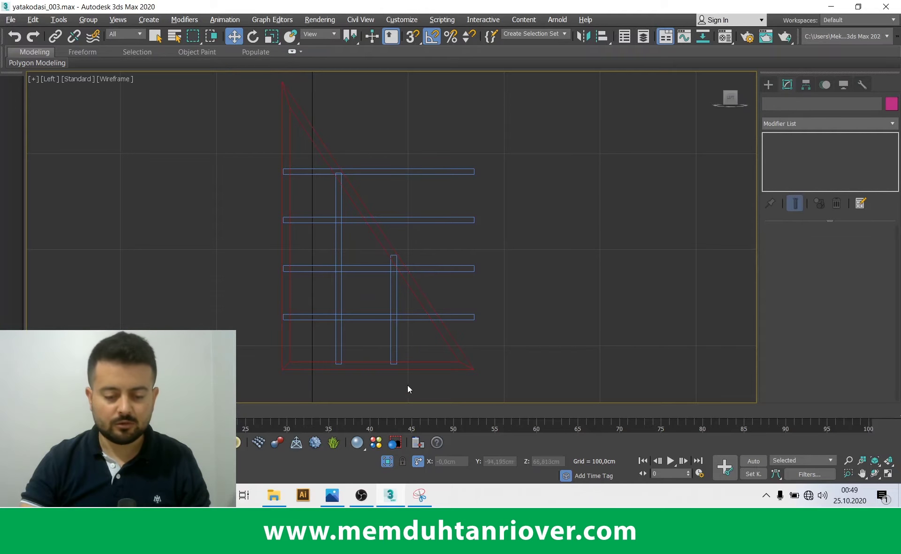
key(ctrl+z)
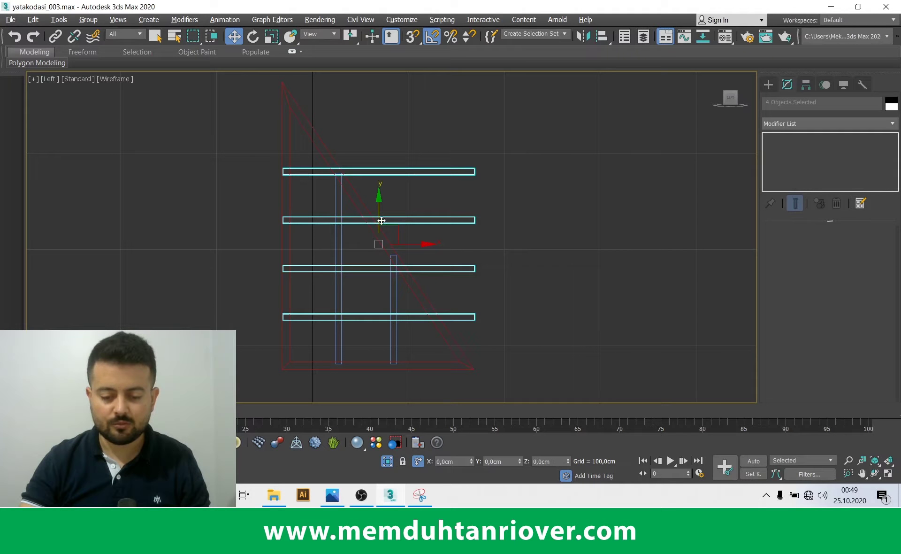
drag(378, 207, 379, 205)
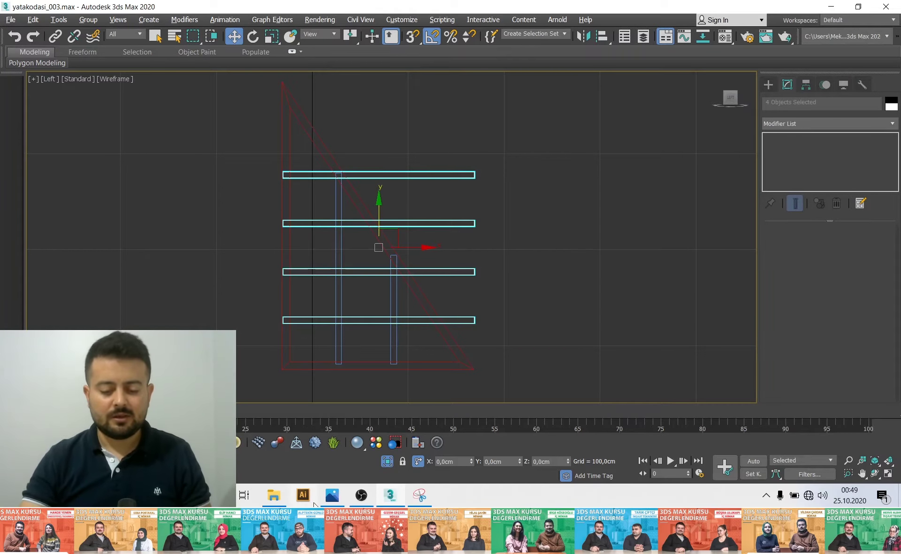
Check the reference images, move the four crossbars lower and add both posts to the selection
click(336, 501)
click(362, 497)
click(362, 497)
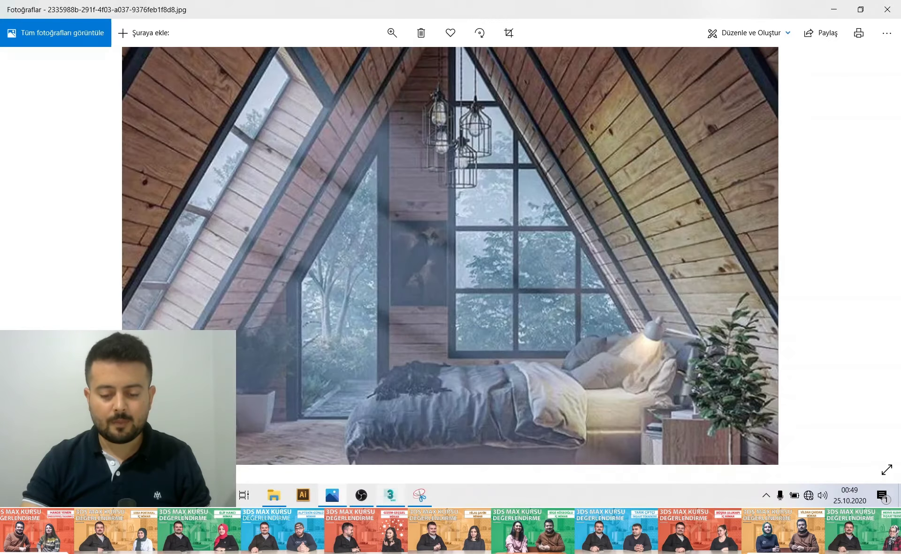
click(423, 500)
click(390, 495)
drag(385, 240, 385, 267)
ctrl+drag(325, 369, 325, 371)
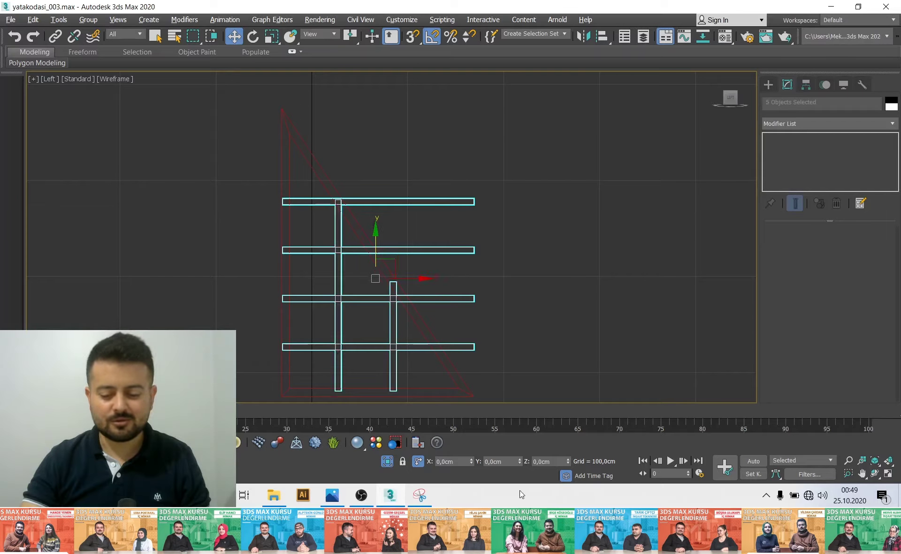
Isolate the boards and attach crossbars Box005–Box008 to Box004 via Attach List
click(386, 463)
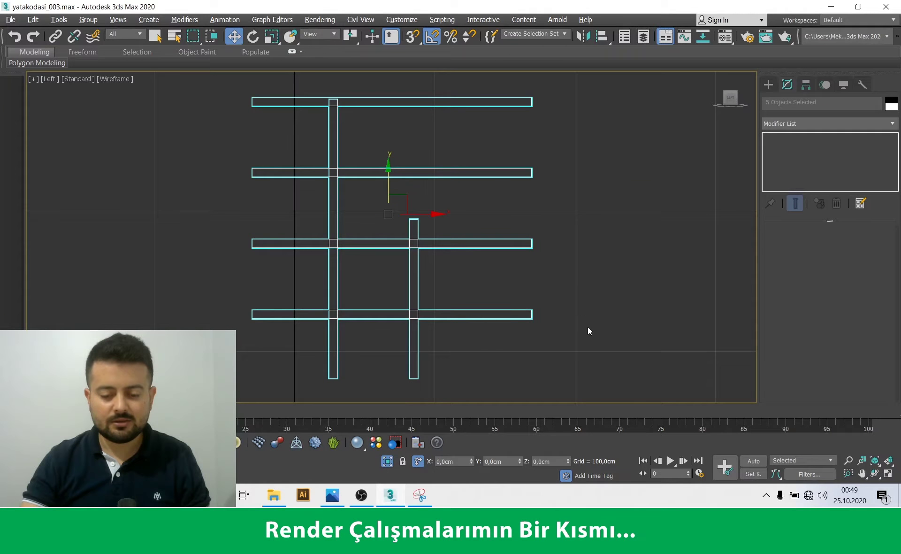
click(582, 324)
click(414, 280)
scroll(826, 329, down, 2)
scroll(827, 388, down, 2)
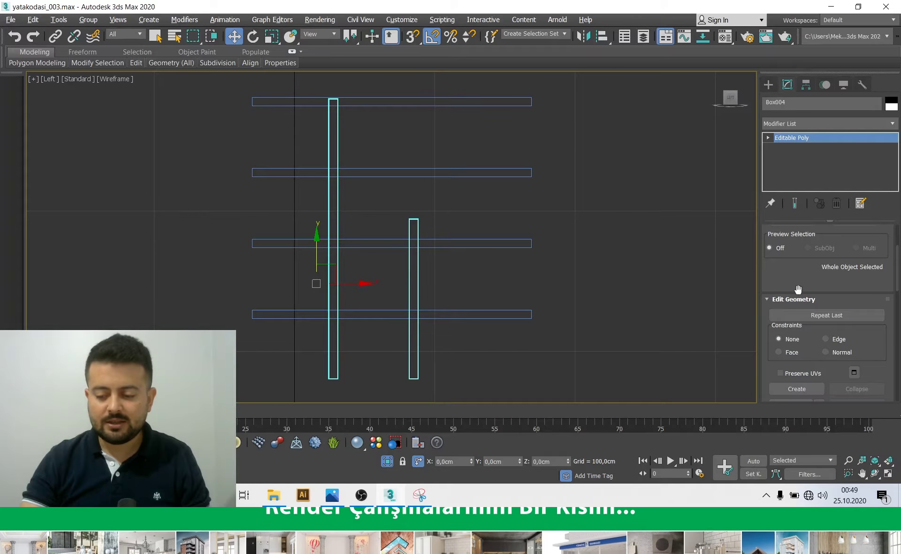
scroll(787, 329, down, 3)
scroll(820, 332, down, 1)
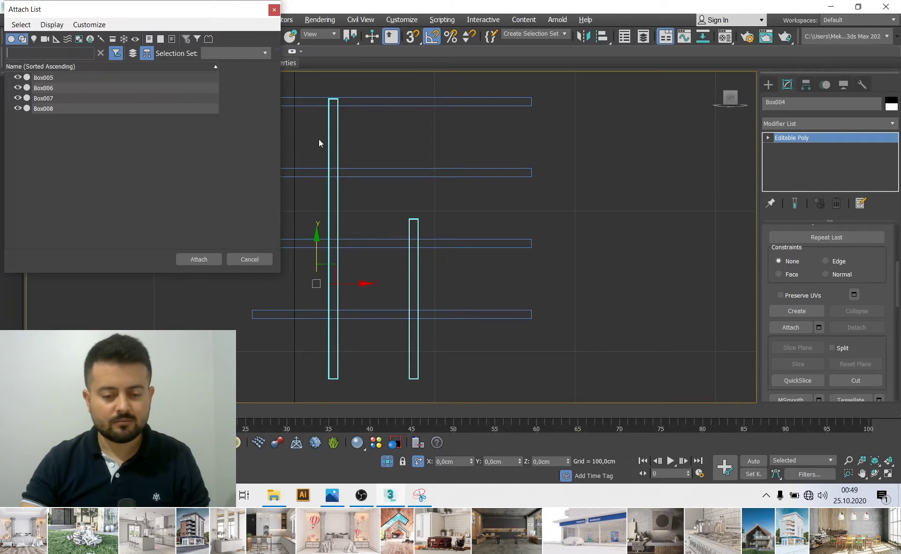
click(108, 78)
shift+click(71, 112)
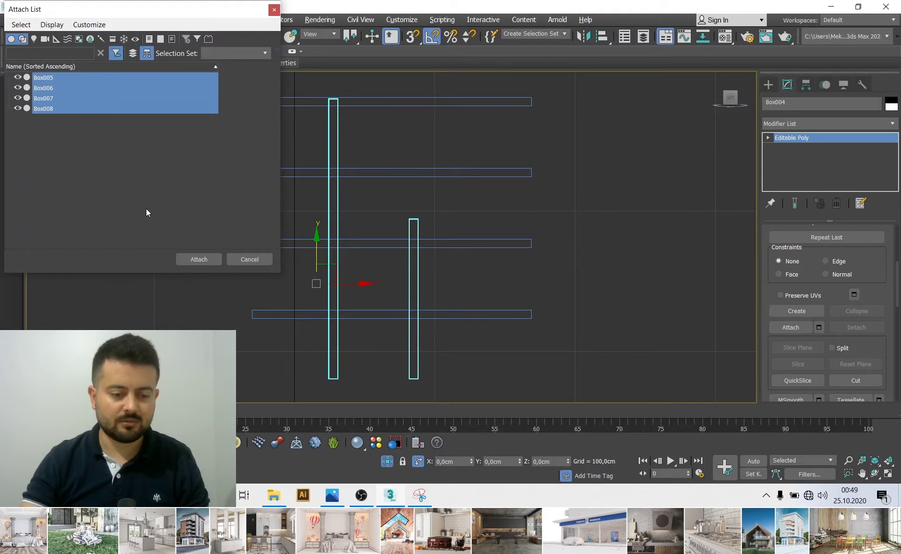
click(199, 259)
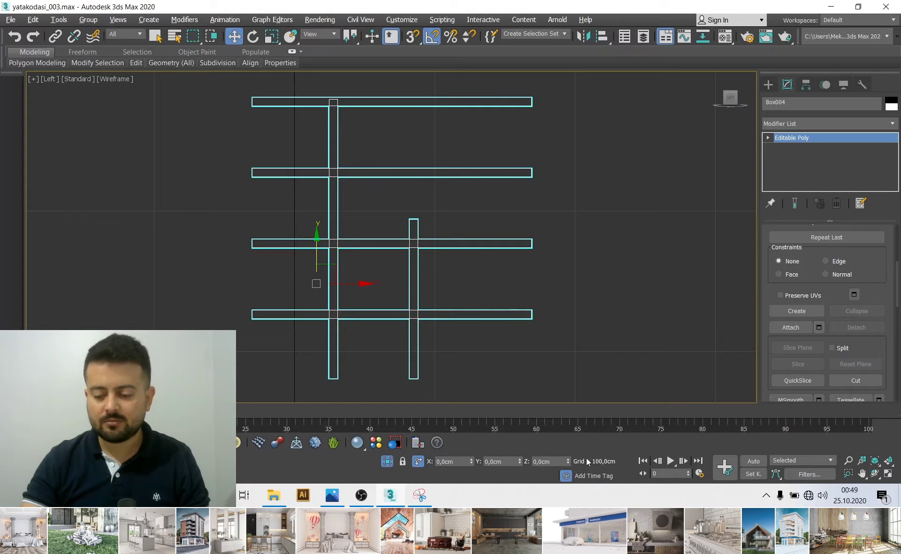
Isolate Box004 with the triangular frame and attach the triangle to Box004 too
click(388, 461)
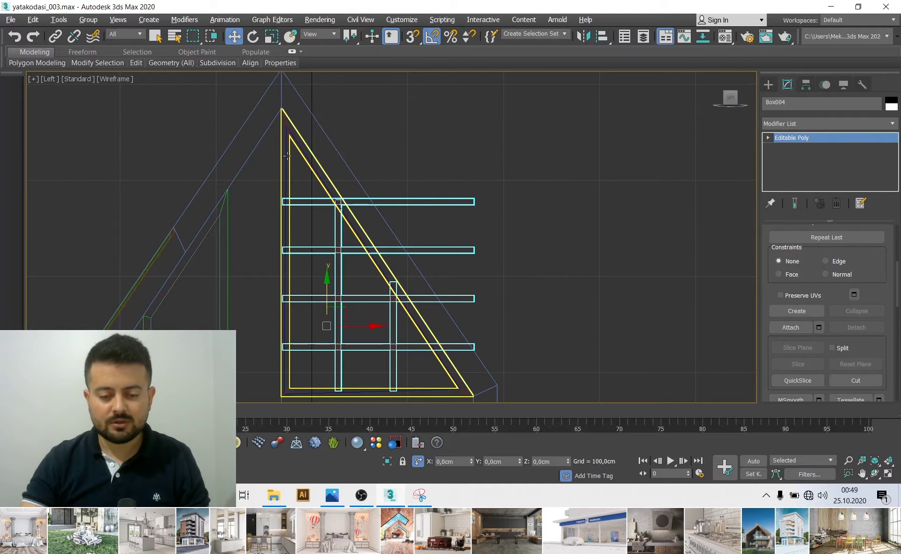
ctrl+click(288, 158)
click(388, 461)
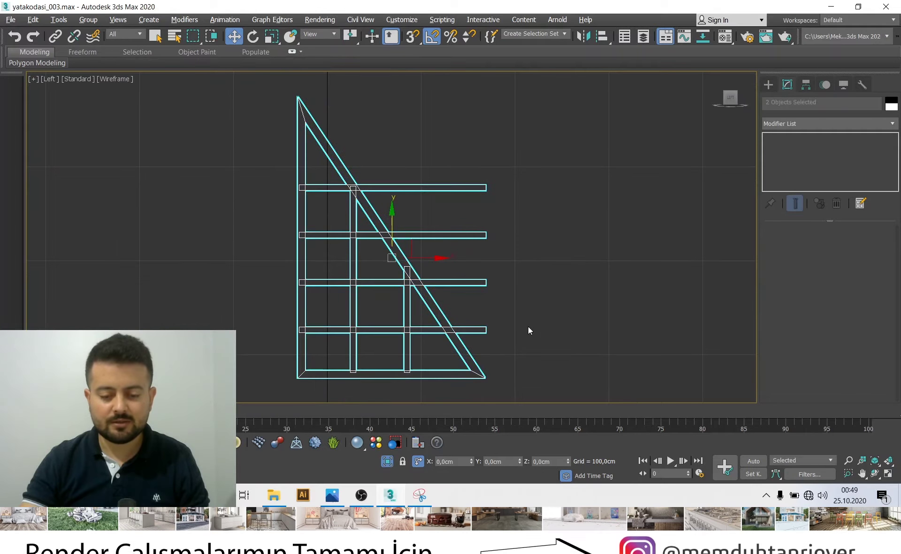
click(349, 179)
click(393, 192)
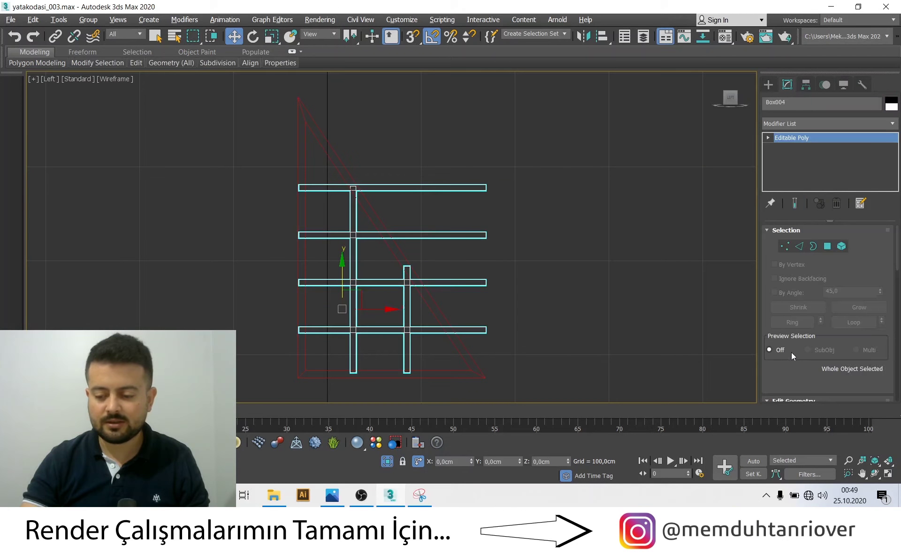
scroll(786, 381, down, 3)
scroll(819, 350, down, 2)
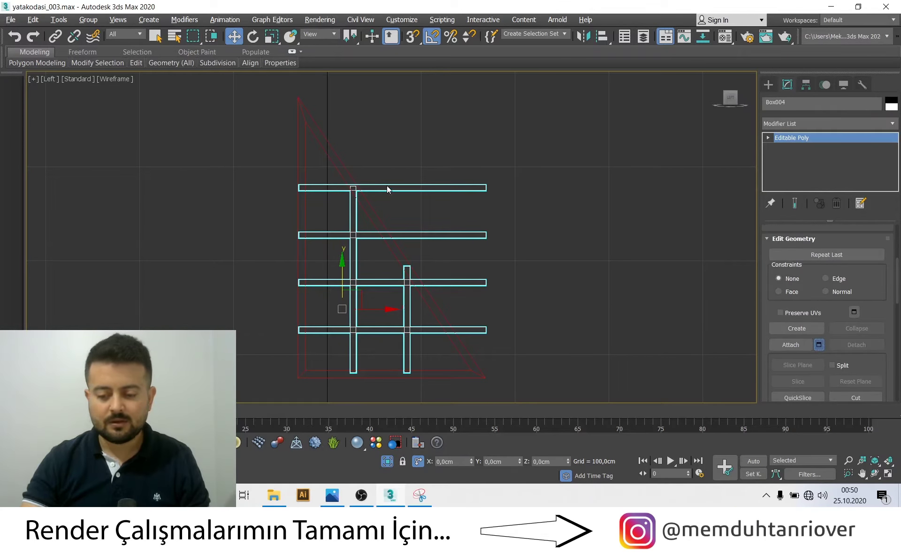
click(819, 344)
click(62, 81)
click(195, 258)
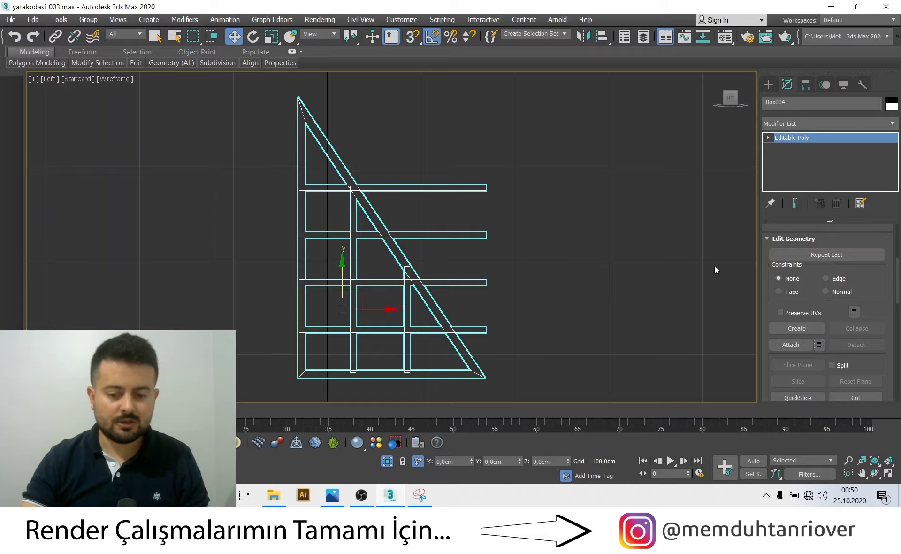
scroll(768, 282, up, 3)
scroll(775, 263, up, 2)
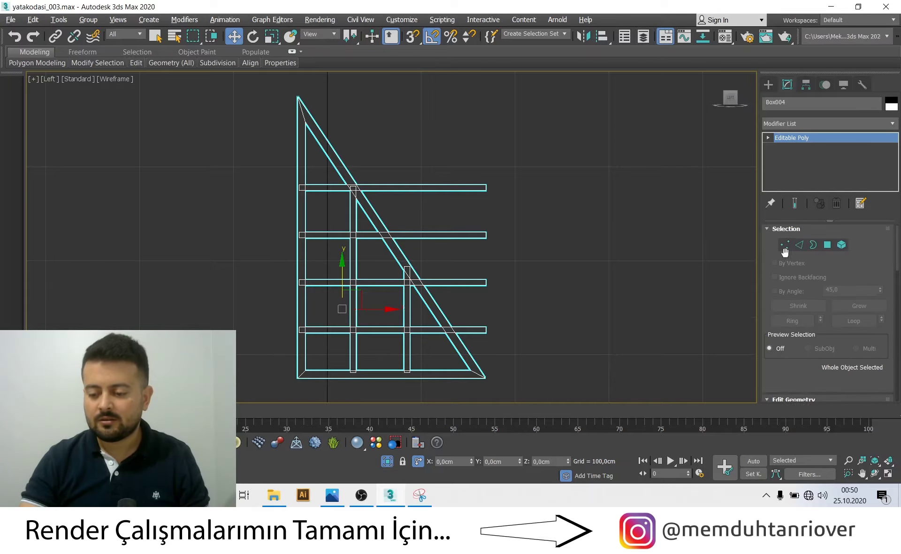
click(779, 244)
Pull the top crossbar's right-end vertices back to the triangle's slanted edge
scroll(458, 185, up, 3)
scroll(469, 192, up, 2)
drag(561, 214, 478, 187)
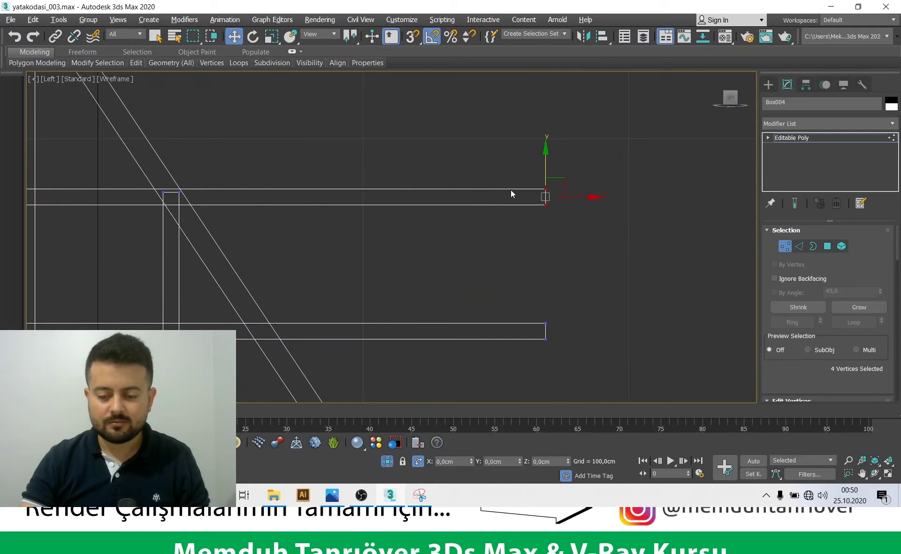
drag(593, 197, 191, 176)
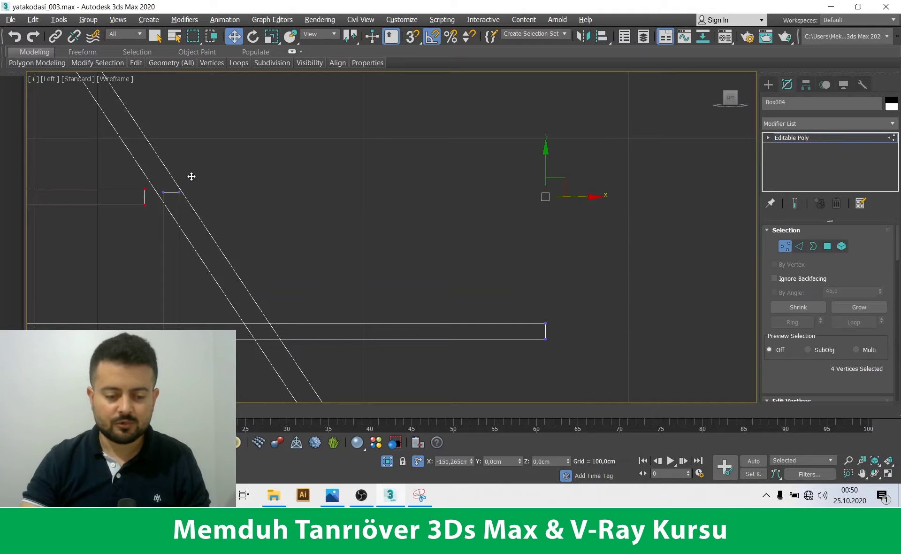
scroll(219, 176, down, 3)
scroll(272, 177, down, 2)
Trim the lower crossbars' right ends to the slanted edge, then maximize the perspective view
drag(528, 221, 552, 244)
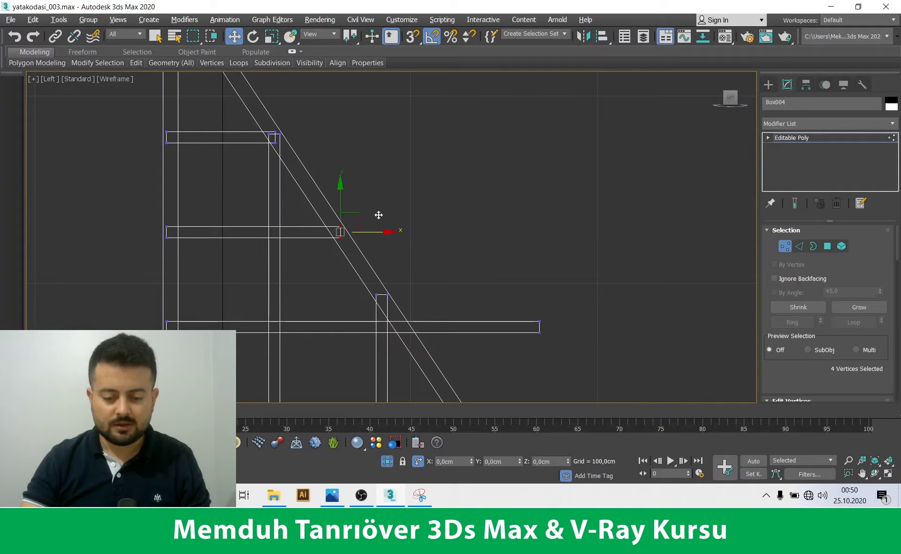
middle_drag(379, 215, 369, 166)
scroll(561, 286, up, 2)
mouse_move(556, 300)
mouse_down()
mouse_move(276, 253)
mouse_move(312, 263)
mouse_up()
scroll(311, 188, down, 2)
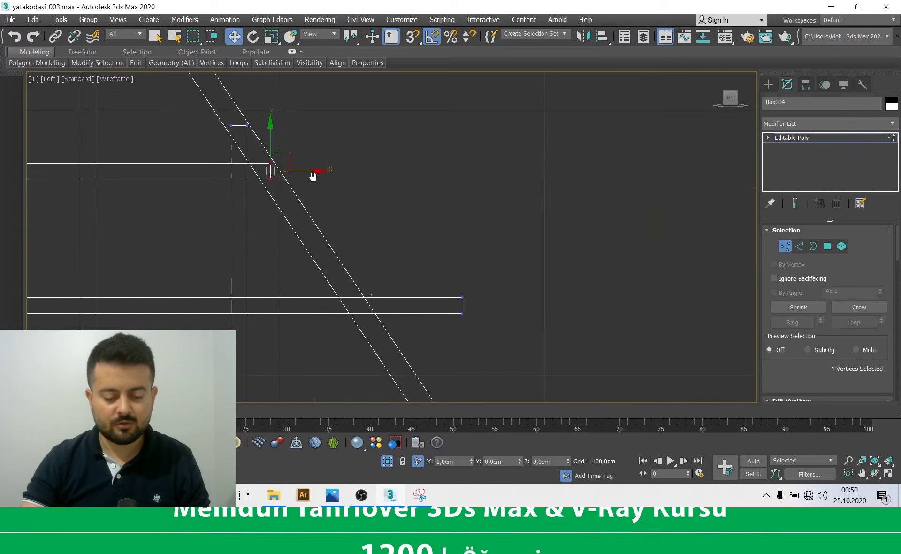
scroll(382, 217, down, 3)
scroll(390, 247, up, 3)
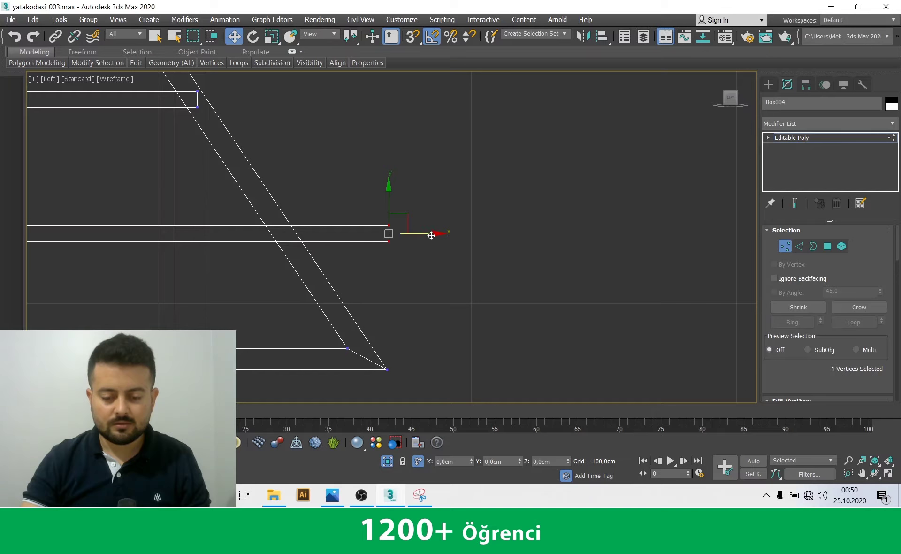
drag(330, 247, 333, 263)
scroll(335, 272, down, 2)
scroll(299, 314, down, 2)
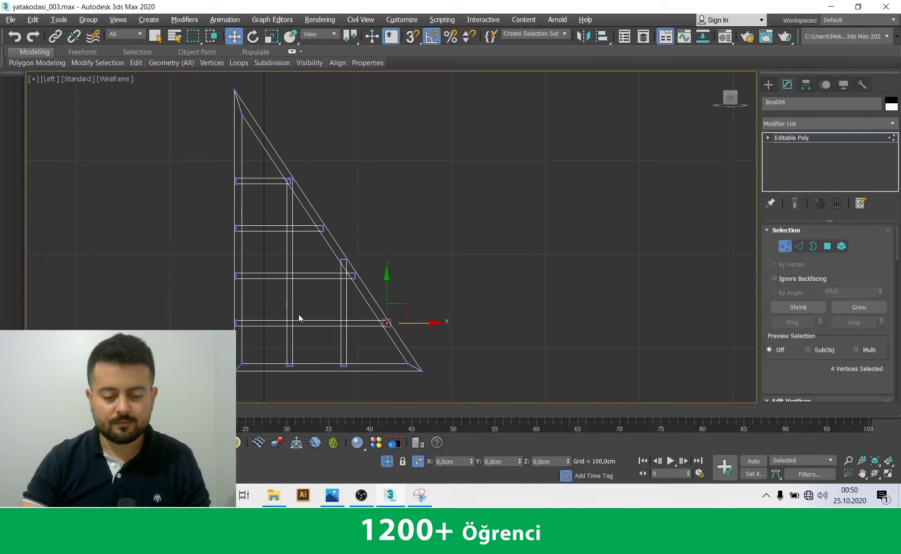
key(alt+w)
right_click(540, 352)
key(alt+w)
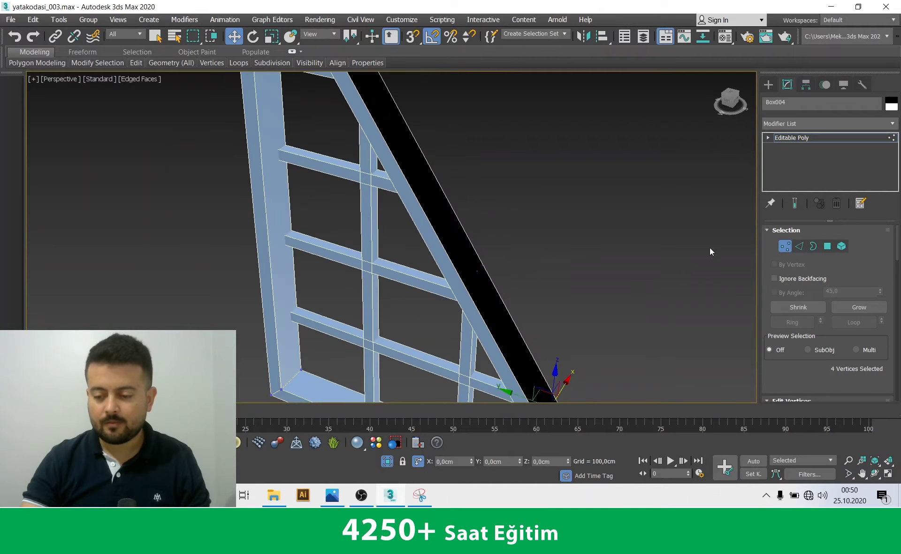
Exit vertex mode and turn off isolation to unhide the rest of the scene
click(801, 139)
mouse_move(429, 237)
alt+middle_down()
mouse_move(525, 253)
mouse_move(533, 268)
mouse_move(427, 338)
mouse_move(488, 279)
mouse_move(436, 222)
alt+middle_up()
key(alt+w)
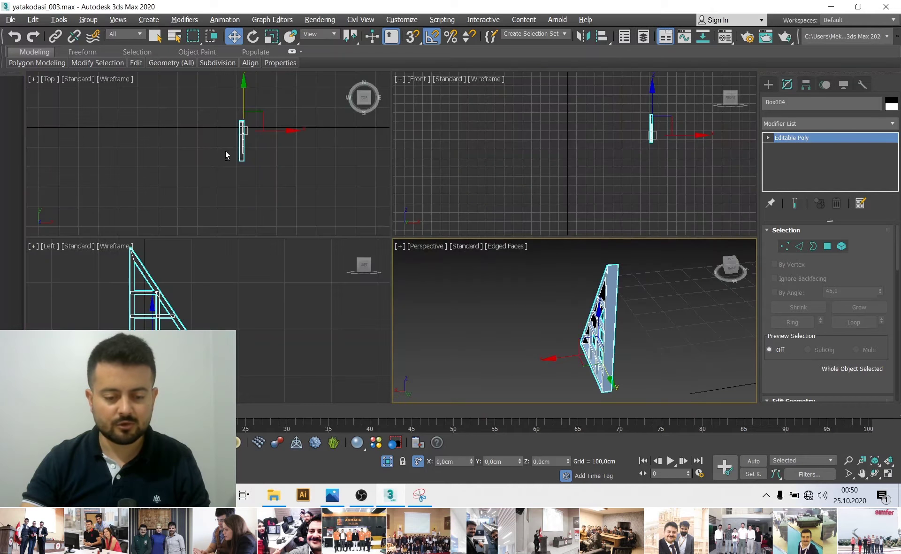
key(alt+w)
click(388, 462)
scroll(465, 217, up, 3)
Reselect Box004 and select the top crossbar as an element in the left view
ctrl+click(462, 207)
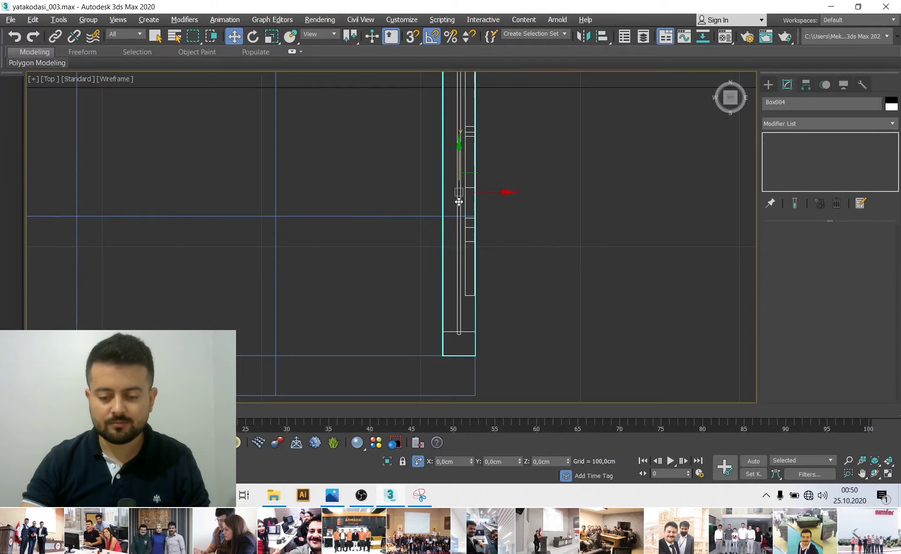
key(z)
scroll(434, 257, up, 2)
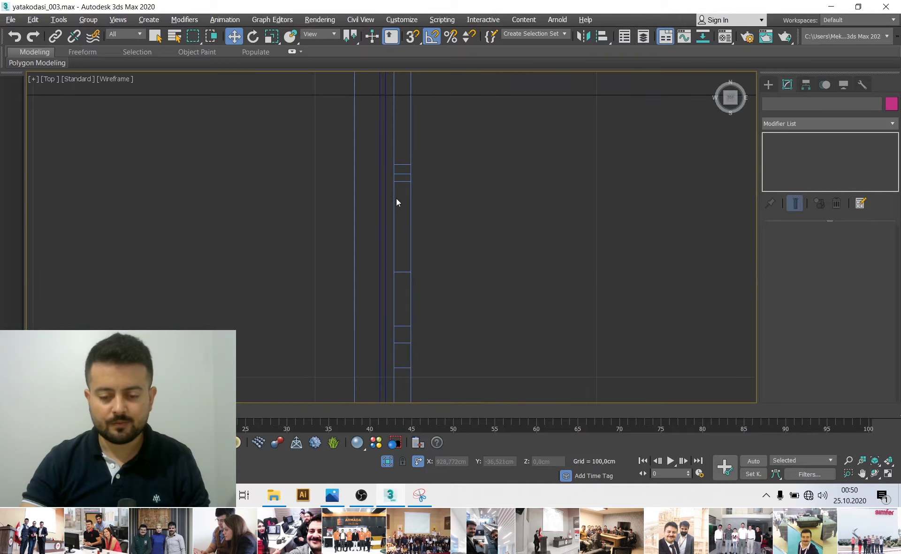
click(399, 187)
key(alt+w)
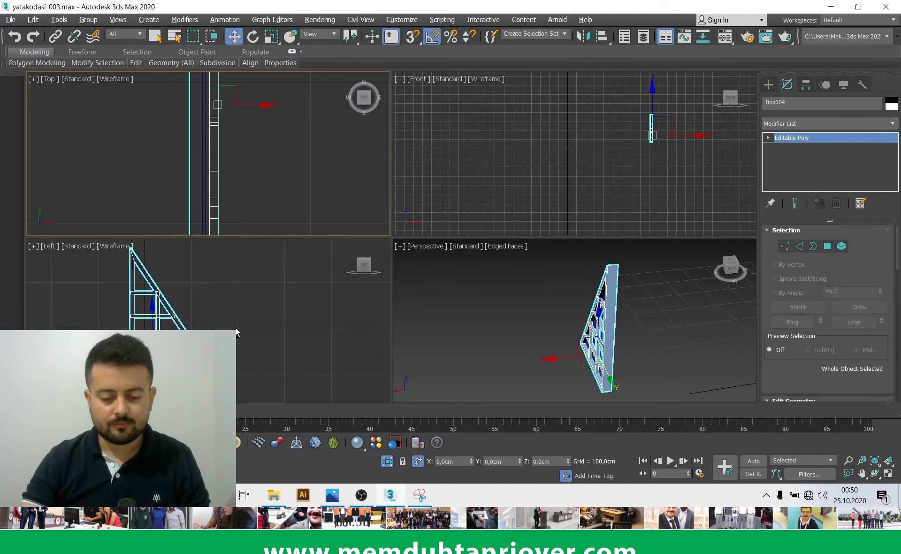
key(alt+w)
click(843, 247)
click(344, 301)
scroll(306, 296, up, 3)
Select all four crossbars and both posts as elements of Box004
click(244, 161)
middle_drag(243, 231, 237, 180)
ctrl+click(238, 209)
scroll(237, 209, down, 2)
ctrl+click(233, 249)
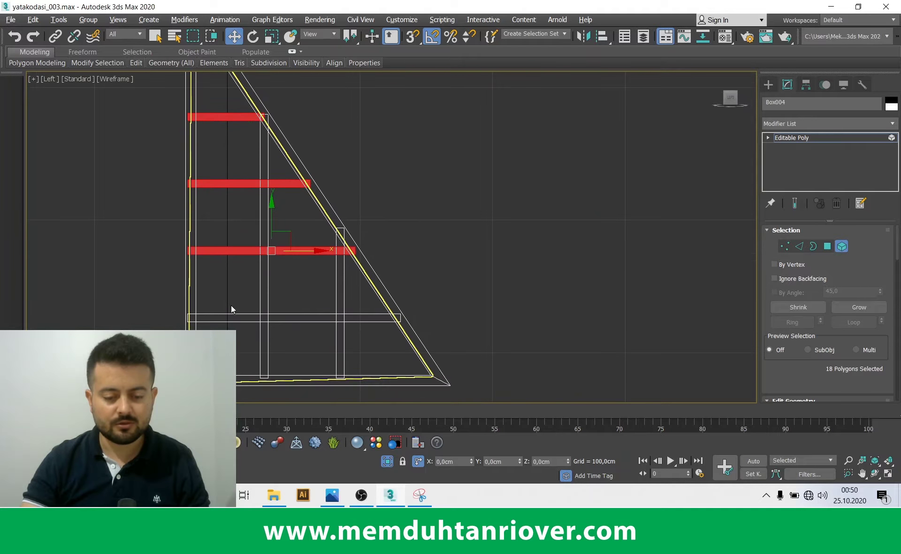
middle_drag(229, 251, 228, 274)
ctrl+click(228, 273)
ctrl+click(263, 246)
ctrl+click(340, 254)
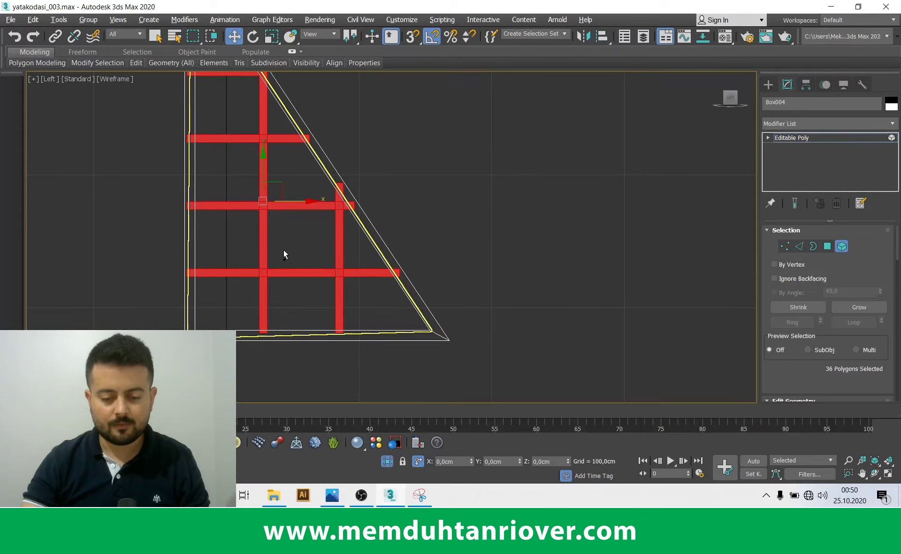
Move the selected grid -6.909 cm along X in the Top view so it sits inside the frame
key(alt+w)
right_click(263, 222)
key(alt+w)
scroll(392, 173, up, 5)
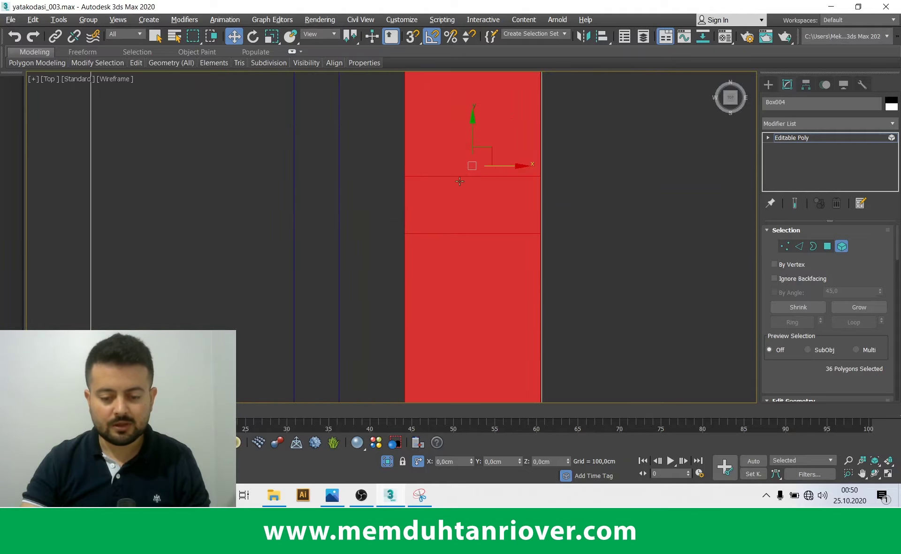
drag(514, 165, 346, 167)
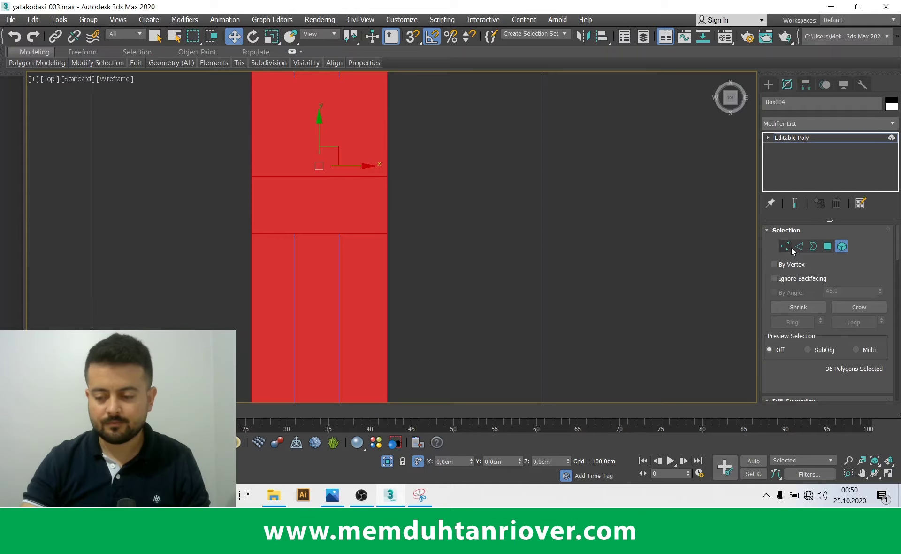
click(841, 249)
key(alt+w)
key(alt+w)
alt+middle_drag(500, 308, 565, 276)
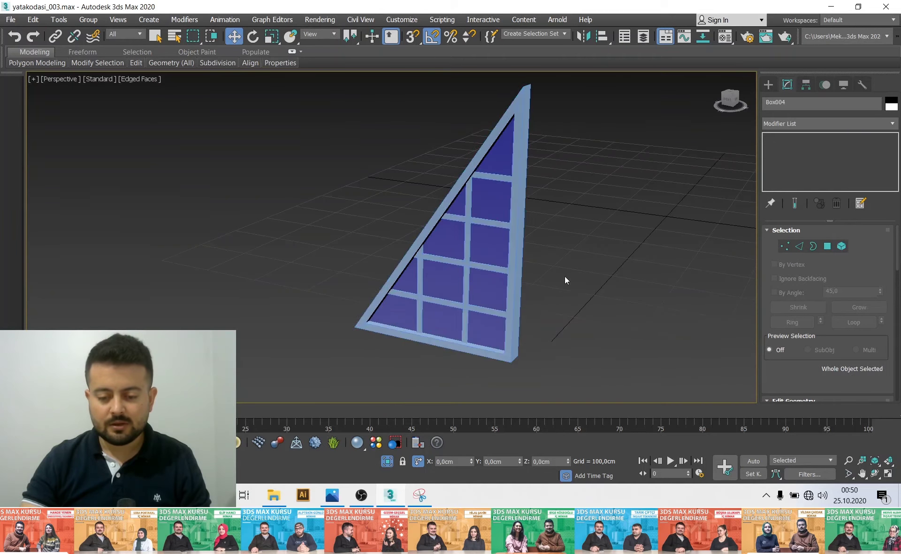
Add a Chamfer modifier to the window frame, first entered at 25 cm
scroll(516, 232, up, 3)
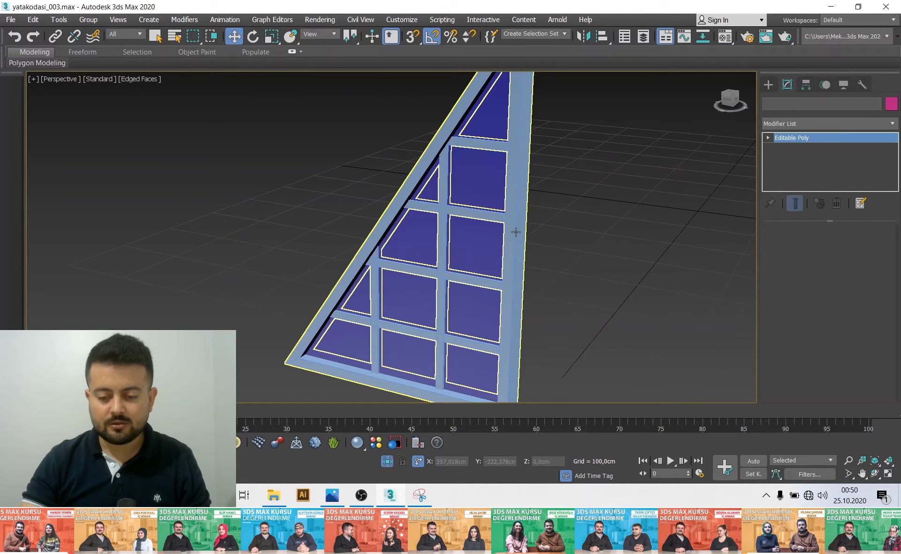
click(887, 124)
key(c)
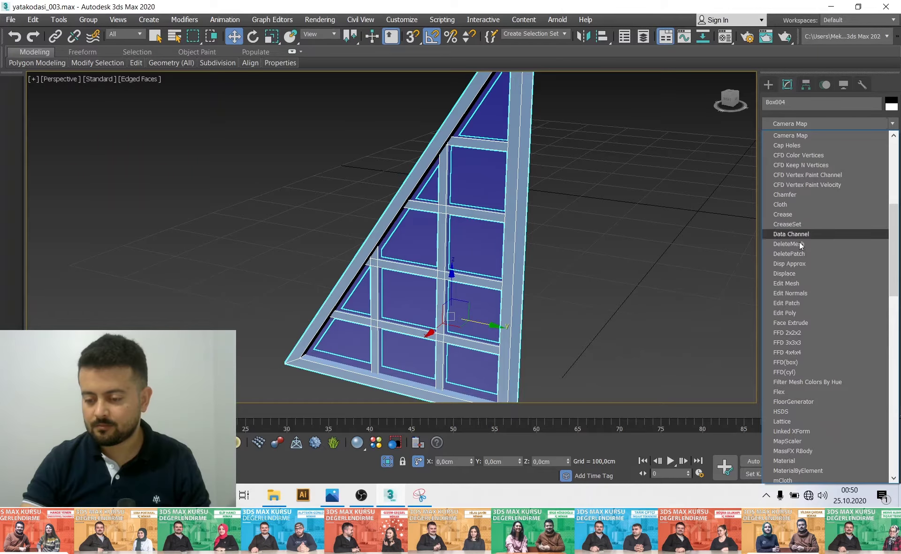
click(785, 194)
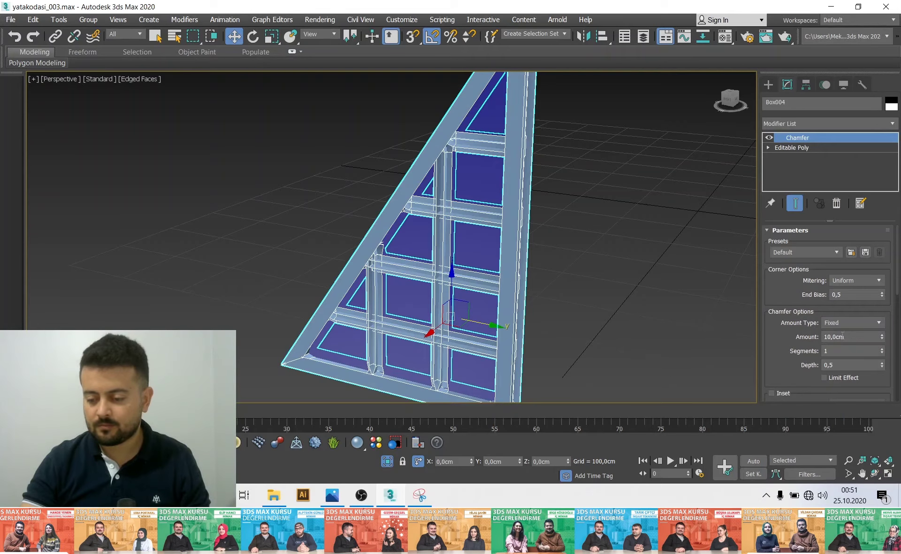
text(25)
key(Tab)
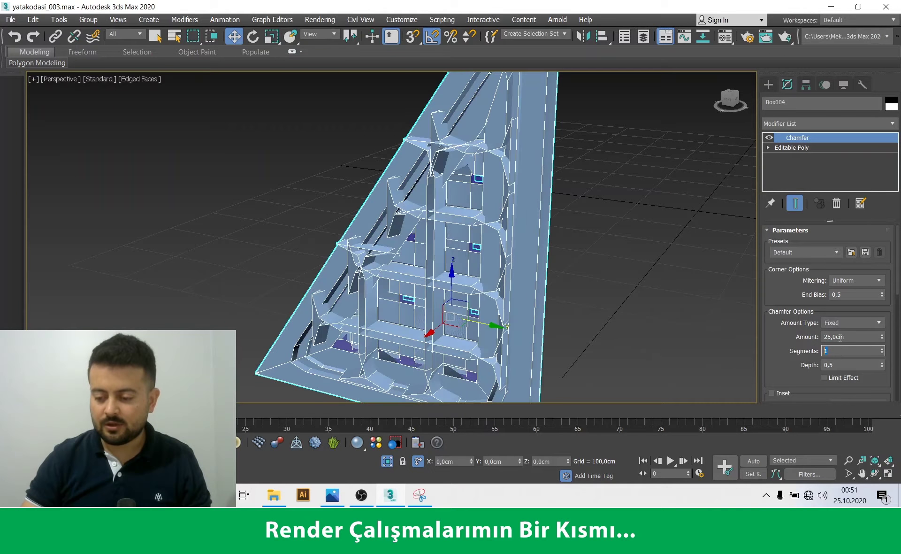
text(5)
key(Return)
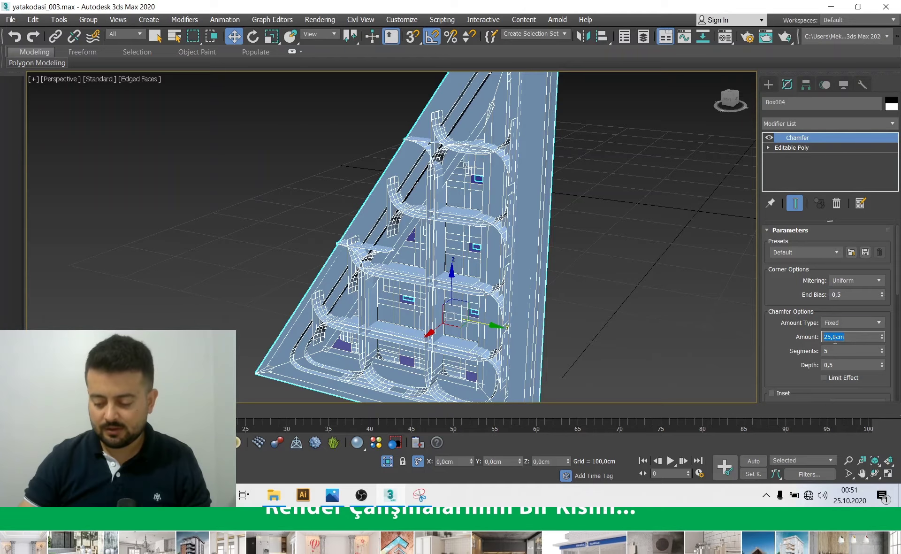
Reduce the chamfer Amount to 0,25 cm and inspect the mullion joints up close
text(0,25)
key(Return)
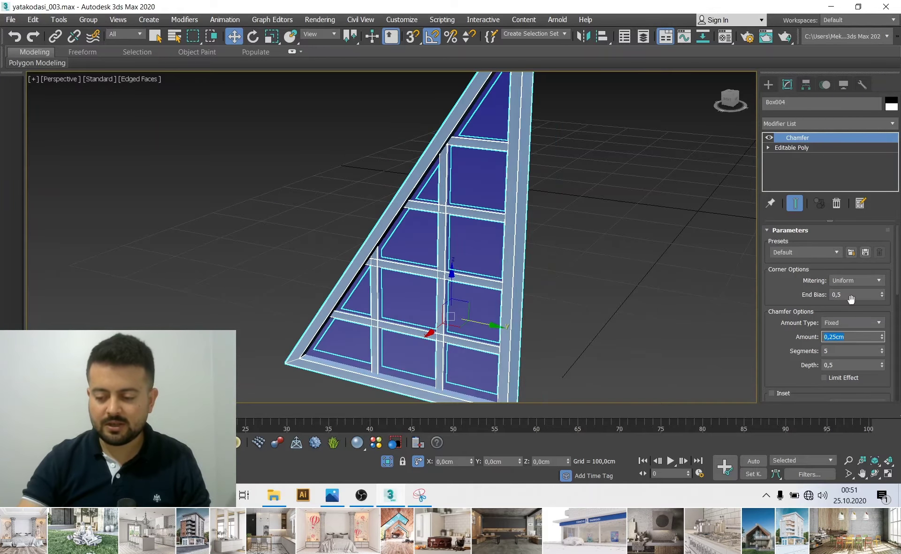
scroll(493, 117, up, 3)
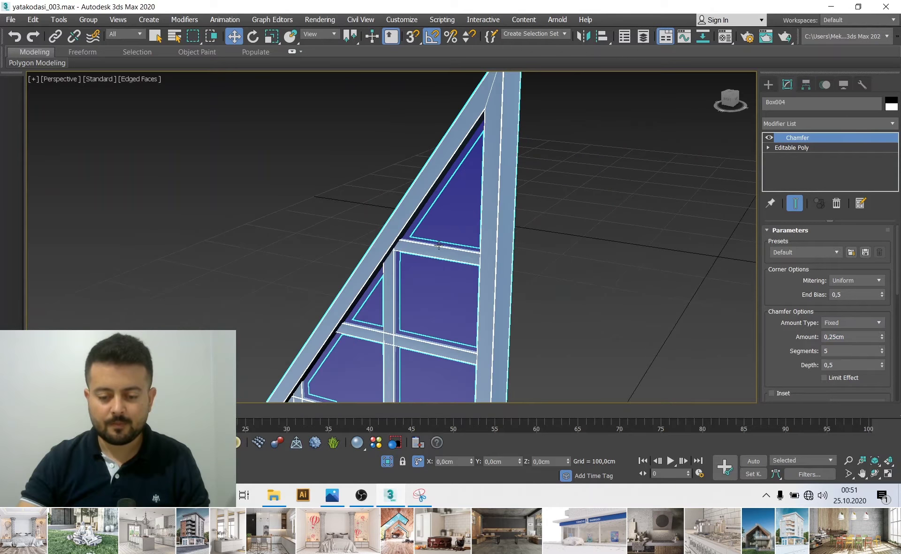
scroll(371, 219, up, 4)
scroll(397, 240, down, 2)
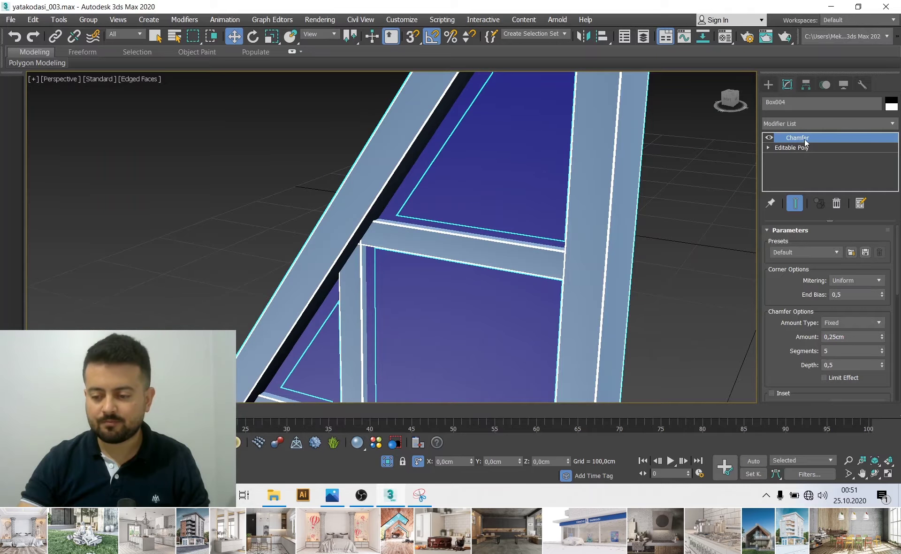
click(680, 235)
scroll(680, 235, down, 2)
scroll(644, 245, down, 3)
mouse_move(644, 245)
middle_down()
mouse_move(464, 240)
mouse_move(501, 224)
middle_up()
End isolation and hide the front gable wall Line001 to expose the interior
click(387, 461)
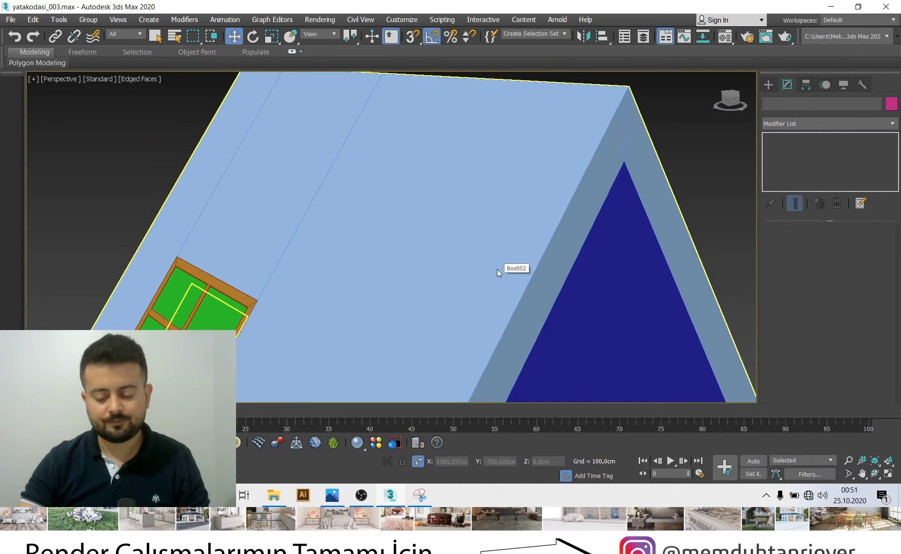
scroll(497, 269, down, 3)
mouse_move(479, 259)
alt+middle_down()
mouse_move(396, 244)
mouse_move(294, 268)
alt+middle_up()
click(287, 322)
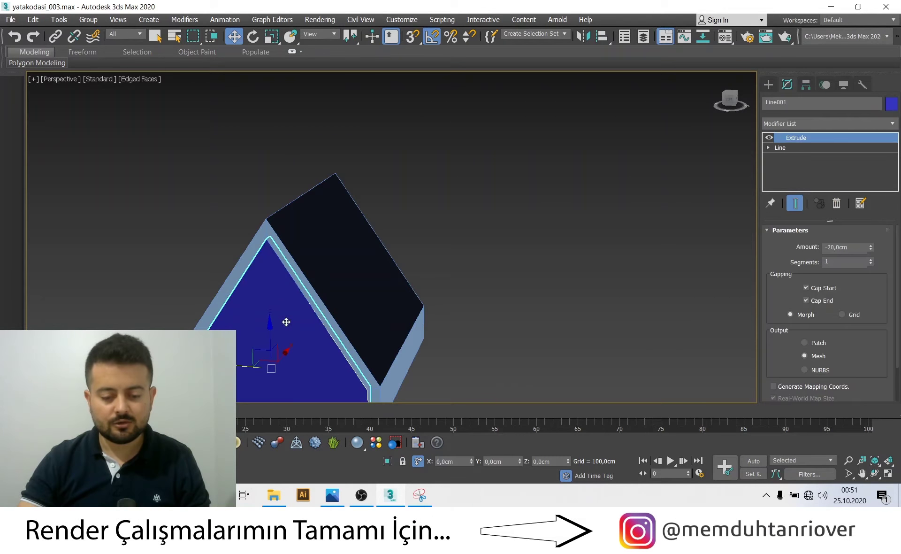
right_click(286, 322)
click(298, 269)
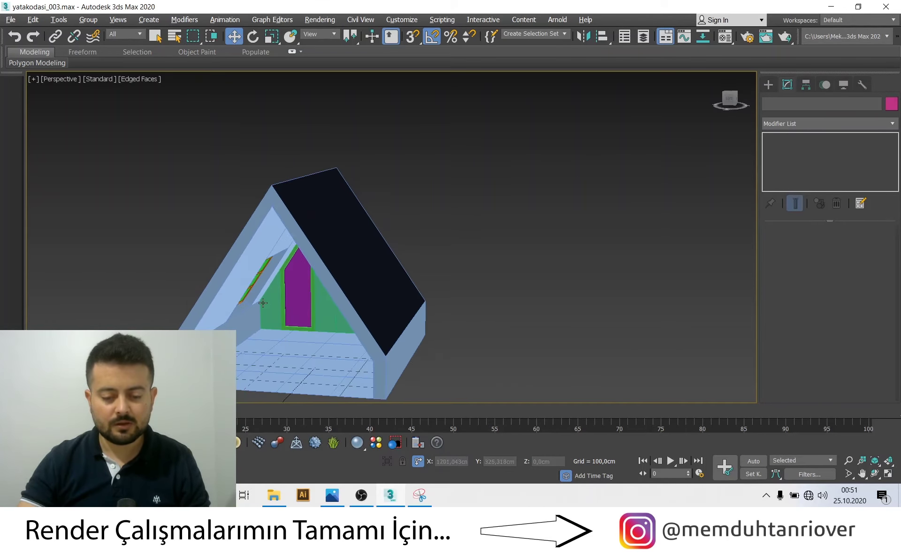
scroll(287, 345, up, 4)
mouse_move(366, 322)
alt+middle_down()
mouse_move(445, 281)
mouse_move(495, 232)
alt+middle_up()
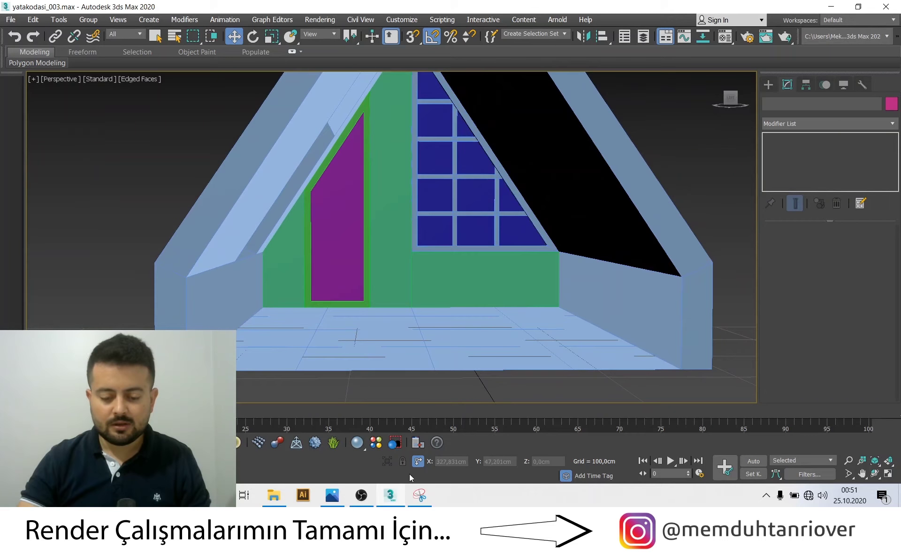
Compare the room against the annotated reference render and the A-frame bedroom photo
click(417, 501)
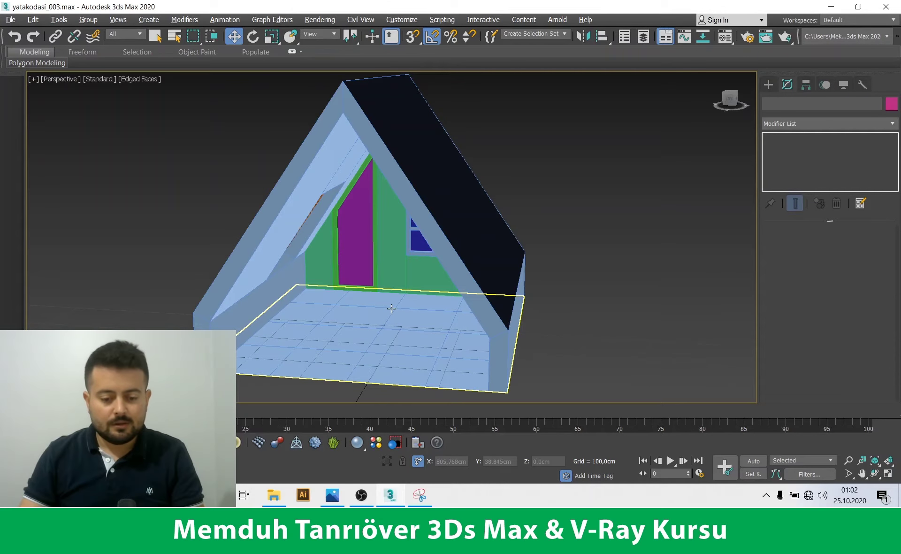
alt+middle_drag(371, 297, 424, 424)
alt+middle_drag(375, 366, 372, 359)
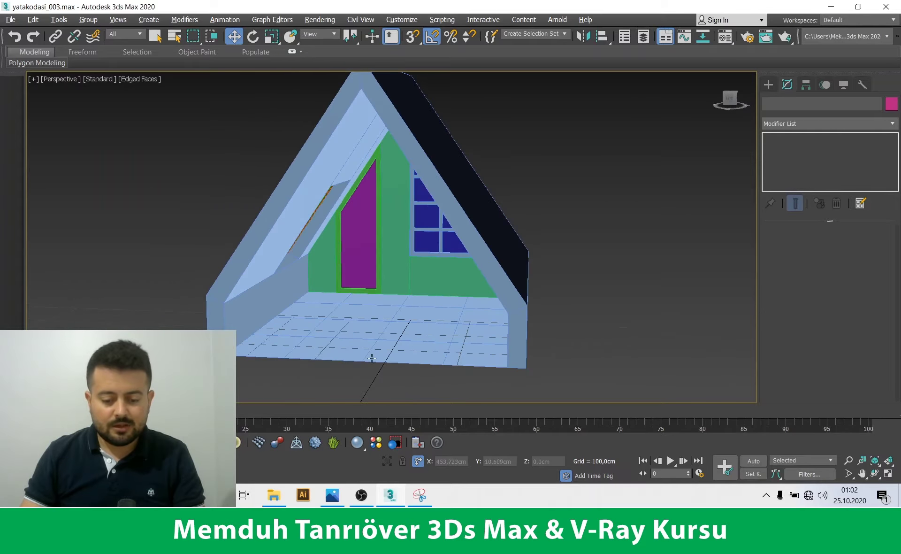
click(334, 492)
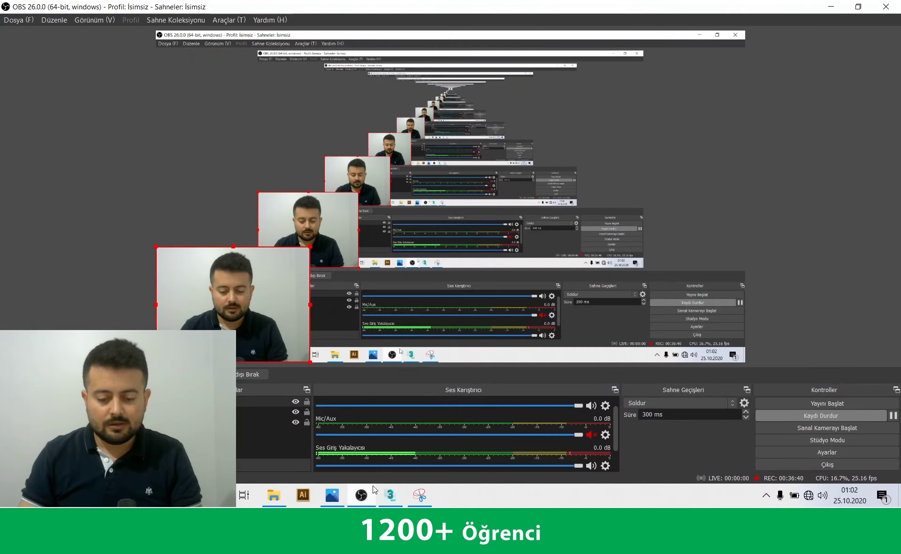
click(392, 465)
alt+middle_drag(408, 338, 405, 328)
Isolate the A-frame shell Box002 and orbit until its base looks level
click(486, 251)
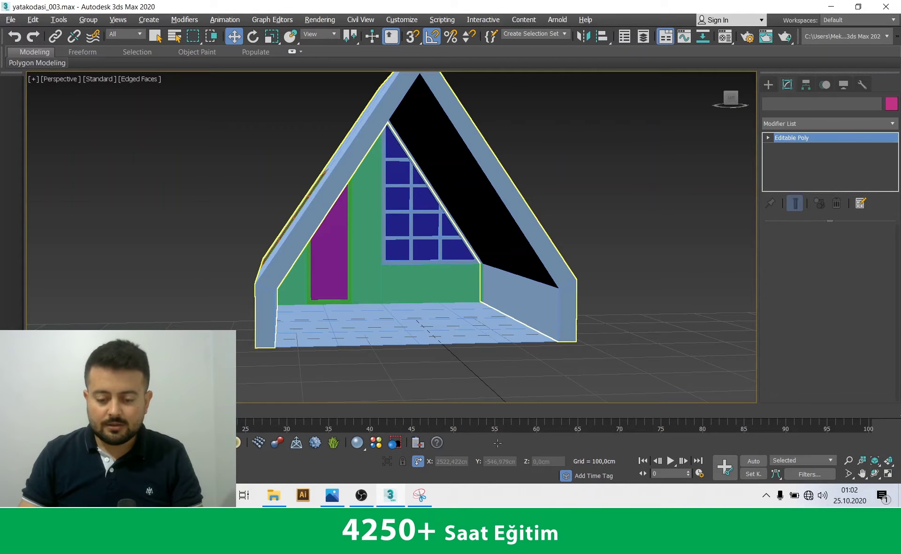
alt+middle_drag(610, 263, 640, 264)
scroll(464, 245, up, 5)
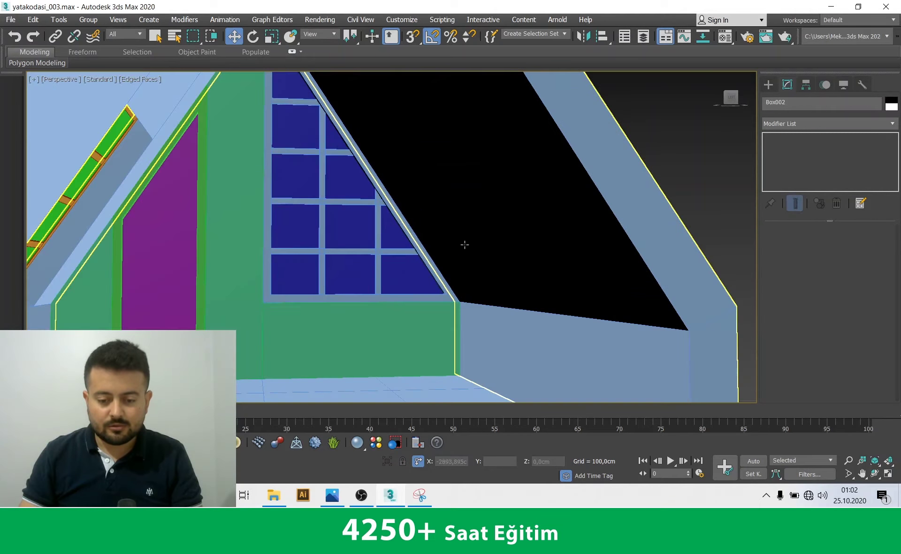
scroll(440, 314, down, 5)
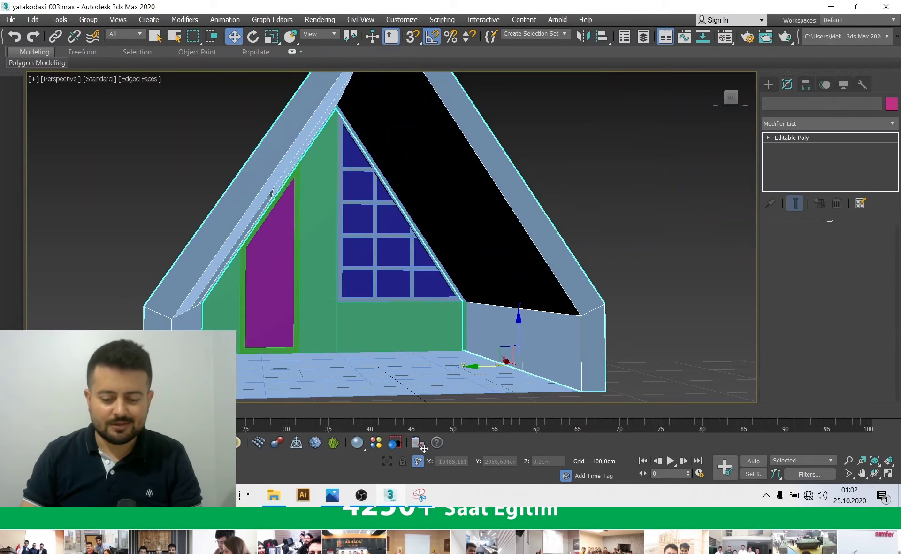
click(388, 464)
mouse_move(462, 316)
alt+middle_down()
mouse_move(487, 298)
mouse_move(473, 269)
alt+middle_up()
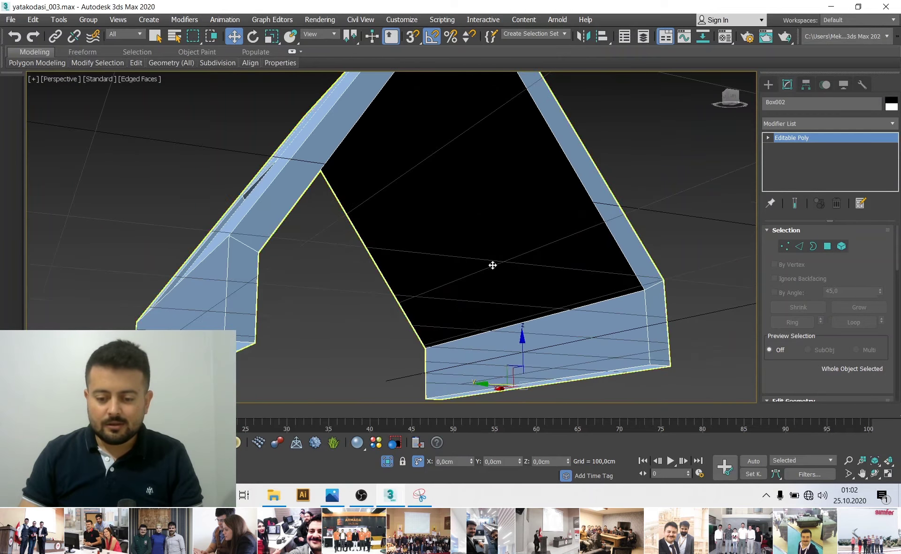
mouse_move(483, 380)
alt+middle_down()
mouse_move(477, 366)
mouse_move(605, 248)
alt+middle_up()
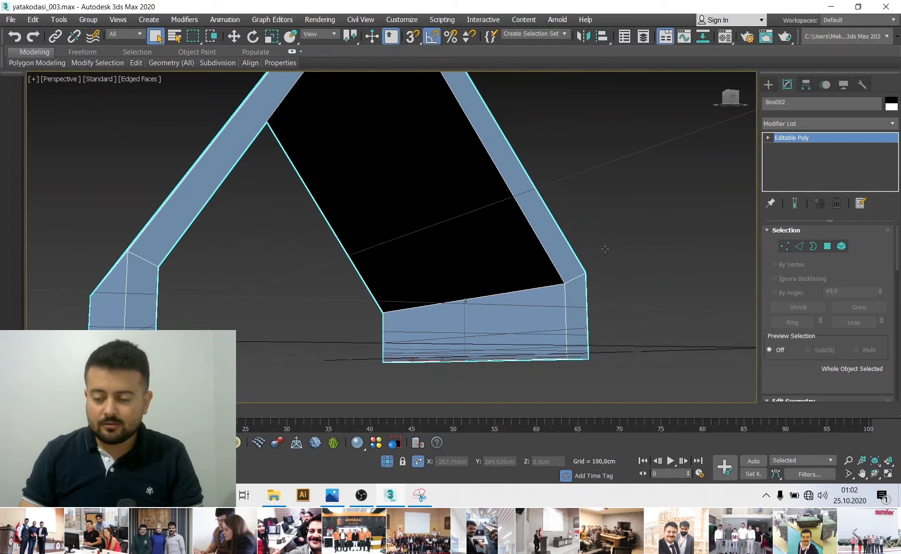
Draw a new standard-primitive plane beside the shell's end wall
click(765, 86)
mouse_move(621, 156)
alt+middle_down()
mouse_move(598, 183)
mouse_move(751, 201)
alt+middle_up()
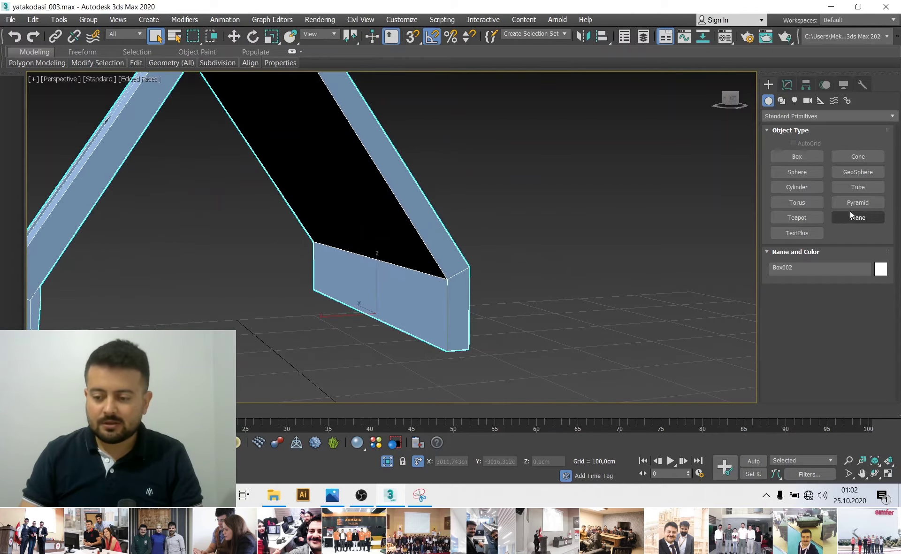
drag(443, 277, 746, 331)
Apply a FloorGenerator modifier to the new plane Plane002
right_click(638, 258)
alt+middle_drag(639, 258, 745, 207)
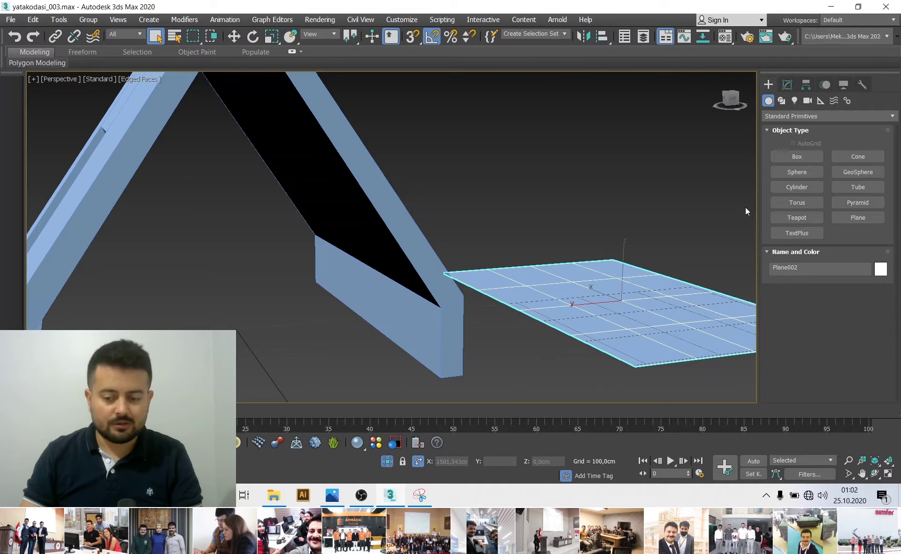
click(788, 85)
alt+middle_drag(610, 197, 528, 210)
click(810, 123)
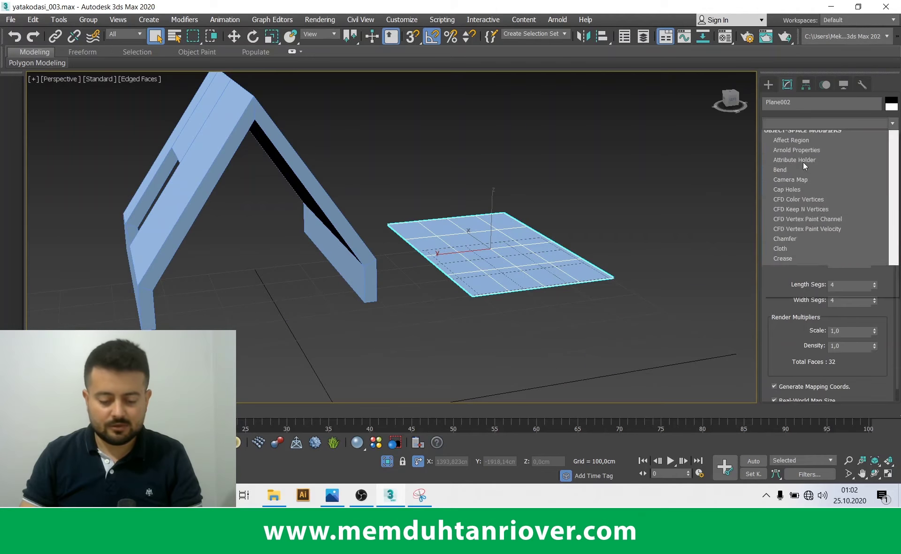
key(f)
click(792, 214)
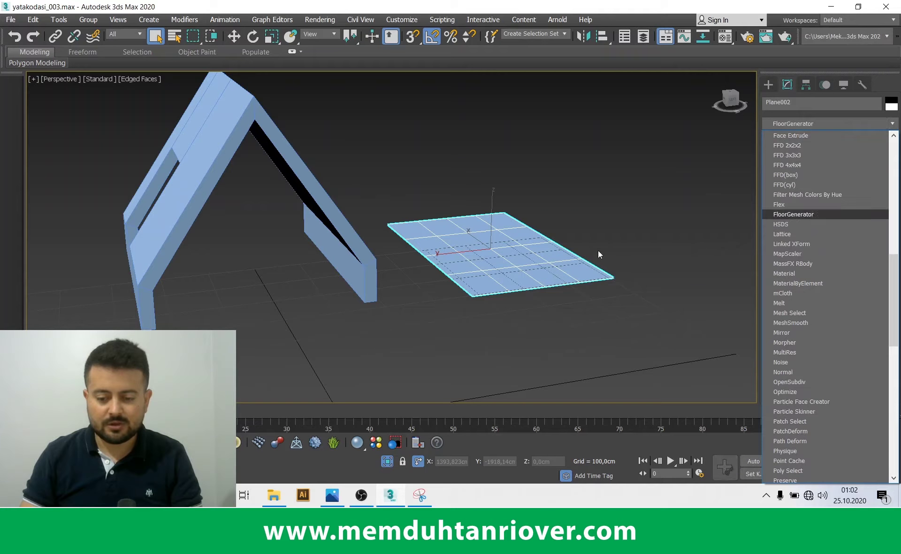
Set the floorboards to 100 cm length, 10 cm width, 1 cm thickness and 0,1 cm bevel
scroll(651, 246, up, 1)
scroll(650, 246, up, 3)
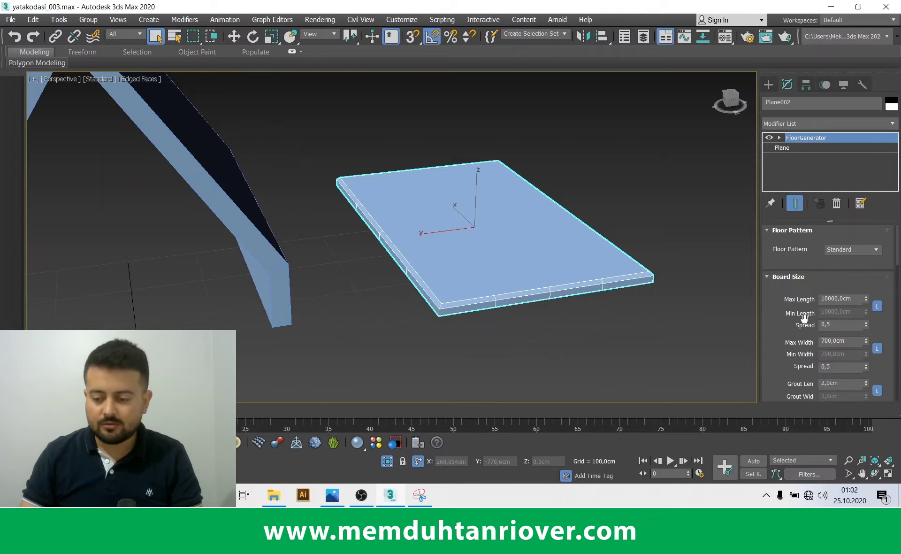
text(100)
text(10)
key(Return)
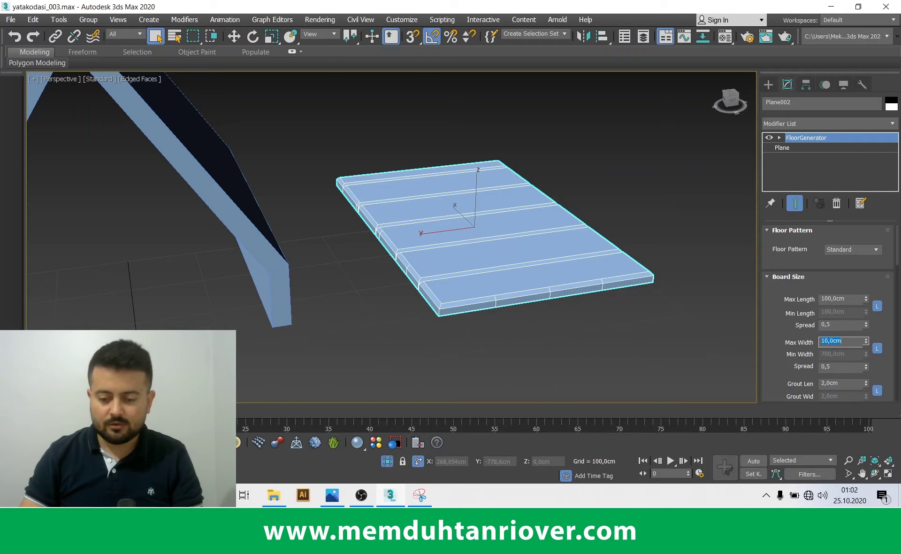
scroll(367, 340, up, 2)
scroll(367, 340, up, 2)
scroll(367, 340, up, 1)
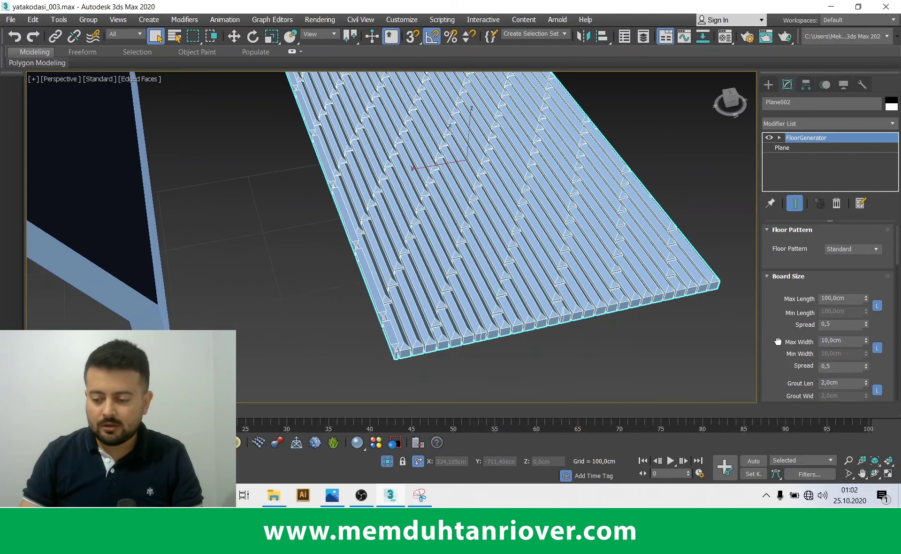
scroll(777, 342, down, 3)
text(1)
key(Tab)
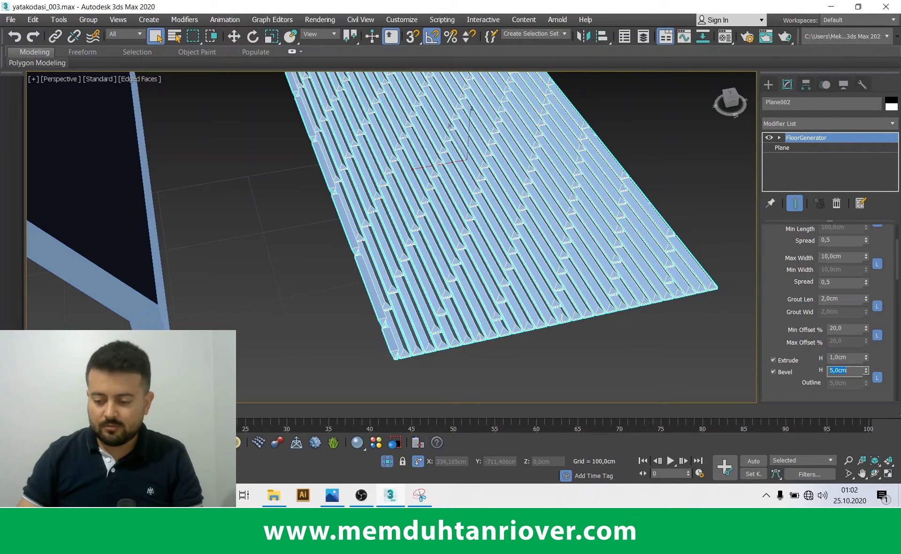
text(,1)
key(Return)
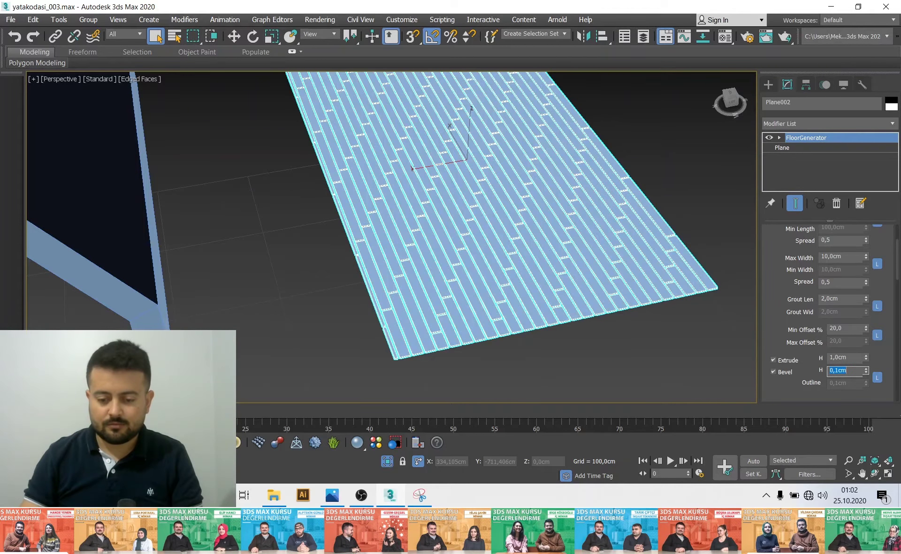
Hide the finished floor plane and select the A-frame shell's front wall
scroll(469, 313, up, 2)
scroll(437, 297, down, 3)
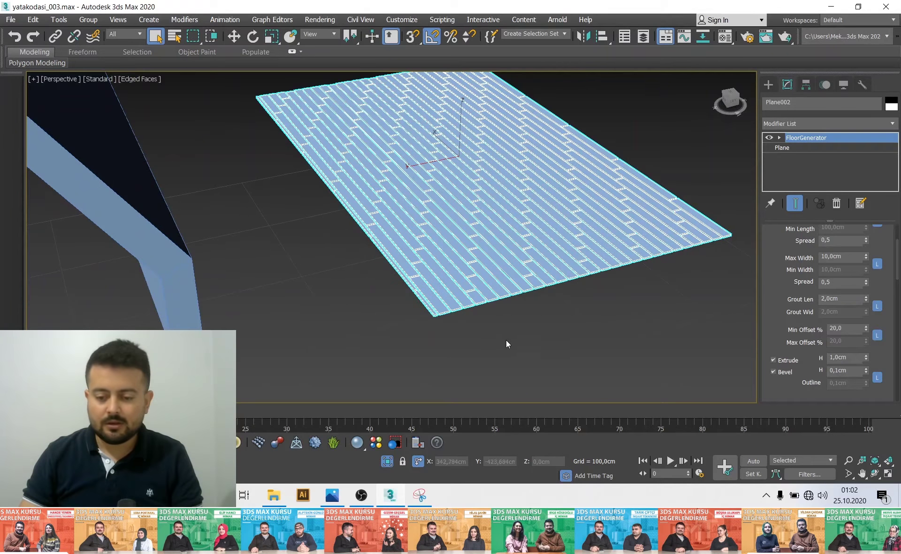
scroll(506, 340, down, 1)
key(Delete)
mouse_move(606, 280)
middle_down()
mouse_move(222, 225)
mouse_move(251, 217)
middle_up()
click(251, 217)
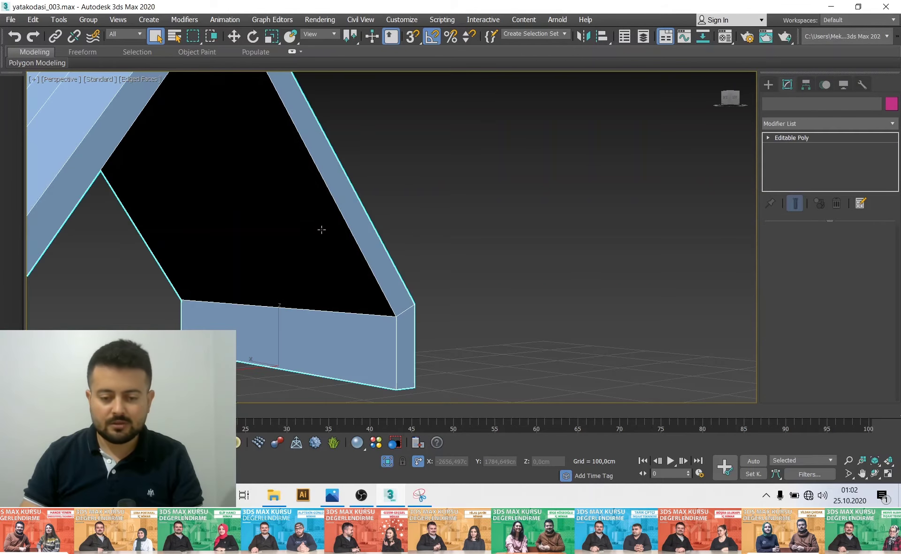
Trace a line outline of the gable wall and close it into a shape, answering Evet
click(770, 86)
click(782, 100)
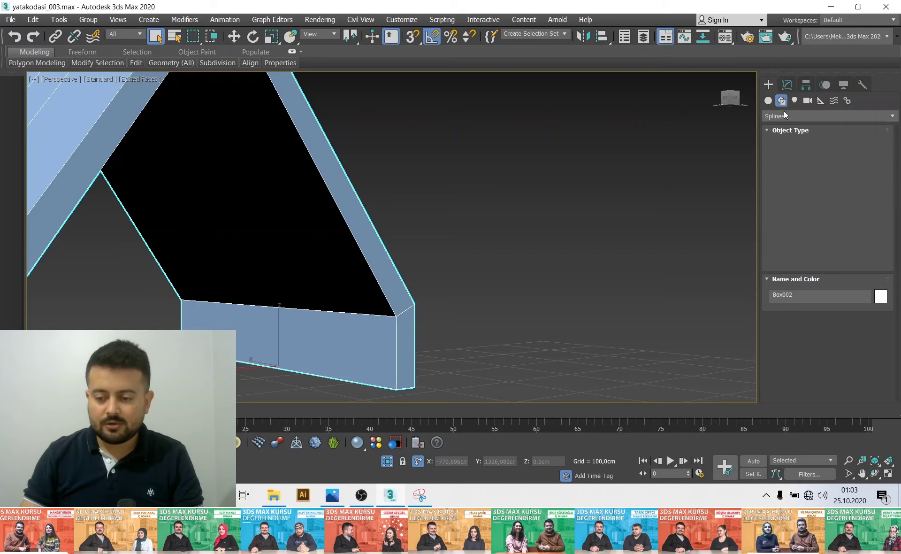
click(798, 169)
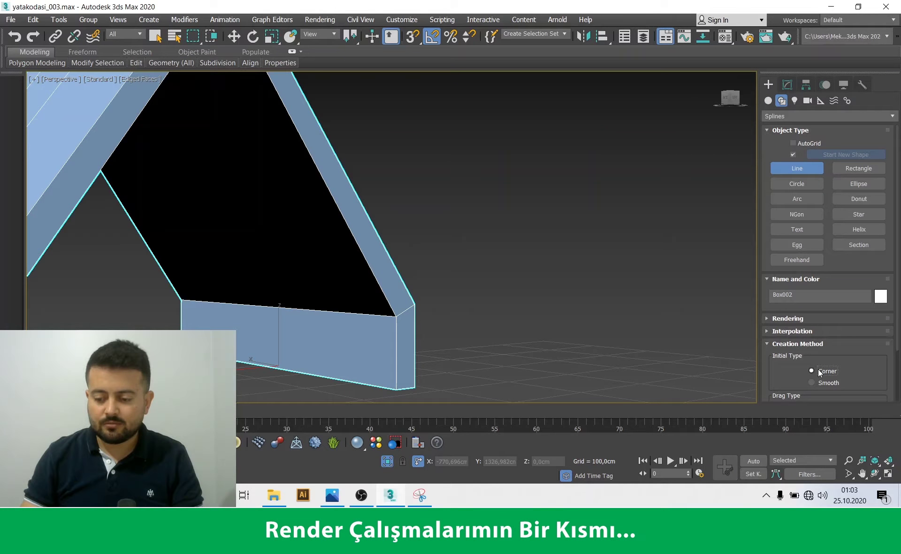
scroll(820, 373, down, 2)
mouse_move(479, 313)
alt+middle_down()
mouse_move(394, 269)
mouse_move(428, 88)
alt+middle_up()
scroll(394, 209, down, 2)
scroll(399, 205, down, 2)
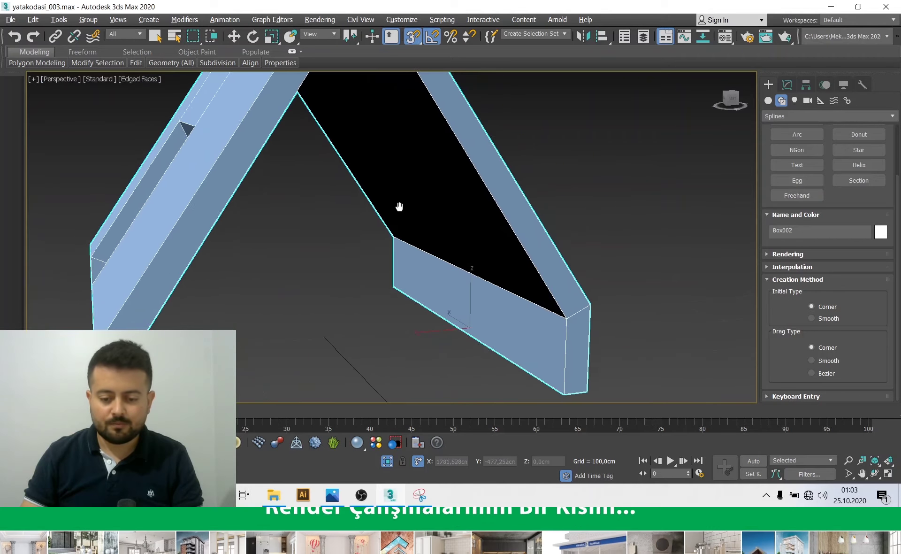
scroll(420, 206, down, 2)
click(379, 214)
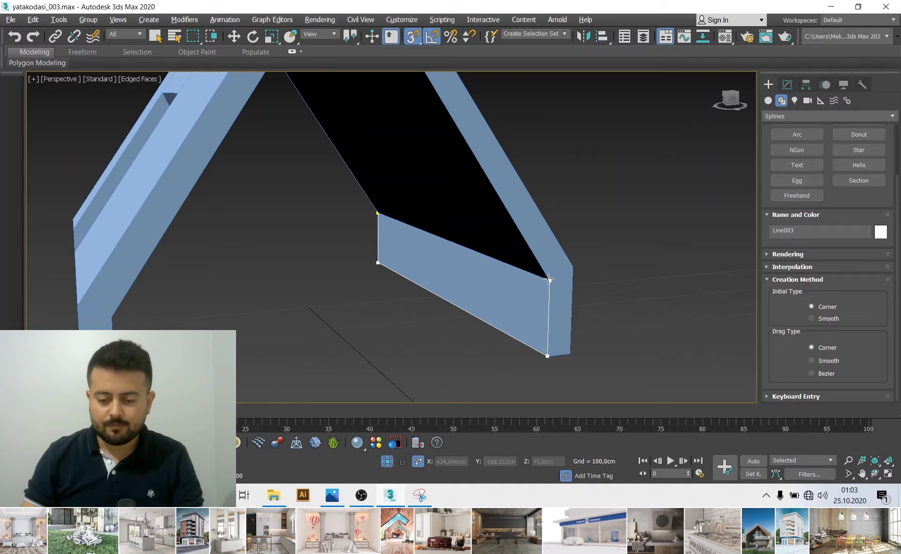
click(375, 214)
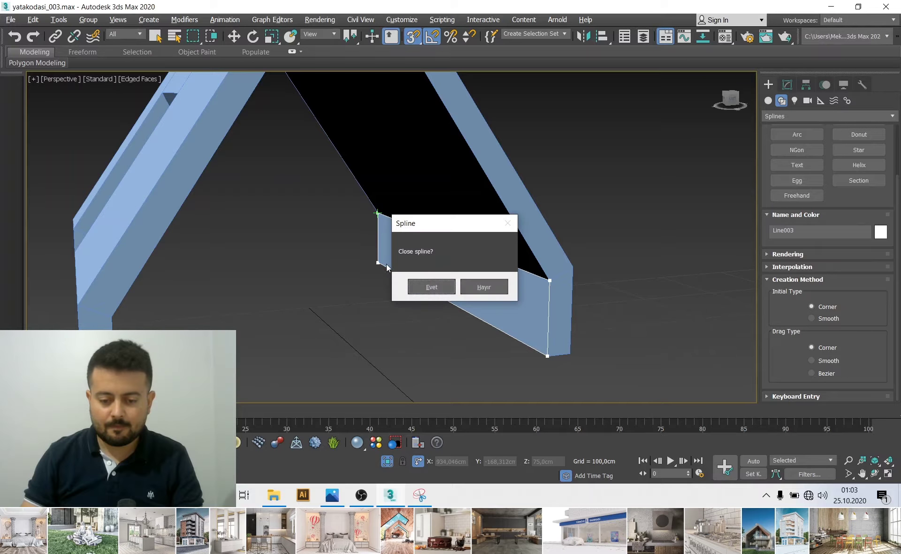
click(423, 284)
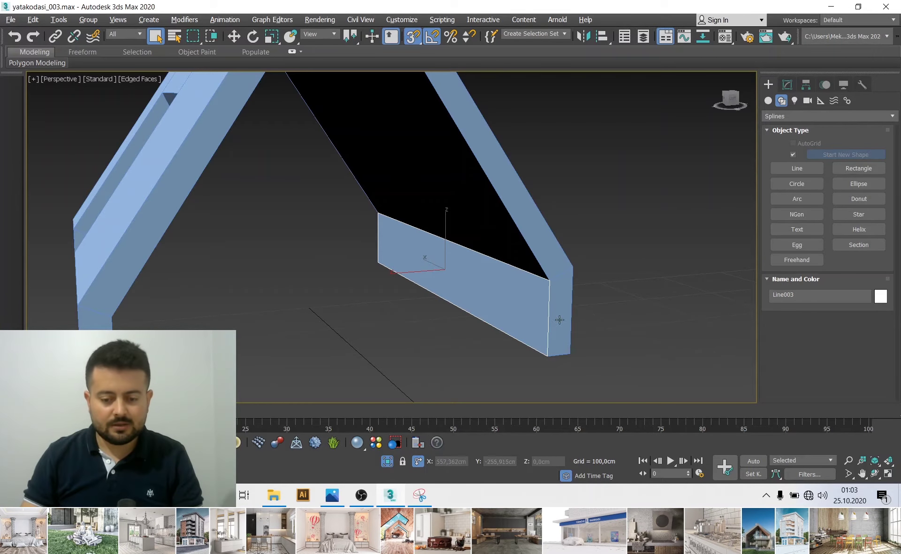
Apply a FloorGenerator modifier to the new wall shape Line003
click(793, 80)
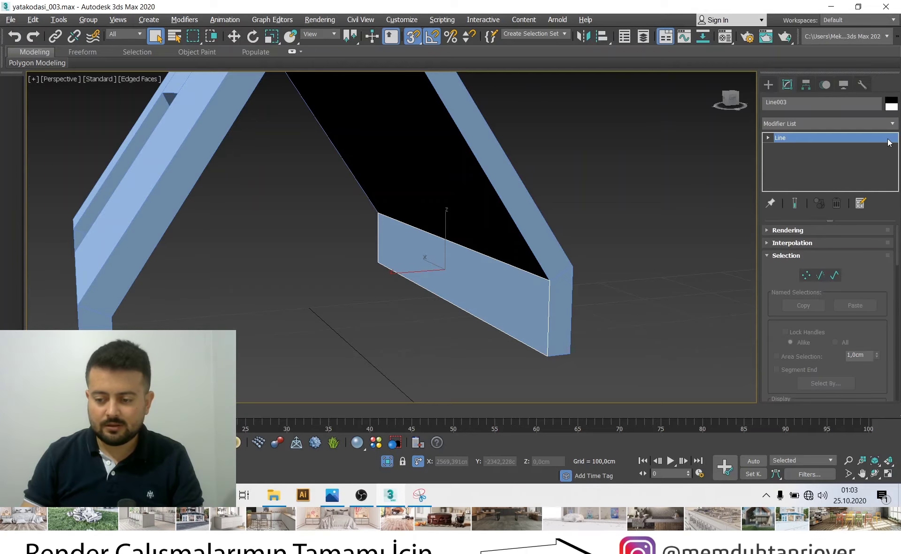
click(894, 124)
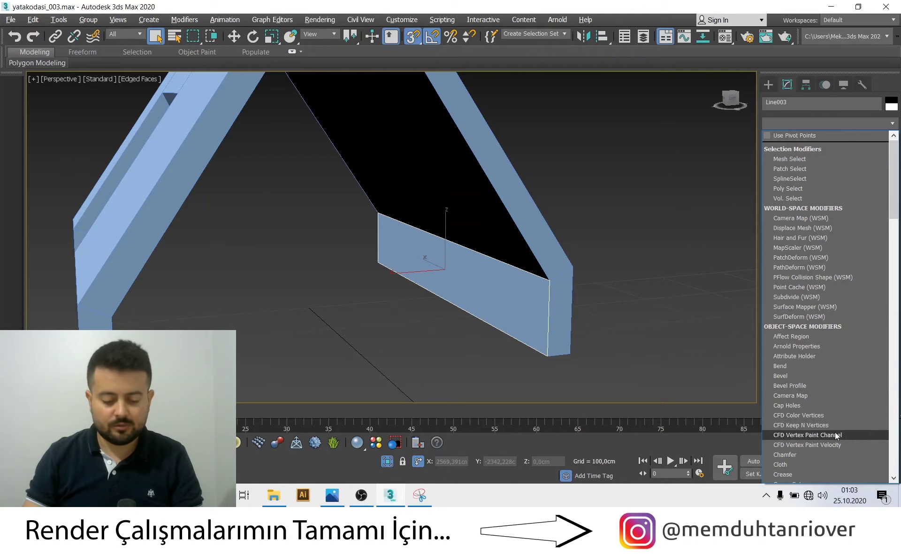
key(f)
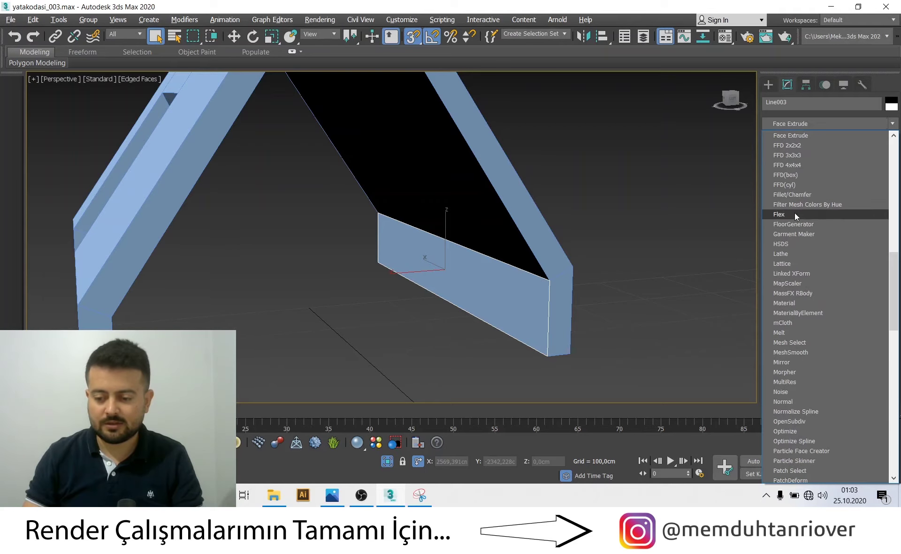
click(795, 223)
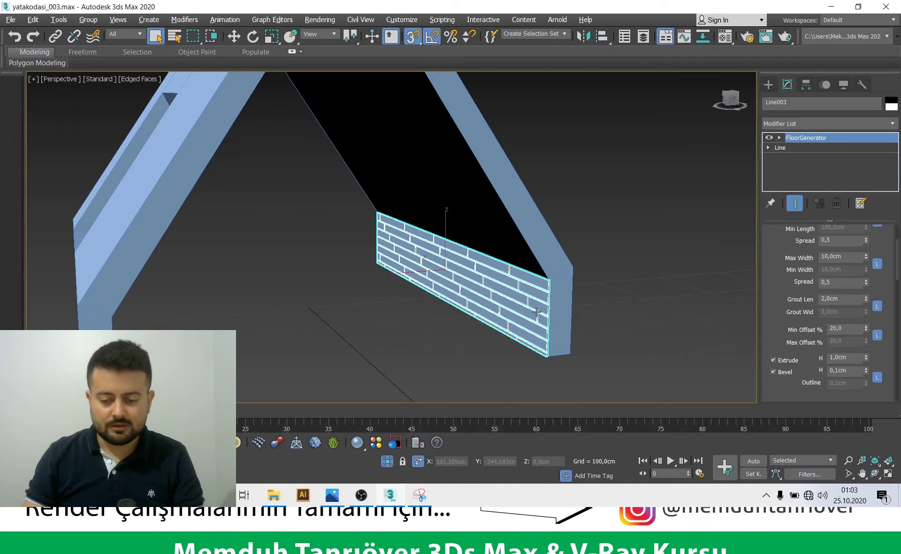
scroll(537, 312, up, 3)
scroll(537, 312, up, 3)
click(422, 497)
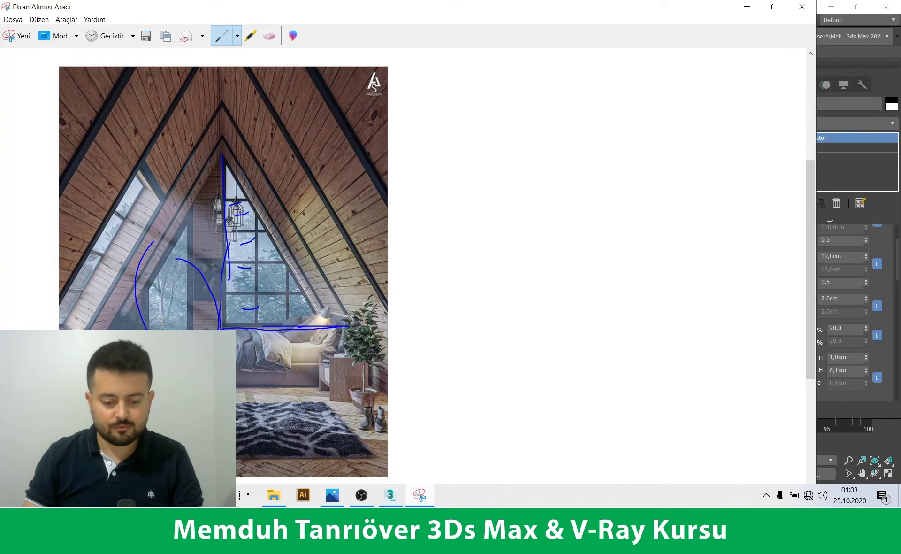
Drag Line003's board Max Length spinner up to about 113 cm
click(398, 502)
alt+middle_drag(443, 376, 470, 371)
drag(789, 347, 789, 335)
scroll(788, 337, up, 2)
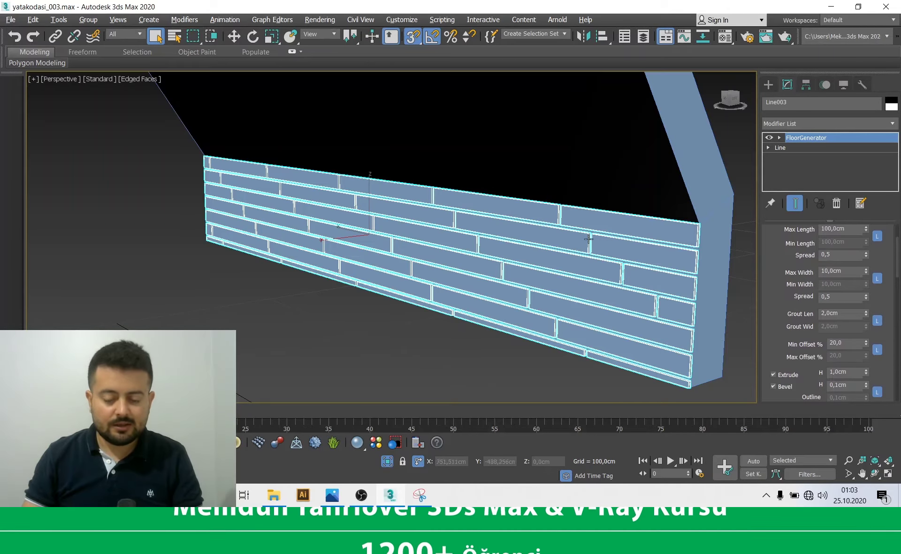
scroll(840, 282, up, 1)
click(866, 257)
mouse_move(866, 259)
mouse_down()
mouse_move(865, 250)
mouse_move(856, 293)
mouse_up()
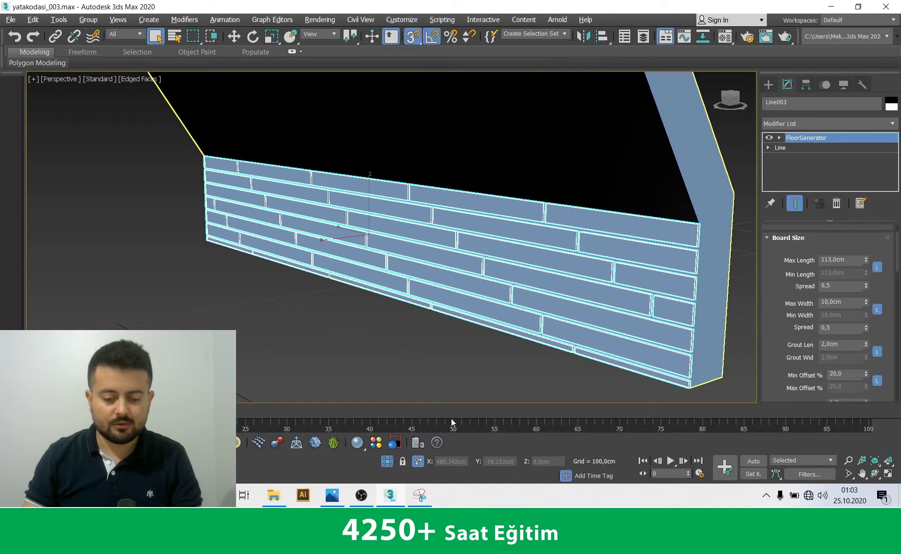
click(275, 496)
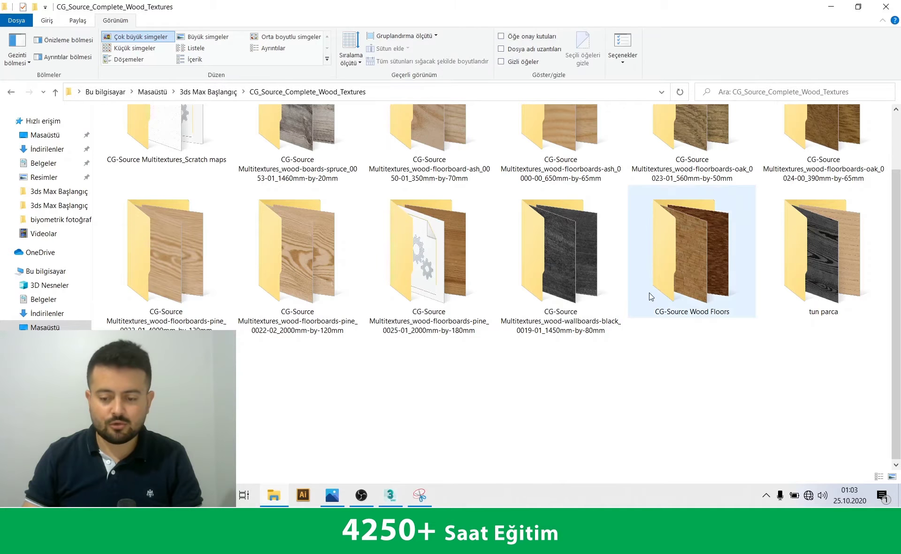
Preview the oak_0023 floorboard textures, then return to the CG_Source_Complete_Wood_Textures folder
scroll(590, 341, up, 2)
click(688, 251)
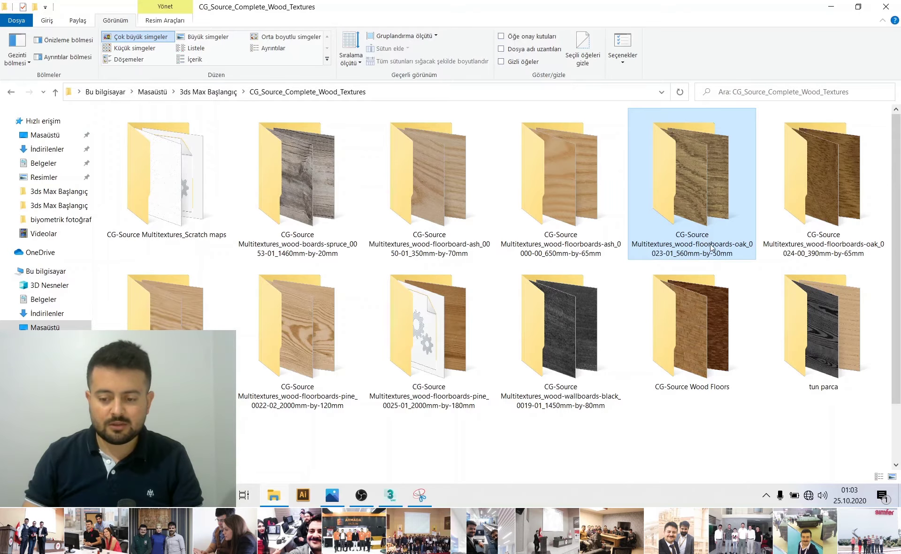
double_click(692, 255)
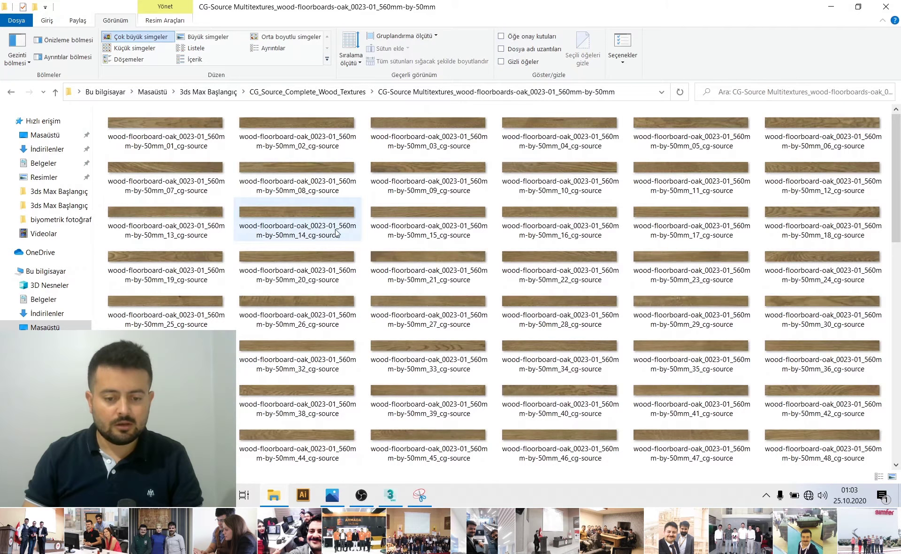
key(alt+Left)
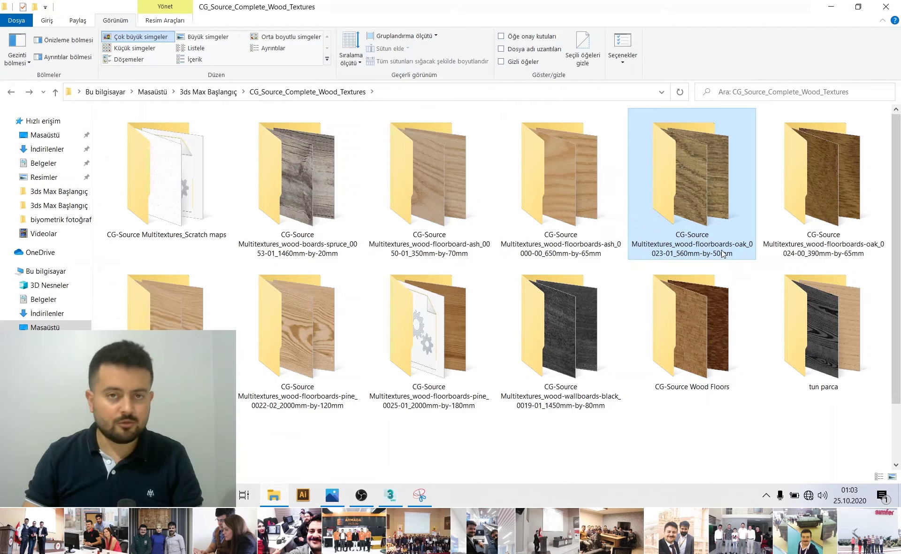
click(391, 497)
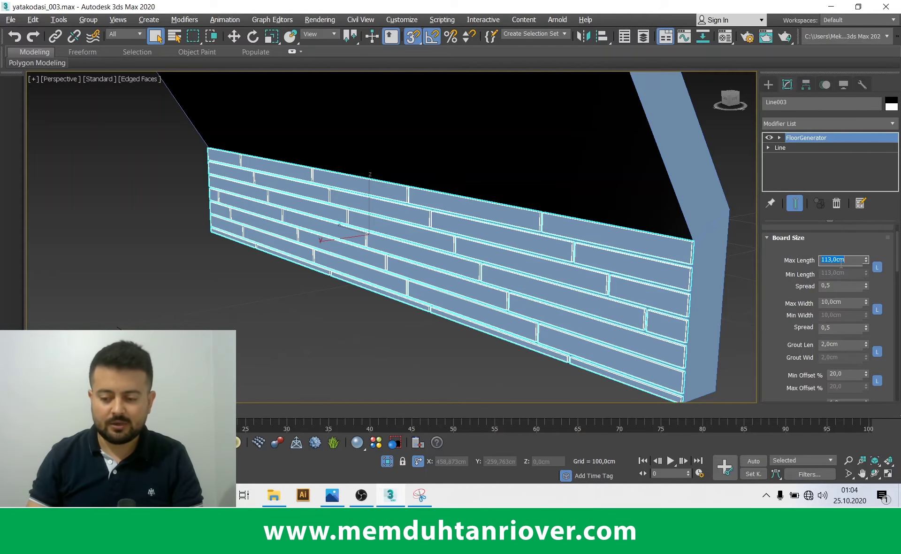
Resize the wall boards, settling on 112 cm Max Length and 10 cm Max Width
click(834, 302)
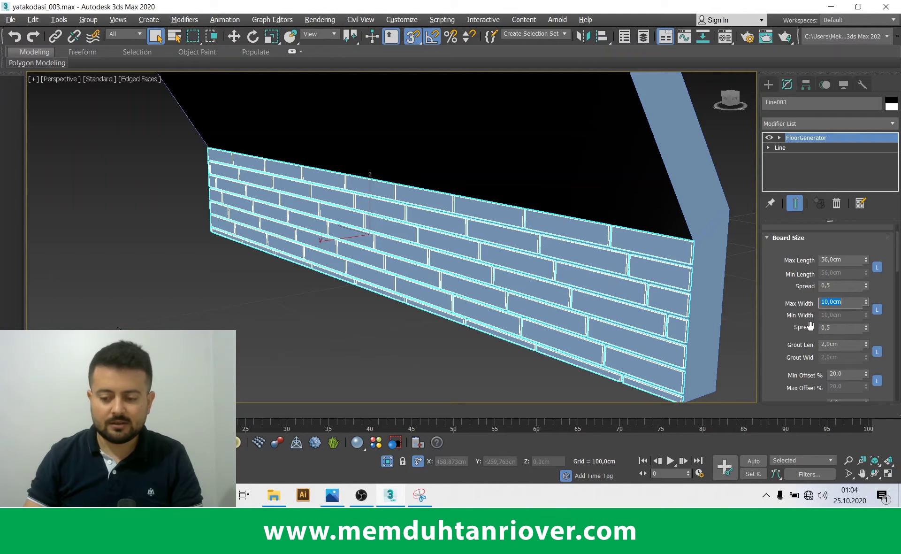
text(5)
key(Return)
alt+middle_drag(515, 303, 505, 249)
scroll(544, 244, up, 3)
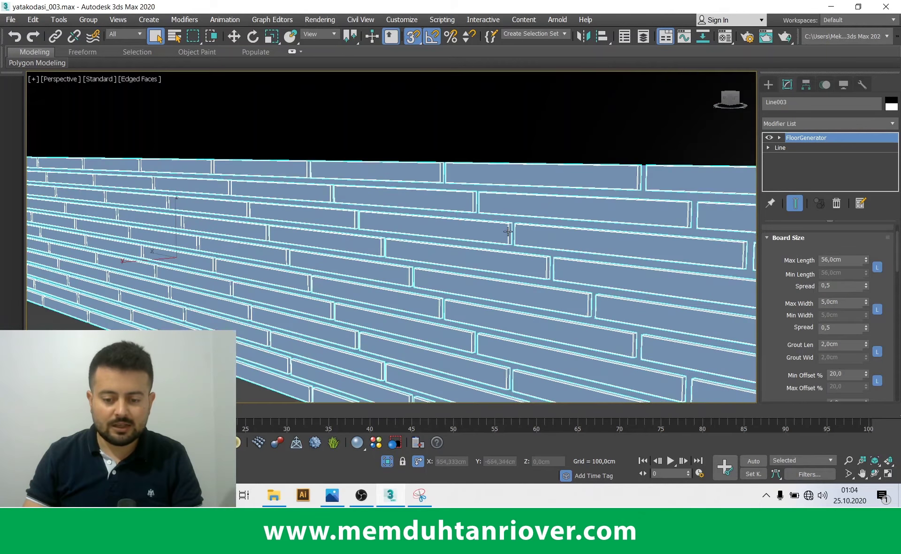
scroll(544, 243, down, 3)
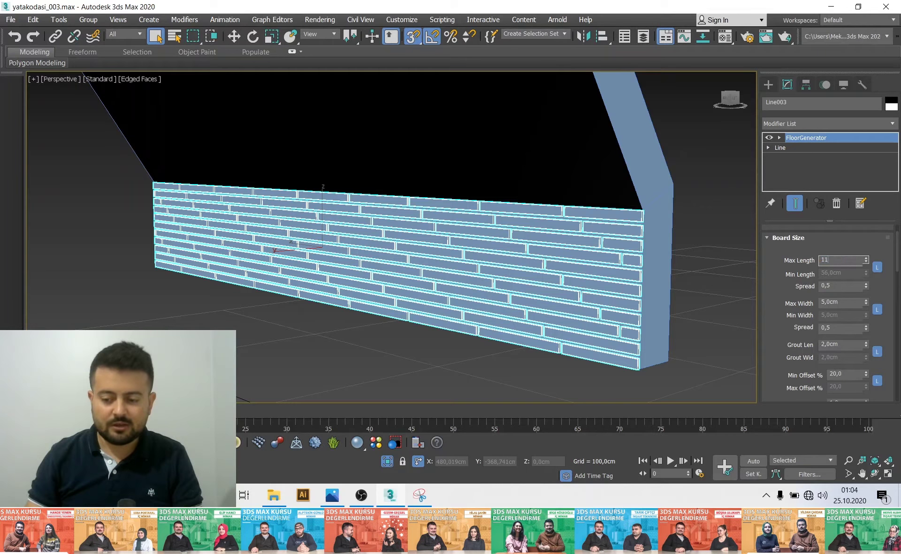
text(2)
key(Return)
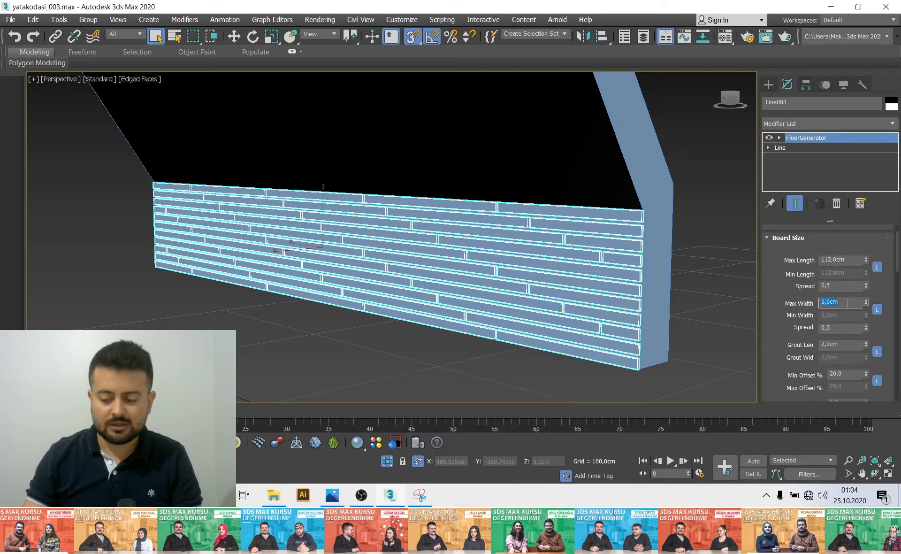
text(10)
key(Return)
scroll(480, 278, up, 1)
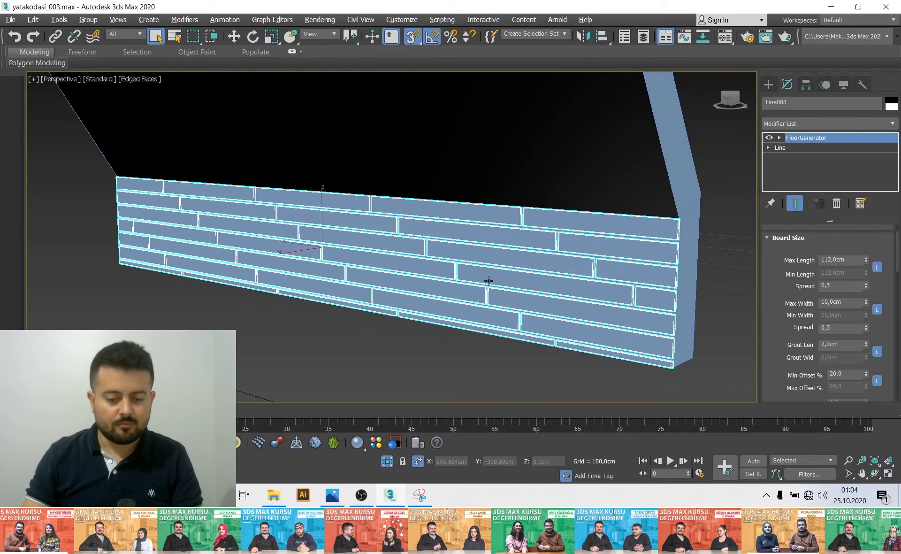
scroll(797, 365, down, 1)
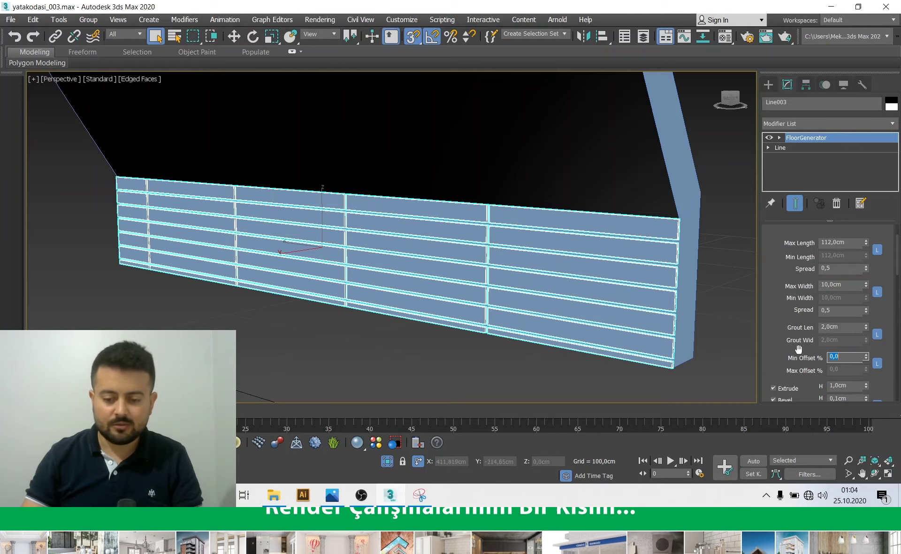
Set the board Min Offset to 0 and grout length to 0,25 cm
scroll(563, 292, up, 3)
scroll(620, 254, up, 3)
scroll(660, 280, up, 3)
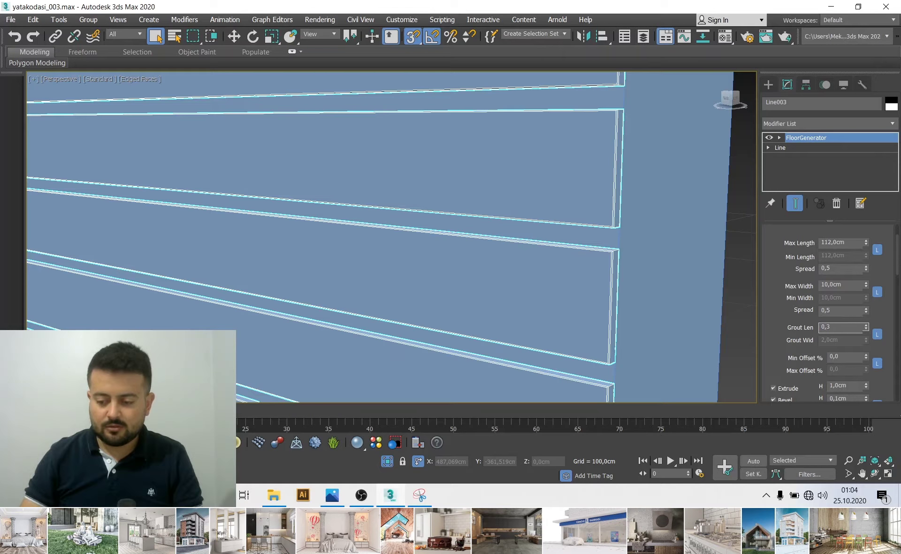
key(Return)
scroll(606, 220, down, 5)
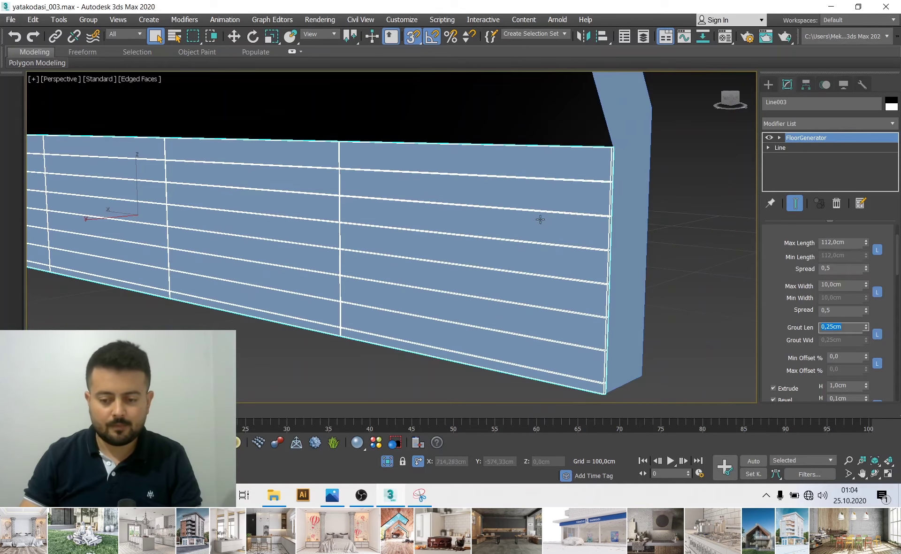
scroll(519, 200, down, 2)
scroll(484, 220, down, 1)
scroll(484, 219, down, 2)
scroll(477, 240, down, 2)
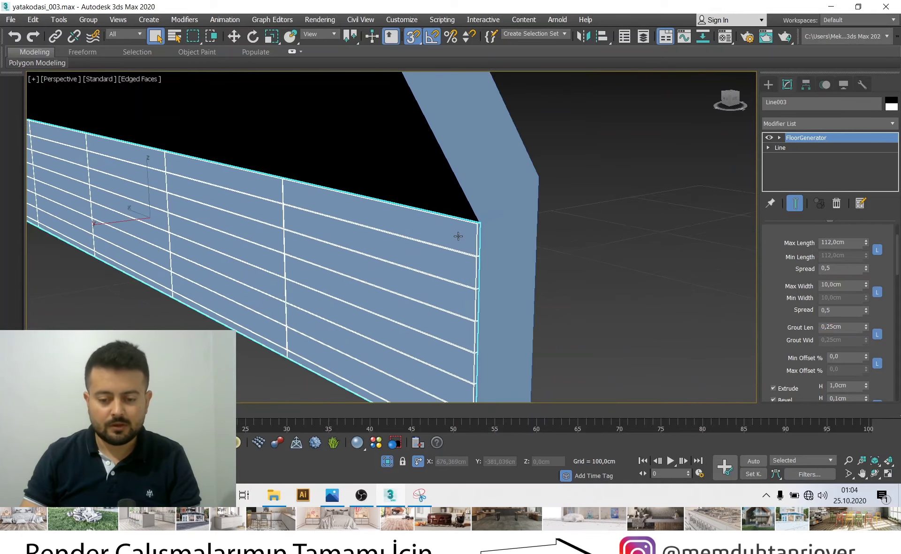
scroll(459, 237, up, 3)
scroll(439, 222, down, 3)
Give the board wall panel an olive-yellow object colour
click(478, 228)
scroll(376, 235, up, 3)
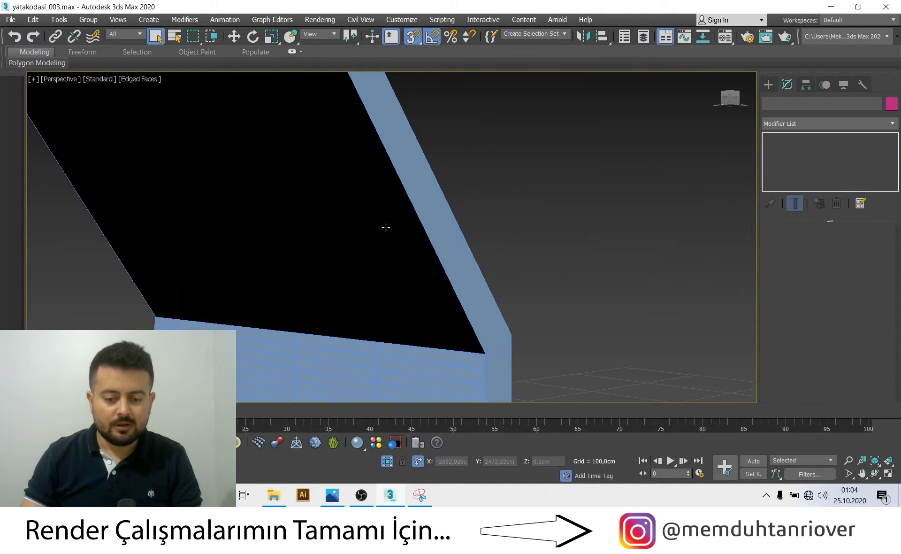
scroll(385, 247, up, 1)
scroll(399, 253, up, 1)
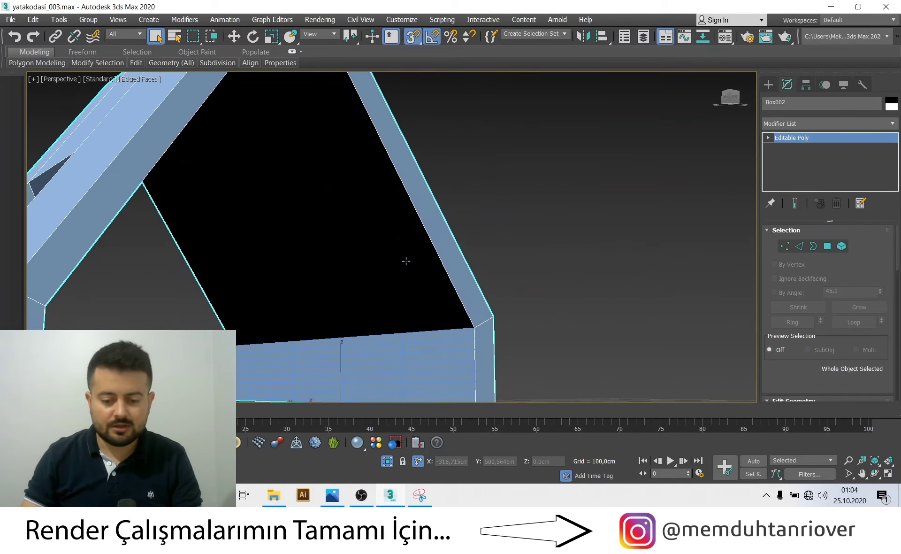
click(457, 365)
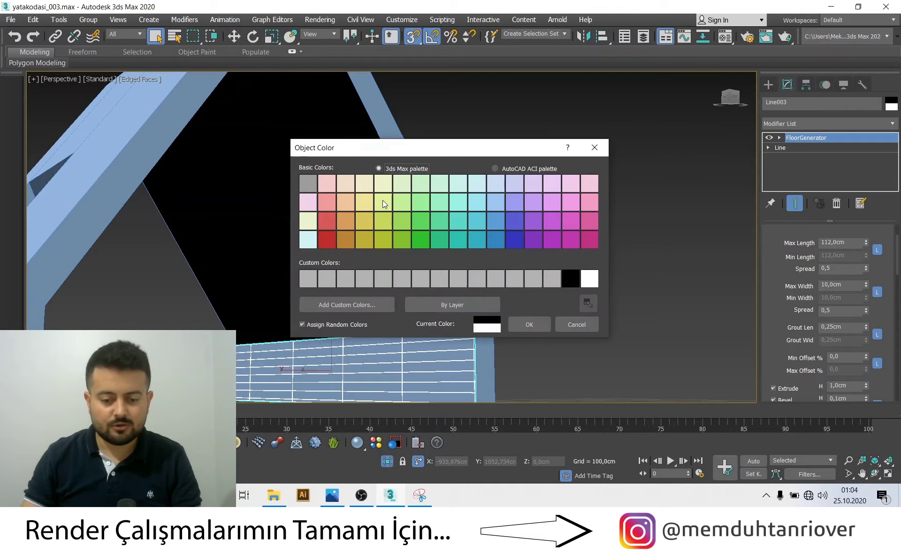
click(359, 236)
click(529, 325)
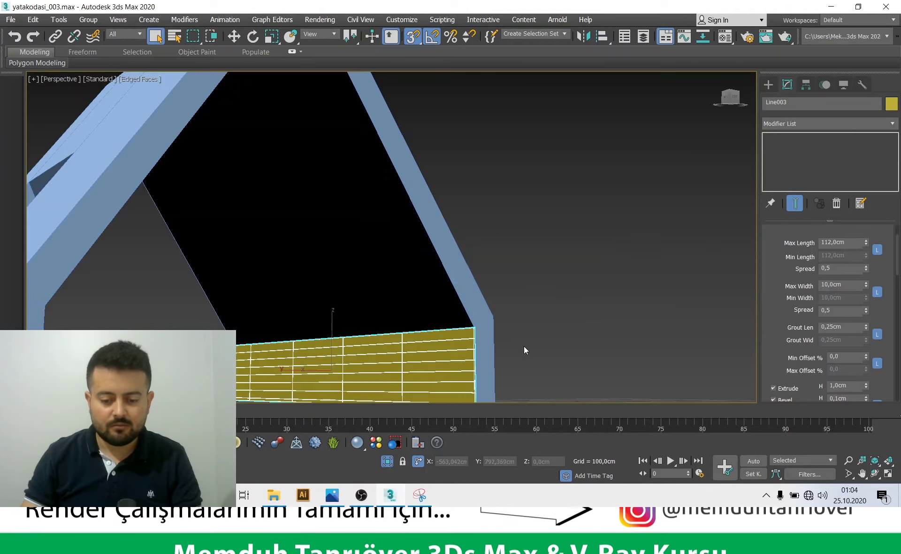
Select the gable wall frame Box002 and zoom to fit it
scroll(521, 329, down, 4)
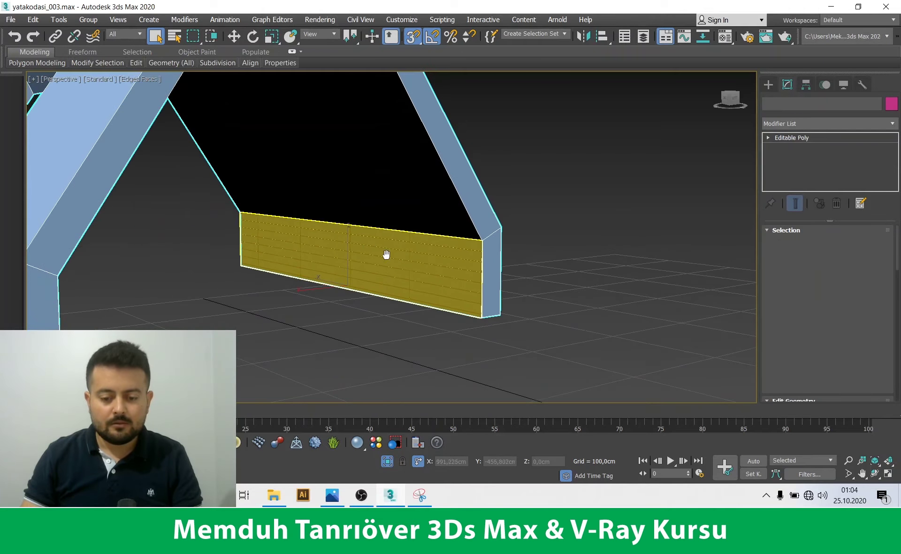
click(386, 253)
key(z)
alt+middle_drag(561, 272, 714, 125)
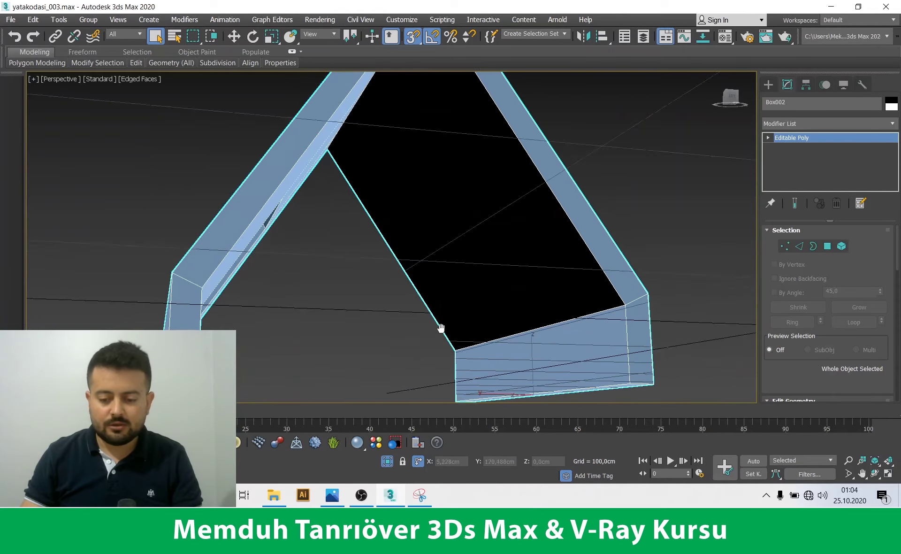
Draw a closed line outline around the gable's inner opening, from lower-right corner to apex to lower-left bend
click(768, 84)
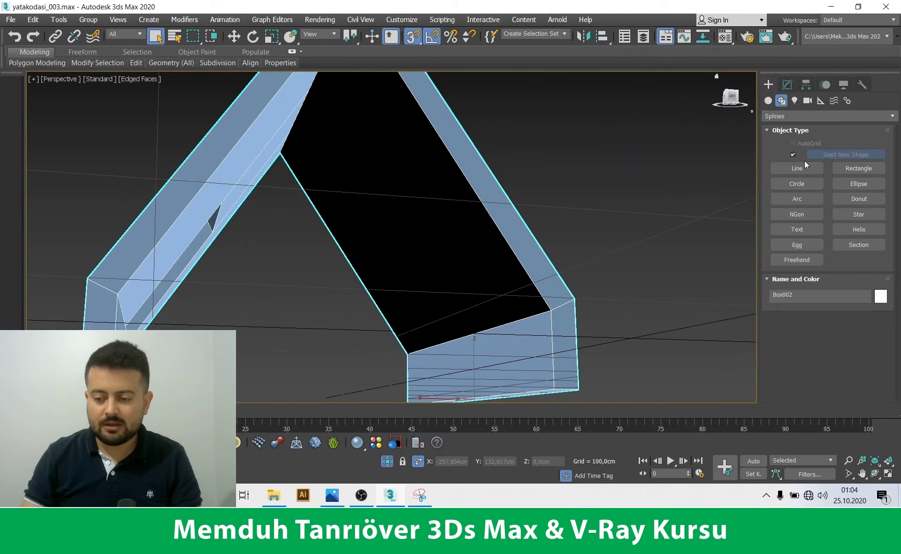
click(407, 353)
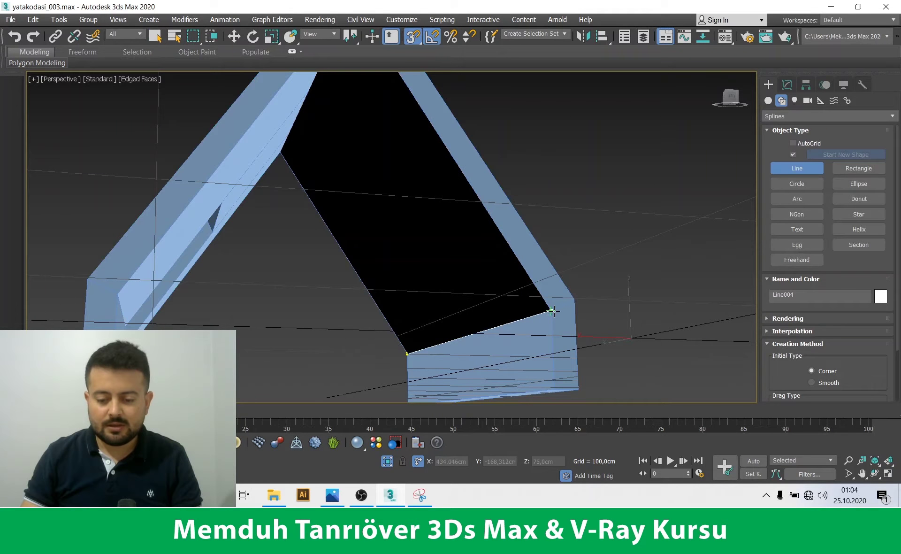
scroll(508, 317, down, 3)
middle_drag(372, 125, 372, 177)
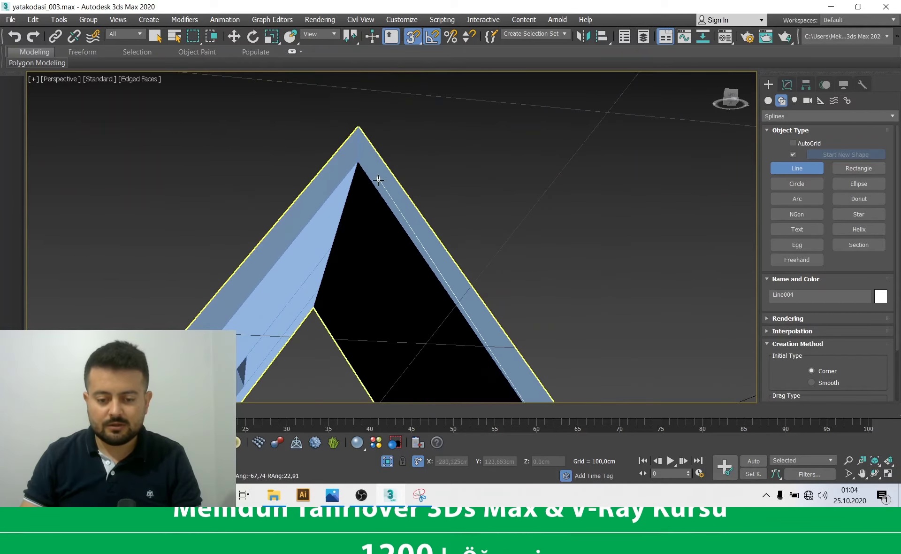
click(359, 161)
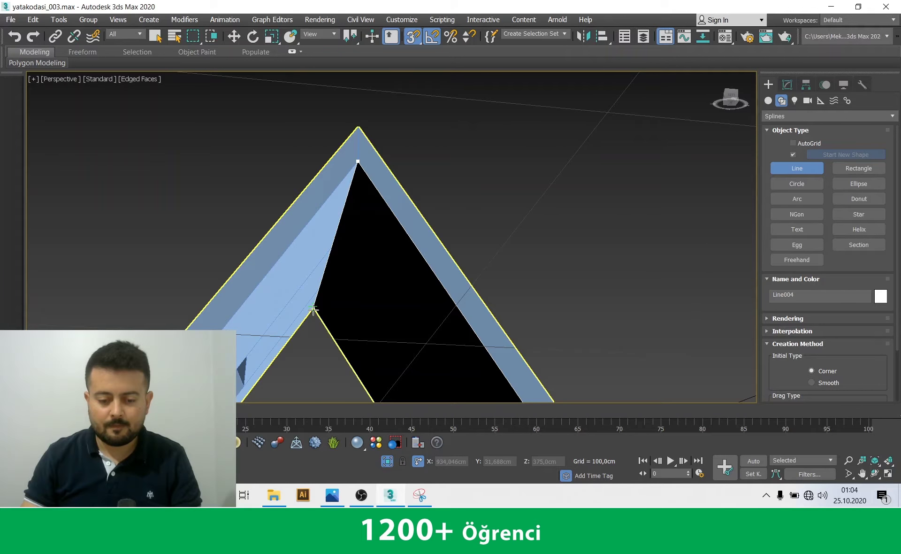
scroll(310, 318, up, 1)
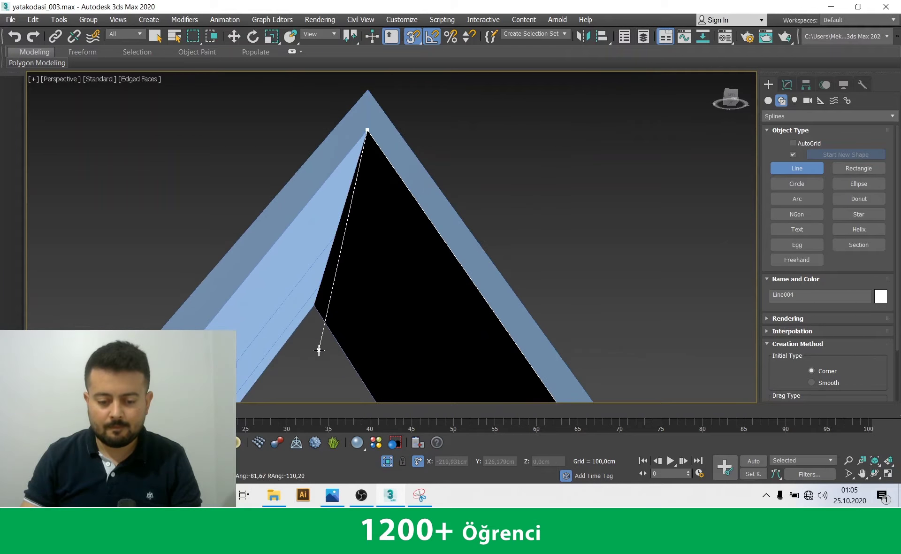
click(315, 305)
scroll(324, 263, down, 2)
scroll(332, 305, up, 4)
click(381, 295)
key(Return)
right_click(323, 294)
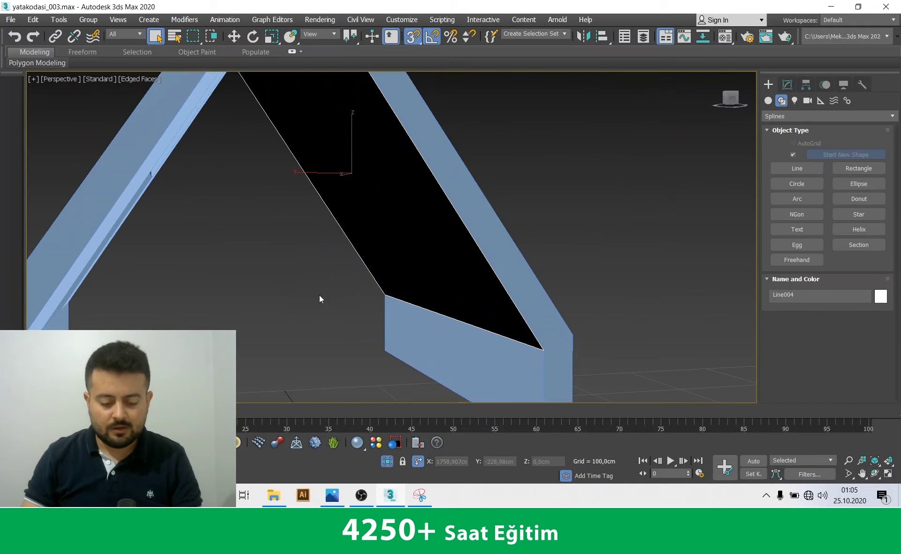
Add a FloorGenerator modifier to the new outline Line004 to fill it with planks
click(787, 84)
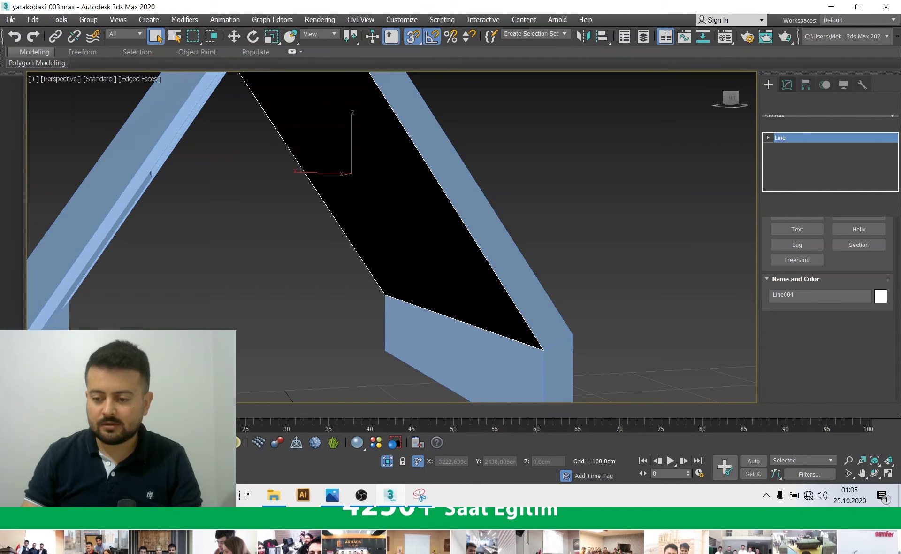
click(885, 124)
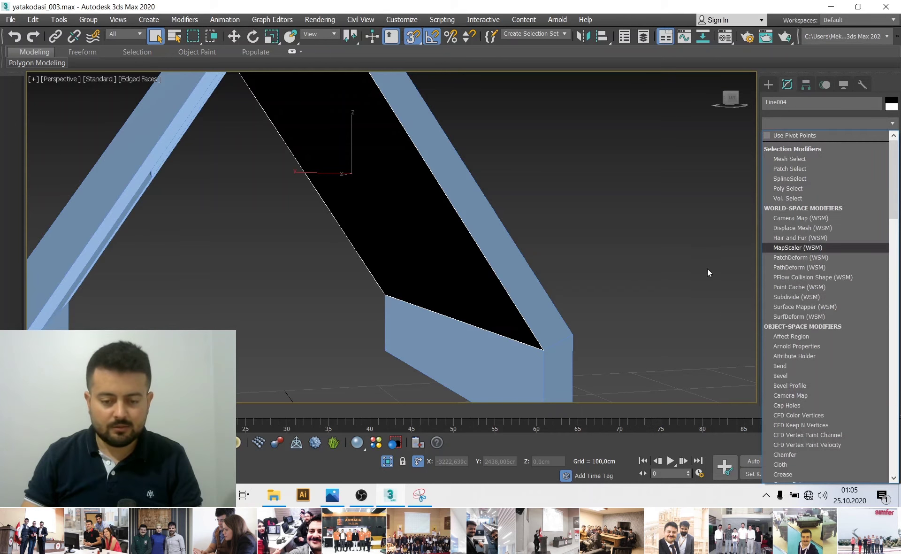
text(f)
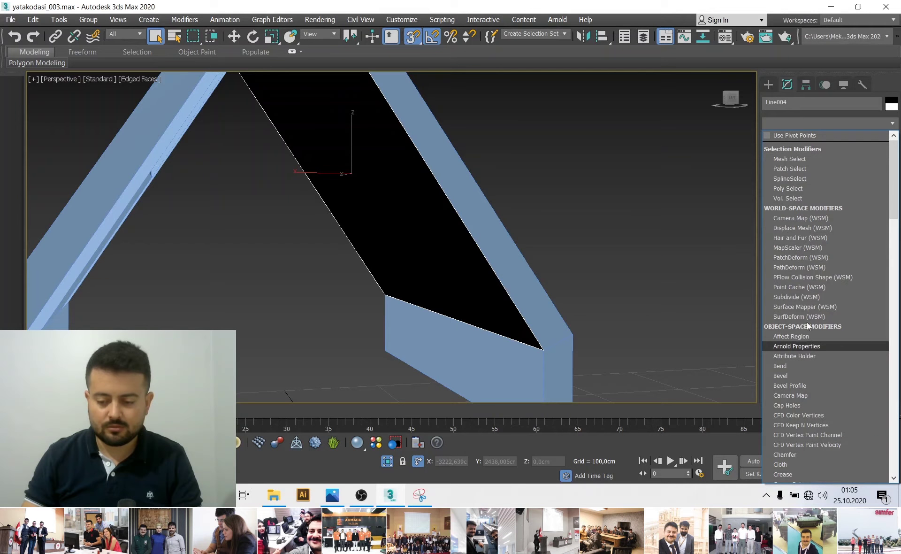
click(797, 224)
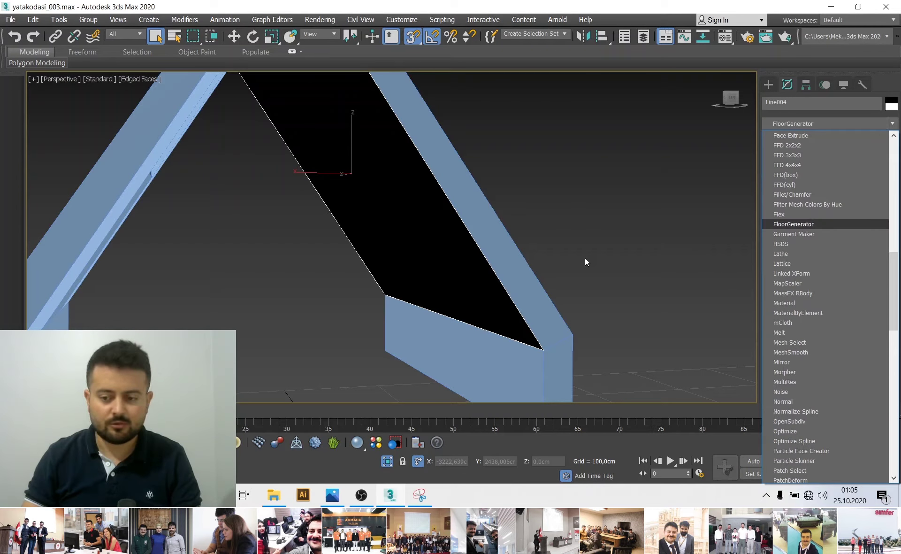
key(Return)
Orbit around the new plank fill and deselect it
alt+middle_drag(584, 248, 126, 22)
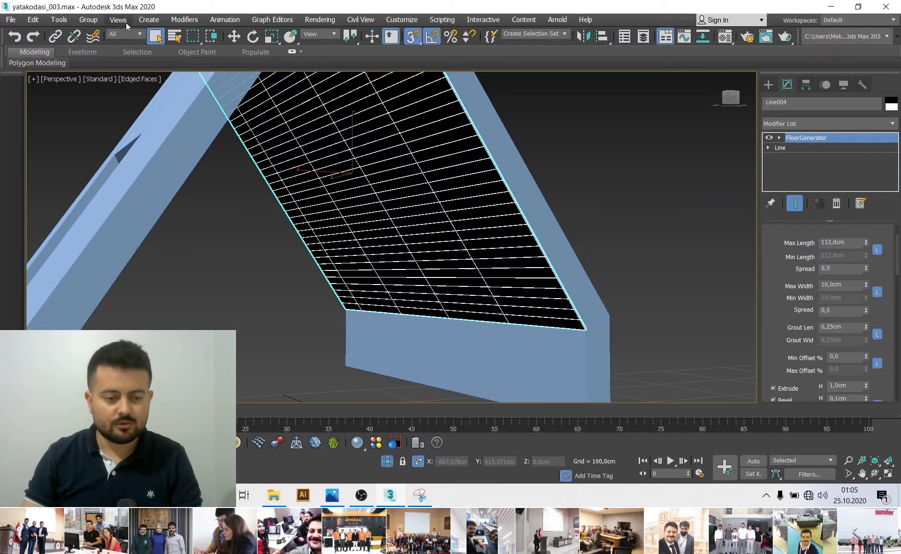
click(9, 19)
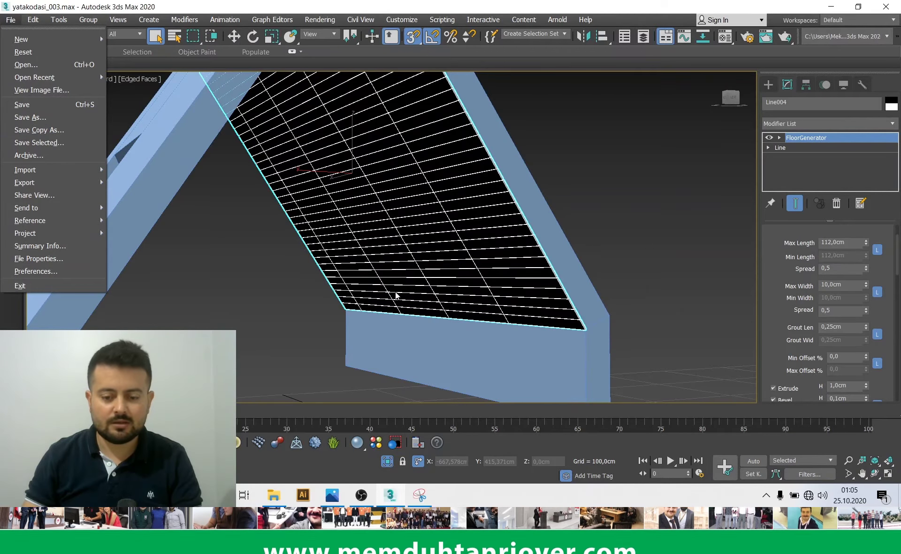
click(634, 206)
click(554, 193)
scroll(539, 199, up, 4)
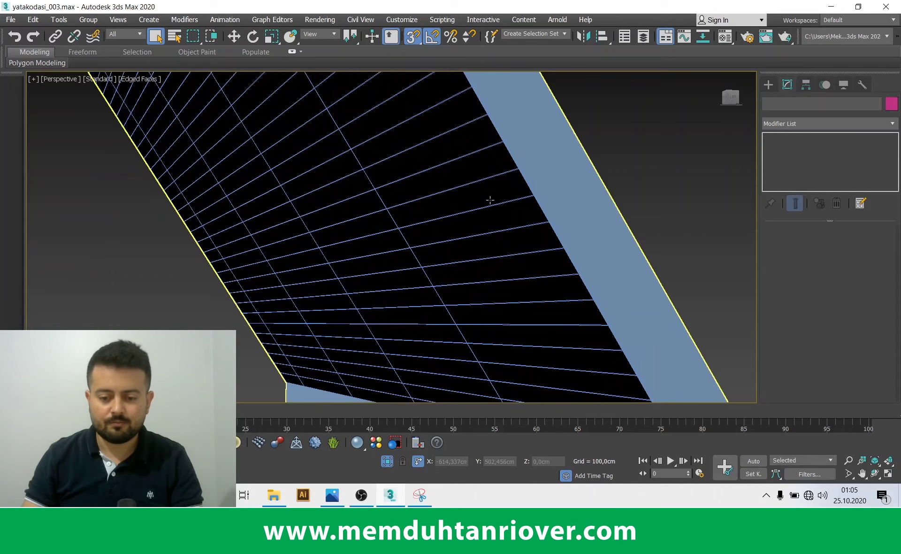
scroll(504, 211, down, 2)
scroll(459, 193, down, 2)
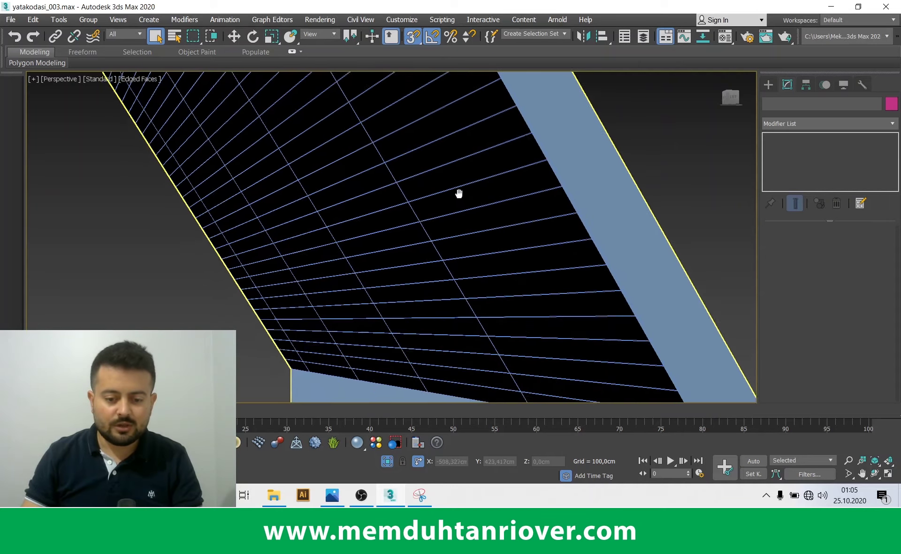
scroll(459, 194, down, 3)
In a maximized side view, compare the plank fill's thickness against the sloped wall beam
key(alt+w)
click(259, 311)
key(alt+w)
scroll(294, 286, up, 2)
scroll(342, 246, up, 2)
click(339, 246)
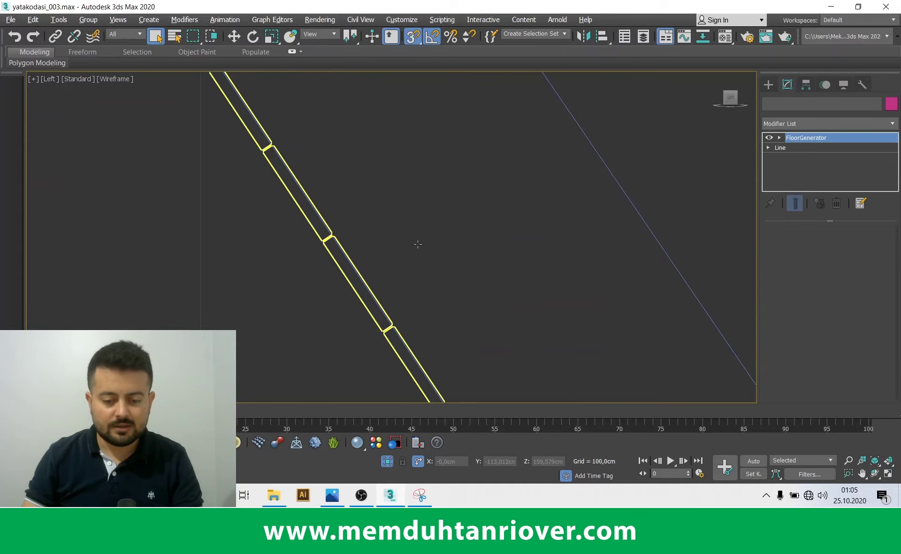
scroll(286, 247, down, 2)
click(356, 243)
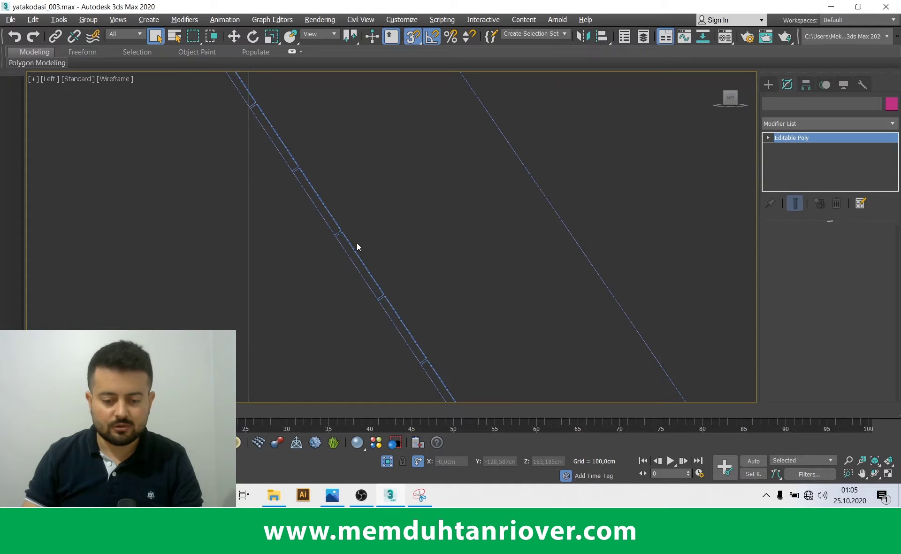
scroll(337, 230, up, 2)
scroll(359, 242, up, 2)
scroll(359, 241, down, 3)
scroll(384, 258, down, 2)
key(alt+w)
key(alt+w)
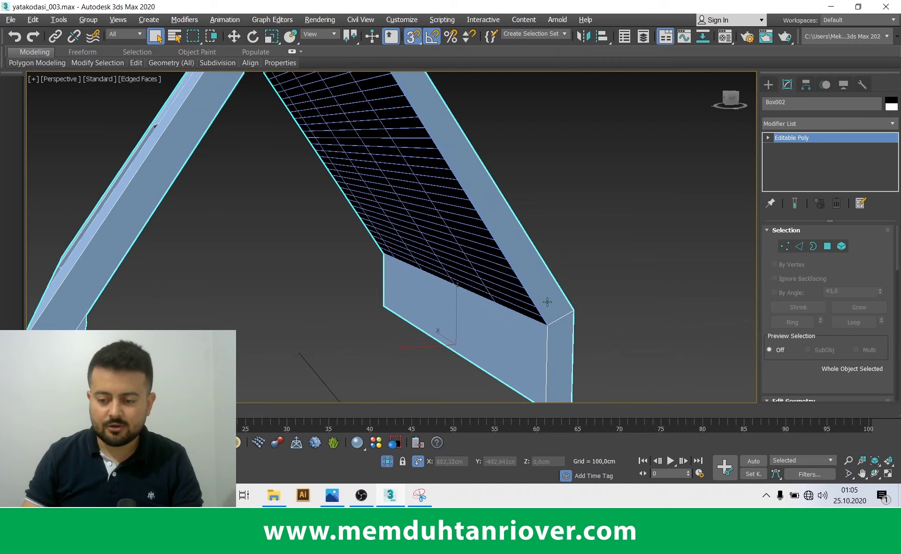
Rotate the FloorGenerator Center sub-object to reorient the plank pattern on the gable
click(468, 230)
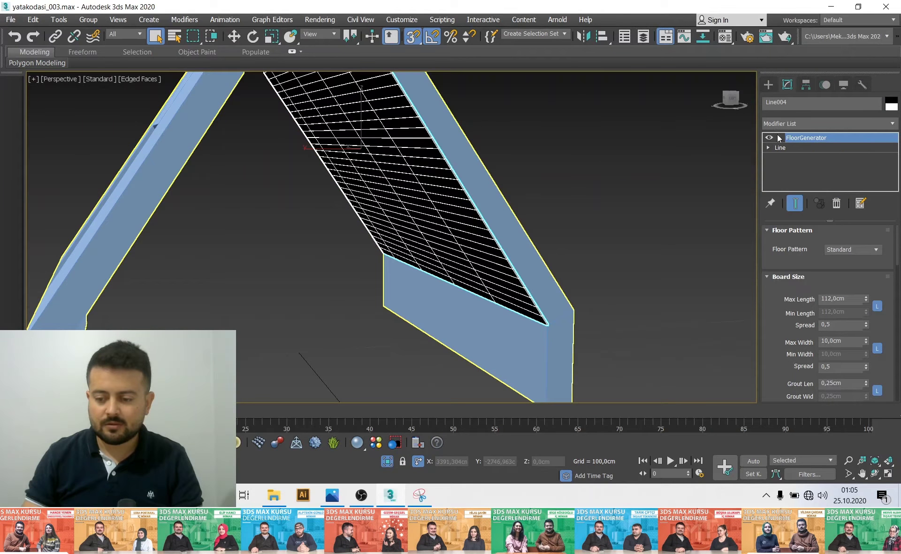
click(794, 148)
key(e)
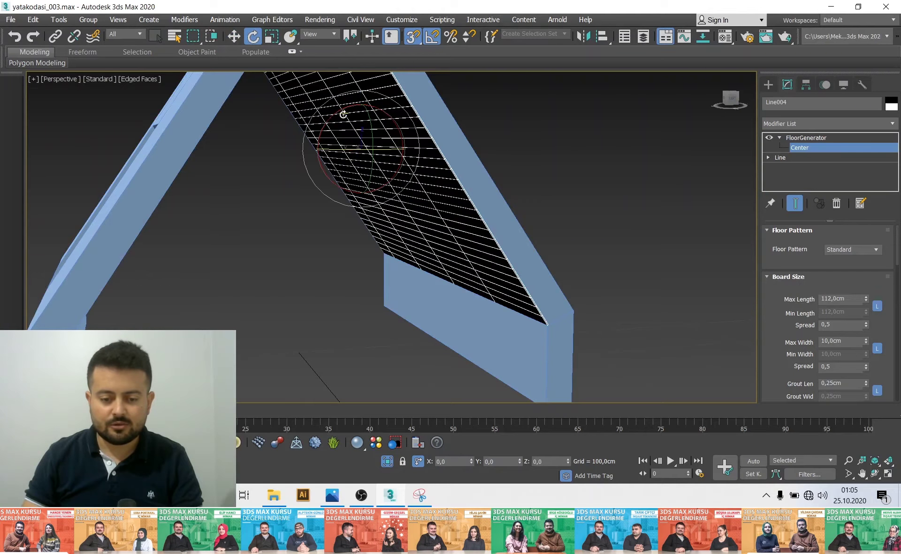
alt+middle_drag(344, 115, 337, 167)
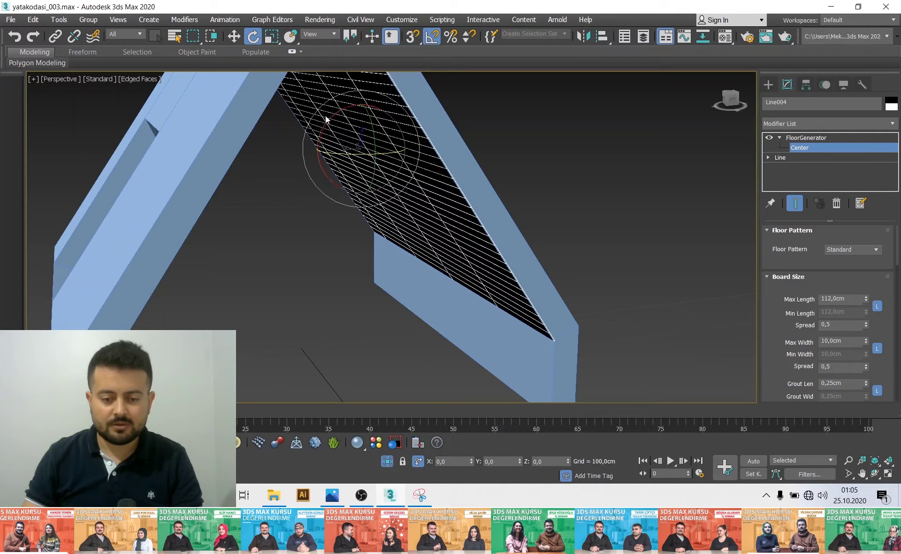
drag(328, 123, 322, 227)
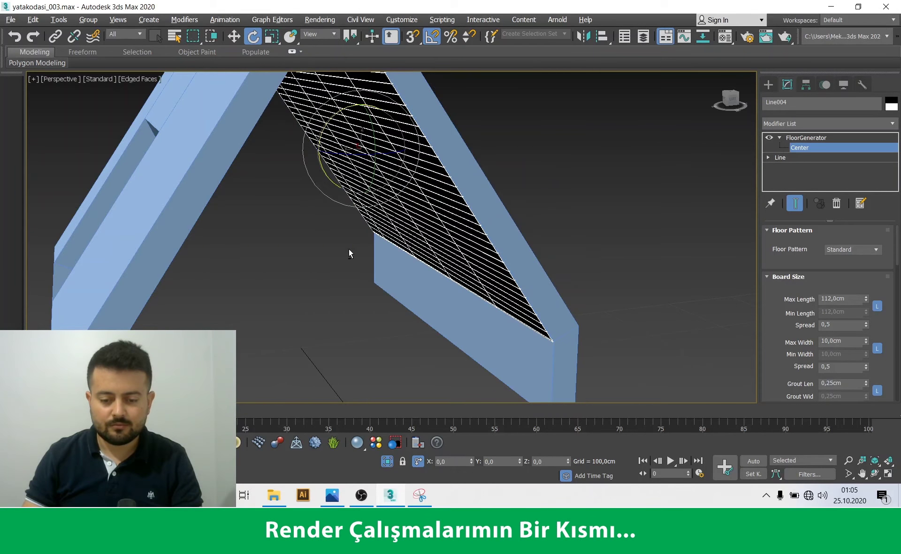
alt+middle_drag(336, 241, 356, 235)
scroll(559, 201, up, 3)
scroll(589, 200, up, 2)
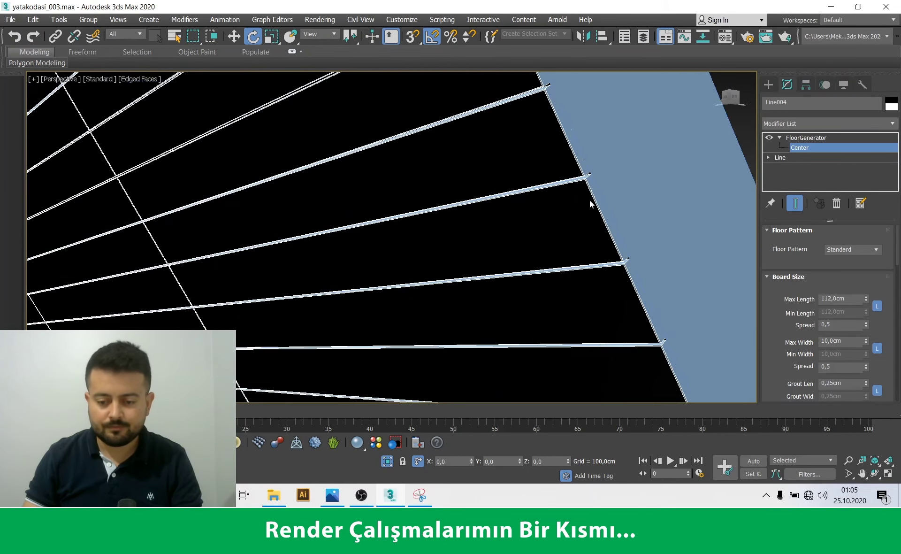
scroll(587, 191, up, 2)
scroll(587, 165, down, 3)
scroll(548, 167, down, 3)
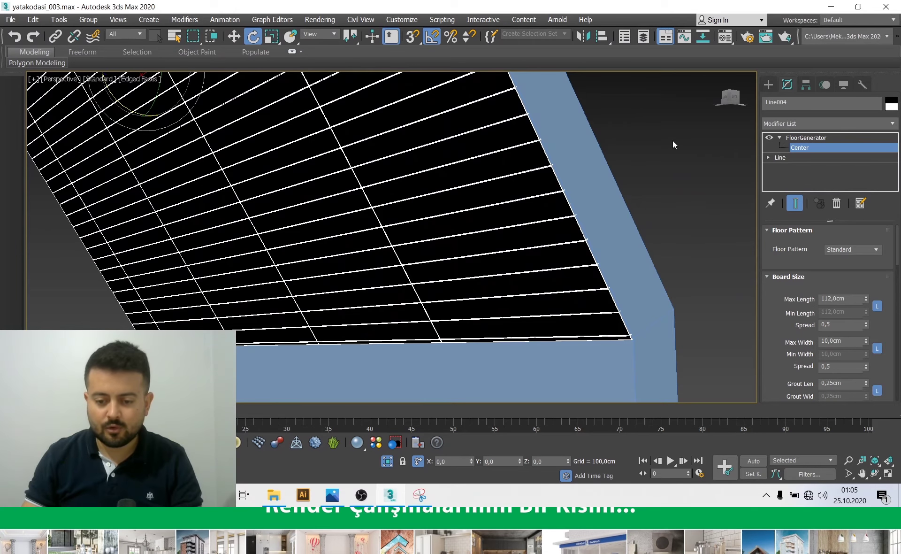
scroll(571, 164, down, 3)
scroll(583, 151, down, 3)
middle_drag(584, 151, 541, 144)
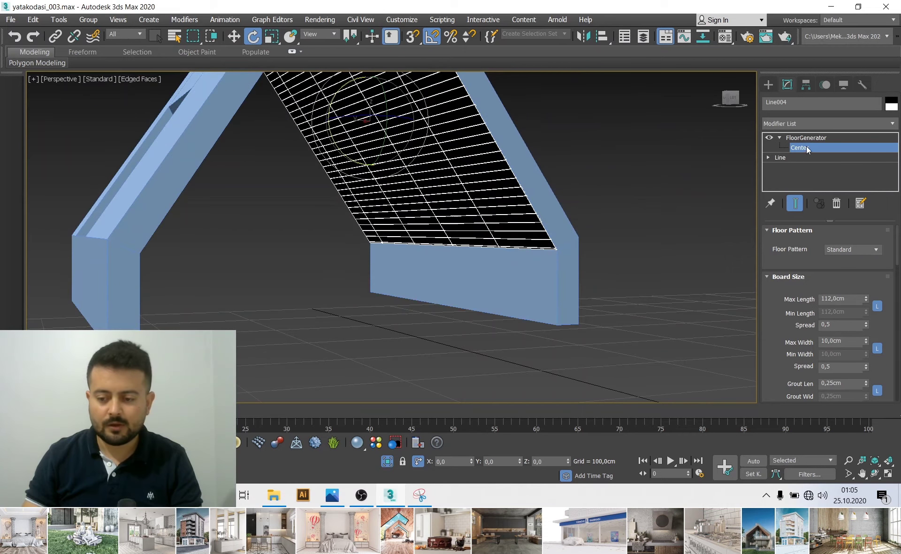
click(798, 137)
click(584, 157)
Recheck the plank fill beside the sloped wall beam in the side view
key(alt+w)
click(259, 284)
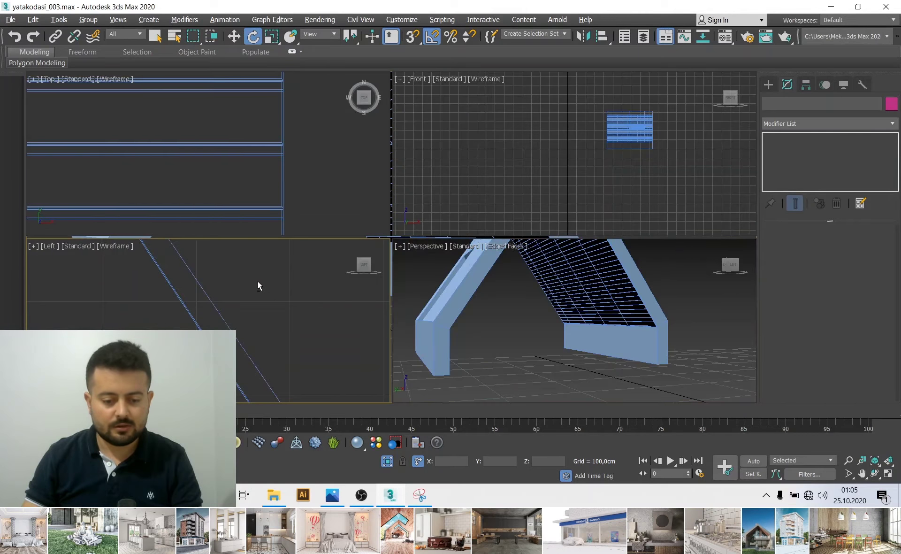
key(alt+w)
scroll(374, 215, up, 3)
click(341, 229)
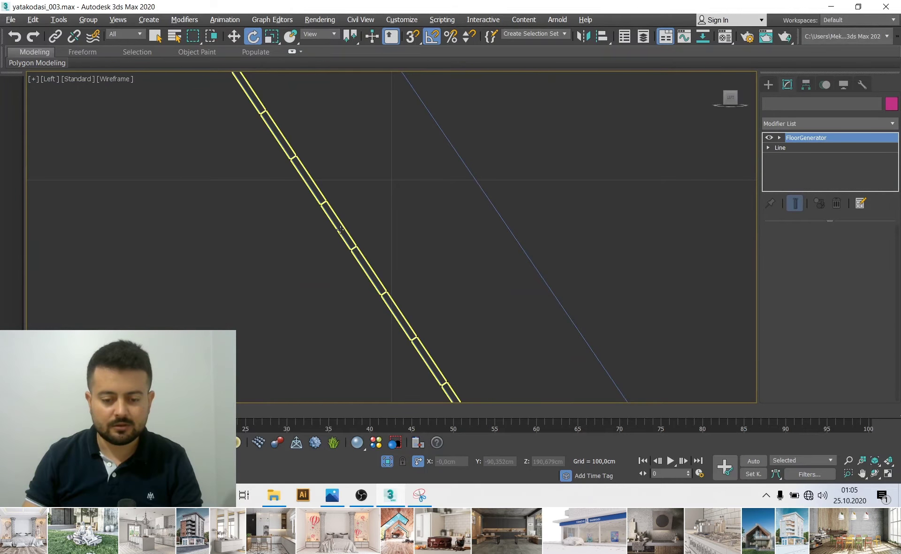
scroll(379, 223, up, 2)
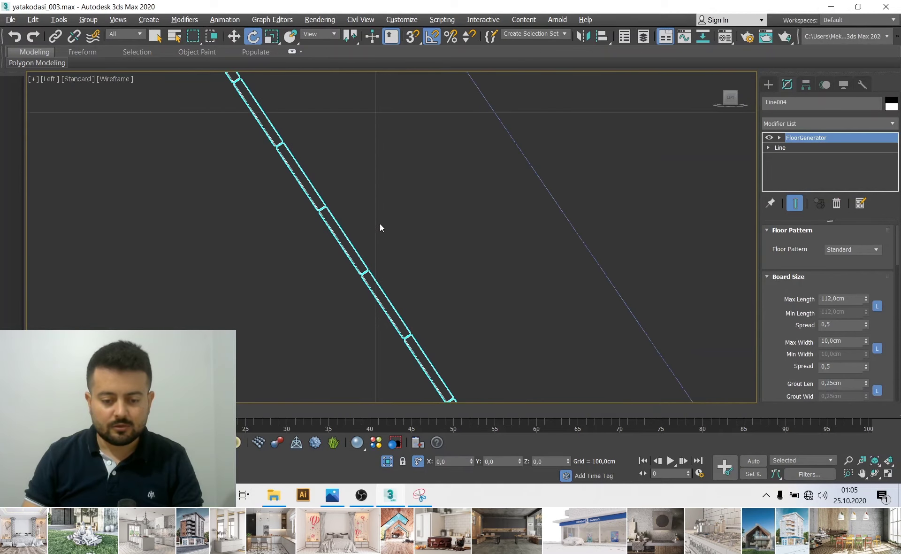
drag(514, 177, 414, 223)
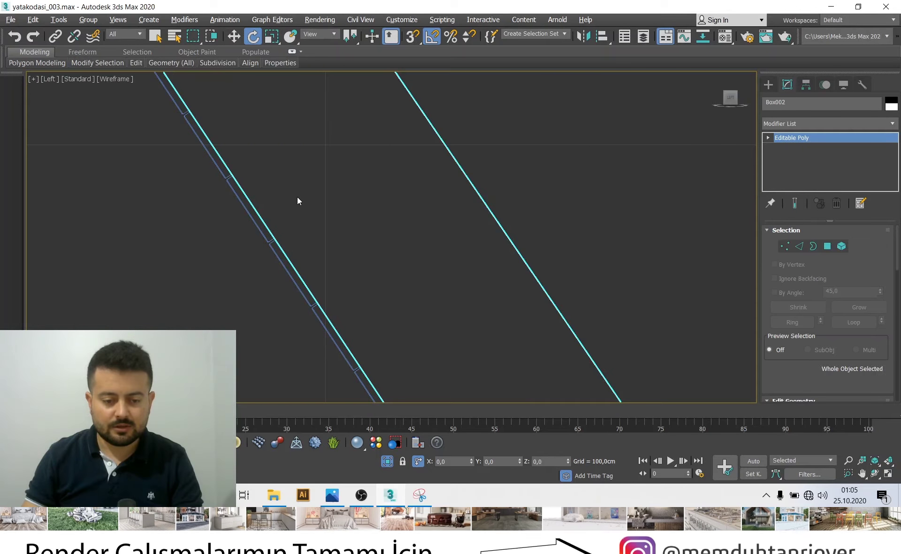
key(alt+w)
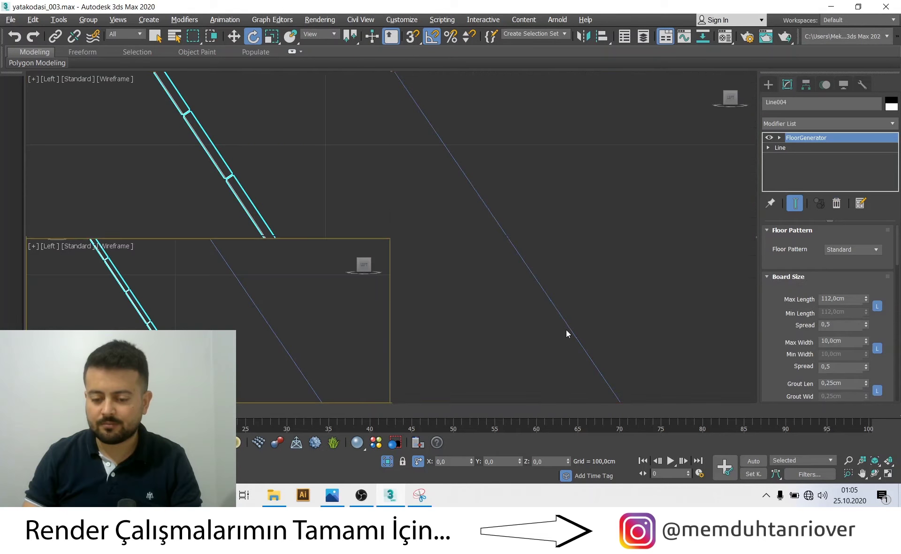
Give Line004's boards a tan-orange object colour and frame the whole roof
click(567, 329)
key(alt+w)
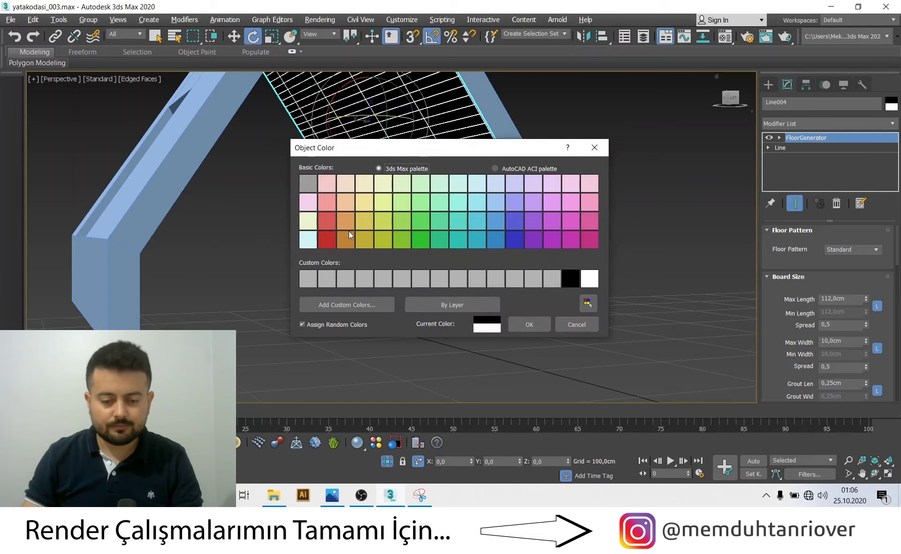
click(529, 324)
mouse_move(529, 324)
alt+middle_down()
mouse_move(261, 282)
mouse_move(357, 285)
mouse_move(371, 269)
mouse_move(269, 252)
mouse_move(328, 225)
mouse_move(349, 244)
mouse_move(346, 256)
alt+middle_up()
key(z)
scroll(347, 256, down, 5)
scroll(345, 267, up, 3)
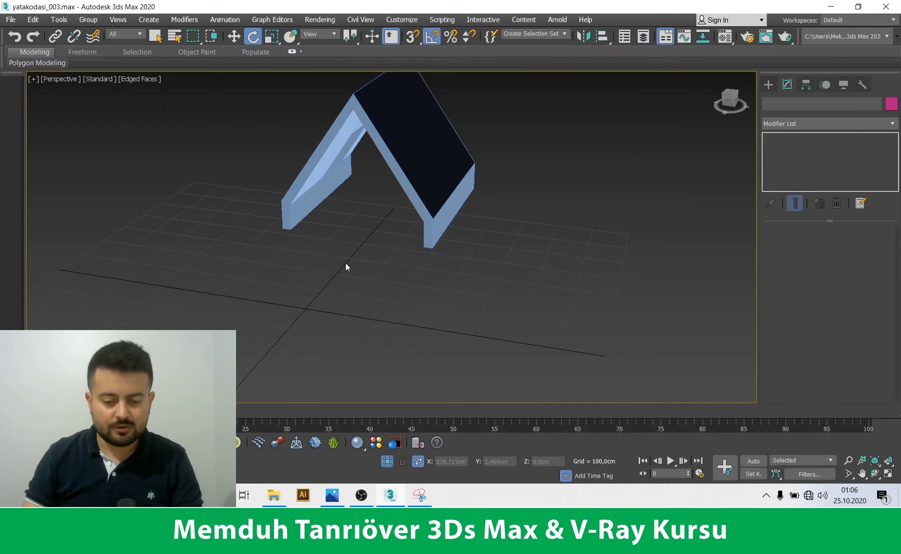
Select the A-frame gable shell Box002 and bring up the spline shapes
mouse_move(342, 282)
alt+middle_down()
mouse_move(339, 267)
mouse_move(336, 276)
alt+middle_up()
scroll(336, 275, up, 5)
click(340, 203)
mouse_move(324, 232)
alt+middle_down()
mouse_move(335, 291)
mouse_move(320, 288)
alt+middle_up()
click(769, 84)
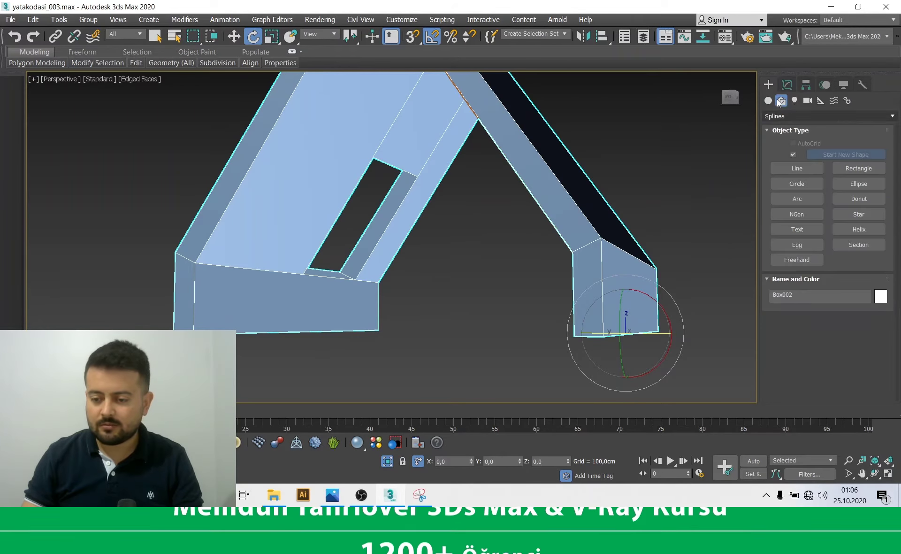
Frame the A-frame, start a Line, and turn on 3D snapping to corners
middle_drag(476, 206, 466, 253)
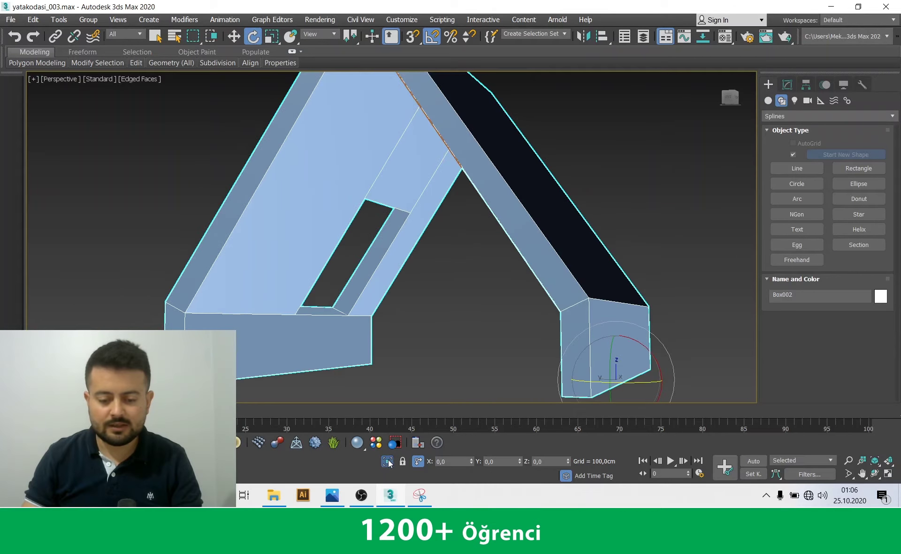
click(389, 463)
middle_drag(392, 375, 368, 351)
click(793, 169)
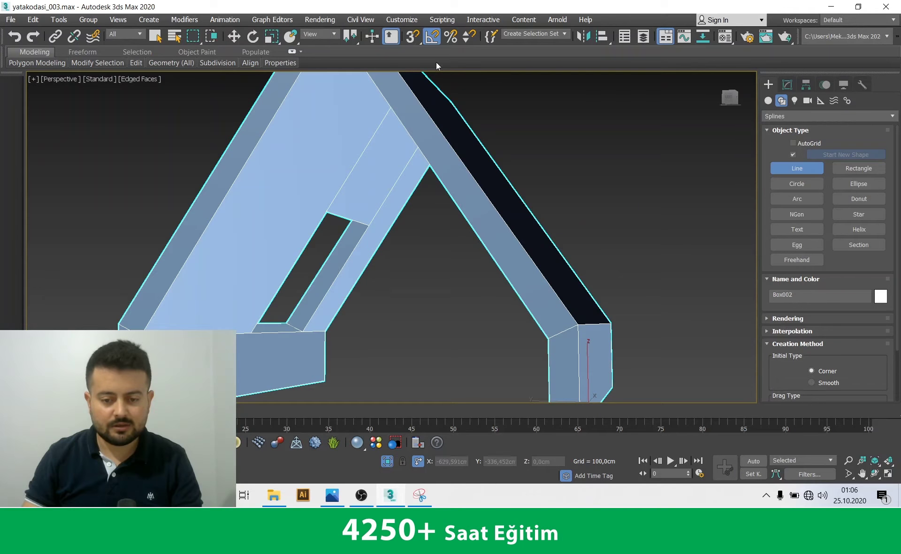
key(ctrl+d)
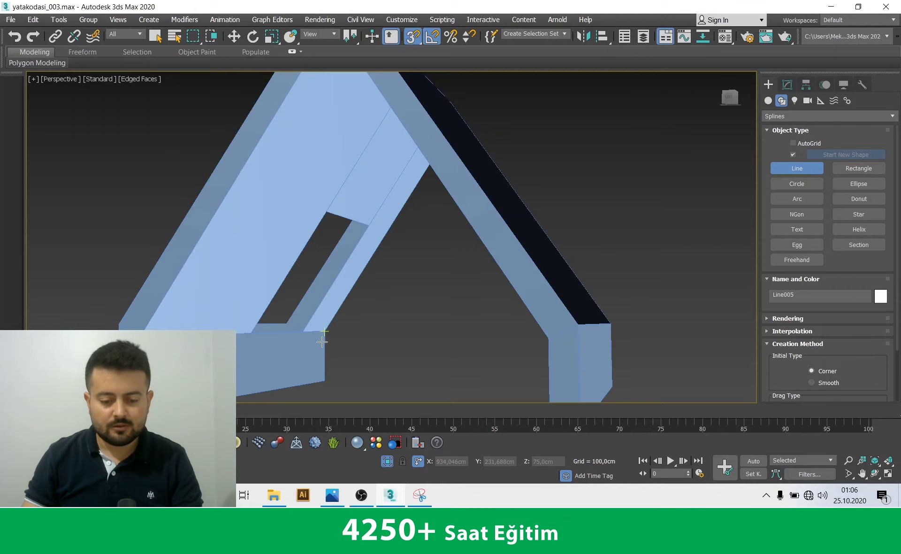
Trace and close a first outline on the gable face, then discard it
scroll(333, 338, up, 2)
scroll(352, 316, down, 5)
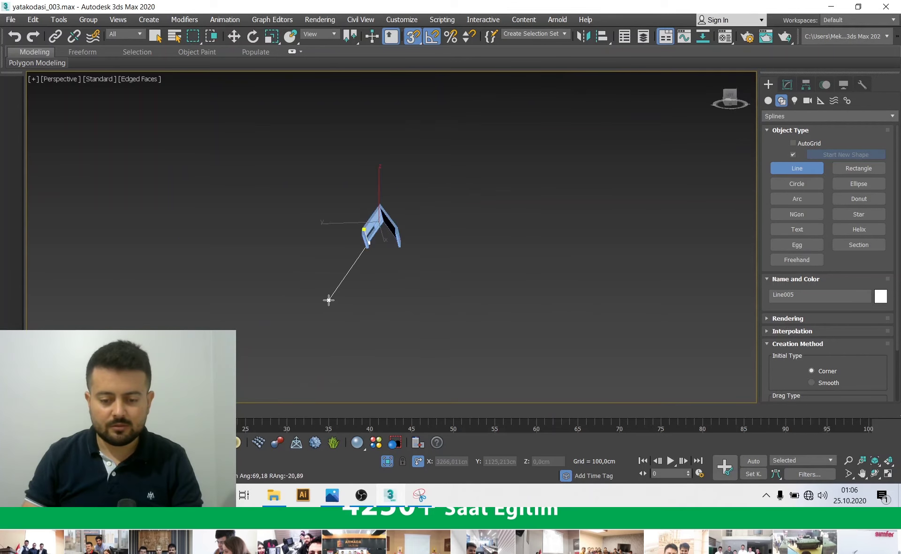
scroll(328, 300, down, 3)
scroll(342, 271, up, 2)
scroll(348, 249, up, 3)
scroll(361, 219, up, 2)
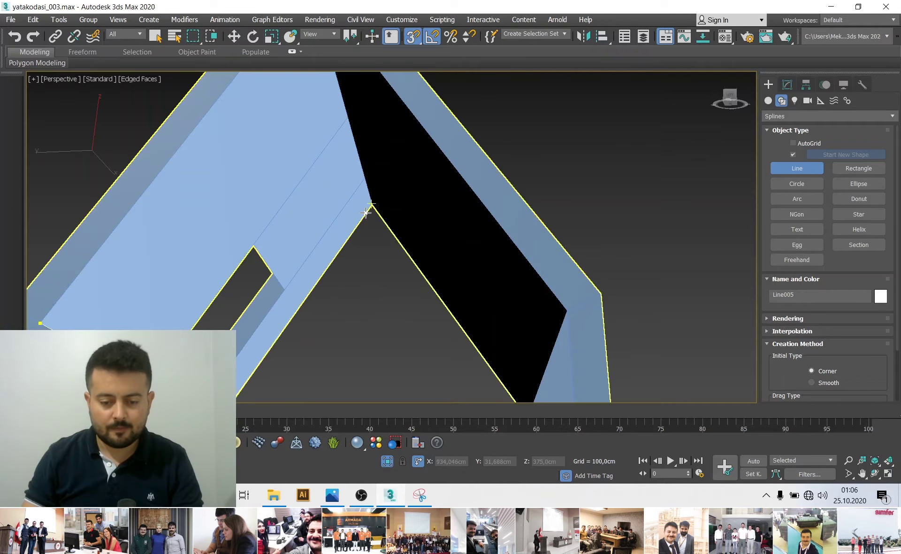
scroll(350, 235, down, 1)
scroll(338, 197, down, 2)
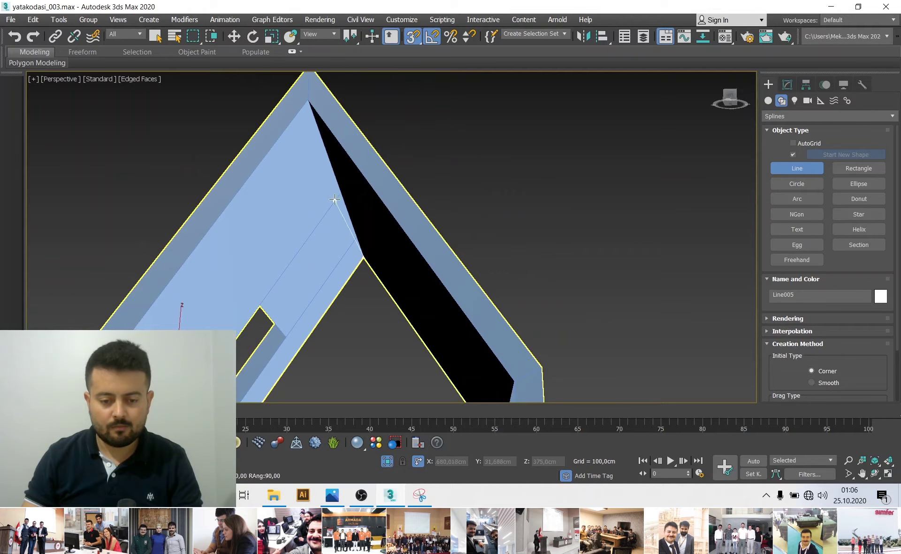
scroll(282, 139, down, 2)
click(155, 303)
click(422, 287)
key(e)
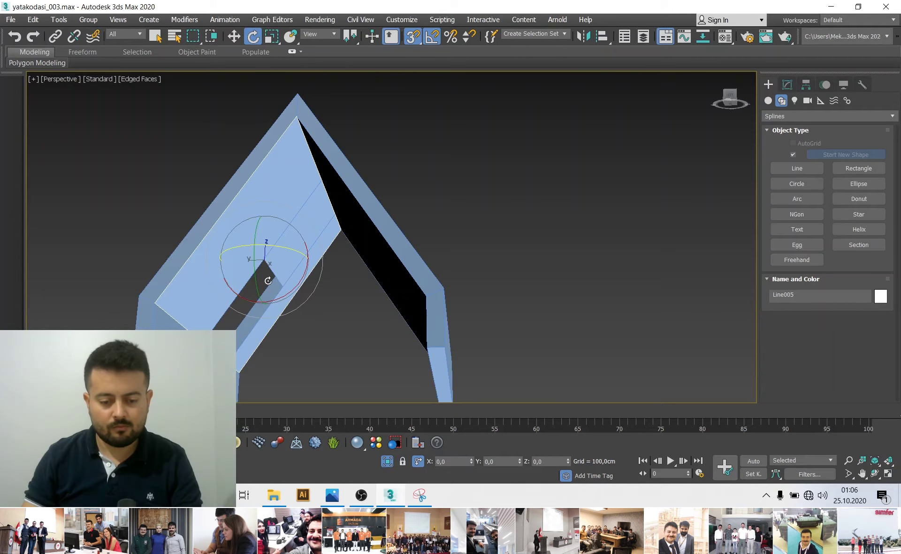
alt+middle_drag(247, 291, 281, 282)
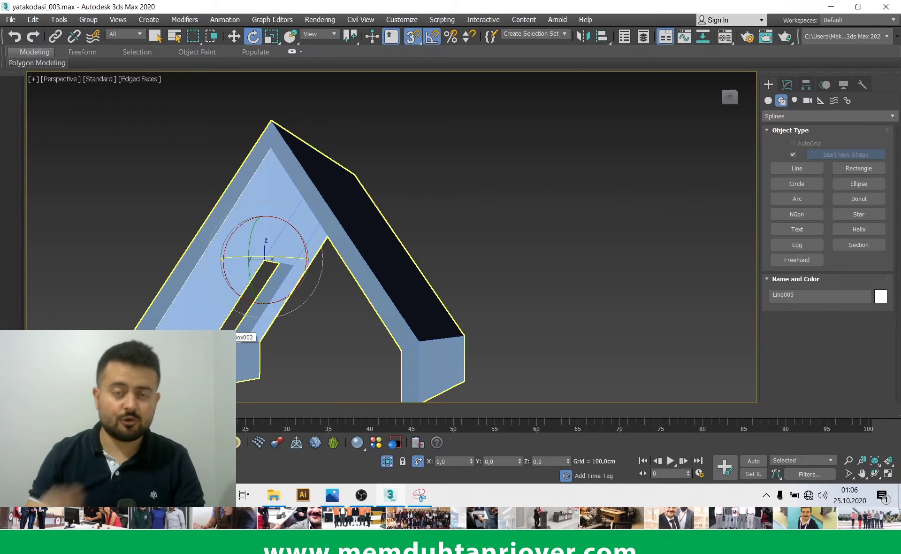
key(ctrl+d)
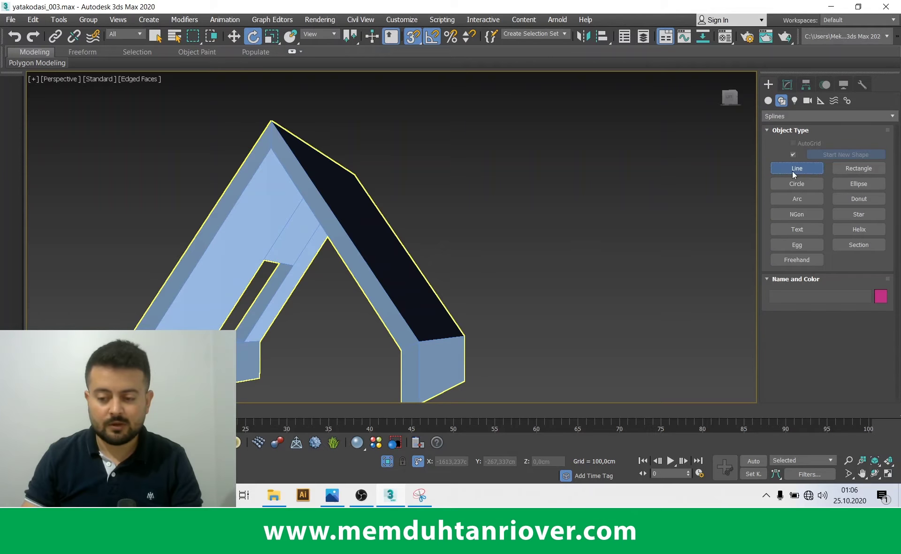
Trace closed spline Line005 along the gable's inner face around the window opening
click(792, 170)
click(147, 331)
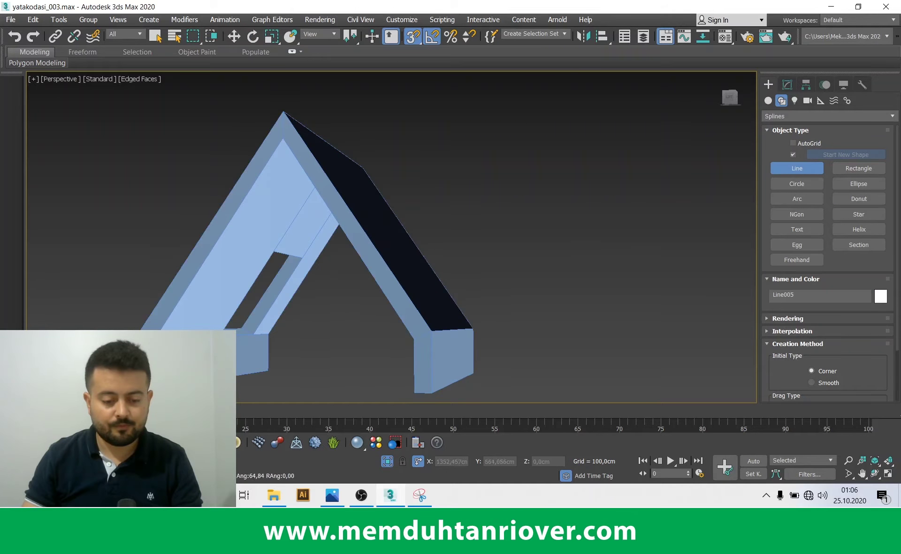
scroll(211, 342, up, 5)
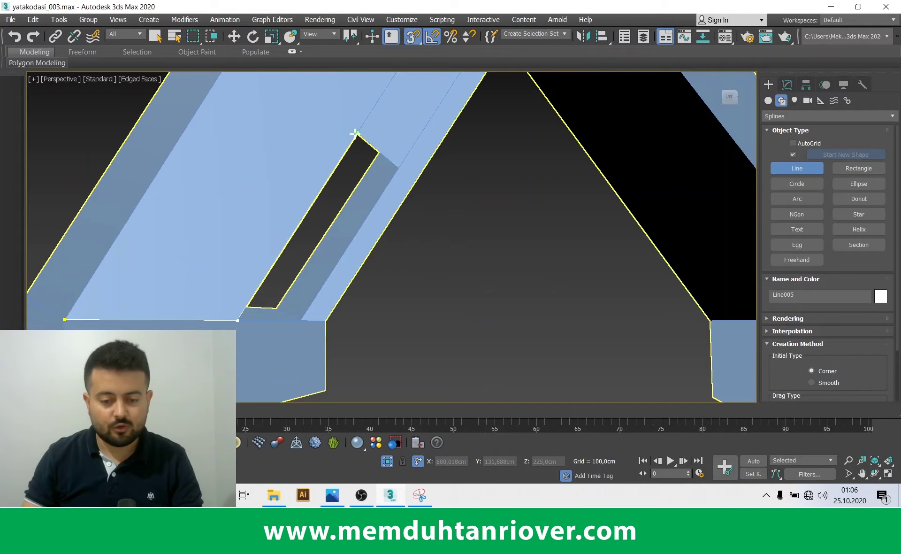
click(399, 167)
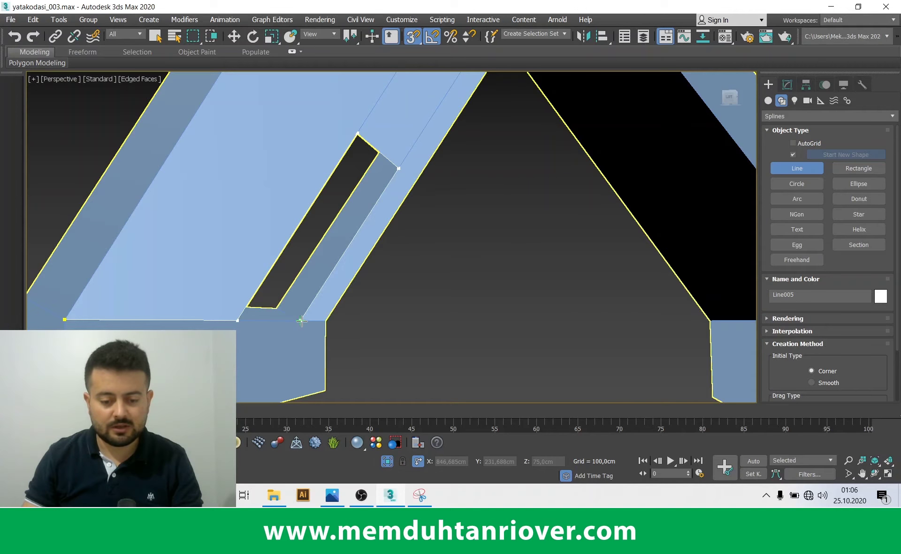
click(330, 321)
scroll(330, 320, down, 7)
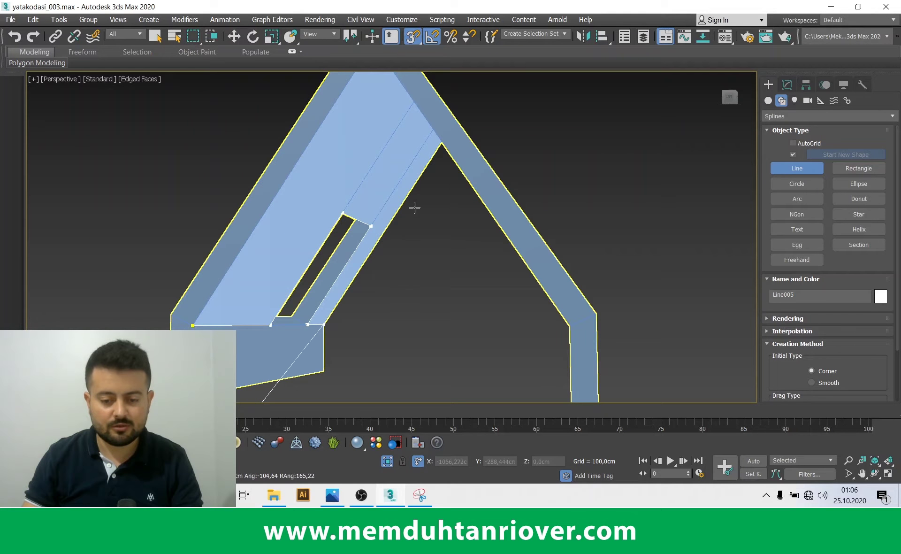
scroll(387, 246, up, 4)
scroll(382, 257, down, 4)
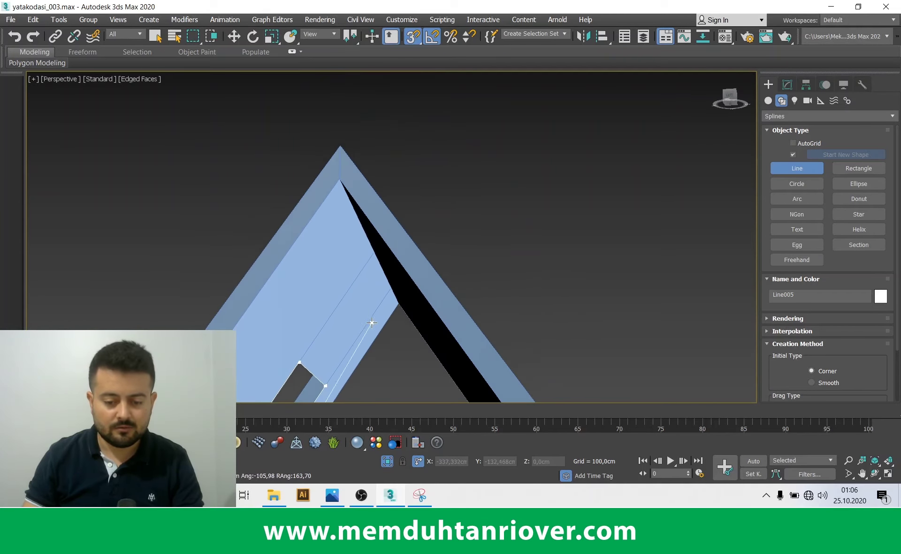
scroll(389, 300, up, 3)
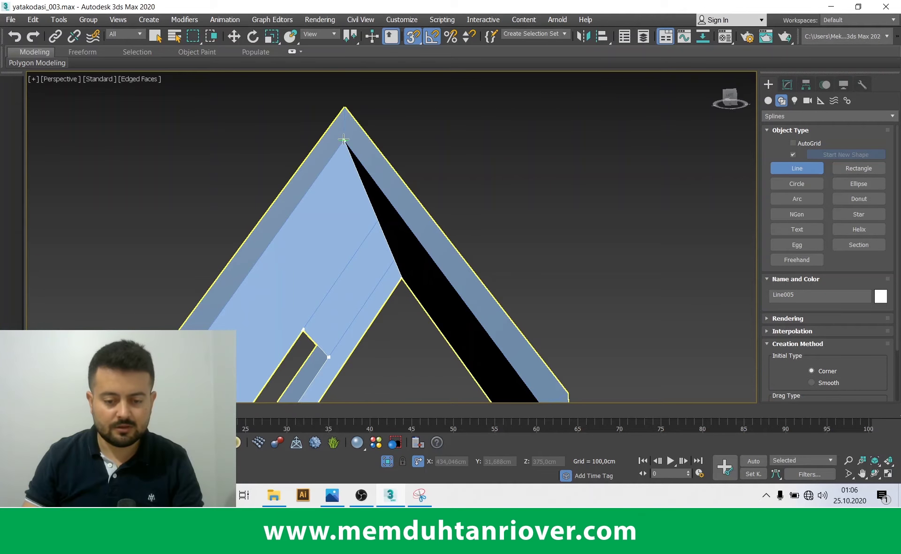
scroll(331, 167, down, 5)
alt+middle_drag(331, 168, 357, 141)
scroll(260, 247, up, 6)
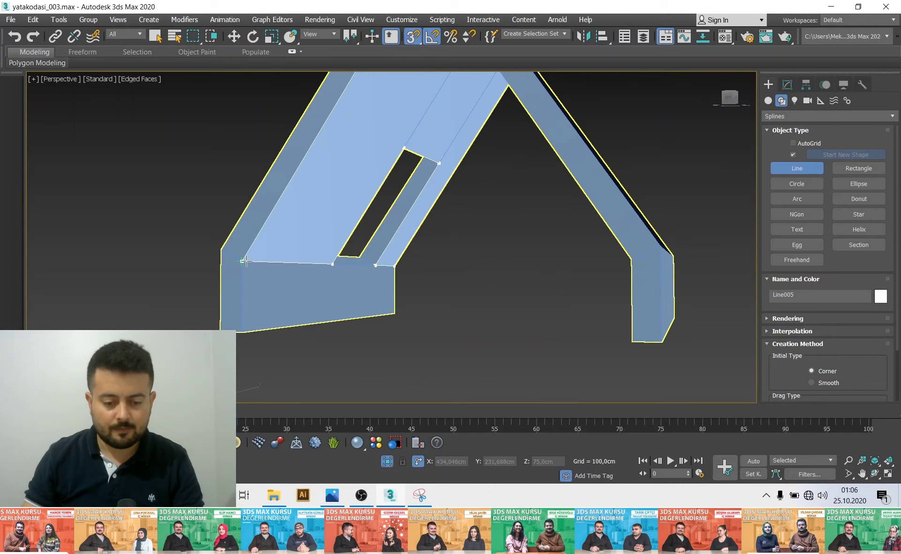
click(261, 246)
click(428, 285)
key(e)
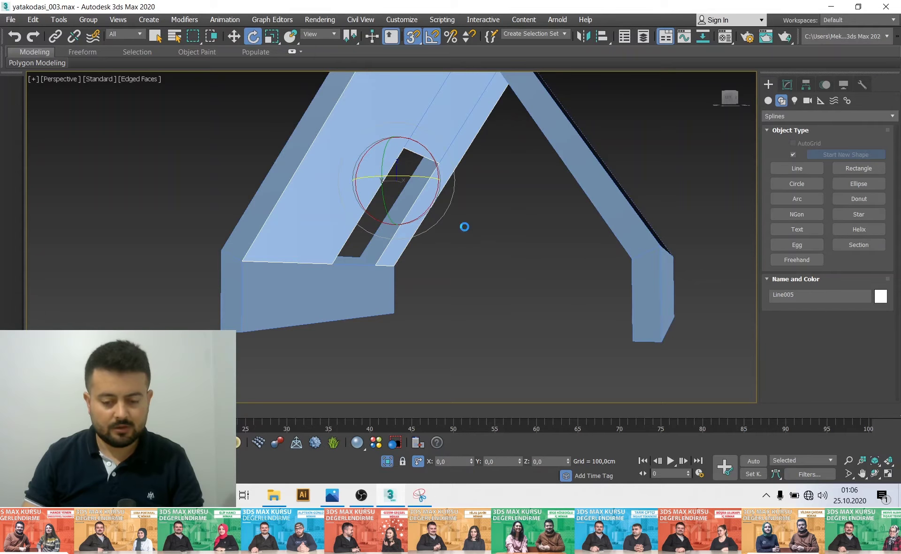
click(788, 85)
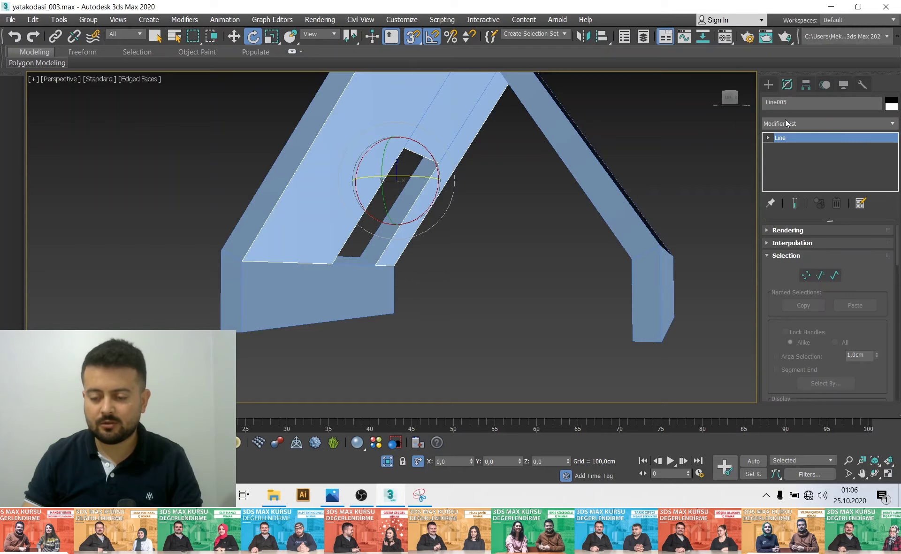
Apply FloorGenerator to Line005, filling it with 112 cm by 10 cm planks around the window
click(817, 123)
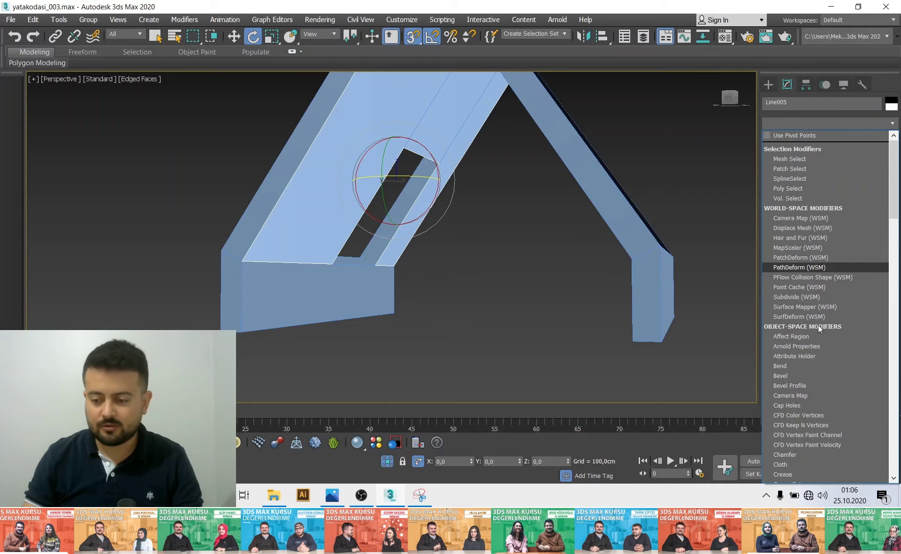
key(f)
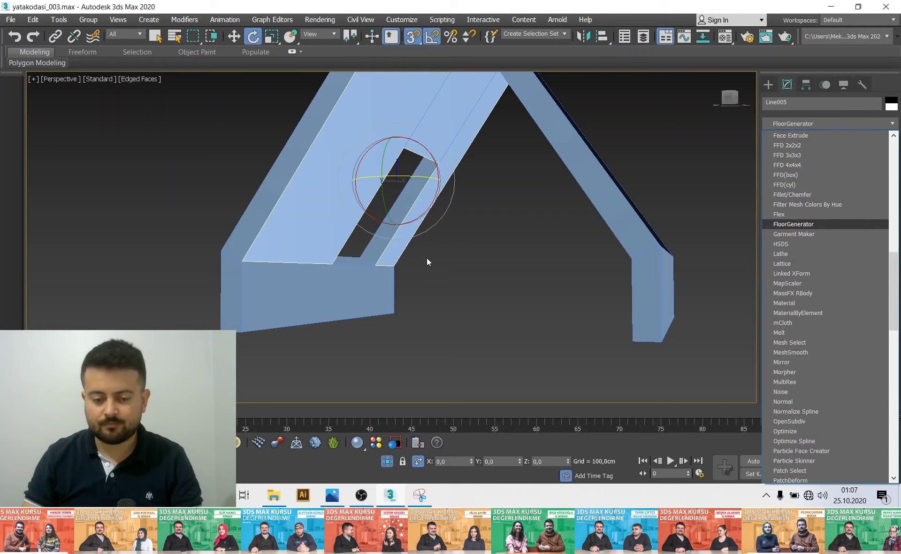
key(Return)
scroll(328, 256, up, 2)
scroll(245, 260, up, 3)
scroll(245, 260, up, 2)
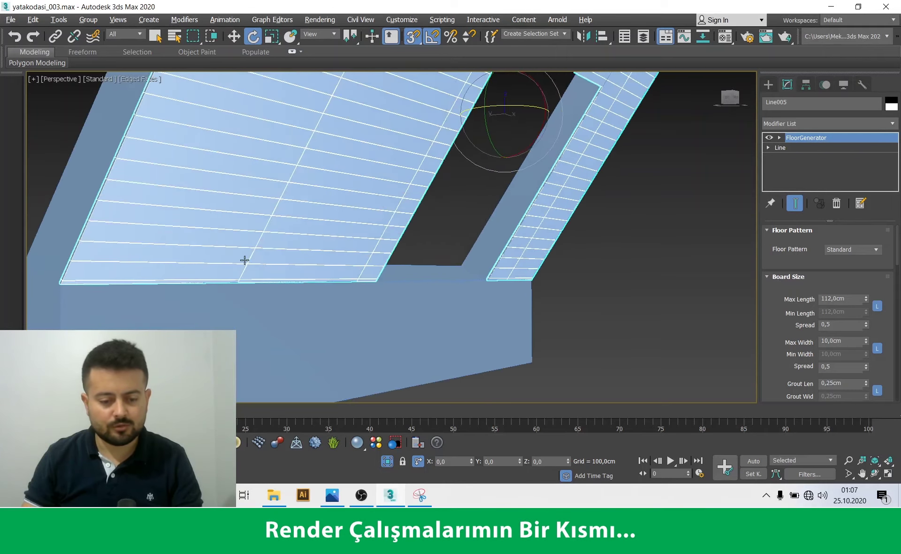
scroll(245, 260, up, 2)
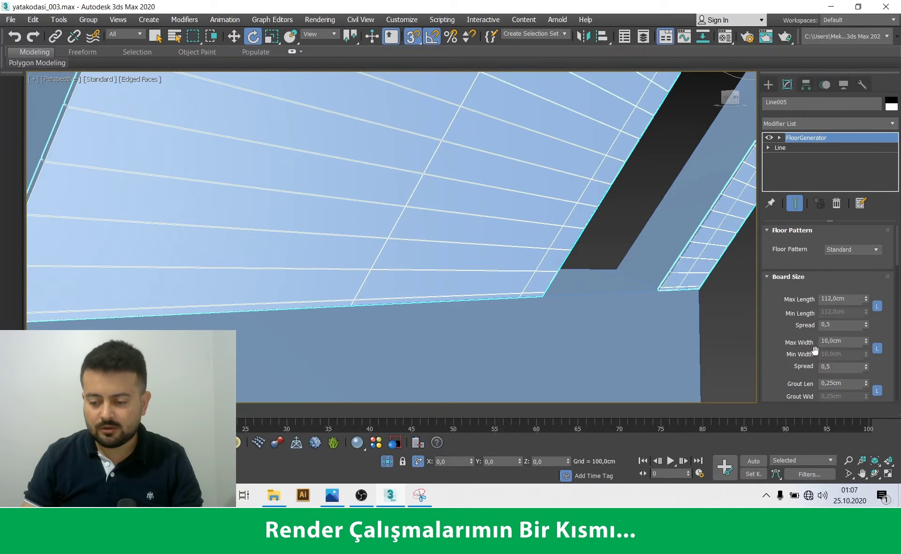
scroll(402, 280, down, 2)
scroll(348, 256, down, 2)
mouse_move(347, 256)
alt+middle_down()
mouse_move(432, 262)
mouse_move(421, 255)
mouse_move(483, 231)
alt+middle_up()
scroll(410, 254, down, 3)
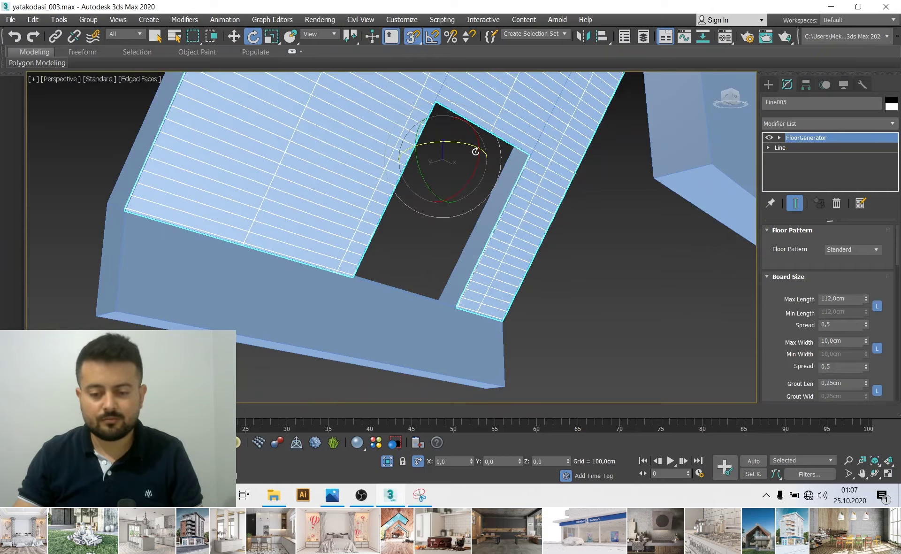
alt+middle_drag(476, 152, 483, 136)
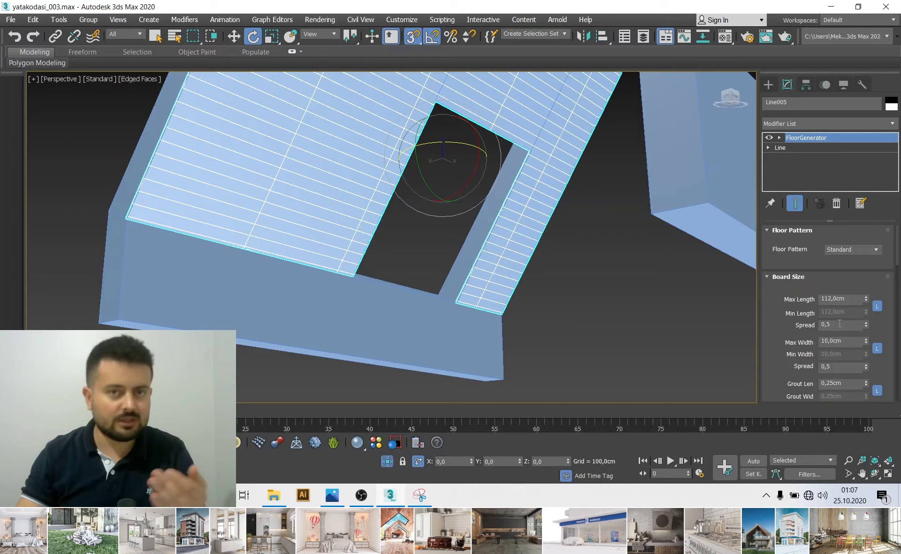
Open the A-frame attic bedroom reference render in Windows Photos
click(331, 489)
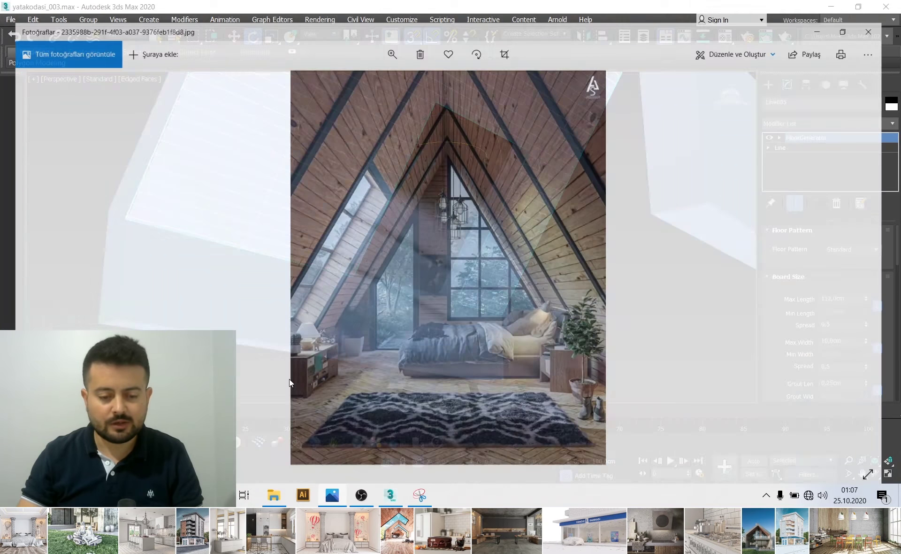
ctrl+scroll(386, 156, up, 2)
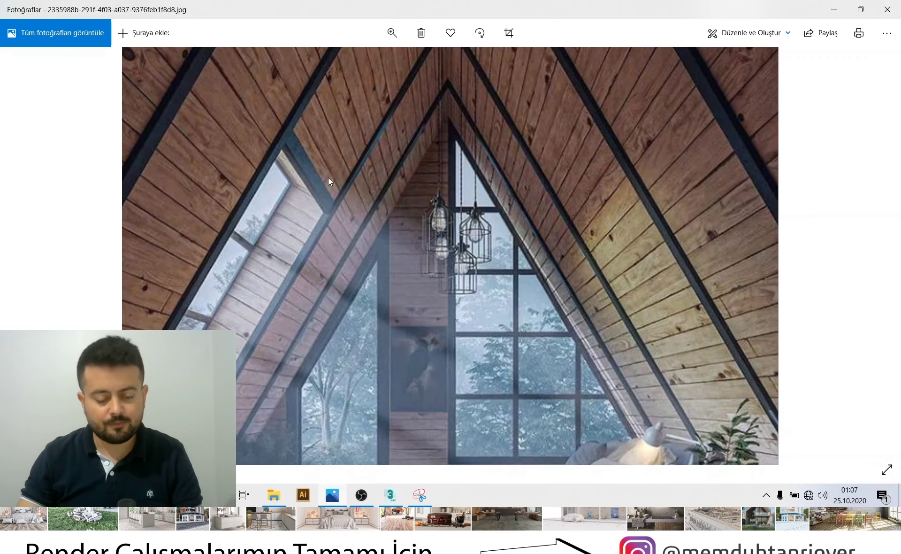
ctrl+scroll(350, 185, down, 2)
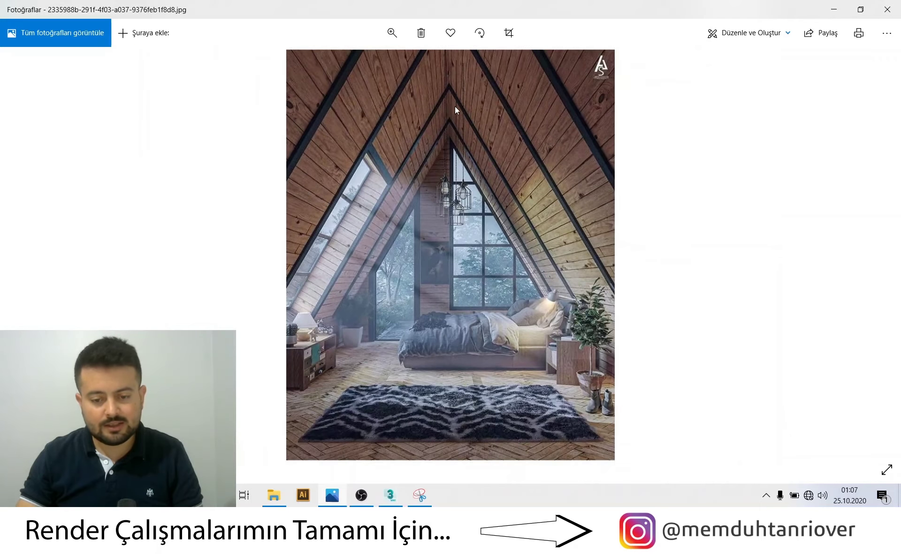
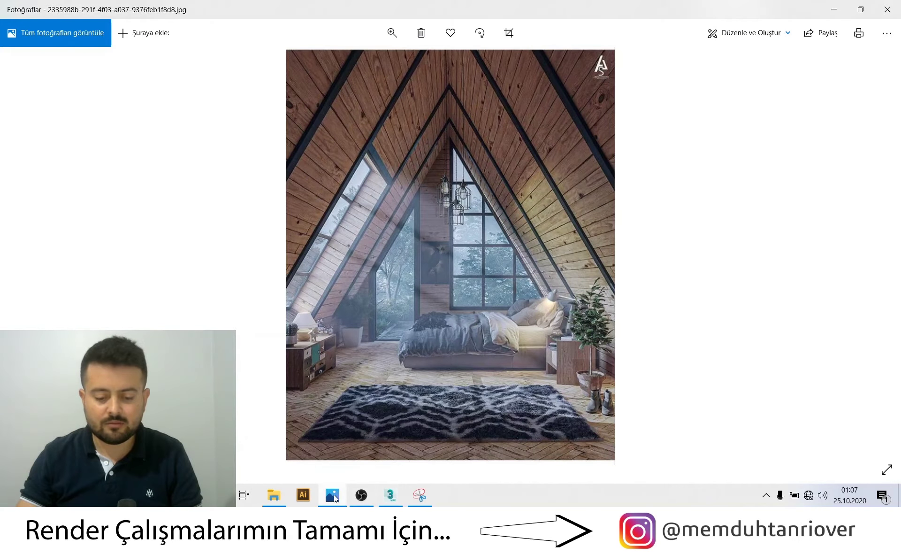
Switch from the Photos reference image back to the 3ds Max attic scene
click(391, 502)
scroll(539, 103, up, 3)
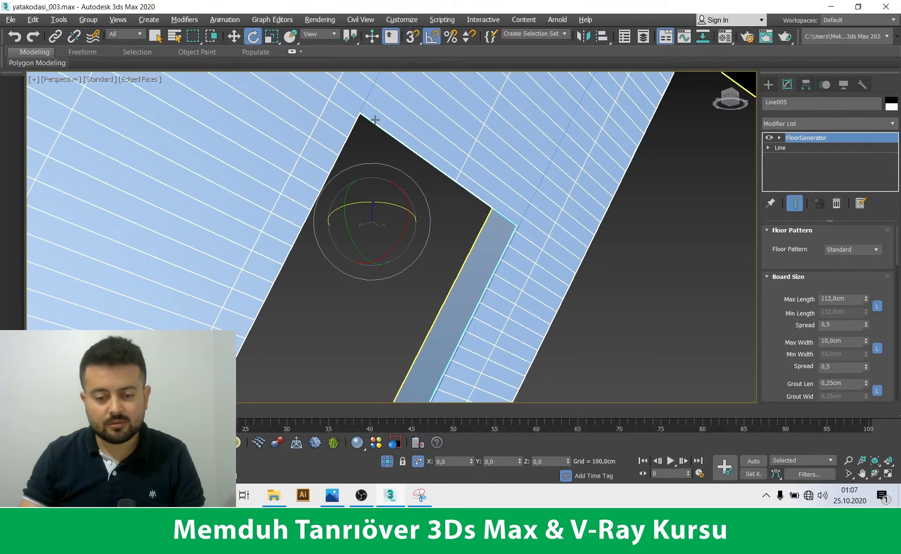
Give the left roof slope's FloorGenerator boards a 112 cm Max Length, then open Windows search
mouse_move(473, 252)
alt+middle_down()
mouse_move(479, 282)
mouse_move(511, 307)
mouse_move(548, 320)
alt+middle_up()
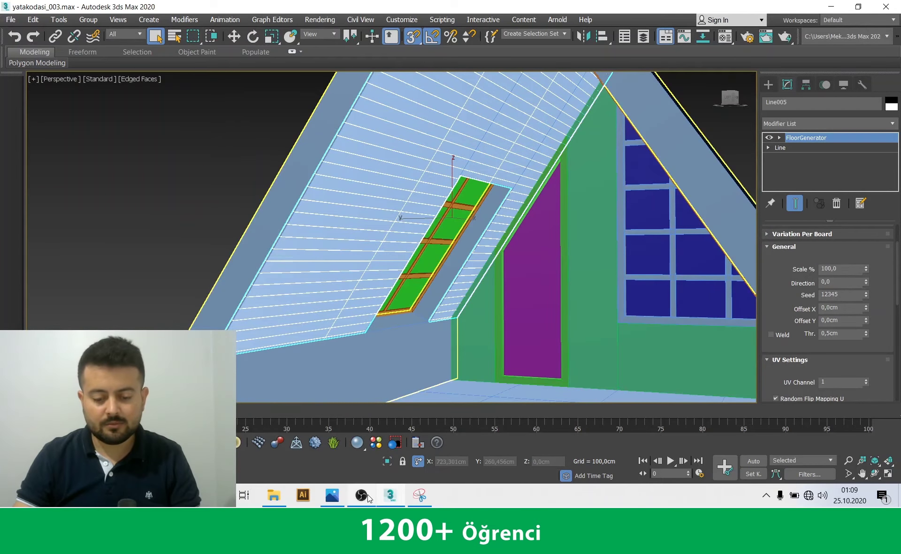
scroll(803, 257, up, 2)
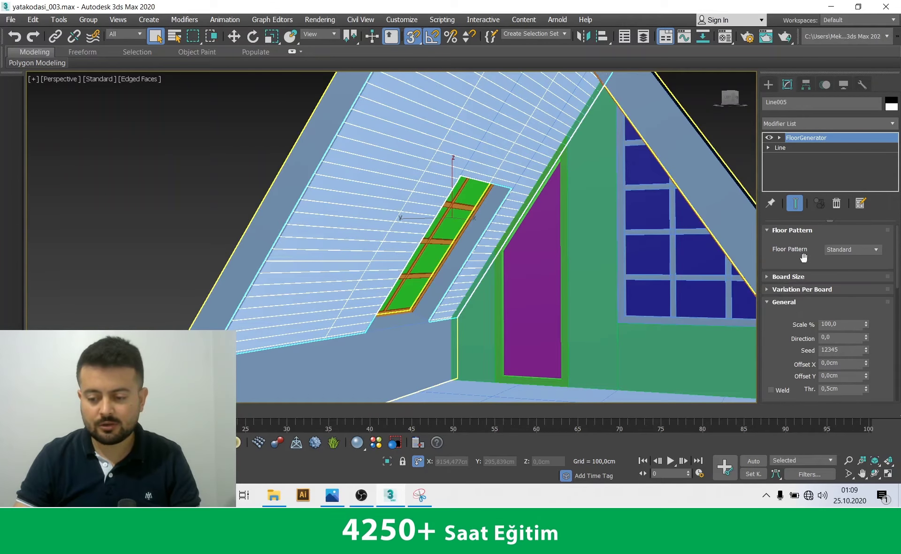
click(789, 276)
scroll(777, 249, down, 1)
click(850, 277)
text(112,0cm)
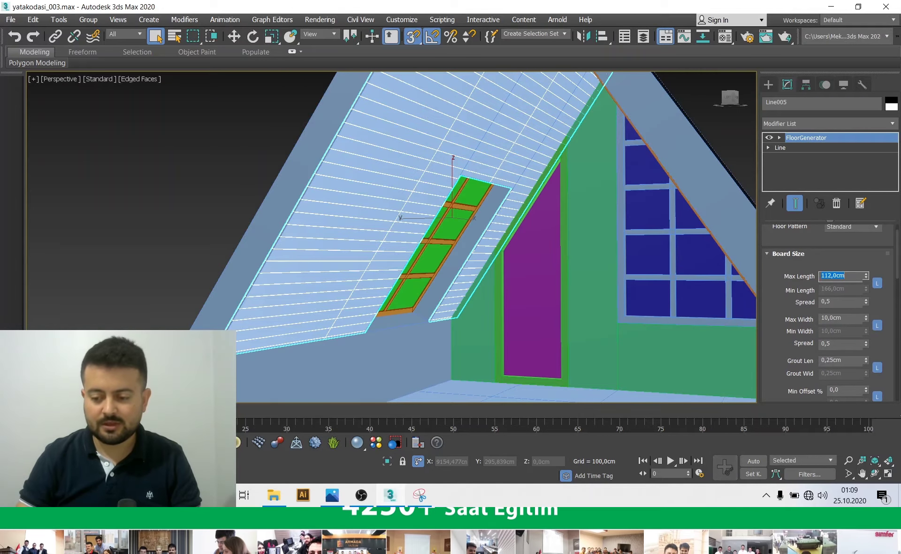
key(Return)
scroll(422, 223, up, 1)
scroll(423, 223, down, 1)
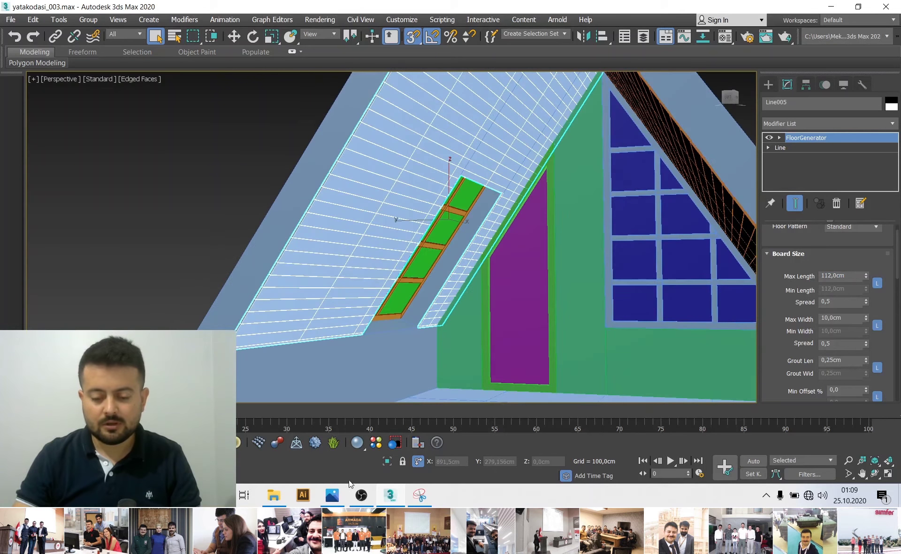
key(super)
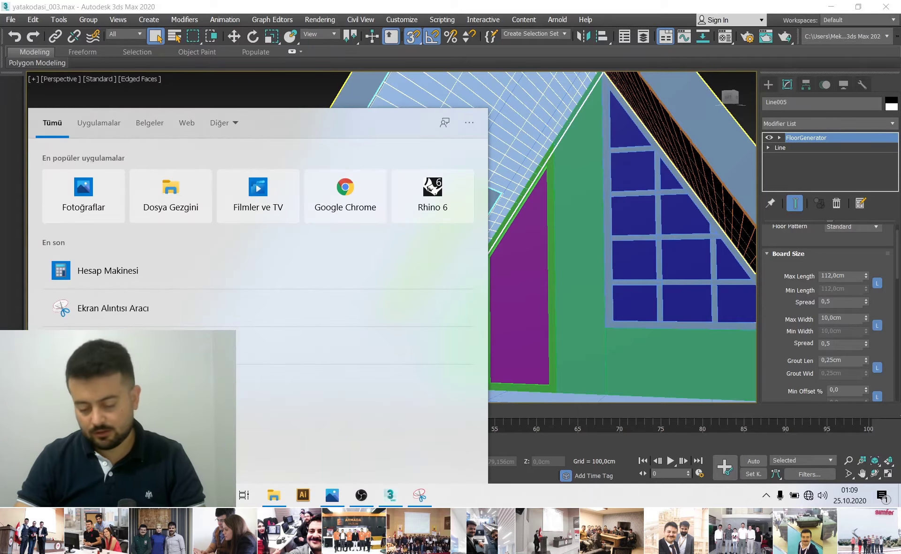
text(he)
key(Return)
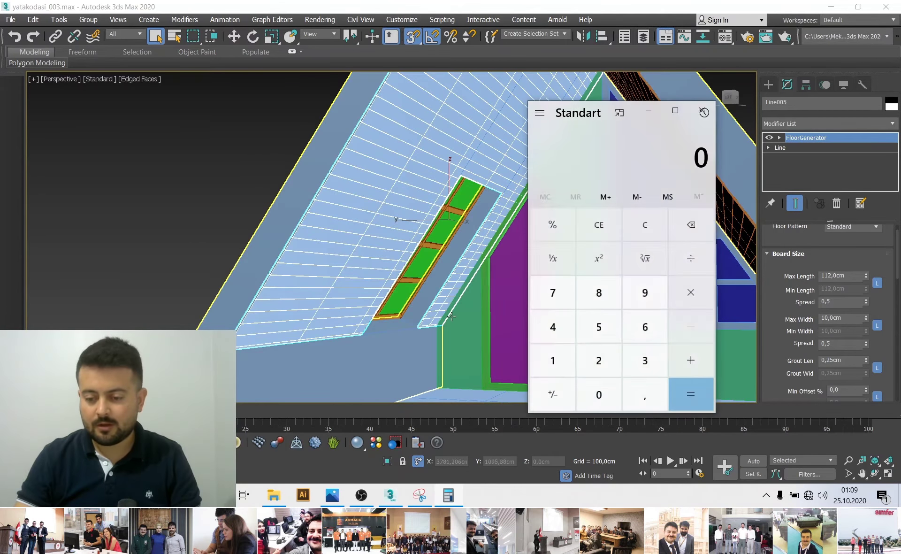
text(166/56)
key(Return)
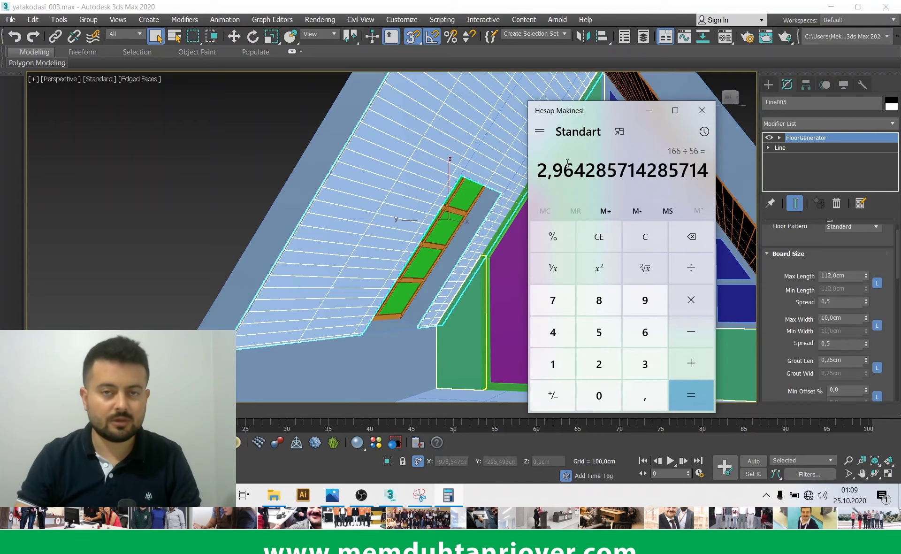
click(712, 116)
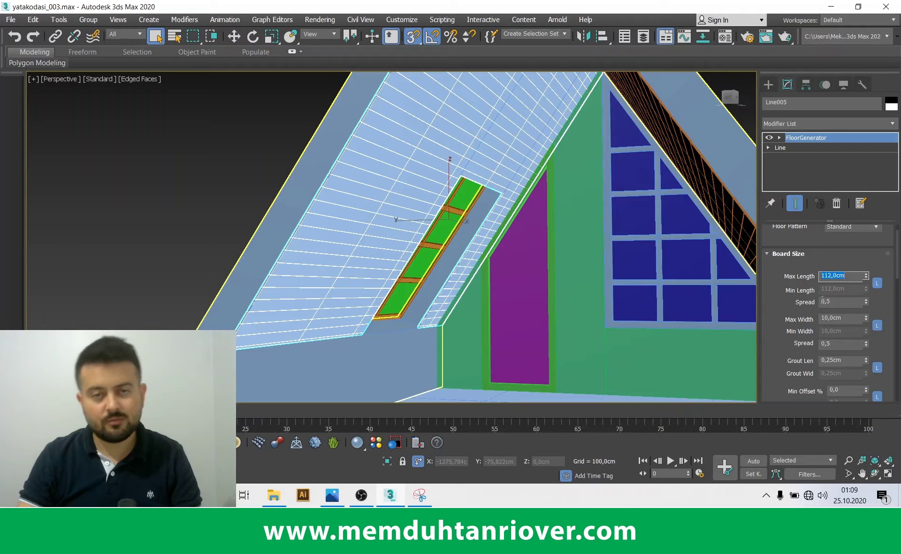
click(844, 275)
text(166)
Set the left slope's planks to 166 cm Max Length and 15 cm Max Width
key(Return)
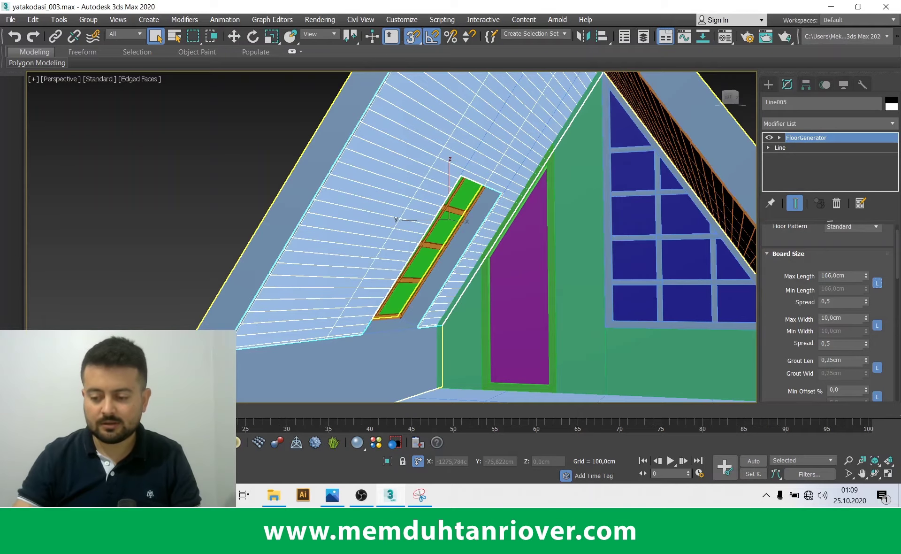
text(5)
key(Return)
alt+middle_drag(486, 181, 603, 222)
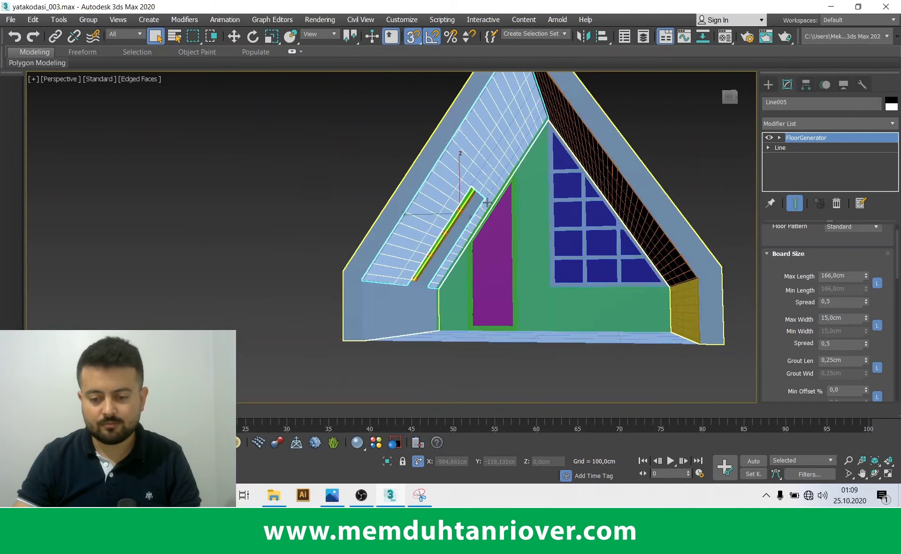
Give the right roof slope's ceiling cladding a 15 cm Max Width
key(q)
click(540, 179)
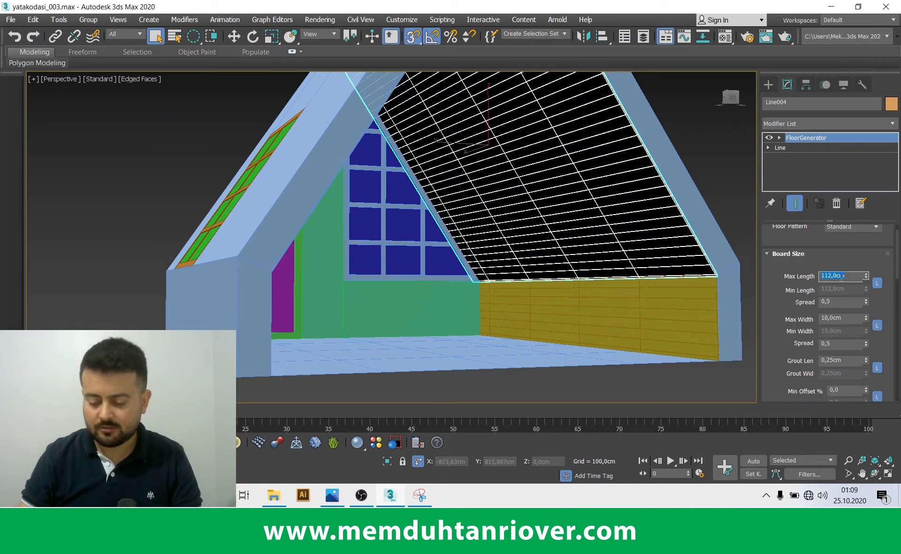
text(11)
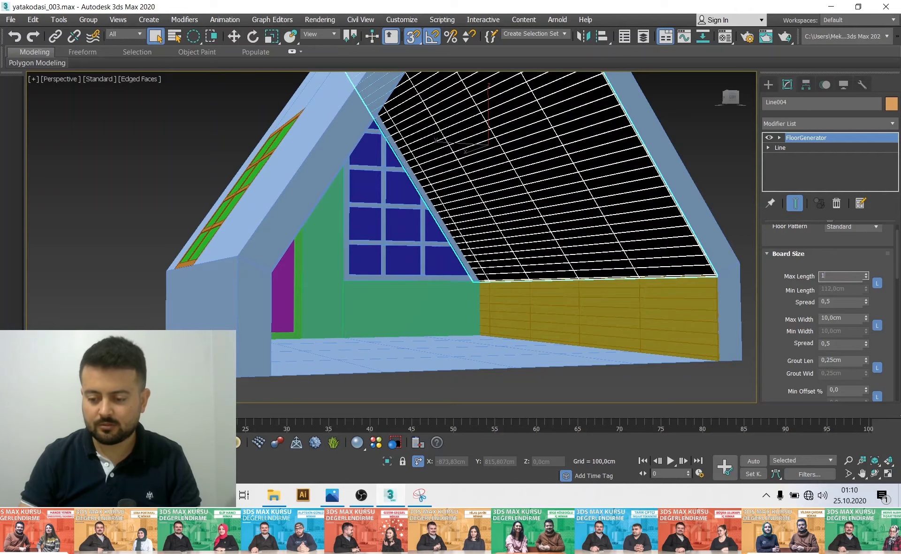
double_click(843, 319)
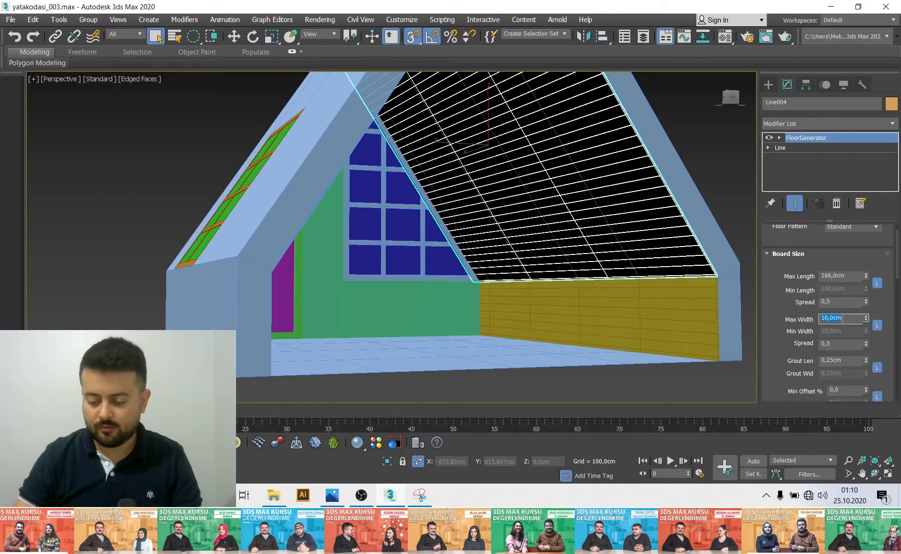
text(15)
key(Return)
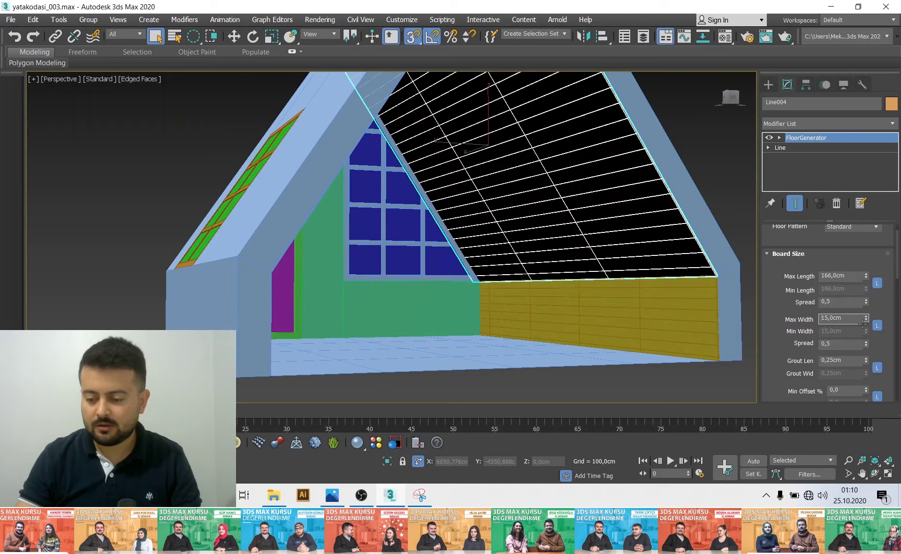
Set the low side wall's cladding to 166 cm Max Length and 15 cm Max Width
key(ctrl+z)
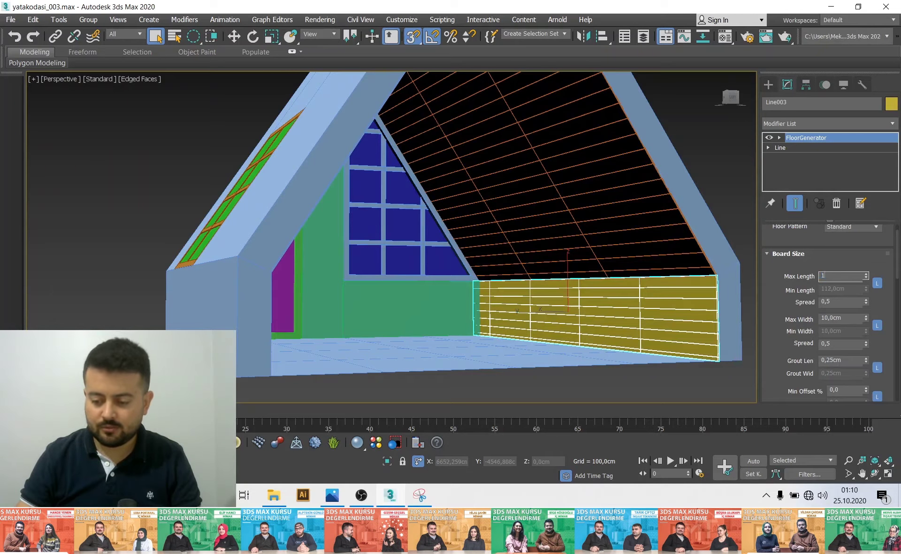
click(844, 275)
text(66)
key(Return)
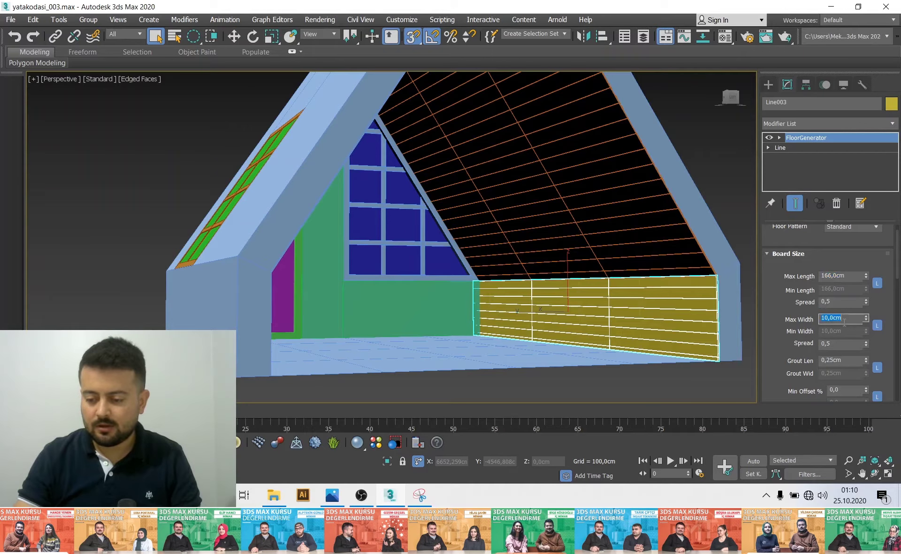
text(5)
key(Return)
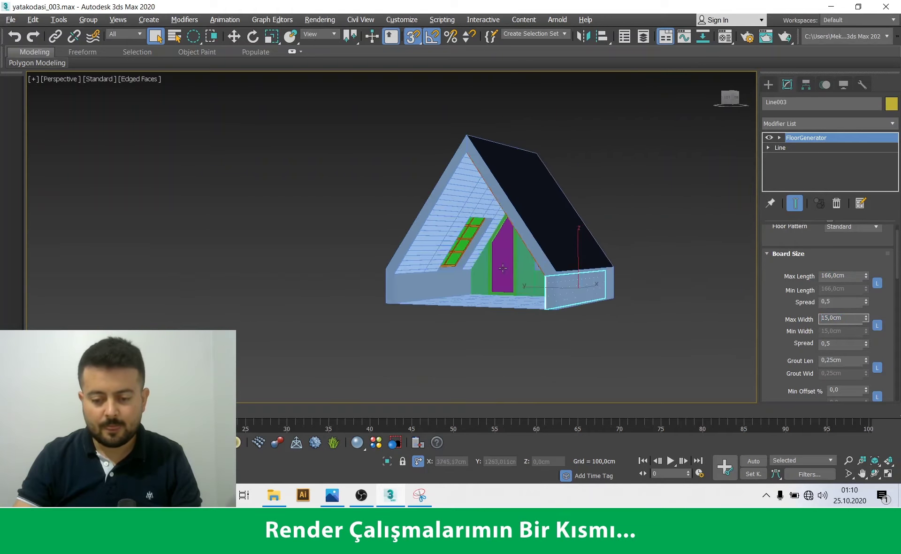
mouse_move(491, 306)
alt+middle_down()
mouse_move(619, 297)
mouse_move(515, 278)
alt+middle_up()
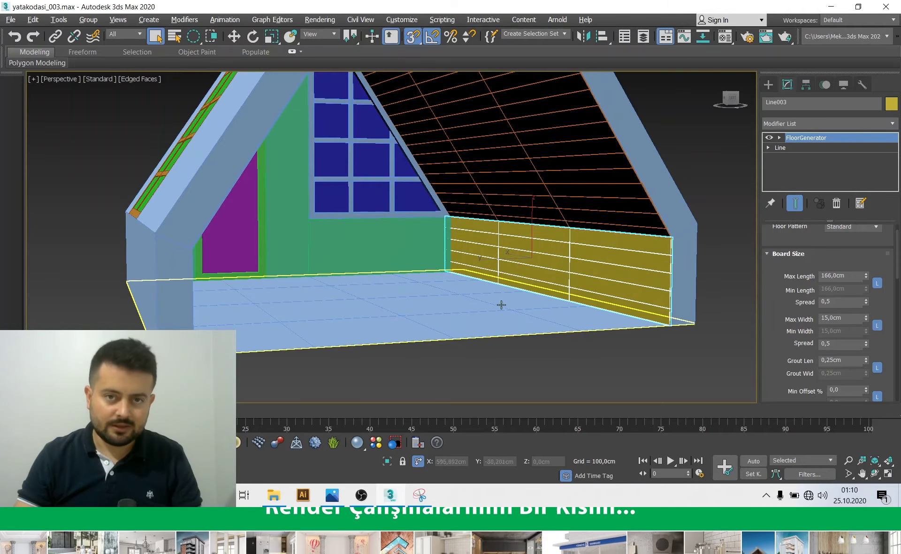
key(alt+w)
key(alt+w)
Copy the short vertical wall cladding piece to the room's left side as Line006
scroll(319, 221, down, 3)
scroll(372, 261, down, 3)
scroll(399, 177, down, 3)
scroll(467, 218, up, 3)
key(w)
scroll(480, 225, up, 2)
scroll(532, 241, up, 2)
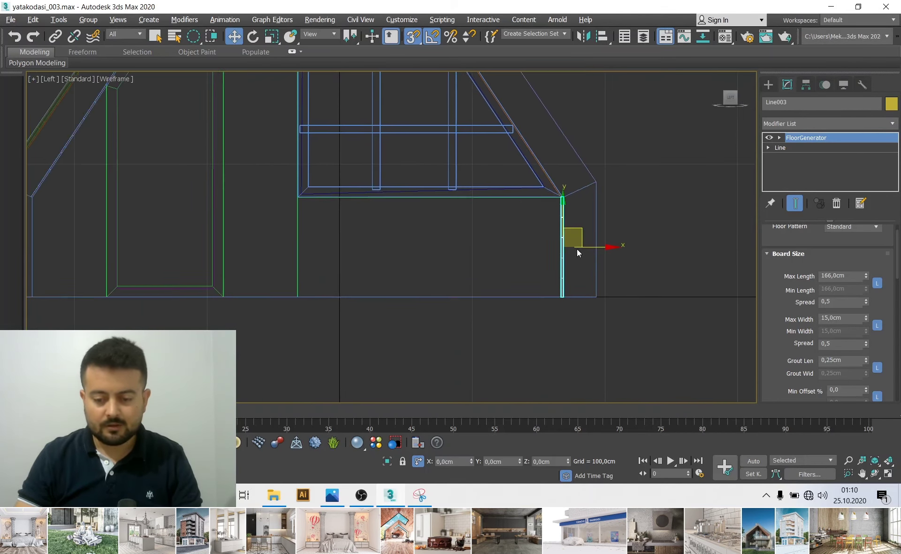
middle_drag(609, 244, 664, 253)
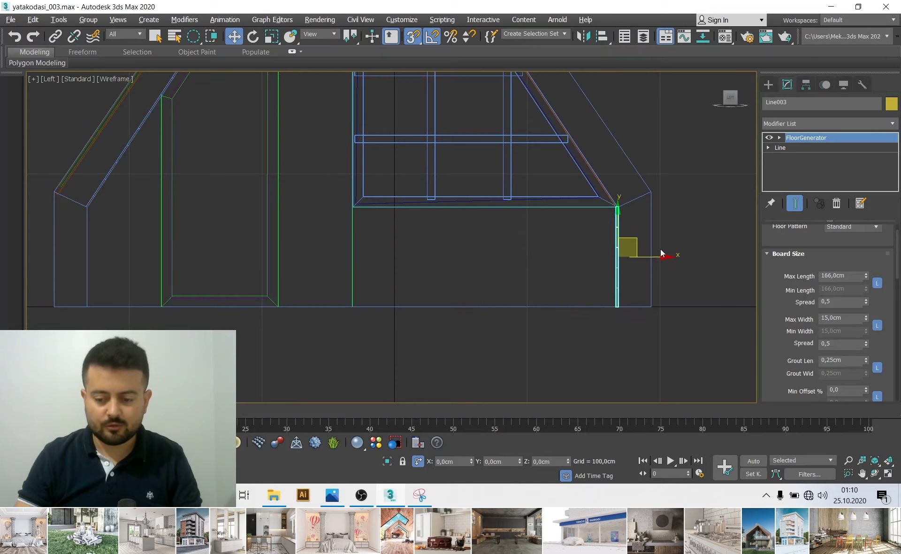
click(629, 258)
shift+drag(467, 245, 559, 253)
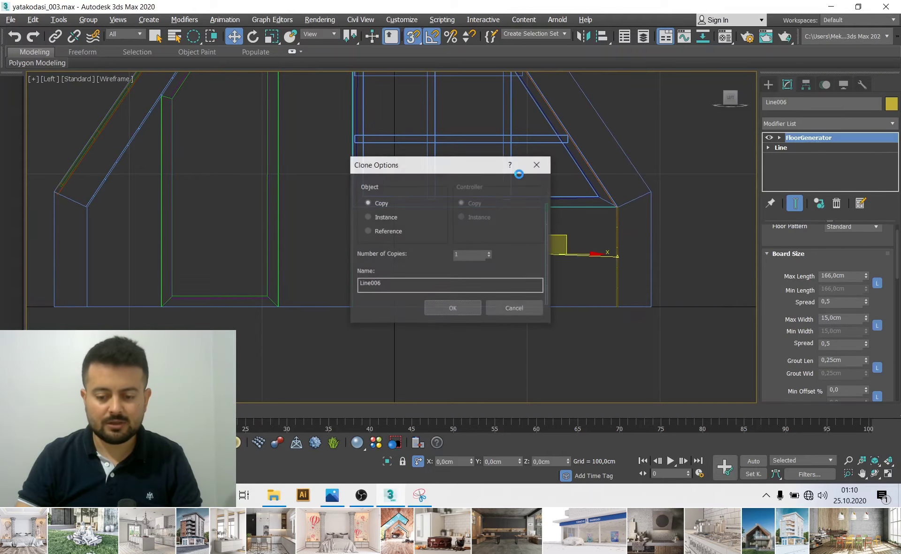
key(Return)
key(ctrl+z)
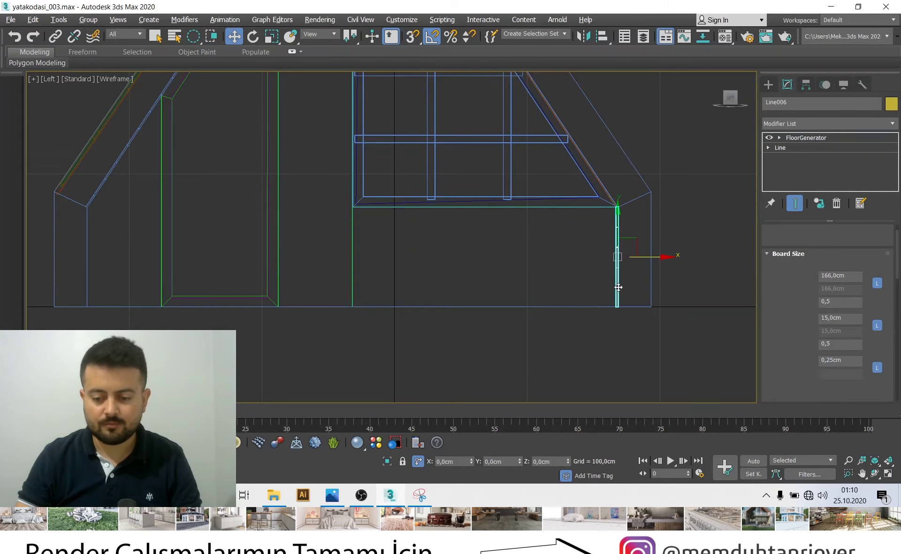
key(s)
shift+drag(650, 246, 293, 246)
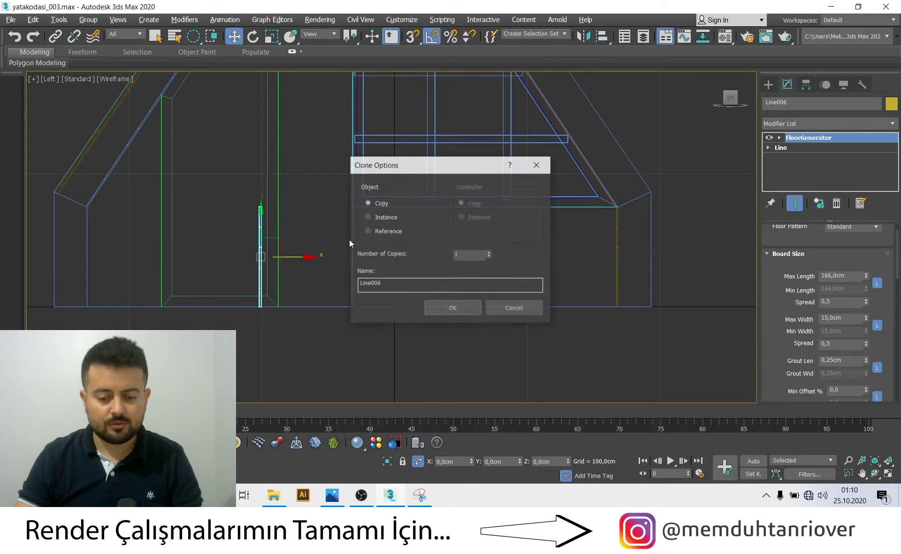
click(453, 310)
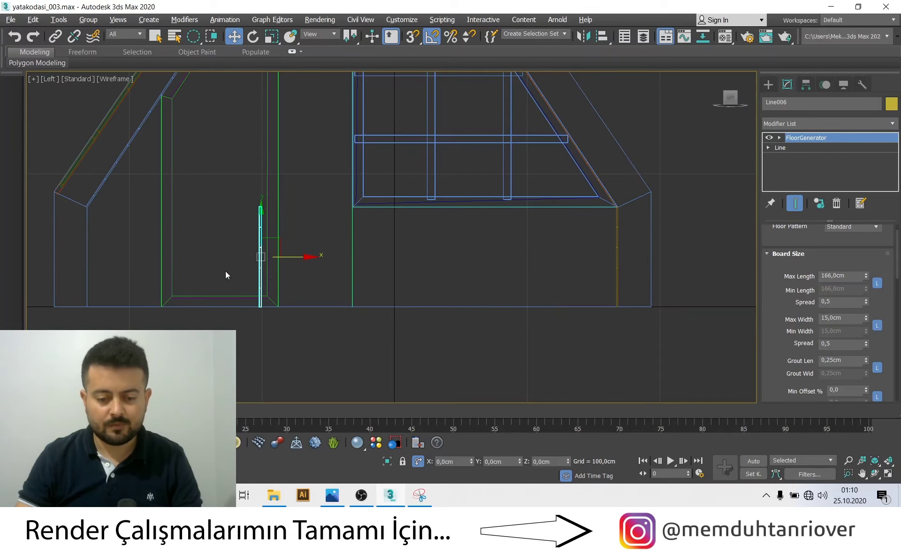
Mirror the copied Line006 along X and slide it left against the wall
scroll(265, 265, up, 5)
scroll(275, 251, up, 3)
scroll(284, 239, up, 2)
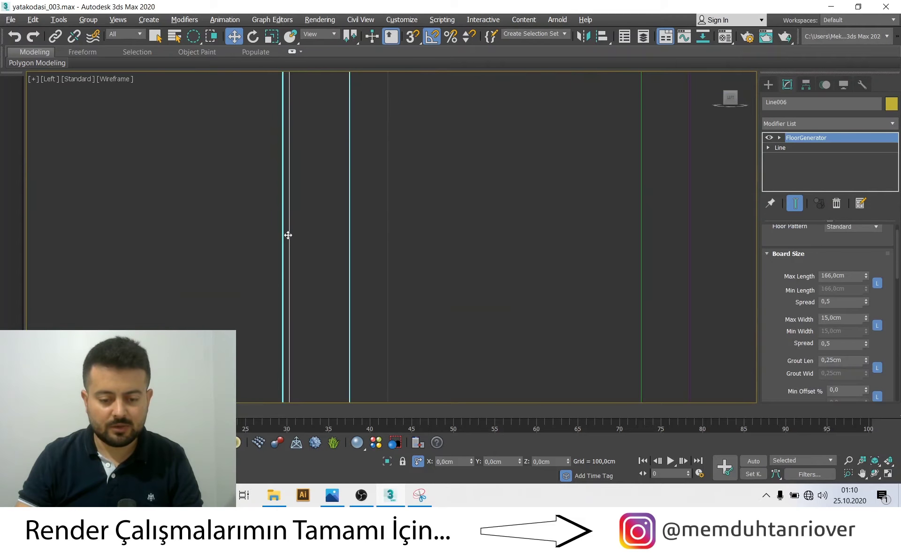
scroll(288, 234, down, 5)
middle_drag(295, 246, 409, 254)
scroll(469, 216, down, 2)
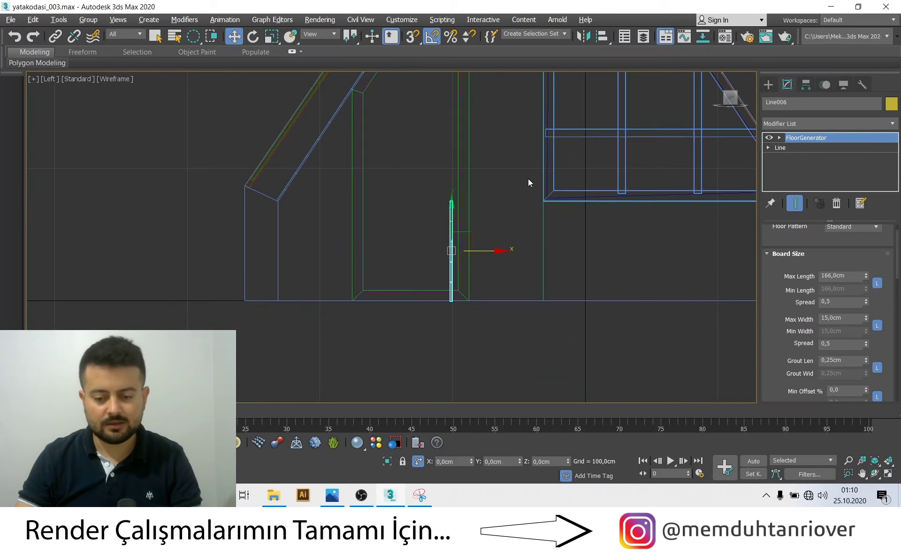
click(583, 36)
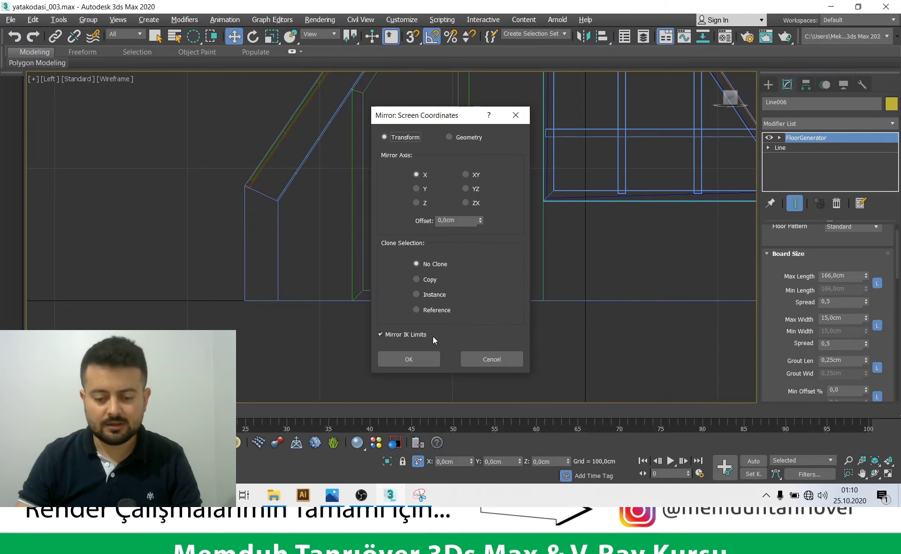
click(409, 358)
key(z)
middle_drag(493, 250, 155, 245)
scroll(155, 246, up, 2)
middle_drag(57, 272, 197, 284)
drag(258, 274, 220, 272)
drag(212, 272, 211, 272)
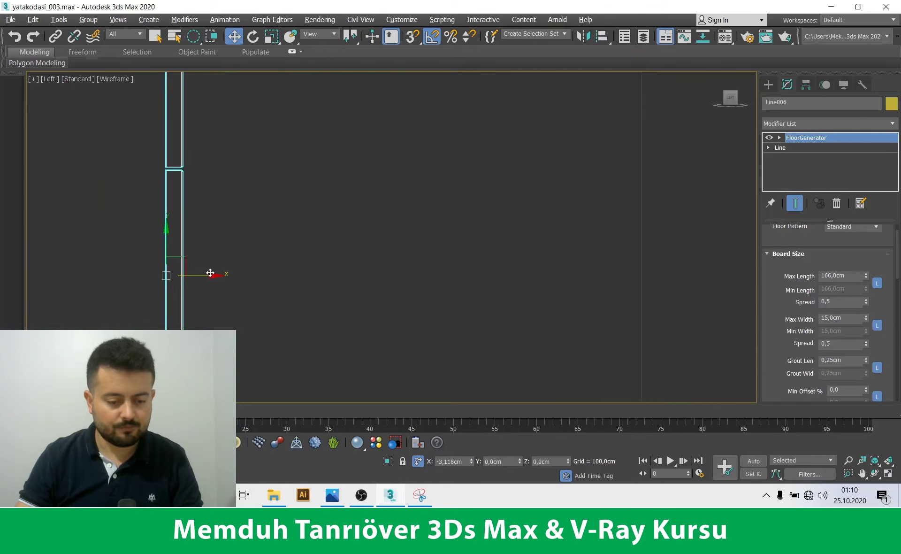
Select the board piece beside the roof window and view it in Perspective
scroll(260, 90, down, 3)
scroll(272, 216, down, 2)
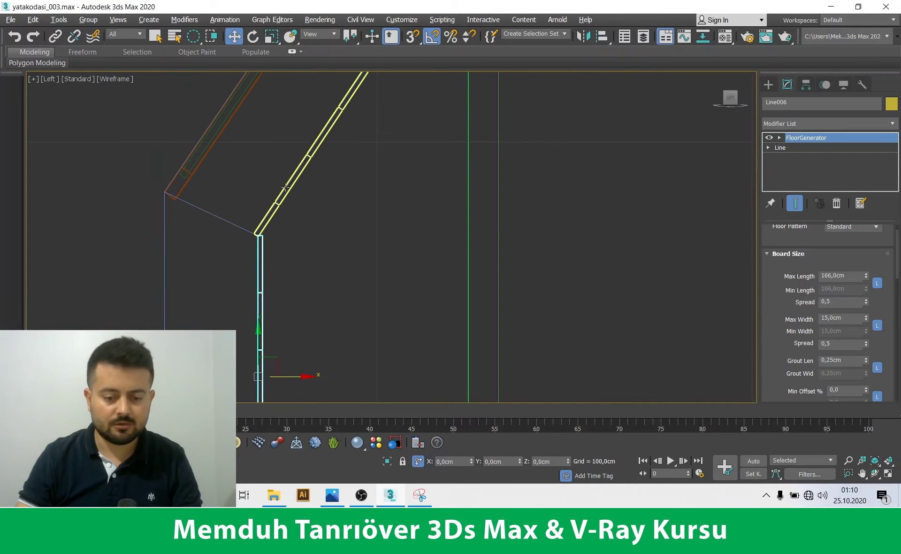
click(320, 246)
scroll(271, 199, up, 3)
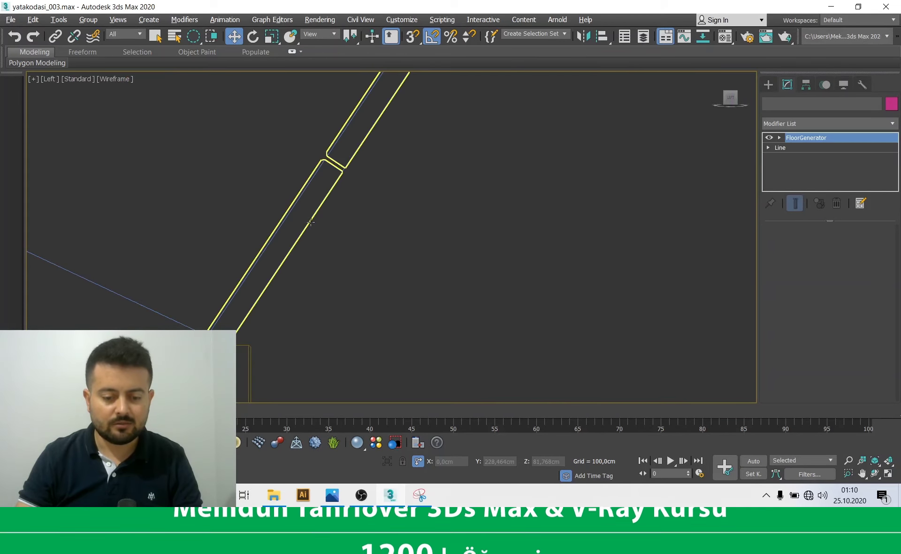
click(296, 199)
key(p)
alt+middle_drag(476, 266, 280, 179)
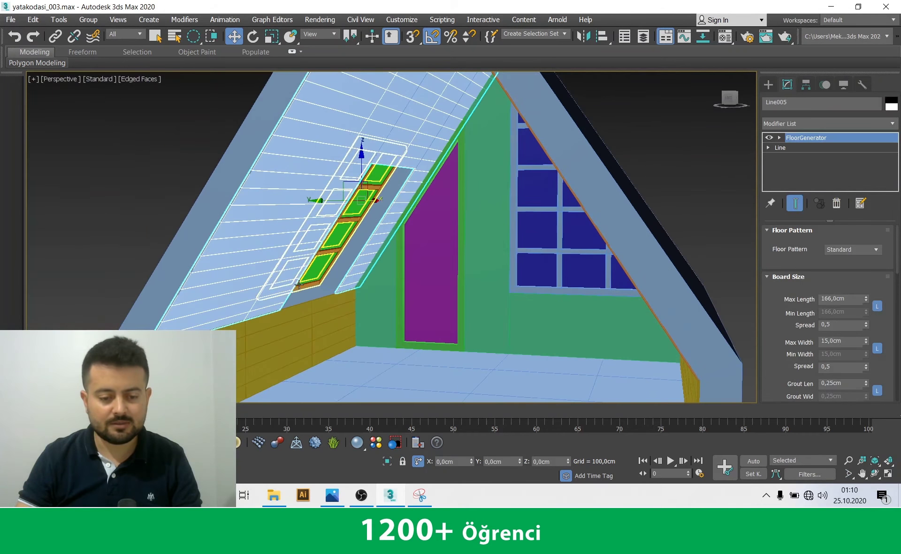
Rotate the reveal's FloorGenerator Center 180° on X, then bring up the reference photo
alt+middle_drag(239, 152, 262, 202)
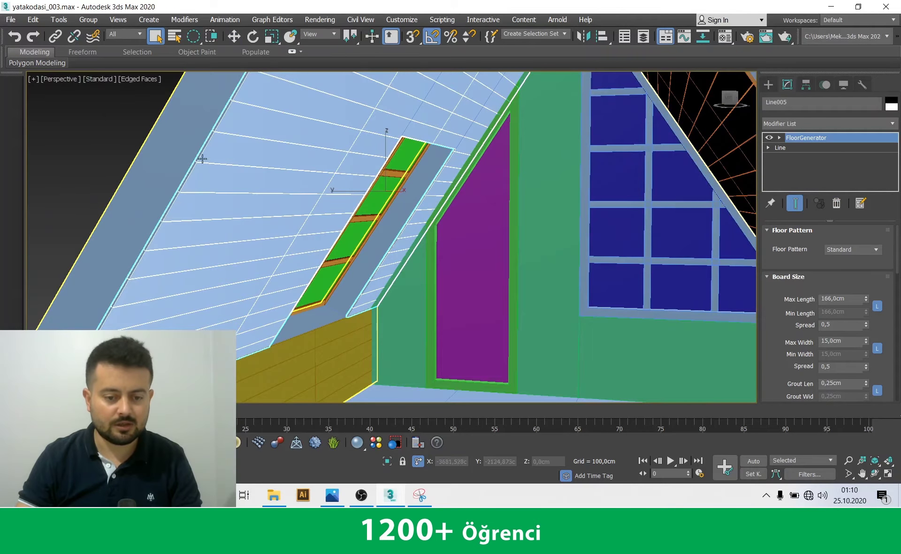
alt+middle_drag(241, 148, 282, 187)
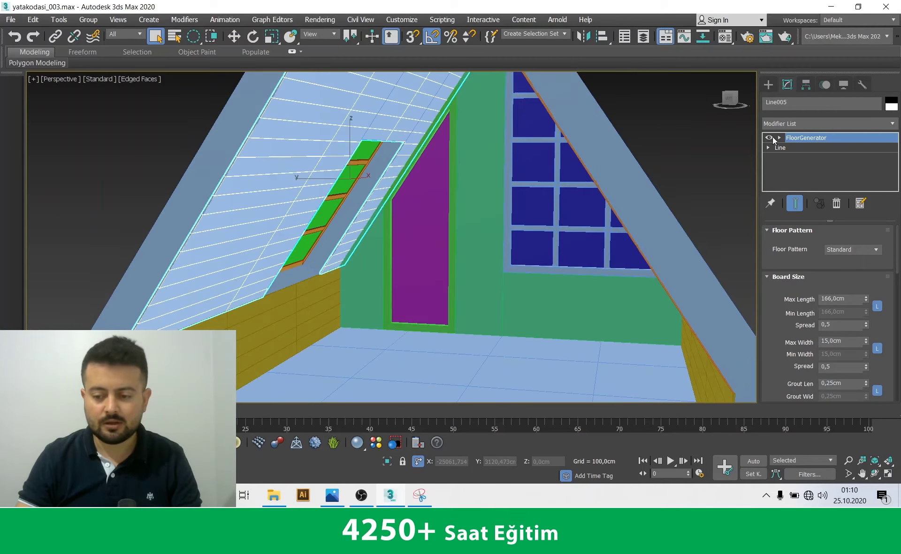
click(809, 148)
key(e)
drag(379, 148, 426, 217)
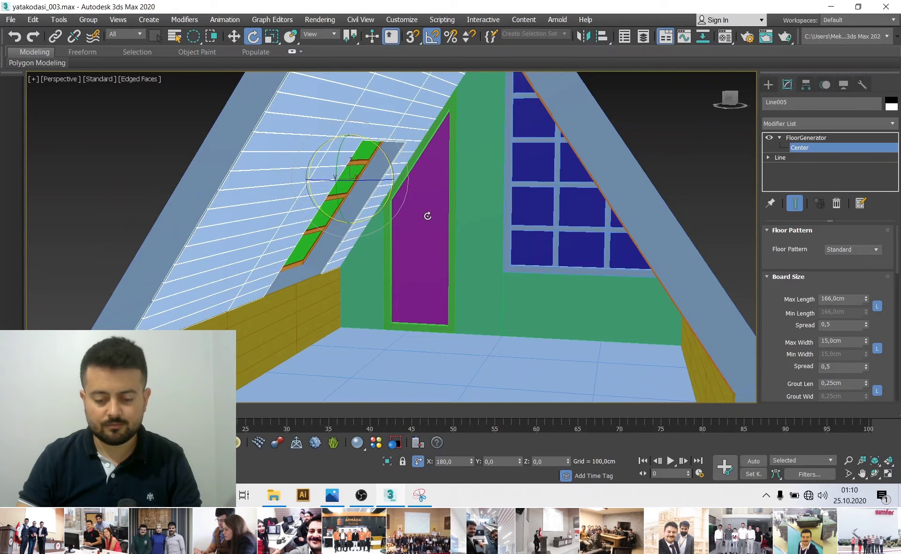
alt+middle_drag(428, 216, 378, 236)
scroll(229, 178, down, 3)
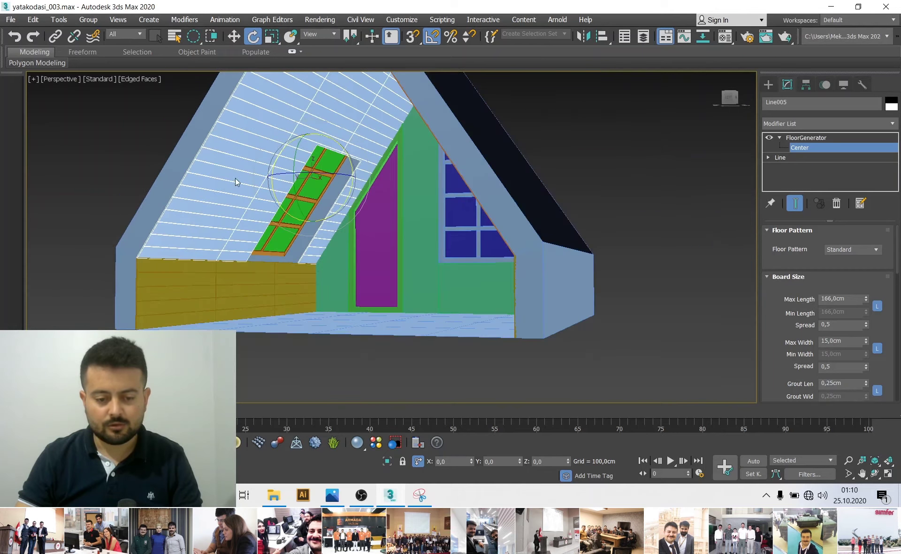
scroll(366, 174, up, 1)
scroll(394, 177, up, 2)
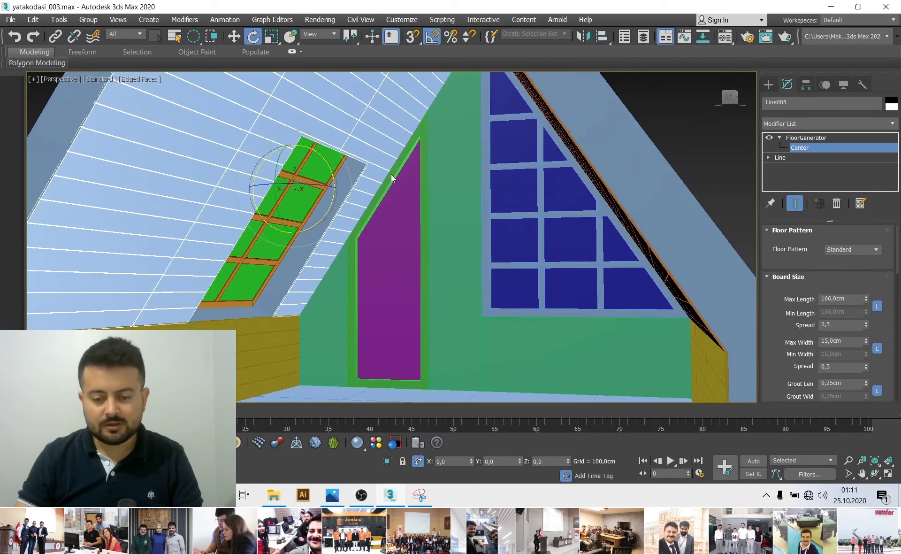
click(335, 493)
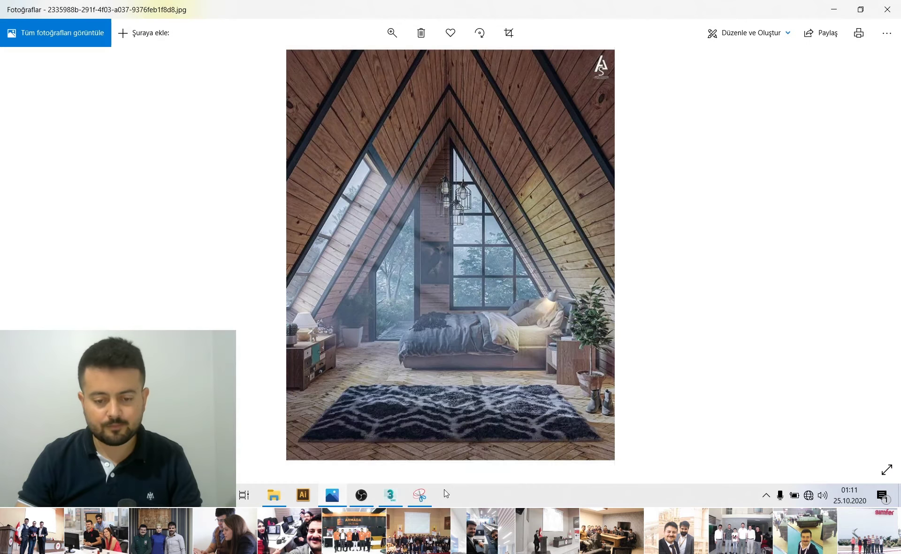
Review the annotated attic sketch in Snipping Tool, then return to 3ds Max
click(423, 502)
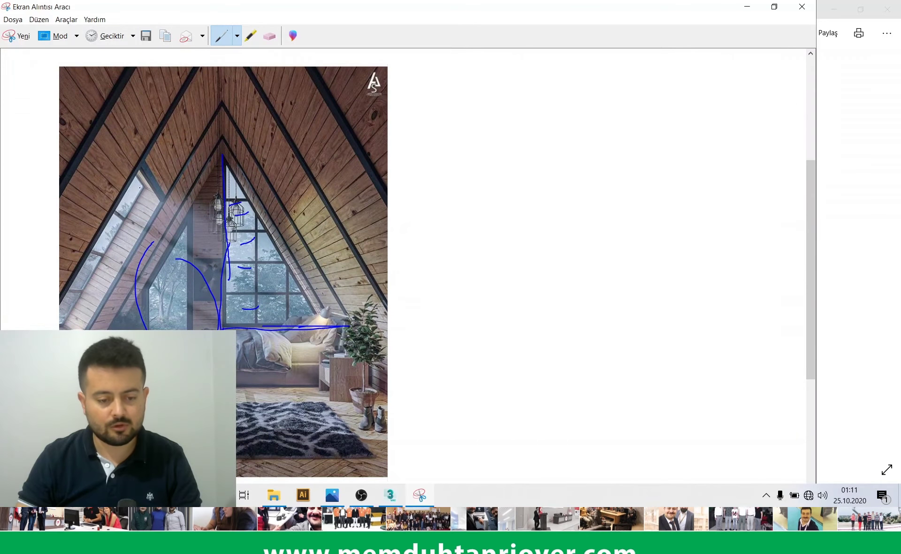
scroll(147, 193, up, 1)
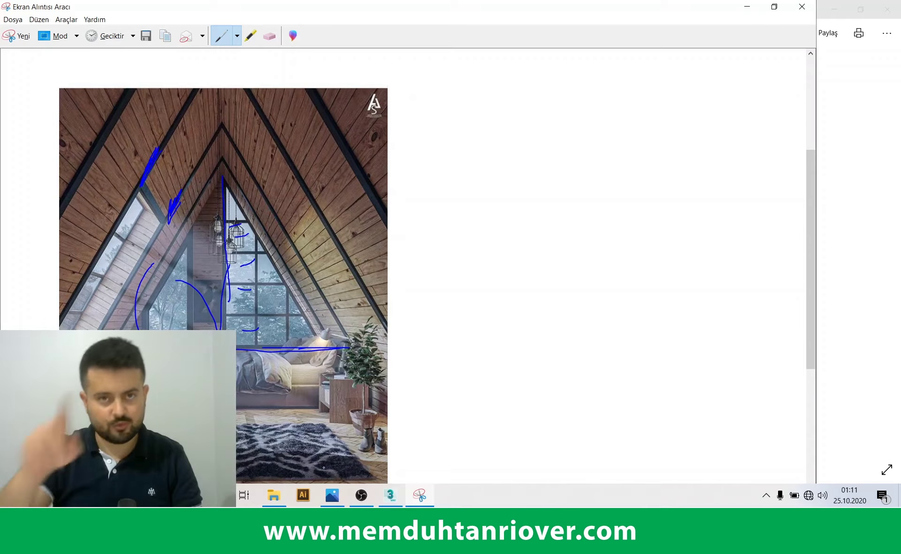
click(390, 495)
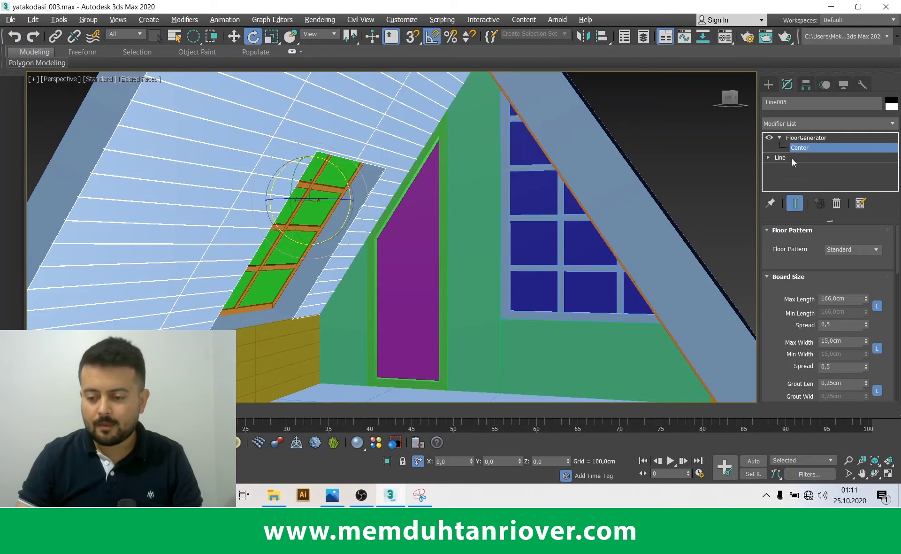
Set the roof-window reveal's FloorGenerator Offset X to 252,354 cm
click(795, 147)
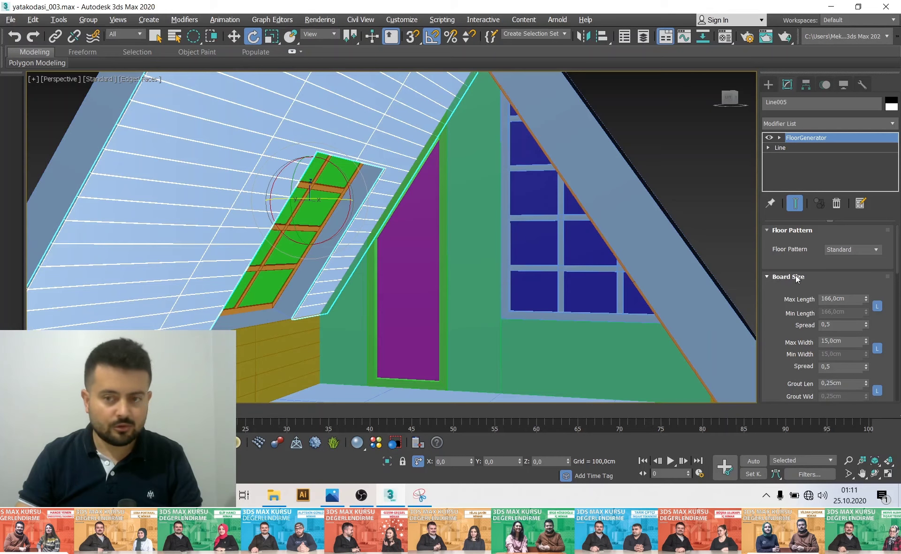
click(794, 277)
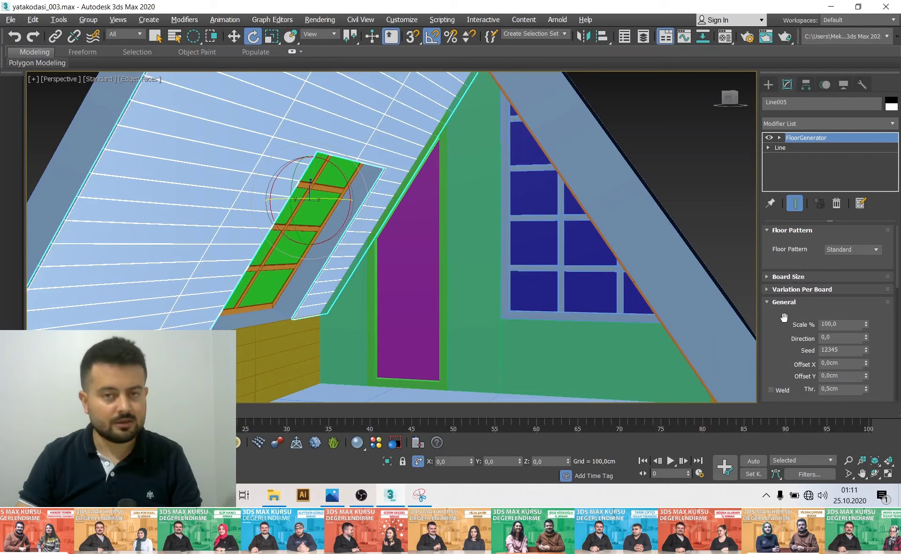
drag(786, 321, 785, 262)
scroll(392, 141, up, 3)
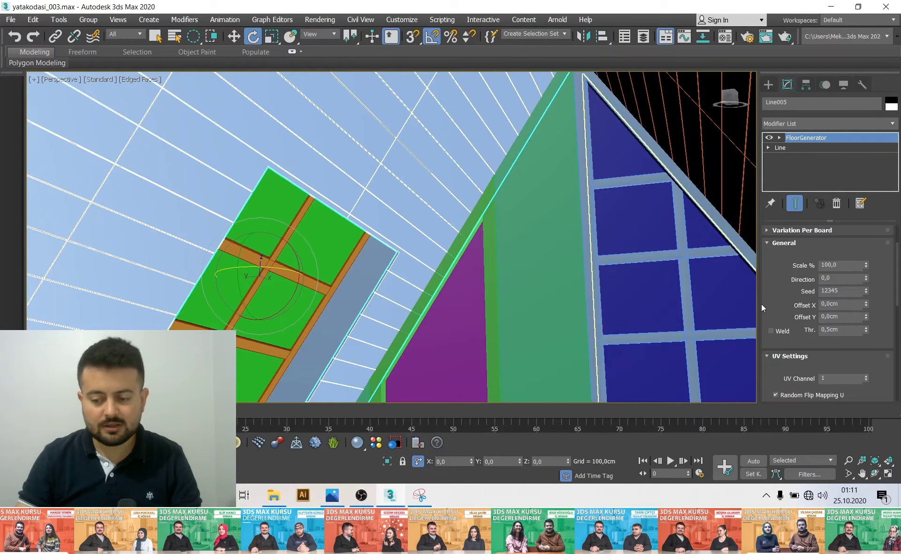
mouse_move(867, 308)
mouse_down()
mouse_move(854, 200)
mouse_move(825, 478)
mouse_move(825, 465)
mouse_up()
scroll(461, 249, up, 5)
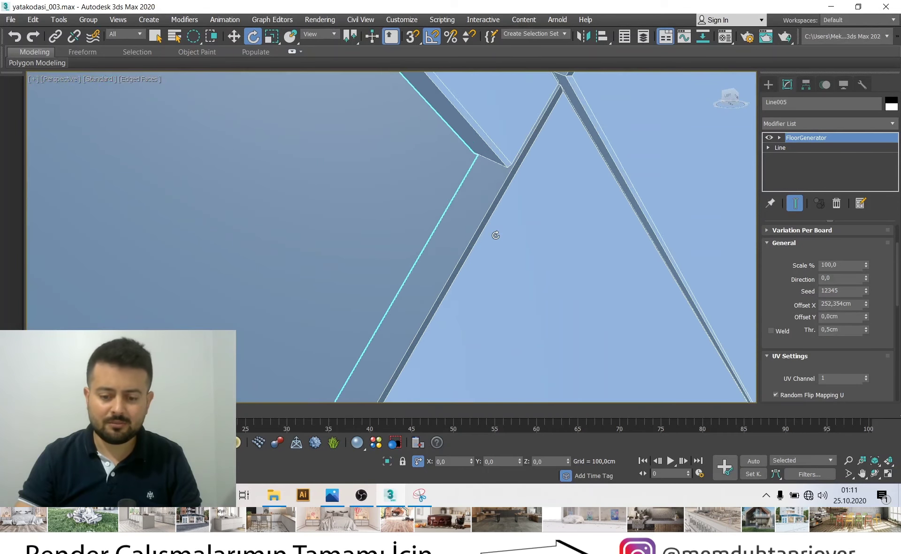
scroll(509, 250, down, 3)
Select the yellow wall Line006 and set its Offset X to 85,3 cm
alt+middle_drag(326, 124, 322, 168)
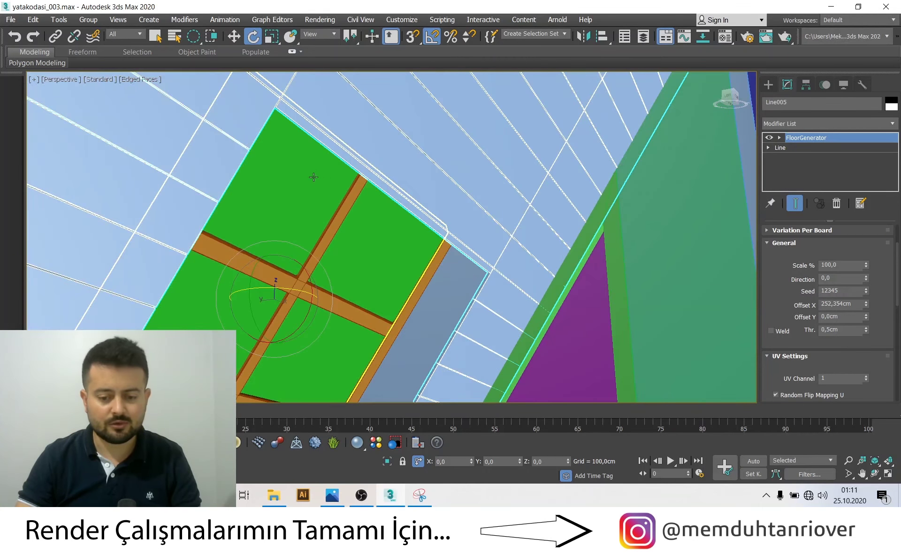
scroll(319, 188, down, 3)
scroll(310, 215, down, 3)
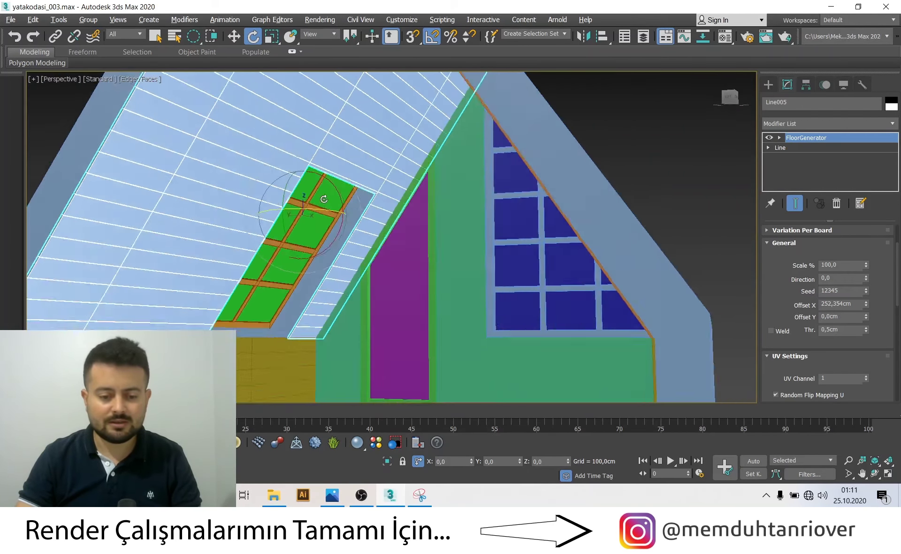
scroll(301, 244, down, 2)
scroll(292, 268, down, 2)
alt+middle_drag(292, 267, 241, 300)
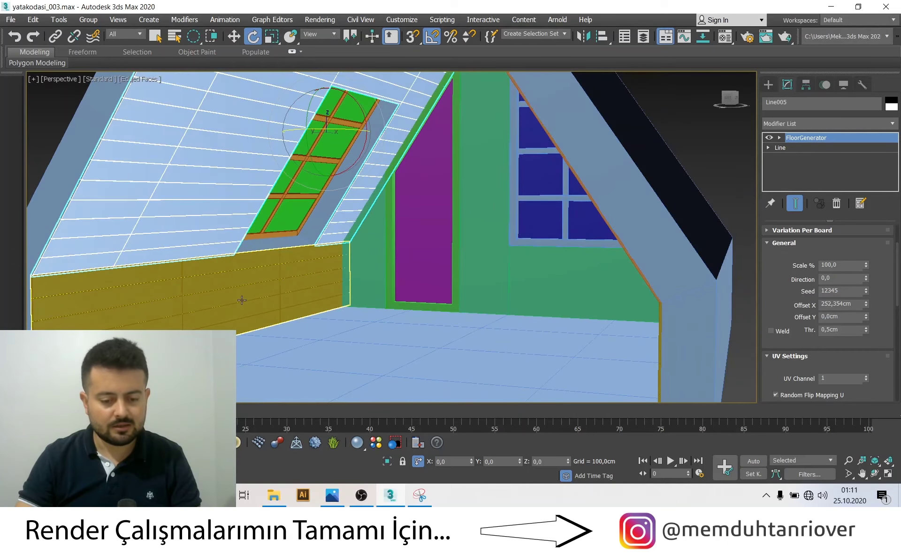
click(153, 324)
key(z)
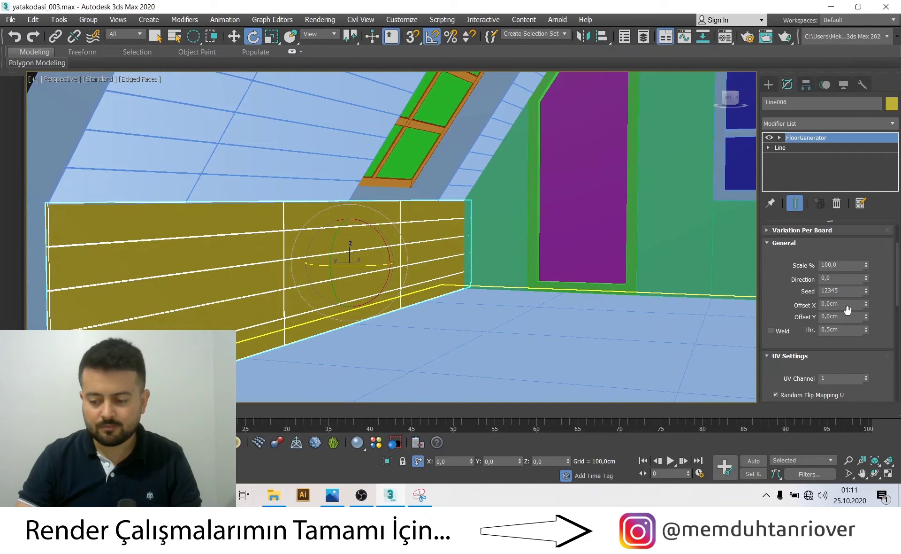
mouse_move(866, 296)
mouse_down()
mouse_move(771, 6)
mouse_move(738, 377)
mouse_up()
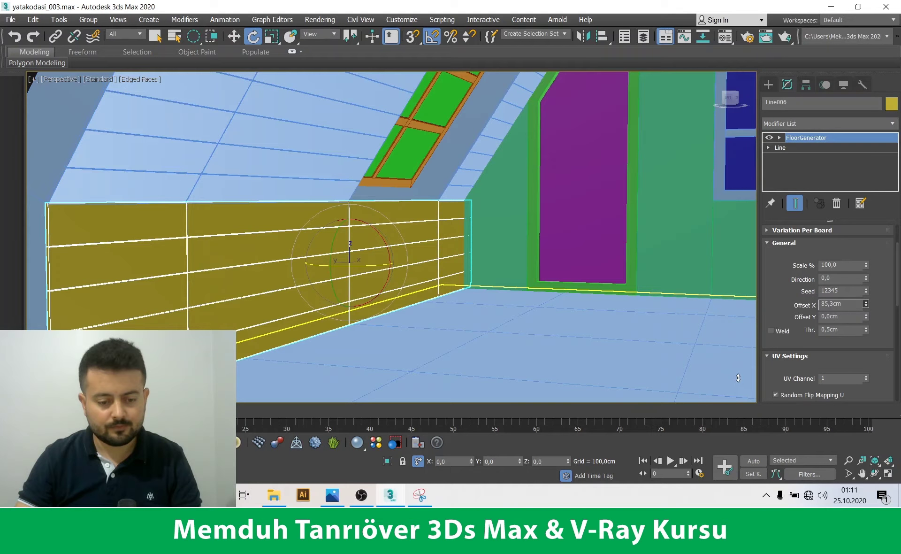
Inspect the attic from several angles, select the left roof slope, then undo
scroll(366, 348, down, 5)
alt+middle_drag(352, 345, 331, 322)
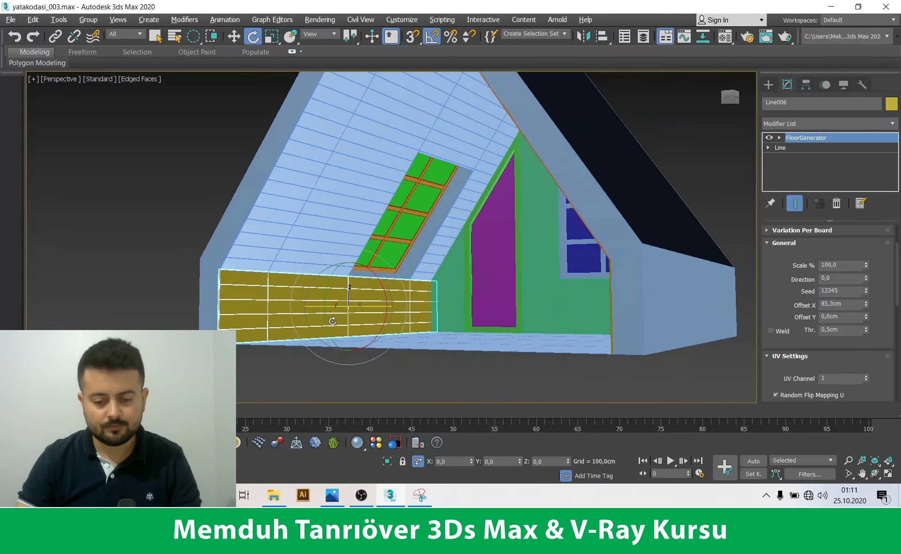
click(111, 268)
mouse_move(281, 300)
alt+middle_down()
mouse_move(348, 325)
mouse_move(280, 251)
mouse_move(423, 259)
mouse_move(308, 245)
mouse_move(404, 245)
alt+middle_up()
key(alt+w)
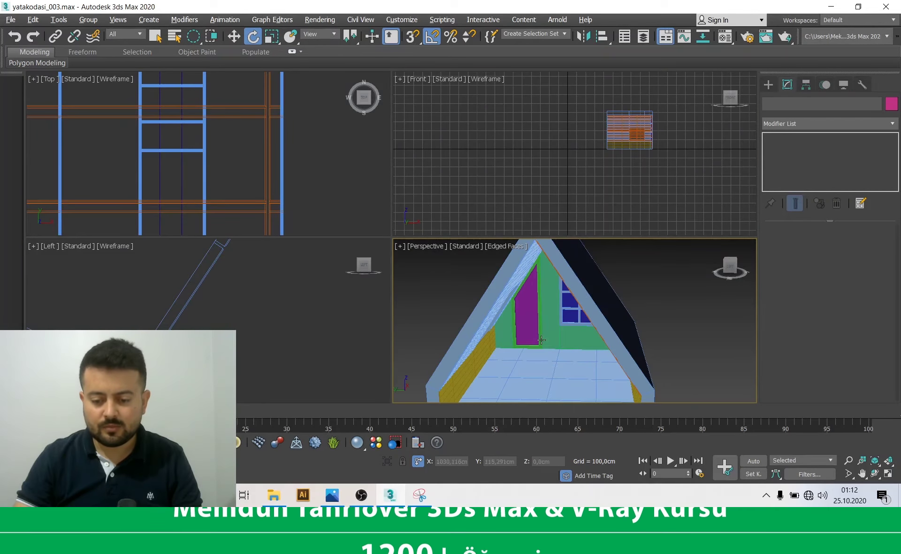
key(alt+w)
alt+middle_drag(518, 325, 300, 240)
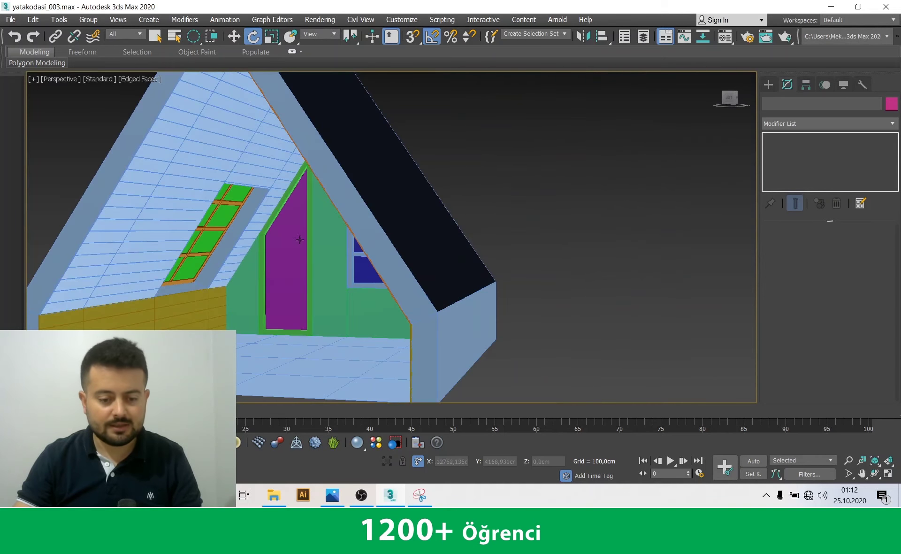
click(186, 189)
mouse_move(188, 197)
alt+middle_down()
mouse_move(193, 319)
mouse_move(263, 234)
alt+middle_up()
key(ctrl+z)
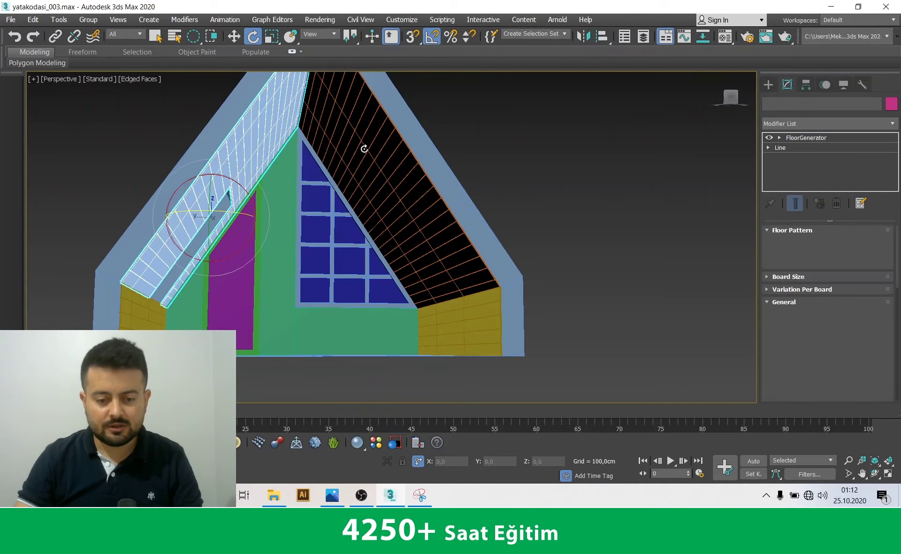
ctrl+click(363, 148)
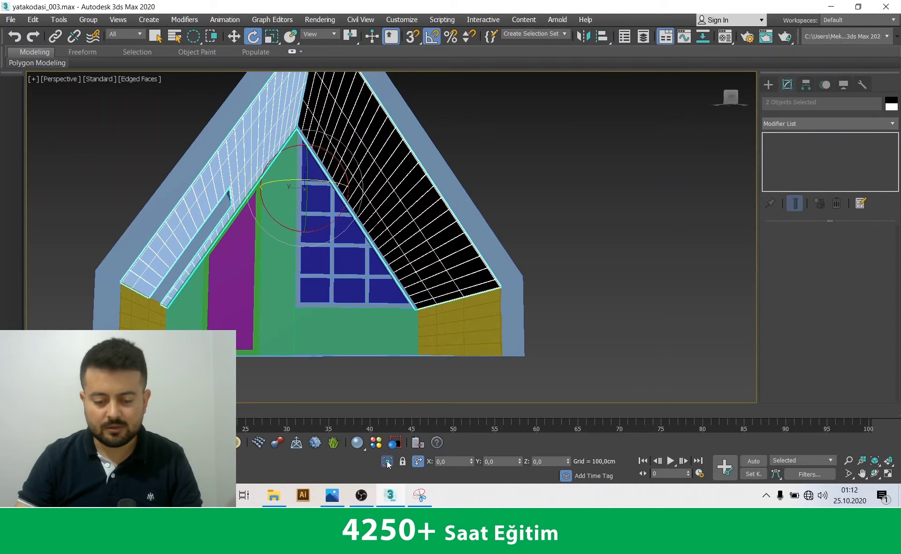
click(388, 462)
key(t)
scroll(395, 261, down, 3)
scroll(415, 271, down, 1)
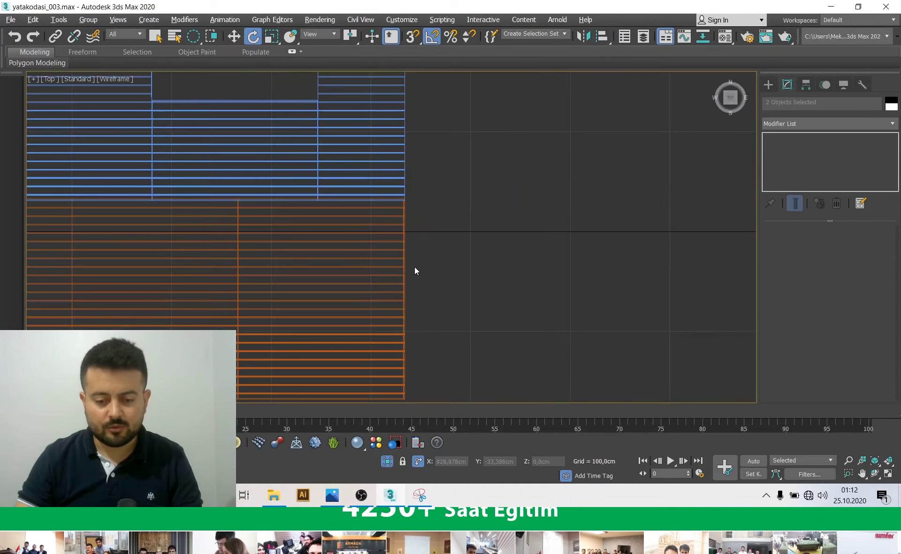
scroll(414, 271, down, 5)
scroll(415, 271, up, 3)
click(354, 248)
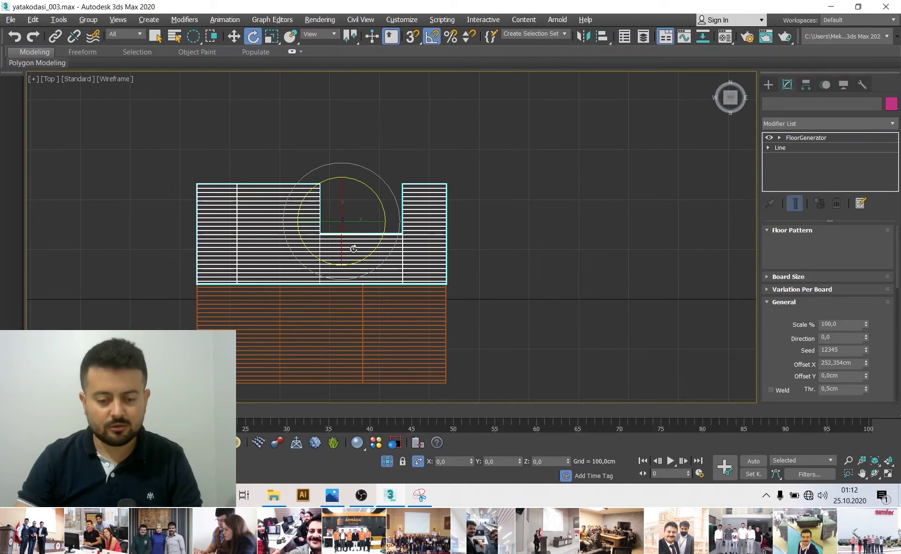
scroll(382, 268, up, 3)
scroll(372, 318, up, 2)
click(378, 300)
click(374, 231)
scroll(372, 227, up, 2)
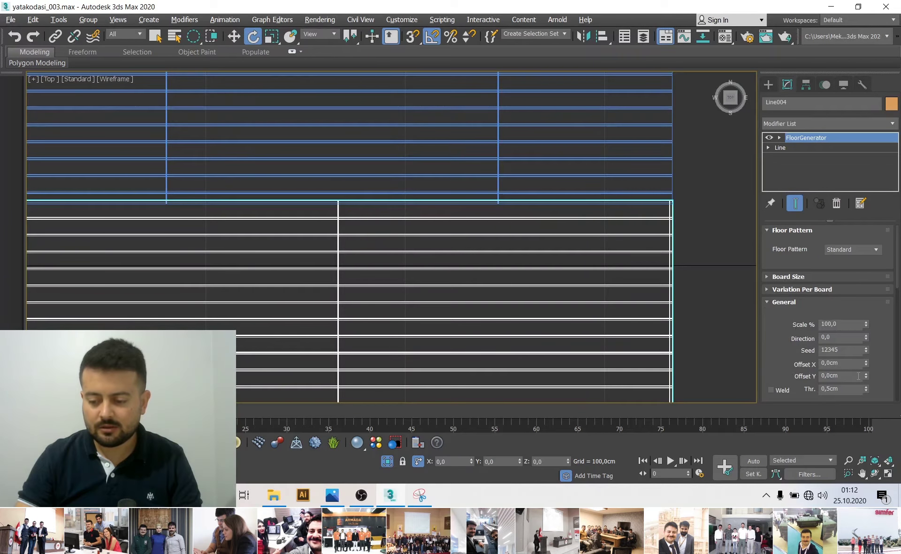
drag(868, 385, 811, 33)
scroll(507, 226, up, 3)
scroll(507, 225, up, 2)
drag(865, 365, 873, 355)
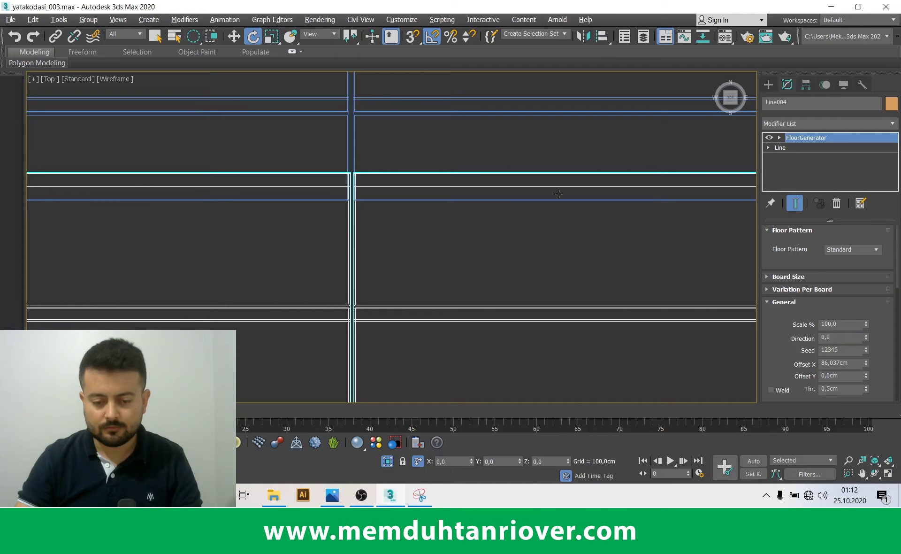
scroll(366, 182, up, 2)
scroll(342, 186, down, 3)
key(p)
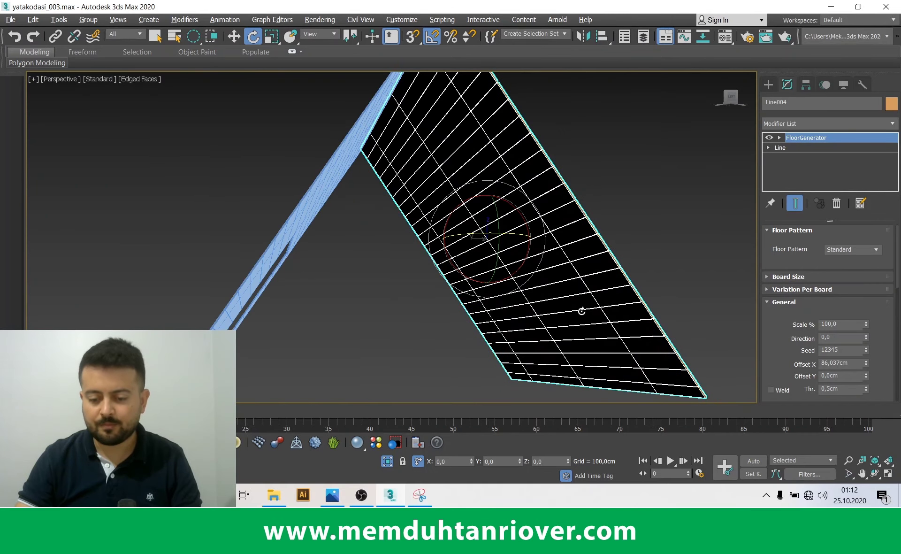
key(ctrl+d)
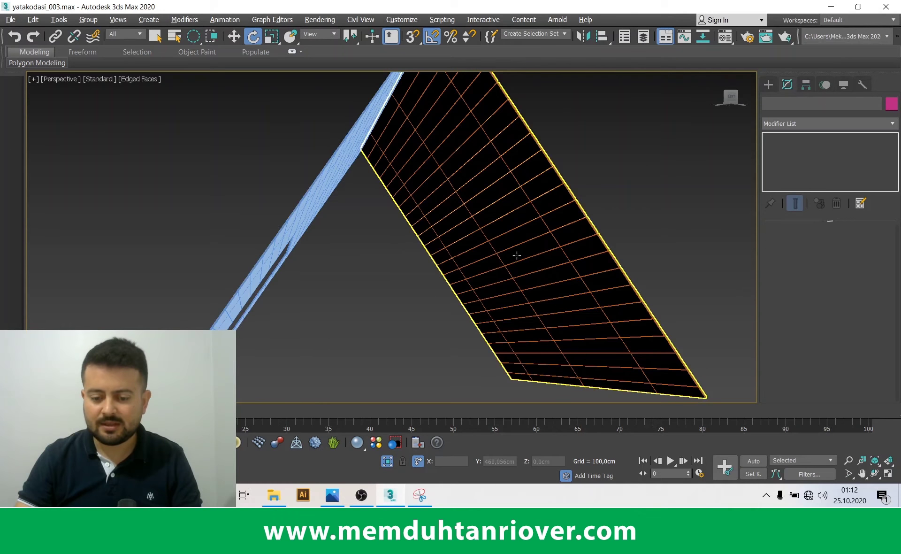
scroll(519, 253, down, 3)
scroll(452, 275, down, 2)
key(q)
scroll(452, 277, down, 3)
scroll(447, 295, down, 1)
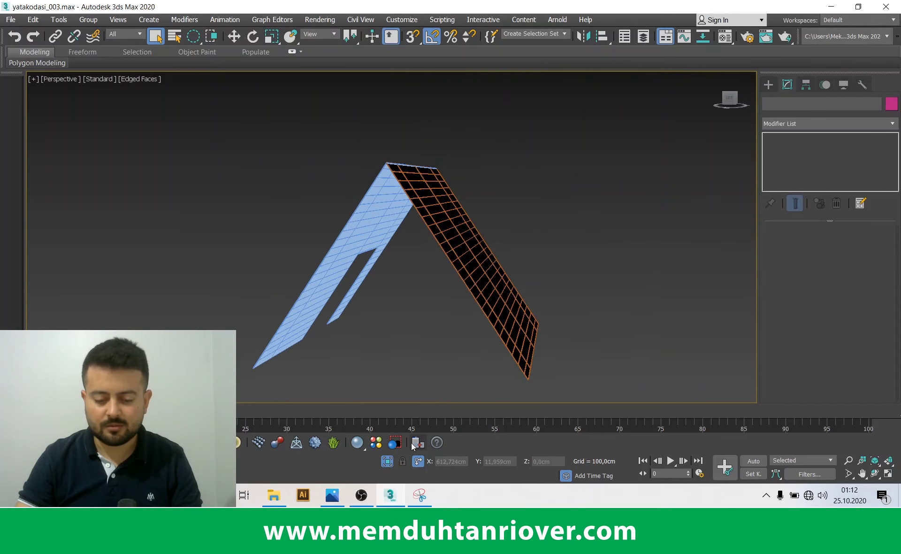
alt+middle_drag(446, 397, 460, 387)
click(388, 462)
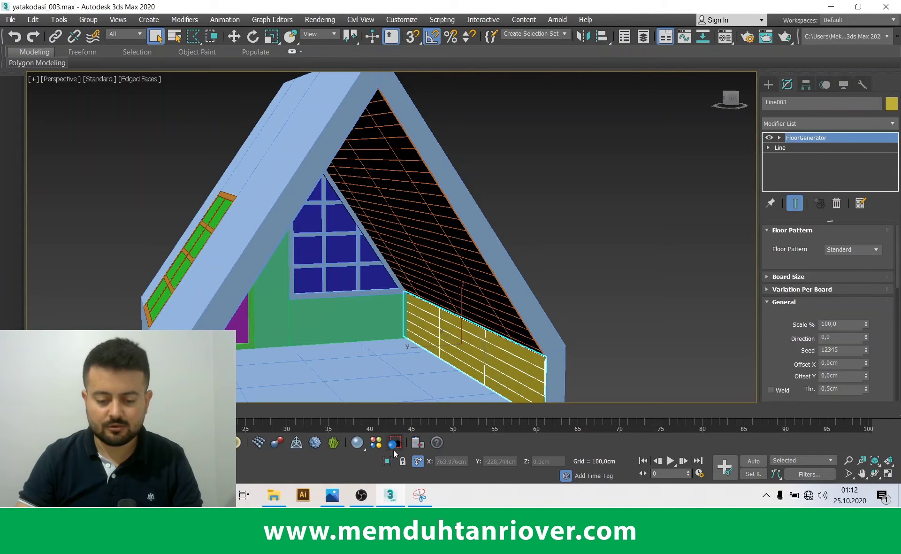
Select the yellow wall Line003 and drag its Offset X to about 250,608 cm
alt+middle_drag(497, 316, 563, 347)
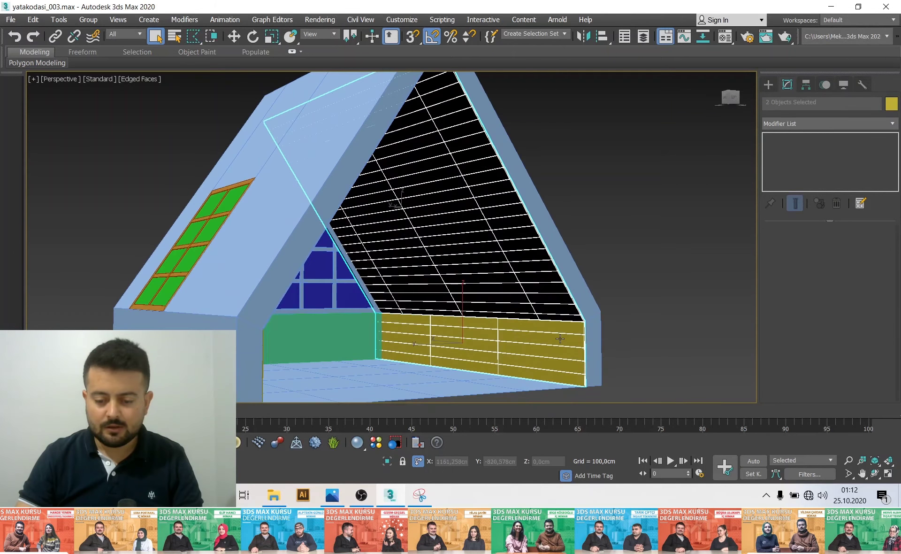
scroll(580, 354, up, 5)
click(581, 354)
alt+middle_drag(559, 306, 592, 300)
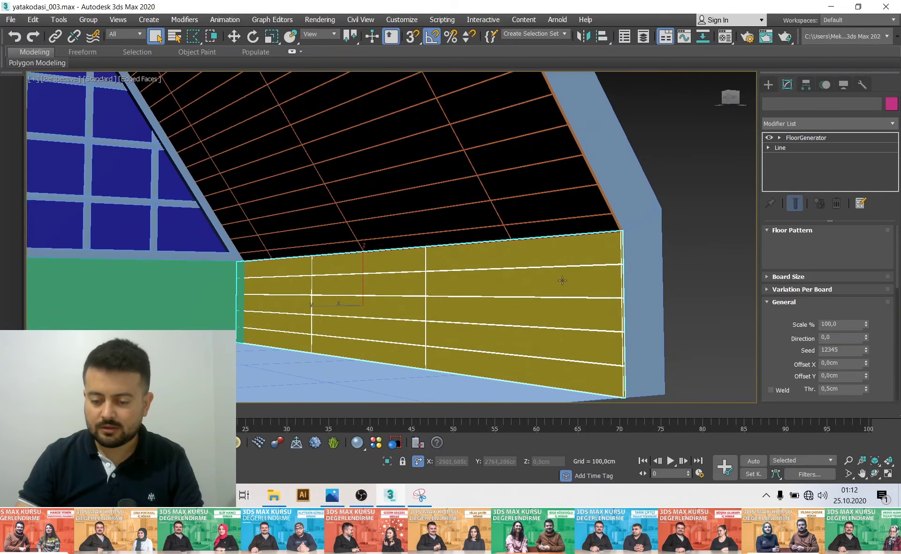
drag(866, 362, 845, 138)
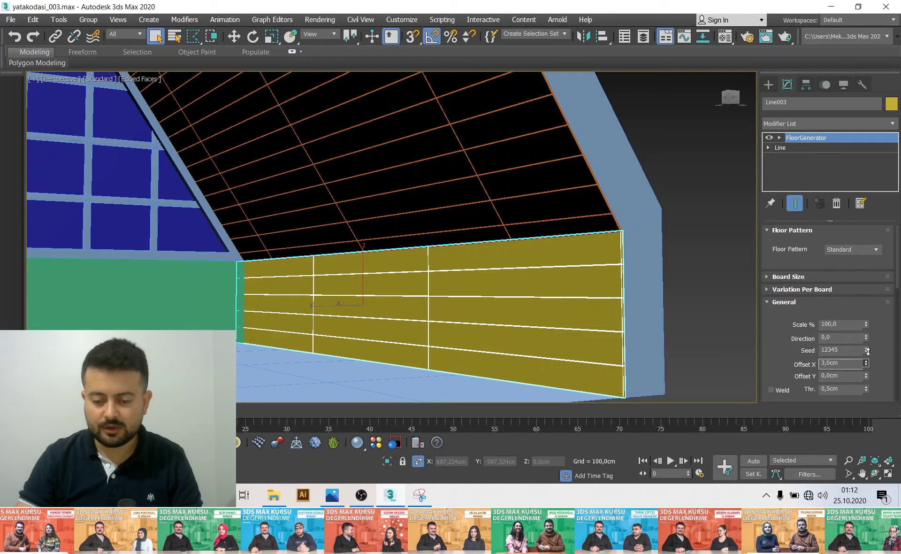
drag(845, 138, 819, 464)
scroll(555, 305, up, 3)
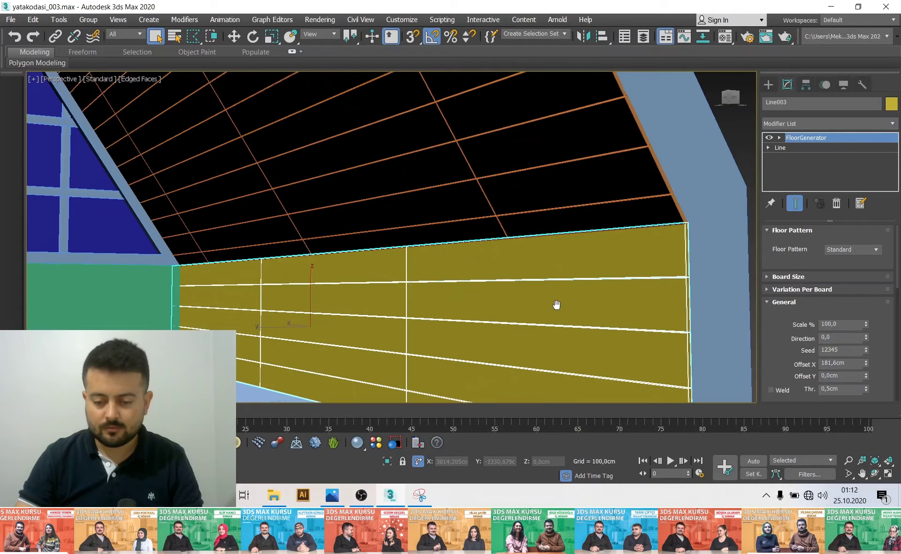
drag(866, 362, 864, 348)
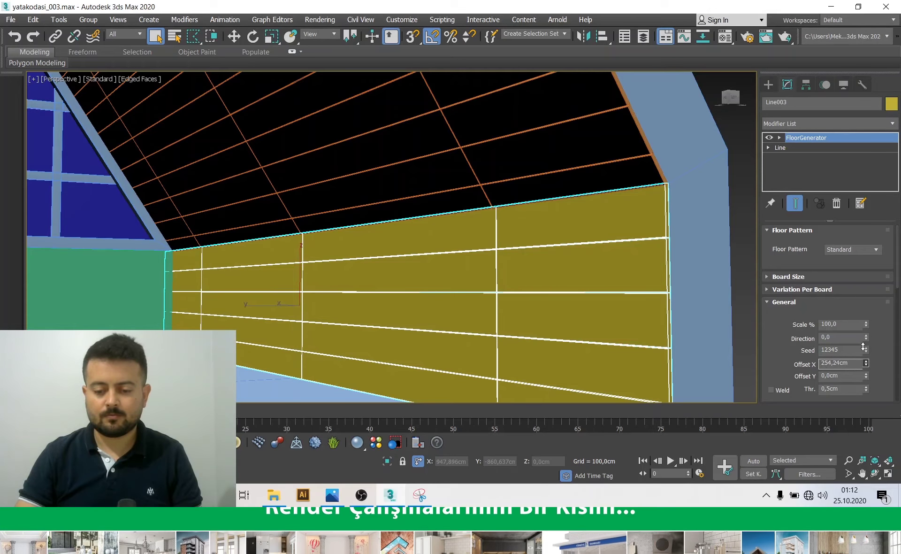
Deselect the wall, view the roof window, and compare against the annotated reference
scroll(563, 253, down, 2)
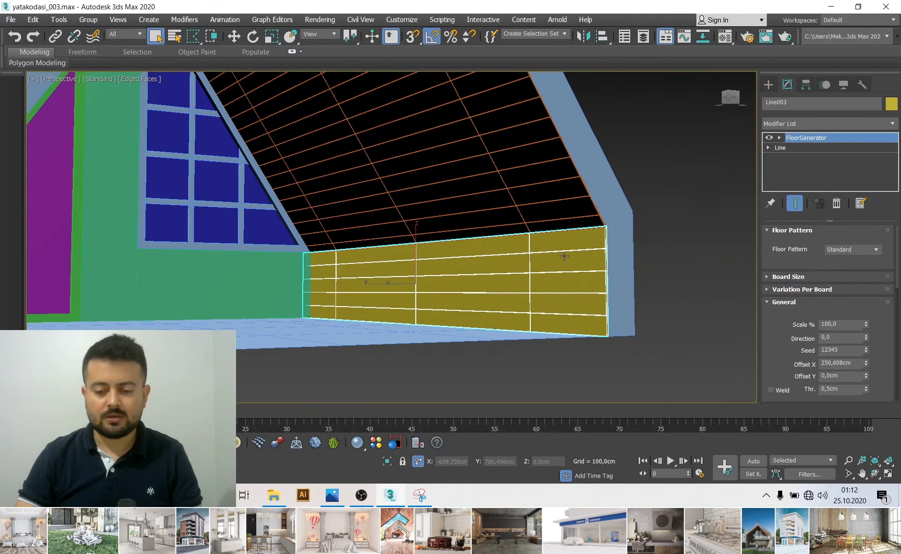
scroll(563, 254, down, 2)
scroll(615, 249, down, 2)
click(615, 249)
scroll(610, 272, down, 1)
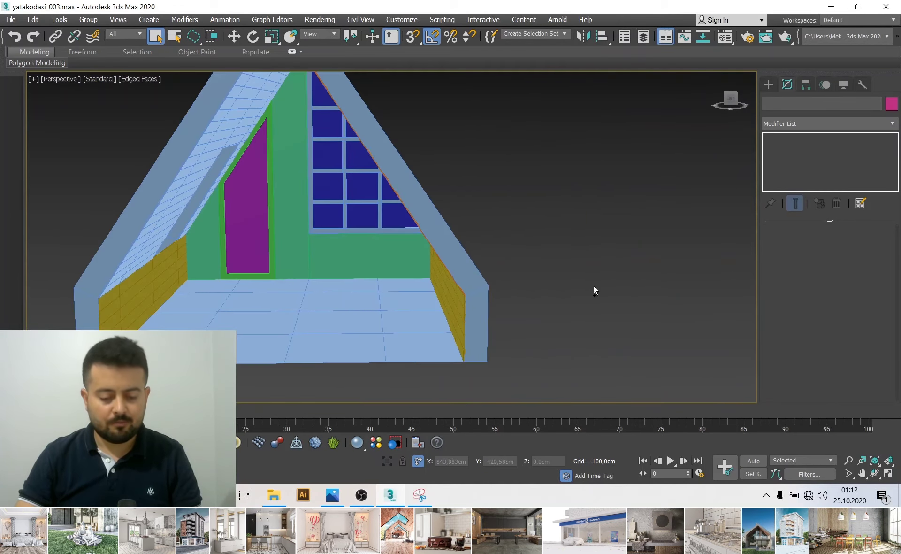
mouse_move(590, 284)
alt+middle_down()
mouse_move(258, 264)
mouse_move(279, 265)
alt+middle_up()
scroll(258, 265, up, 5)
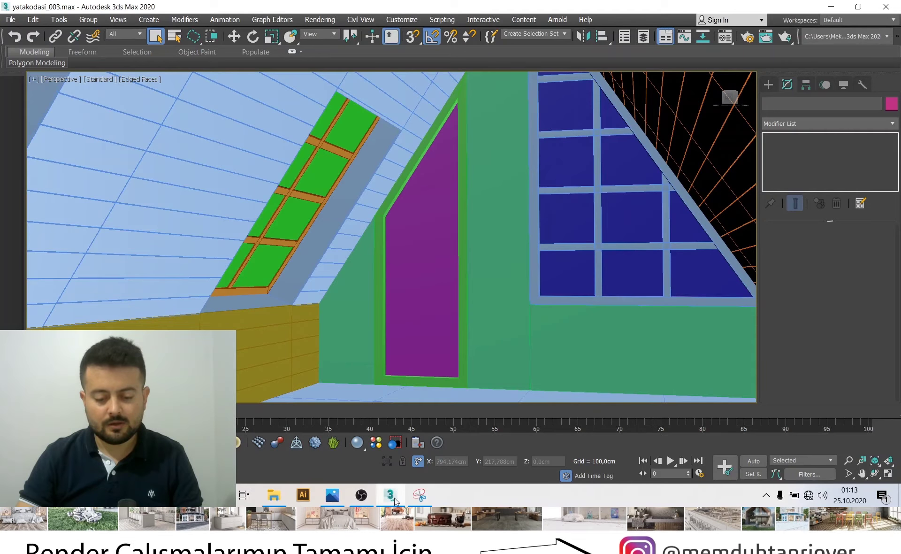
click(419, 495)
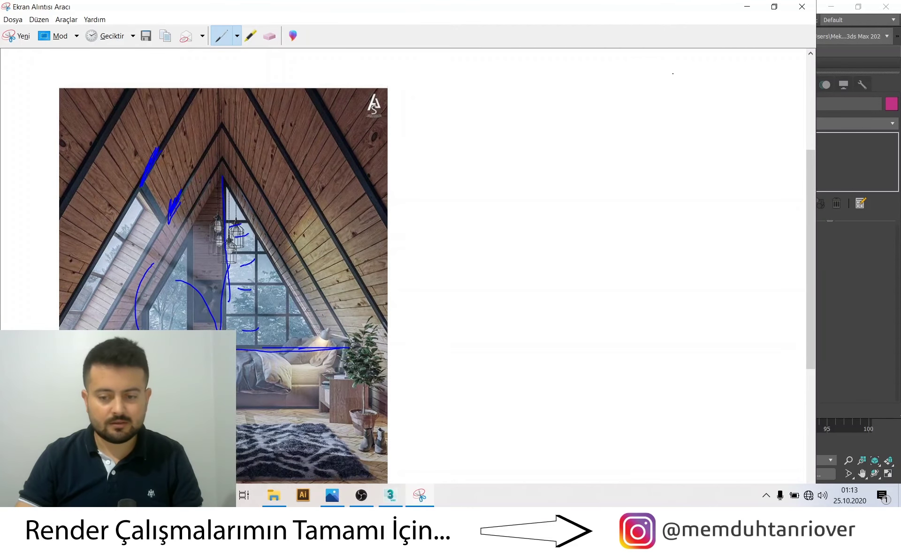
click(757, 13)
scroll(413, 290, down, 10)
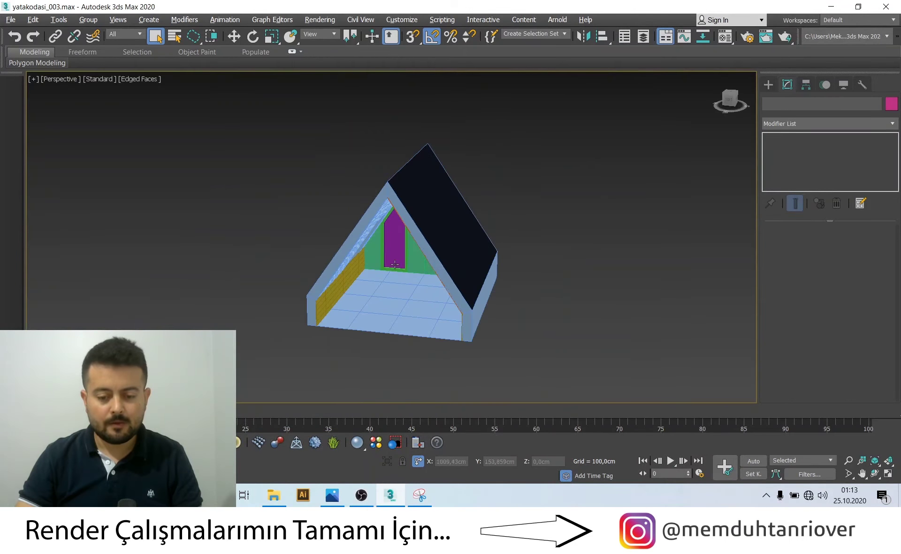
Select the A-frame wall shell Box002 and isolate it
alt+middle_drag(413, 290, 404, 263)
scroll(404, 263, up, 5)
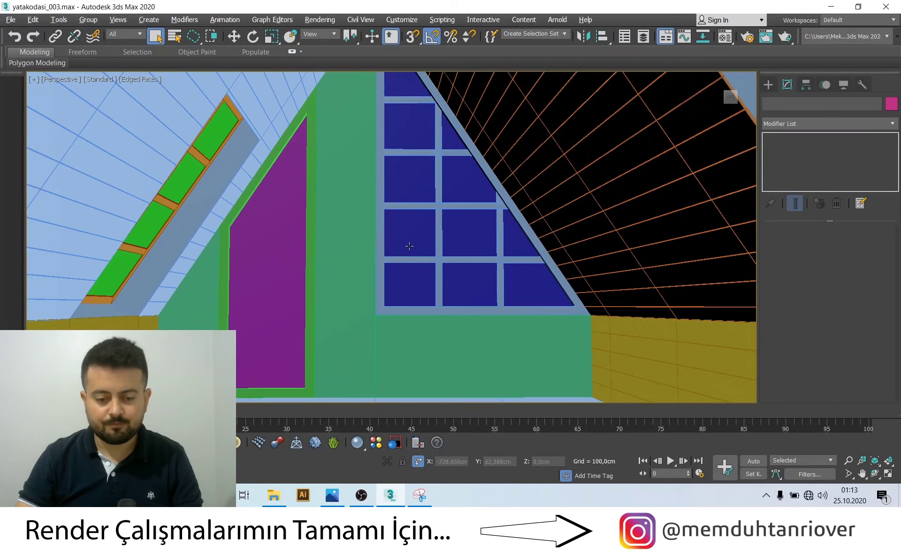
scroll(395, 242, down, 4)
scroll(399, 243, up, 2)
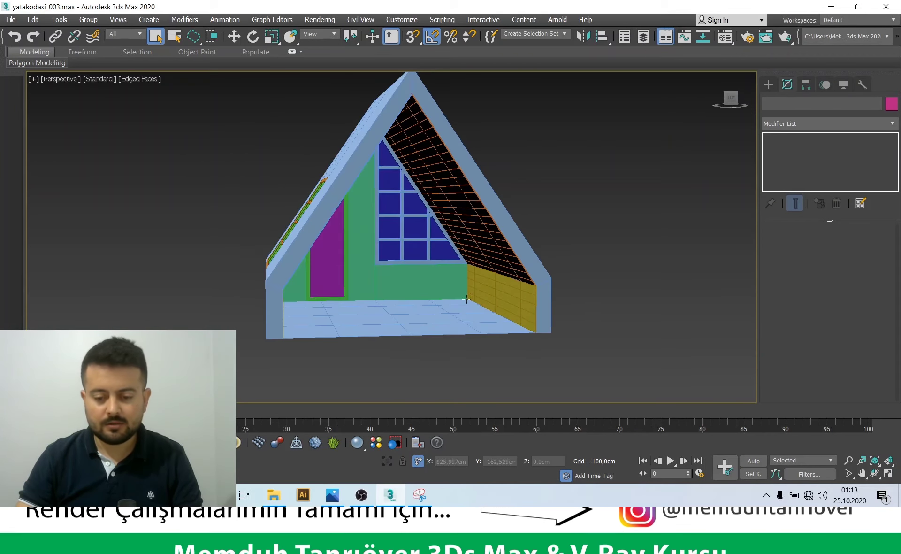
scroll(399, 243, up, 5)
click(567, 288)
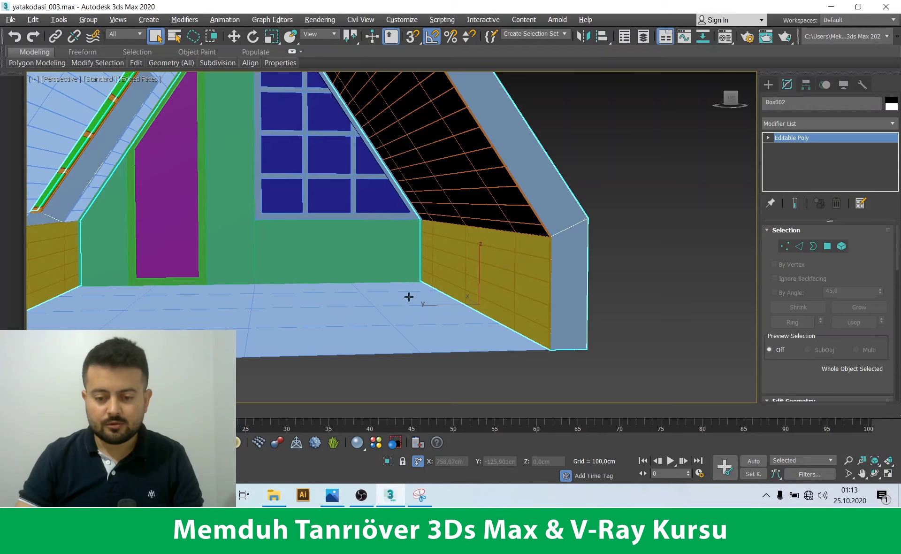
alt+middle_drag(409, 295, 424, 300)
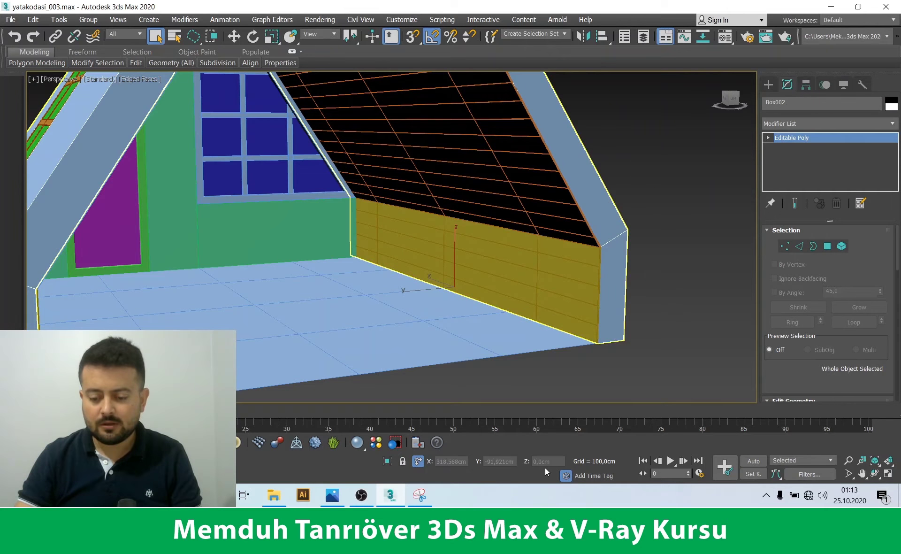
click(387, 461)
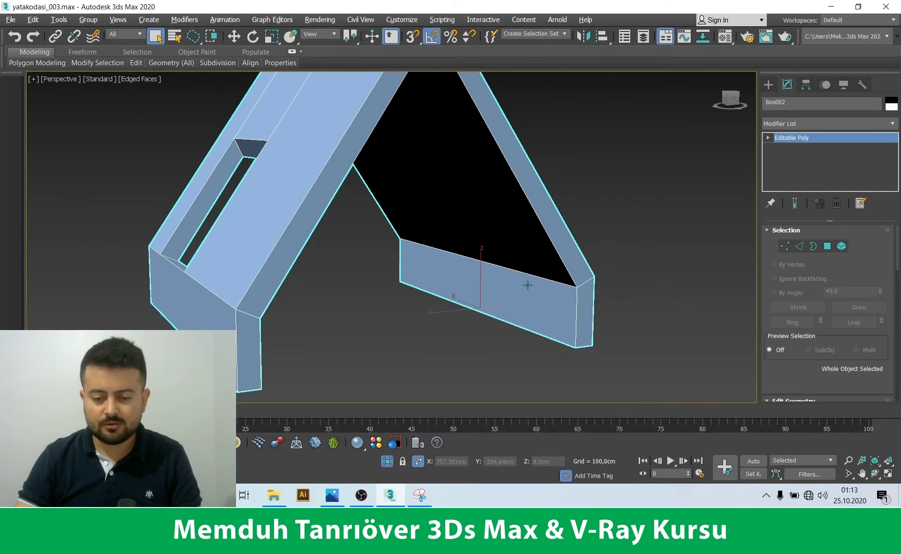
View the isolated shell from the Left side and show the standard primitives
key(alt+w)
key(alt+w)
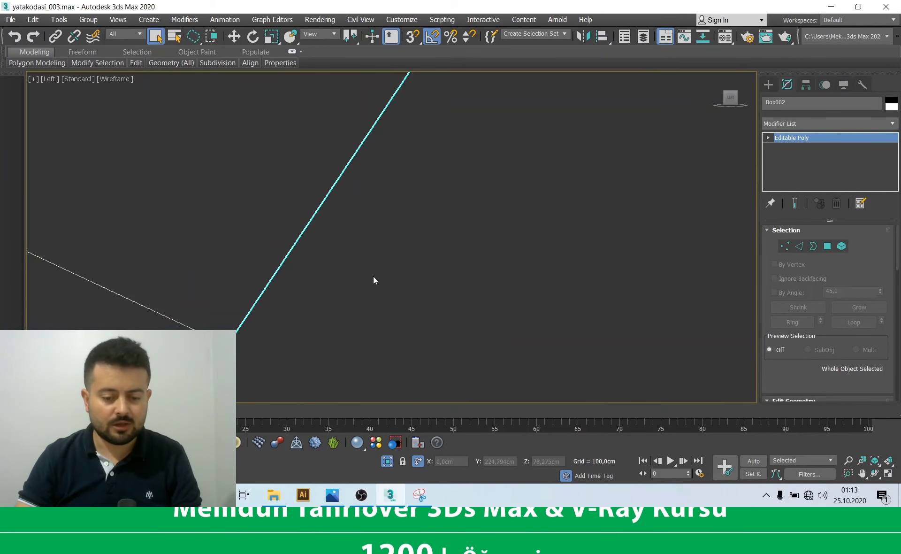
scroll(424, 288, down, 3)
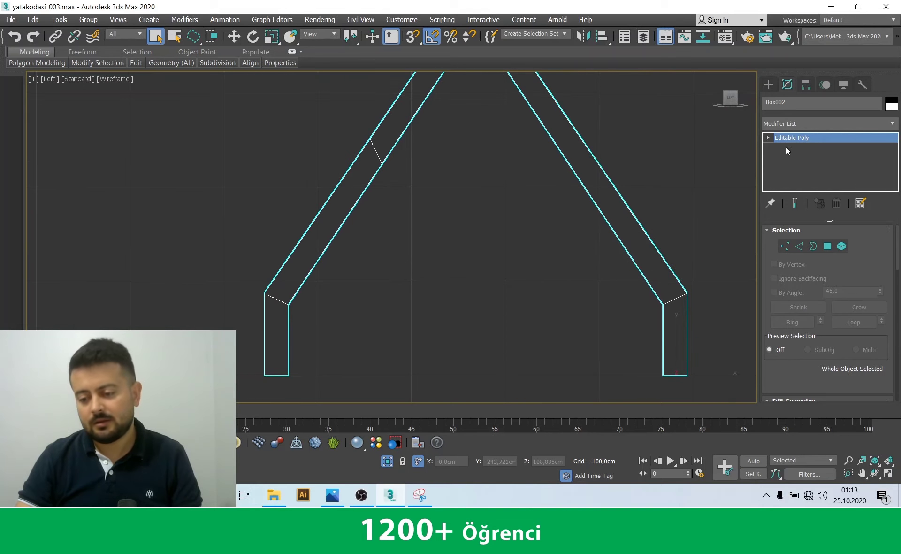
middle_drag(429, 288, 396, 310)
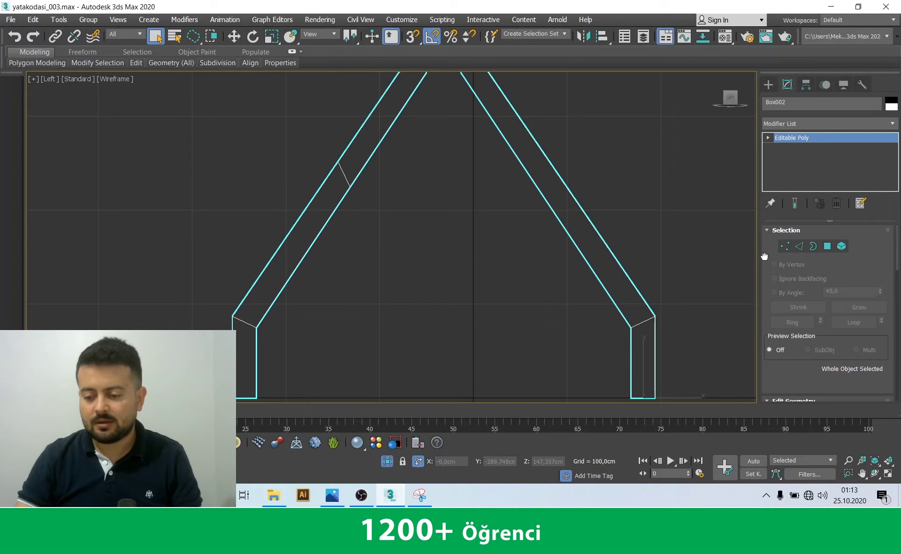
click(769, 85)
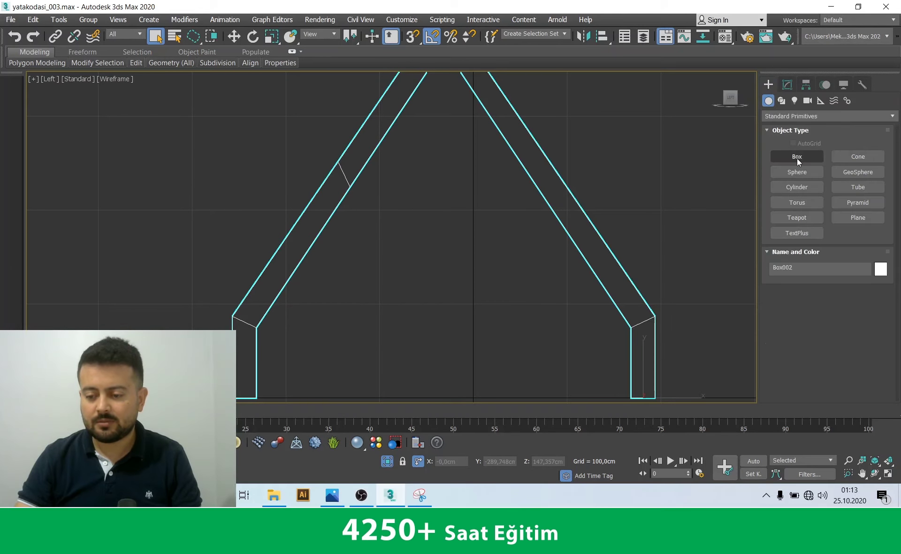
Draw an A-frame line from the left wall base, up to the roof apex, and down the right side
click(782, 101)
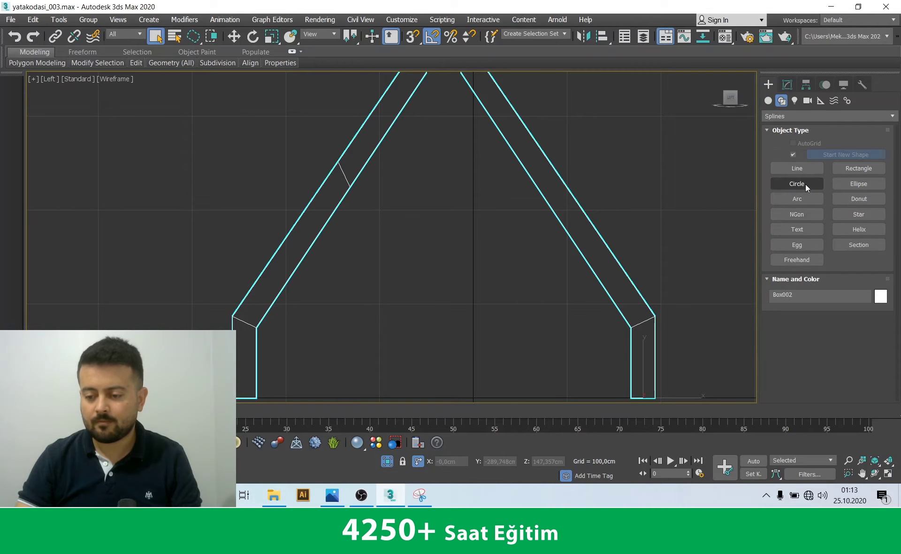
click(778, 170)
scroll(439, 196, down, 3)
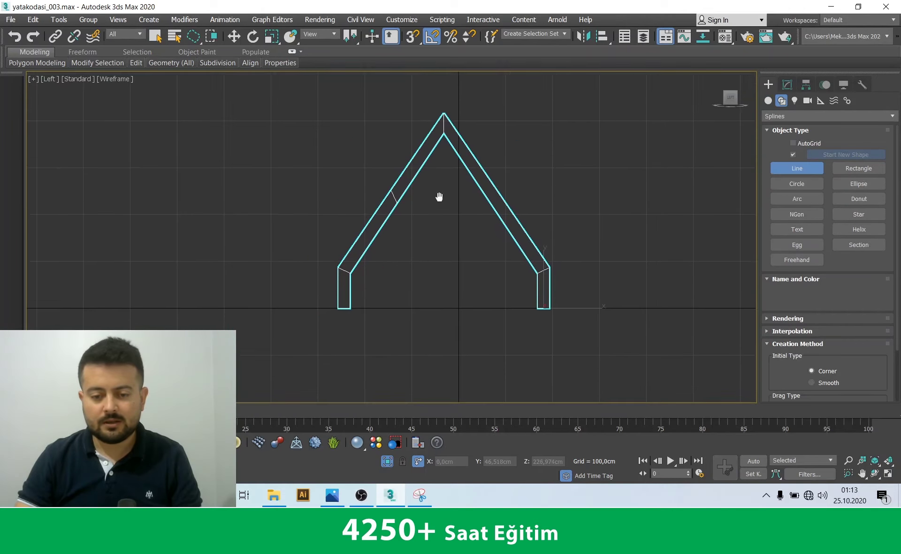
click(342, 318)
click(436, 142)
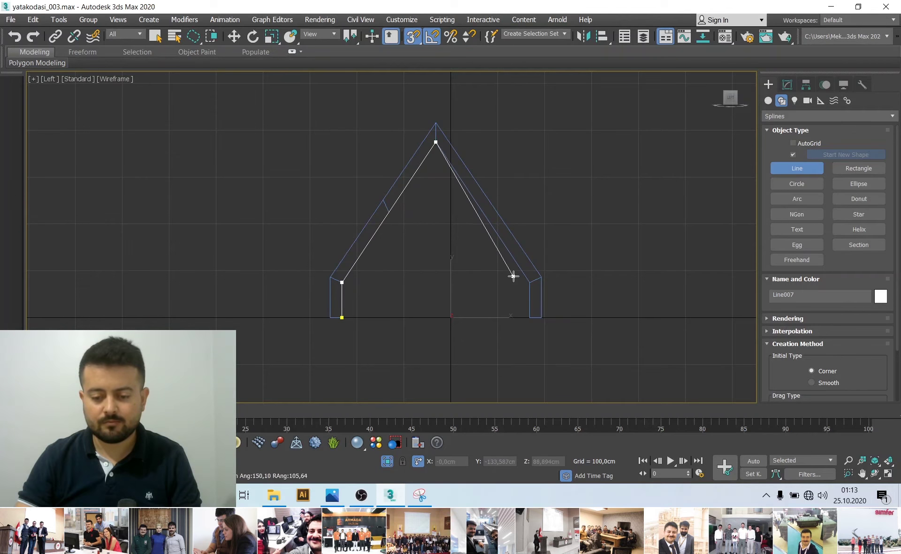
click(530, 318)
right_click(588, 289)
key(alt+w)
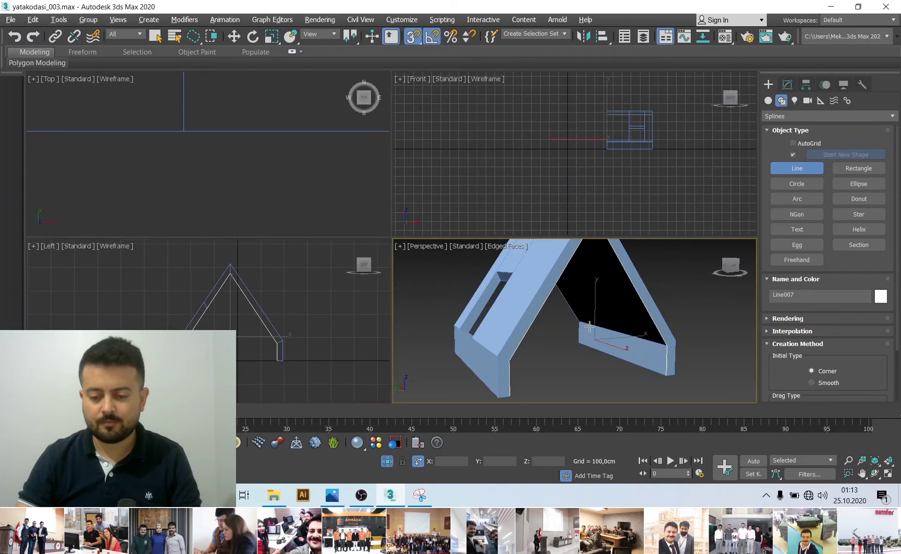
right_click(653, 328)
key(alt+w)
alt+middle_drag(507, 252, 495, 244)
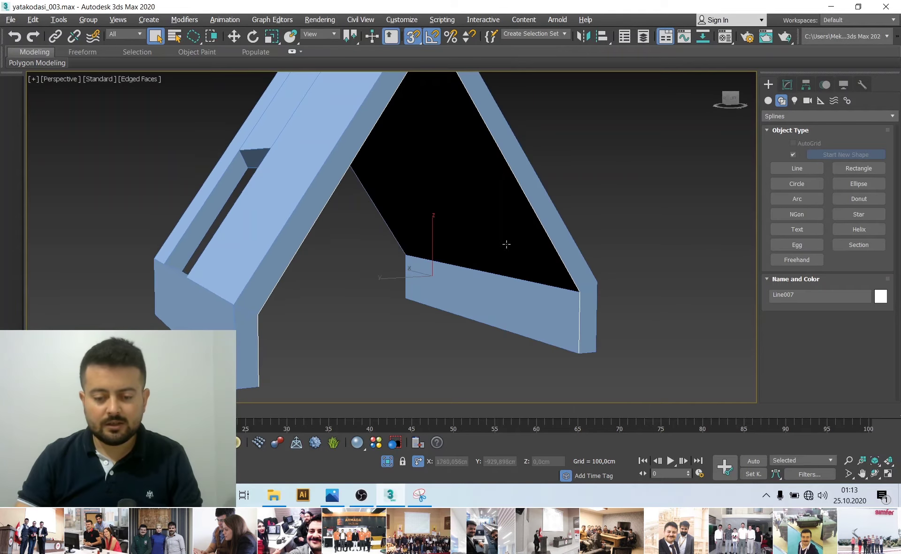
Add a Sweep modifier to the new frame line
click(789, 85)
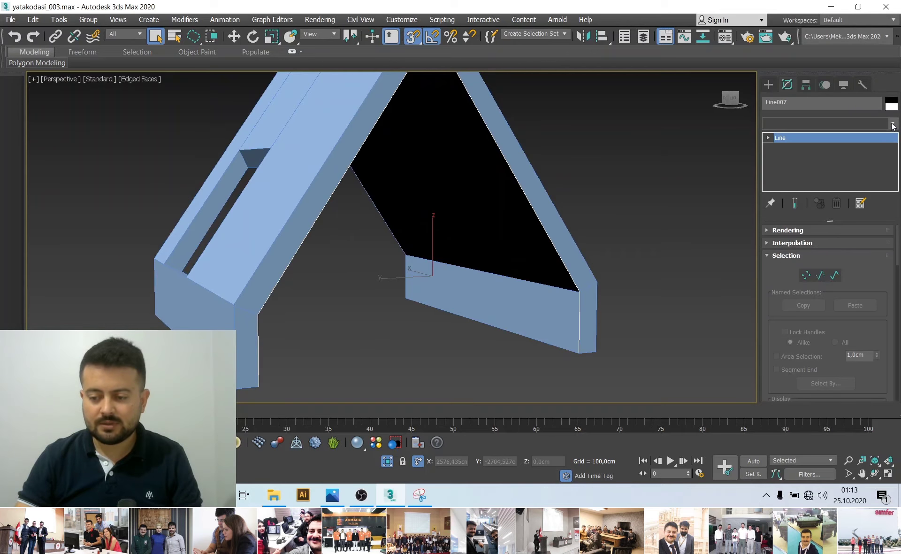
click(826, 123)
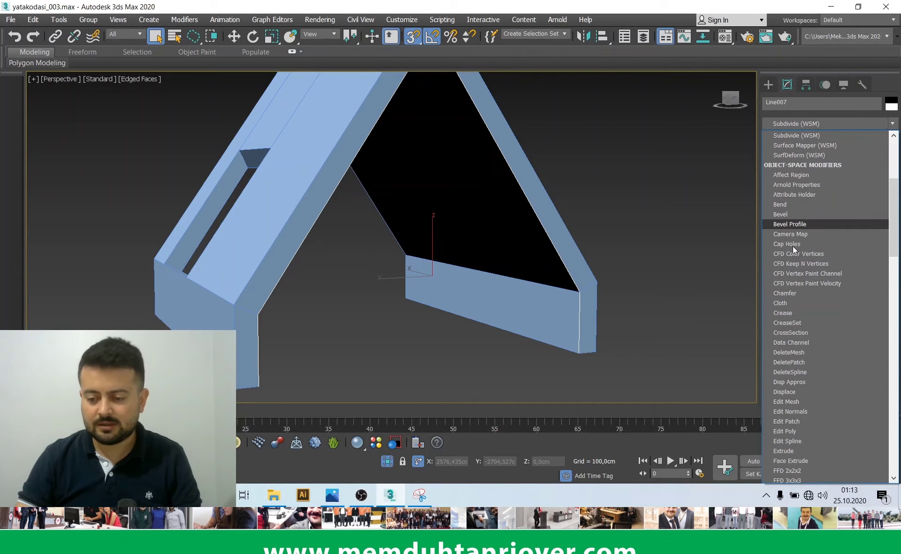
key(s)
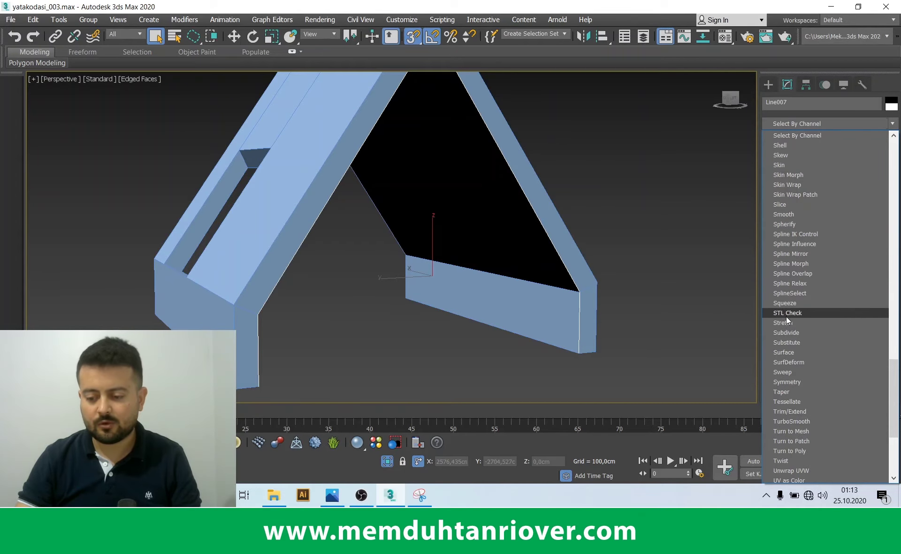
click(788, 372)
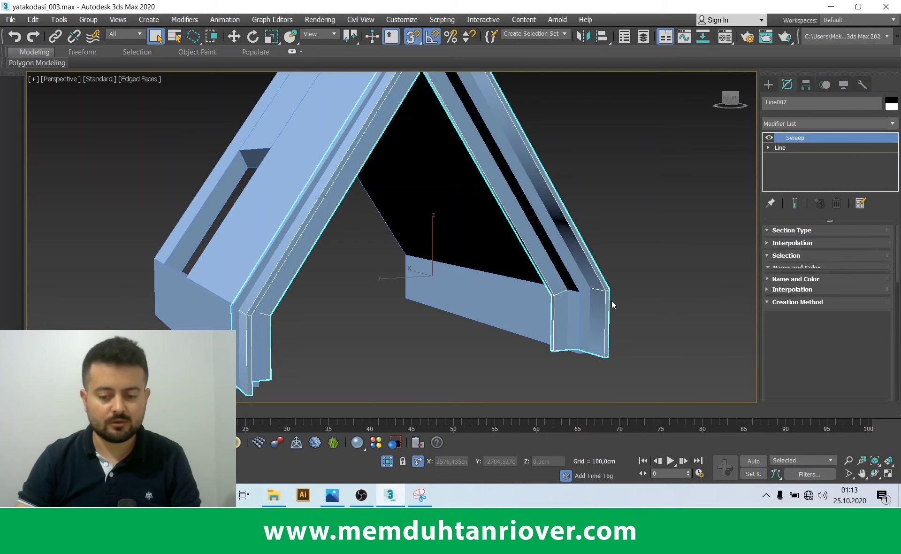
scroll(573, 354, up, 2)
middle_drag(579, 346, 562, 322)
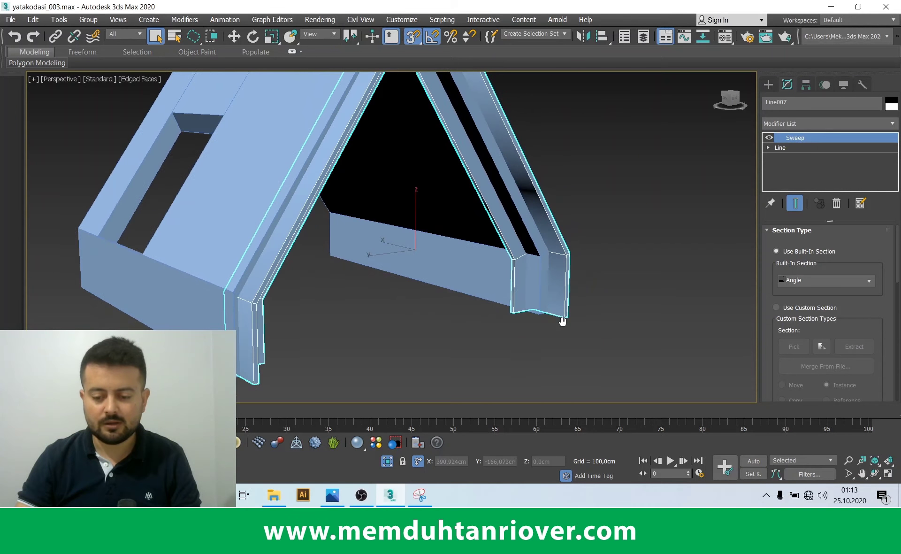
Give the sweep a built-in Bar section, 6 cm long and 6 cm wide
click(805, 281)
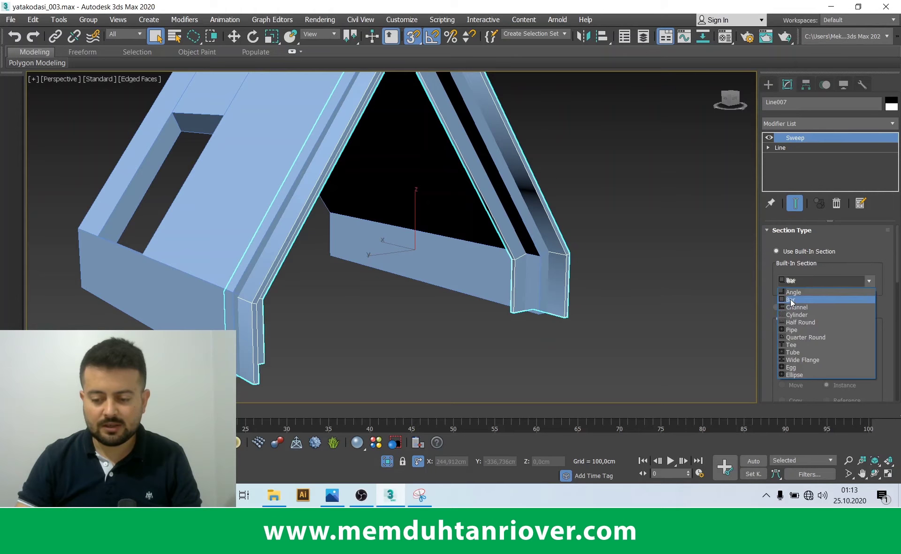
click(791, 300)
scroll(539, 303, up, 2)
scroll(547, 298, up, 2)
scroll(540, 253, up, 2)
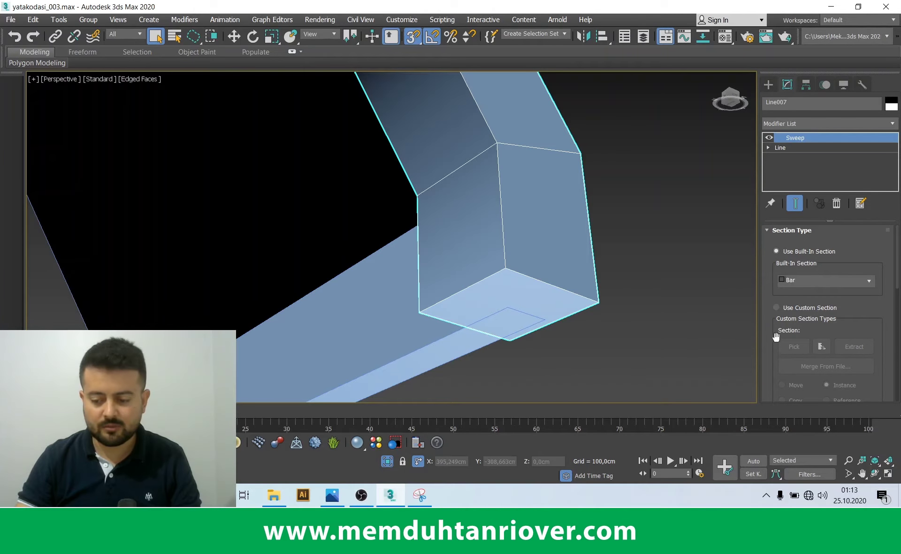
scroll(776, 336, down, 1)
scroll(770, 319, down, 1)
scroll(767, 301, down, 1)
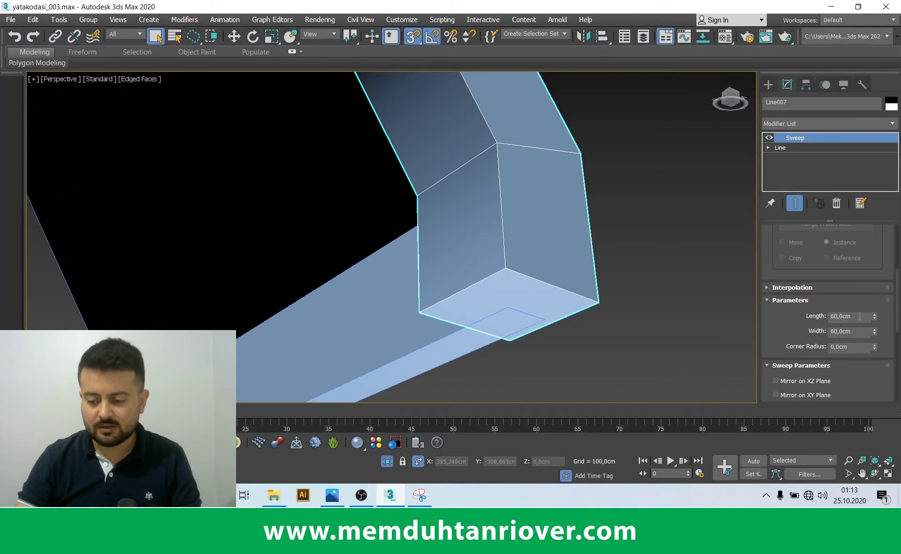
text(6)
key(Tab)
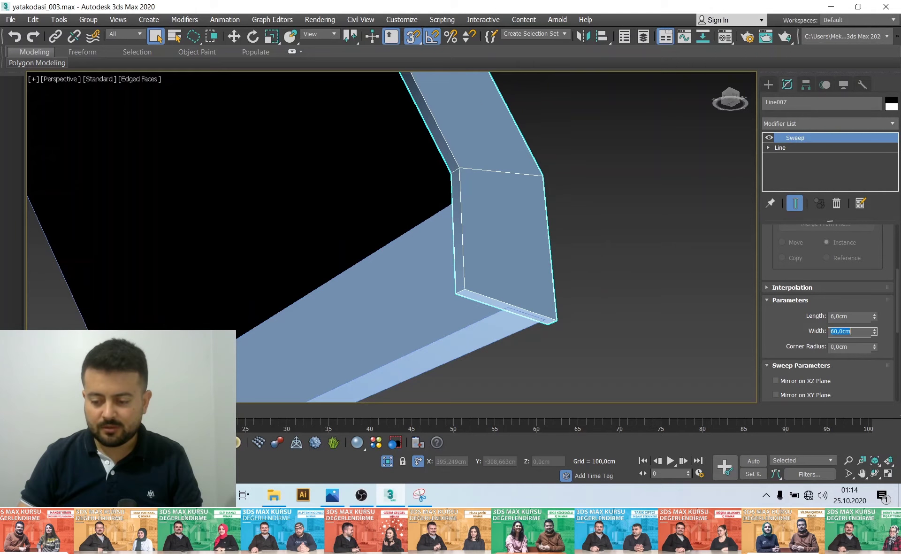
text(6)
key(Tab)
Turn off Isolate Selection and view the whole room from above
alt+middle_drag(637, 262, 547, 376)
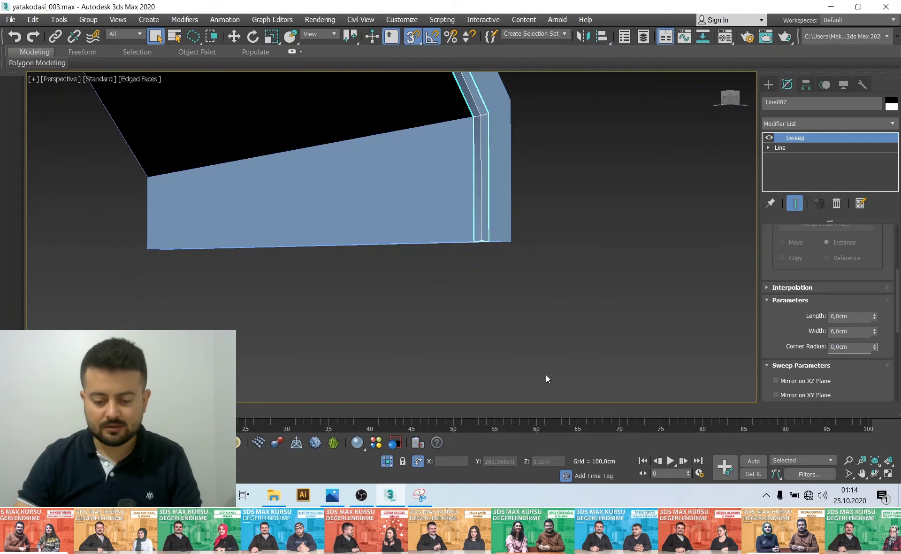
click(401, 460)
mouse_move(468, 371)
alt+middle_down()
mouse_move(516, 324)
mouse_move(352, 68)
alt+middle_up()
key(w)
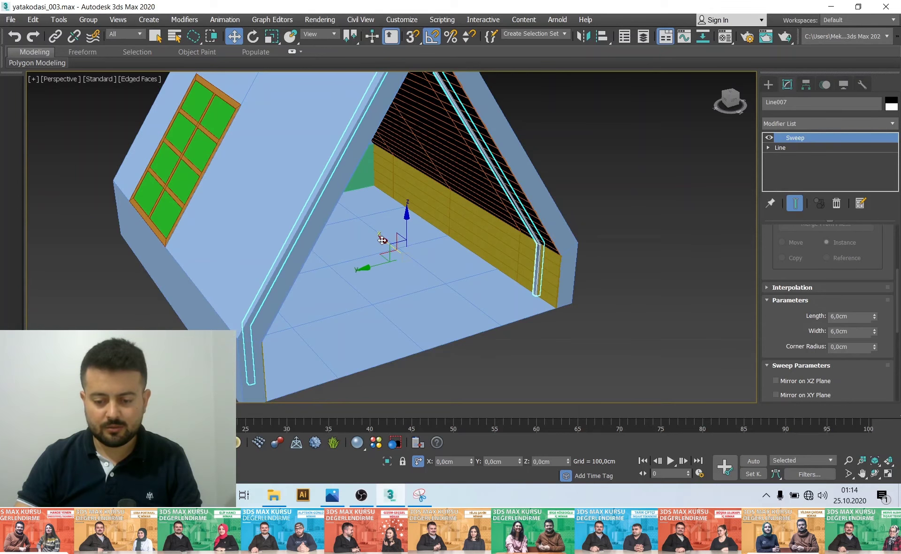
Select the roof frame from a low frontal view of the room
click(613, 262)
alt+middle_drag(613, 262, 540, 234)
scroll(540, 233, up, 3)
scroll(545, 206, up, 3)
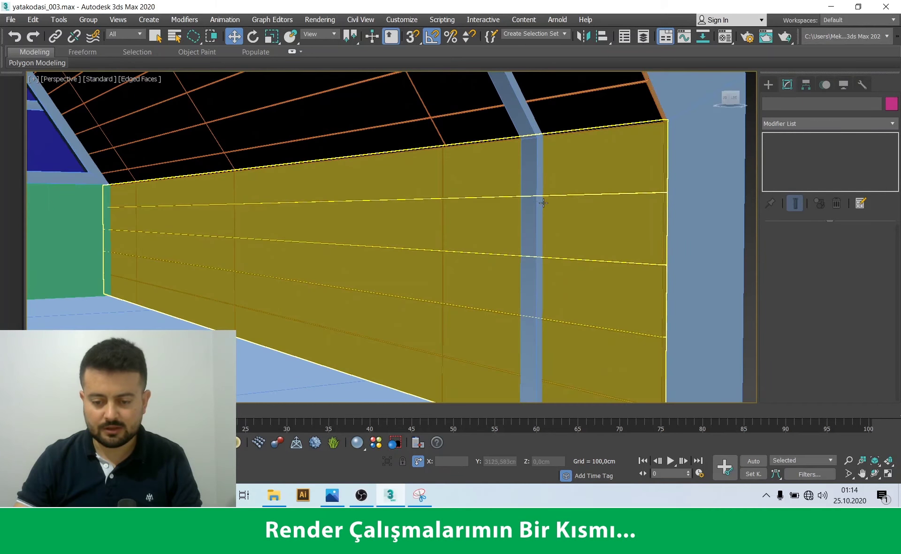
click(533, 181)
scroll(537, 201, up, 2)
scroll(469, 235, up, 1)
scroll(380, 289, up, 1)
scroll(379, 289, down, 2)
scroll(371, 287, down, 2)
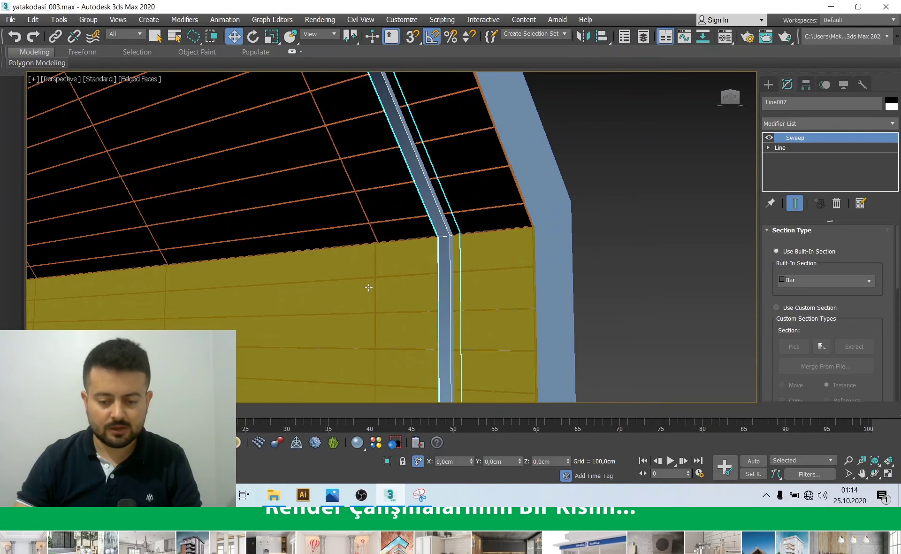
scroll(390, 300, down, 1)
scroll(410, 315, down, 2)
click(563, 234)
click(424, 305)
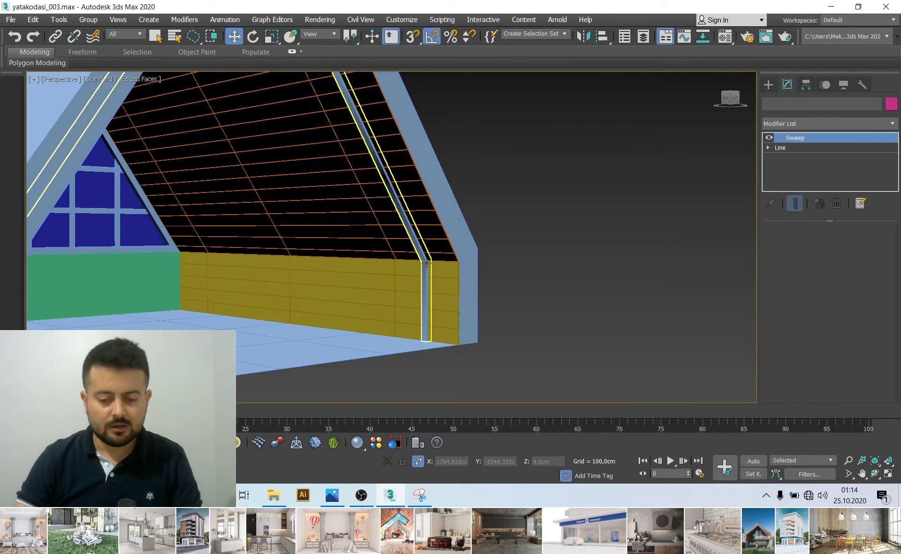
Add both roof panels to the selection and isolate them together with the frame
key(alt+w)
key(alt+w)
scroll(374, 205, down, 3)
scroll(281, 212, up, 2)
middle_drag(282, 212, 197, 223)
key(alt+w)
key(alt+w)
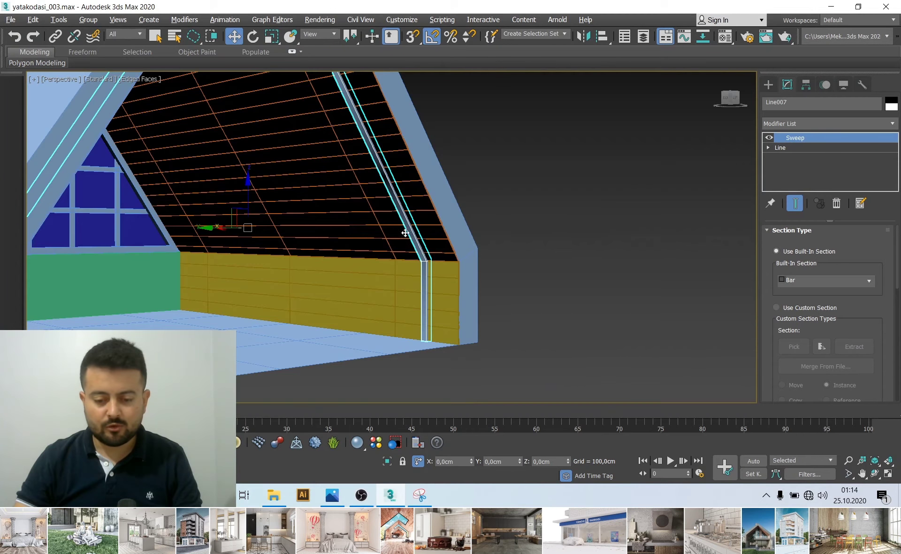
ctrl+click(366, 213)
scroll(374, 243, down, 3)
alt+middle_drag(374, 243, 258, 207)
ctrl+click(233, 200)
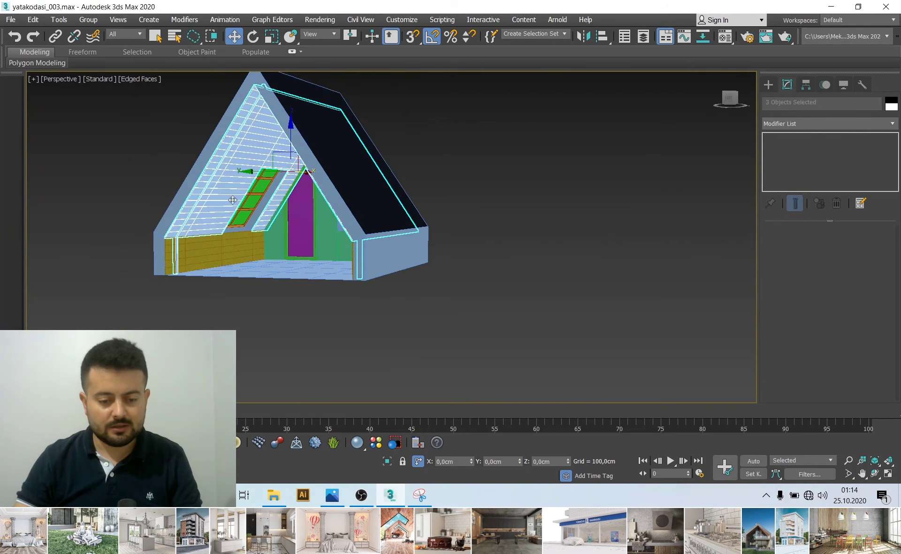
click(387, 461)
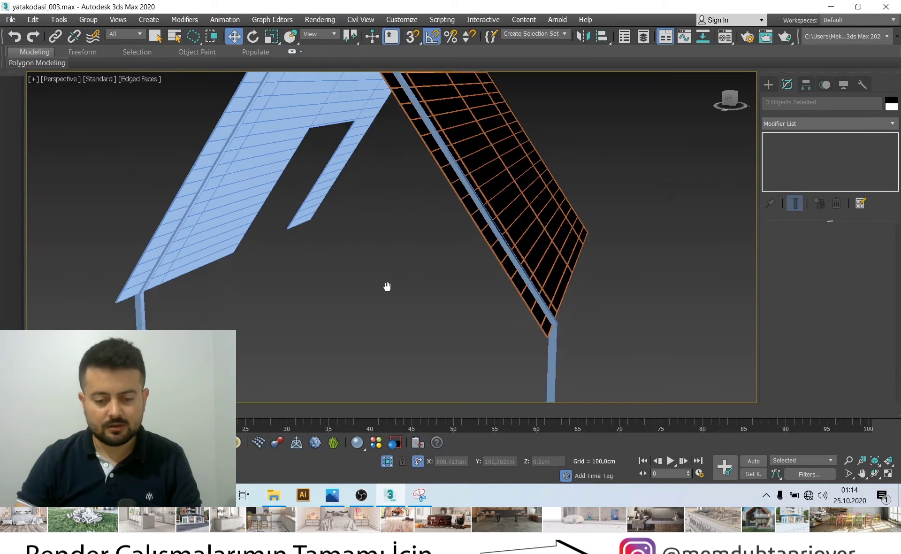
Set the Line007 frame's object colour to magenta
scroll(483, 303, down, 3)
key(ctrl+z)
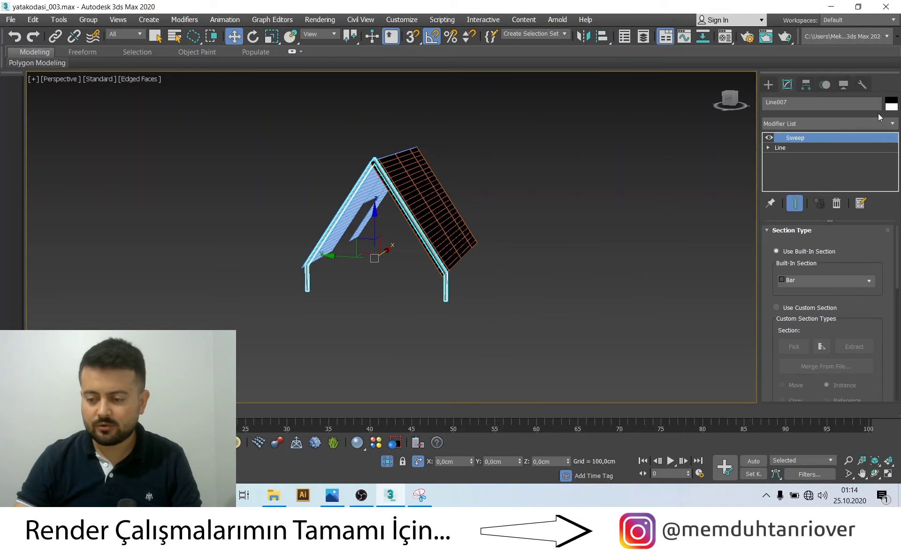
click(891, 104)
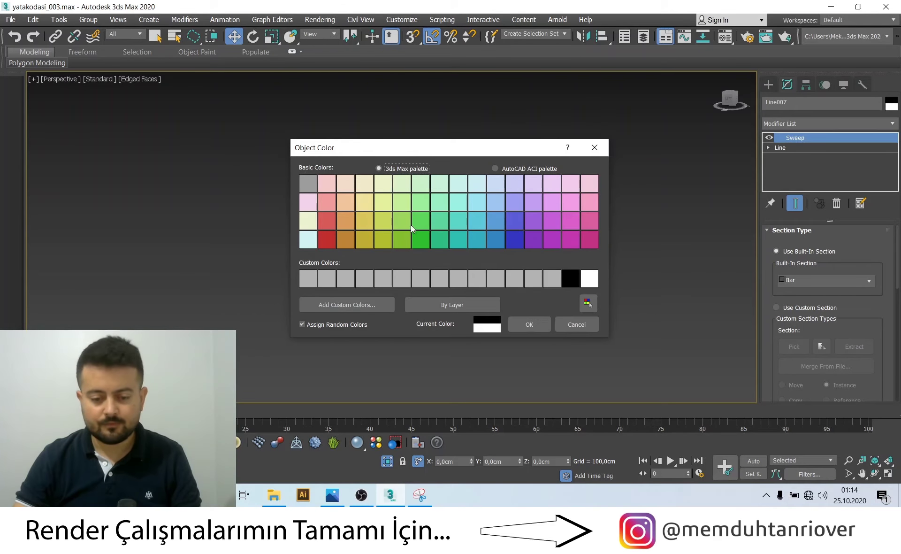
click(571, 243)
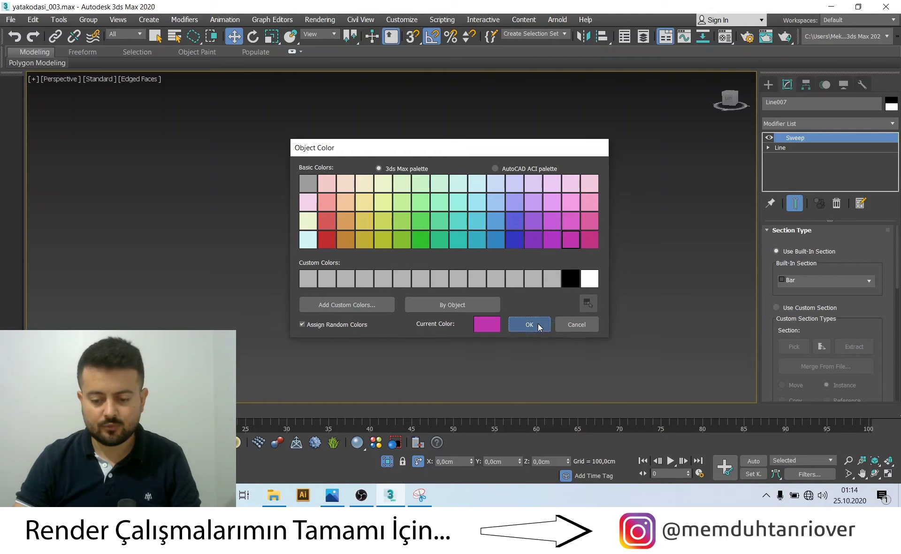
click(529, 324)
click(408, 287)
scroll(408, 287, up, 5)
click(528, 291)
key(alt+w)
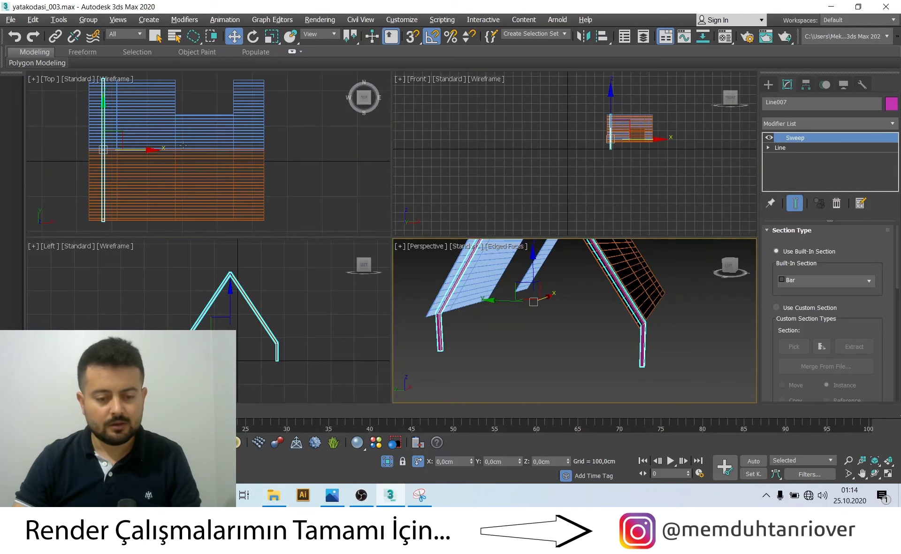
In the Top view, Shift-drag the magenta frame to clone copies Line008 and Line009 along the roof
middle_click(237, 220)
key(alt+w)
scroll(194, 231, up, 3)
scroll(207, 242, up, 3)
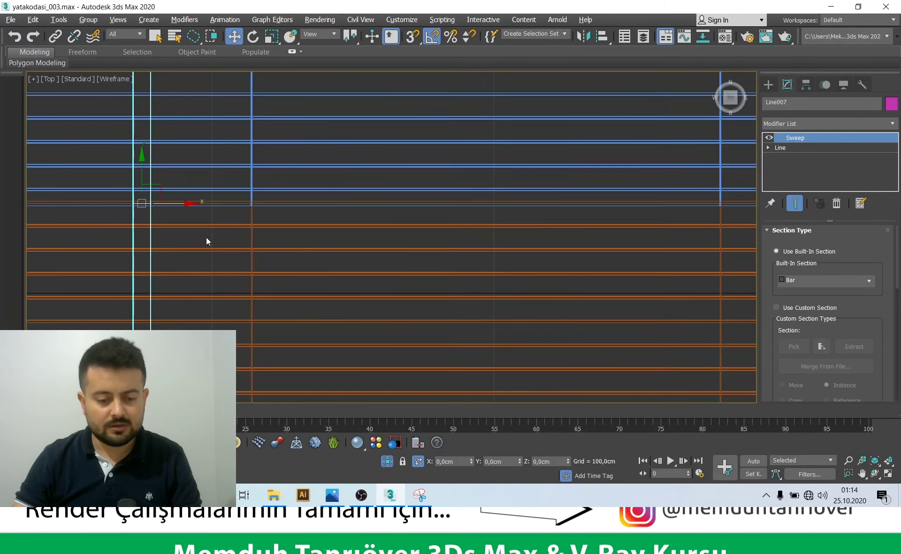
middle_drag(187, 213, 277, 215)
drag(277, 215, 302, 217)
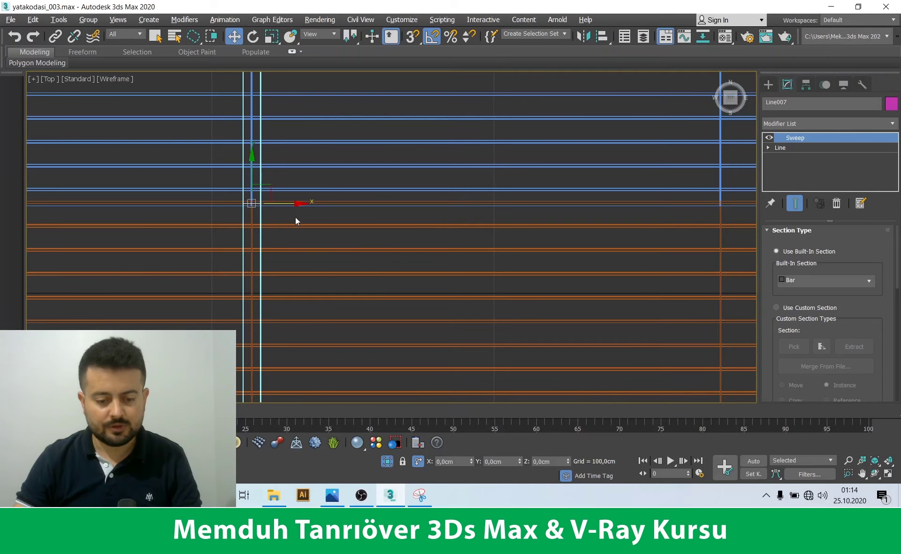
scroll(301, 216, down, 3)
shift+drag(310, 214, 475, 217)
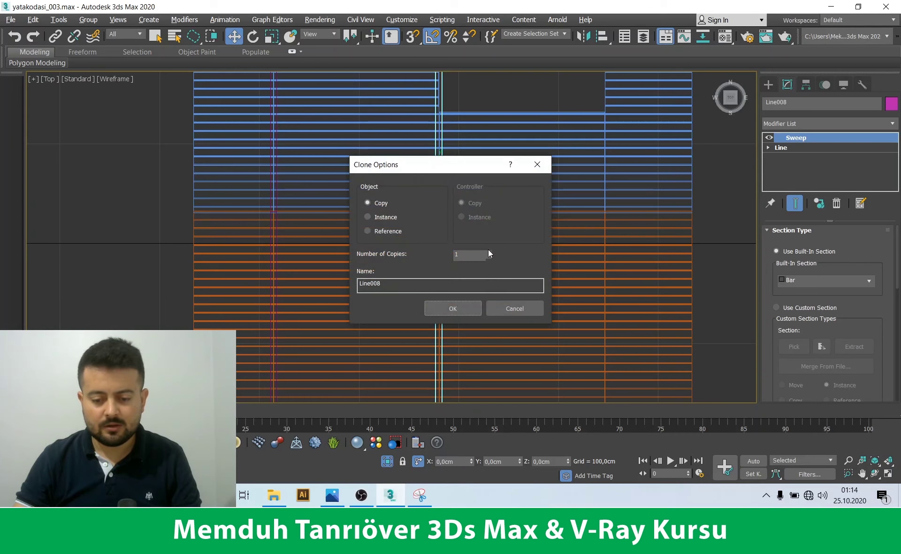
click(459, 311)
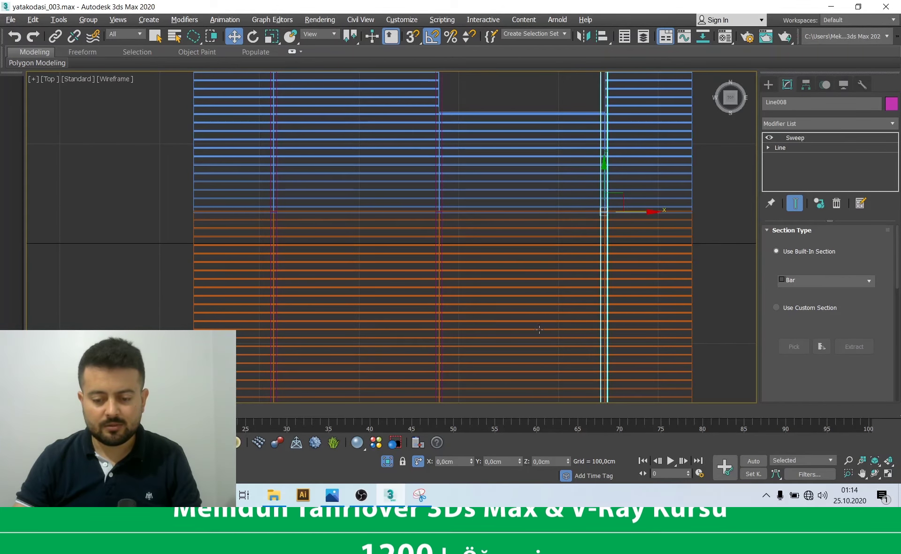
Maximize the Perspective view to check the gable roof, then bring up the annotated reference sketch
scroll(499, 322, down, 3)
key(alt+w)
key(alt+w)
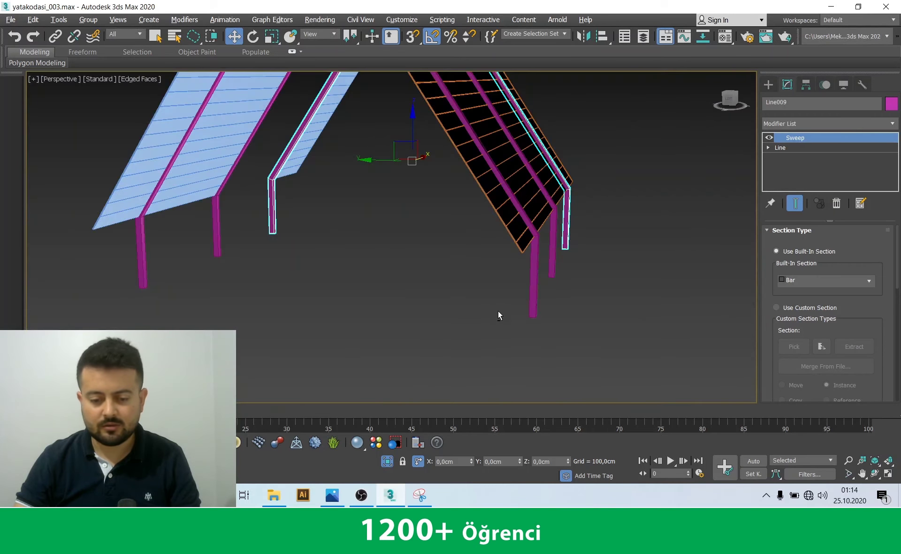
alt+middle_drag(498, 311, 520, 312)
scroll(519, 312, down, 3)
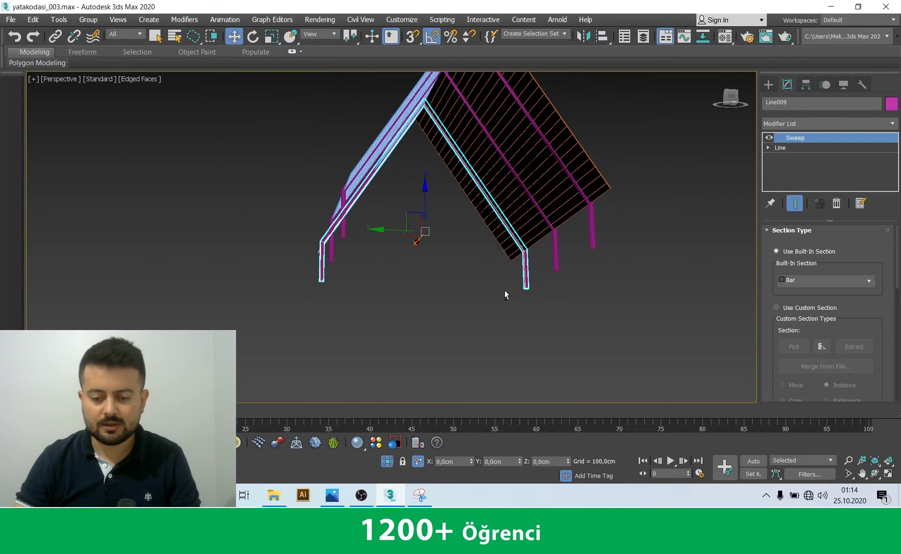
click(420, 495)
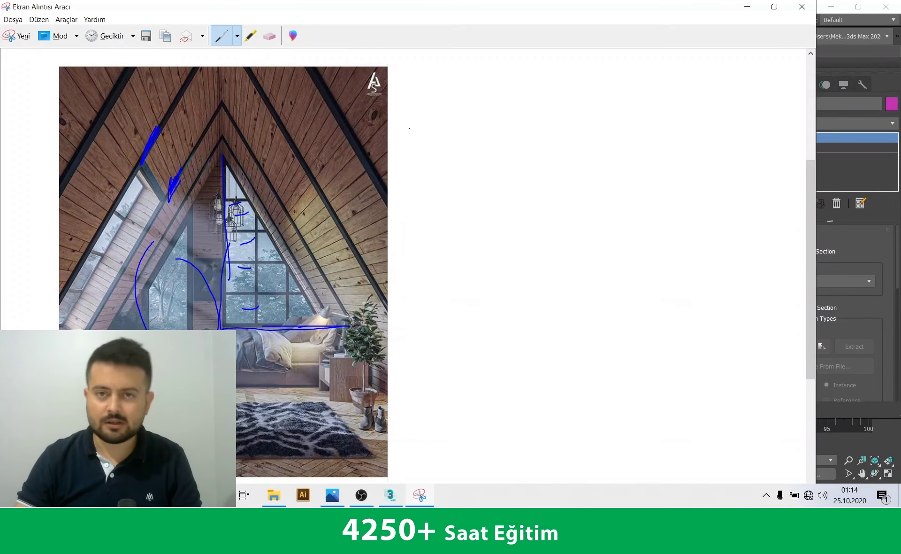
Minimize the reference image and clear the selection in 3ds Max
click(747, 7)
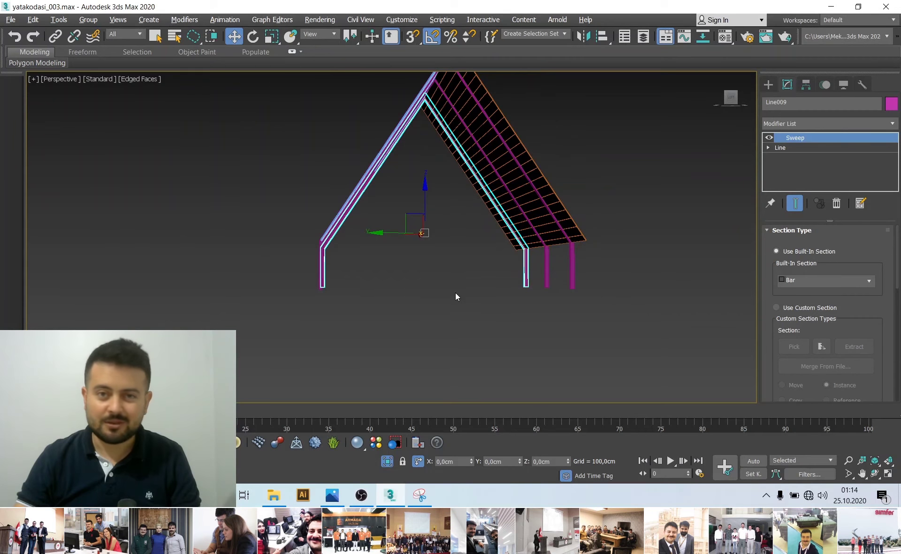
alt+middle_drag(455, 296, 465, 305)
key(q)
scroll(539, 305, up, 3)
click(581, 312)
mouse_move(581, 312)
alt+middle_down()
mouse_move(553, 294)
mouse_move(481, 283)
mouse_move(491, 269)
mouse_move(463, 289)
alt+middle_up()
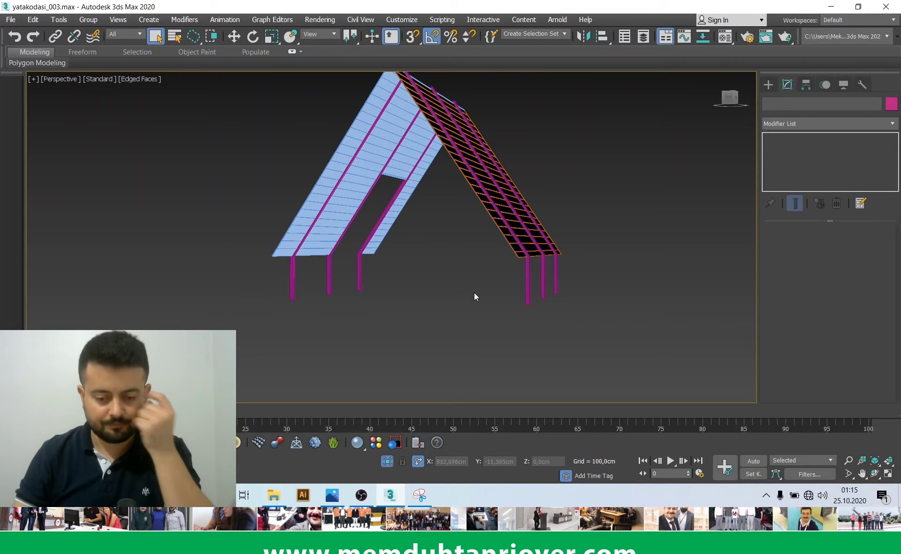
Isolate the three magenta roof frames and select the front frame, Line007
drag(646, 265, 521, 284)
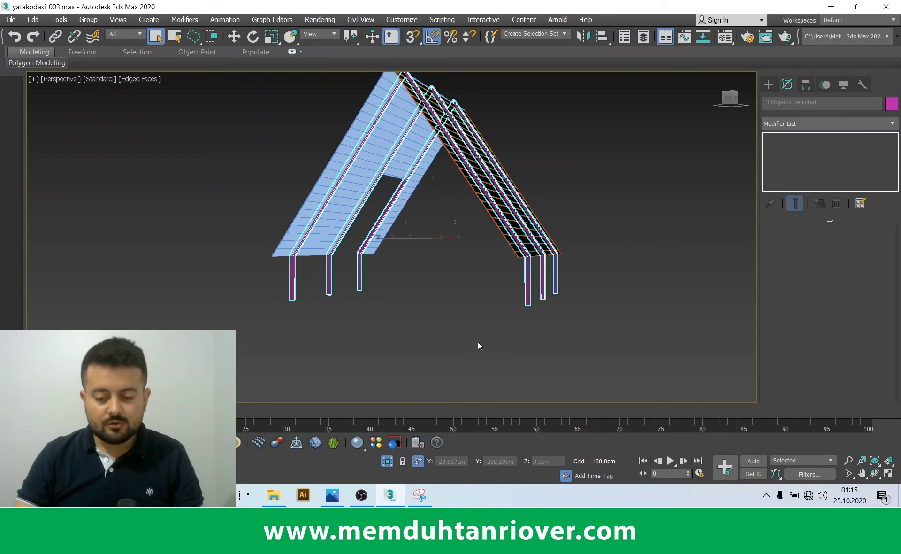
alt+middle_drag(478, 342, 543, 320)
click(387, 461)
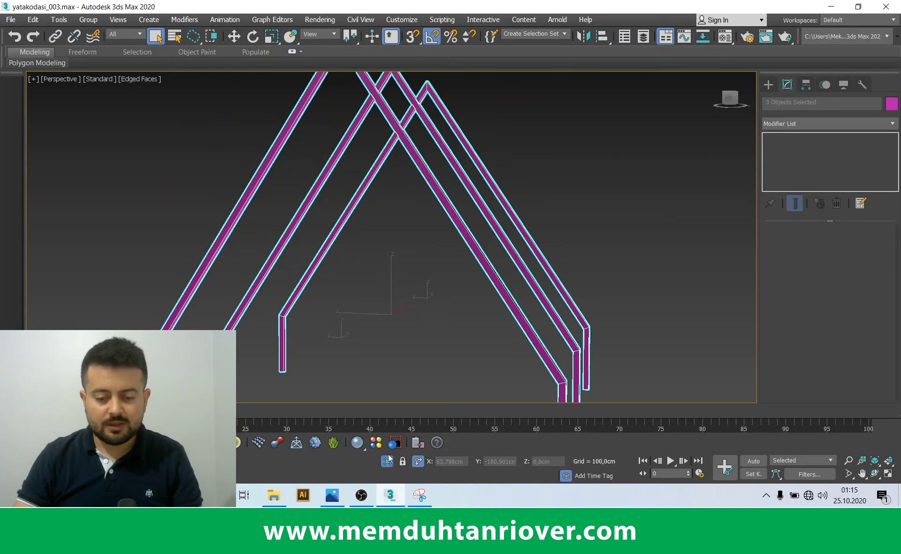
scroll(507, 329, down, 3)
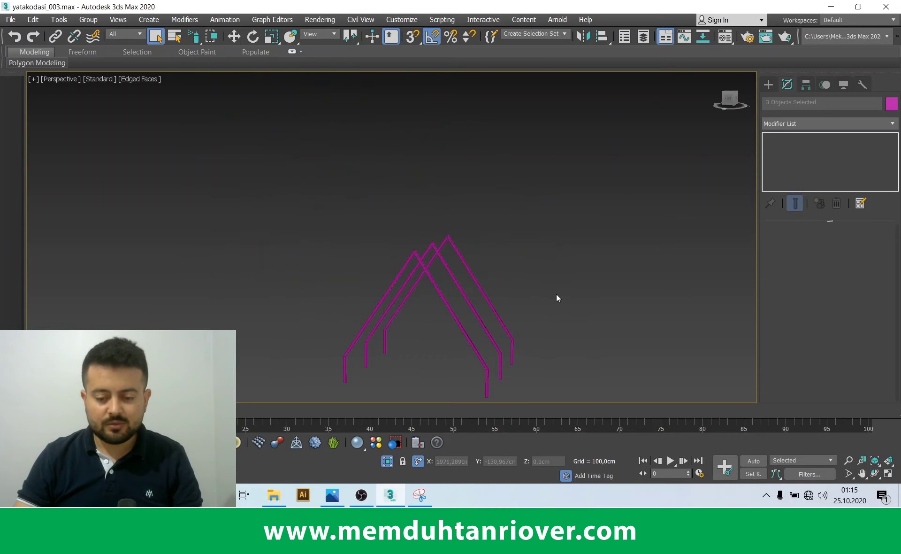
click(467, 342)
middle_drag(467, 342, 467, 303)
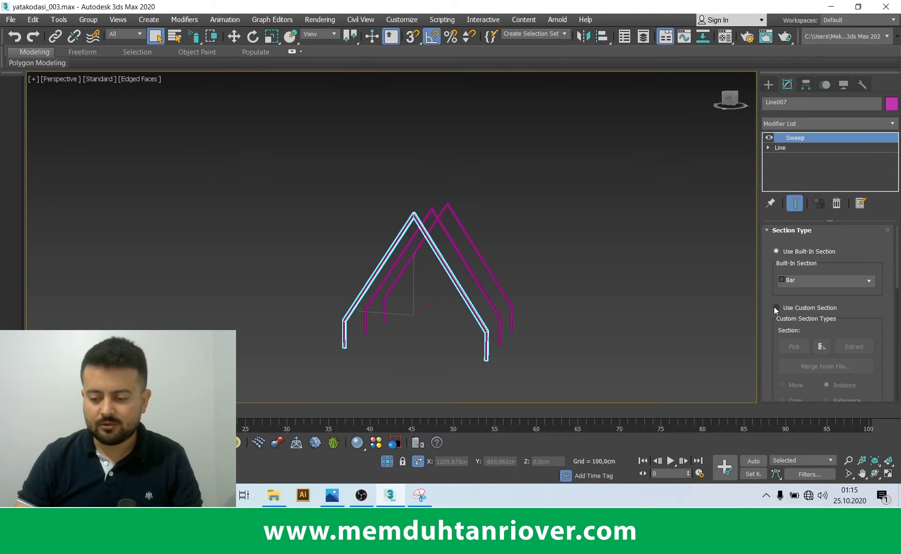
Convert the front frame to editable poly and attach Line008 and Line009 to it
right_click(506, 235)
mouse_move(639, 380)
click(620, 372)
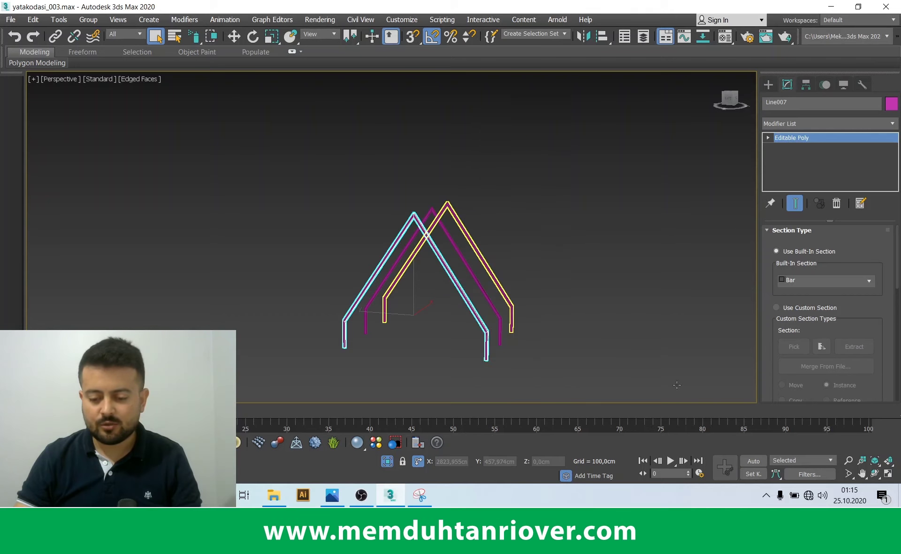
scroll(824, 311, down, 5)
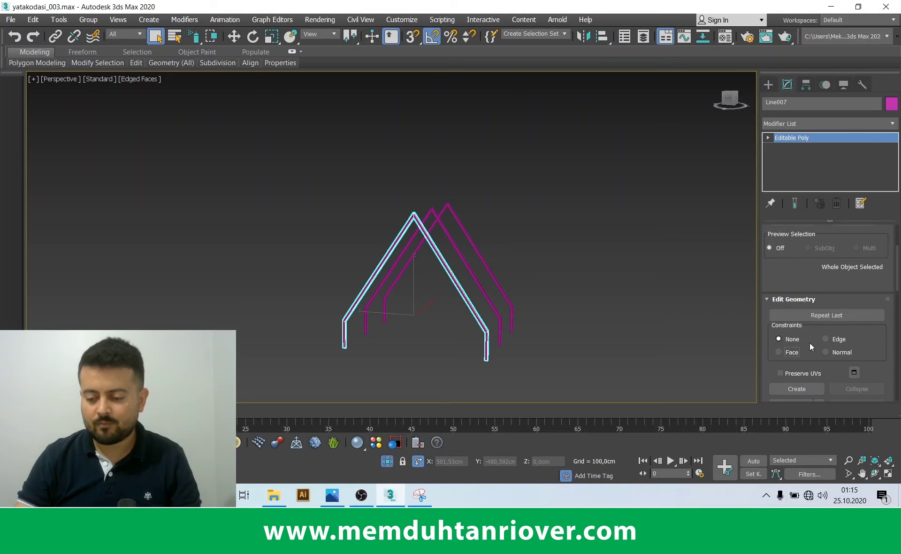
scroll(809, 343, down, 3)
click(819, 348)
key(ctrl+a)
click(211, 259)
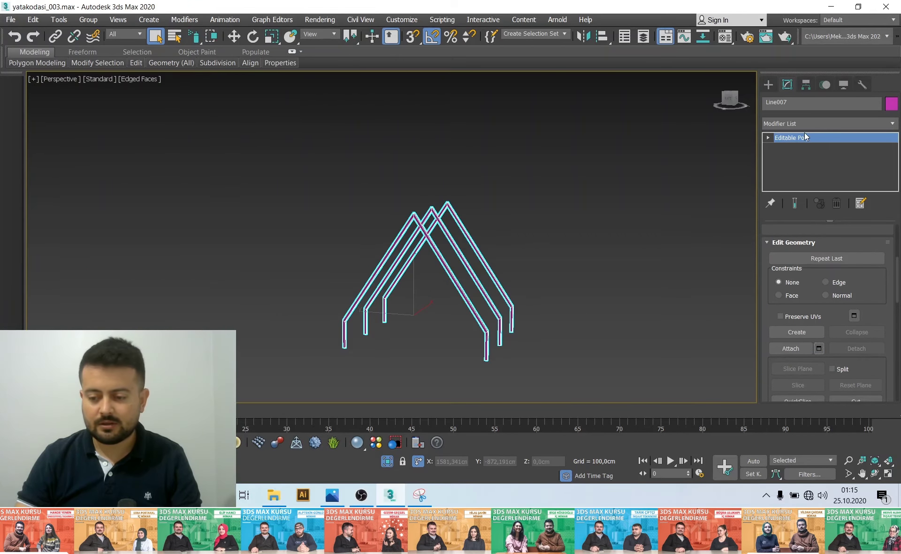
click(652, 182)
click(441, 279)
Add a Chamfer modifier with Amount 0,25cm and 5 segments
scroll(498, 358, up, 5)
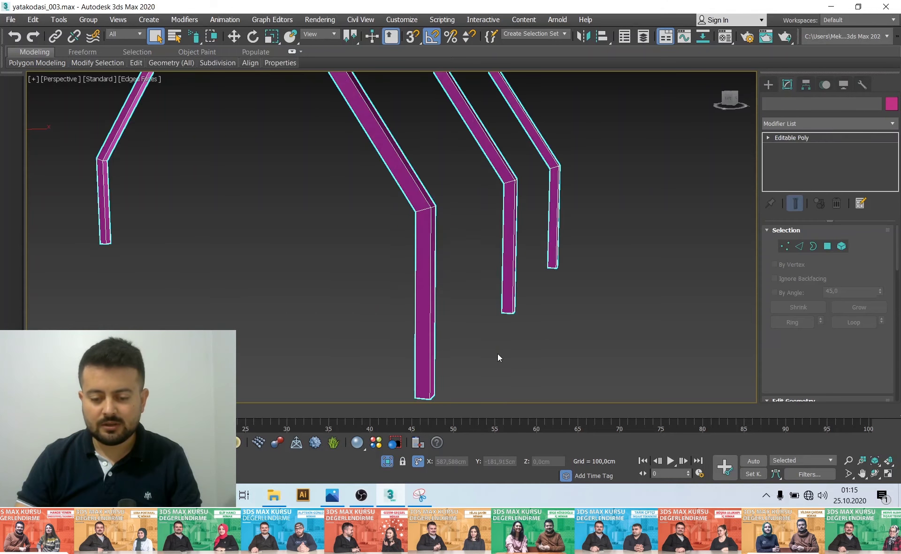
click(887, 125)
key(c)
click(798, 194)
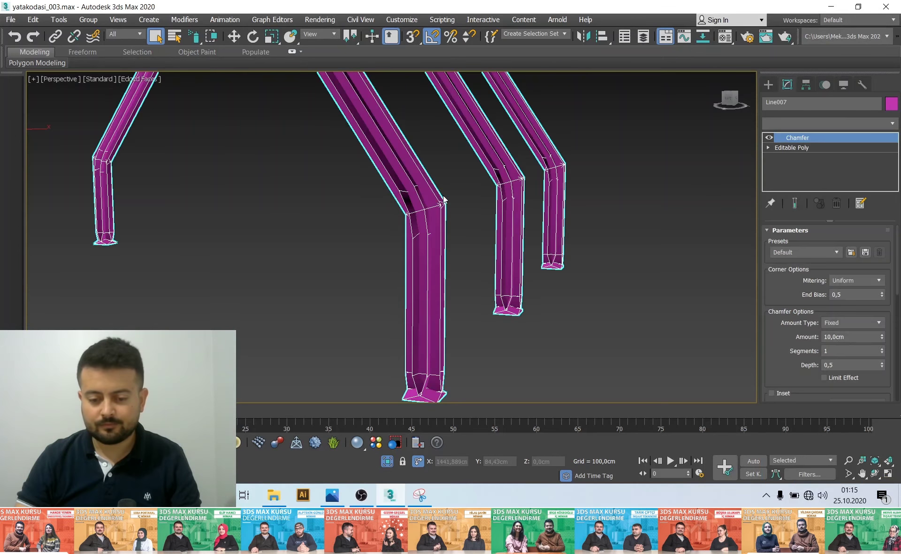
scroll(728, 300, up, 5)
double_click(851, 338)
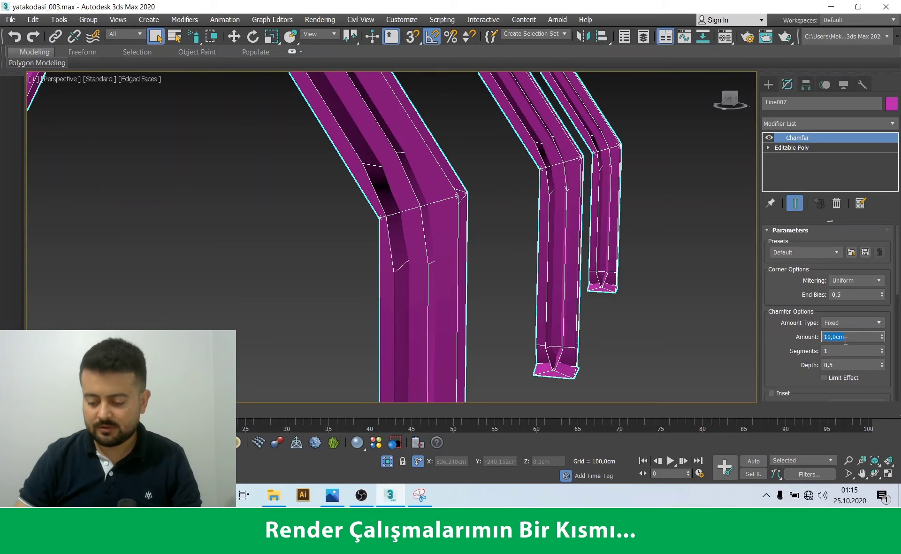
text(,25)
key(Tab)
text(5)
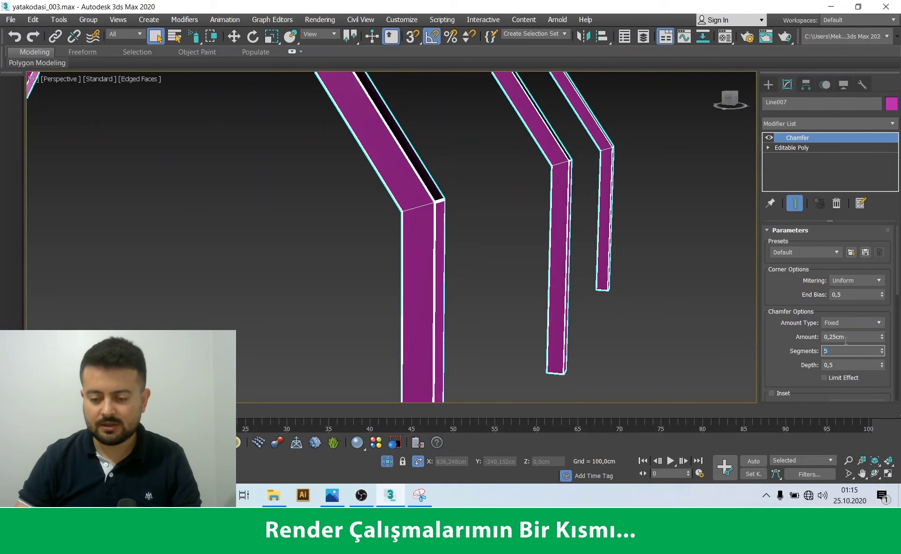
scroll(490, 274, down, 2)
scroll(550, 267, down, 2)
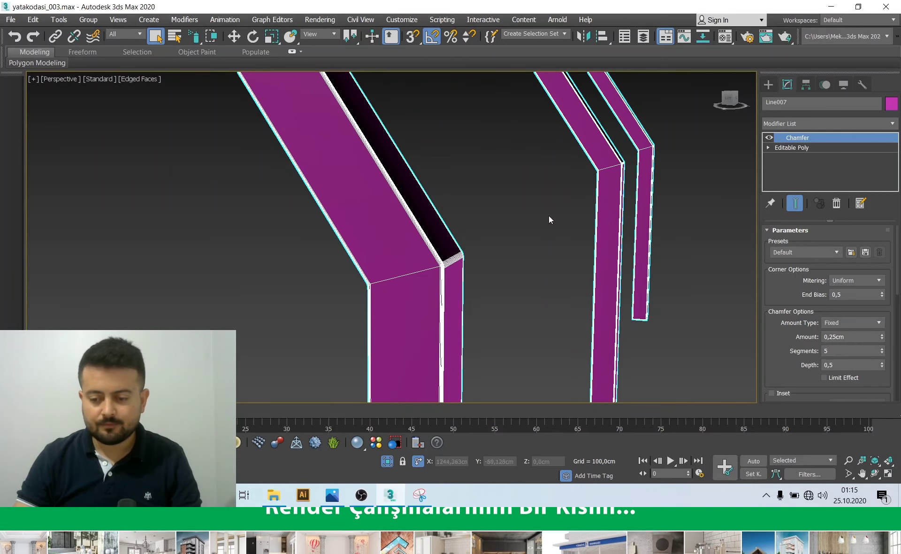
scroll(516, 266, down, 4)
Deselect the frames and bring back the rest of the house
click(646, 299)
middle_drag(565, 277, 565, 298)
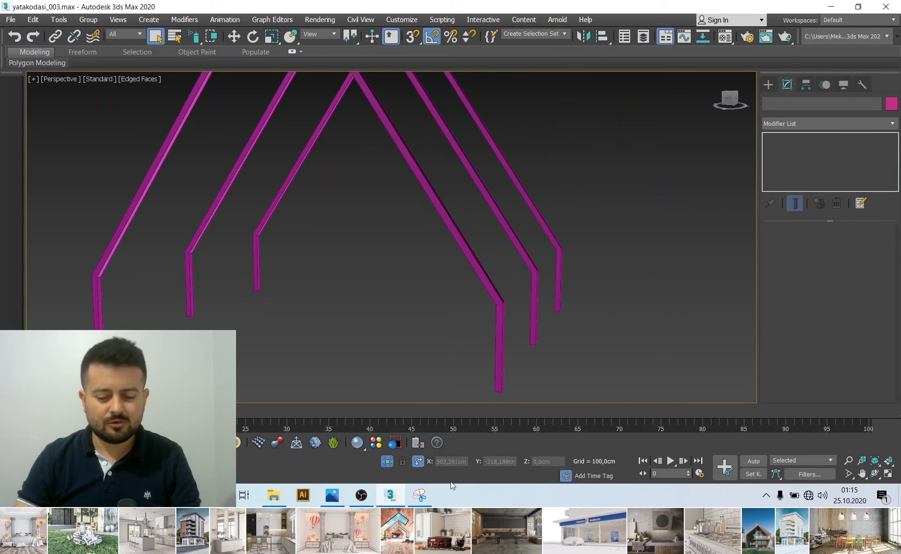
click(387, 461)
Look over the annotated A-frame attic sketch in Snipping Tool, then minimize it
mouse_move(418, 346)
alt+middle_down()
mouse_move(281, 241)
mouse_move(228, 231)
alt+middle_up()
scroll(281, 241, up, 5)
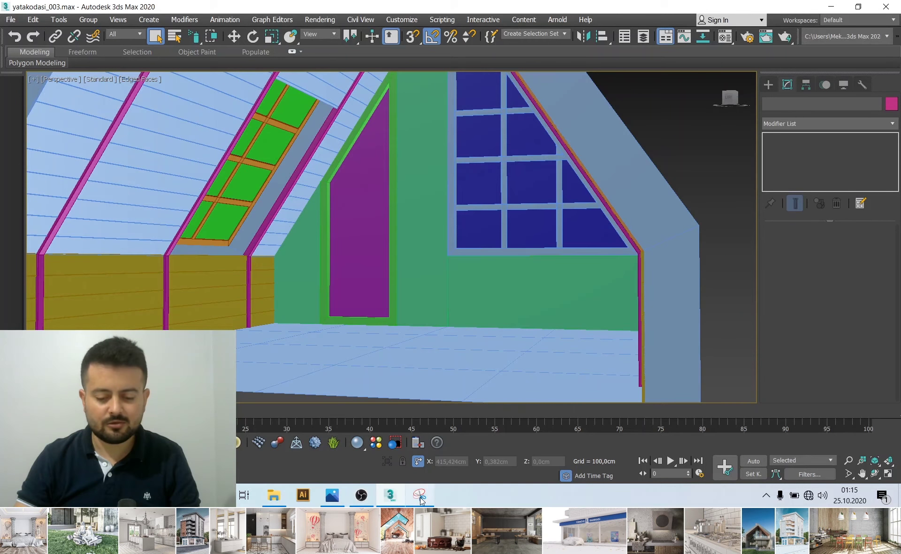
click(420, 495)
scroll(407, 265, up, 2)
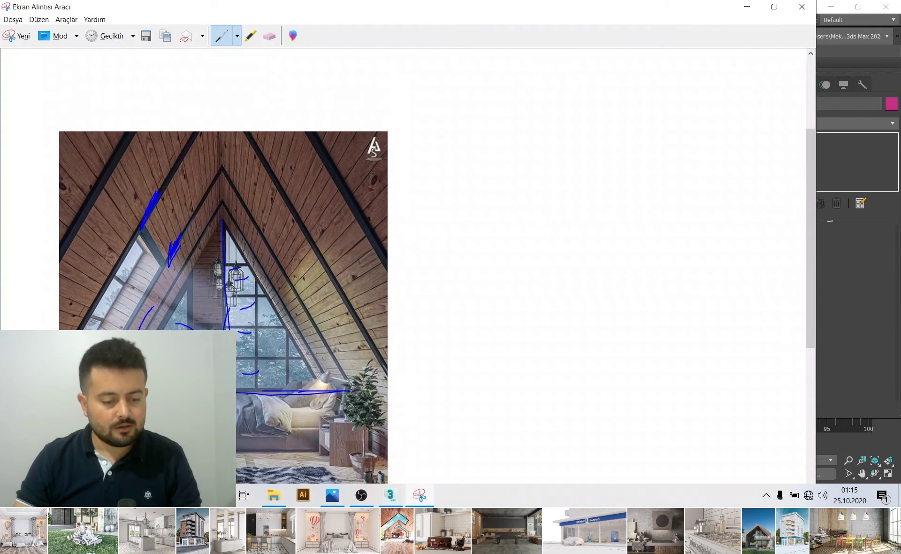
scroll(169, 212, down, 2)
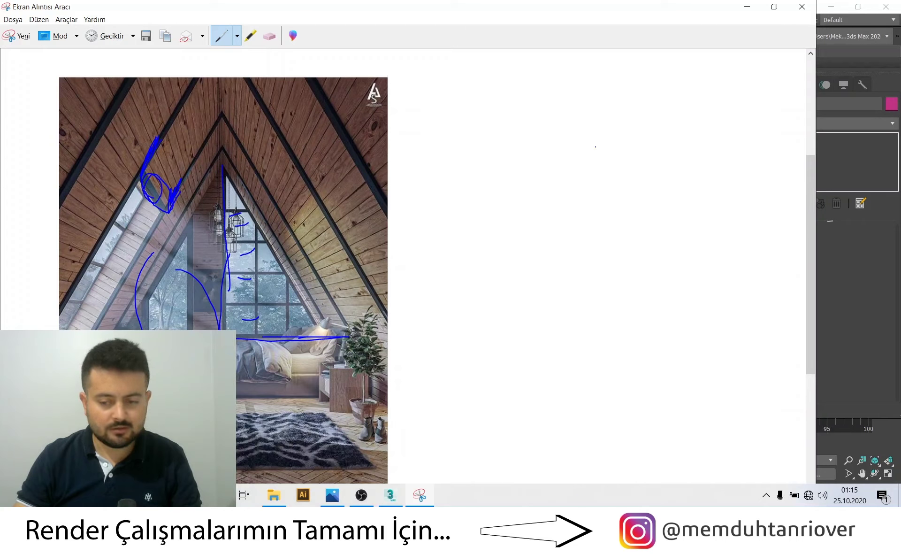
click(745, 11)
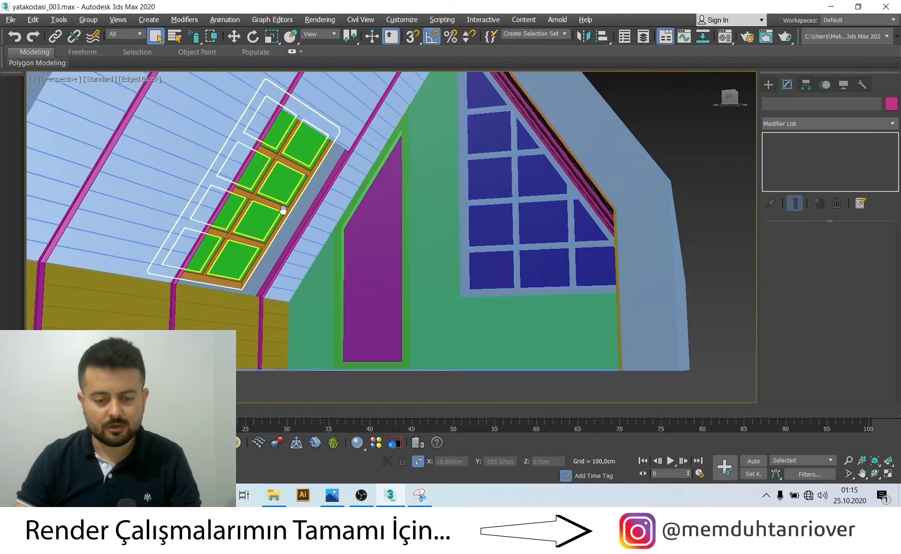
Select the slatted roof panel Box002 and isolate it
scroll(326, 181, up, 5)
mouse_move(325, 181)
middle_down()
mouse_move(351, 236)
mouse_move(292, 249)
middle_up()
click(278, 270)
click(332, 366)
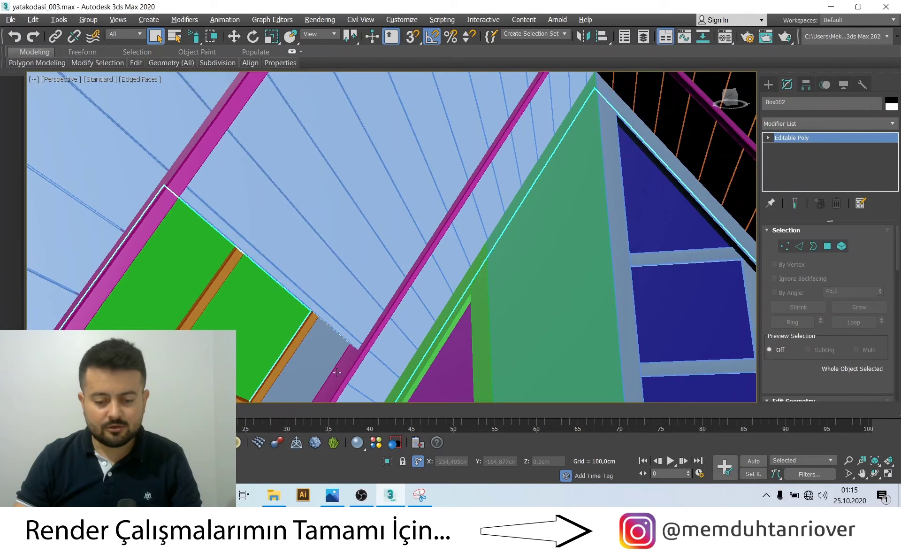
click(386, 462)
scroll(354, 236, up, 5)
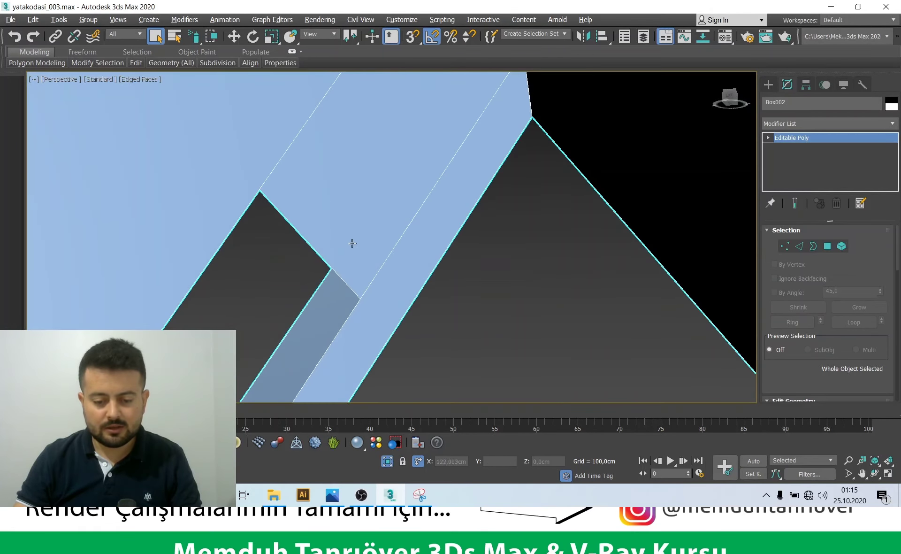
Draw a line along the skylight opening's edge and open its modifier list
click(768, 85)
click(782, 100)
click(798, 169)
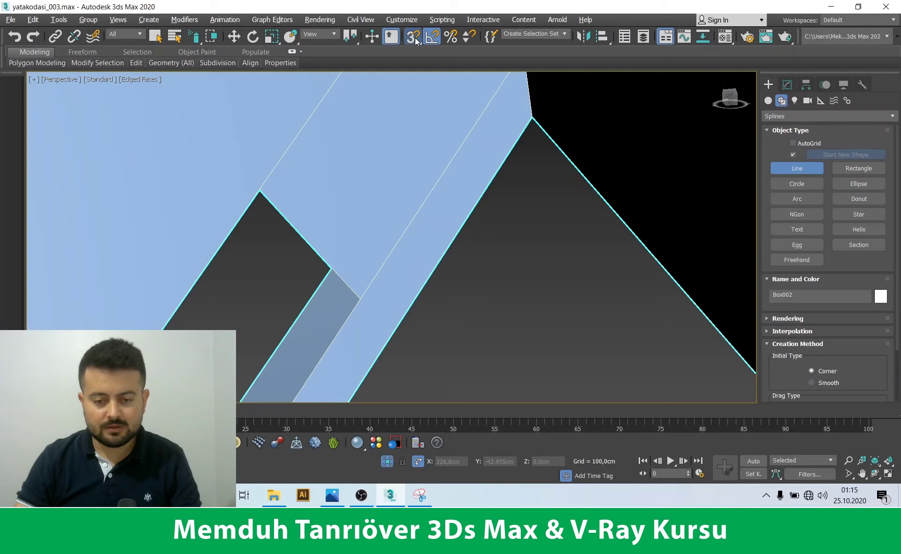
click(249, 184)
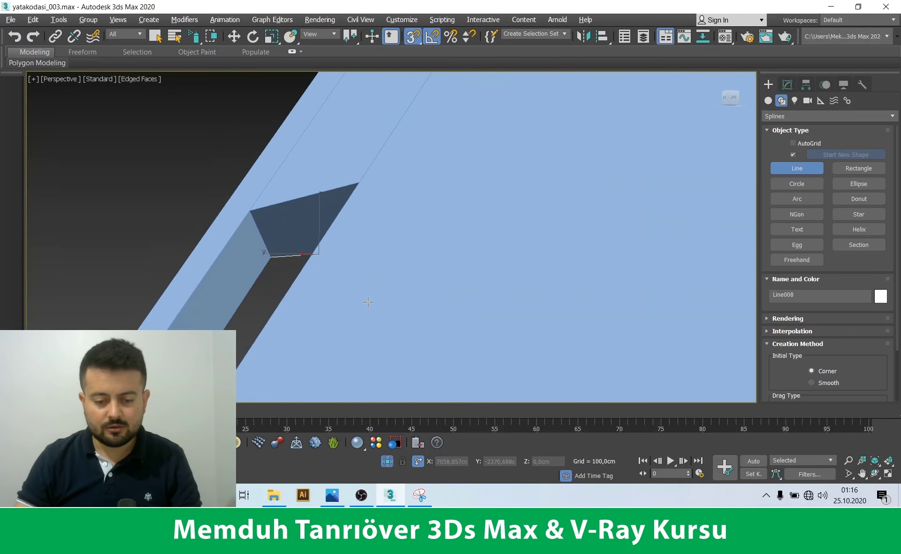
alt+middle_drag(334, 286, 372, 287)
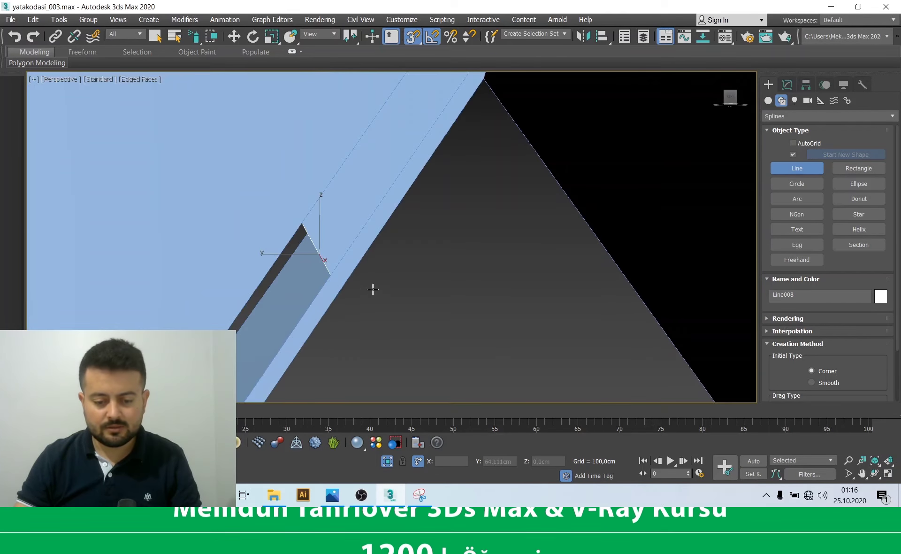
right_click(382, 357)
click(788, 84)
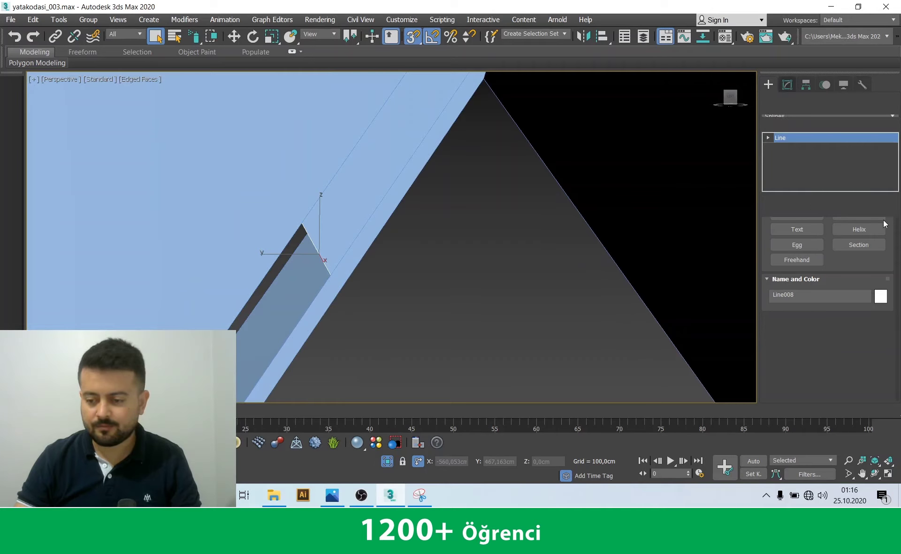
click(894, 124)
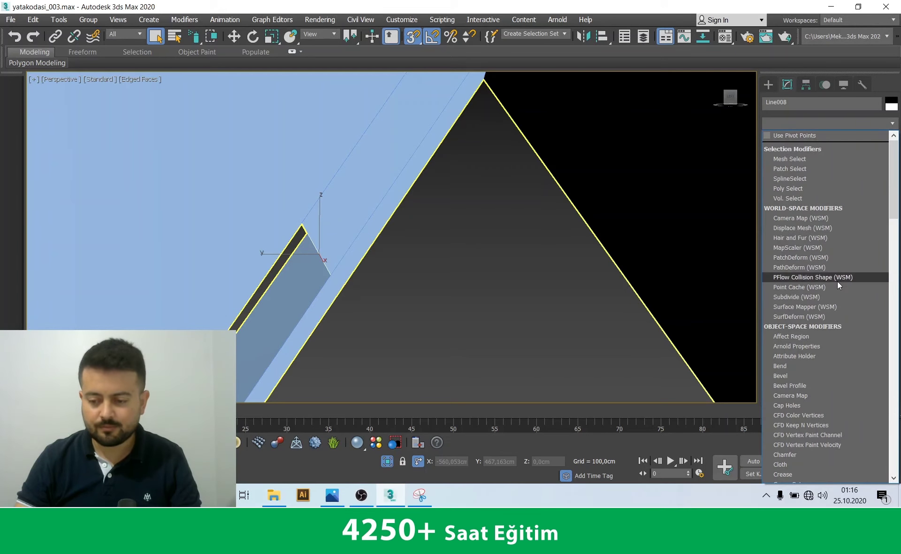
Add a Sweep modifier to Line008 with the Built-In Section set to Angle
scroll(831, 267, down, 5)
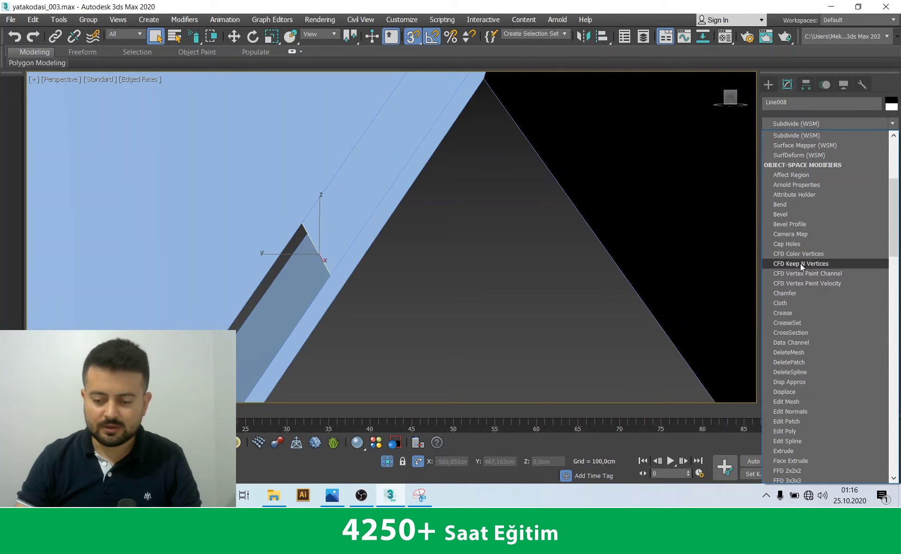
scroll(800, 197, down, 15)
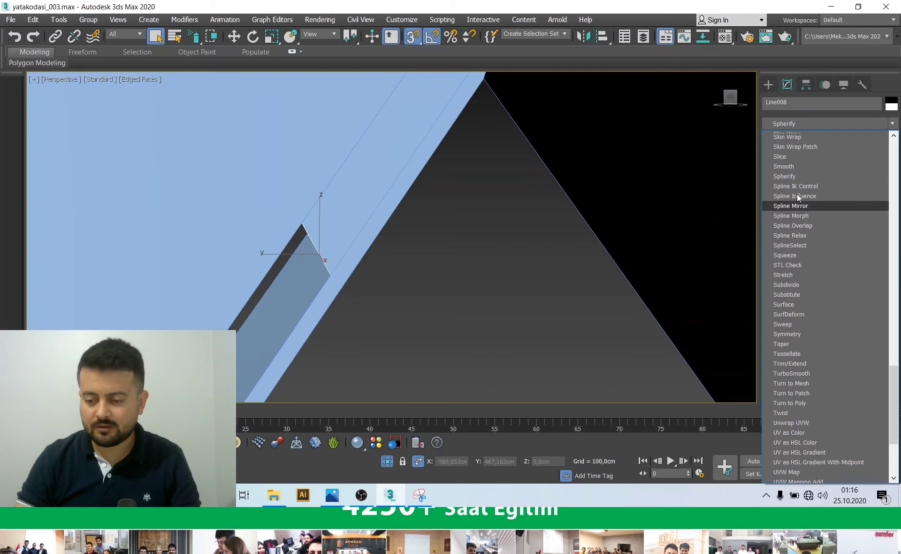
scroll(797, 194, up, 4)
scroll(796, 201, up, 1)
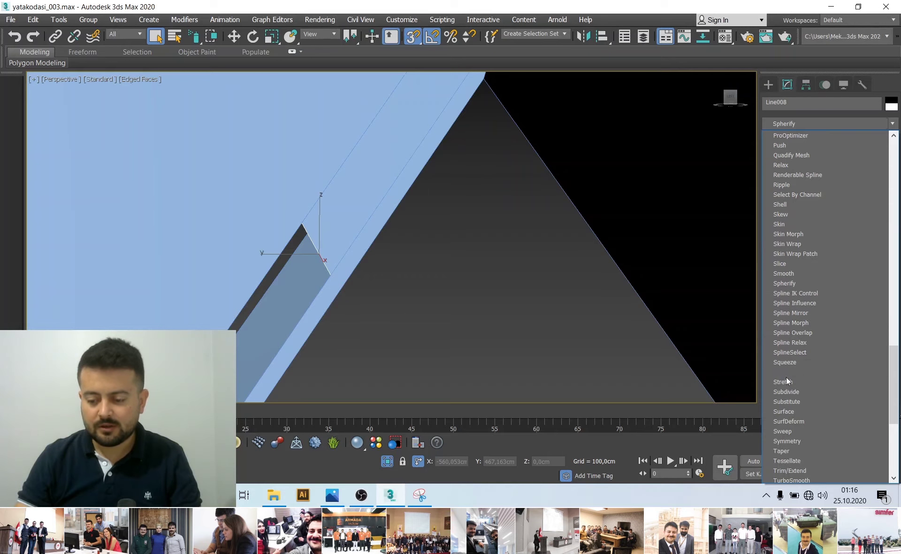
click(788, 431)
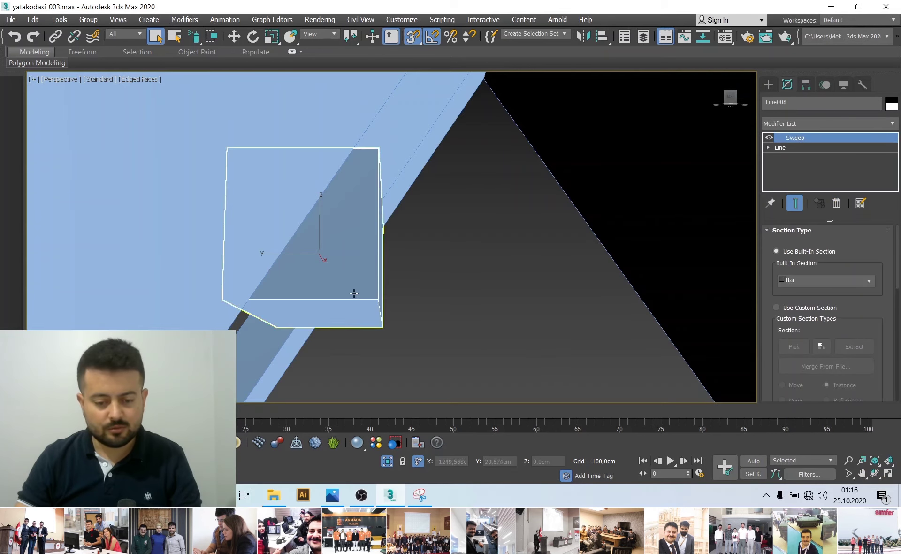
click(817, 284)
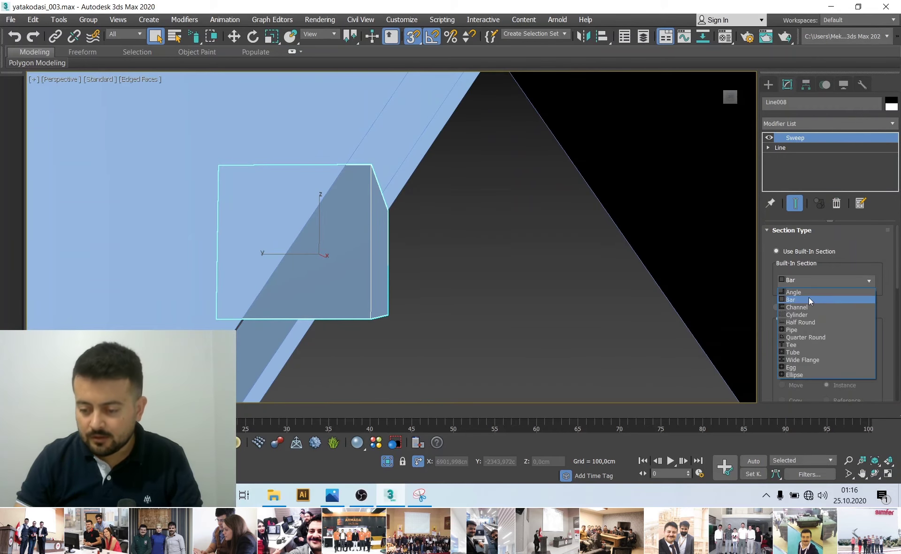
click(807, 291)
Exit Isolate Selection and add the slatted roof panel to the selection
mouse_move(459, 256)
alt+middle_down()
mouse_move(390, 274)
mouse_move(382, 260)
mouse_move(386, 270)
alt+middle_up()
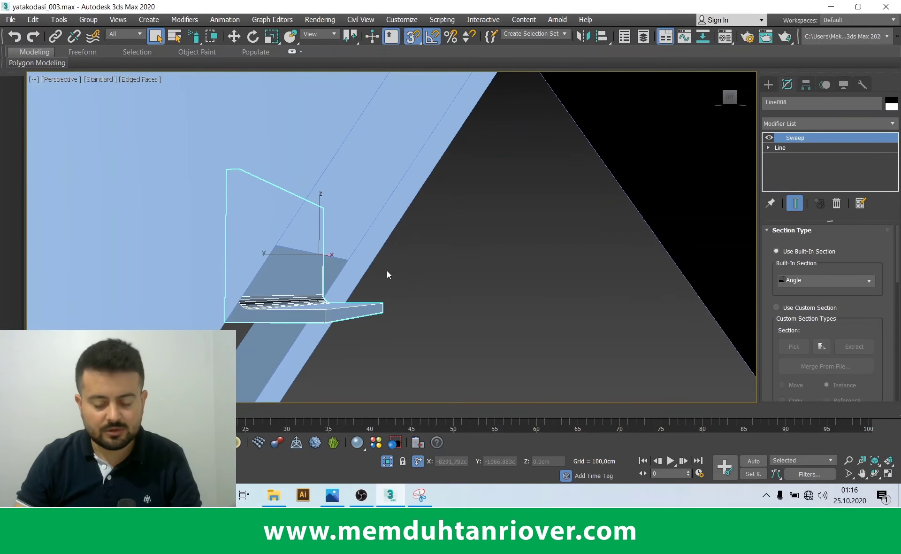
click(388, 462)
click(342, 233)
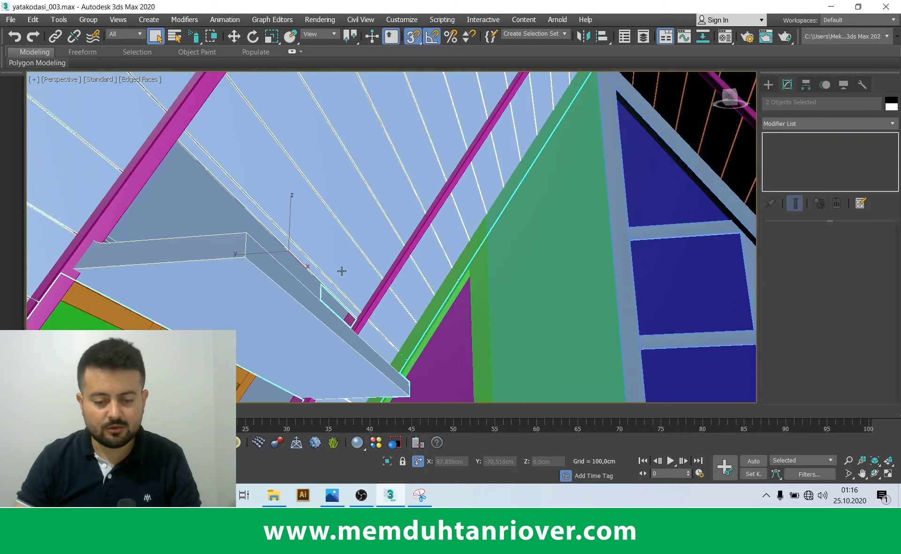
Isolate the roof panel and angle piece, then rotate the angle 55 degrees in the side view
click(387, 462)
alt+middle_drag(416, 262, 500, 342)
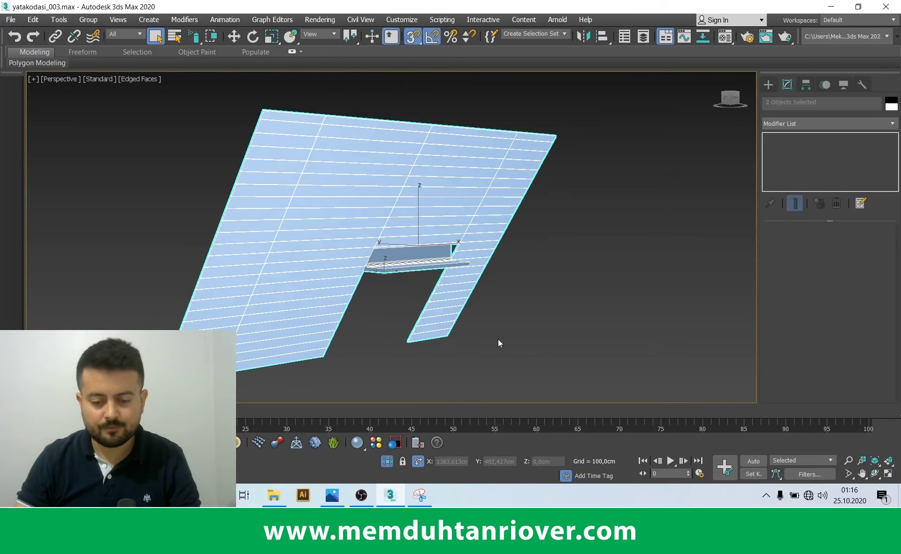
scroll(410, 255, up, 3)
click(410, 255)
key(alt+w)
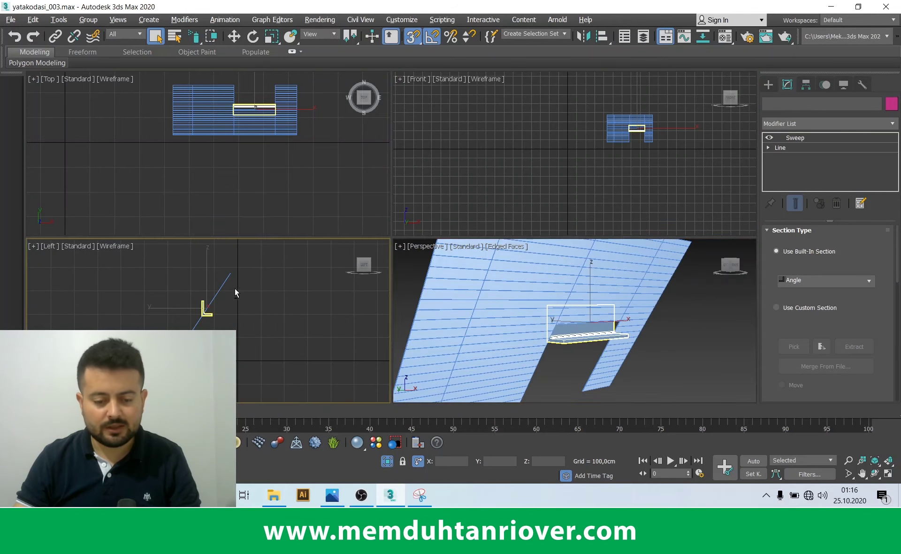
key(alt+w)
scroll(388, 262, up, 3)
key(e)
scroll(332, 308, up, 2)
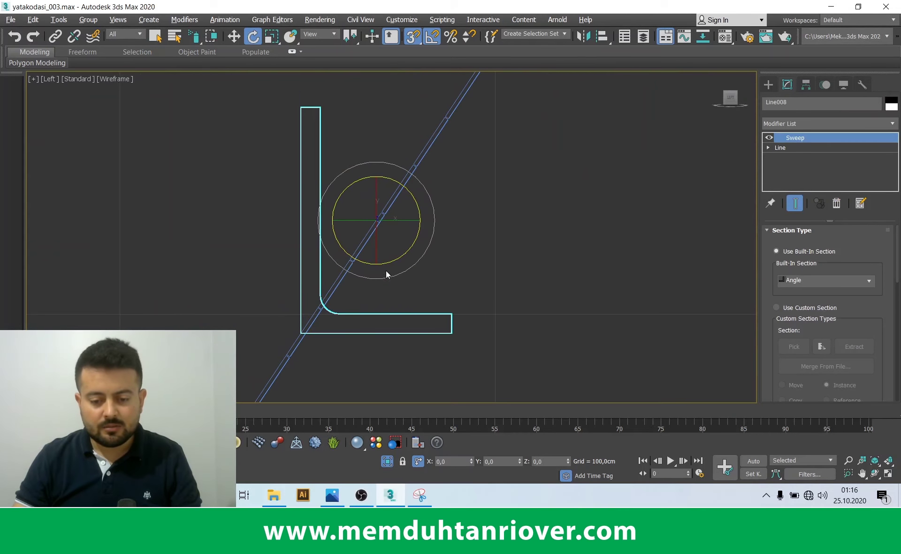
drag(406, 255, 421, 232)
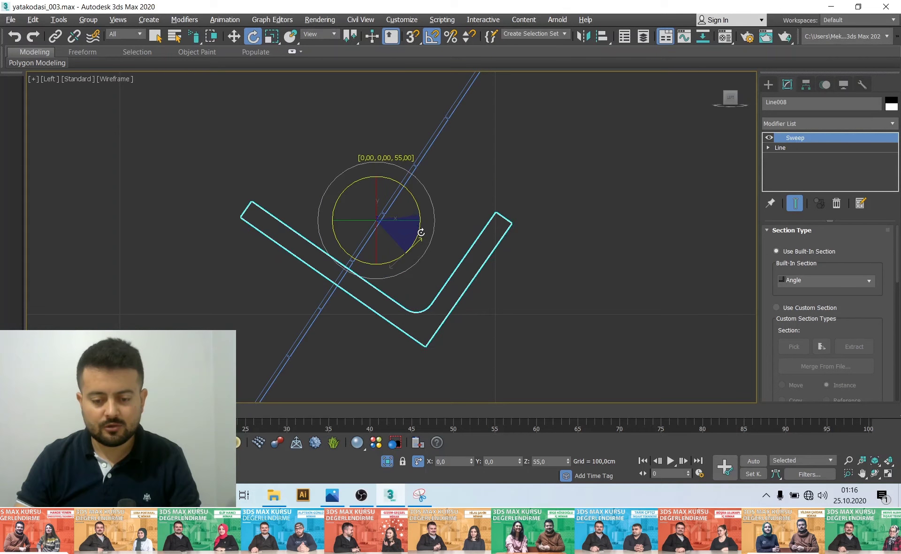
key(w)
scroll(875, 342, down, 5)
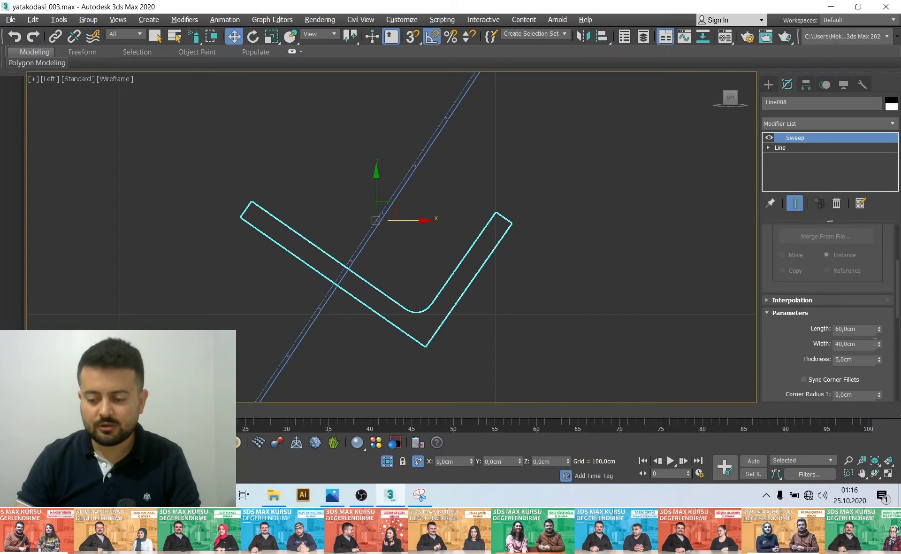
Adjust the Angle profile's length and width and set its thickness to 0,25 cm
drag(879, 349, 879, 363)
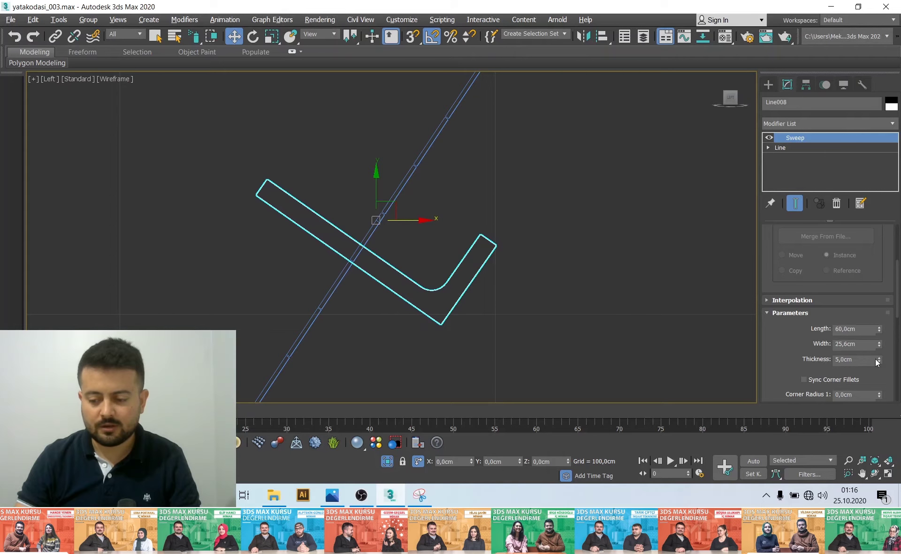
double_click(865, 328)
text(6)
key(Return)
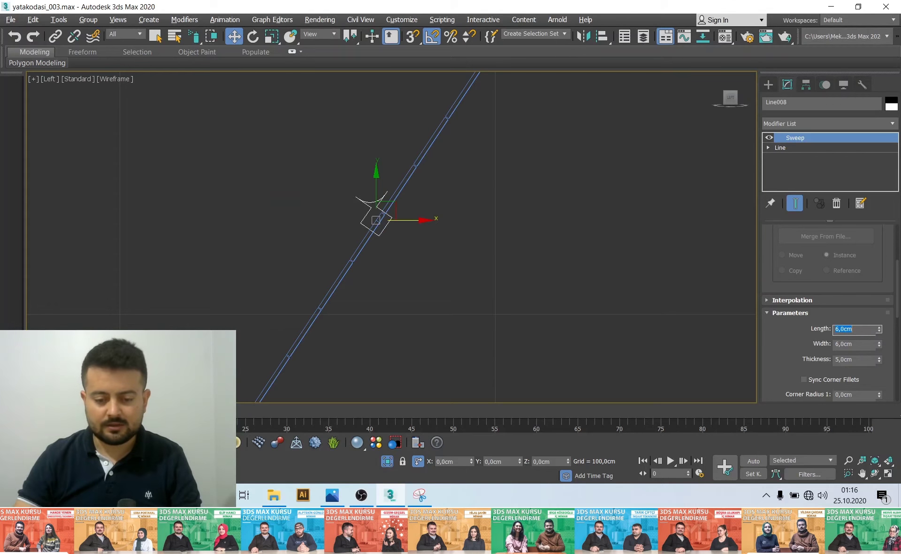
scroll(469, 255, up, 3)
click(848, 363)
text(0,15)
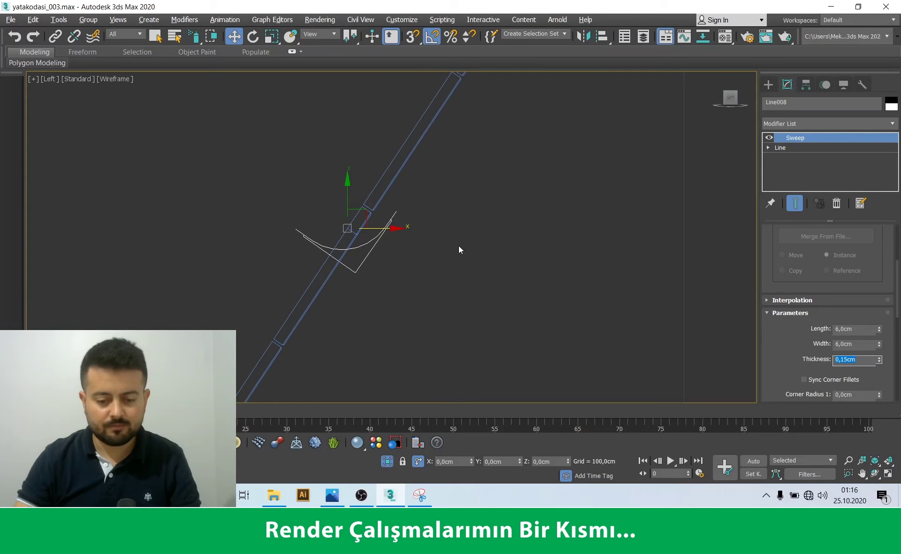
scroll(437, 230, up, 5)
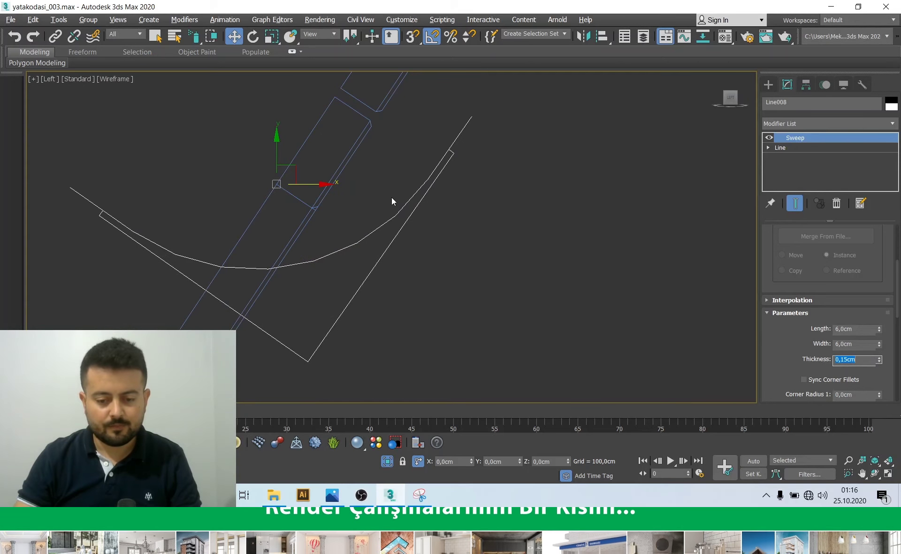
scroll(391, 197, up, 2)
drag(879, 347, 878, 336)
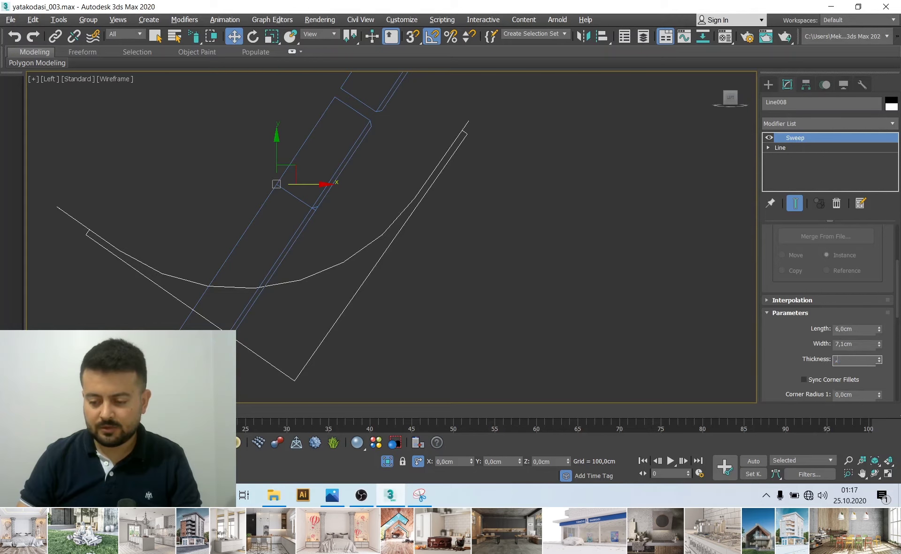
text(25)
key(Return)
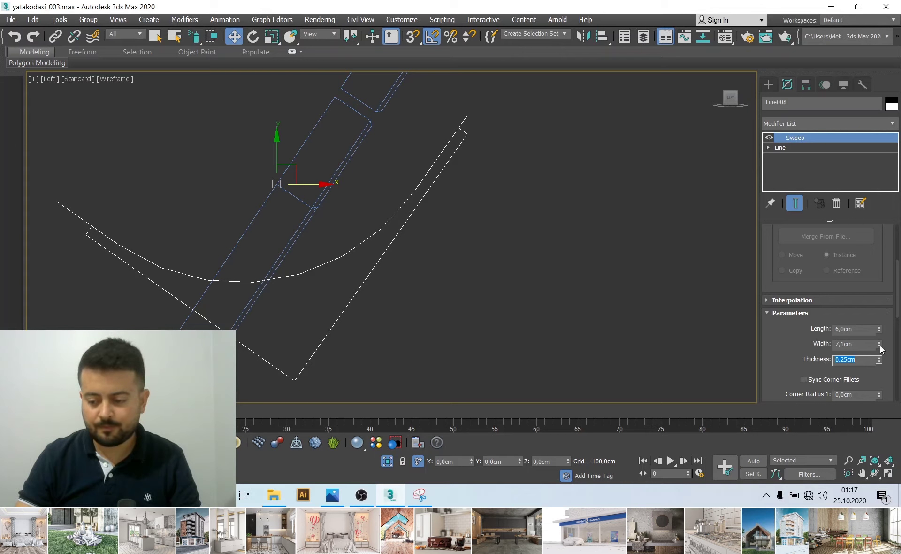
text(8)
click(845, 328)
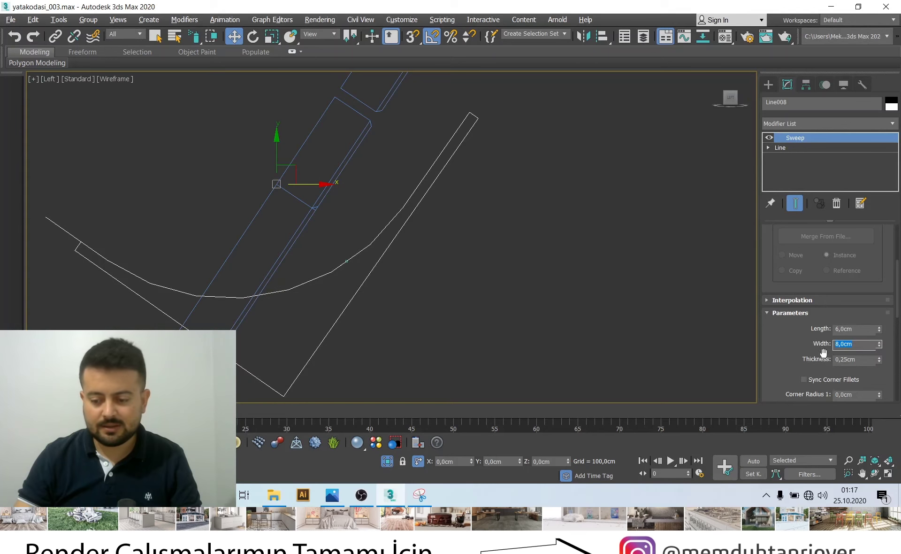
text(8)
key(Return)
scroll(497, 254, down, 2)
Move the angle trim toward the window opening and set its corner radius to 0
mouse_move(359, 206)
mouse_down()
mouse_move(372, 130)
mouse_move(372, 141)
mouse_up()
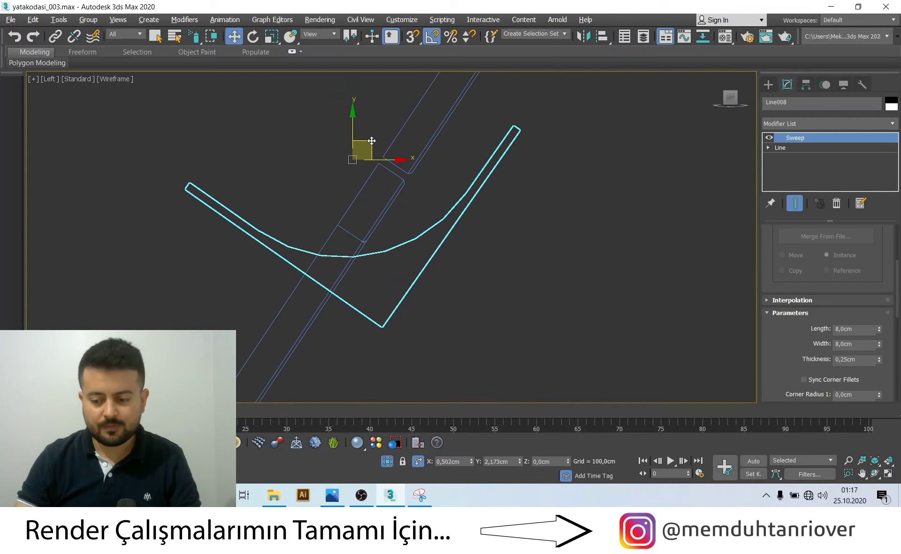
scroll(841, 365, down, 3)
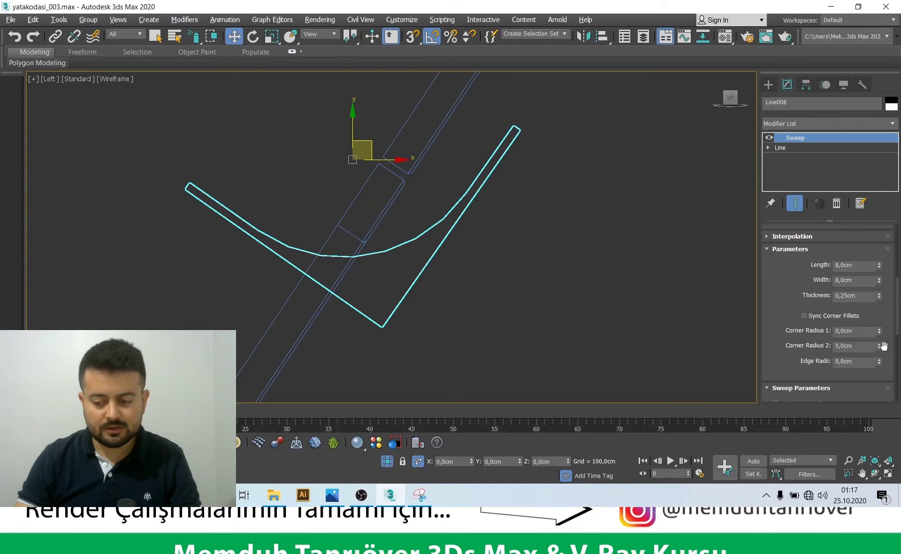
drag(879, 345, 877, 392)
scroll(410, 219, up, 1)
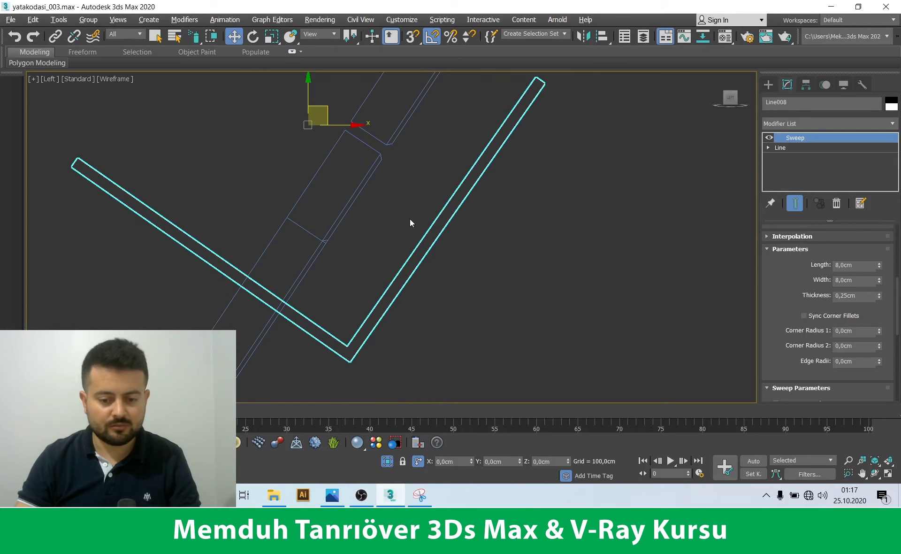
scroll(376, 203, up, 1)
drag(337, 136, 313, 60)
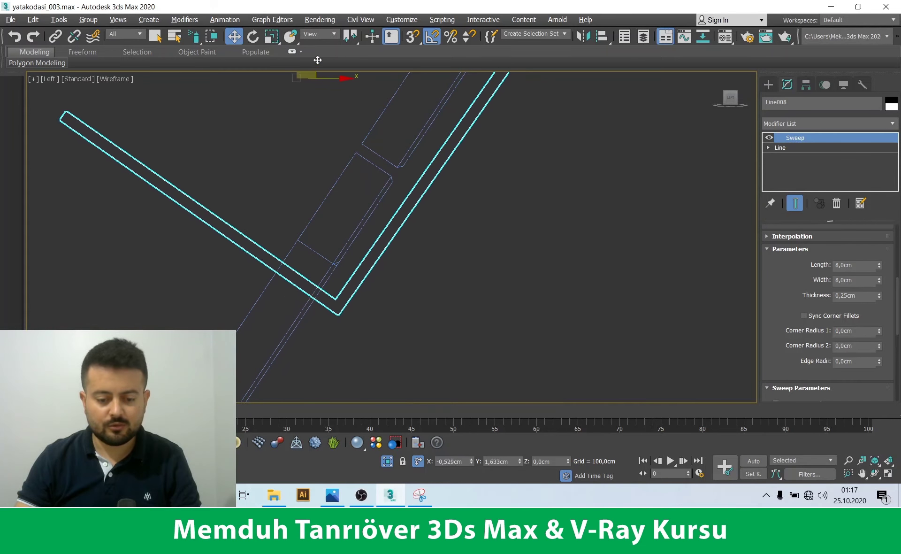
scroll(819, 287, up, 1)
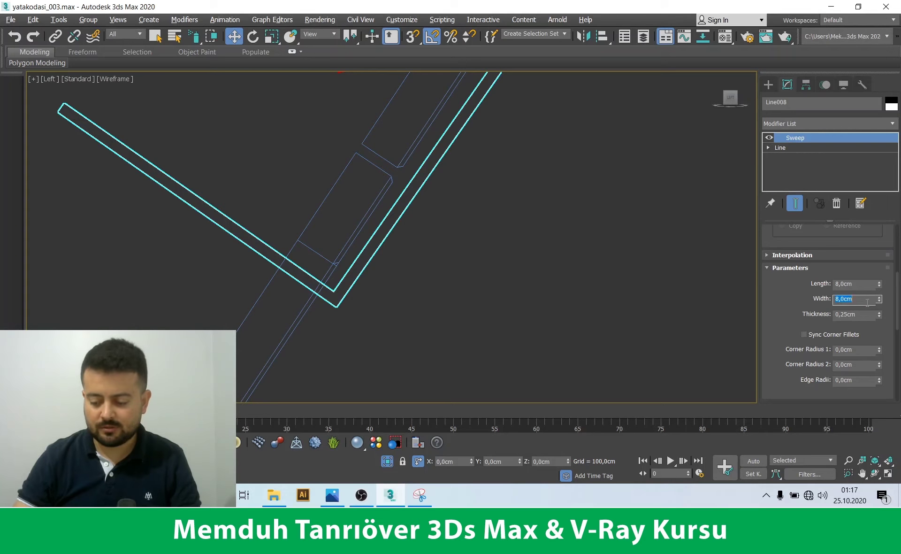
text(6)
Set the profile to 6,0 × 6,0 cm and fit the trim onto the opening corner
key(Return)
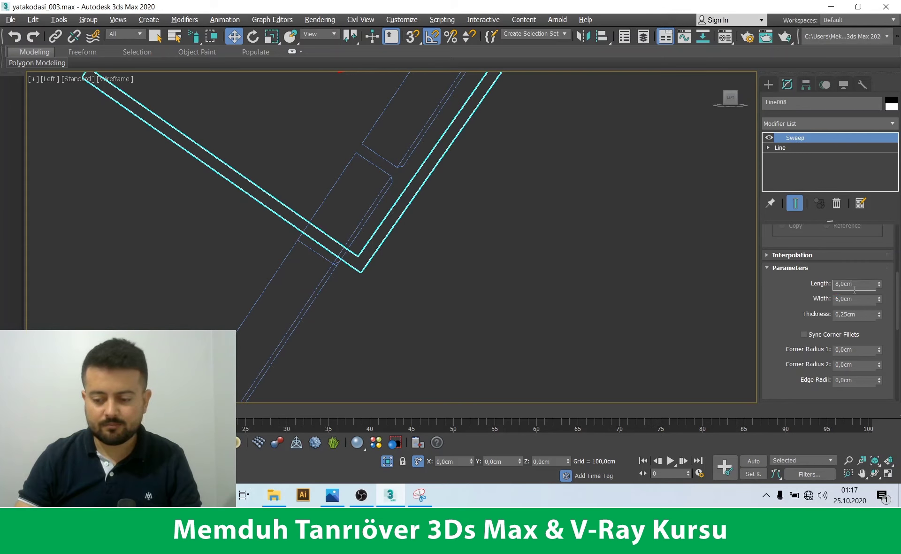
text(6)
key(Return)
scroll(427, 281, down, 2)
scroll(371, 197, down, 2)
drag(374, 196, 379, 211)
key(alt+w)
key(alt+w)
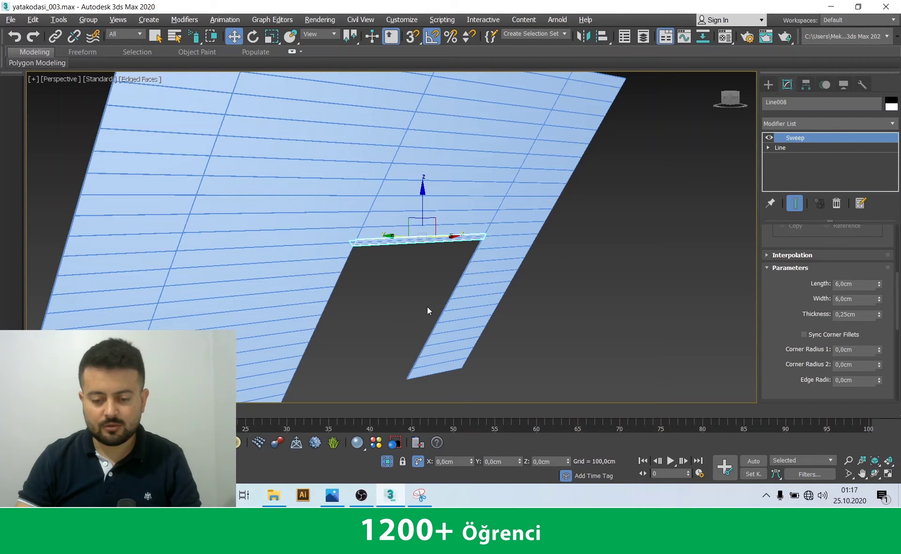
Give the angle trim a green object colour and deselect it
scroll(438, 257, up, 2)
scroll(401, 243, up, 1)
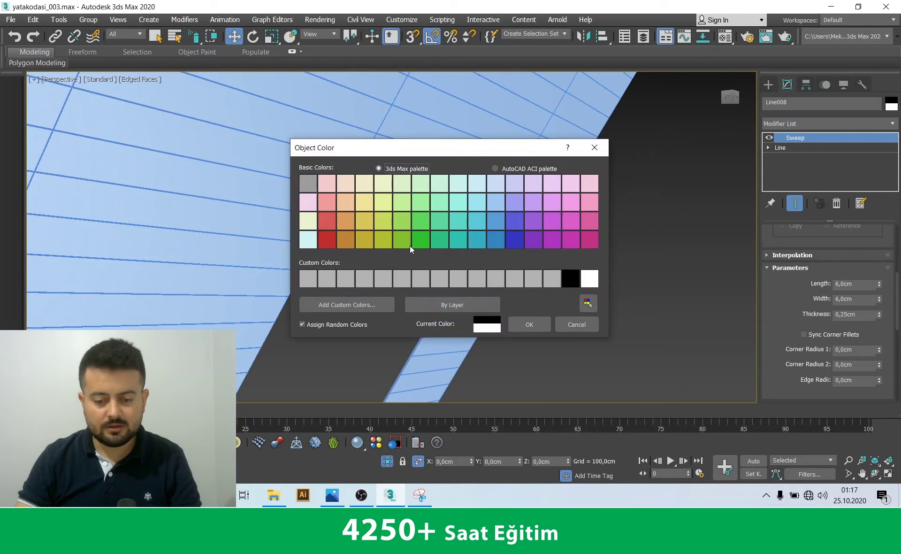
click(529, 325)
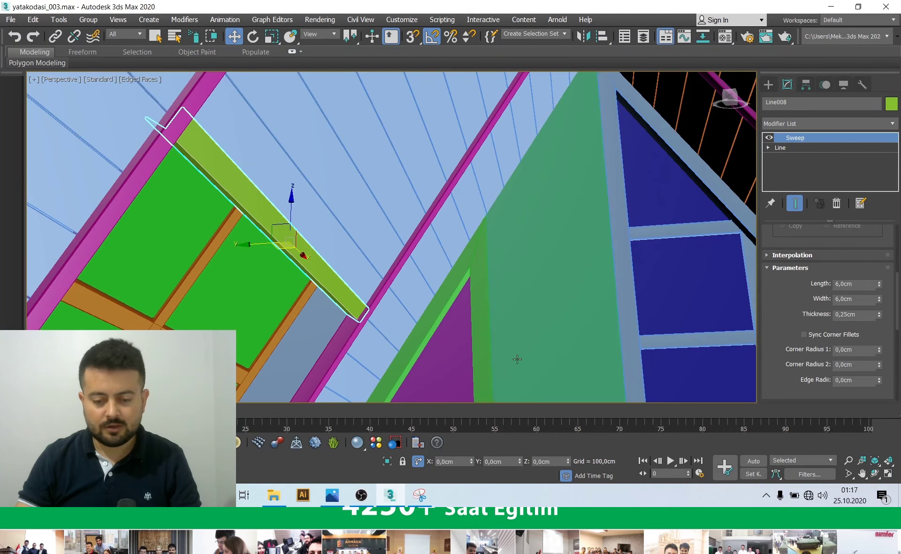
scroll(363, 285, down, 3)
scroll(423, 211, down, 4)
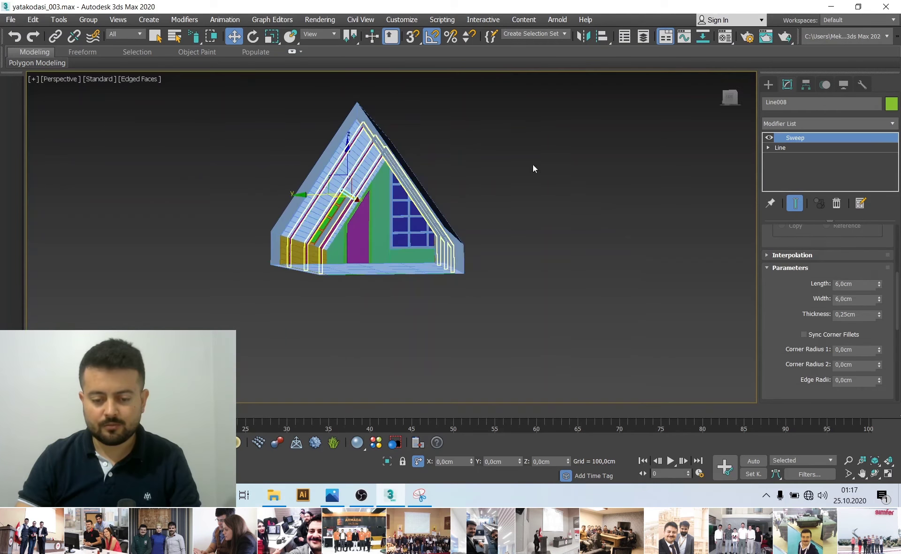
click(487, 176)
scroll(369, 236, up, 5)
scroll(369, 236, up, 2)
alt+middle_drag(369, 236, 376, 214)
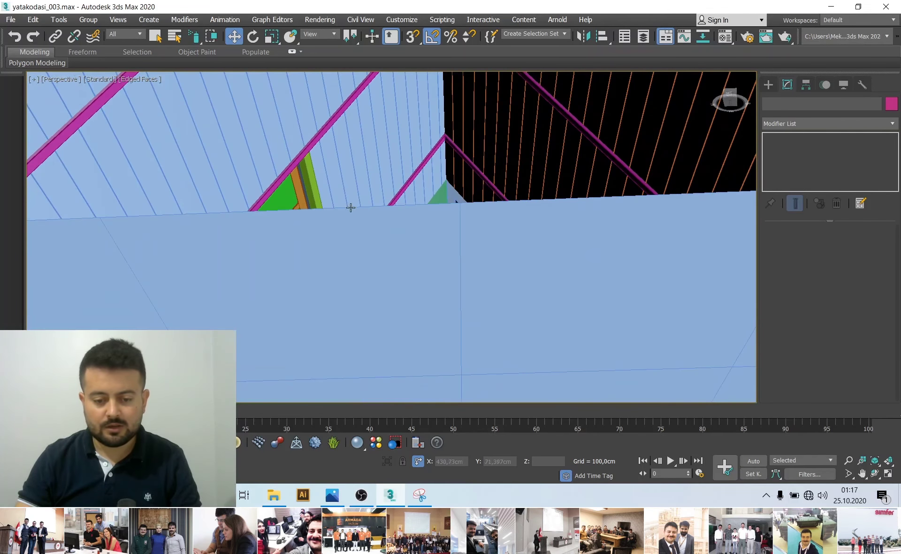
scroll(291, 218, up, 3)
scroll(291, 219, down, 2)
scroll(260, 136, up, 2)
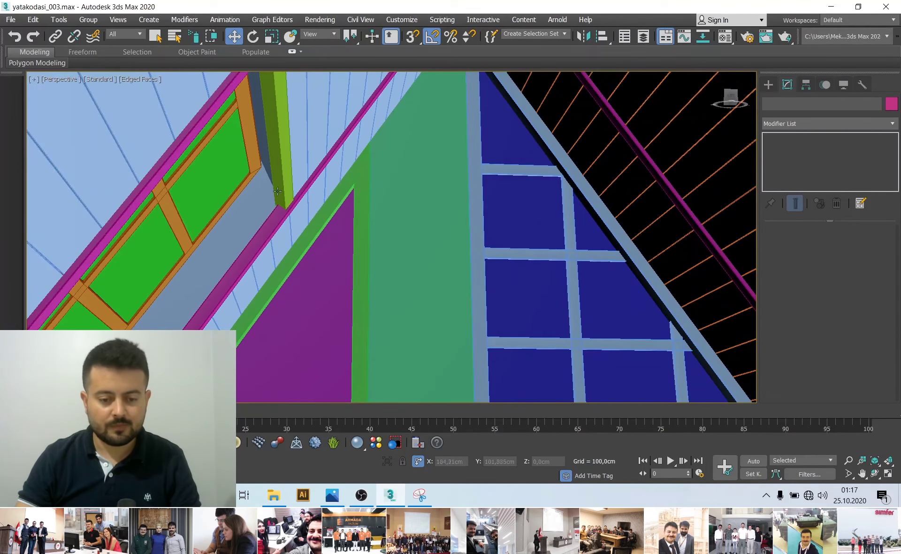
Isolate the three green trim pieces with Alt+Q and view them in the maximized Left viewport
click(260, 136)
ctrl+click(404, 123)
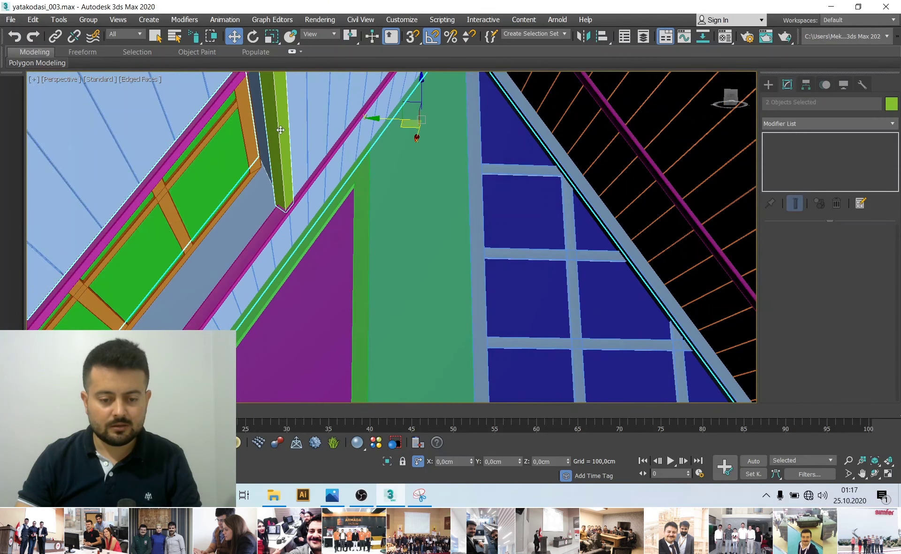
click(387, 461)
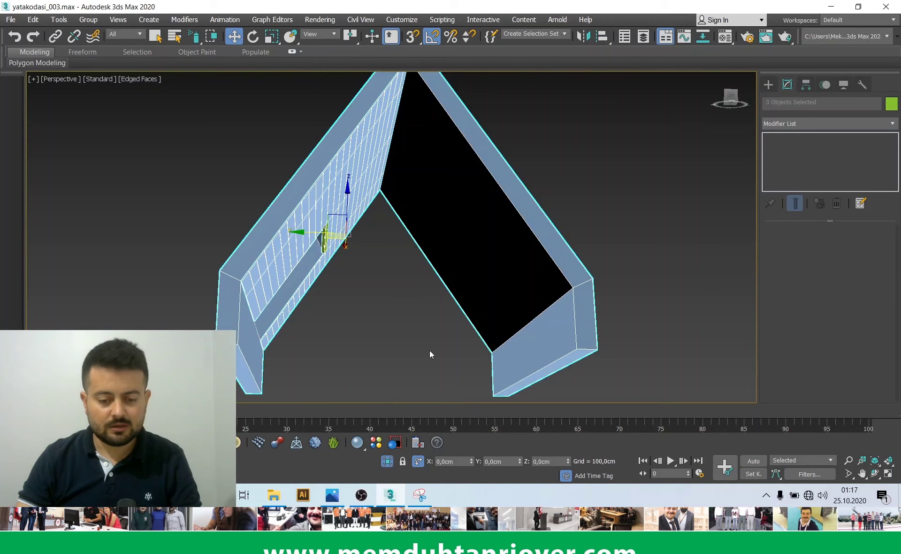
key(alt+w)
key(alt+w)
middle_drag(373, 301, 373, 291)
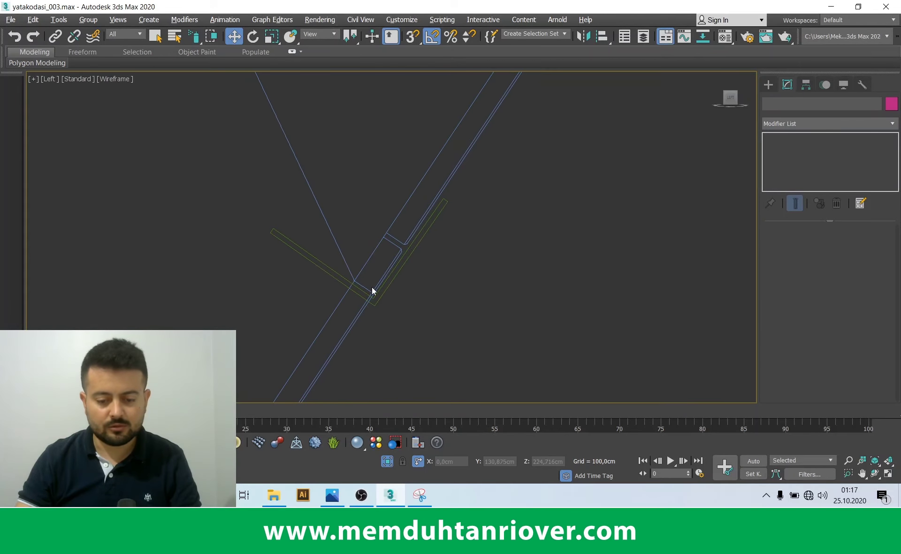
click(394, 285)
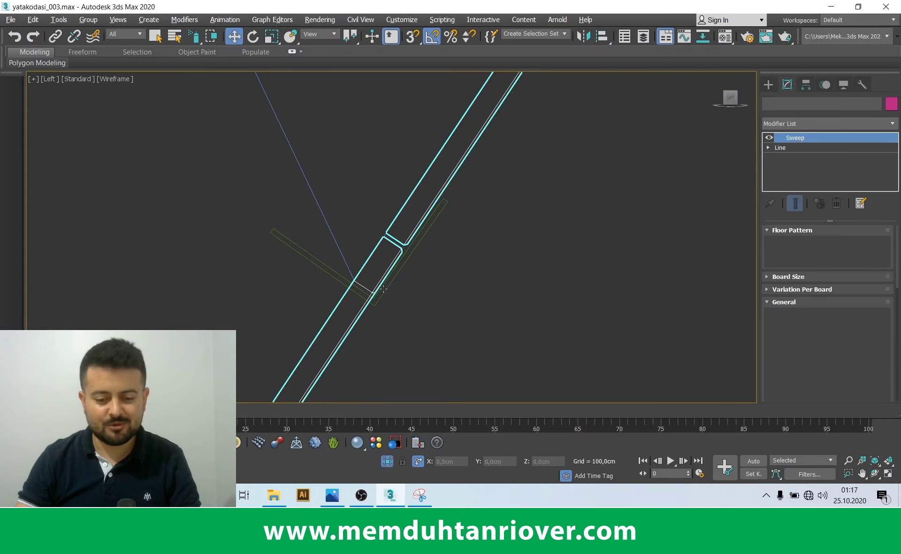
Convert the trim to Editable Poly and move its four left-end vertices up and right
scroll(331, 237, down, 3)
scroll(357, 272, up, 5)
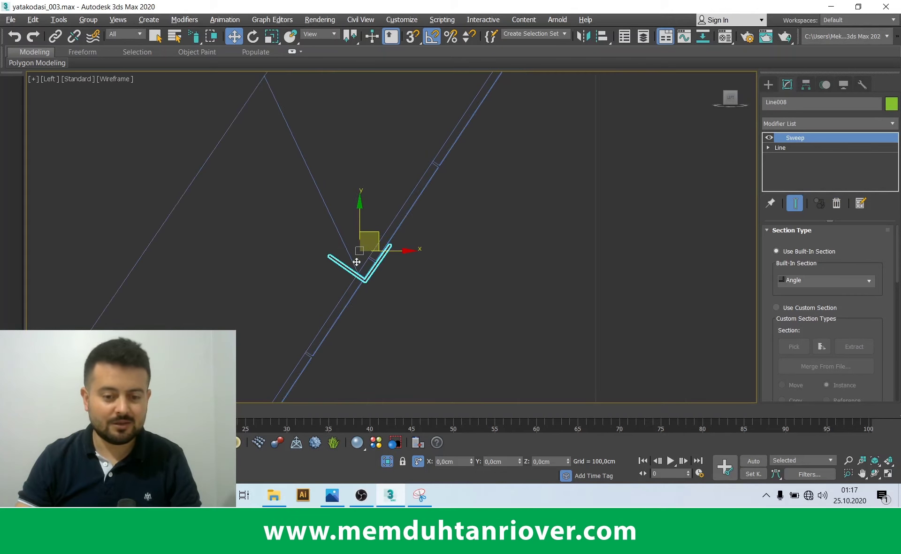
scroll(376, 223, up, 4)
scroll(367, 229, up, 2)
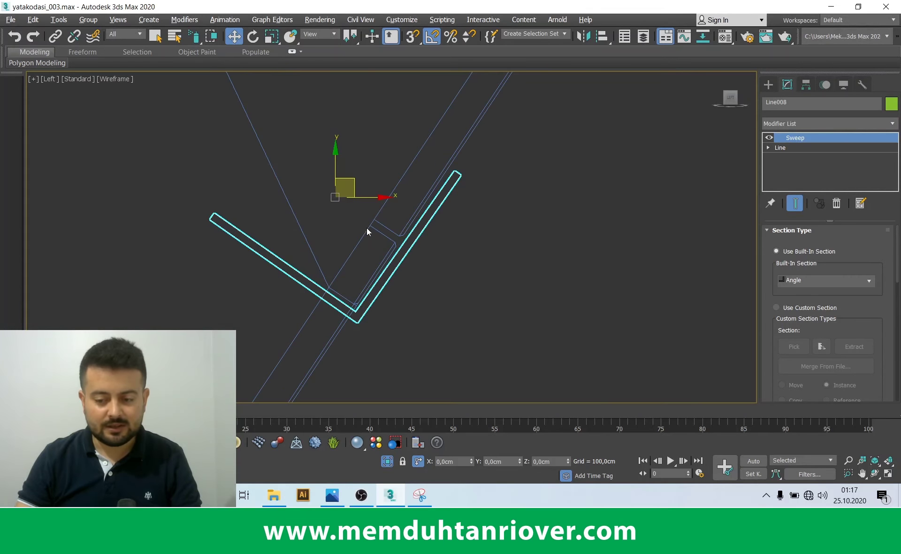
right_click(369, 227)
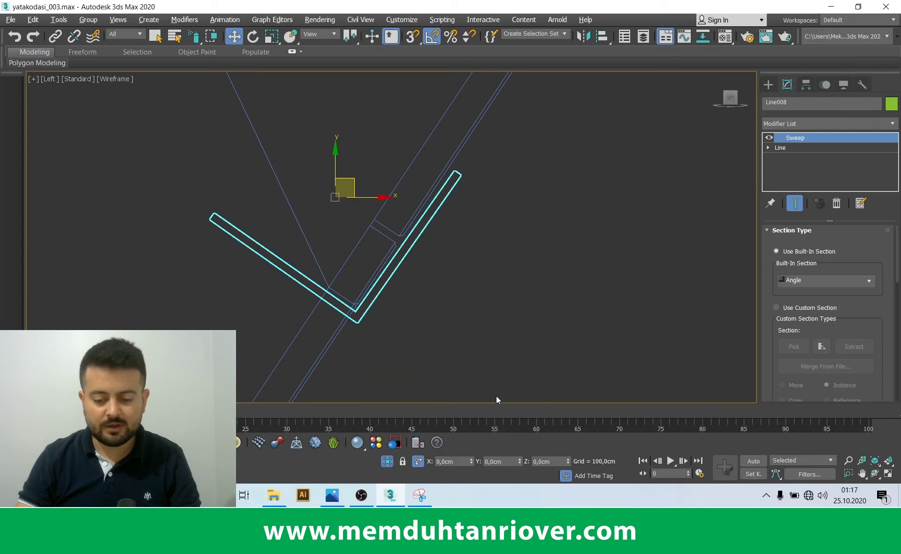
click(785, 246)
middle_drag(708, 252, 737, 277)
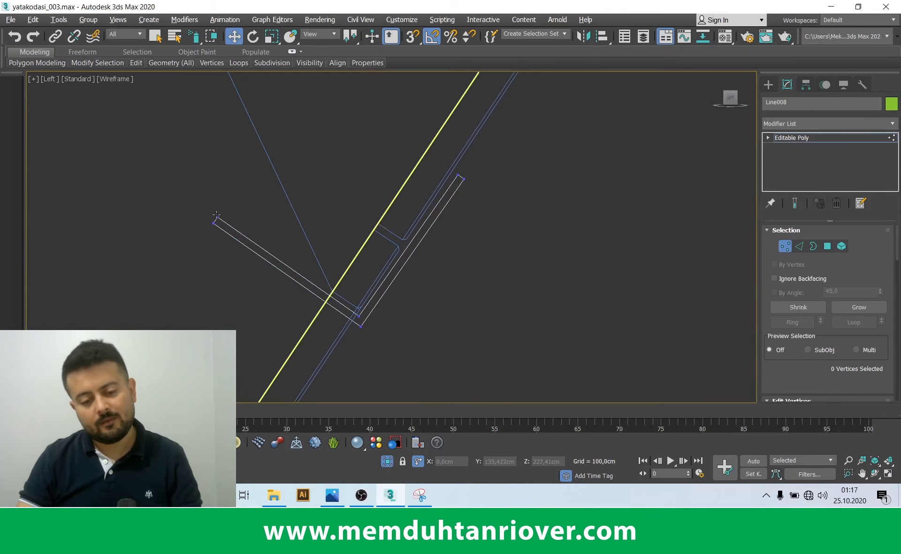
drag(225, 226, 266, 260)
scroll(254, 241, up, 2)
drag(251, 223, 336, 186)
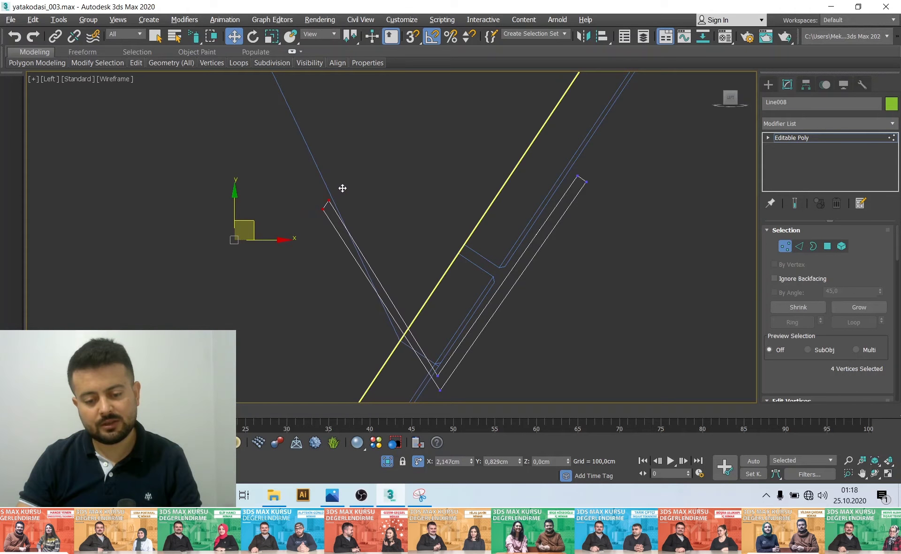
Move the strip's corner vertices until they meet the roof frame
middle_drag(358, 296, 353, 209)
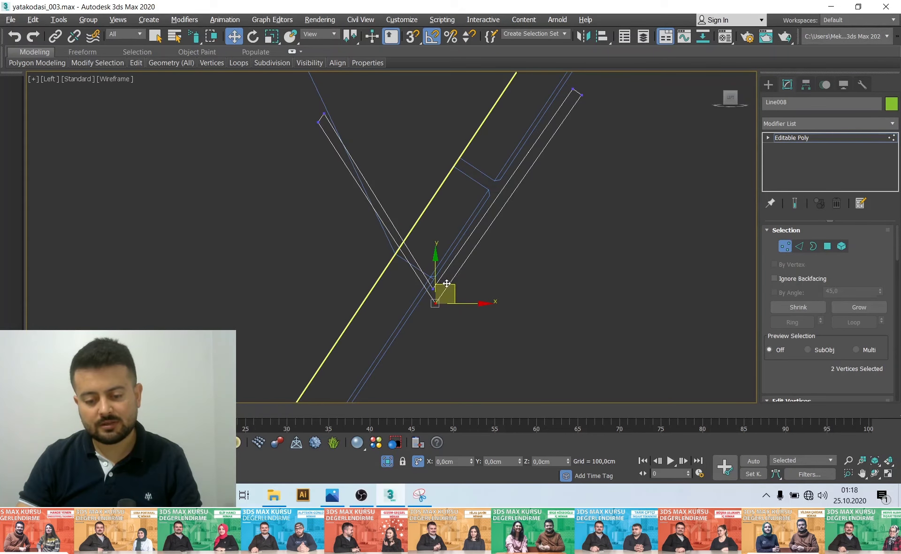
click(349, 257)
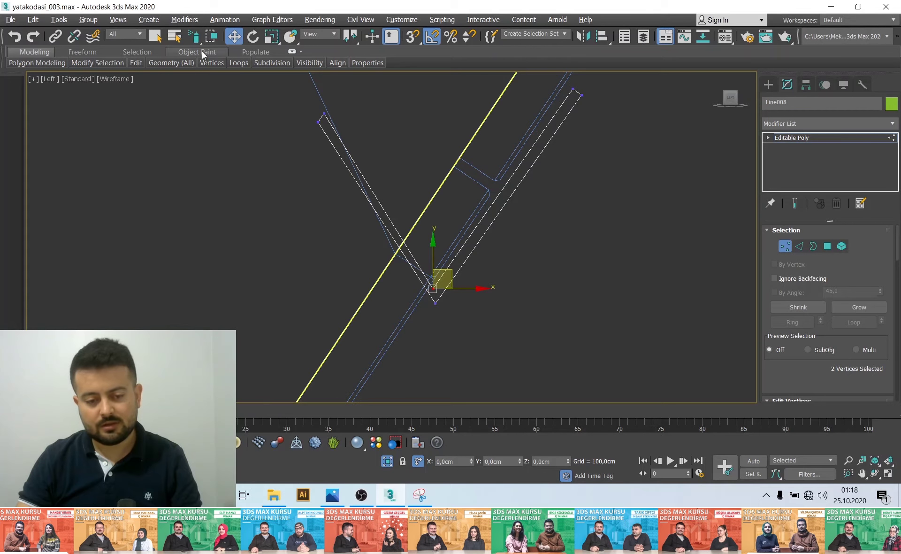
drag(192, 36, 192, 54)
click(246, 243)
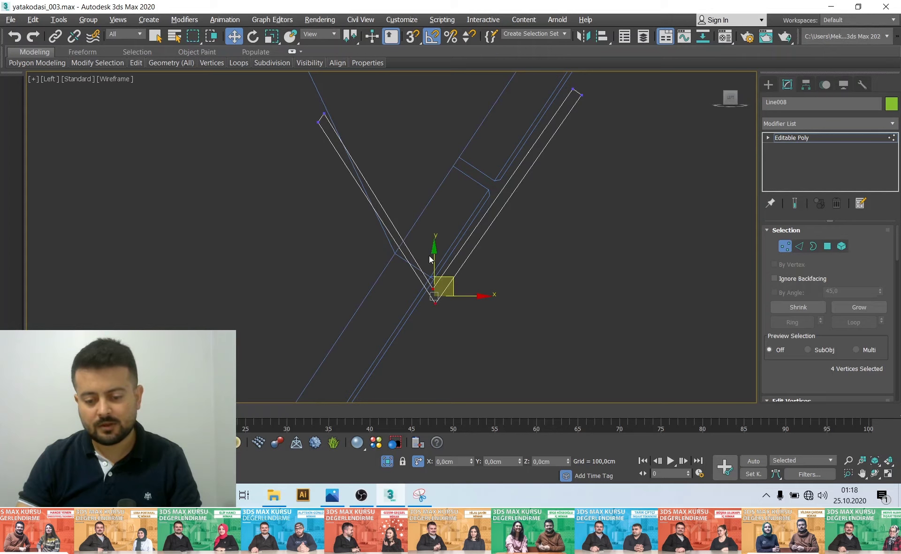
drag(453, 277, 436, 299)
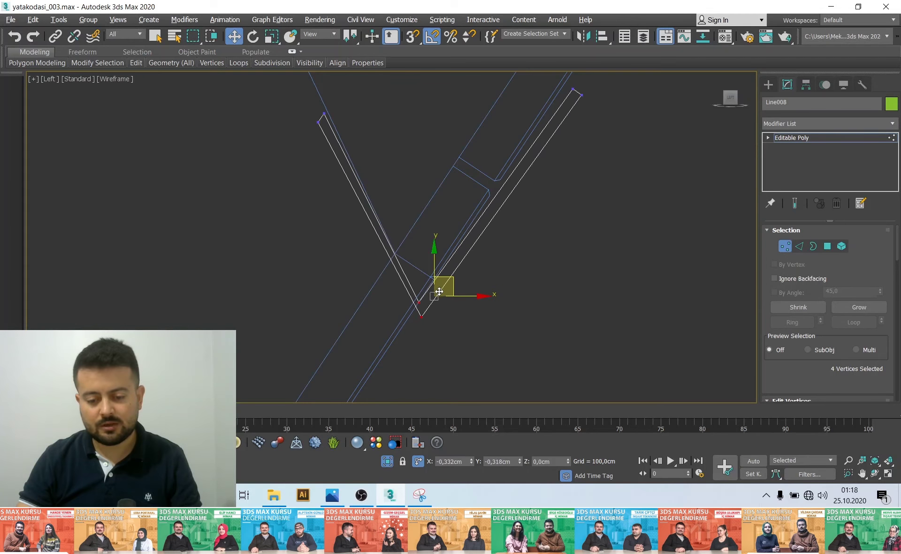
drag(436, 300, 439, 293)
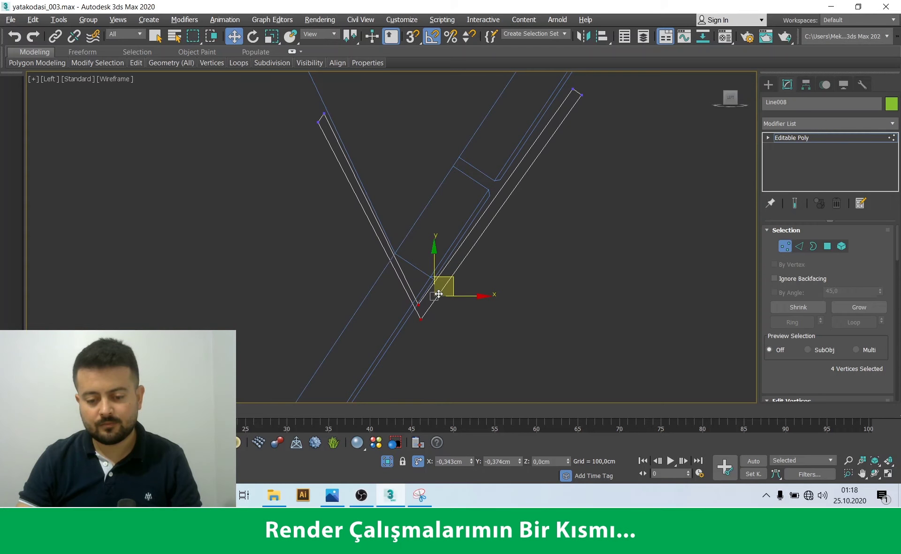
click(383, 302)
scroll(383, 302, up, 2)
scroll(430, 304, up, 2)
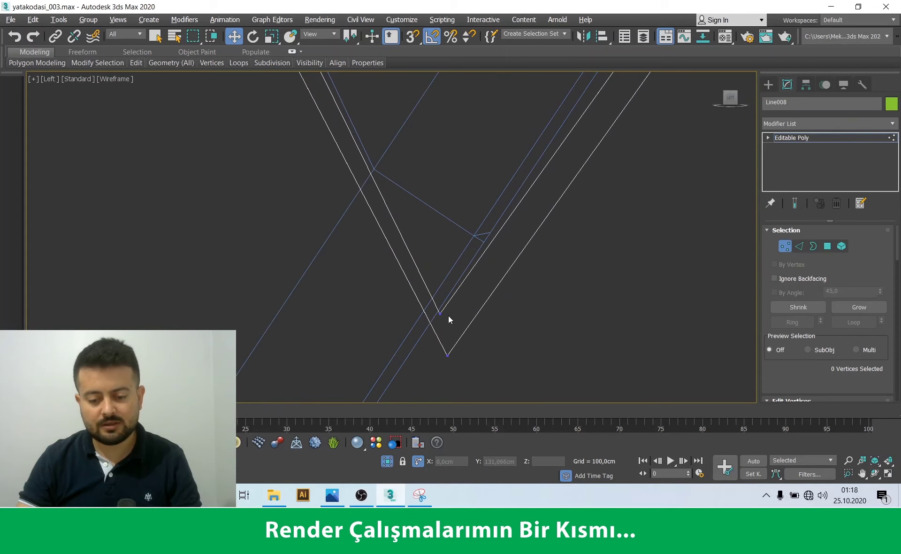
drag(457, 292, 461, 276)
Maximize the Perspective view of the strip and enter Edge sub-object mode
key(alt+w)
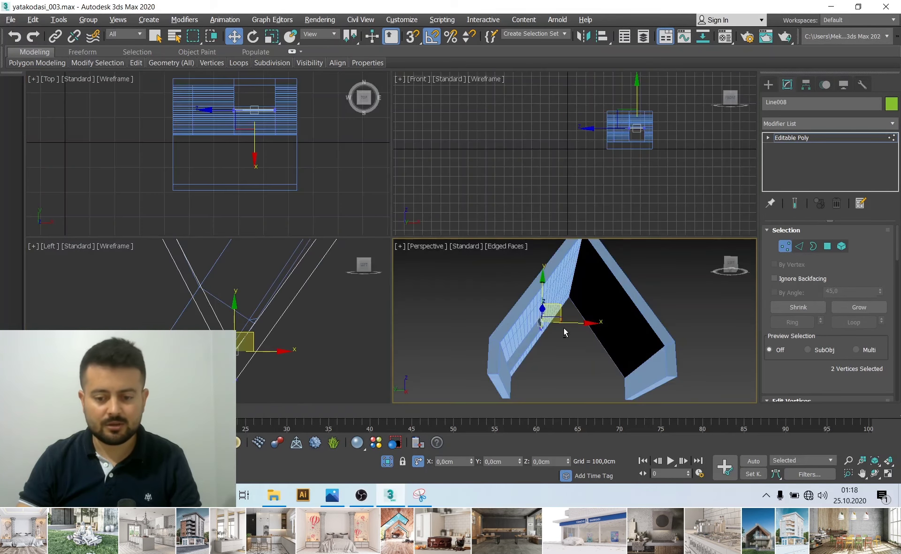
key(alt+w)
scroll(356, 286, up, 3)
scroll(331, 265, up, 2)
scroll(281, 202, up, 2)
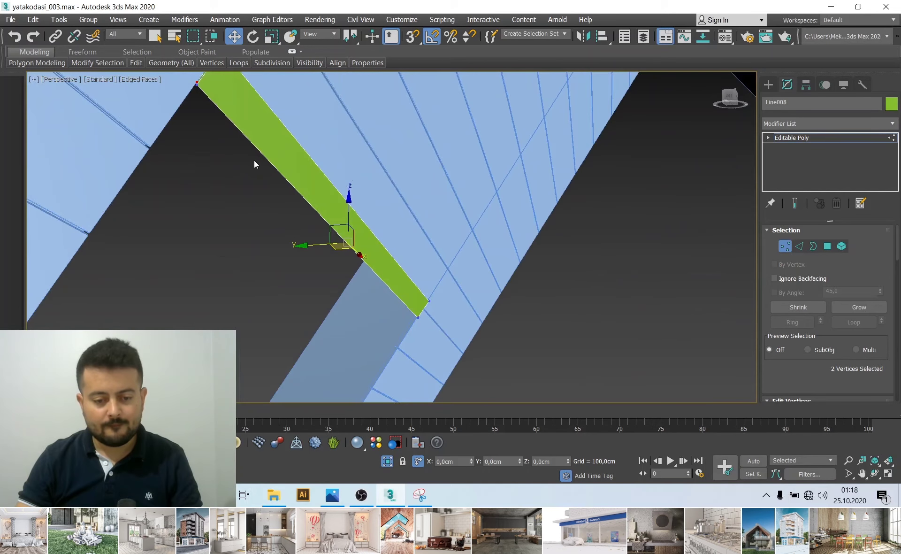
click(802, 246)
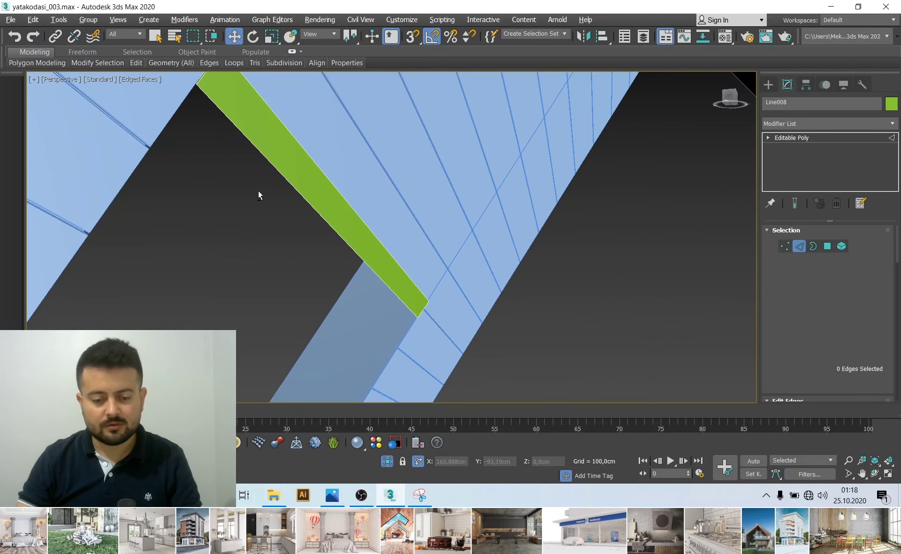
Select the edge loop along the green strip in the four-view layout
key(alt+w)
middle_drag(224, 190, 277, 159)
double_click(248, 134)
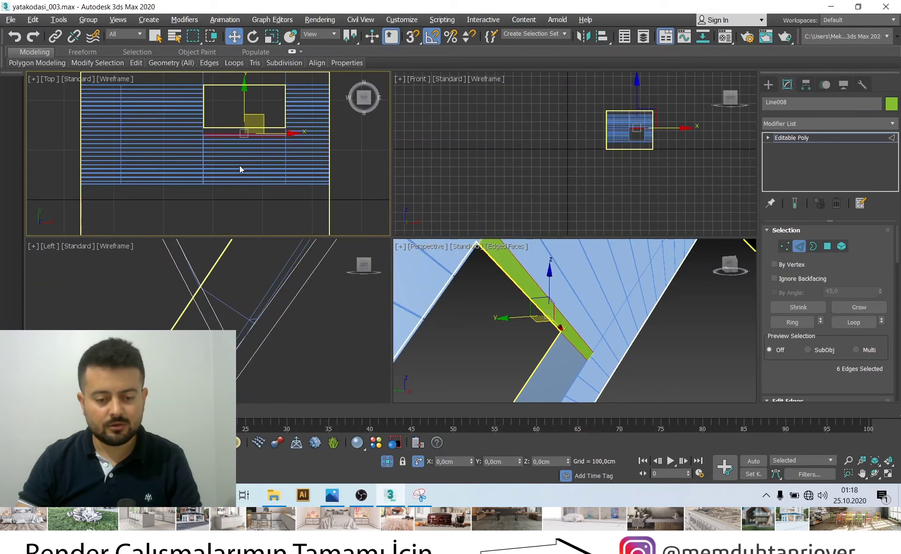
middle_click(535, 345)
key(alt+w)
mouse_move(419, 316)
alt+middle_down()
mouse_move(362, 272)
mouse_move(375, 281)
mouse_move(403, 276)
mouse_move(332, 266)
alt+middle_up()
key(q)
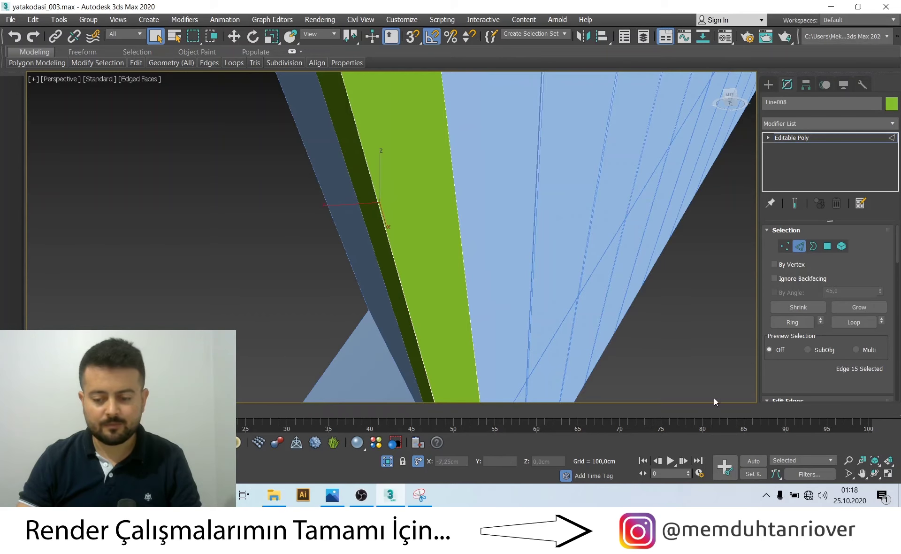
alt+middle_drag(418, 316, 378, 287)
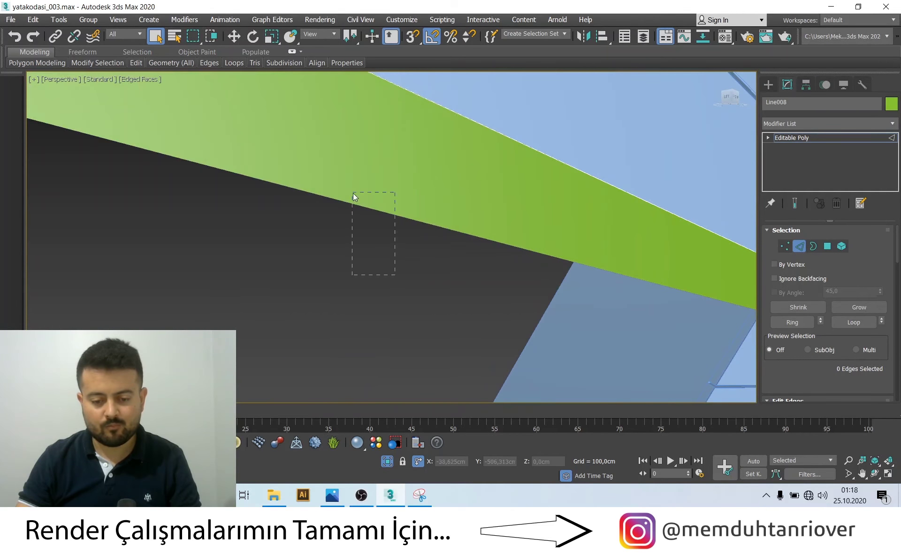
alt+middle_drag(457, 332, 507, 318)
drag(803, 373, 804, 247)
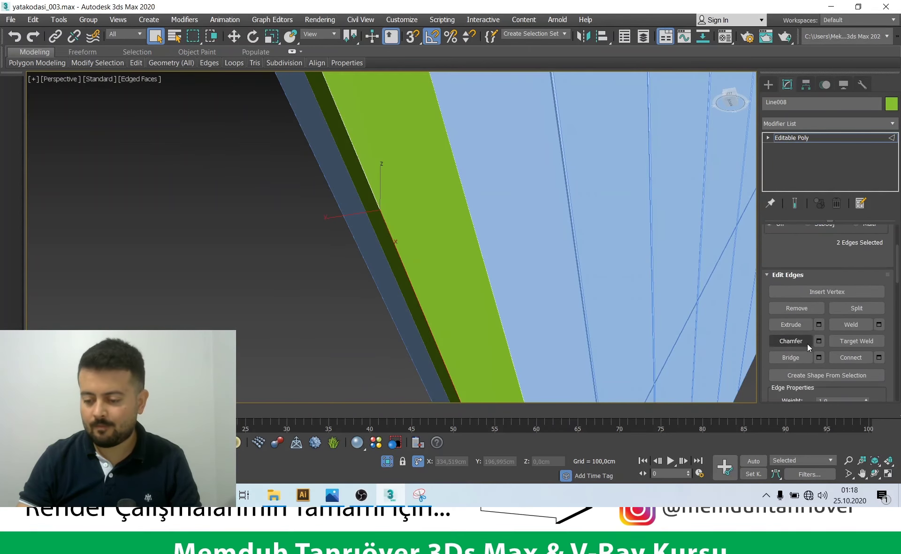
Chamfer the selected edges by 0,15 cm with 5 segments and leave Edge mode
click(819, 340)
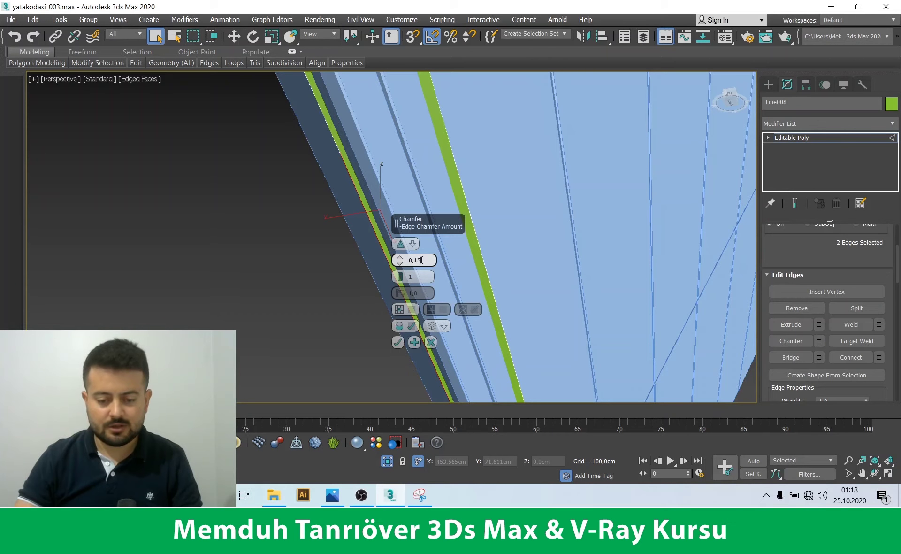
key(Return)
click(419, 275)
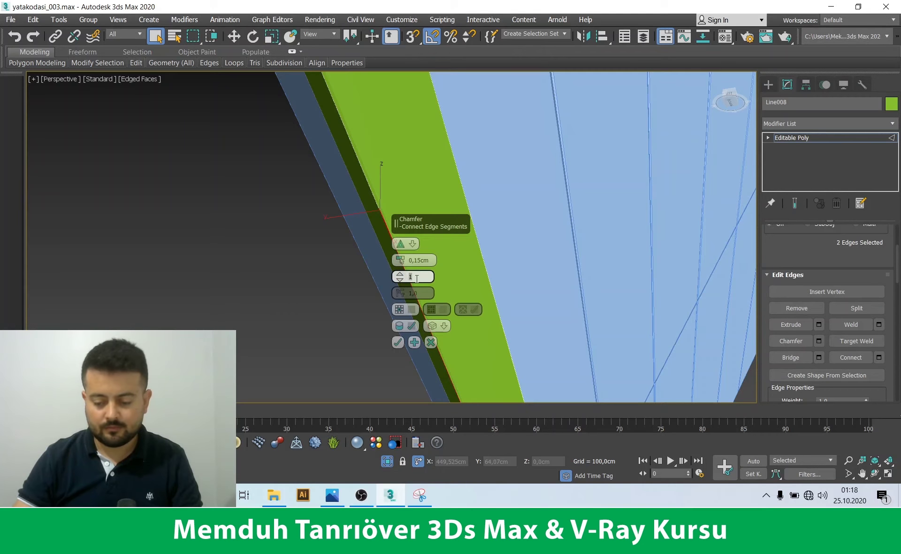
text(5)
key(Return)
mouse_move(369, 226)
alt+middle_down()
mouse_move(419, 361)
mouse_move(540, 282)
alt+middle_up()
click(398, 342)
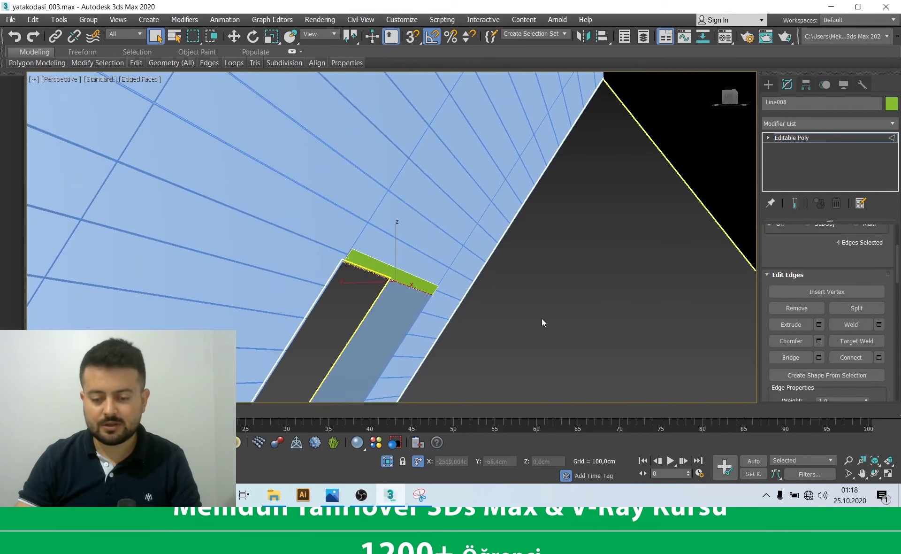
click(795, 136)
alt+middle_drag(443, 302, 499, 294)
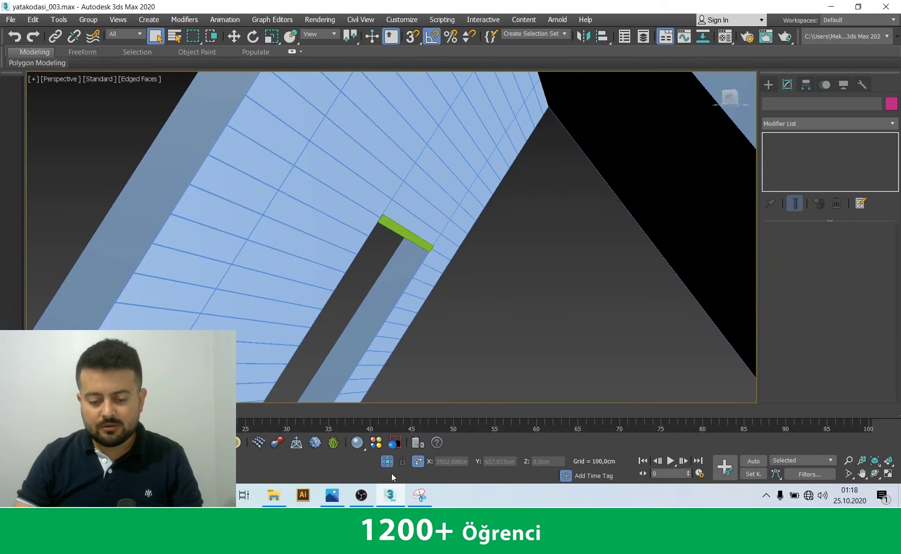
Exit isolation to bring the whole scene back
click(388, 461)
scroll(358, 308, down, 2)
scroll(348, 291, down, 6)
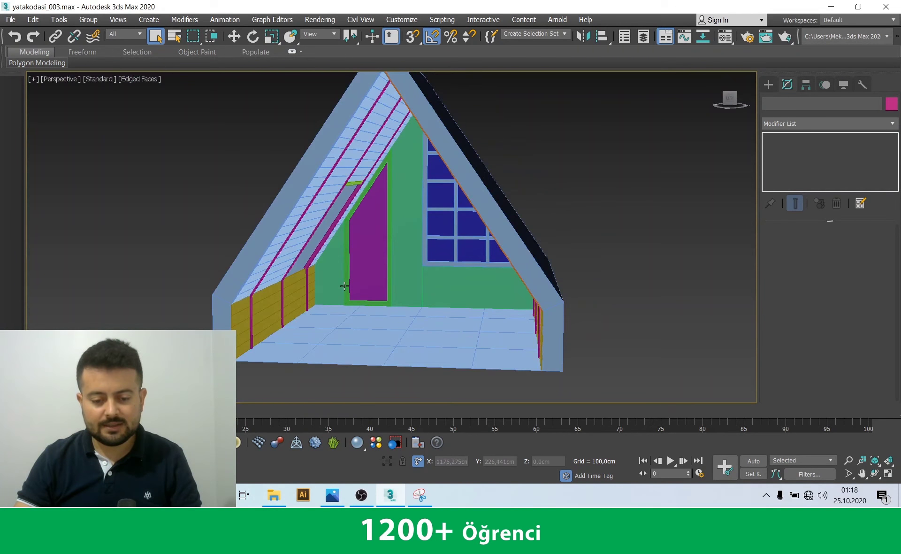
scroll(345, 290, up, 4)
scroll(319, 268, up, 3)
Isolate the window frame Box002 and open Create > Shapes > Splines
click(296, 247)
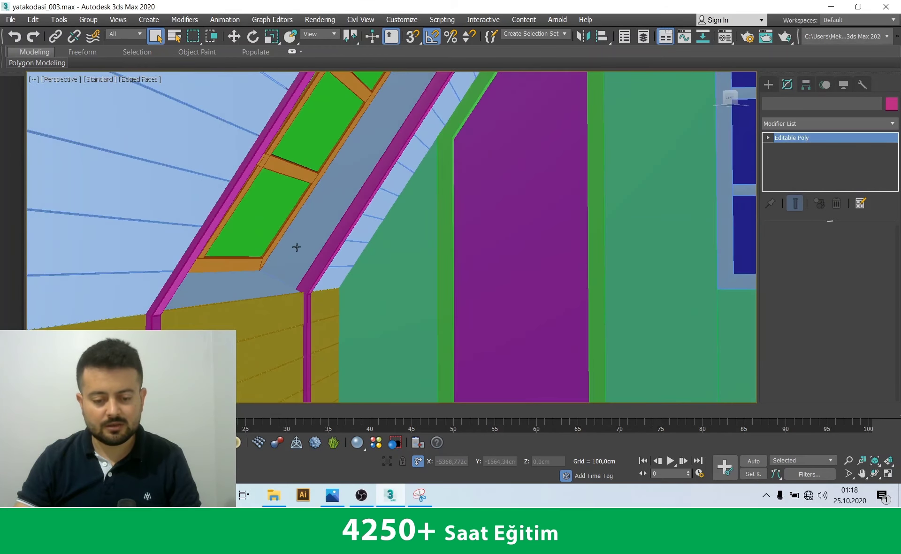
click(388, 462)
mouse_move(331, 345)
alt+middle_down()
mouse_move(336, 354)
mouse_move(313, 322)
mouse_move(255, 282)
mouse_move(285, 315)
alt+middle_up()
scroll(261, 292, up, 4)
click(769, 84)
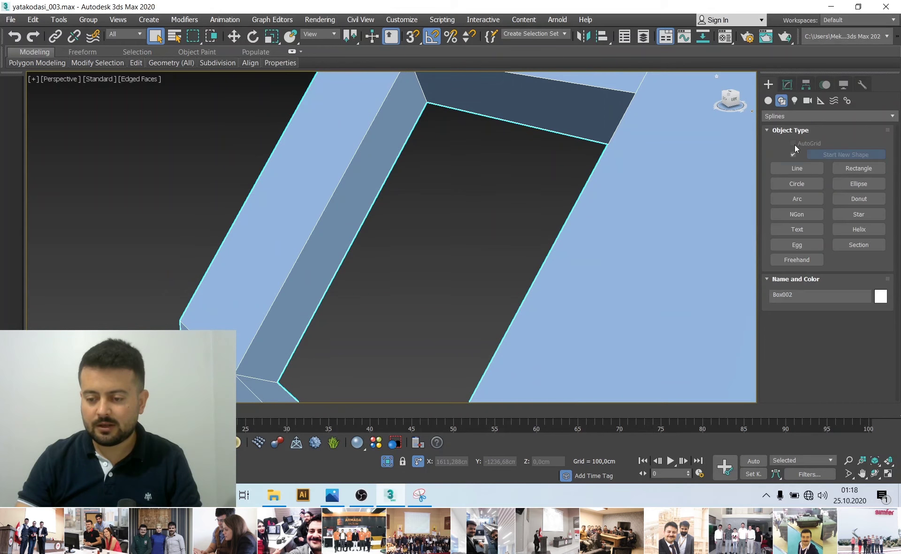
Draw a closed Line spline, Line009, snapped around Box002's roof opening corners
click(797, 168)
scroll(322, 308, up, 3)
scroll(252, 311, up, 2)
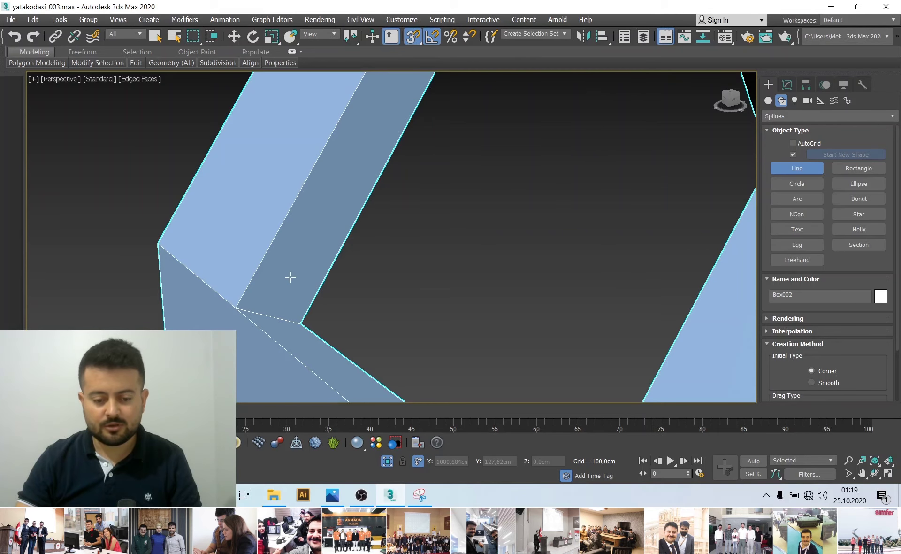
click(236, 308)
scroll(302, 323, down, 5)
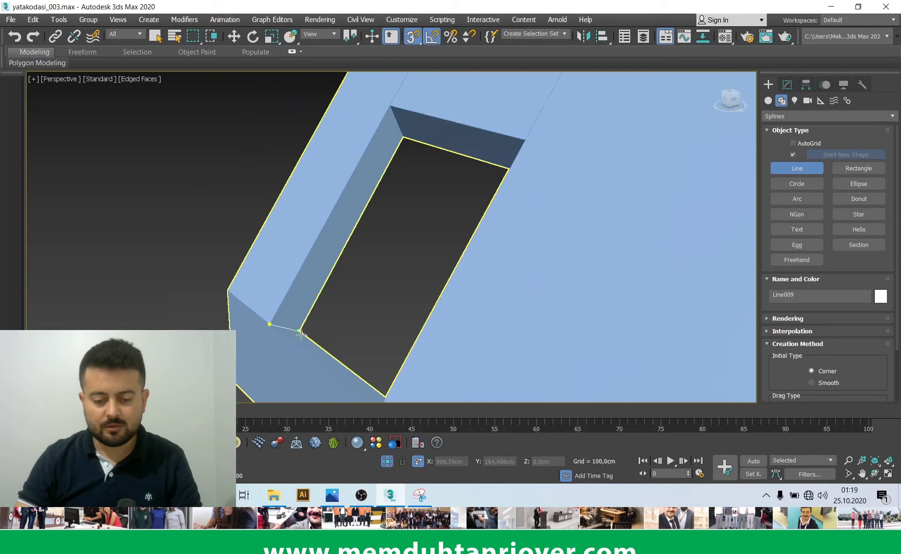
scroll(329, 281, down, 3)
scroll(381, 181, up, 8)
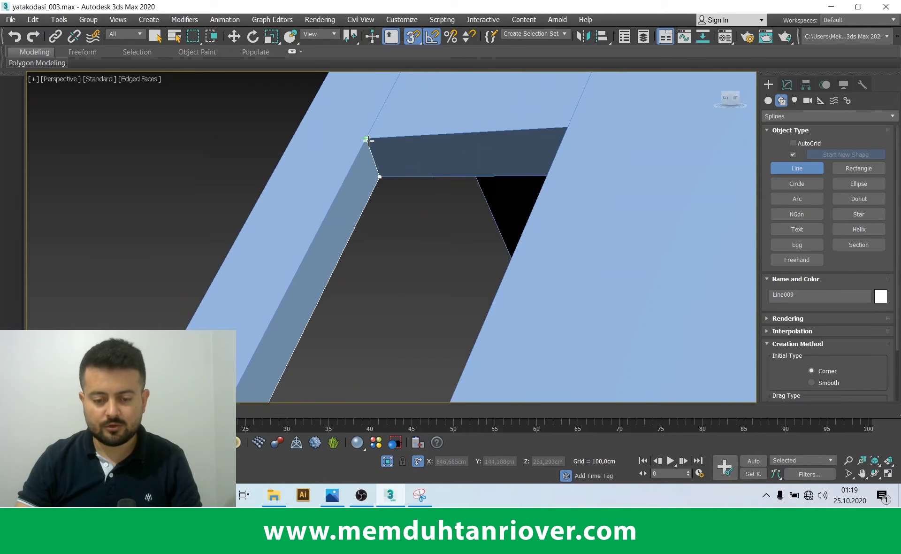
middle_drag(284, 349, 260, 315)
click(311, 305)
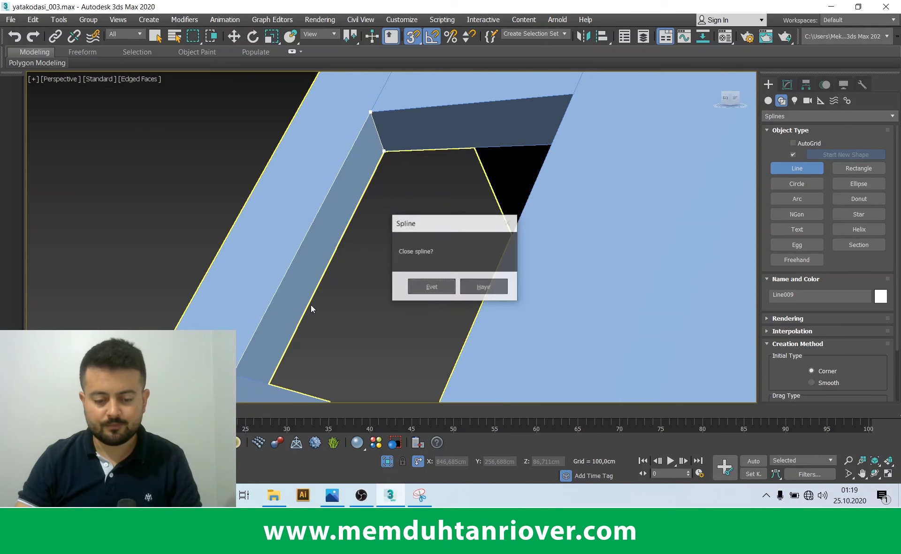
click(428, 287)
right_click(389, 273)
mouse_move(375, 276)
alt+middle_down()
mouse_move(354, 278)
mouse_move(353, 290)
alt+middle_up()
click(788, 87)
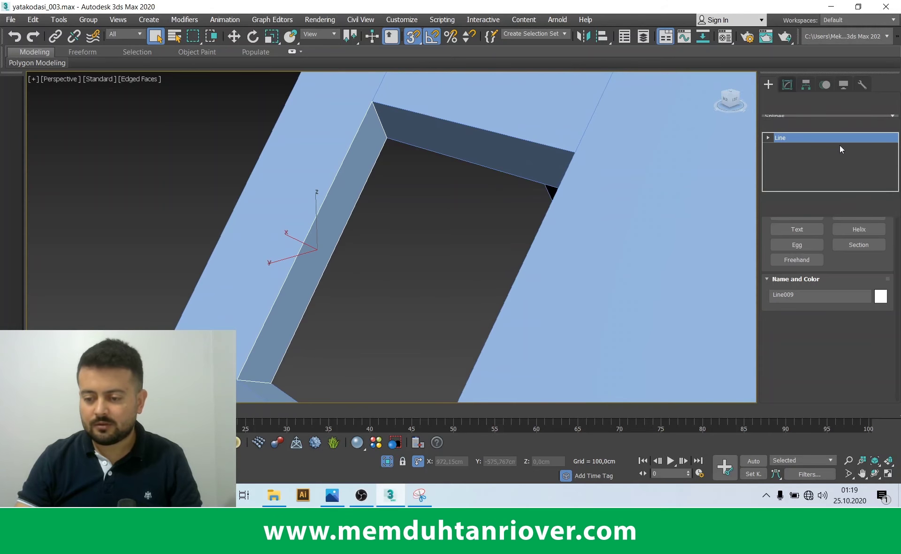
Apply a FloorGenerator modifier to the window-opening outline Line009
click(826, 123)
scroll(809, 214, down, 4)
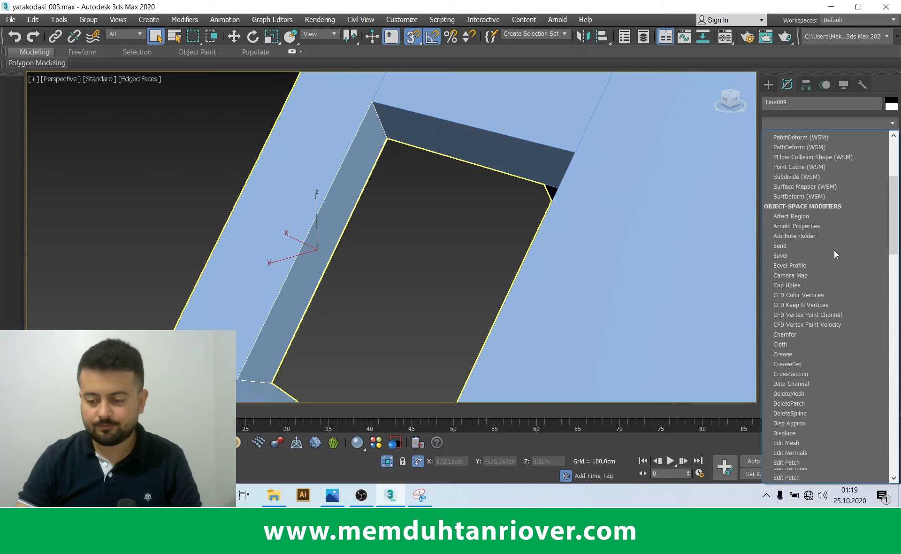
key(f)
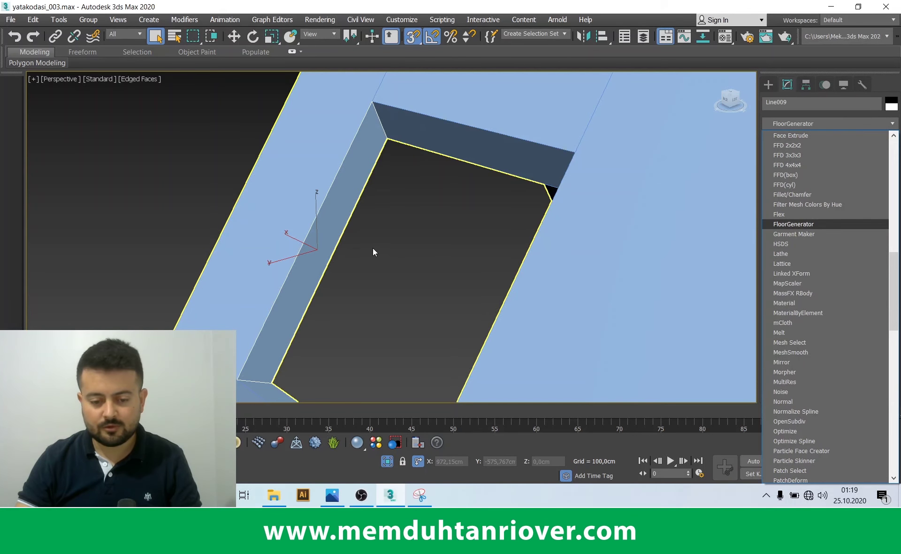
key(Return)
Check the new board geometry in wireframe, then return to shaded display
key(F3)
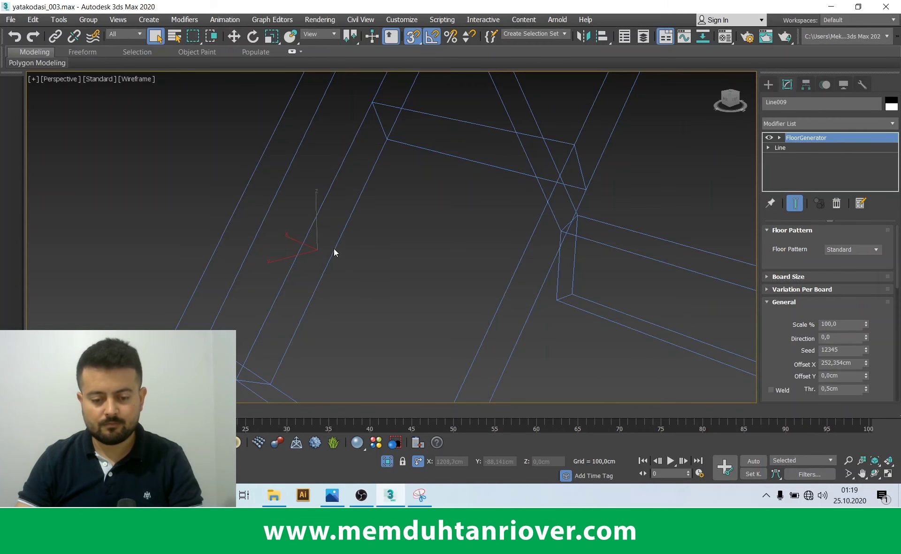
alt+middle_drag(397, 256, 361, 262)
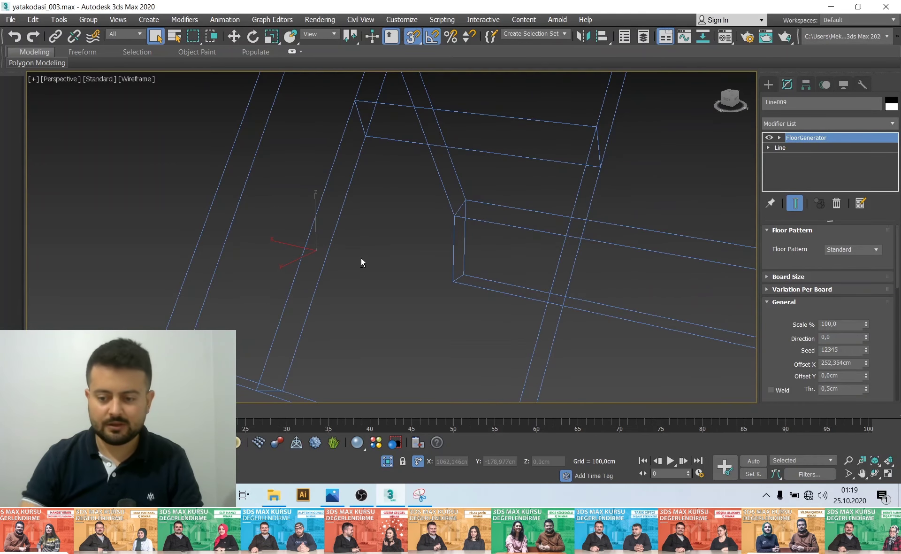
mouse_move(338, 253)
alt+middle_down()
mouse_move(471, 235)
mouse_move(459, 223)
mouse_move(465, 235)
mouse_move(384, 227)
mouse_move(392, 212)
mouse_move(347, 202)
mouse_move(356, 214)
mouse_move(323, 260)
mouse_move(338, 259)
alt+middle_up()
key(F3)
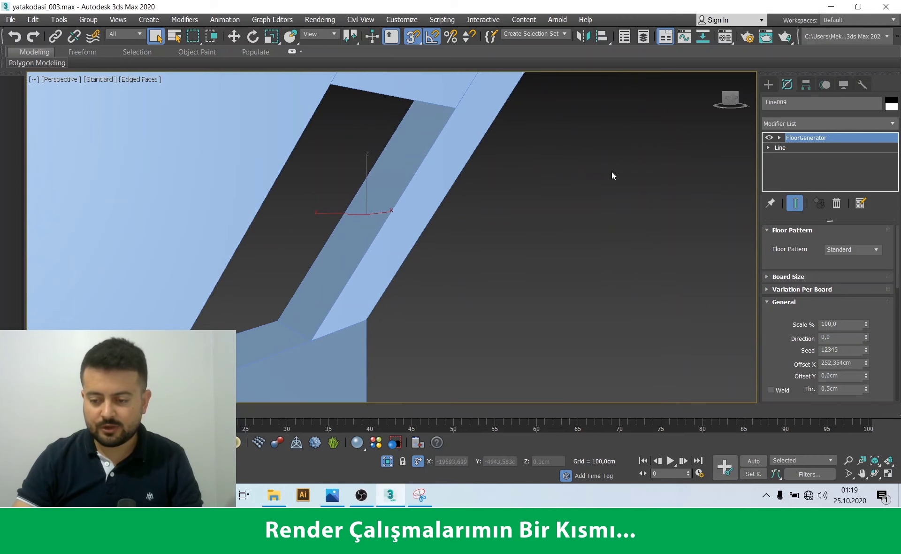
Orbit the Perspective view to inspect the board frame's rectangular opening
right_click(815, 140)
click(505, 205)
mouse_move(421, 199)
middle_down()
mouse_move(467, 199)
mouse_move(477, 207)
mouse_move(473, 235)
mouse_move(403, 282)
mouse_move(371, 267)
middle_up()
key(alt+w)
key(alt+w)
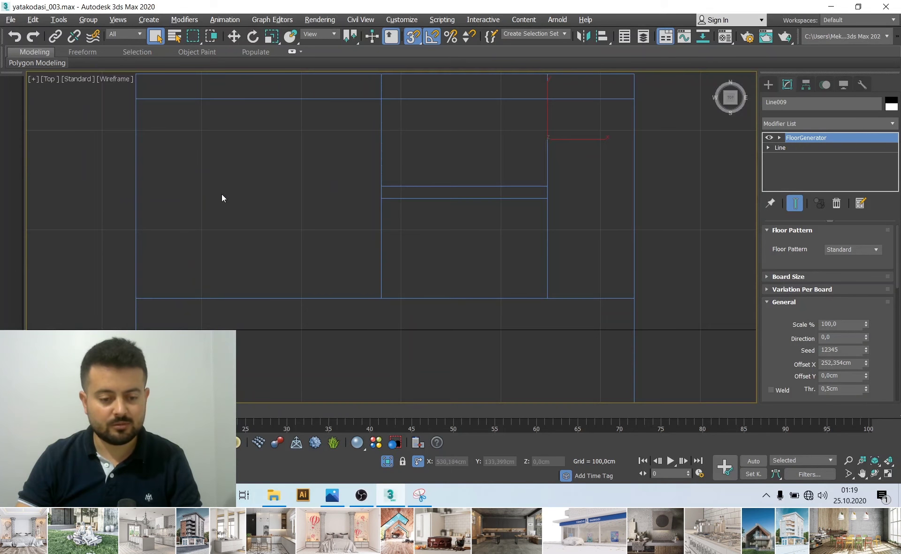
scroll(462, 186, up, 3)
scroll(459, 224, down, 3)
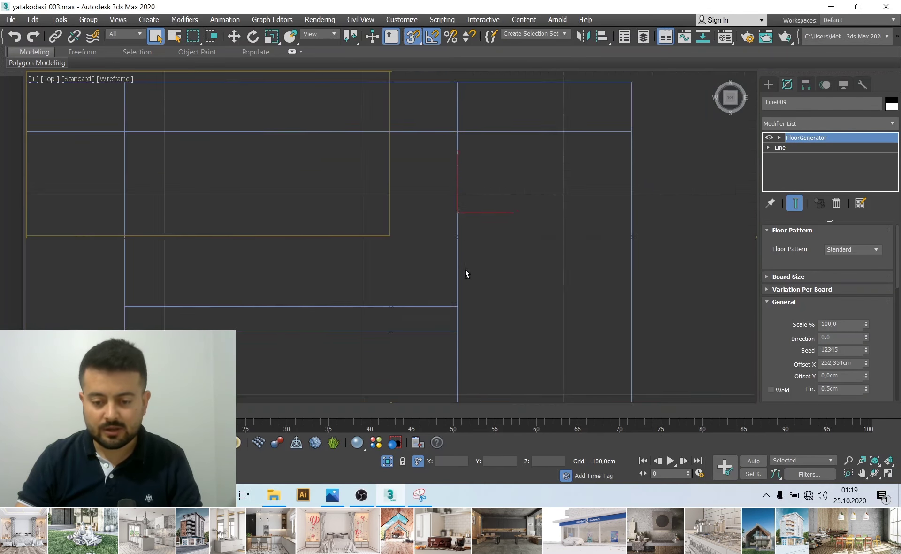
key(p)
alt+middle_drag(507, 305, 314, 292)
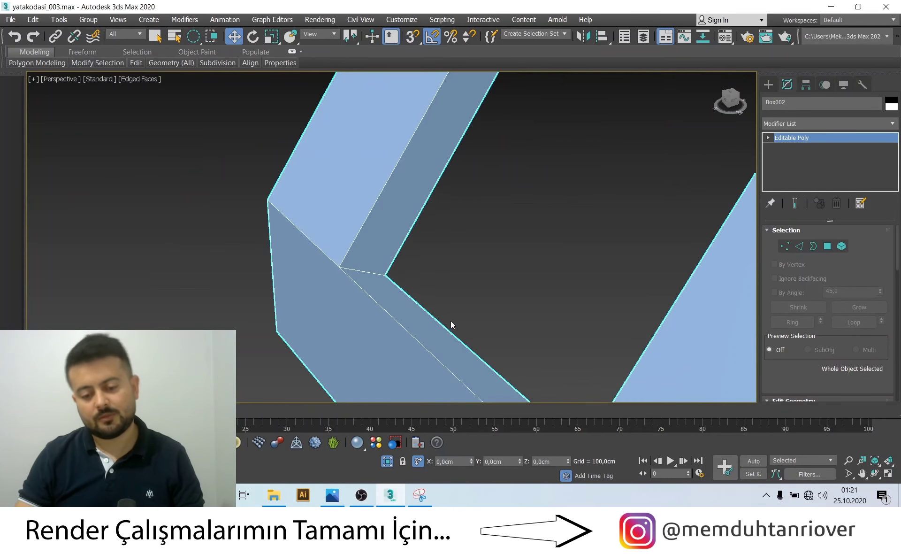
alt+middle_drag(451, 324, 347, 219)
Clone the reveal's inner side face, polygon 24, as a new element
scroll(384, 262, down, 5)
scroll(413, 272, up, 2)
scroll(402, 272, up, 1)
scroll(427, 268, up, 2)
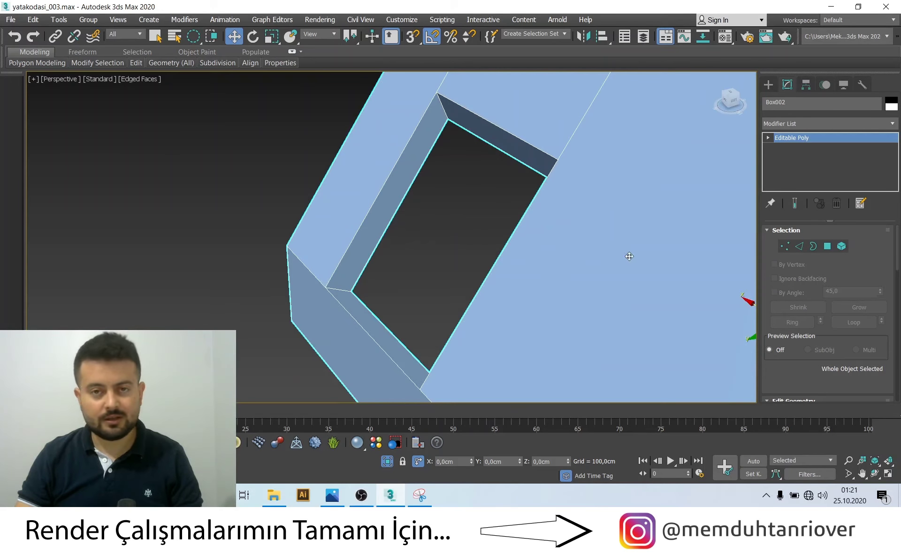
scroll(460, 169, down, 5)
scroll(475, 181, up, 5)
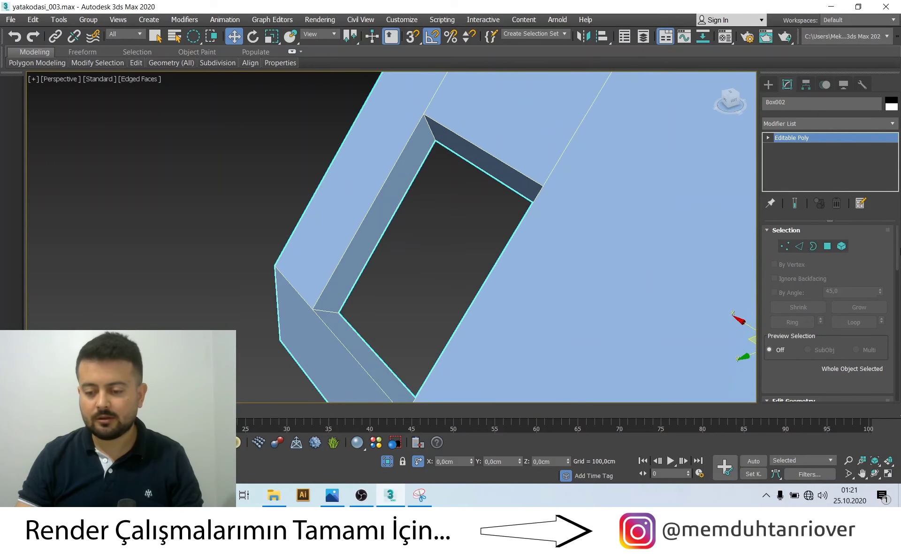
key(4)
click(390, 209)
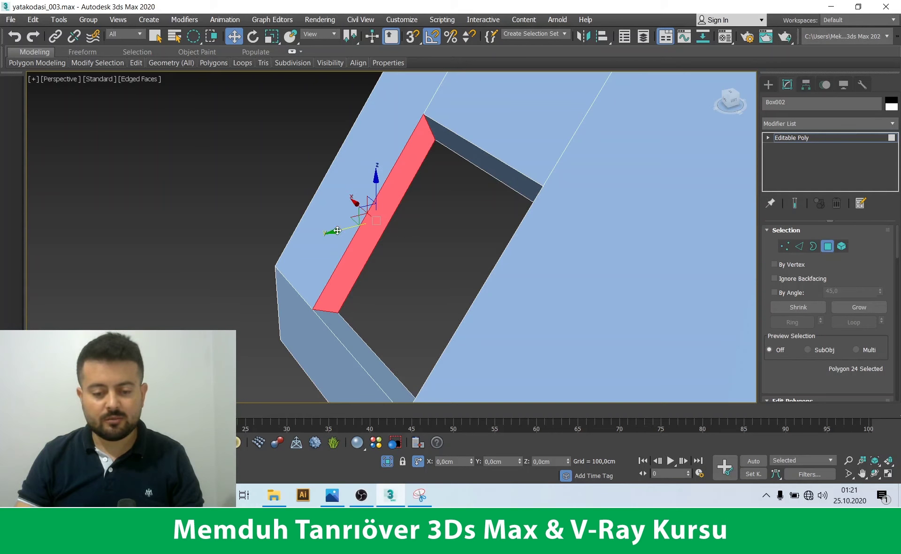
shift+drag(337, 231, 114, 251)
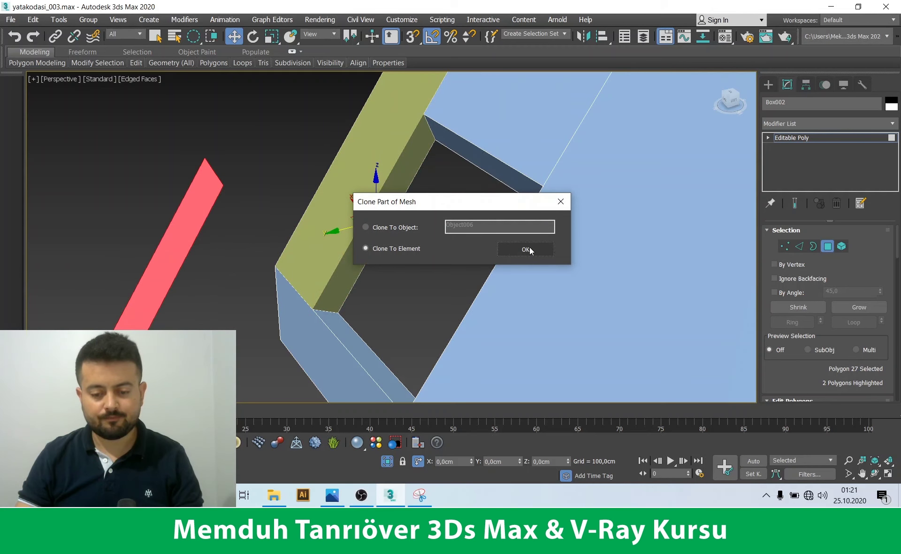
click(530, 247)
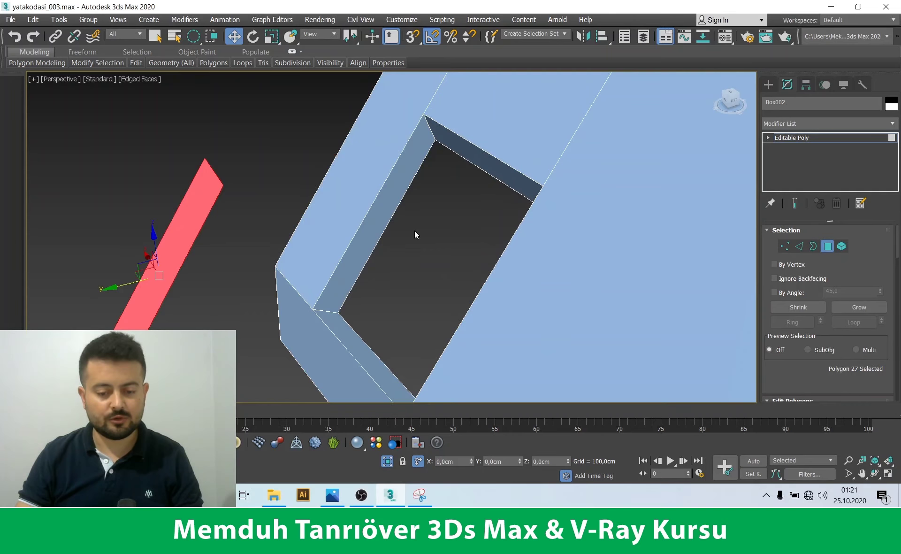
Detach the cloned polygon 27 as the separate object Object006 and select it
click(389, 217)
key(q)
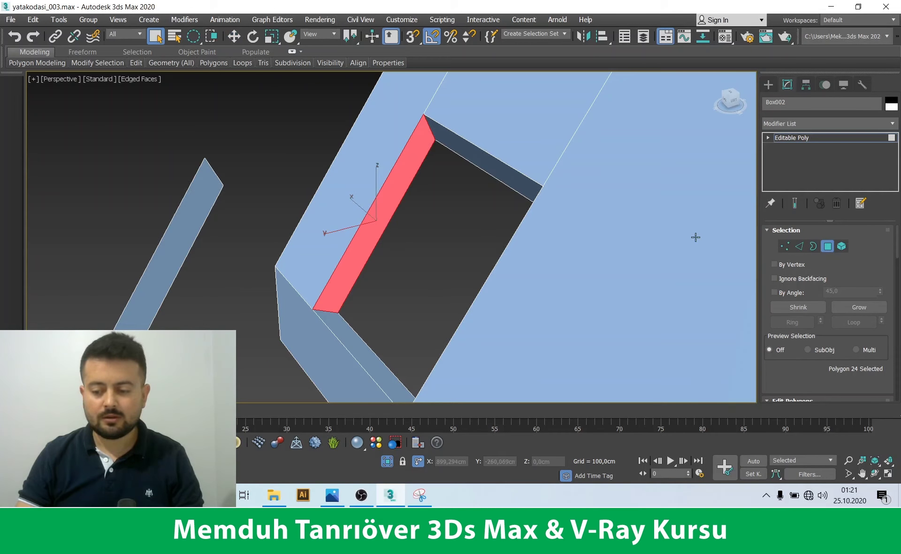
click(215, 195)
scroll(845, 347, down, 3)
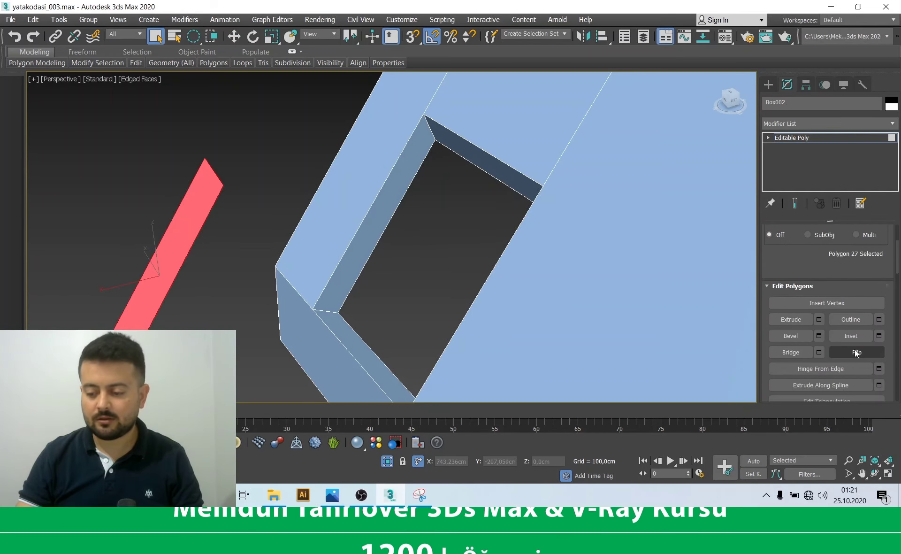
scroll(855, 324, down, 3)
scroll(859, 329, down, 2)
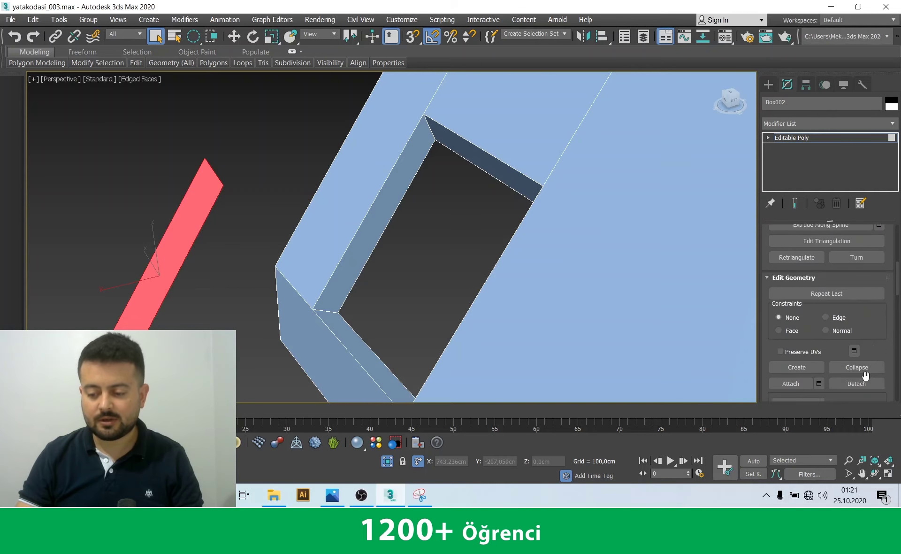
scroll(871, 337, down, 2)
click(856, 327)
click(503, 254)
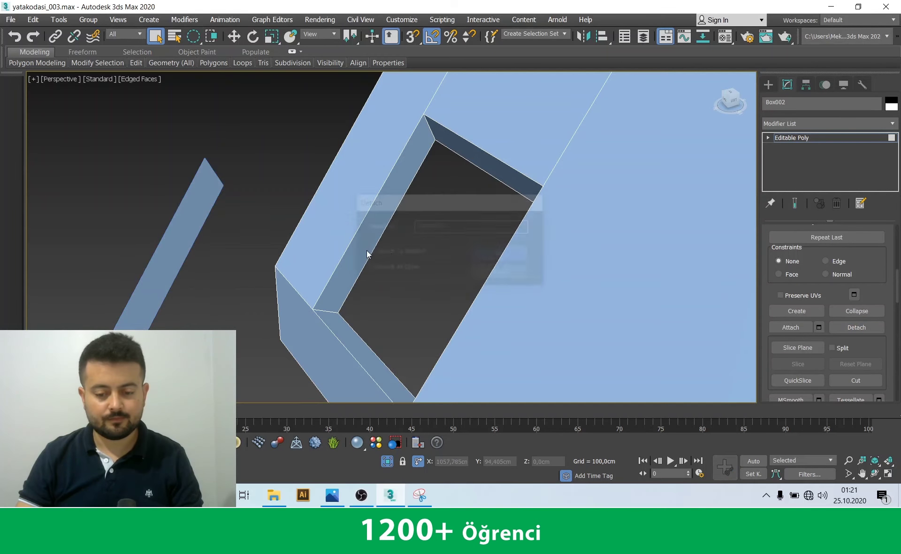
middle_drag(284, 228, 315, 246)
click(794, 137)
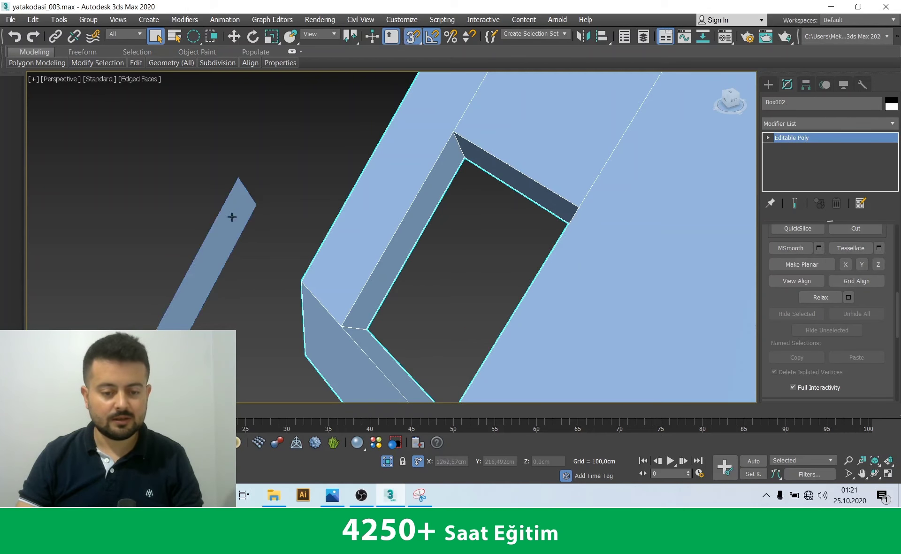
click(240, 179)
Move Object006 onto the opening's side and make its colour yellow-green
key(w)
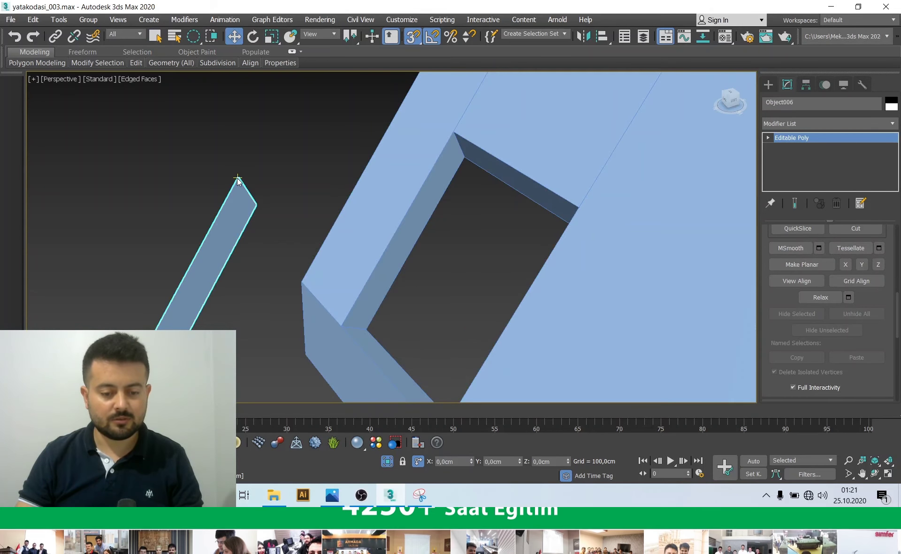
mouse_move(238, 180)
mouse_down()
mouse_move(147, 165)
mouse_move(454, 138)
mouse_up()
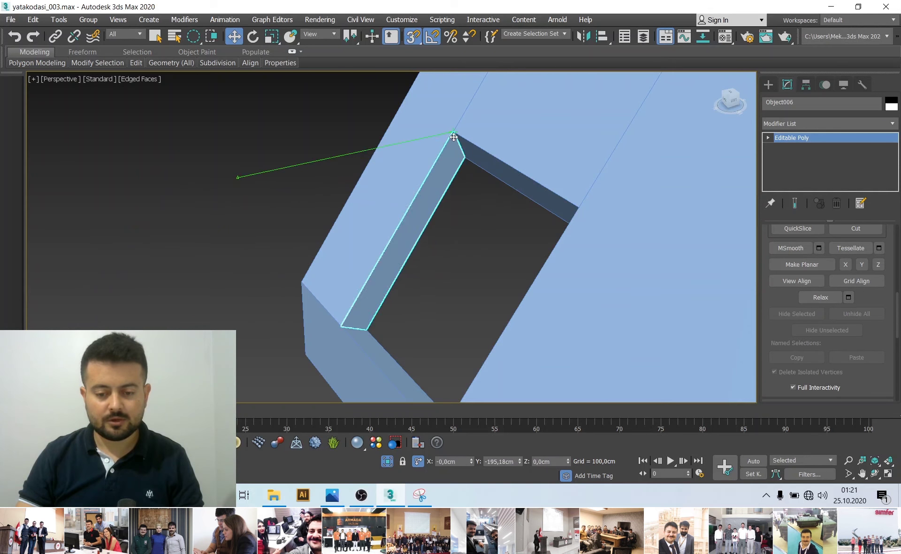
scroll(459, 156, up, 2)
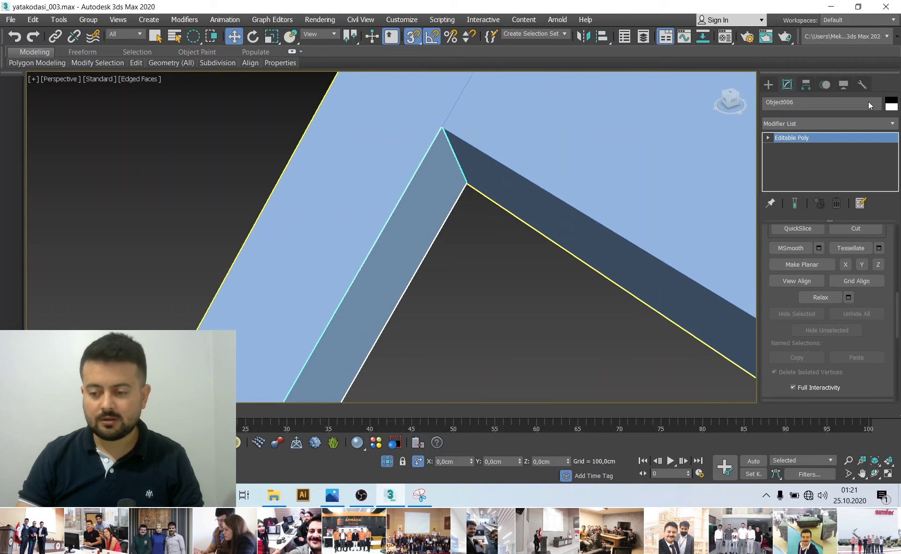
click(382, 222)
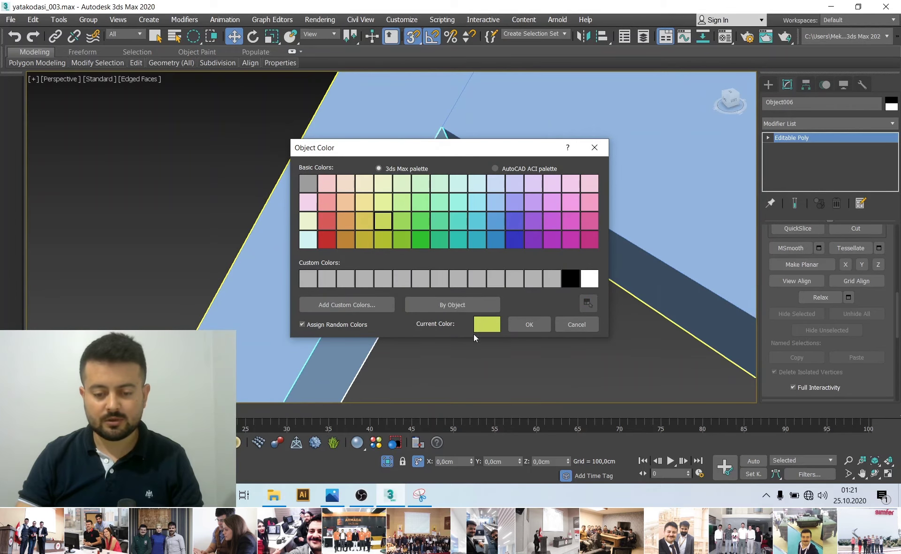
click(519, 323)
scroll(454, 291, down, 2)
scroll(453, 303, up, 2)
Add a FloorGenerator board pattern to Object006 and compare against the attic reference photo
click(826, 123)
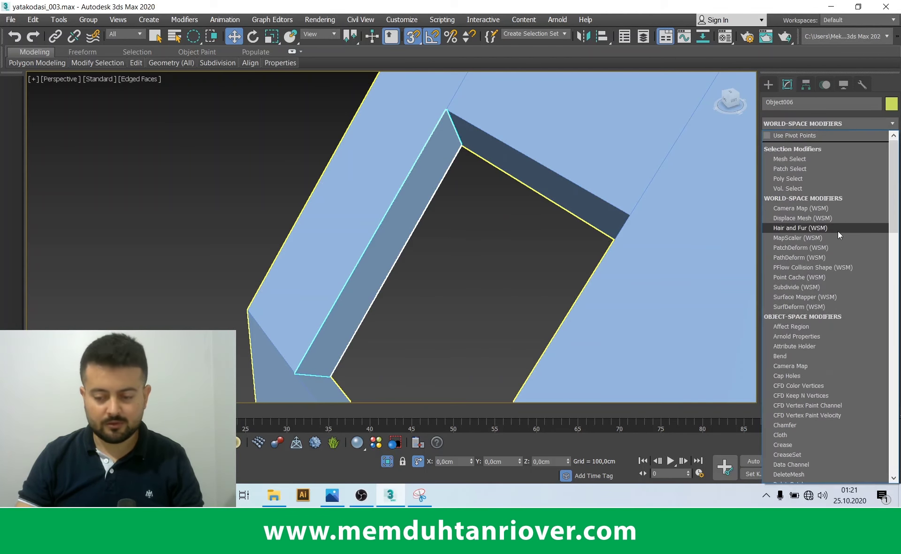
key(f)
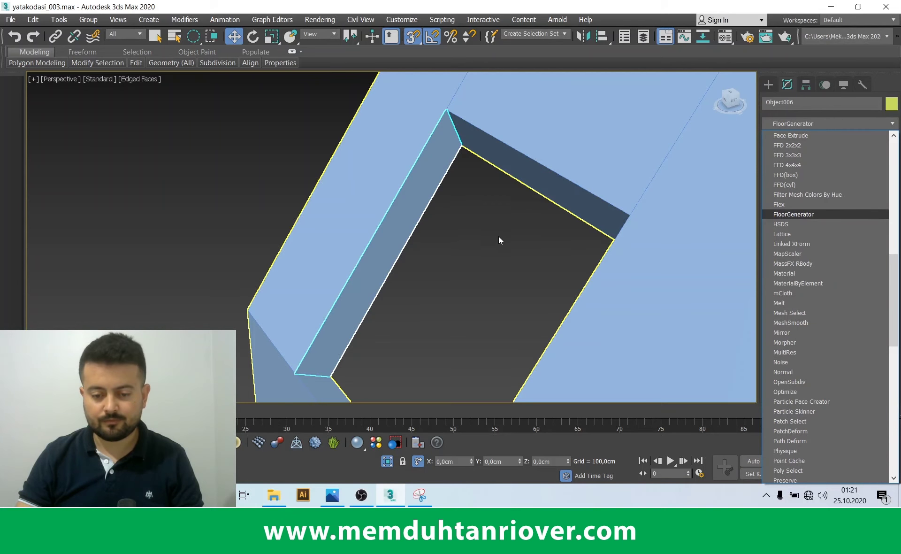
key(Return)
mouse_move(652, 241)
alt+middle_down()
mouse_move(406, 299)
mouse_move(376, 294)
alt+middle_up()
key(q)
click(426, 498)
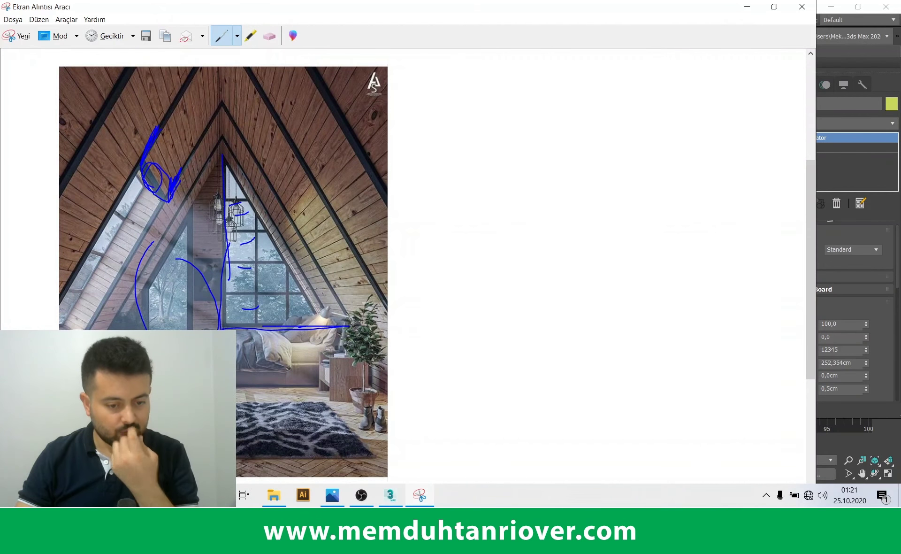
click(390, 496)
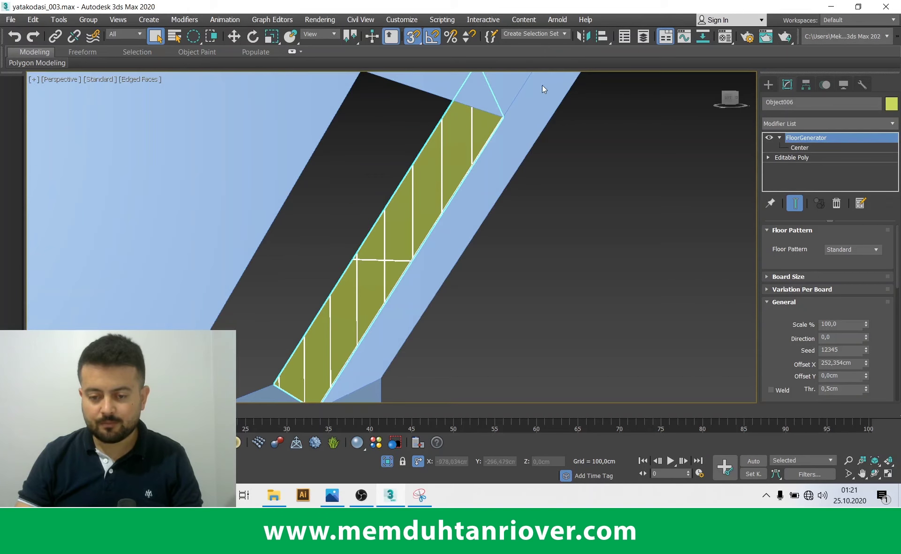
Enter FloorGenerator's Center sub-object and frame the strip in a maximized Left view
click(800, 148)
key(alt+w)
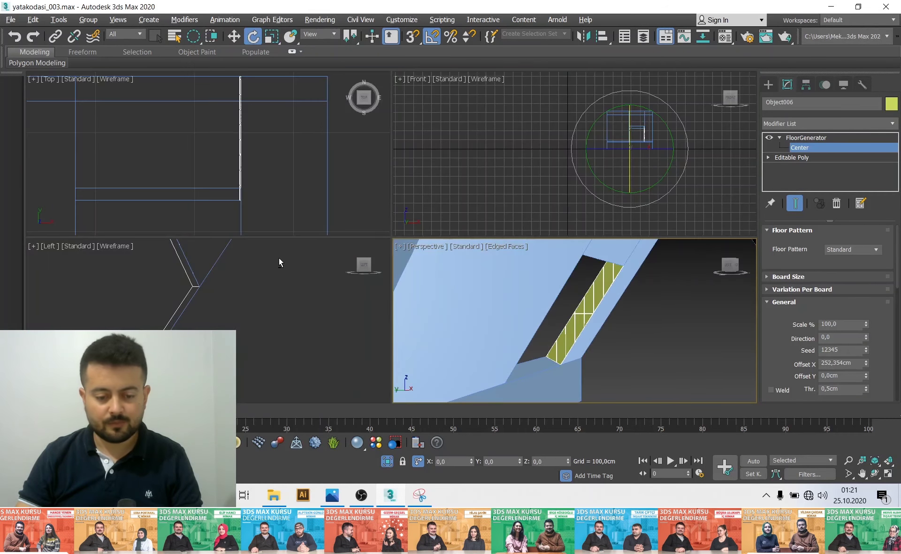
right_click(227, 302)
key(alt+w)
scroll(375, 256, down, 3)
scroll(375, 256, down, 2)
scroll(357, 263, down, 3)
scroll(330, 274, up, 6)
scroll(331, 274, down, 3)
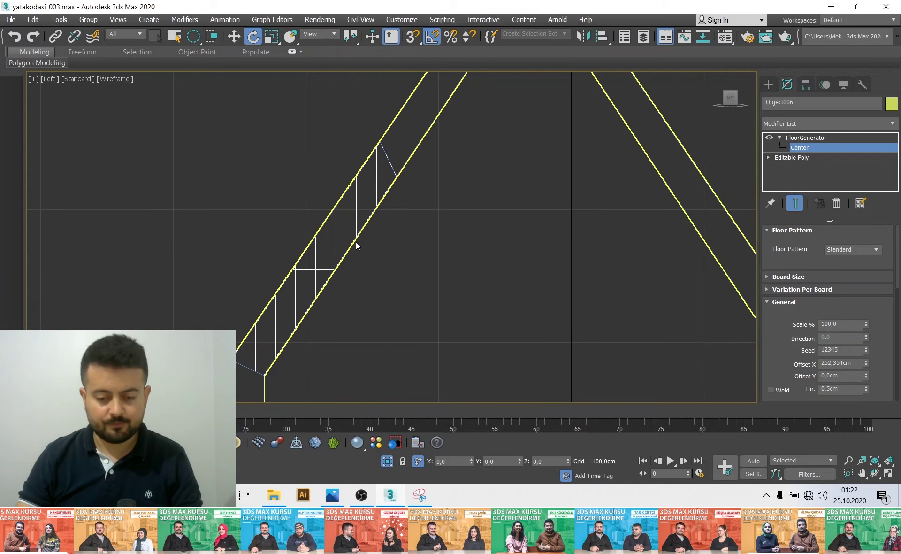
scroll(365, 228, down, 3)
scroll(398, 229, up, 2)
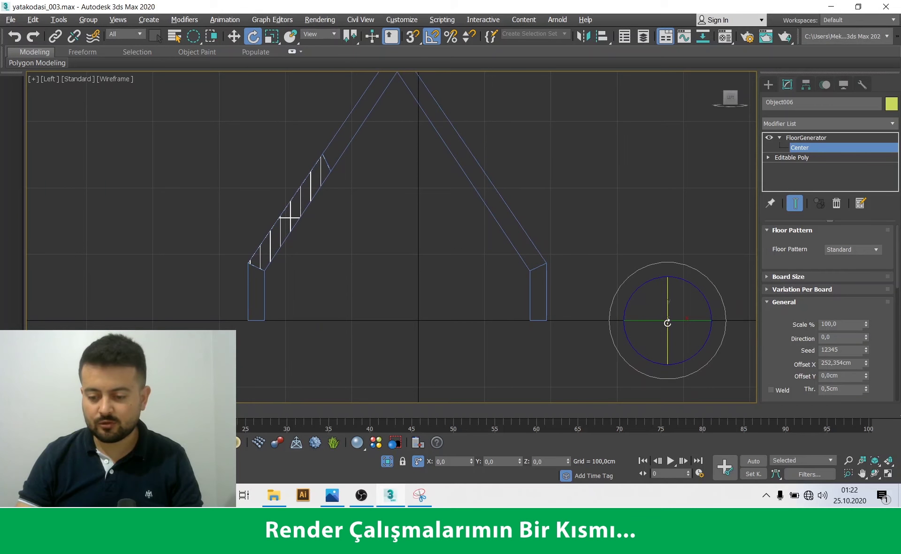
middle_drag(668, 323, 584, 235)
Toggle the strip's Affect Pivot Only setting and test a rotation, cancelling it
click(806, 85)
click(825, 169)
click(828, 244)
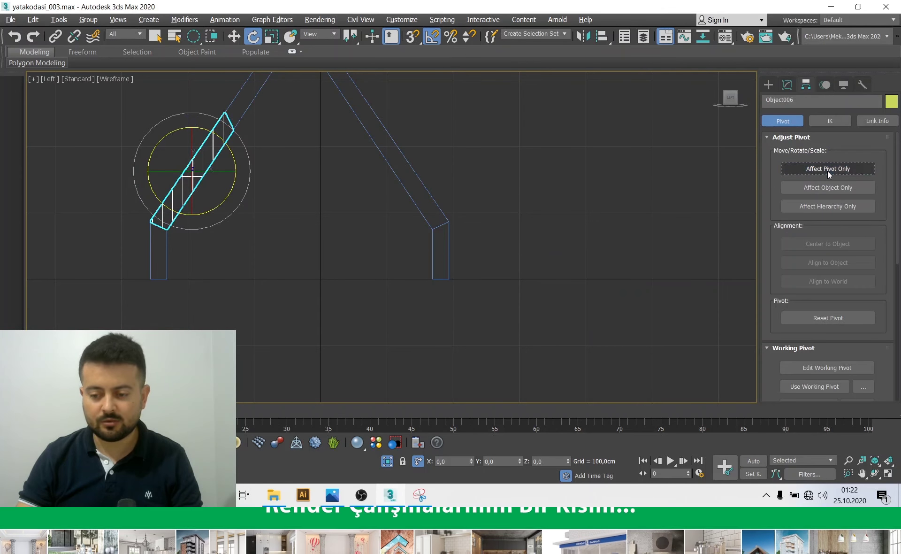
click(827, 171)
scroll(268, 203, up, 5)
middle_drag(245, 227, 359, 255)
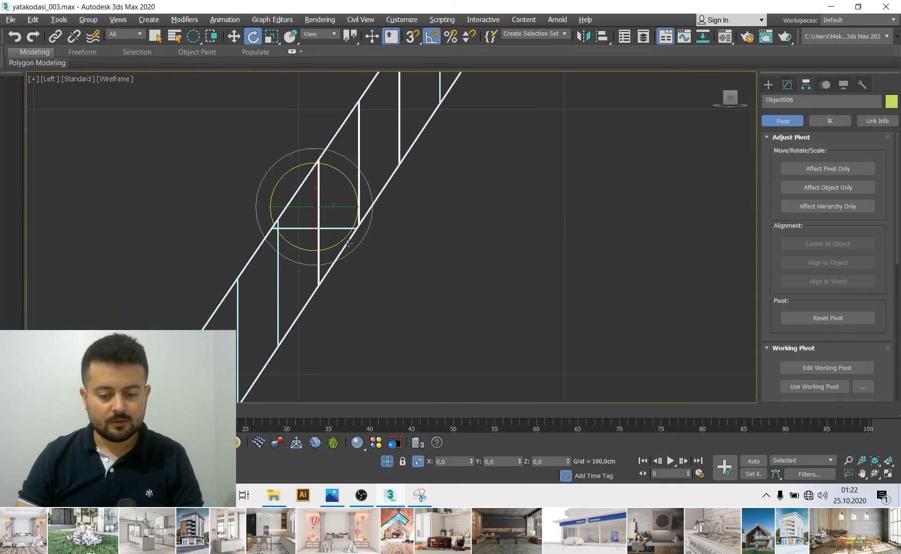
drag(340, 241, 346, 234)
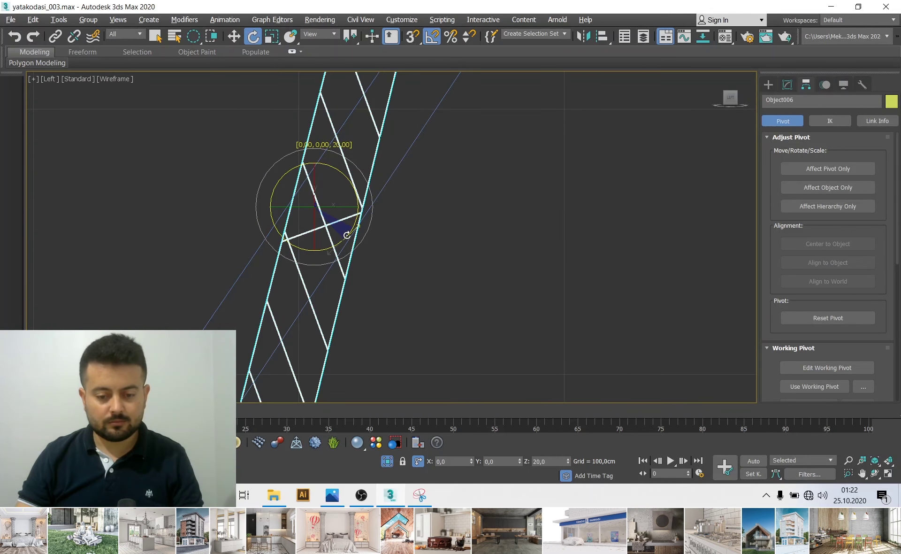
right_click(346, 235)
click(788, 84)
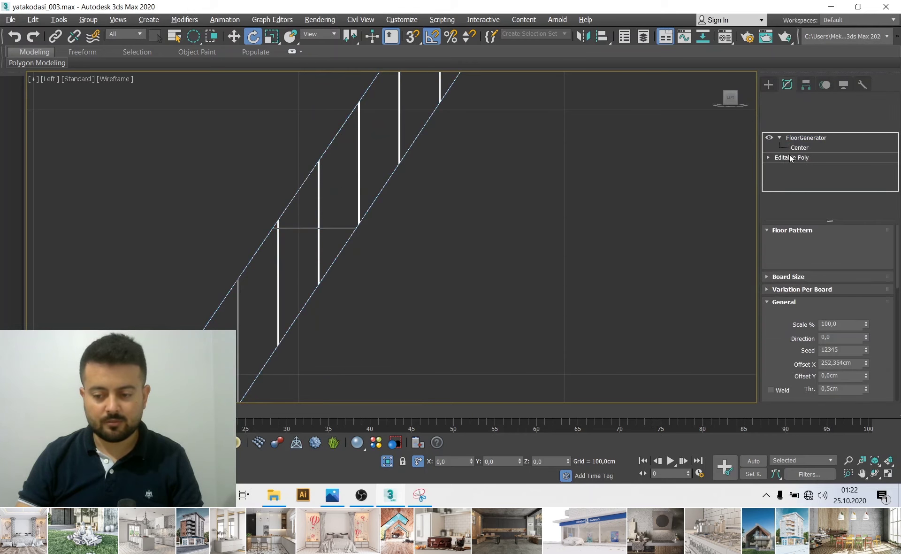
Rotate the FloorGenerator pattern center by 20 degrees
click(800, 147)
scroll(365, 237, down, 5)
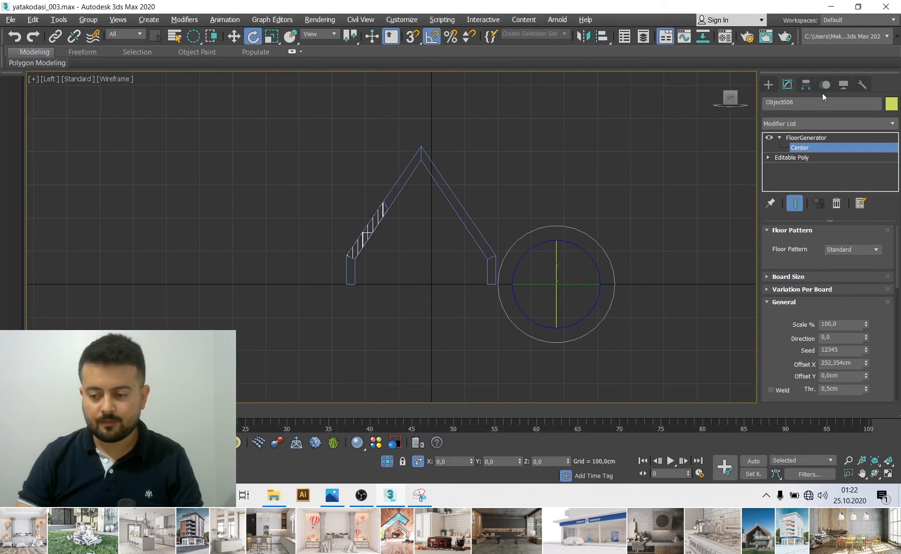
drag(594, 308, 598, 300)
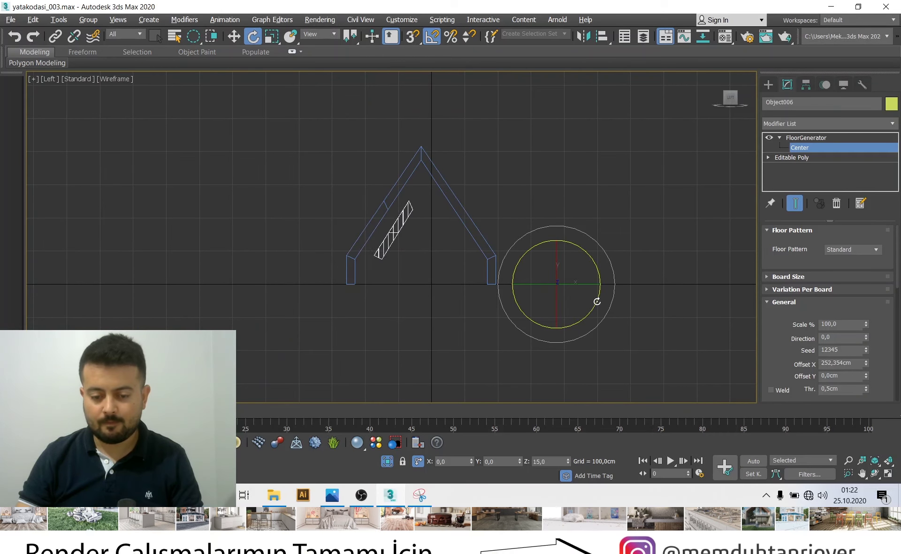
scroll(418, 239, up, 4)
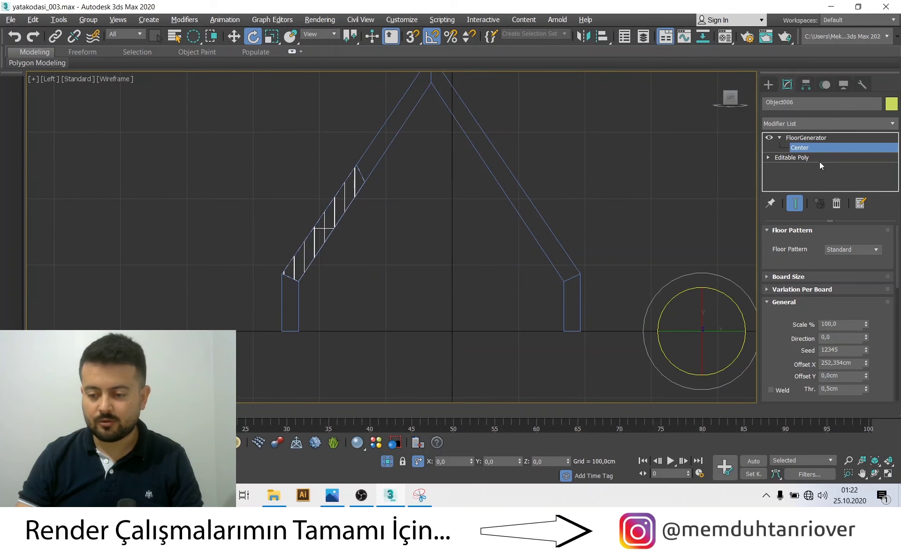
Adjust the strip's pivot again, then reselect the FloorGenerator pattern center
click(802, 86)
click(825, 174)
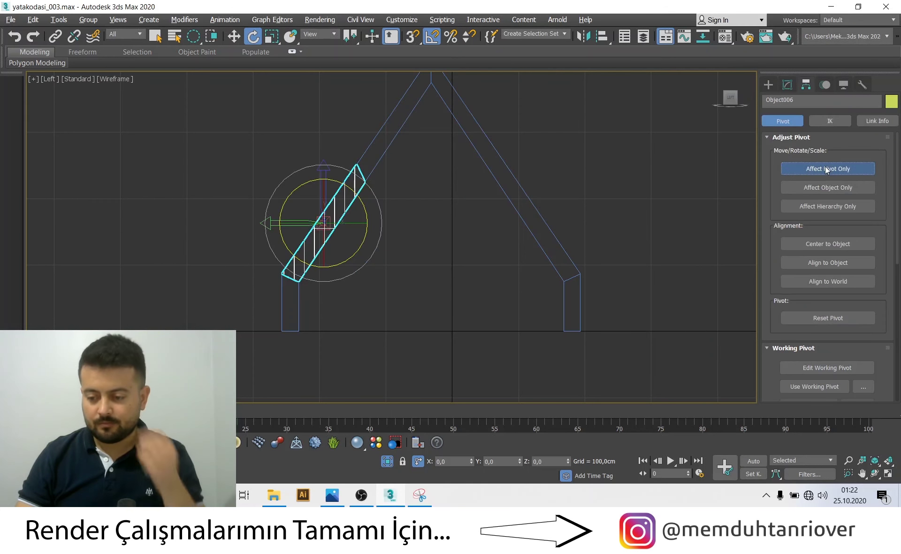
scroll(695, 164, up, 4)
scroll(704, 155, up, 2)
mouse_move(519, 242)
middle_down()
mouse_move(519, 218)
mouse_move(641, 183)
middle_up()
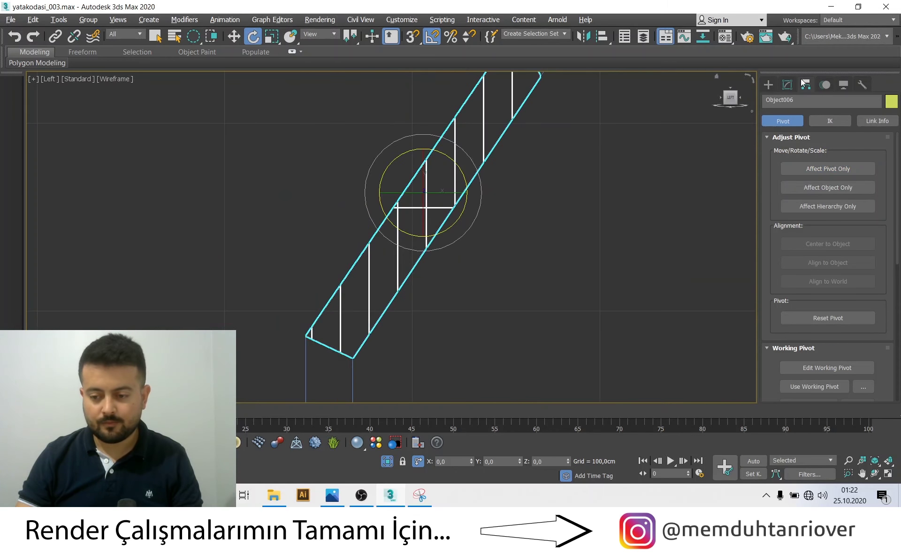
click(787, 85)
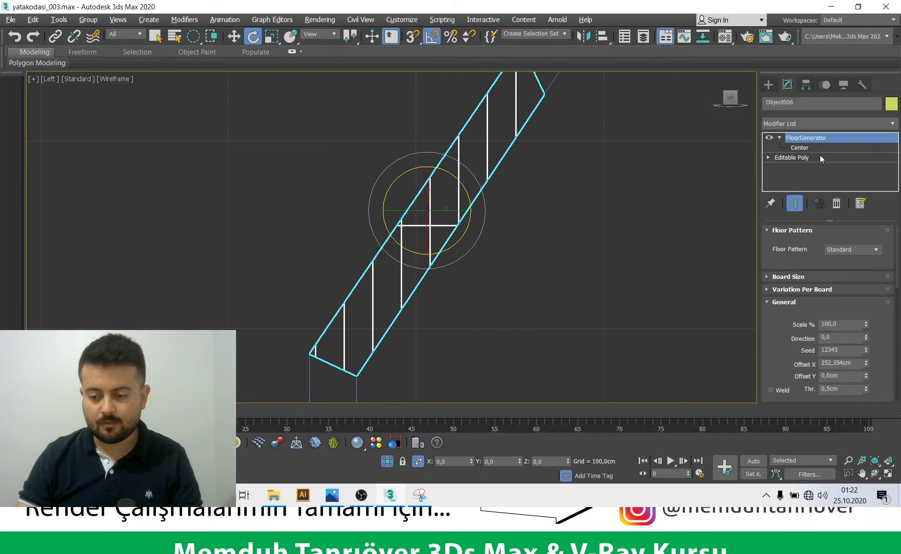
click(794, 148)
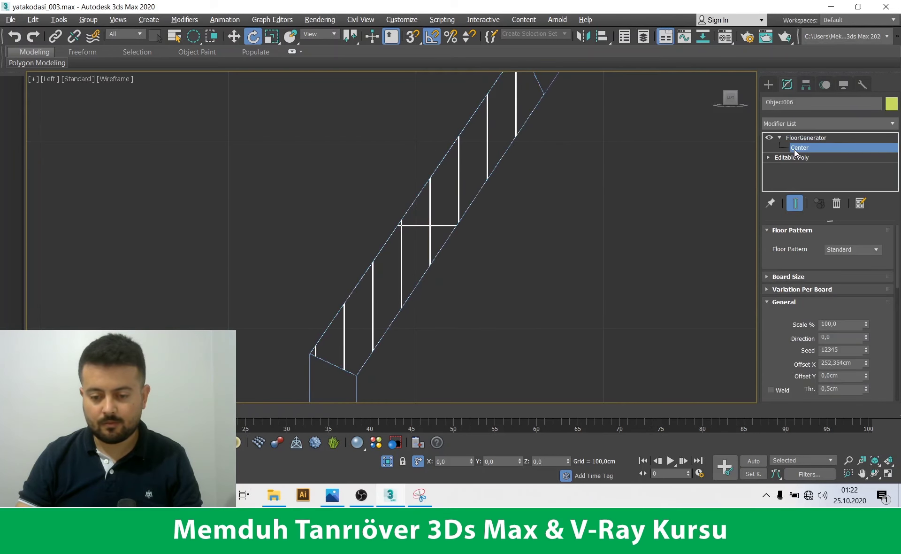
click(845, 147)
scroll(432, 162, down, 3)
scroll(432, 164, down, 3)
scroll(606, 193, up, 3)
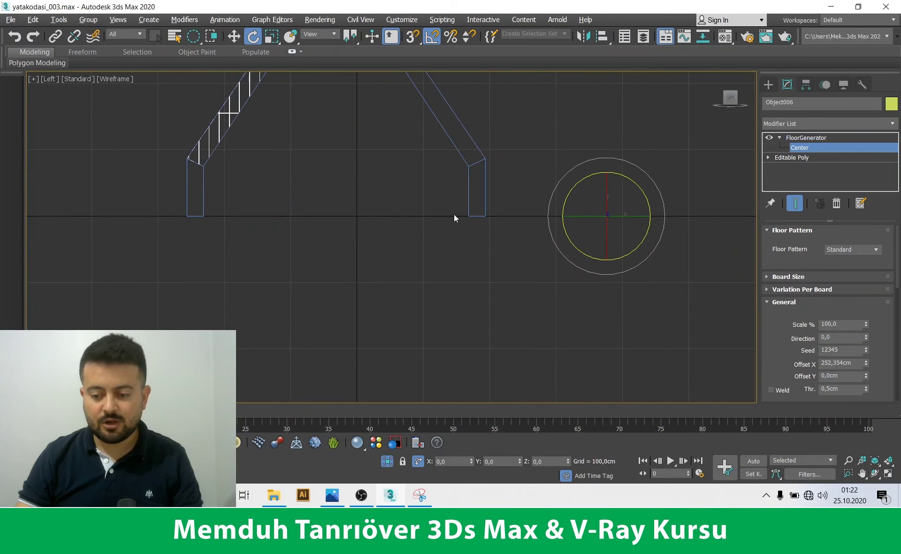
middle_drag(601, 223, 638, 258)
Move the pattern center, undo it, and collapse back to FloorGenerator's top level
key(w)
drag(663, 234, 331, 149)
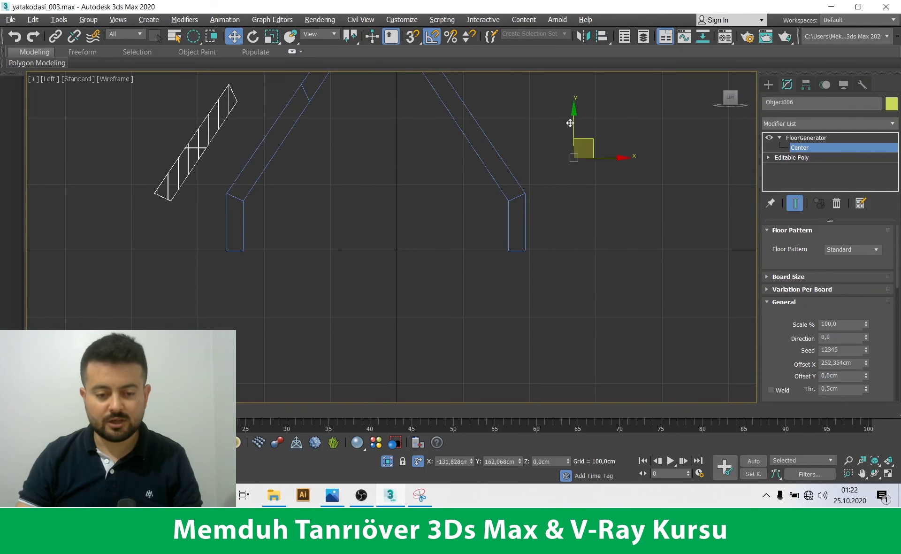
key(ctrl+z)
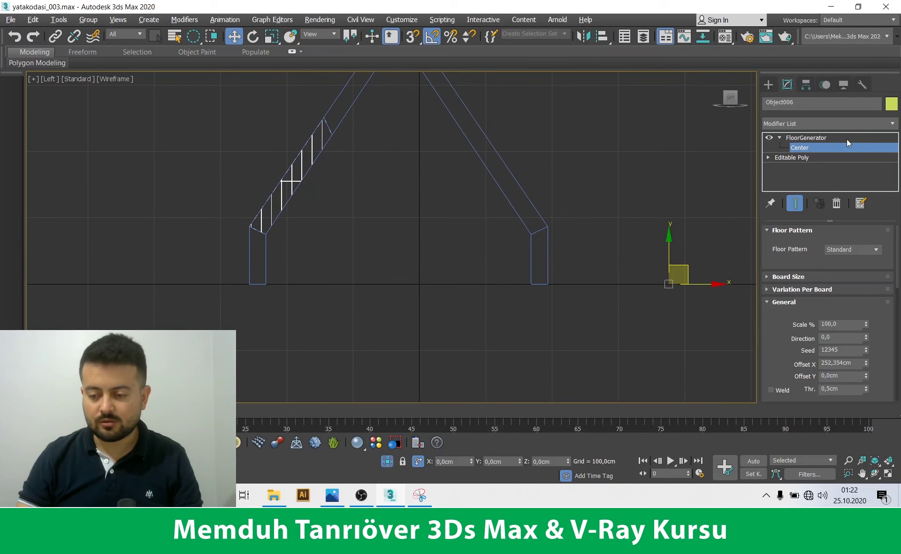
click(807, 138)
click(780, 138)
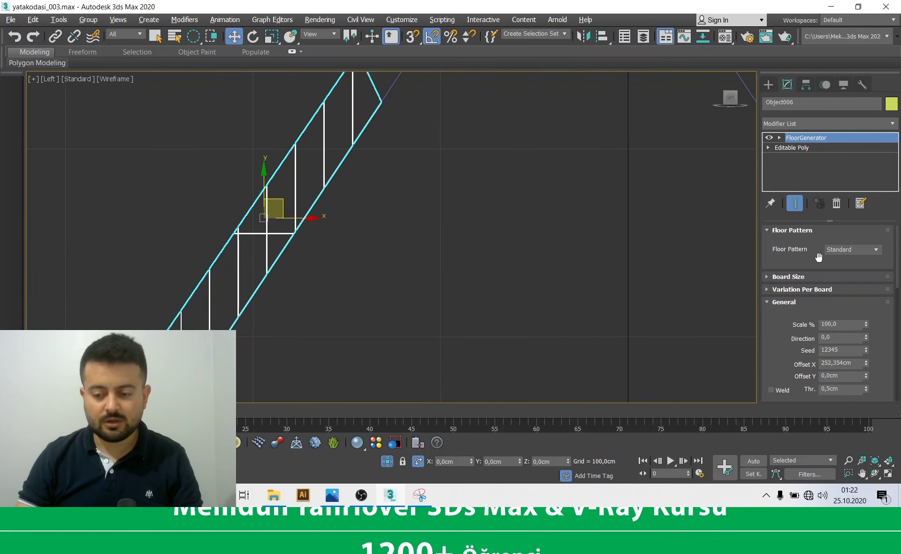
Set the FloorGenerator Direction on the reveal strip to 45
scroll(871, 309, down, 2)
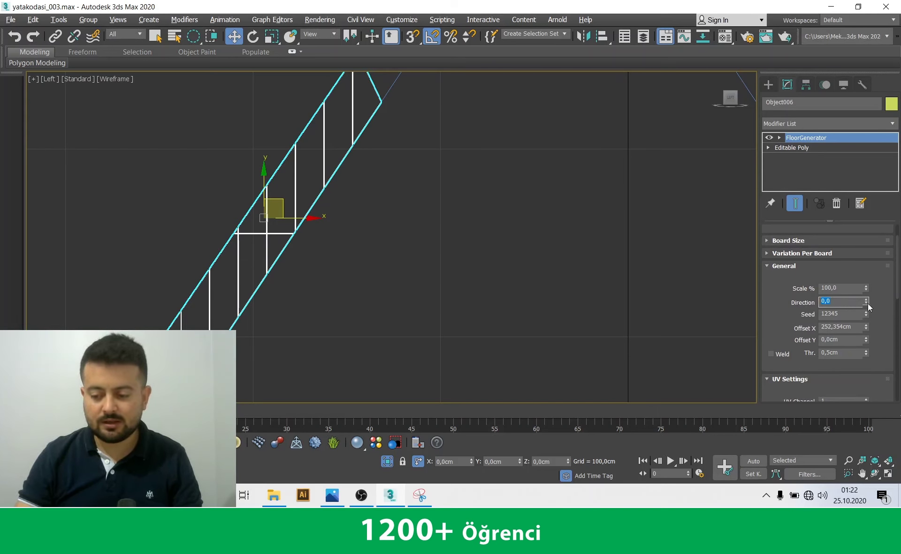
drag(867, 306, 827, 9)
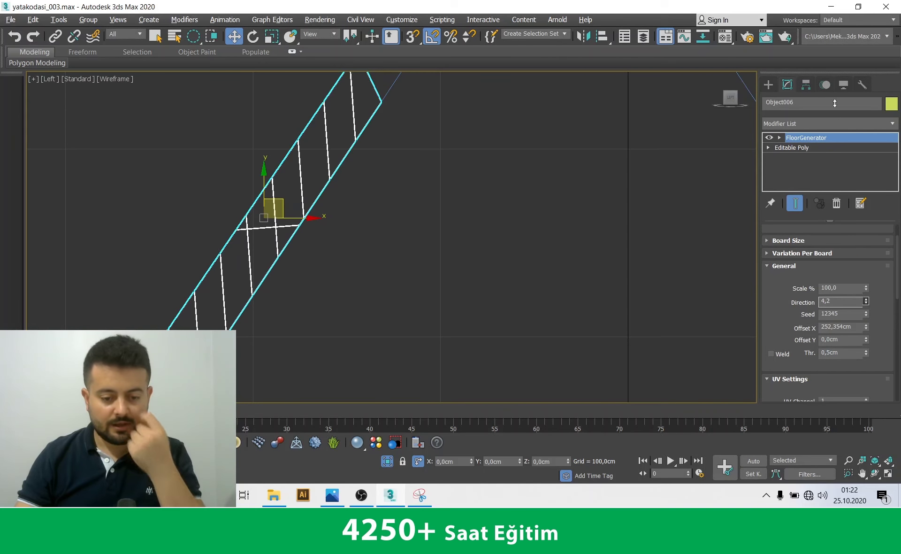
drag(828, 10, 810, 141)
double_click(841, 301)
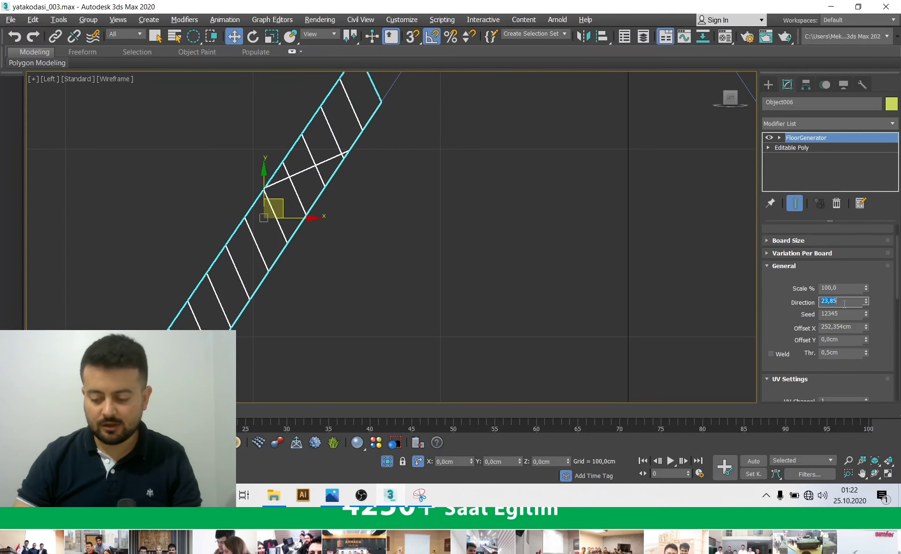
text(45)
key(Return)
Orbit the Perspective view to inspect the crosswise boards on the reveal strip
key(alt+w)
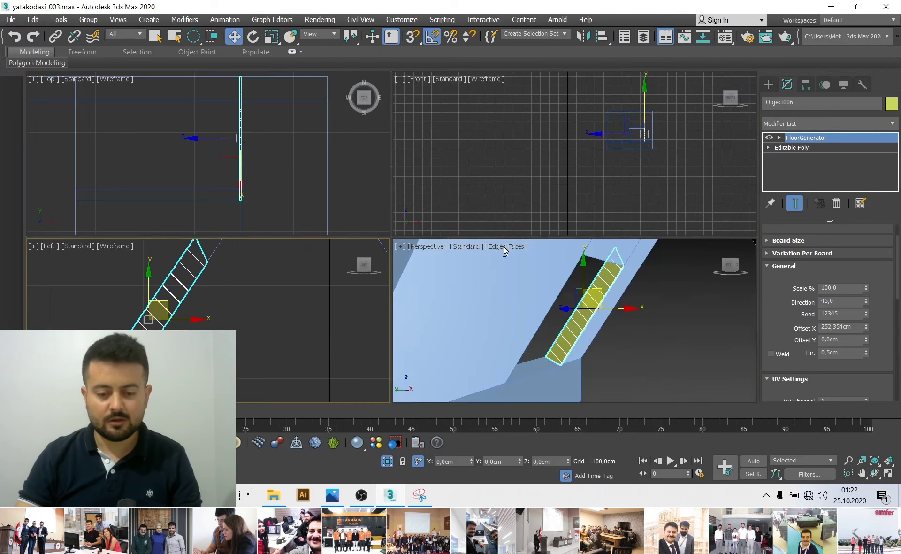
middle_click(502, 250)
key(alt+w)
click(511, 260)
alt+middle_drag(510, 260, 463, 250)
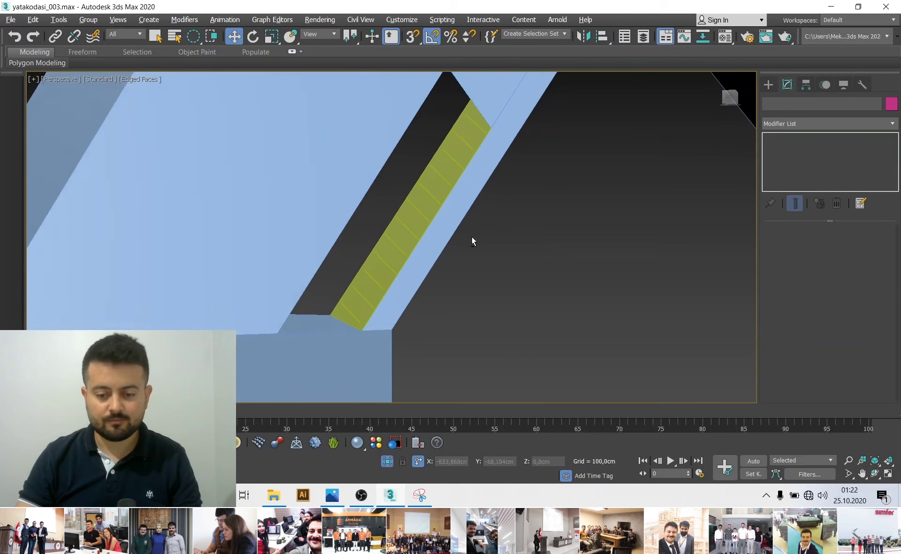
click(410, 251)
scroll(411, 252, up, 2)
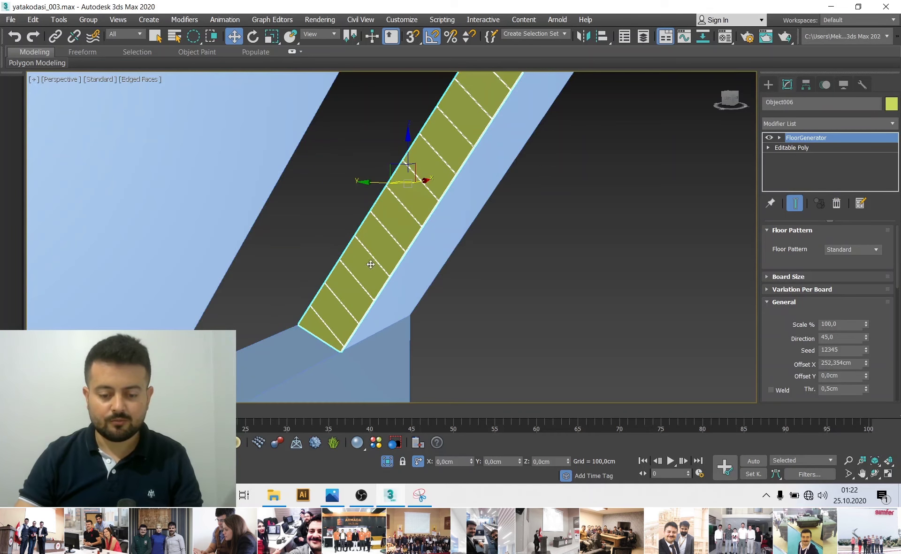
alt+middle_drag(371, 264, 419, 249)
scroll(419, 248, up, 3)
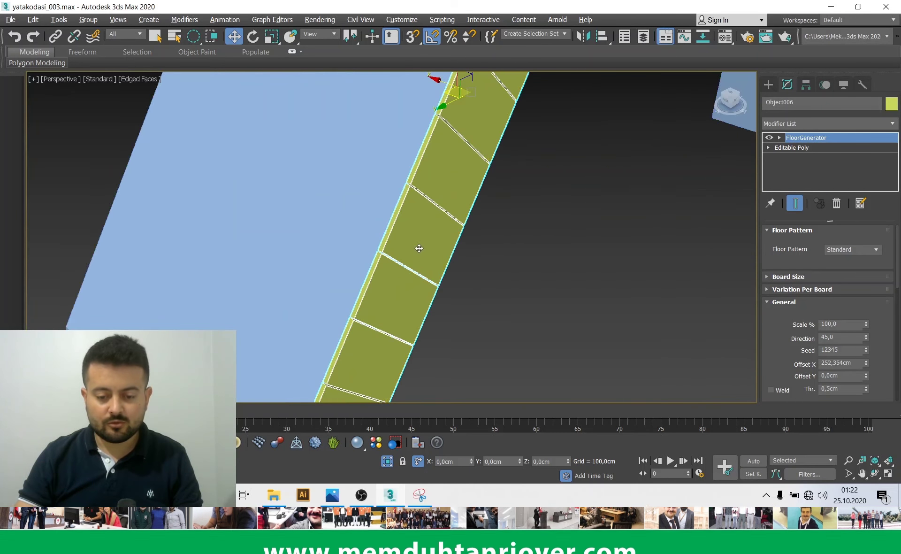
scroll(500, 270, down, 1)
scroll(444, 259, down, 3)
mouse_move(443, 259)
alt+middle_down()
mouse_move(403, 279)
mouse_move(436, 271)
mouse_move(412, 257)
mouse_move(411, 265)
alt+middle_up()
scroll(403, 280, down, 1)
key(alt+w)
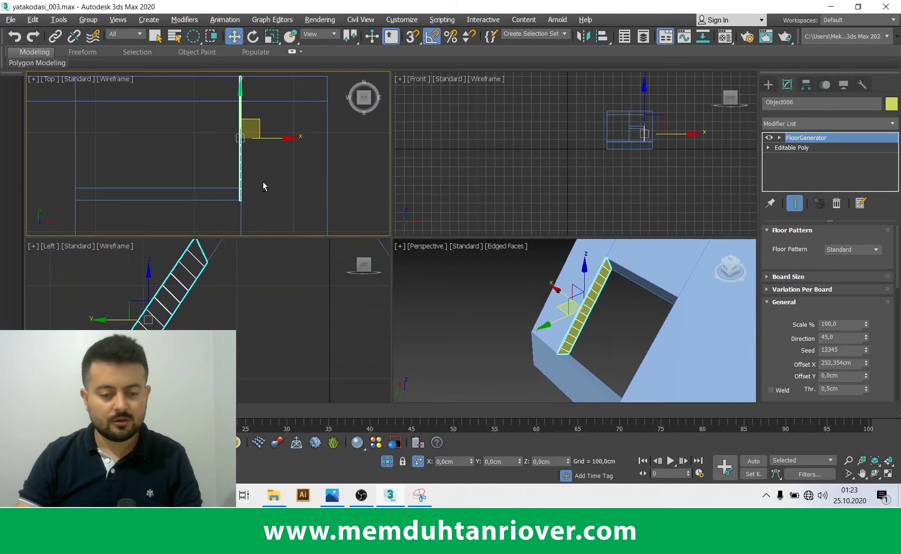
Clone the board reveal strip as a copy in the Top view
key(alt+w)
scroll(335, 235, down, 2)
key(alt+w)
key(alt+w)
mouse_move(481, 307)
alt+middle_down()
mouse_move(556, 157)
mouse_move(470, 198)
alt+middle_up()
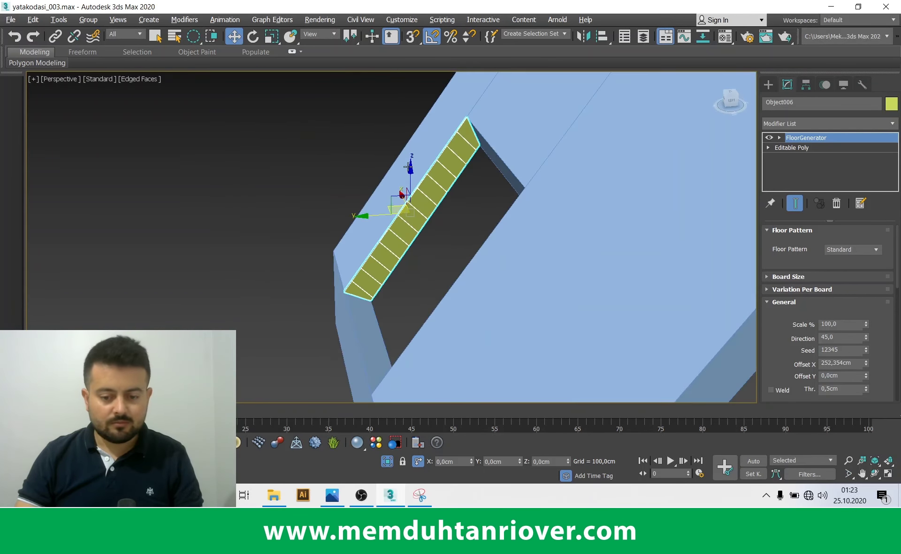
key(alt+w)
key(alt+w)
scroll(353, 244, up, 3)
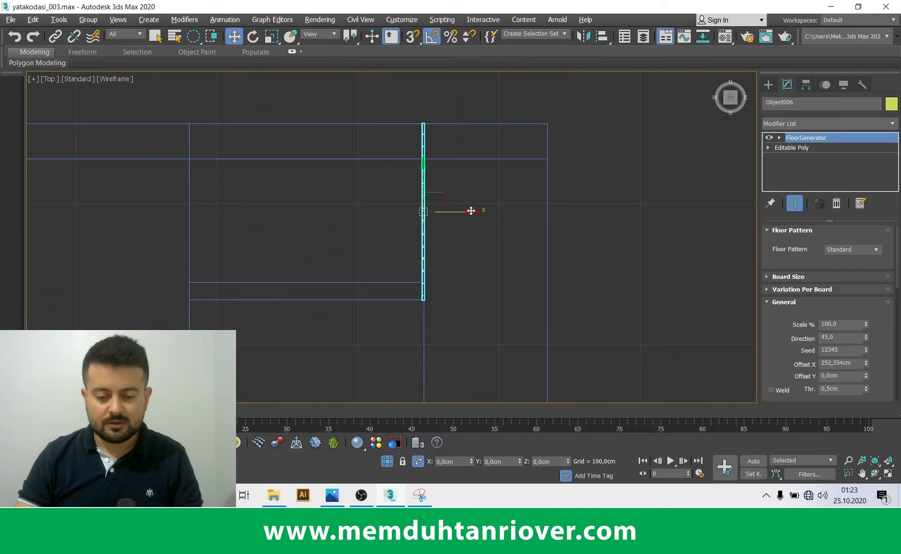
shift+drag(289, 216, 313, 219)
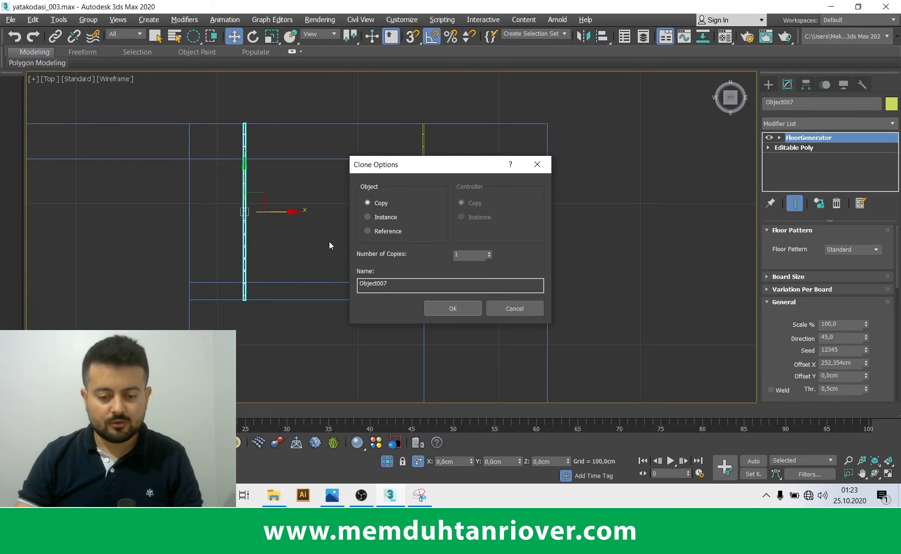
click(449, 311)
Mirror the copy on X and move it to the opening's opposite side as Object007
click(583, 38)
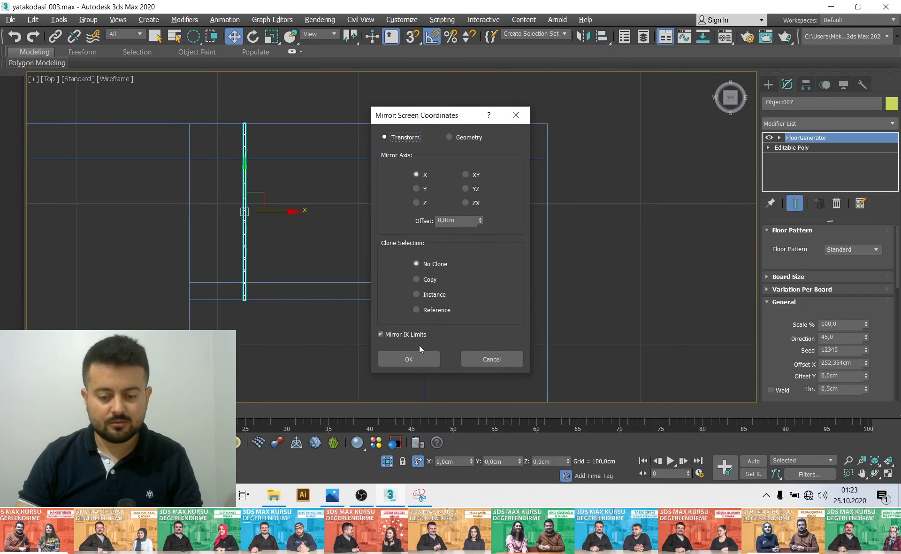
click(419, 357)
middle_drag(251, 200, 393, 226)
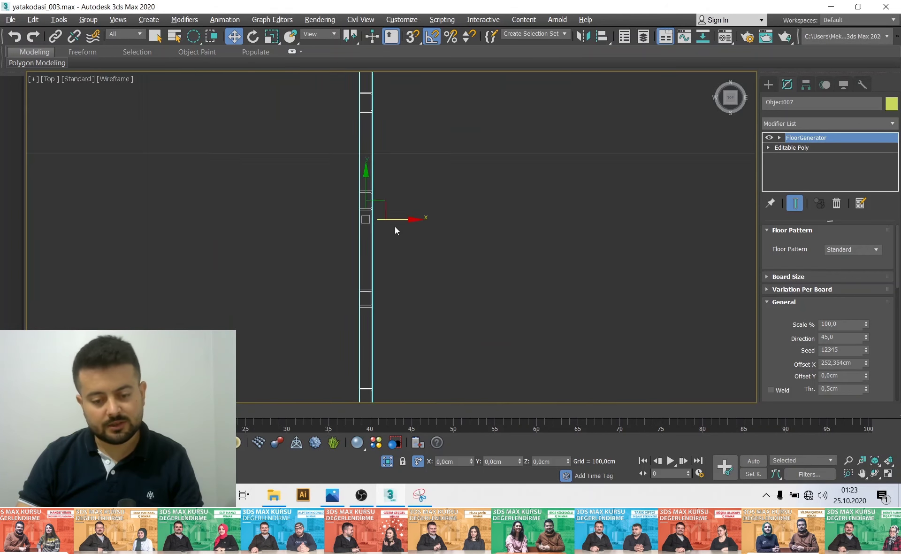
scroll(394, 228, down, 3)
drag(425, 221, 272, 225)
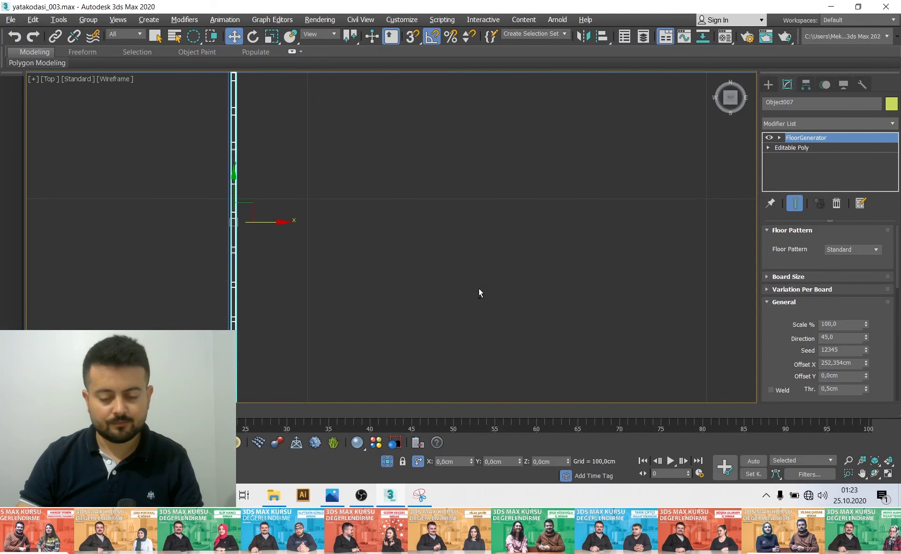
Select the attic shell Box002 and orbit to view the whole roof box
key(super+shift)
scroll(393, 275, up, 1)
key(q)
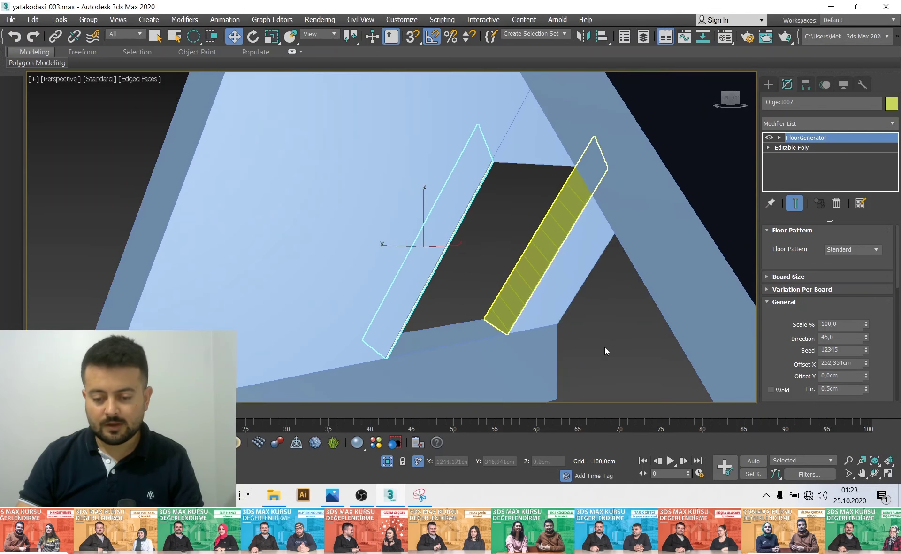
scroll(464, 328, up, 5)
click(455, 309)
scroll(455, 308, down, 5)
click(274, 284)
mouse_move(274, 285)
alt+middle_down()
mouse_move(338, 306)
mouse_move(387, 286)
mouse_move(264, 280)
alt+middle_up()
In Box002's Polygon mode, Shift-move the opening's bottom face up and clone it as part of the mesh
scroll(246, 307, up, 3)
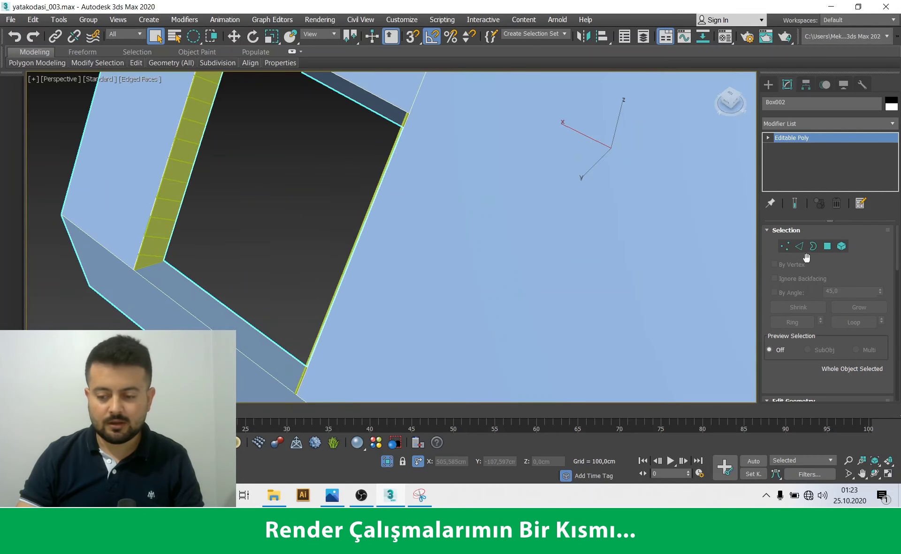
click(828, 246)
scroll(422, 235, down, 3)
alt+middle_drag(328, 235, 238, 301)
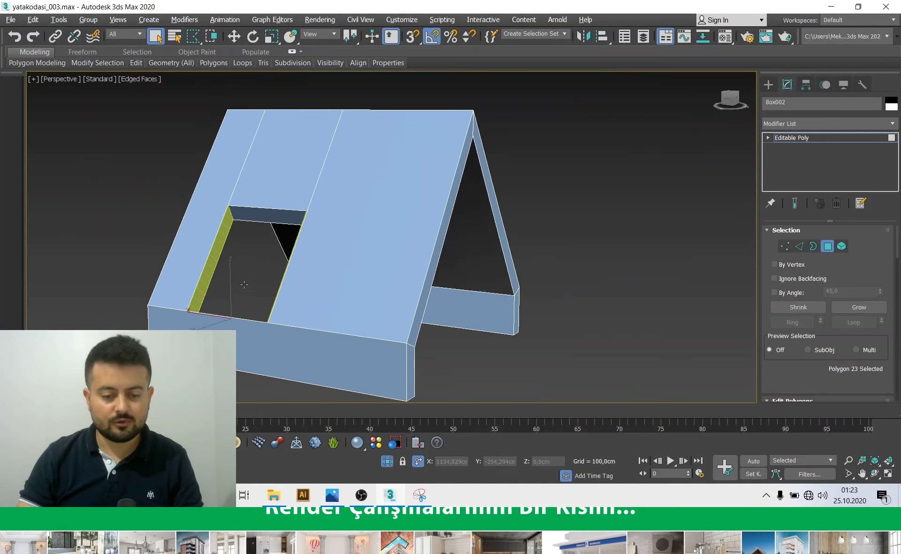
scroll(239, 302, up, 4)
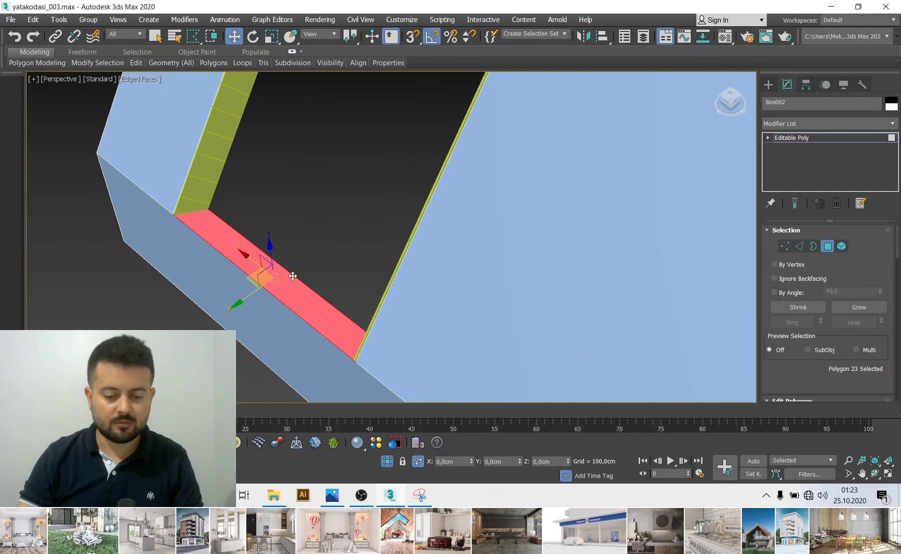
shift+drag(263, 287, 318, 245)
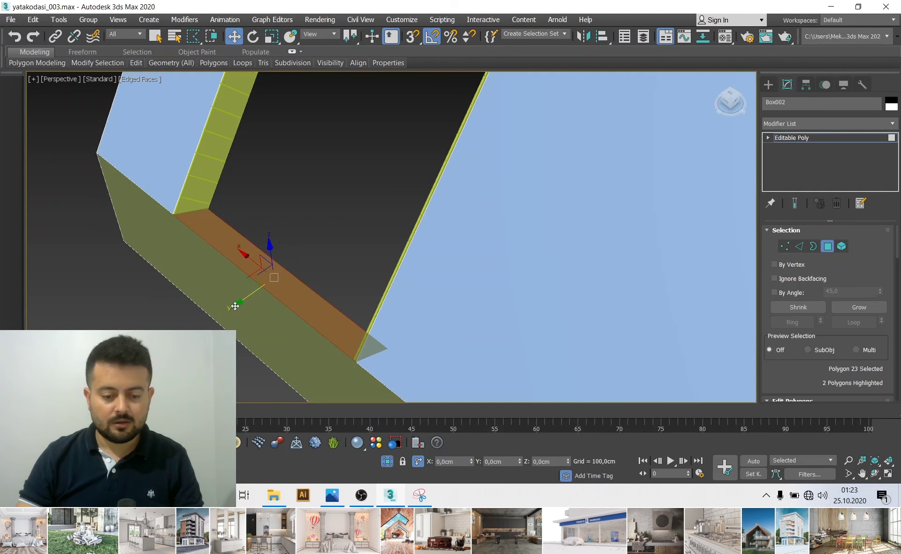
click(538, 252)
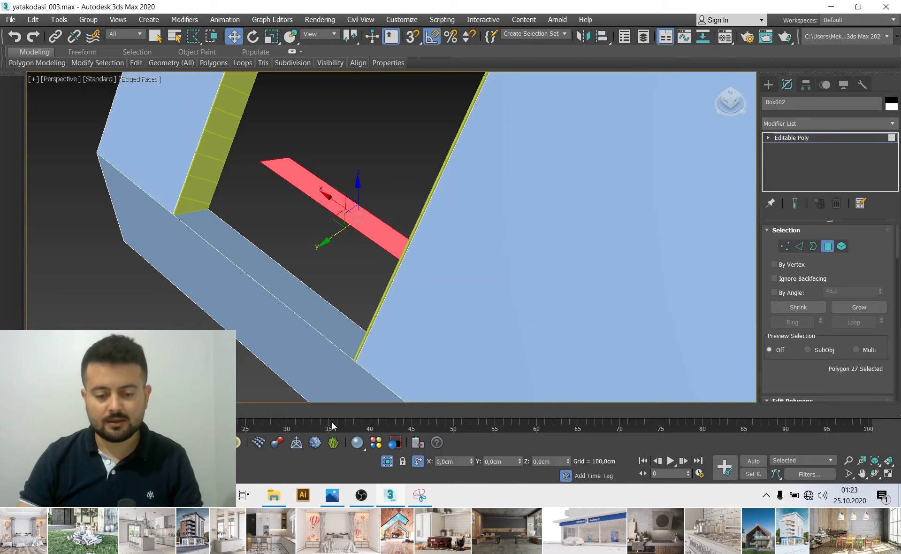
Exit isolation and zoom around the whole scene to check the raised face
click(389, 462)
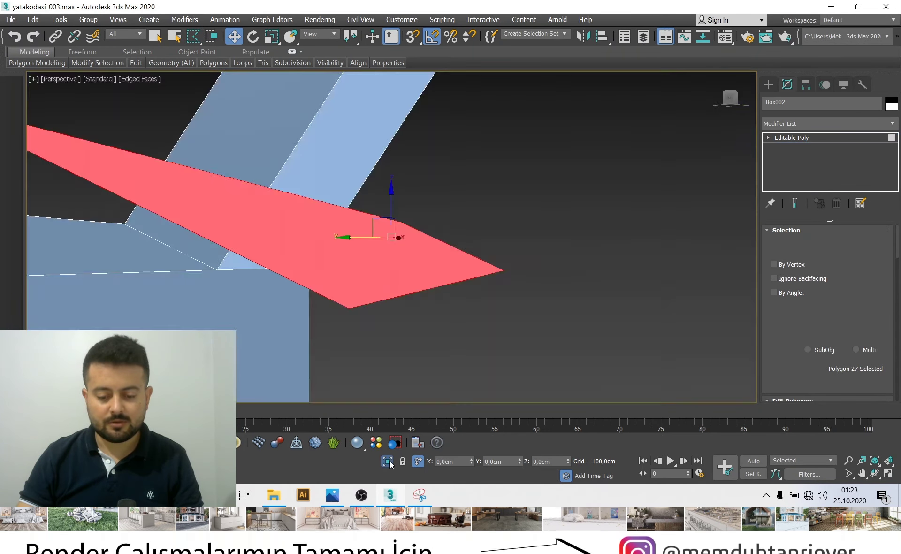
scroll(342, 359, up, 5)
scroll(319, 317, up, 4)
scroll(262, 298, up, 4)
scroll(262, 298, down, 10)
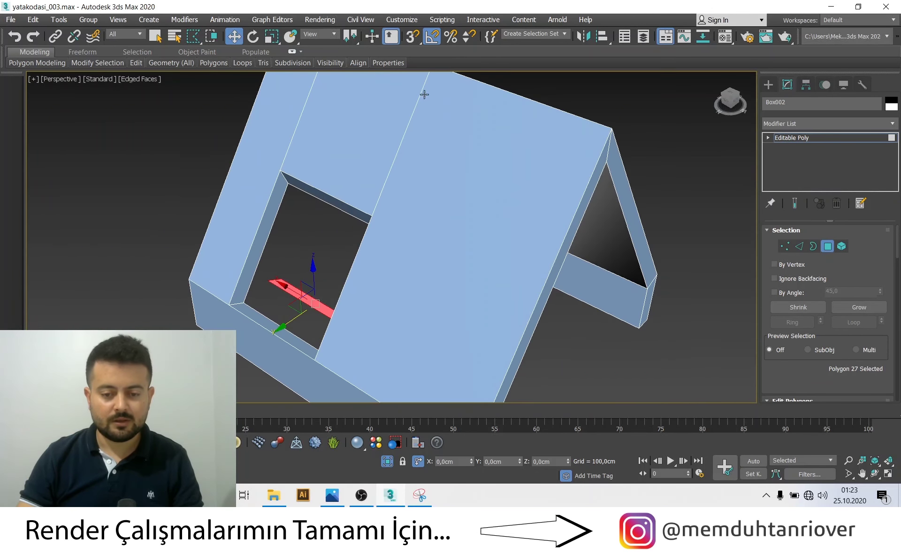
scroll(280, 315, up, 4)
scroll(294, 336, down, 4)
scroll(288, 313, up, 1)
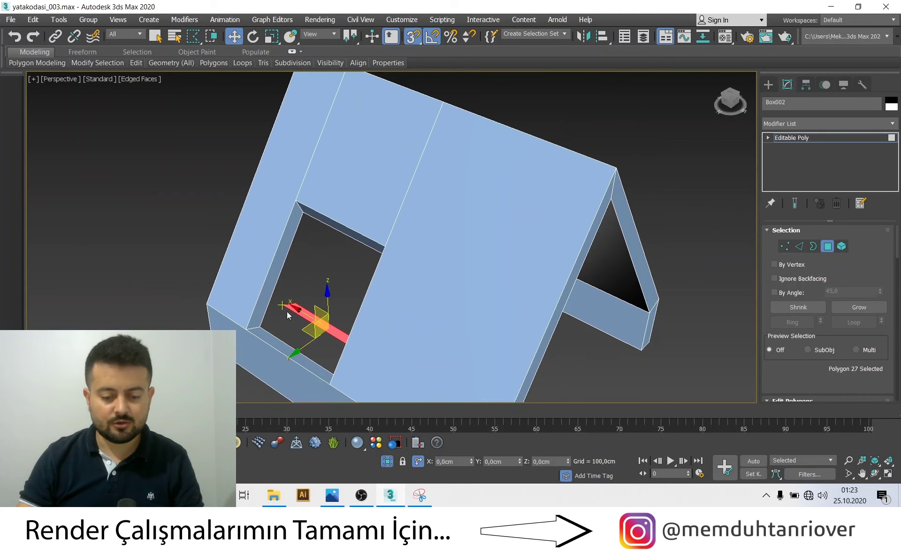
scroll(283, 309, up, 3)
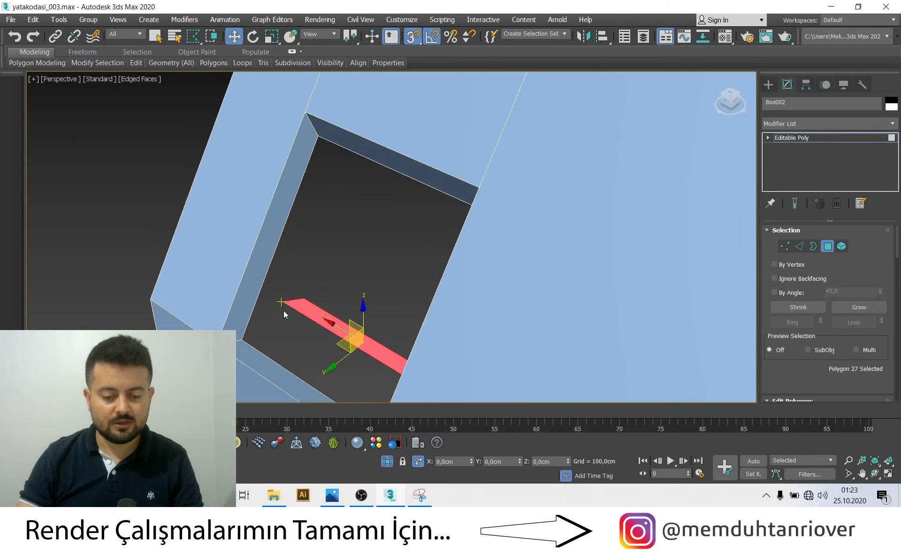
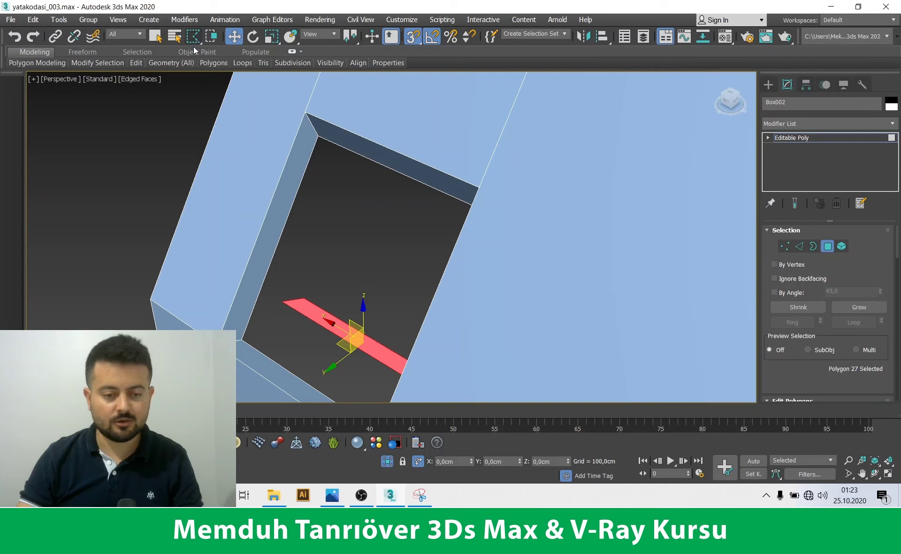
Lower the red sill face in the window opening of Box002
click(361, 495)
click(361, 495)
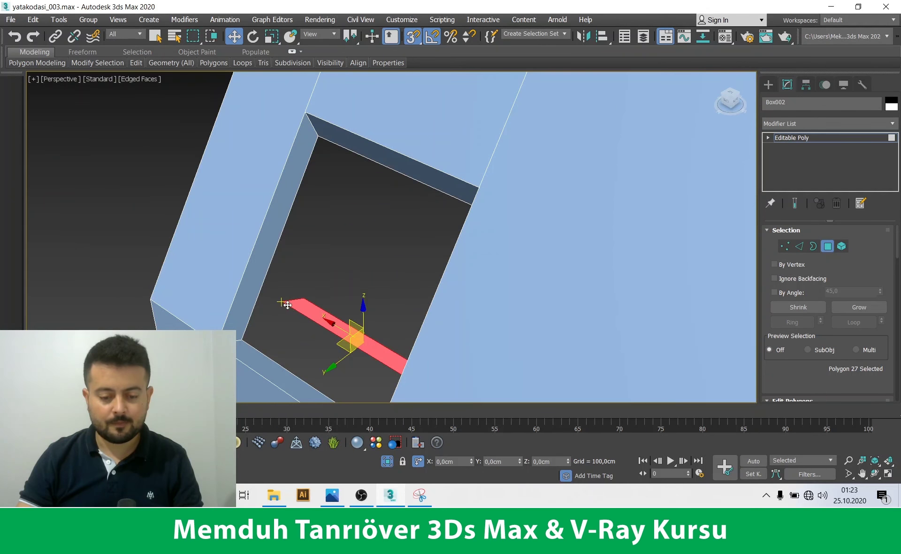
drag(285, 302, 219, 342)
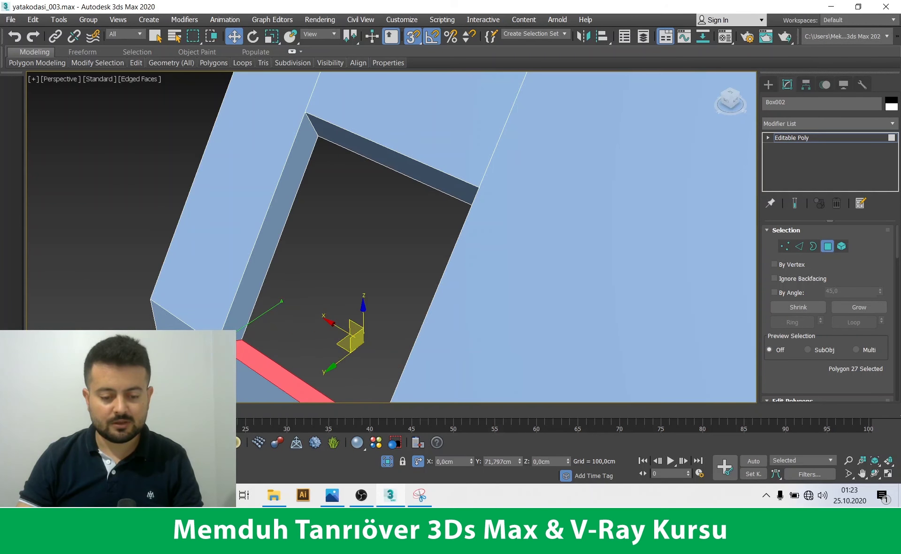
mouse_move(313, 389)
middle_down()
mouse_move(289, 313)
mouse_move(216, 296)
mouse_move(244, 282)
middle_up()
key(q)
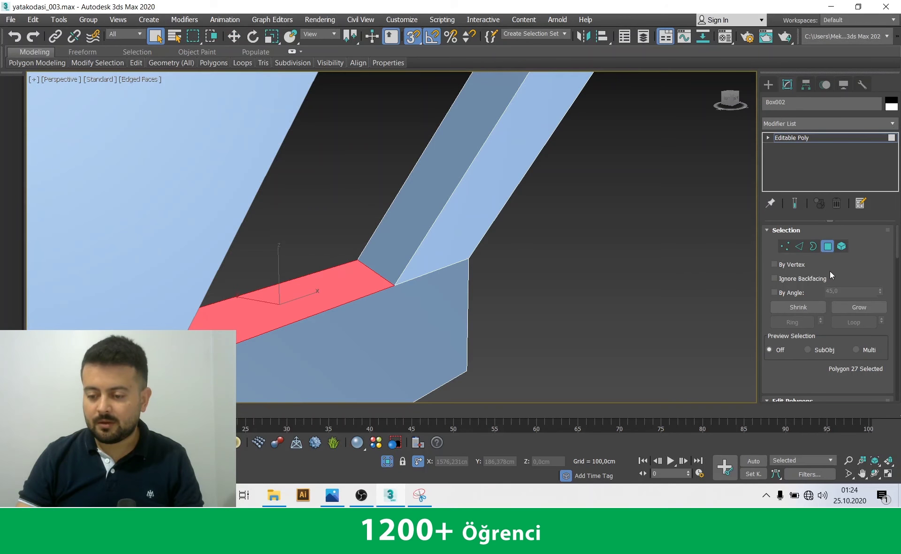
Detach the sill face as Object008 and select the new object
scroll(829, 353, down, 3)
scroll(812, 333, down, 3)
scroll(864, 343, down, 3)
scroll(868, 352, down, 3)
scroll(869, 357, down, 1)
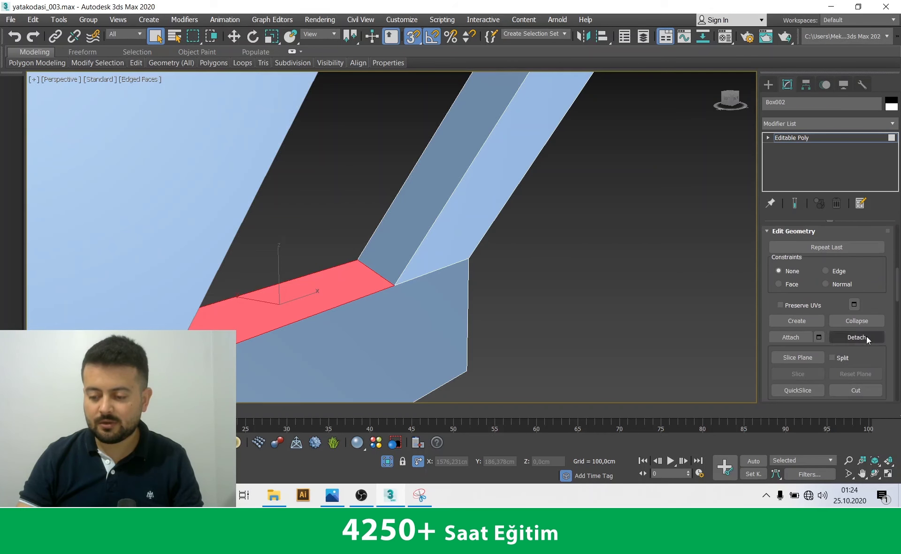
click(867, 336)
click(500, 254)
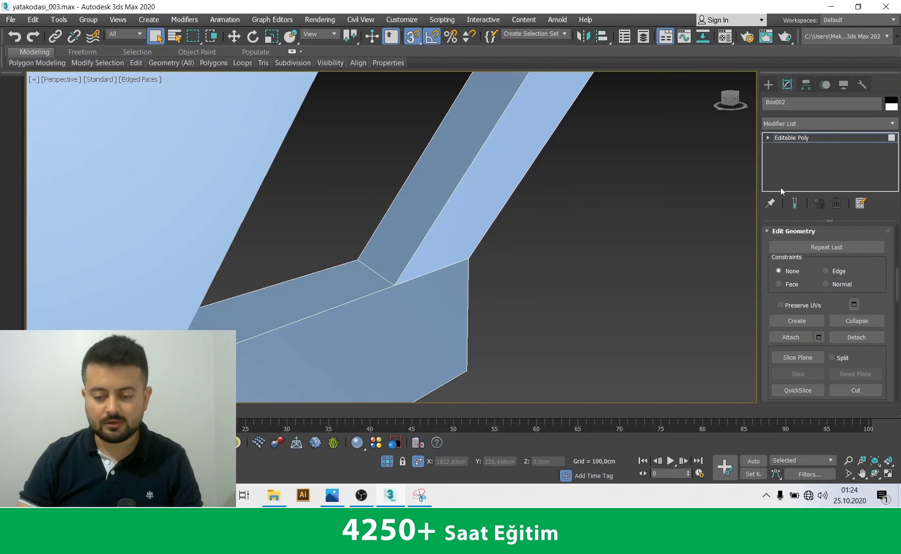
click(827, 139)
click(893, 107)
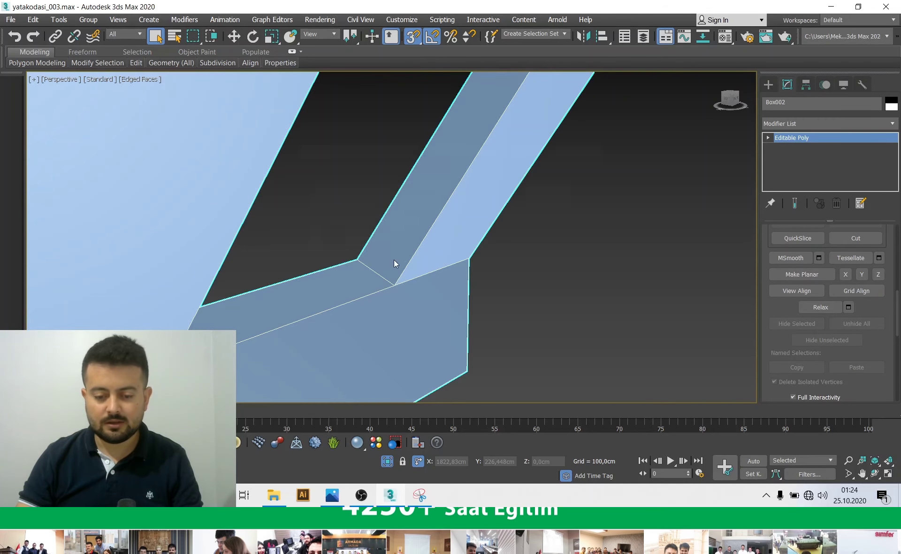
key(Escape)
click(332, 281)
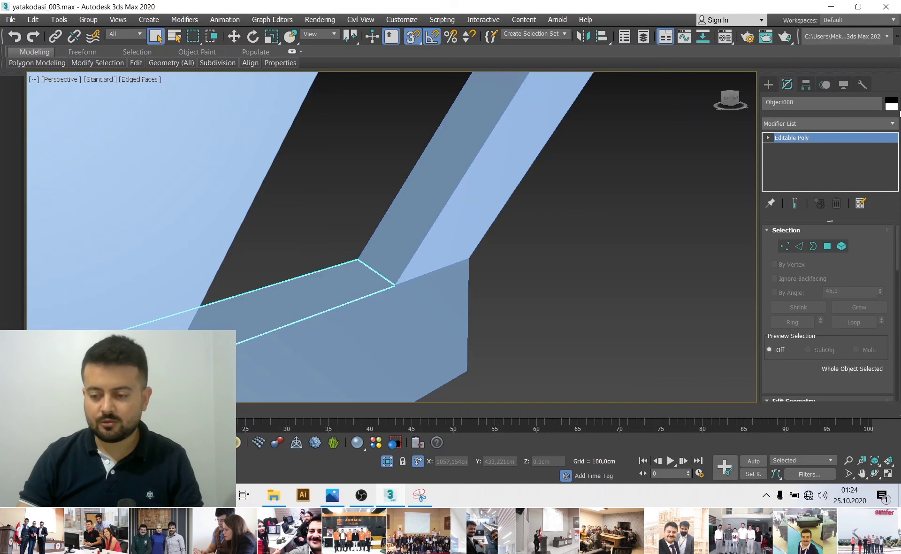
Set the detached sill piece's object colour to beige
click(891, 103)
click(370, 206)
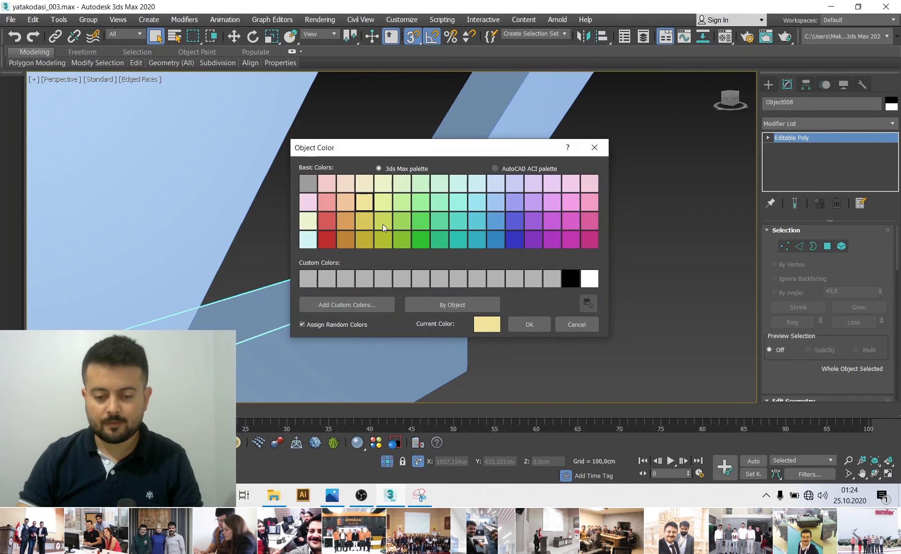
click(525, 322)
click(359, 300)
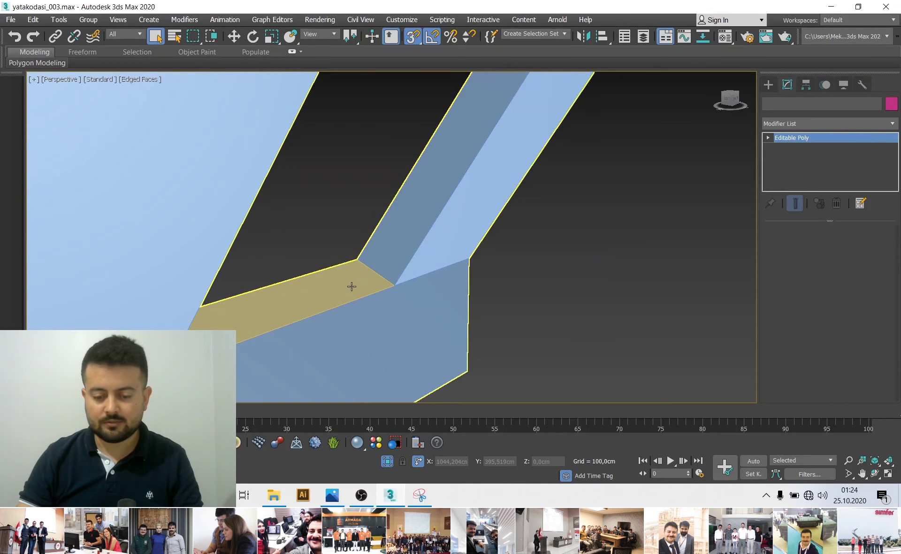
click(376, 277)
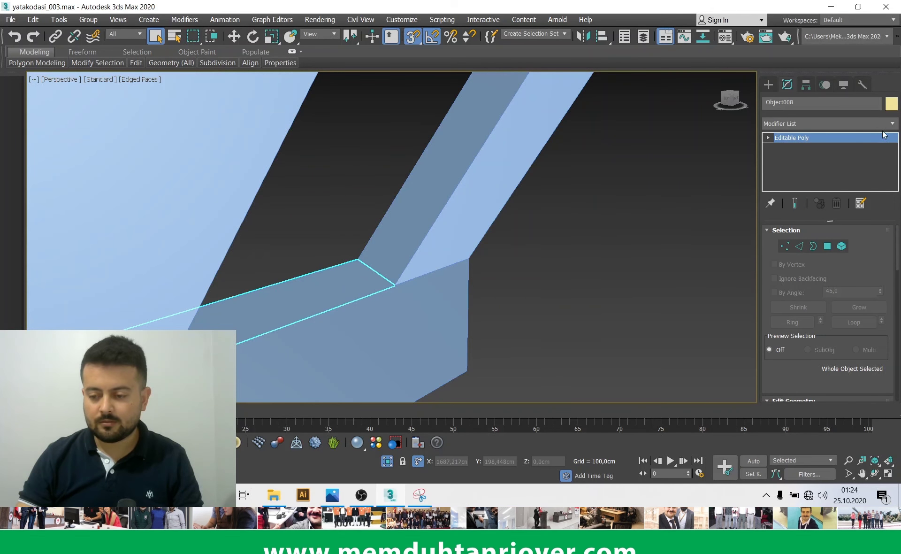
Add a FloorGenerator modifier to the sill with board Direction 90
click(827, 123)
scroll(830, 237, down, 15)
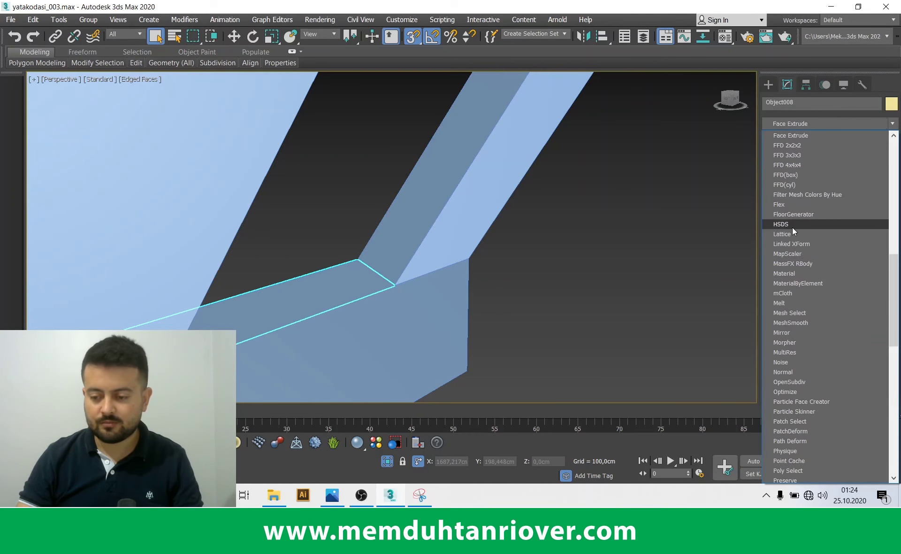
key(Return)
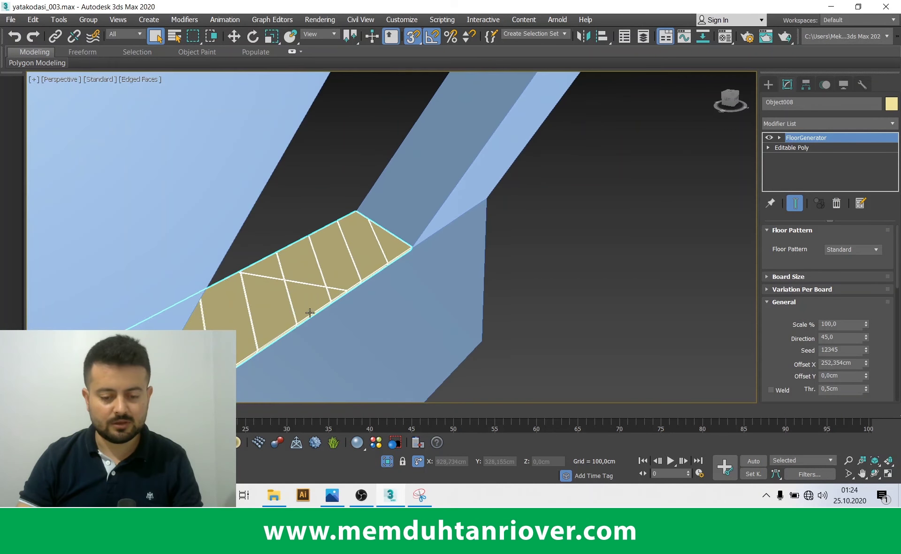
scroll(793, 311, down, 1)
text(0)
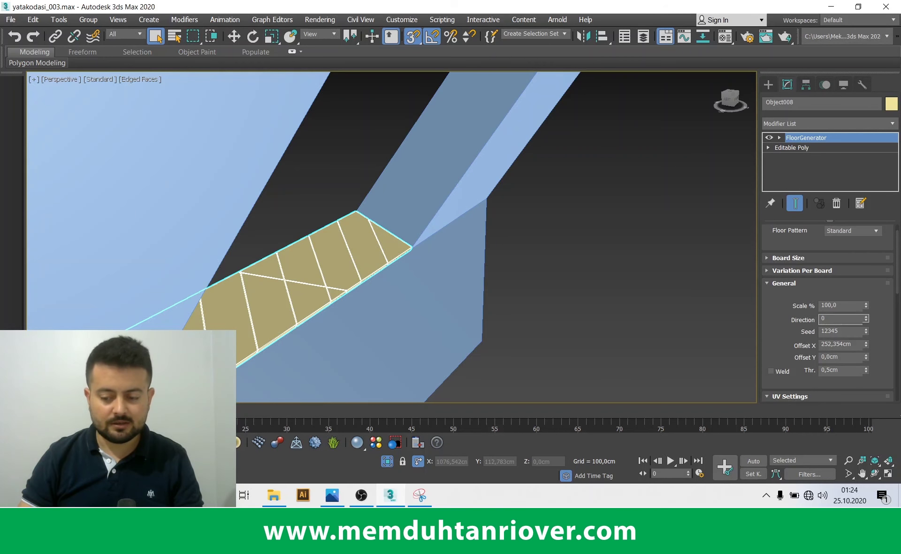
key(Return)
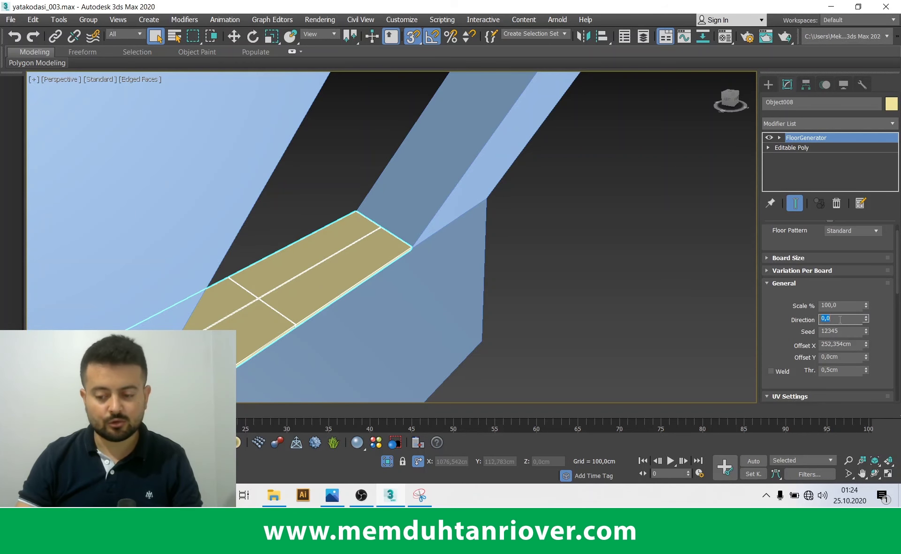
text(45)
key(Return)
middle_drag(518, 276, 492, 278)
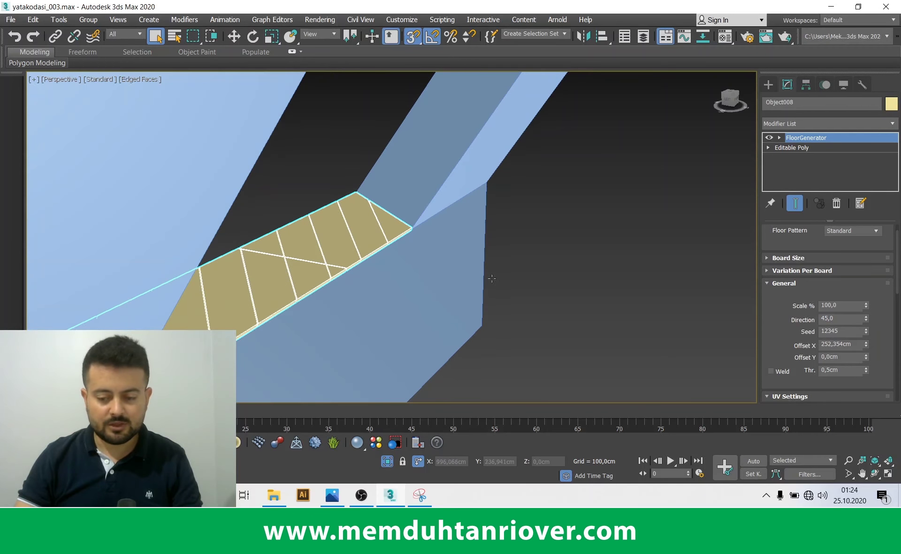
text(90)
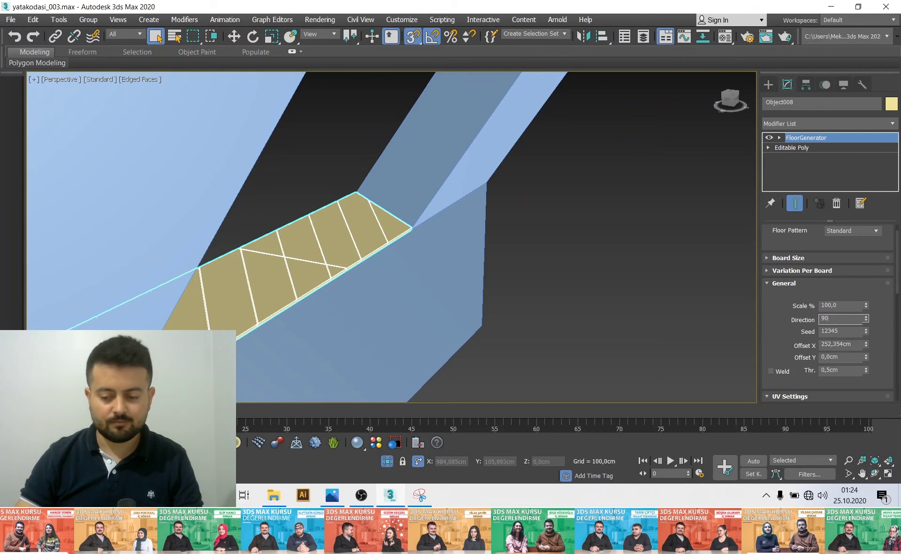
key(Return)
mouse_move(469, 252)
alt+middle_down()
mouse_move(359, 256)
mouse_move(413, 263)
mouse_move(392, 297)
mouse_move(387, 283)
mouse_move(400, 294)
alt+middle_up()
scroll(452, 192, up, 3)
Clone the window opening's top face to a new element and put it back in place
click(633, 282)
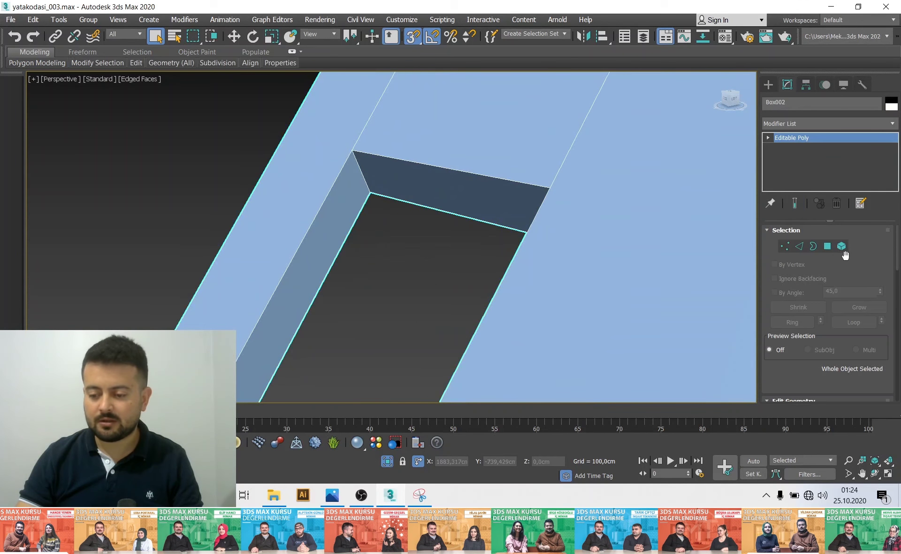
click(830, 247)
click(451, 188)
scroll(451, 188, down, 3)
key(w)
scroll(462, 157, down, 3)
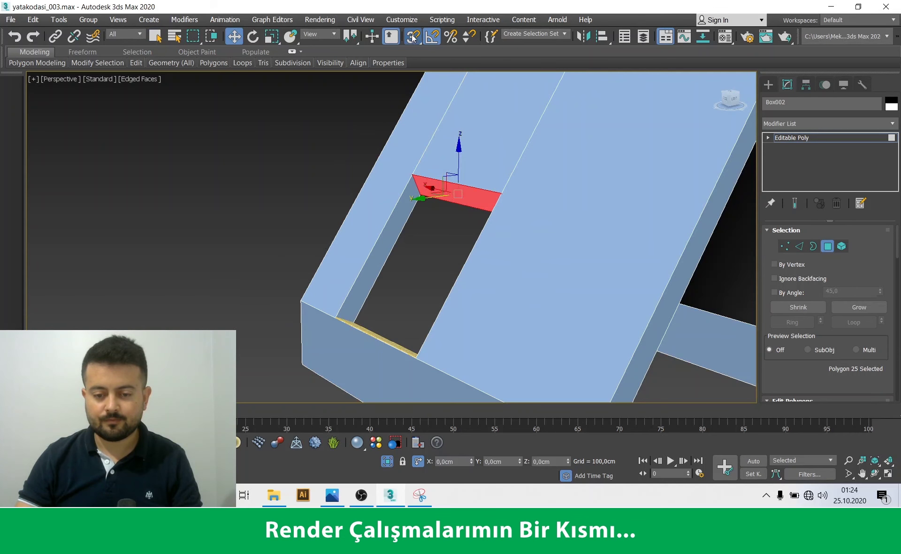
alt+middle_drag(455, 208, 427, 210)
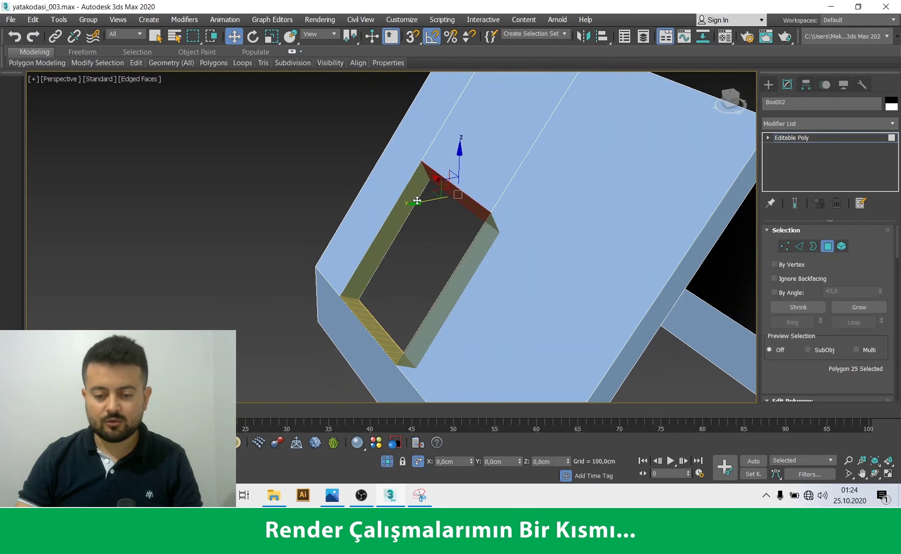
shift+drag(417, 203, 263, 242)
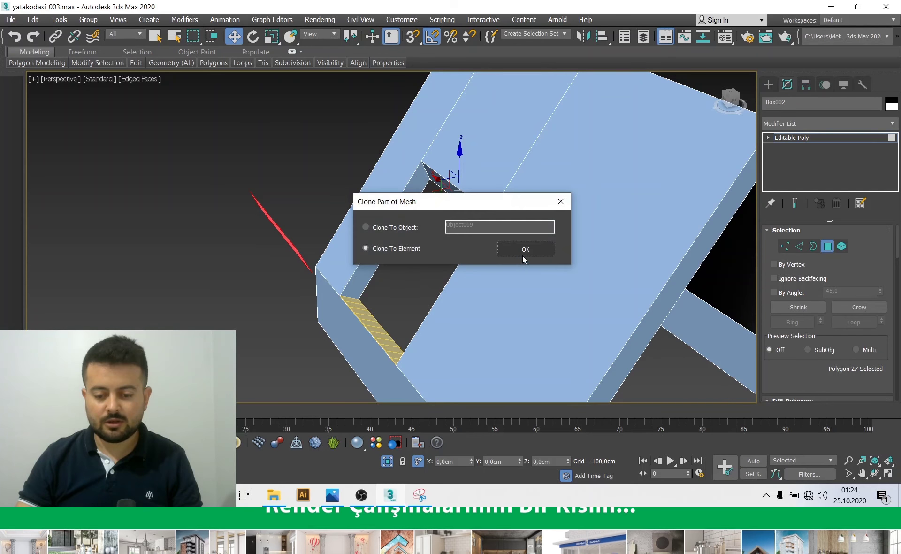
click(527, 250)
alt+middle_drag(393, 246, 349, 207)
scroll(349, 206, up, 5)
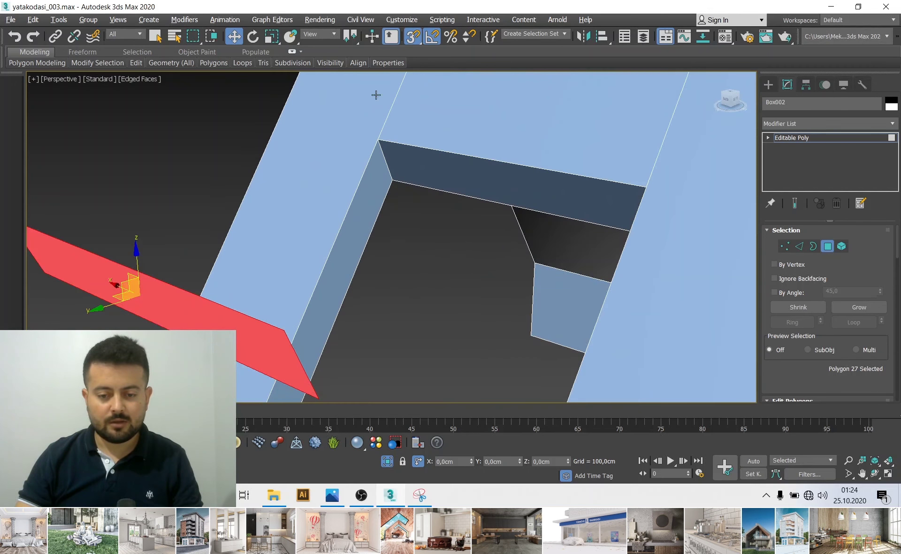
drag(283, 332, 653, 185)
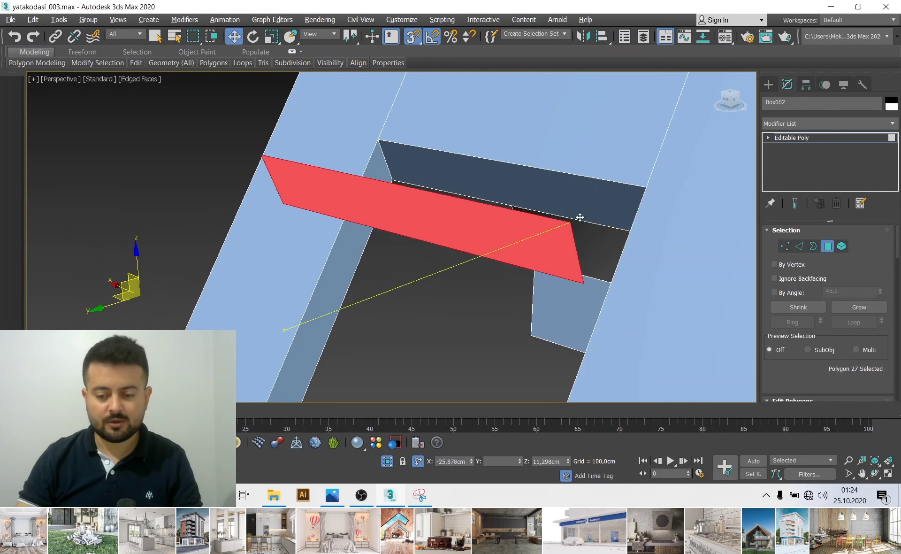
mouse_move(653, 186)
alt+middle_down()
mouse_move(454, 218)
mouse_move(585, 304)
alt+middle_up()
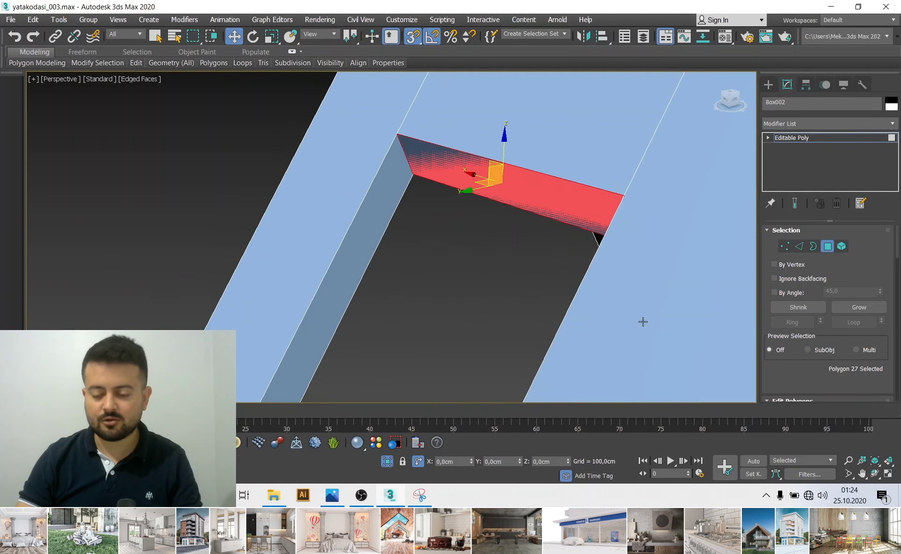
Detach the copied top face as Object009 and select it
scroll(820, 362, down, 4)
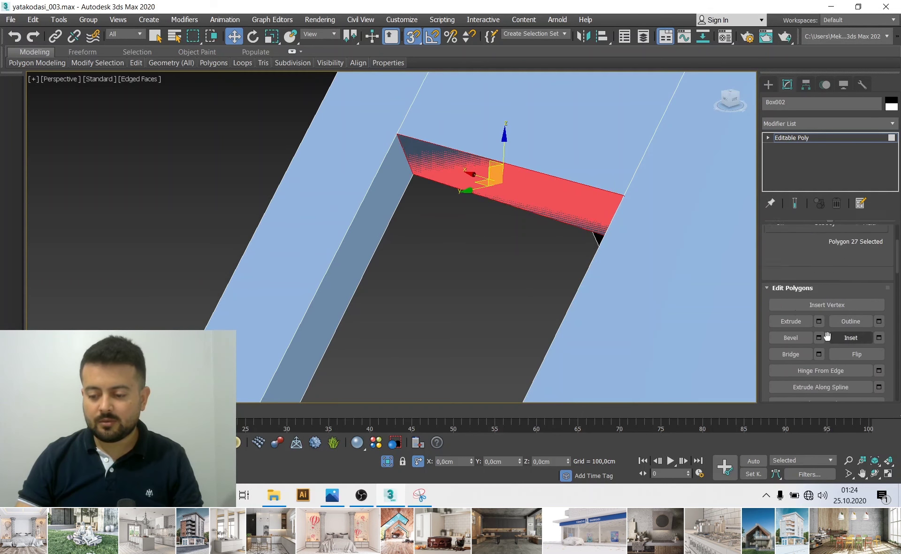
scroll(822, 319, down, 2)
scroll(863, 364, down, 3)
scroll(864, 343, down, 2)
click(857, 320)
click(502, 254)
click(798, 137)
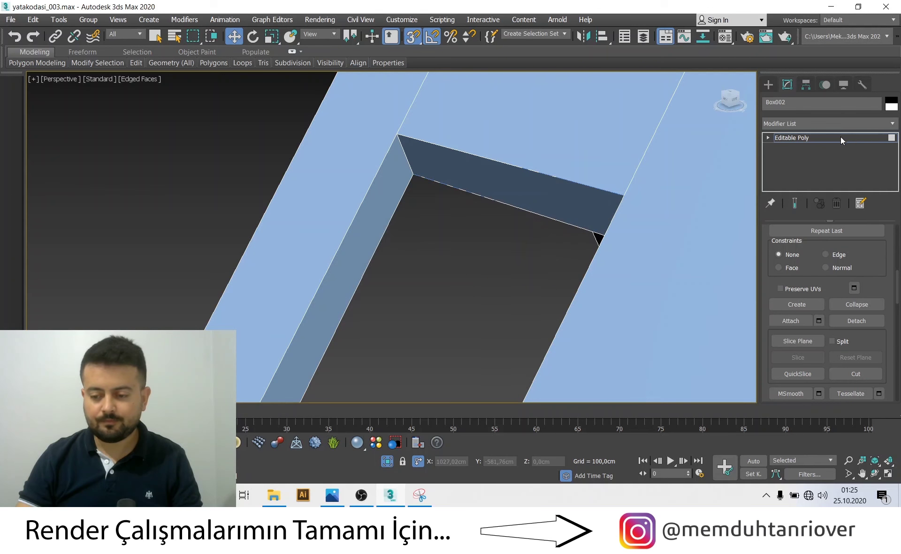
click(463, 178)
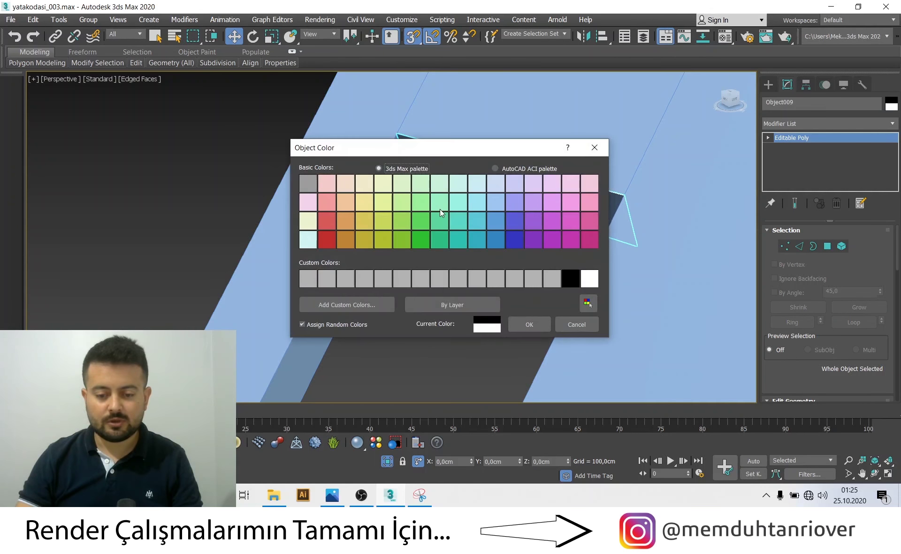
Make Object009 green, isolate it and add a FloorGenerator modifier
click(527, 325)
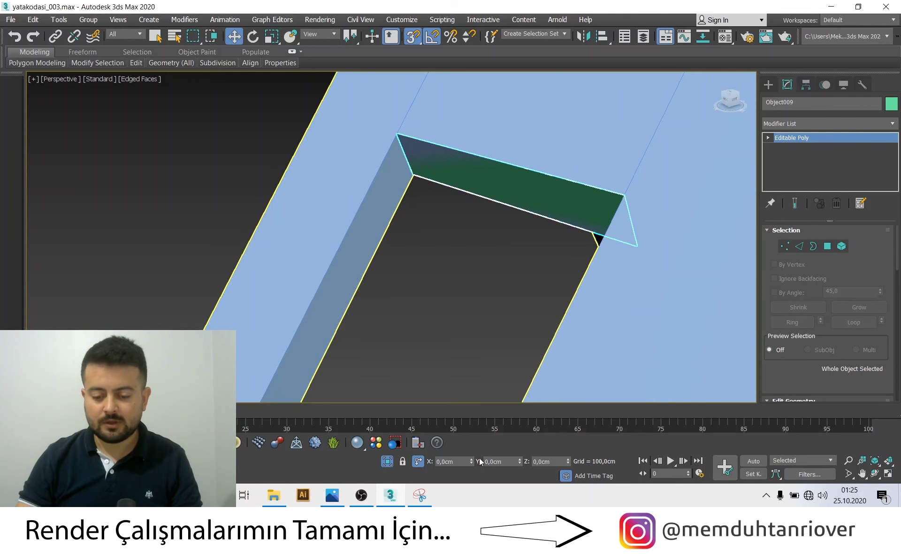
click(391, 461)
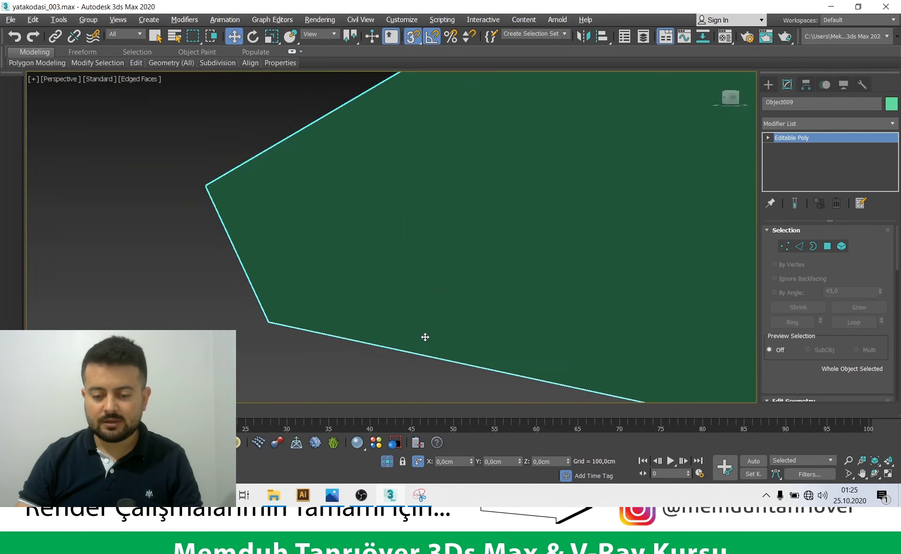
scroll(534, 314, down, 3)
click(892, 128)
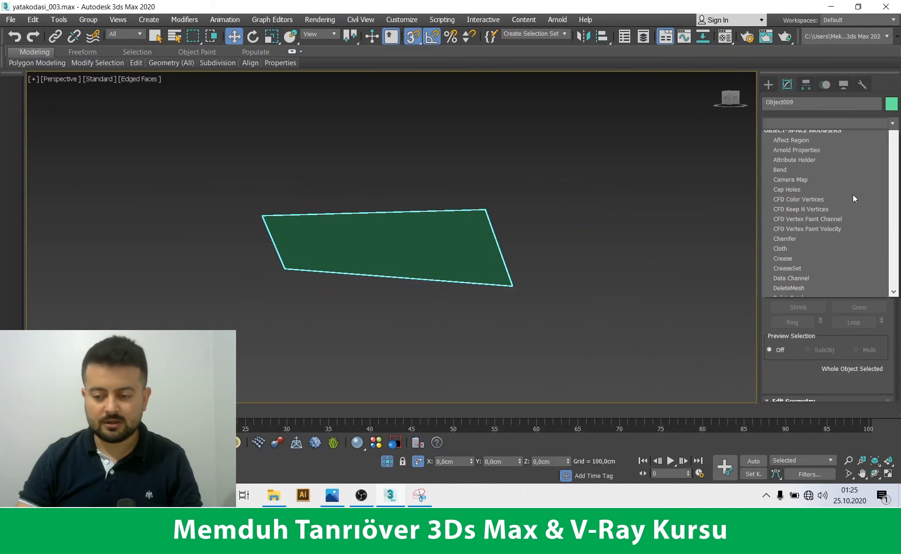
scroll(852, 226, down, 5)
scroll(836, 211, down, 5)
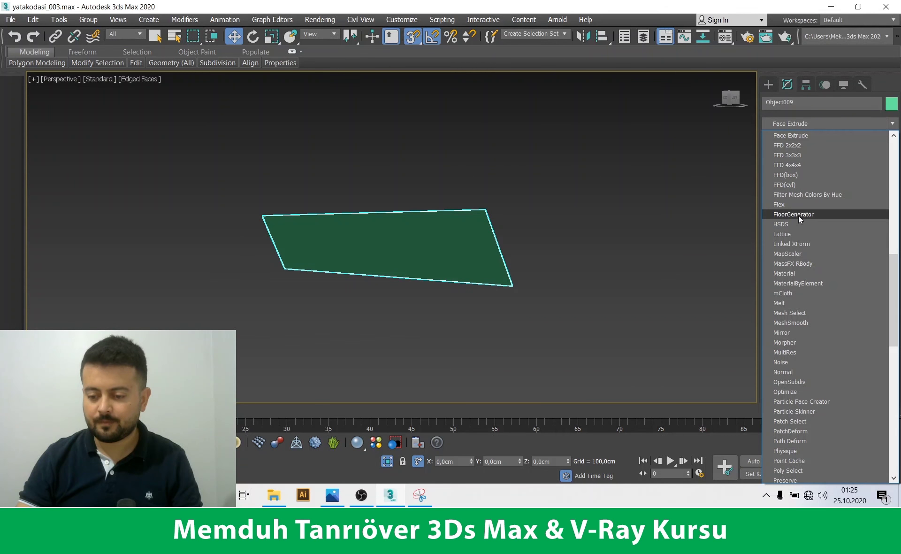
key(Return)
mouse_move(491, 284)
alt+middle_down()
mouse_move(535, 290)
mouse_move(498, 300)
alt+middle_up()
Restore the full room, then isolate and inspect the green frame strip
click(388, 462)
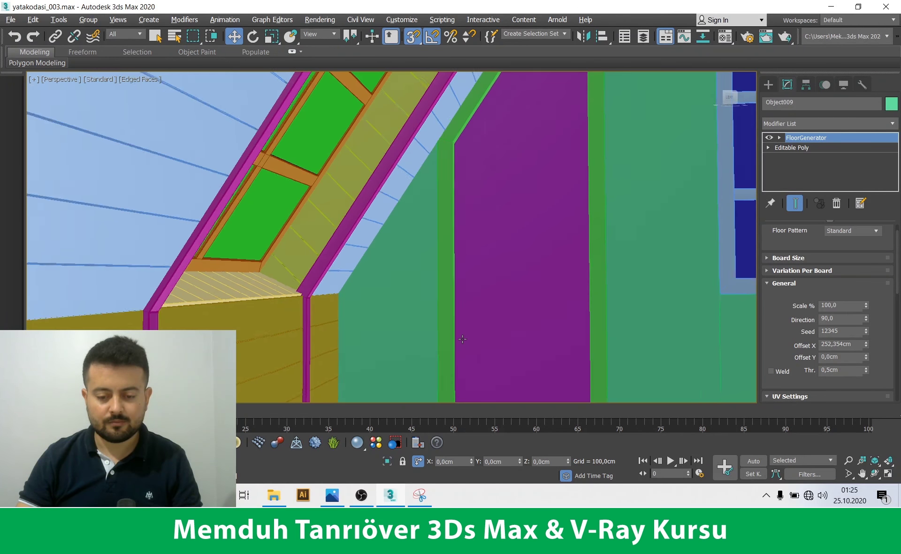
scroll(431, 213, up, 5)
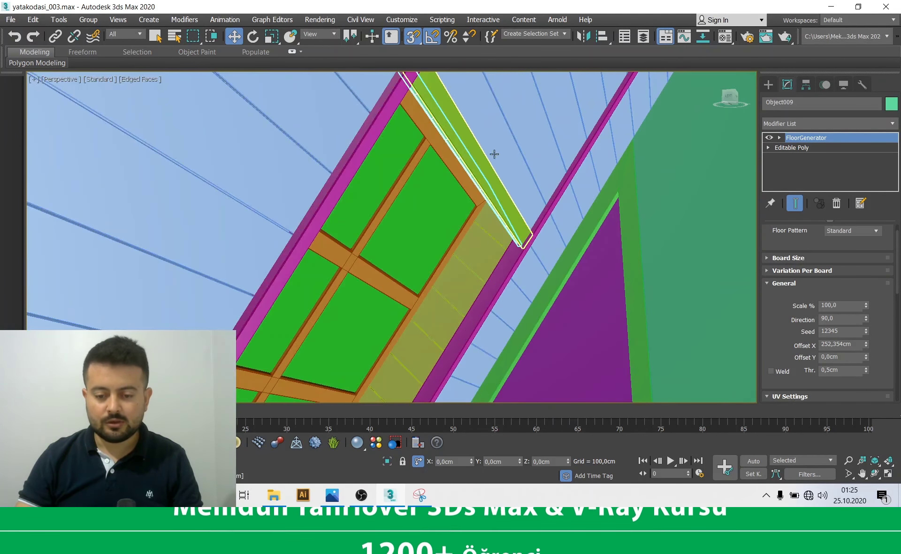
click(493, 139)
click(493, 140)
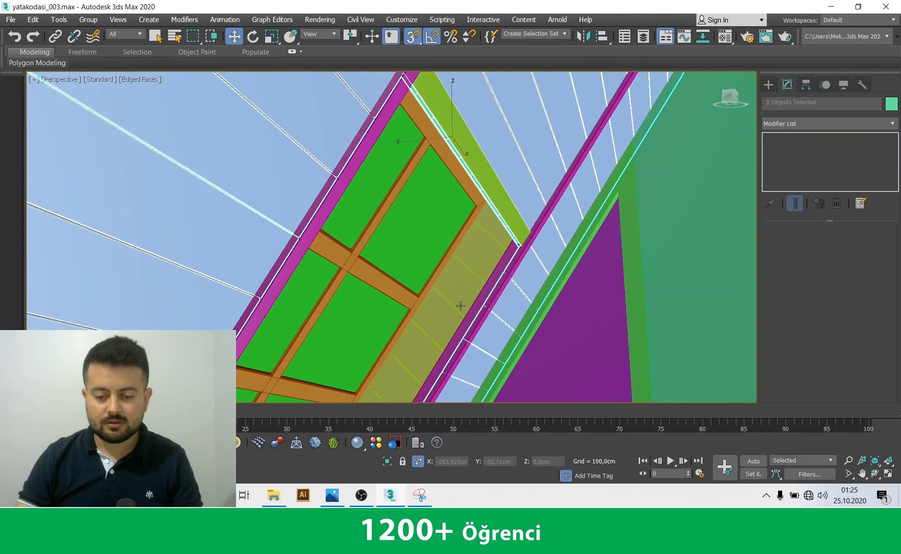
click(391, 463)
alt+middle_drag(374, 347, 593, 318)
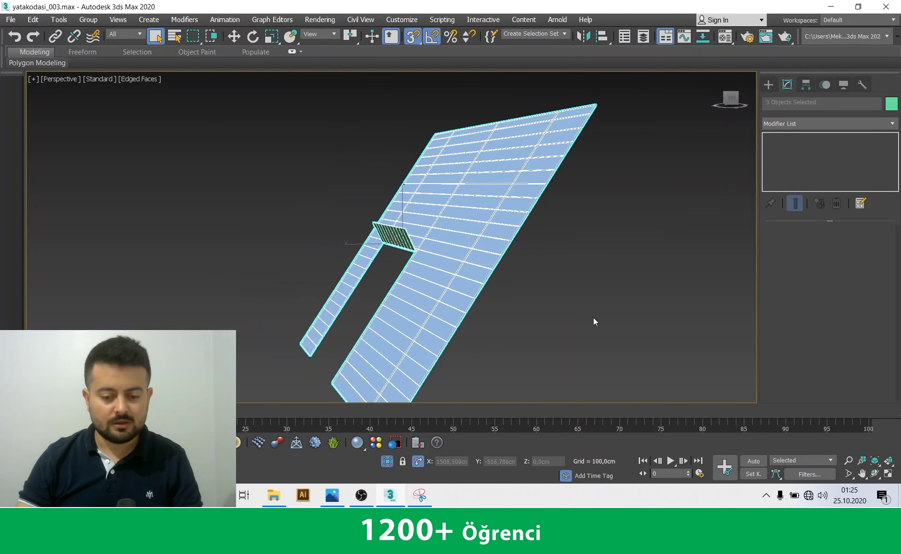
click(593, 318)
scroll(418, 248, up, 5)
alt+middle_drag(418, 248, 408, 242)
scroll(397, 227, up, 2)
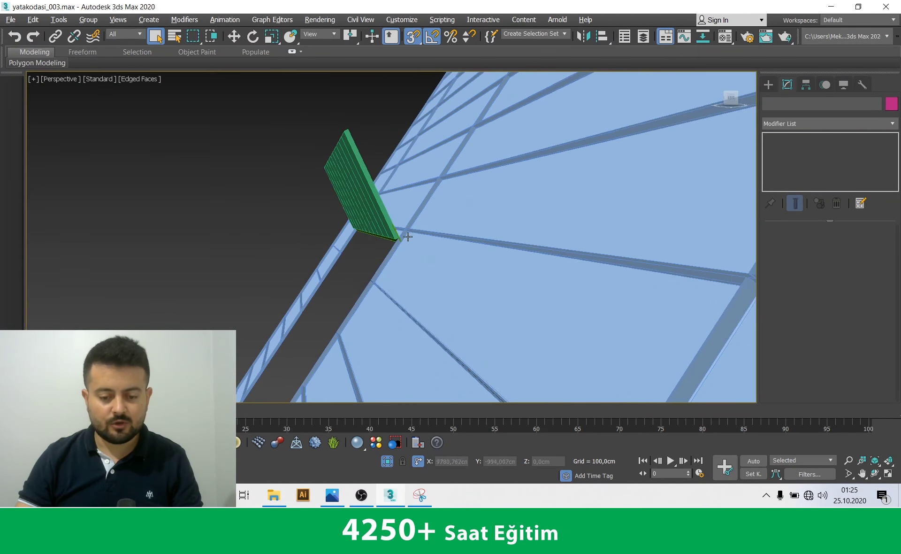
Maximize the Left viewport
key(alt+w)
click(246, 272)
key(alt+w)
scroll(367, 238, up, 3)
Select the V-shaped trim Line008 in the Left view
scroll(367, 238, down, 5)
key(alt+w)
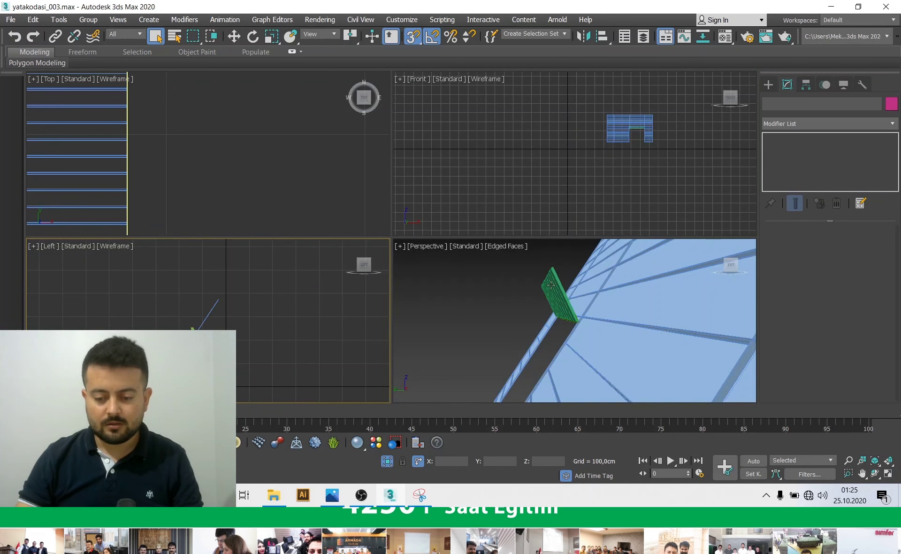
click(544, 296)
click(320, 325)
scroll(320, 325, down, 2)
click(220, 312)
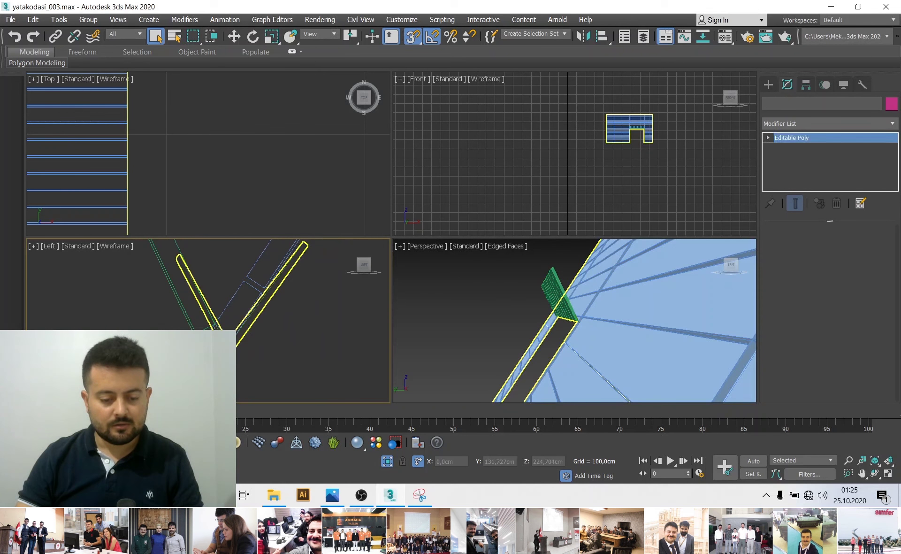
click(219, 328)
key(alt+w)
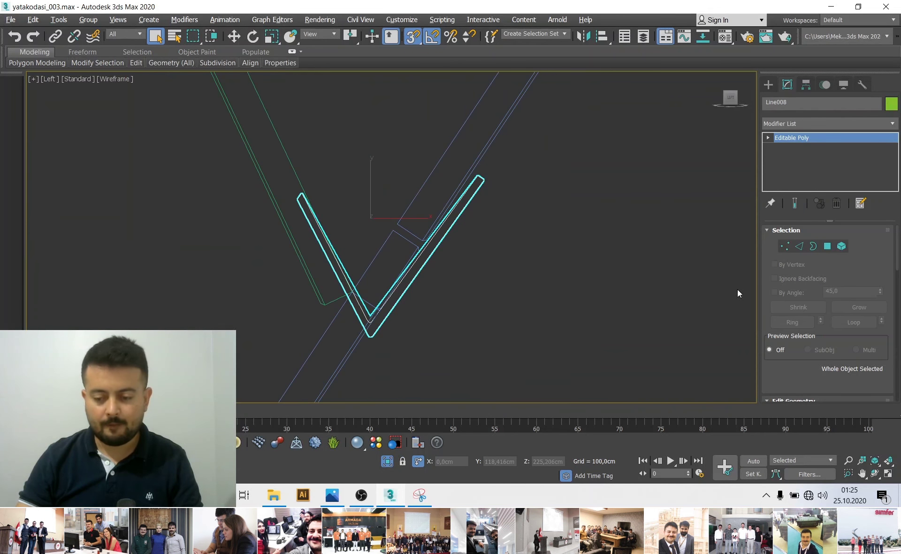
Move Line008's end vertices down and left to fit the window frame
click(780, 247)
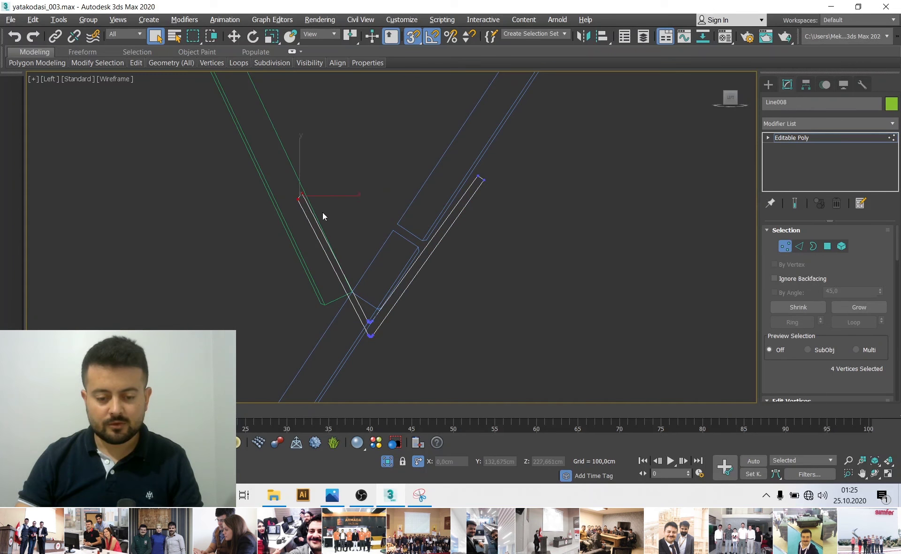
key(w)
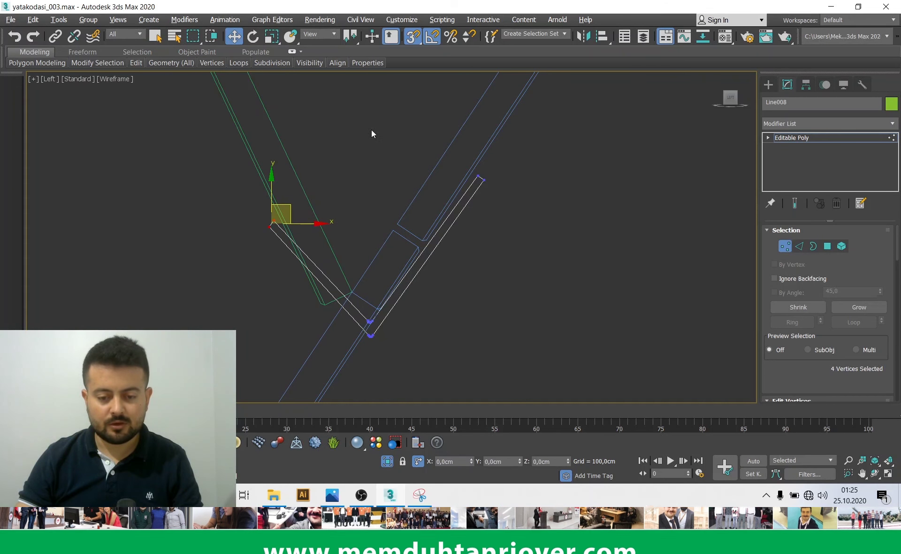
drag(319, 177, 292, 210)
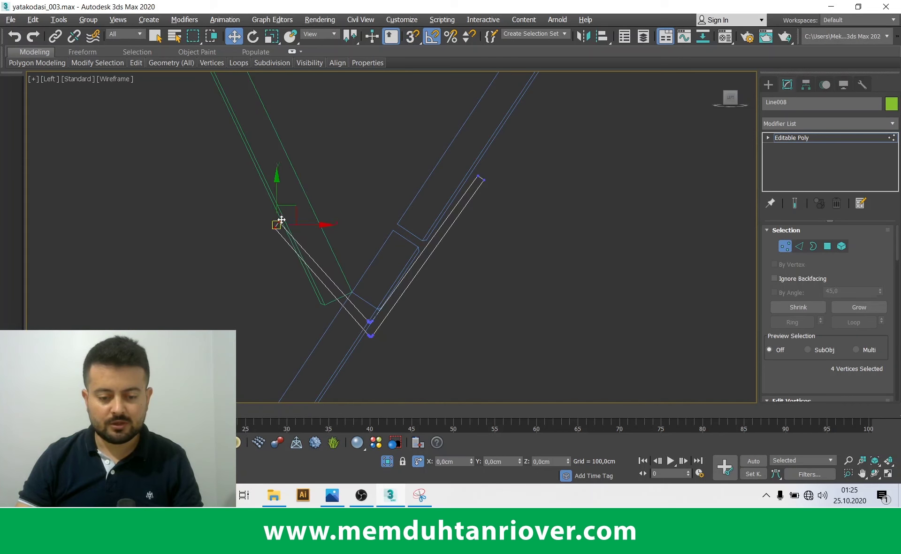
scroll(281, 242, up, 5)
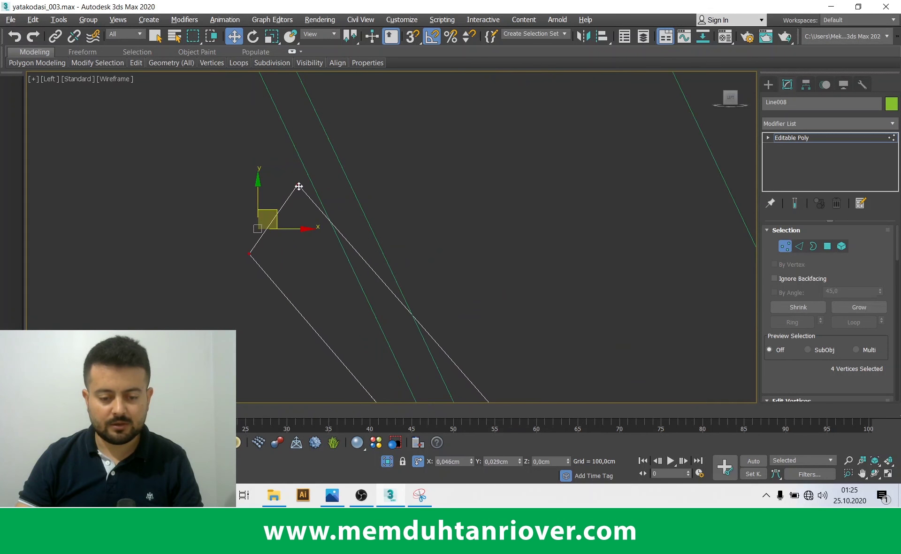
scroll(351, 229, down, 3)
scroll(351, 230, down, 2)
mouse_move(423, 300)
mouse_down()
mouse_move(458, 285)
mouse_move(428, 340)
mouse_up()
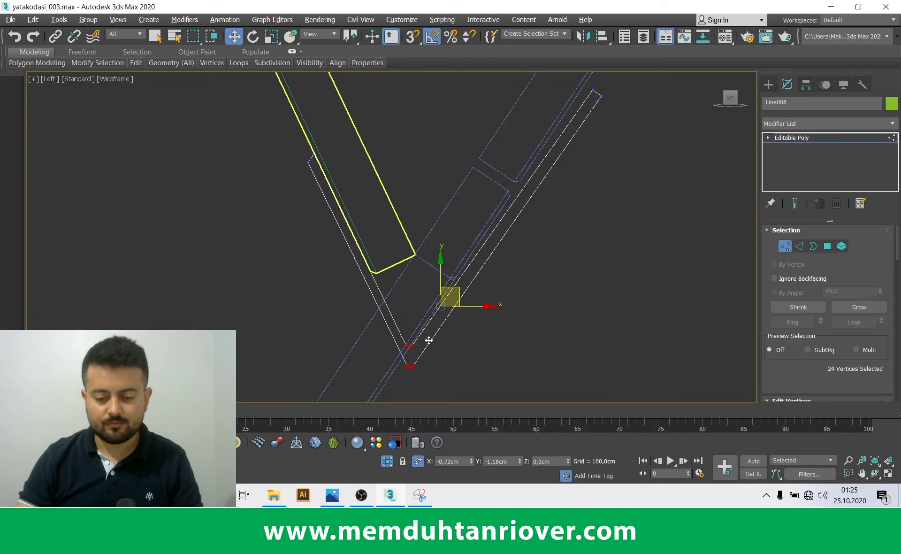
Exit Vertex mode and check the green trim in the Perspective view
key(alt+w)
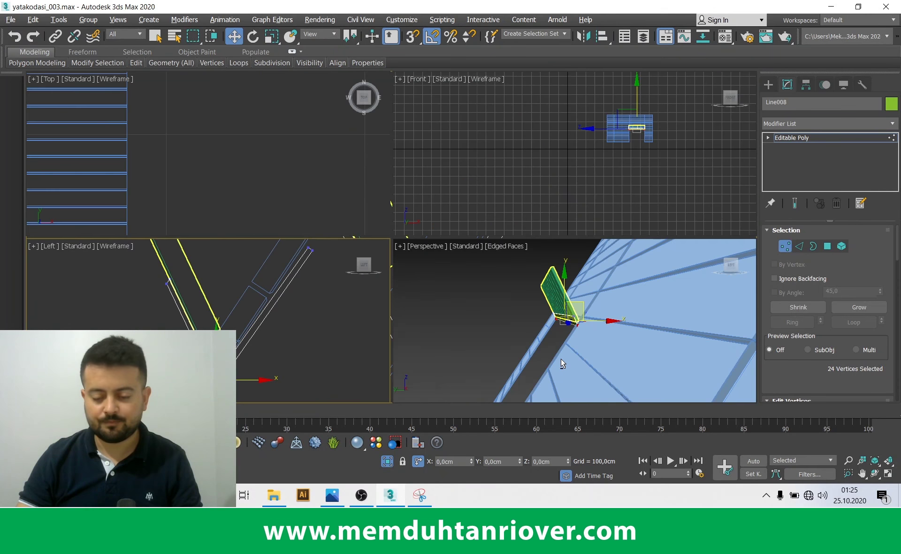
key(alt+w)
mouse_move(539, 348)
alt+middle_down()
mouse_move(503, 345)
mouse_move(522, 322)
mouse_move(847, 150)
alt+middle_up()
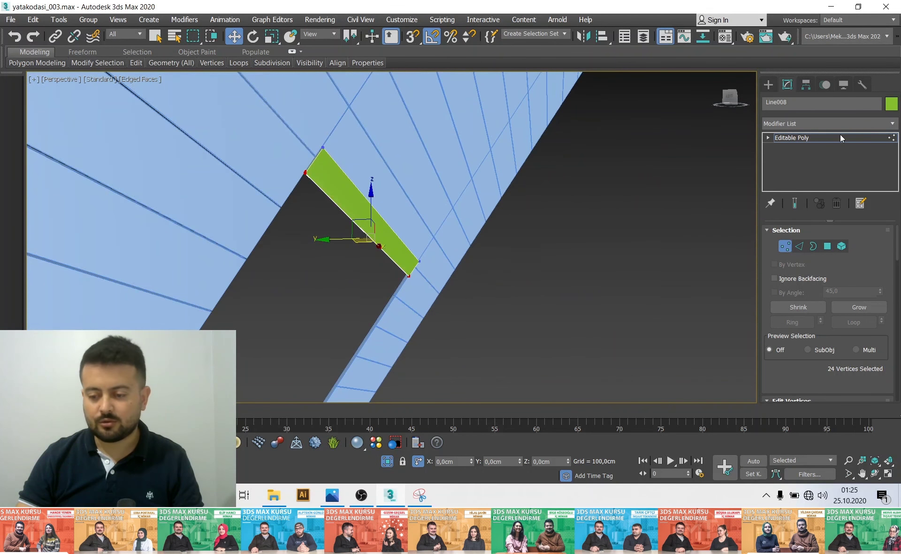
click(810, 136)
scroll(527, 243, down, 4)
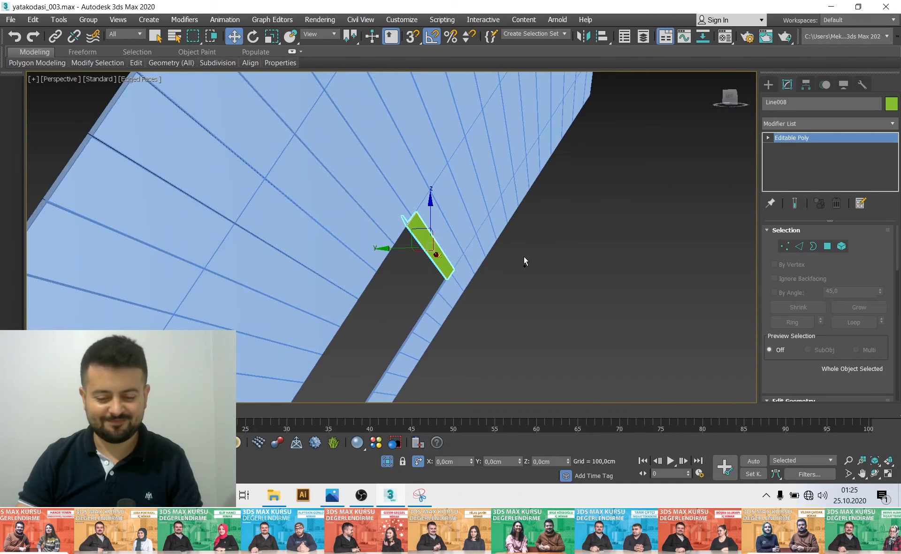
scroll(469, 297, up, 3)
mouse_move(385, 348)
middle_down()
mouse_move(469, 297)
mouse_move(475, 317)
middle_up()
scroll(469, 297, down, 5)
Select the floor plane Plane001
key(q)
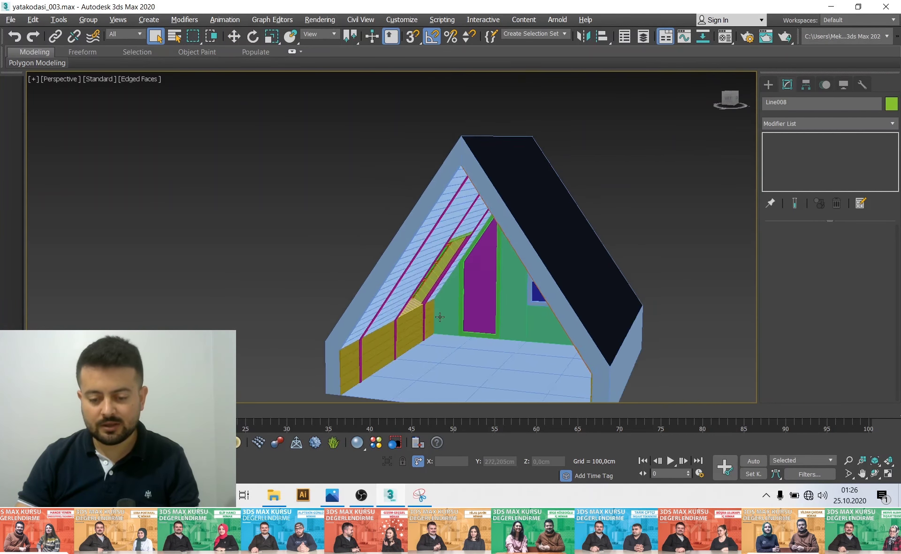
scroll(475, 317, up, 5)
scroll(476, 317, down, 5)
click(450, 322)
scroll(451, 322, up, 5)
alt+middle_drag(451, 323, 610, 271)
Add FloorGenerator to Plane001 with the Herringbone floor pattern
click(840, 124)
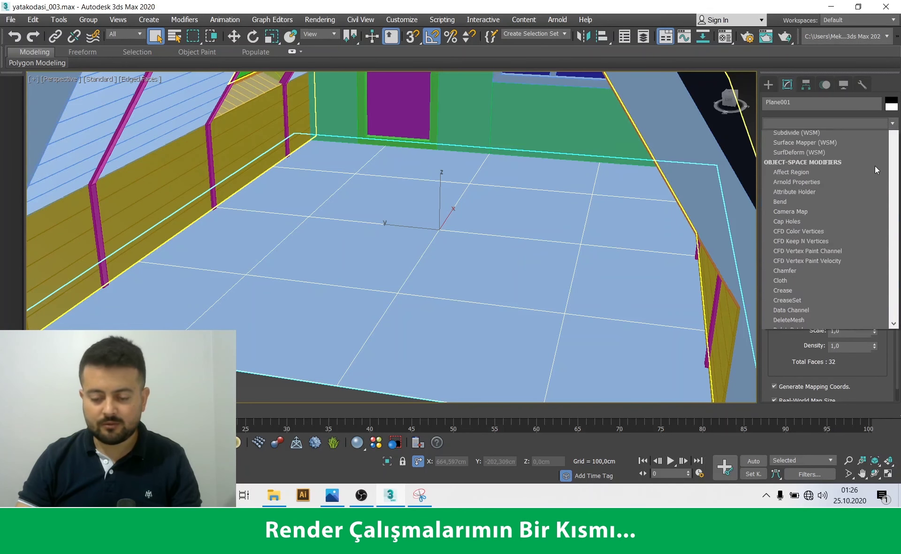
scroll(785, 139, down, 10)
click(790, 214)
alt+middle_drag(503, 272, 534, 282)
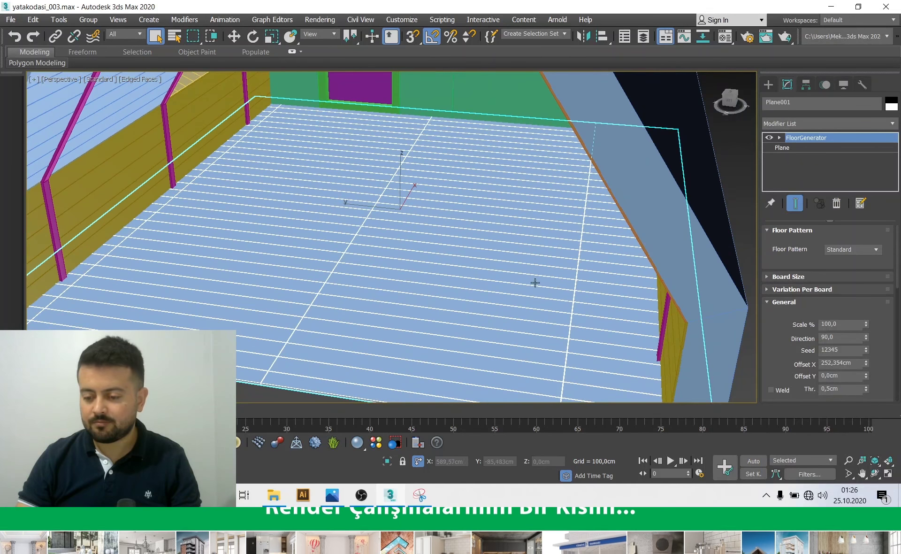
click(876, 250)
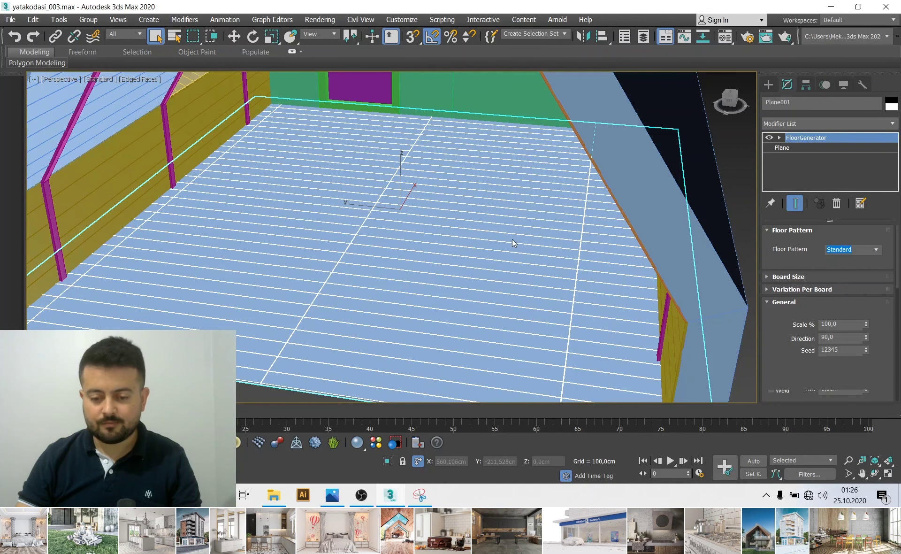
key(Down)
click(420, 496)
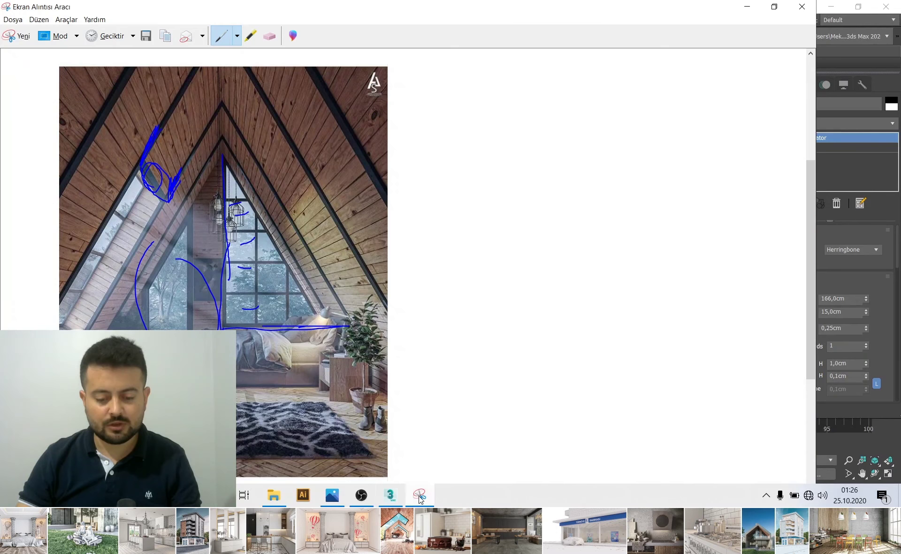
Study the A-frame attic bedroom reference photo, then return to 3ds Max
scroll(318, 468, up, 1)
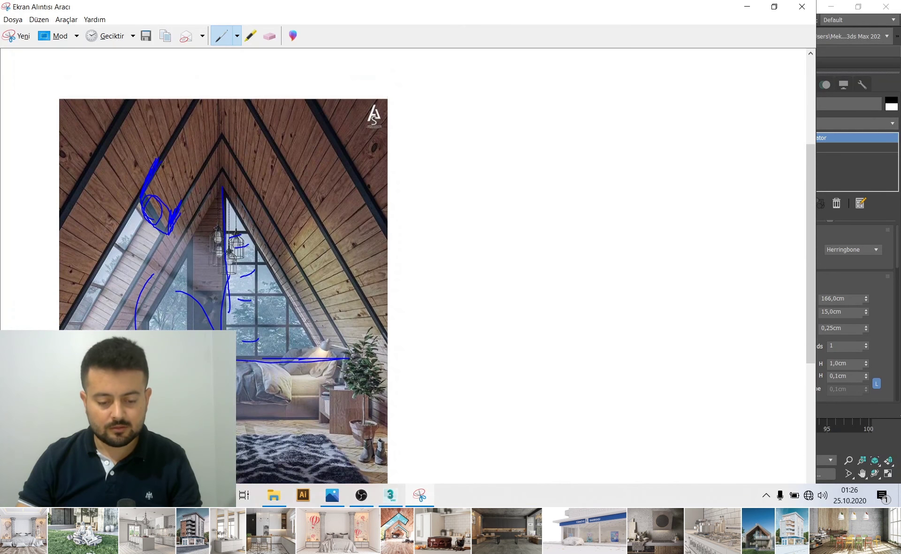
scroll(302, 389, down, 2)
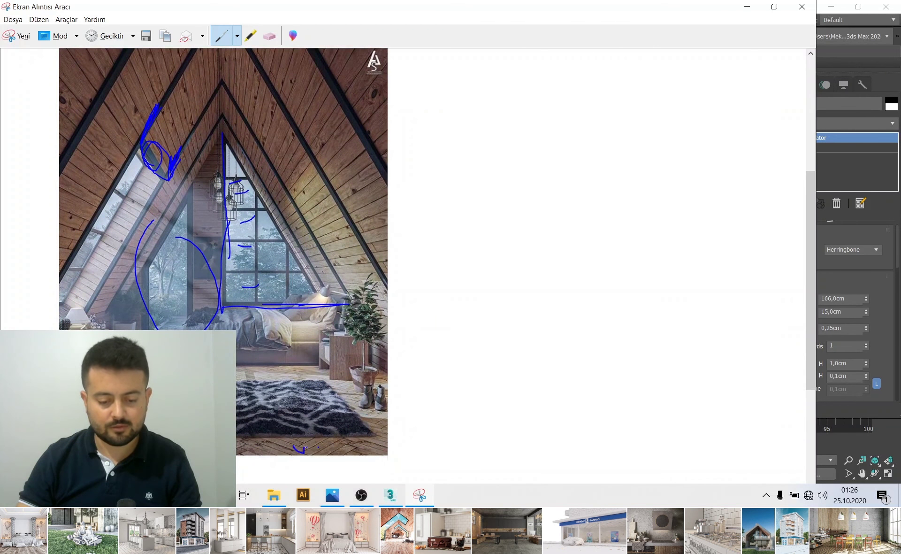
click(332, 495)
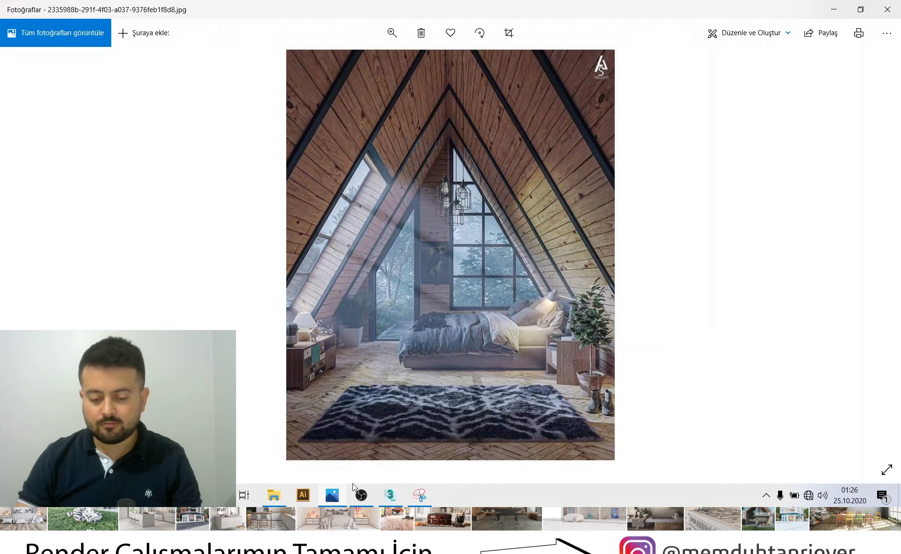
click(394, 499)
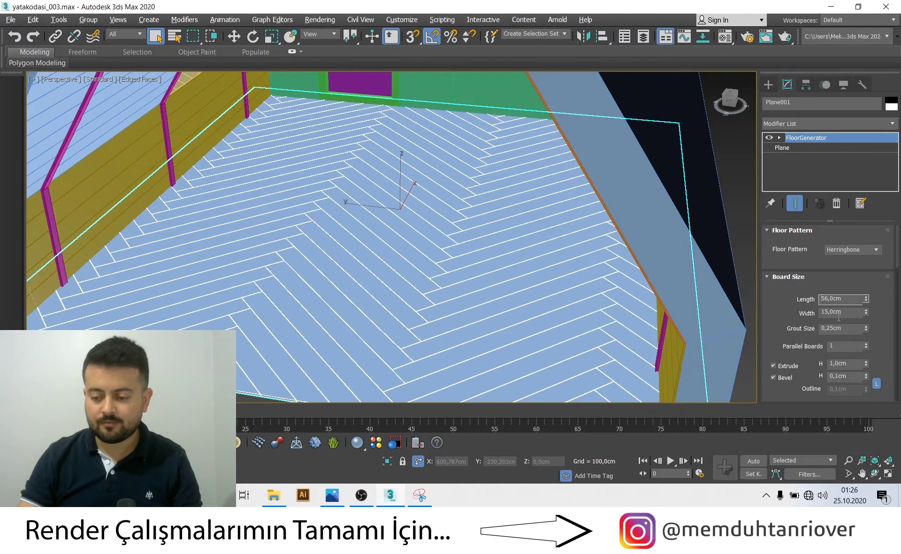
Set herringbone board Length to 56 cm and orbit to face the window wall
key(Return)
key(Return)
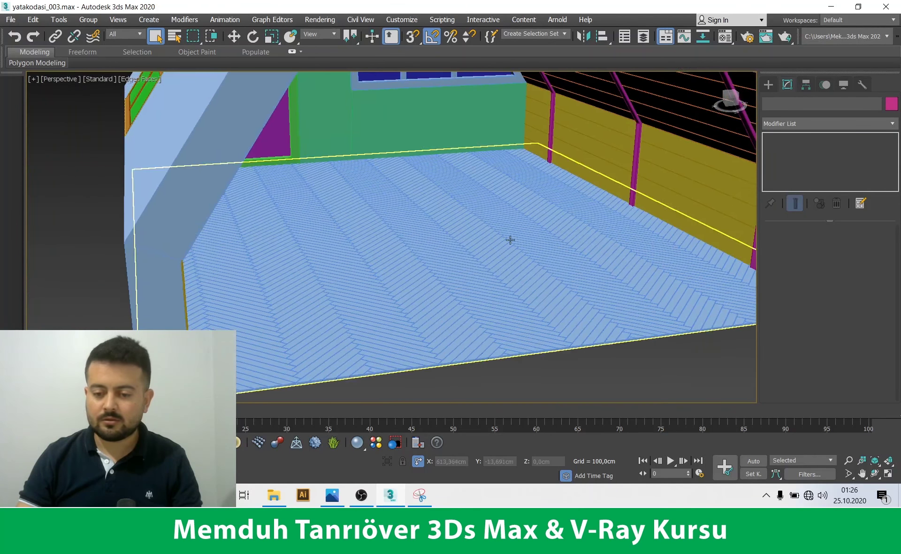
scroll(517, 237, down, 2)
click(483, 227)
mouse_move(483, 227)
alt+middle_down()
mouse_move(448, 234)
mouse_move(362, 223)
mouse_move(352, 183)
alt+middle_up()
click(353, 183)
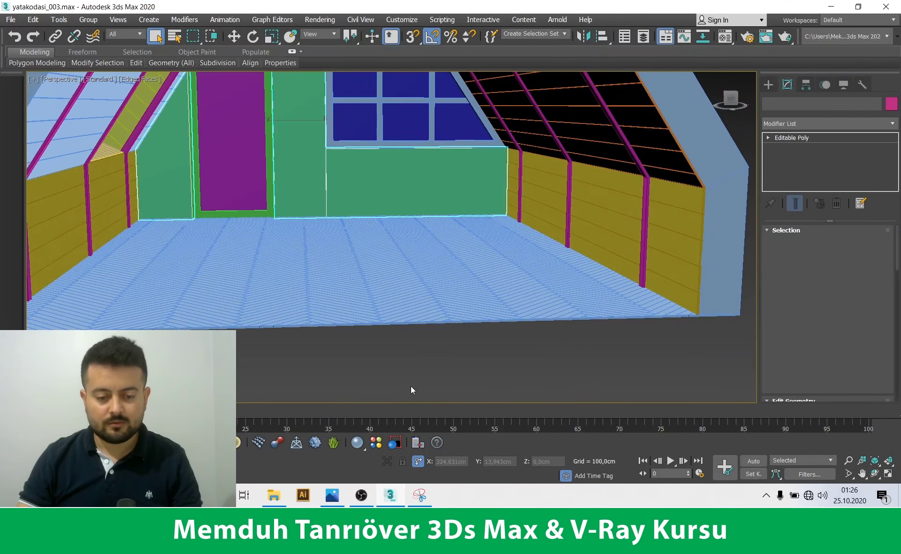
Isolate the green wall piece Line002 and frame it in a maximized Left view
click(388, 461)
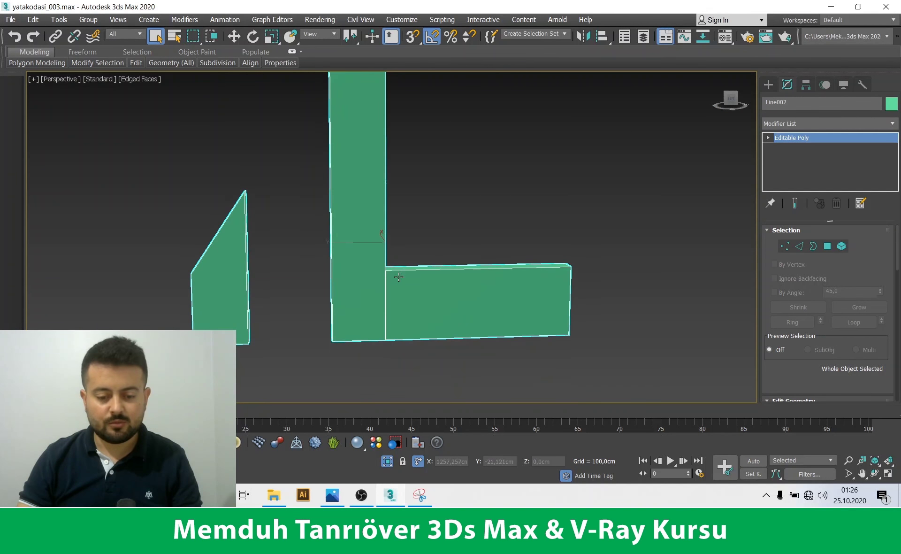
click(419, 496)
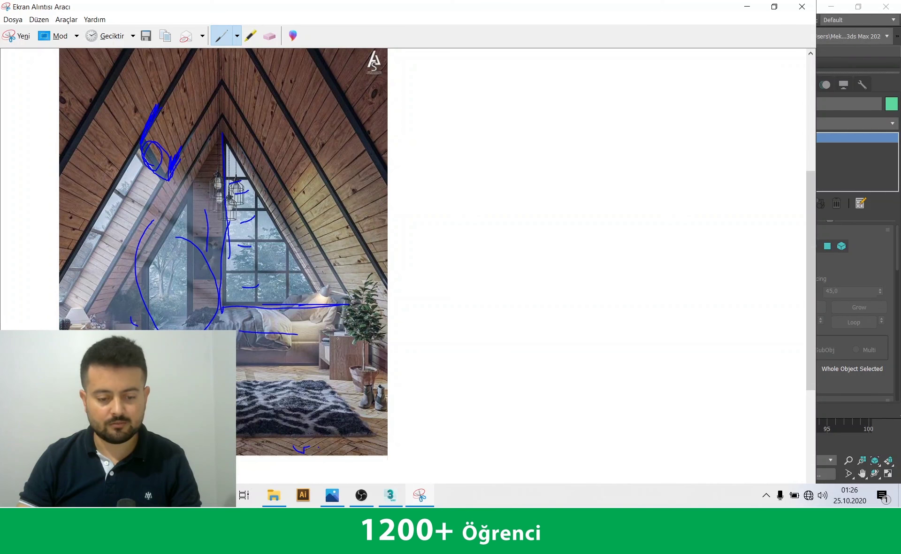
click(390, 495)
key(alt+w)
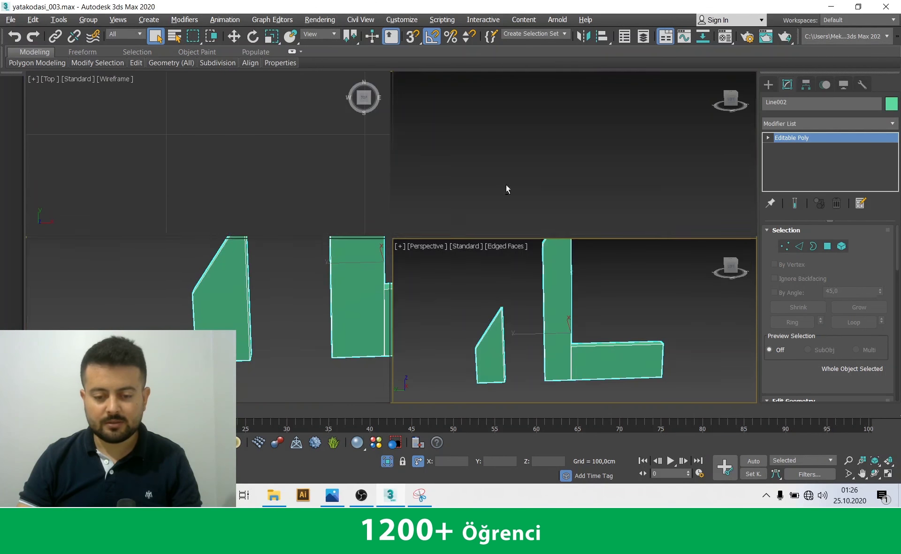
key(alt+w)
key(z)
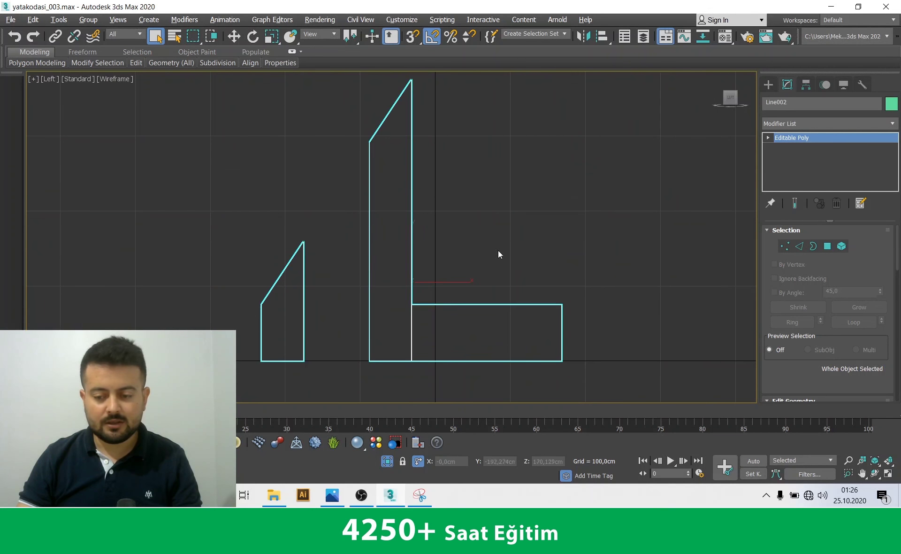
click(769, 86)
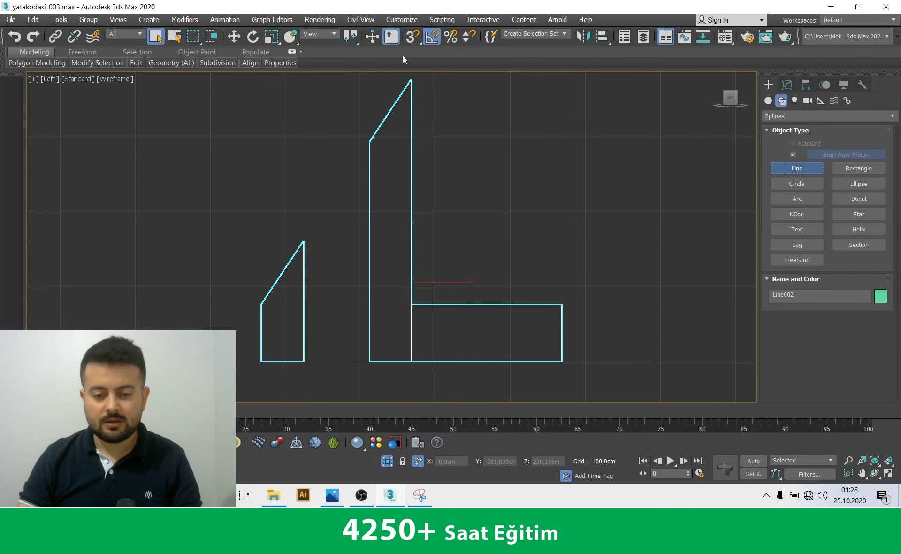
Turn on 3D Snap and trace a closed outline over the small green panel
key(s)
click(304, 241)
click(261, 305)
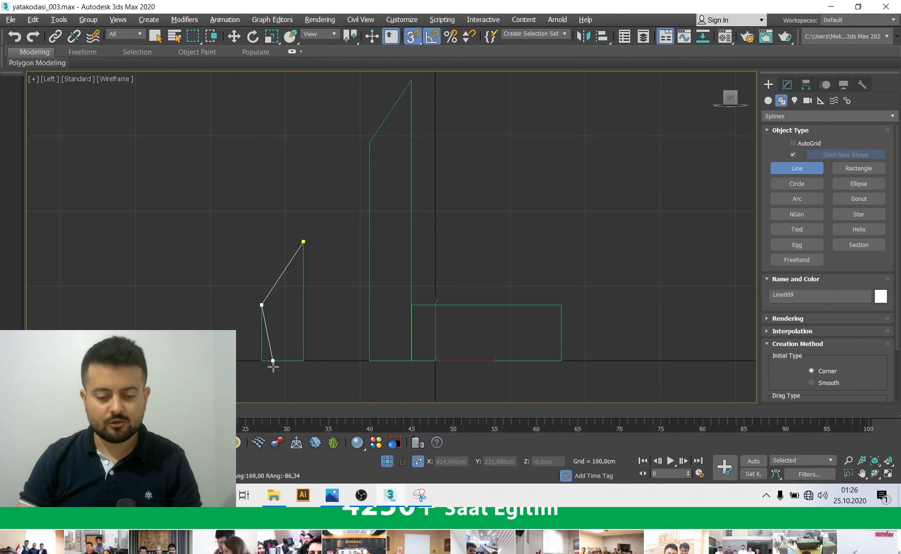
click(303, 242)
click(445, 285)
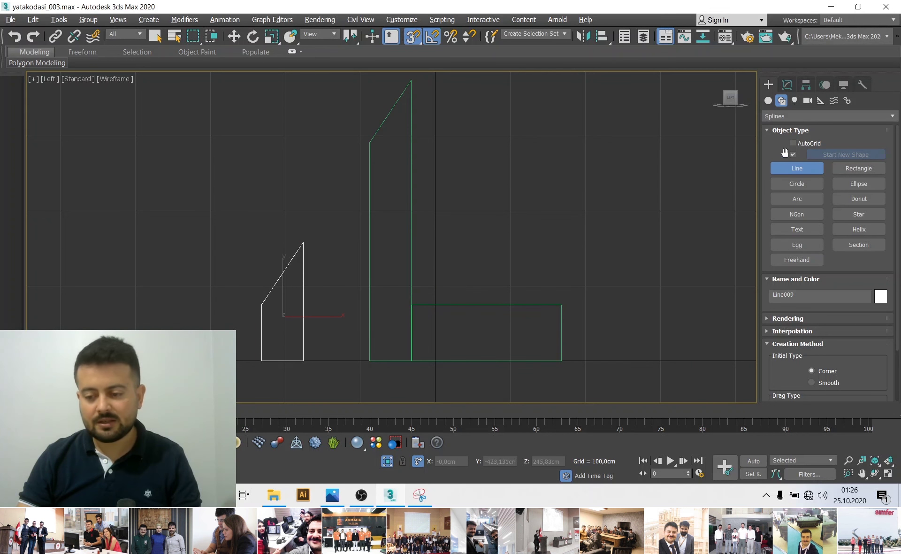
With Start New Shape unchecked, trace a second closed outline over the tall panel
click(793, 155)
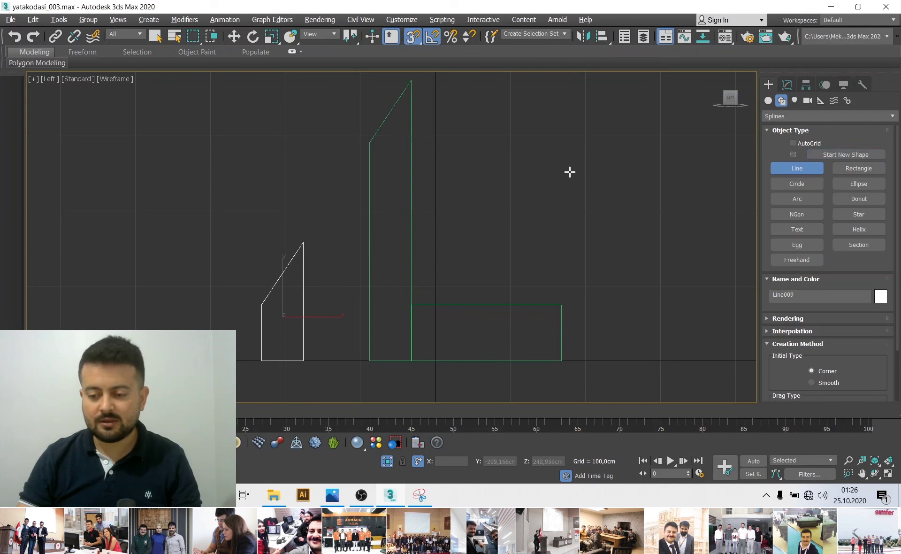
click(369, 142)
click(370, 360)
click(566, 359)
scroll(415, 314, up, 5)
scroll(413, 268, up, 2)
scroll(422, 232, up, 3)
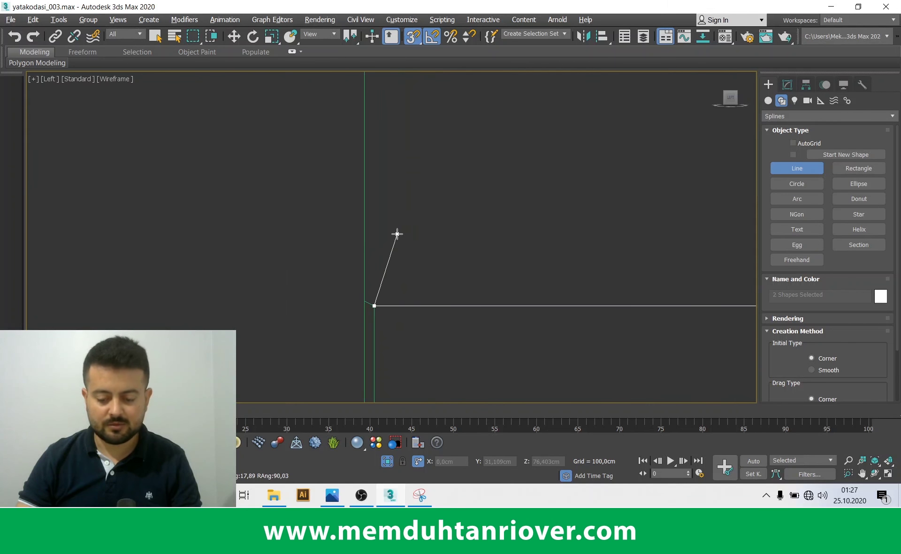
key(BackSpace)
scroll(389, 266, up, 4)
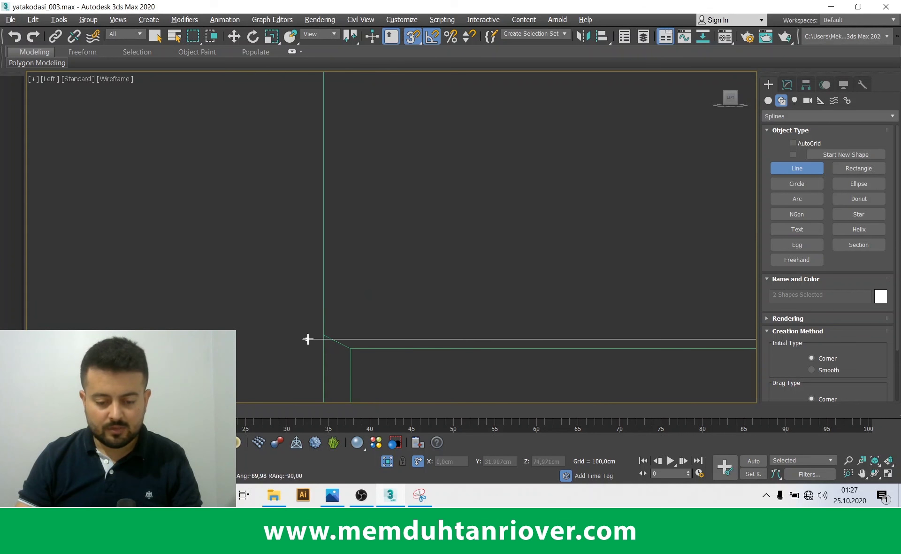
click(322, 337)
scroll(347, 347, down, 3)
mouse_move(357, 257)
middle_down()
mouse_move(322, 224)
mouse_move(311, 182)
middle_up()
scroll(311, 182, down, 2)
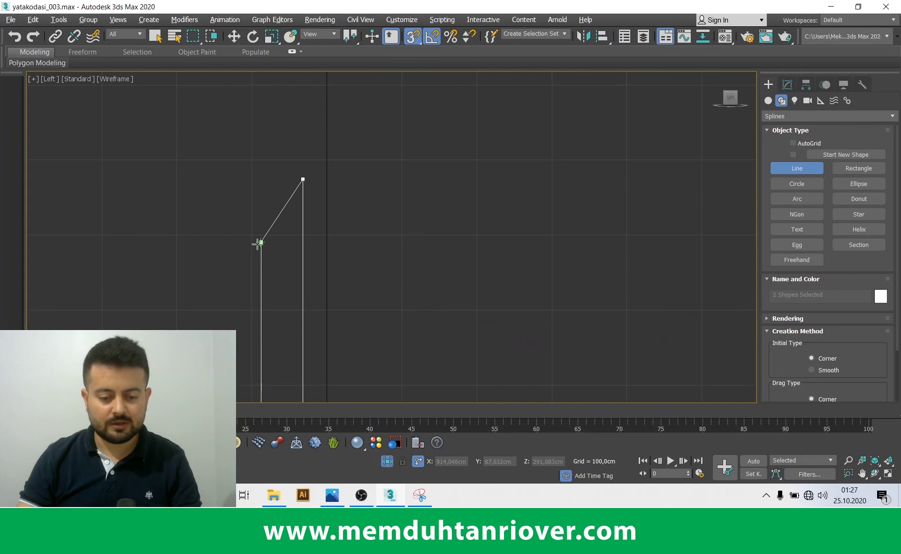
click(298, 278)
click(440, 286)
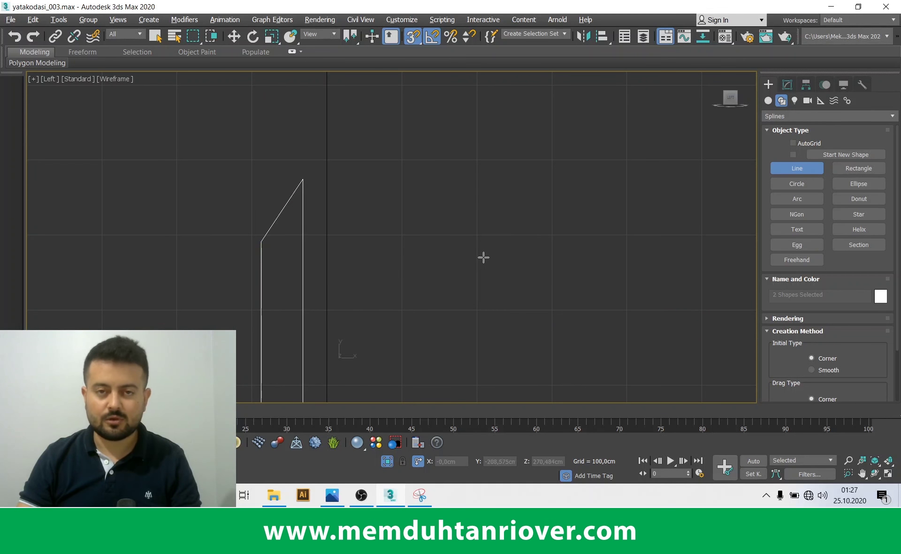
Finish drawing, select the new Line009 shape and open its Modifier List
right_click(483, 256)
key(alt+w)
right_click(538, 338)
key(alt+w)
alt+middle_drag(461, 318, 516, 305)
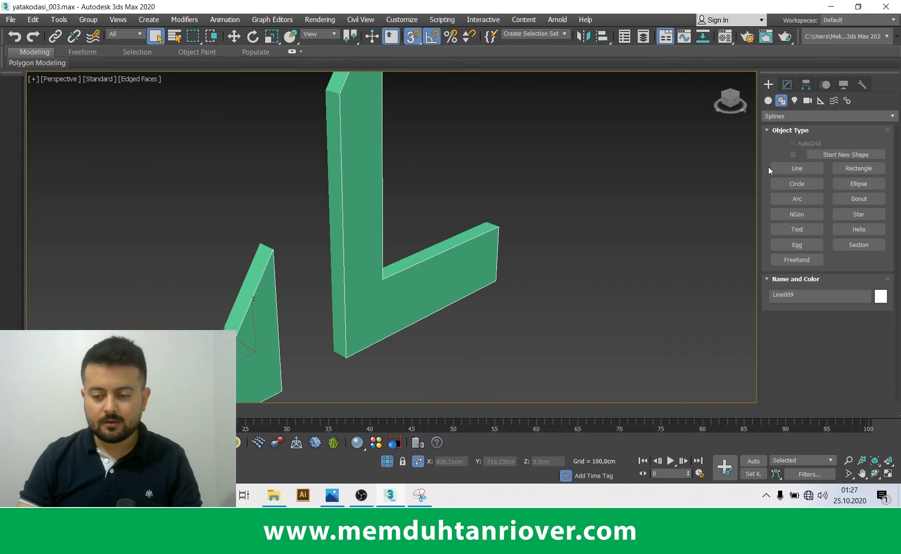
click(788, 85)
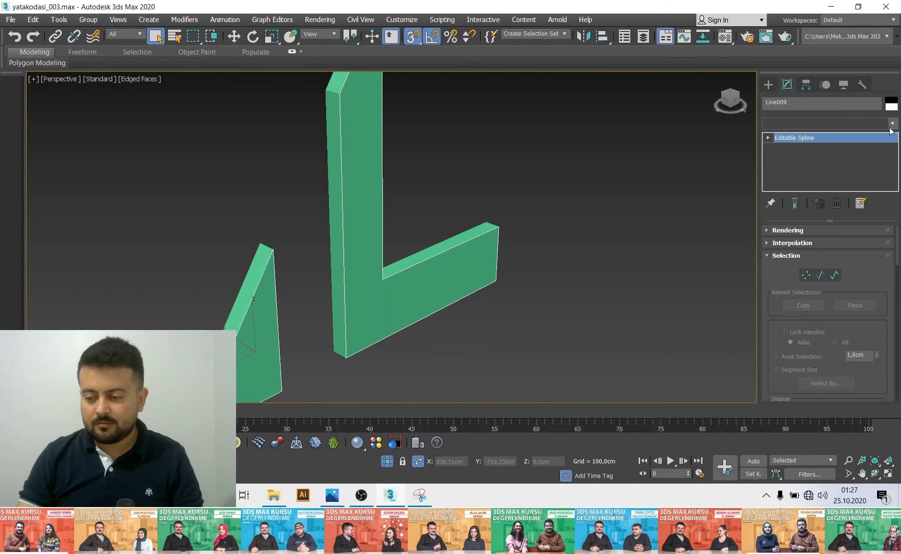
click(826, 123)
scroll(819, 212, down, 5)
scroll(810, 226, down, 11)
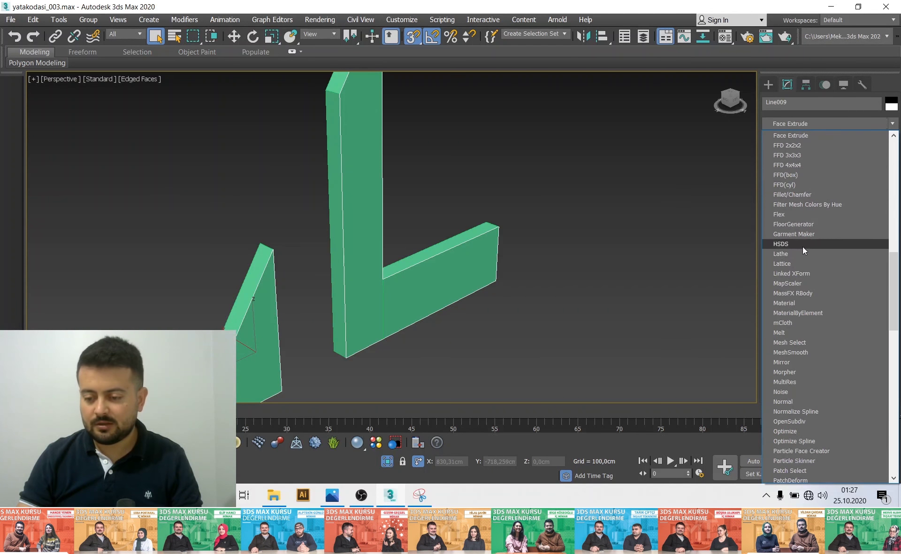
Apply FloorGenerator with the Standard pattern, 116 cm maximum length and 15 cm maximum width
key(Return)
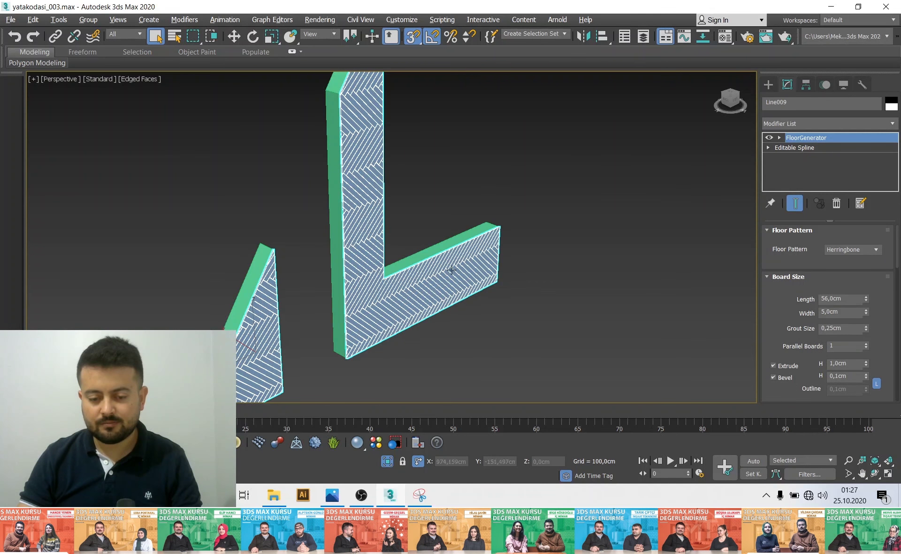
alt+middle_drag(452, 264, 412, 276)
click(871, 253)
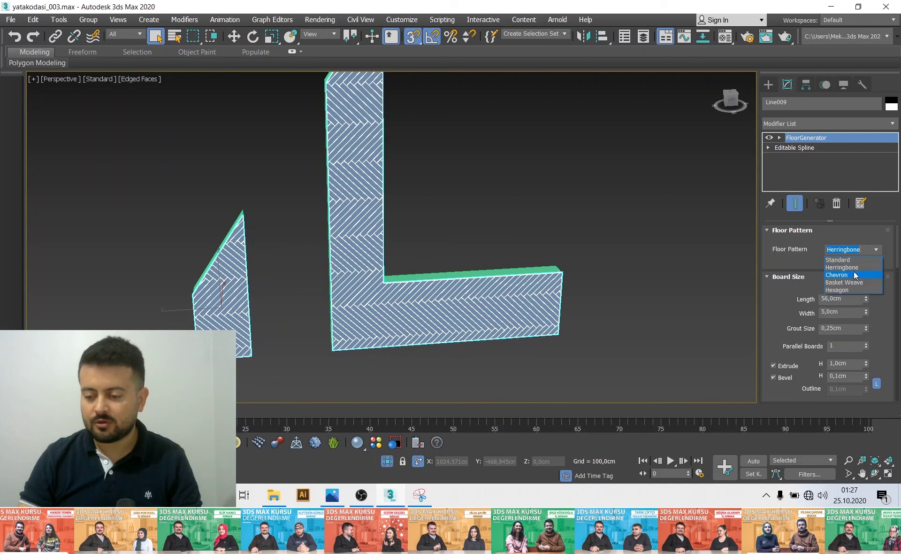
key(Up)
double_click(837, 297)
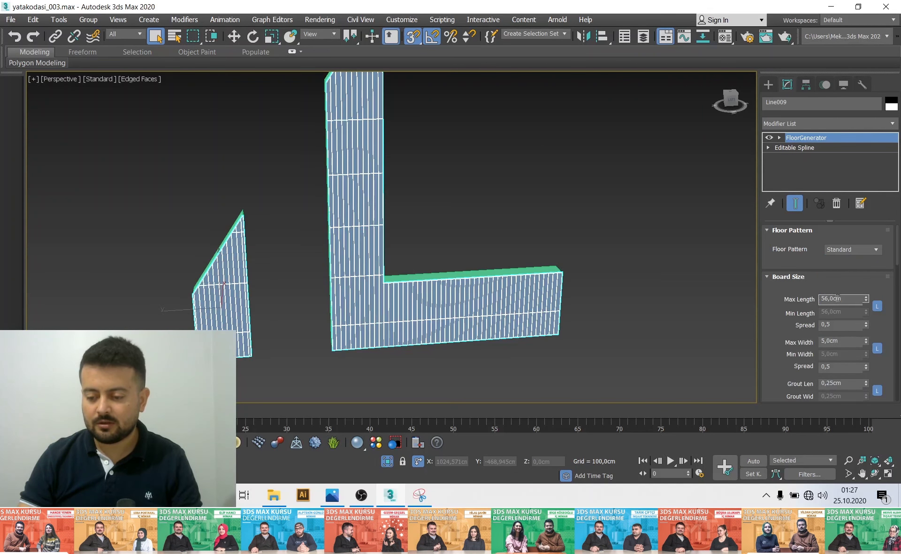
text(116)
key(Return)
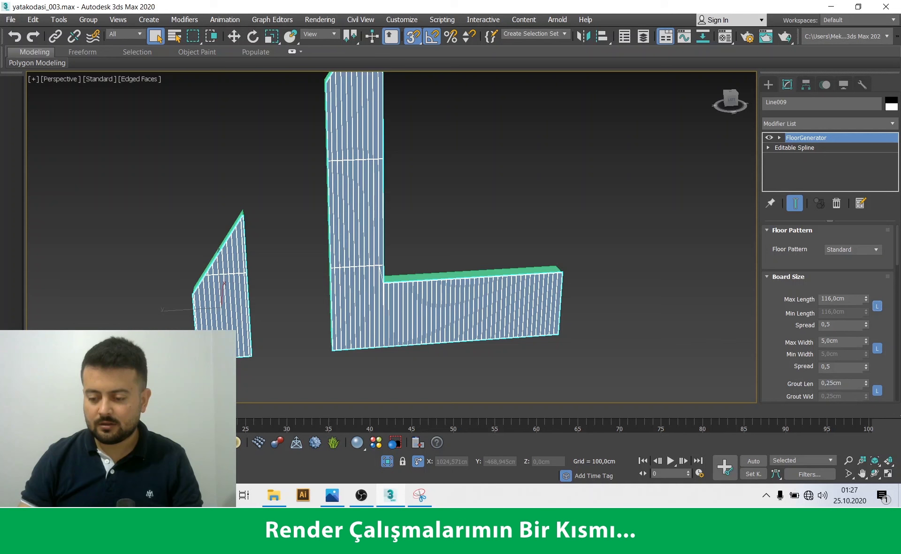
text(15)
key(Return)
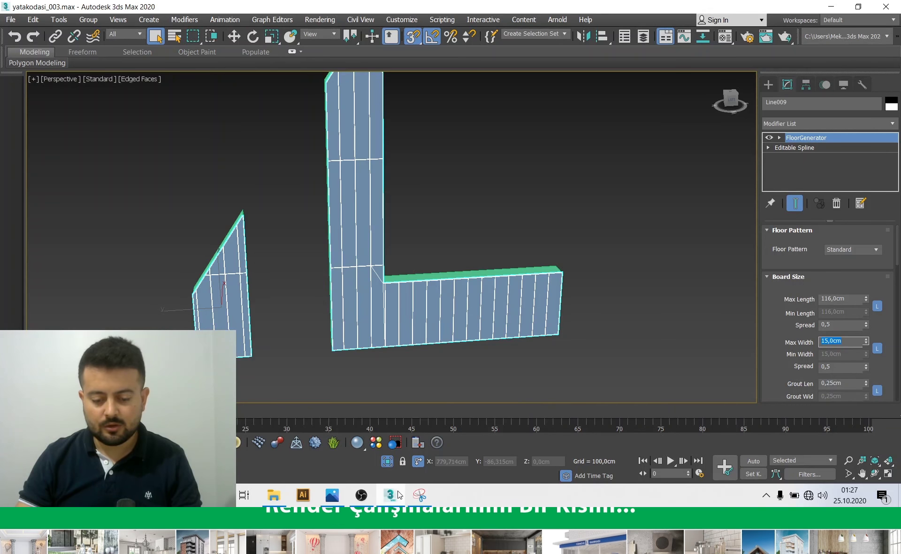
Set the FloorGenerator direction to 0 for horizontal boards, then exit Isolate Selection
click(420, 497)
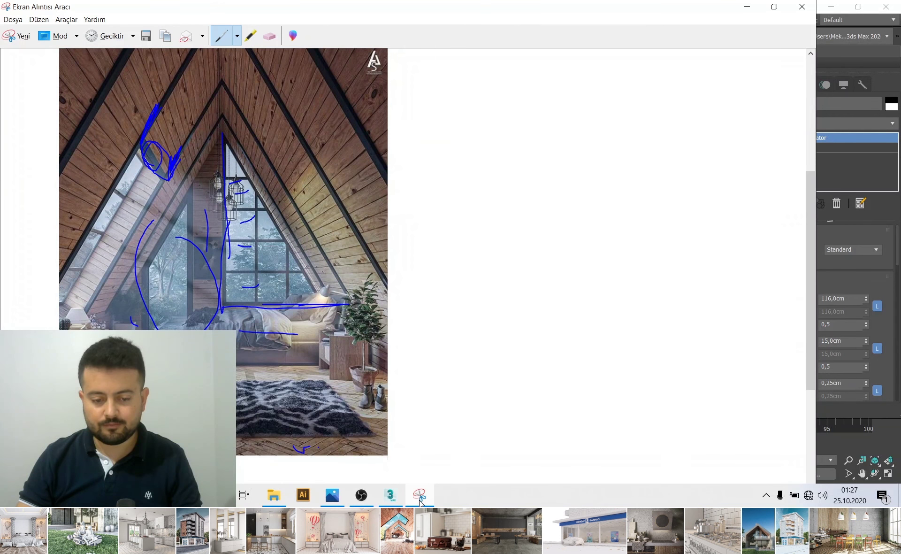
click(420, 496)
click(798, 276)
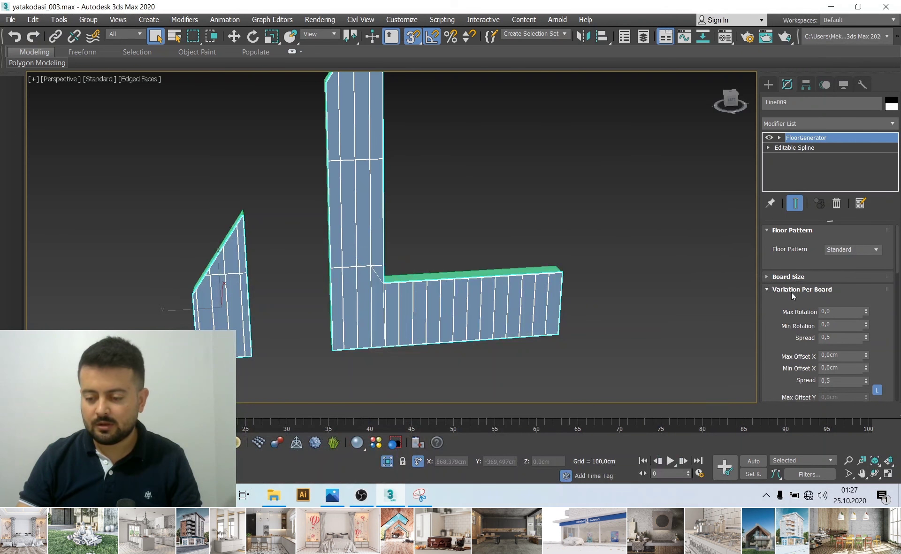
text(0)
key(Return)
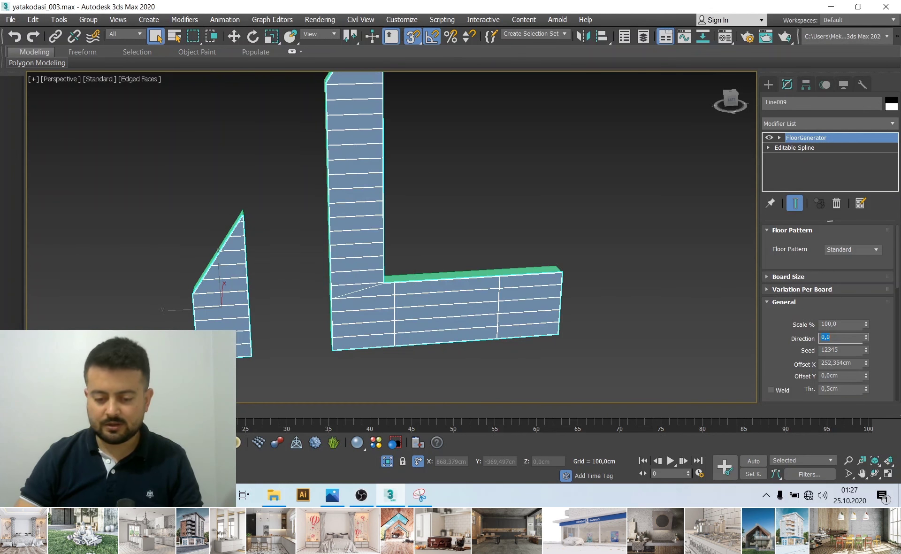
alt+middle_drag(376, 234, 413, 279)
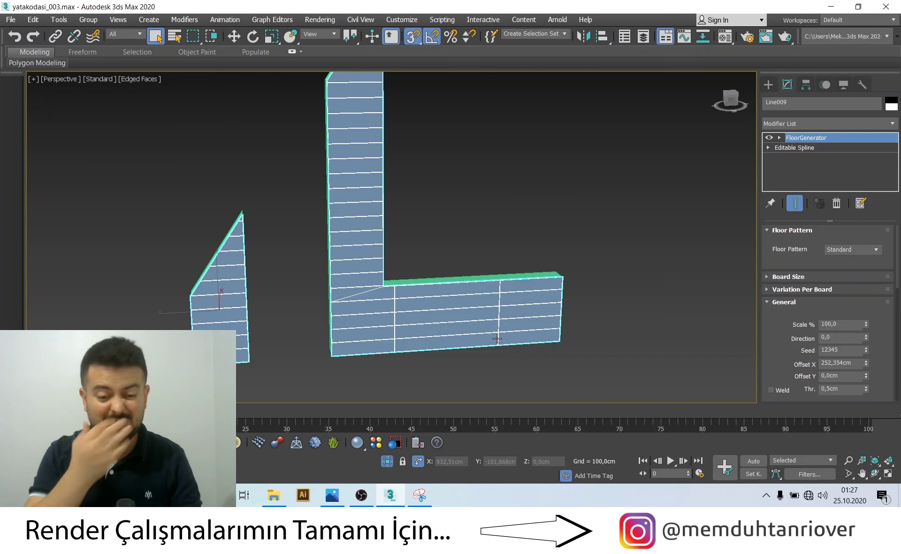
click(381, 466)
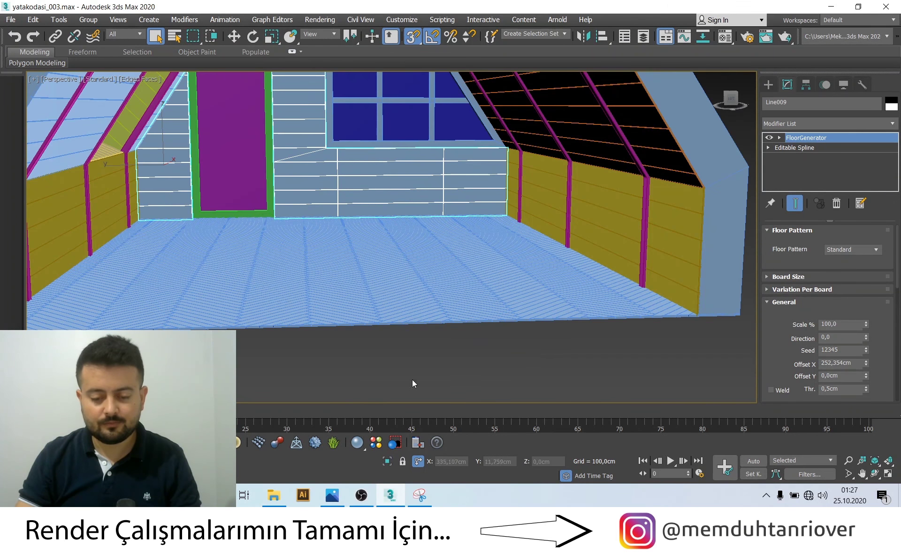
Isolate the house shell and inspect the room in a maximized top wireframe view
alt+middle_drag(442, 354, 348, 303)
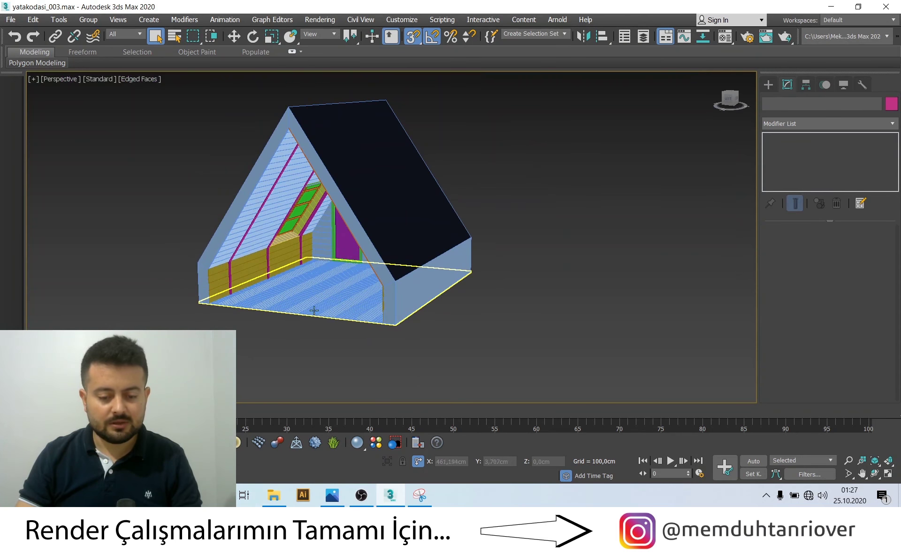
click(215, 319)
scroll(271, 350, up, 3)
right_click(272, 351)
click(294, 297)
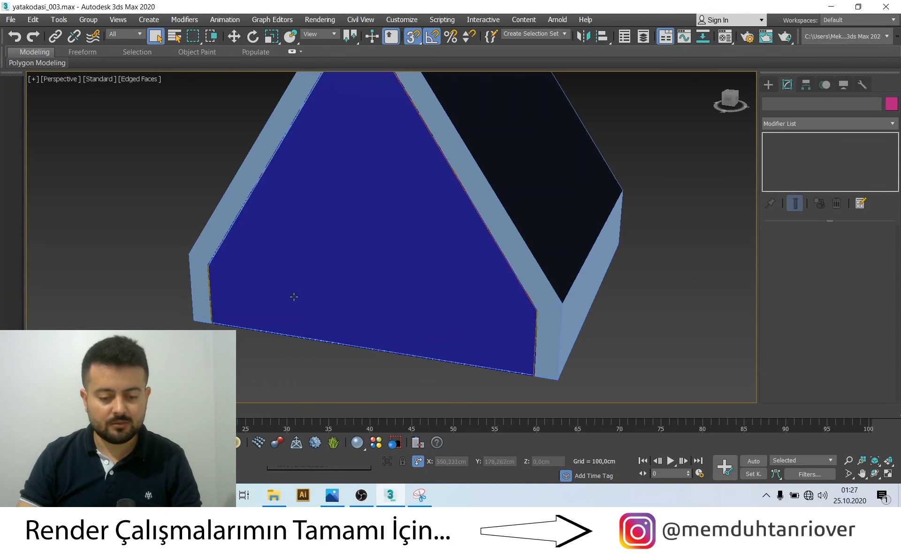
scroll(294, 296, down, 2)
scroll(280, 301, up, 2)
key(alt+w)
key(alt+w)
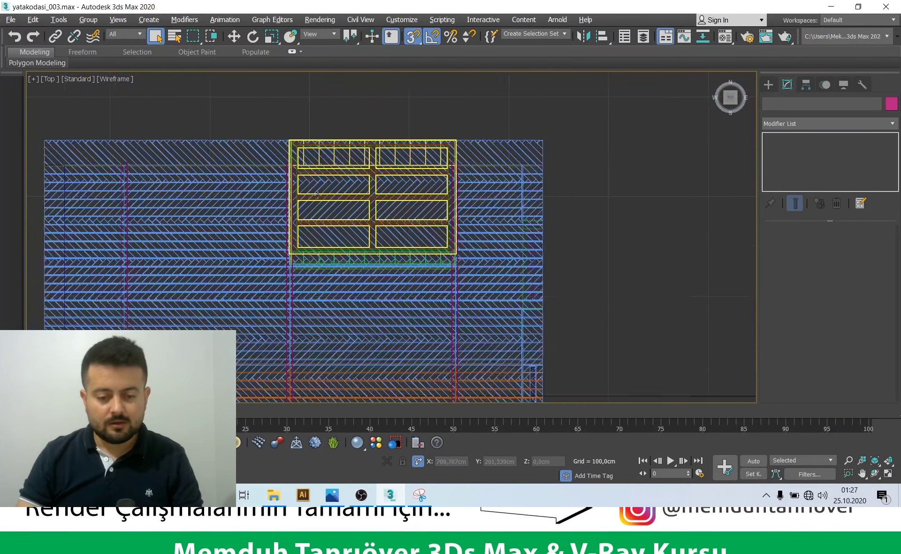
scroll(318, 194, down, 2)
middle_drag(316, 203, 357, 204)
scroll(426, 234, down, 1)
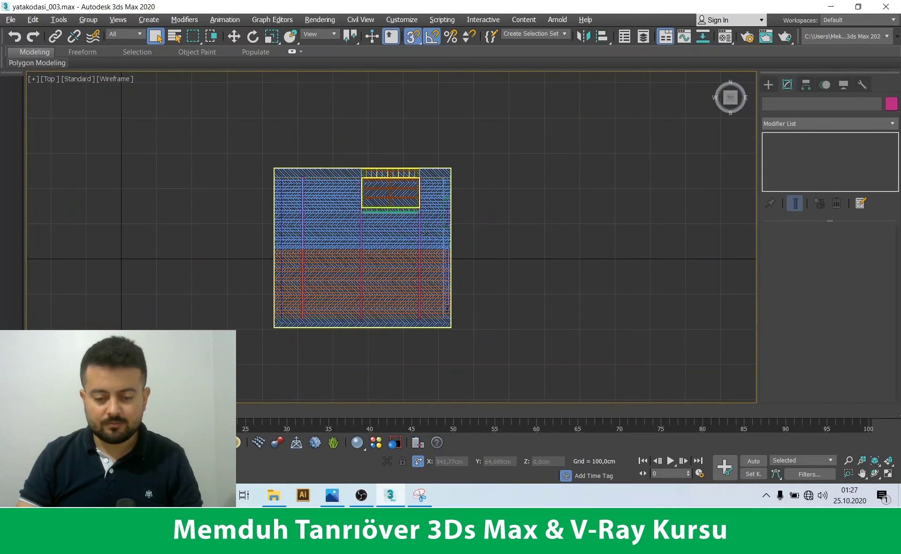
middle_drag(469, 205, 483, 195)
scroll(442, 300, up, 1)
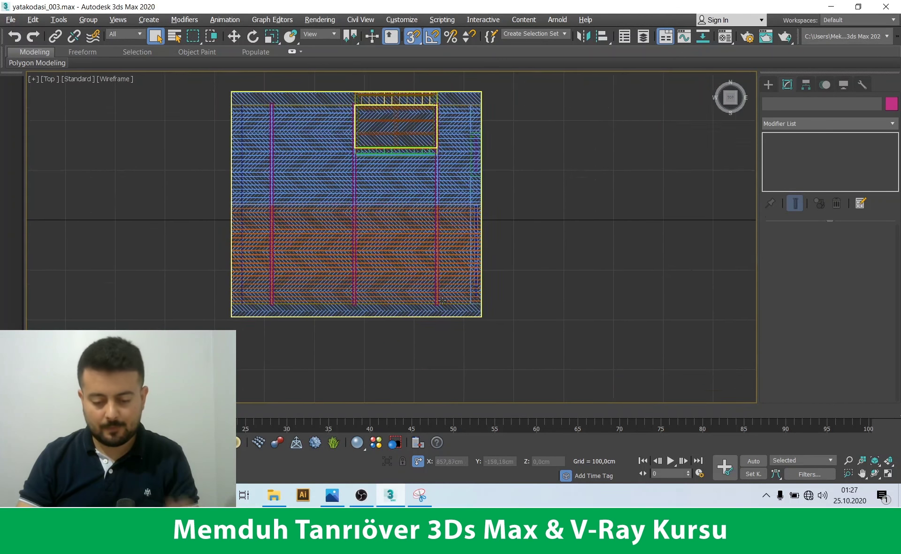
key(alt+w)
key(alt+w)
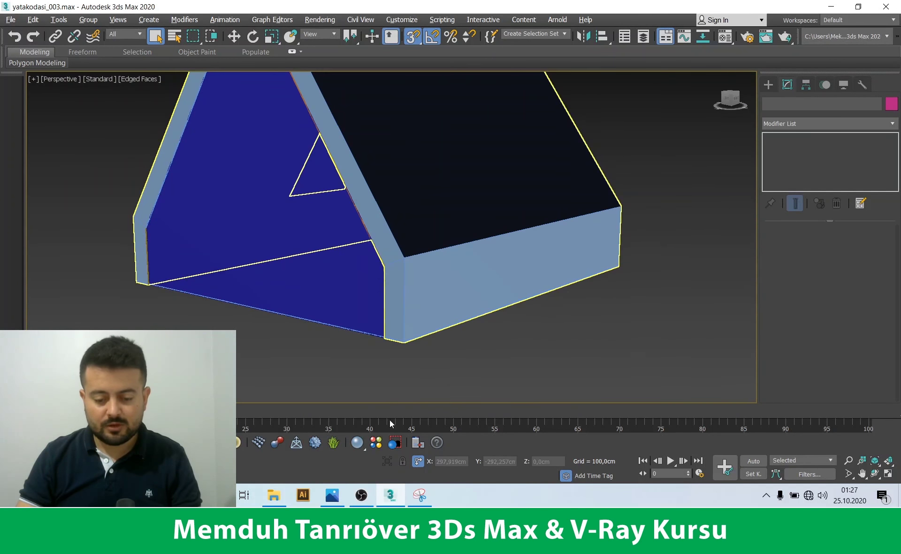
Deselect the house and compare the scene against the annotated reference bedroom image
click(420, 386)
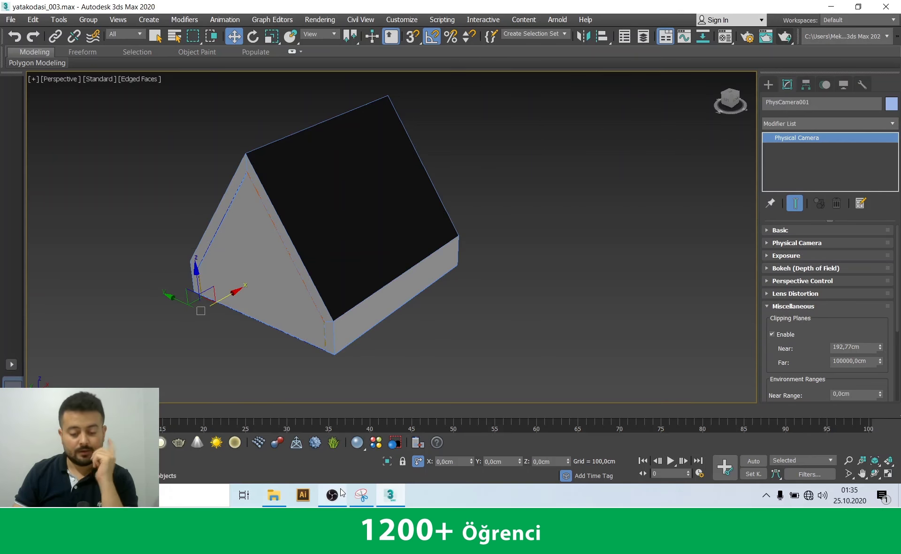
click(341, 496)
click(332, 495)
mouse_move(361, 495)
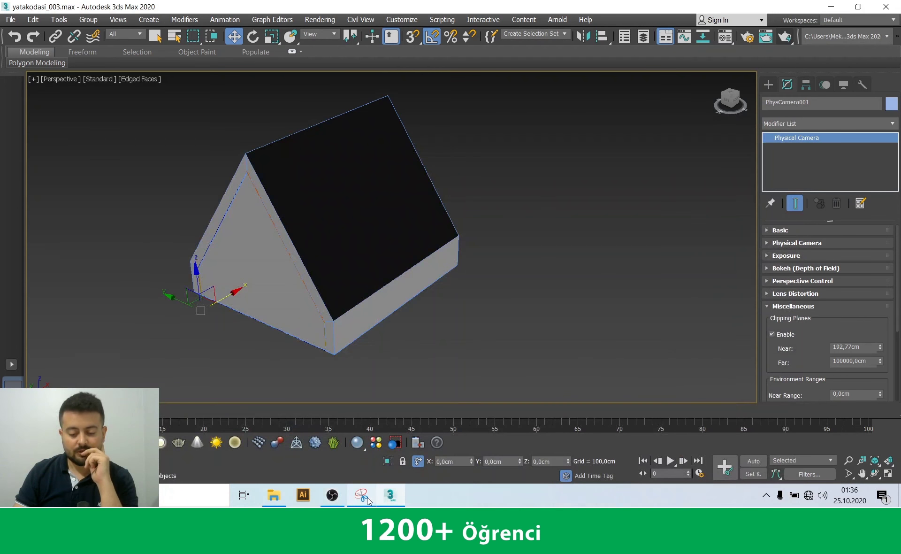
click(362, 496)
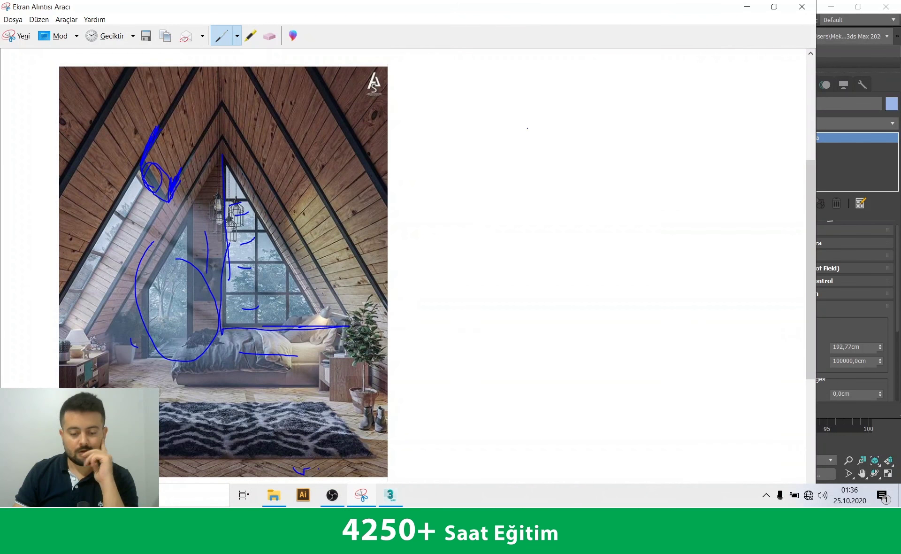
click(392, 495)
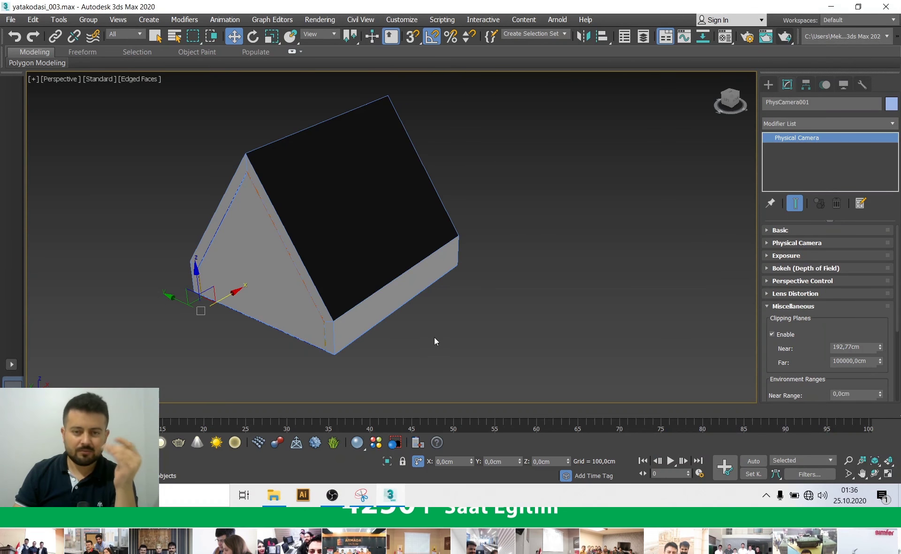
Select the house, view through PhysCamera001 with safe frame on, and start a V-Ray render
key(q)
click(405, 282)
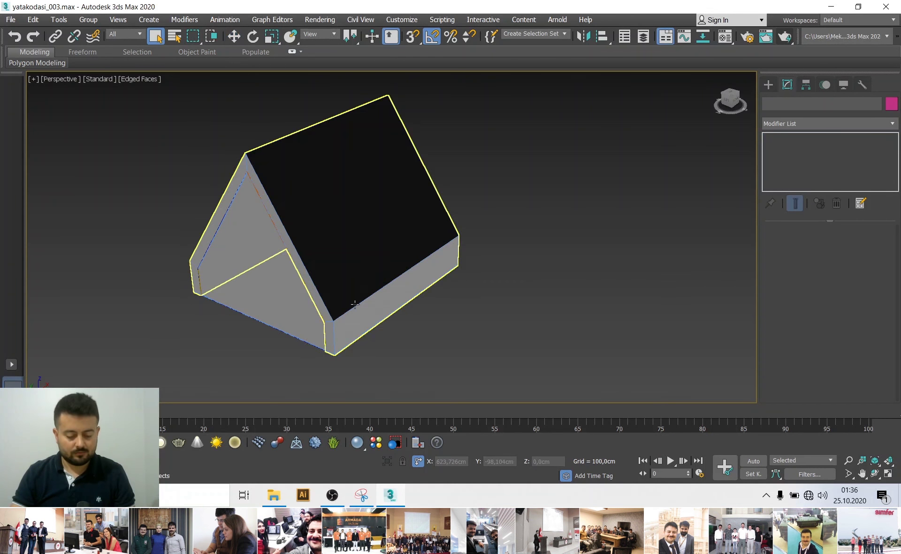
key(c)
key(shift+f)
key(shift+q)
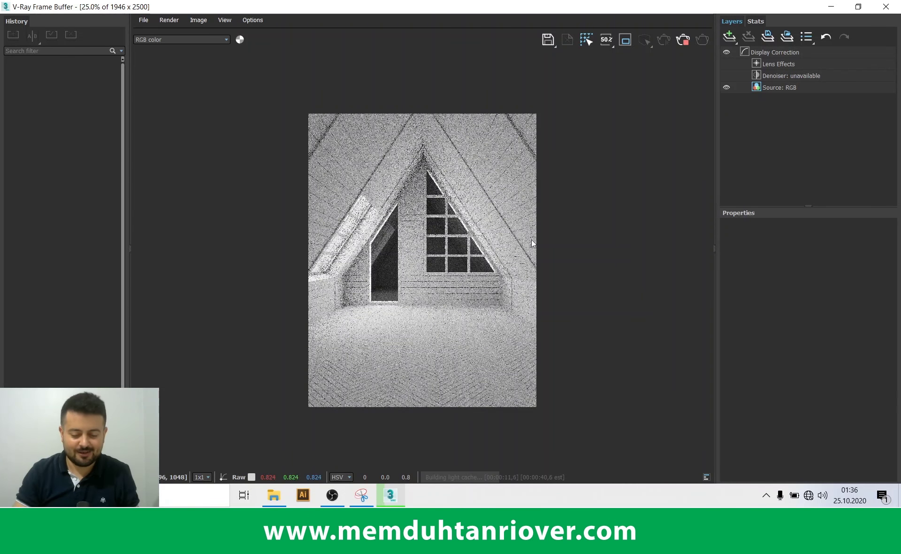
scroll(432, 331, up, 1)
scroll(471, 333, down, 1)
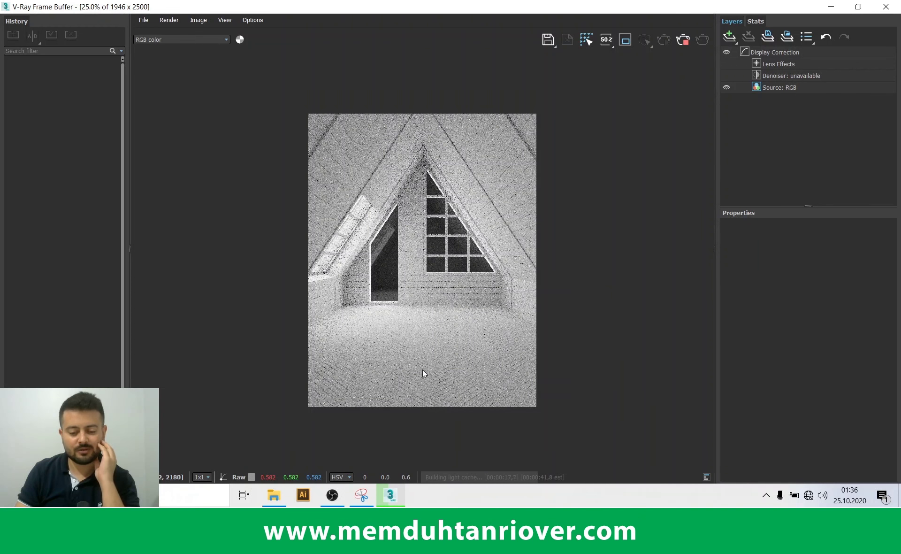
scroll(399, 328, up, 1)
scroll(408, 296, down, 1)
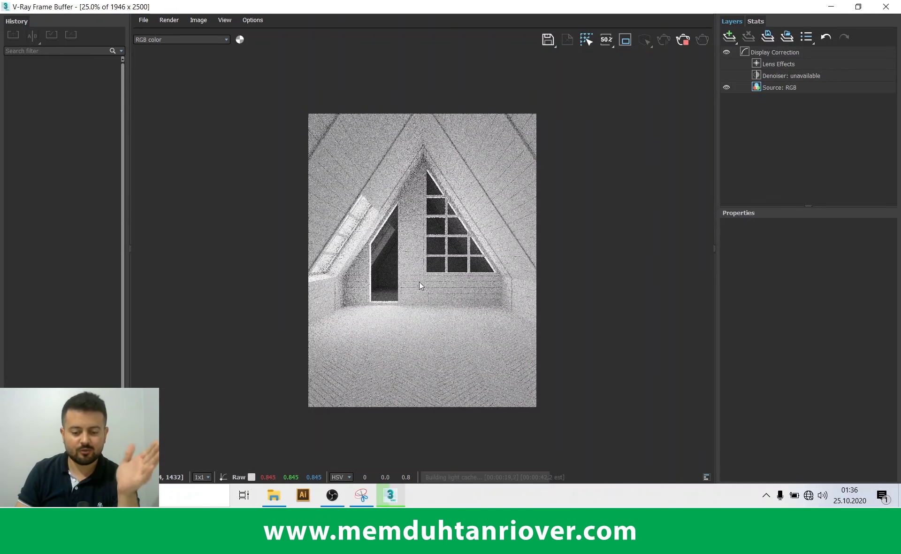
scroll(420, 285, up, 1)
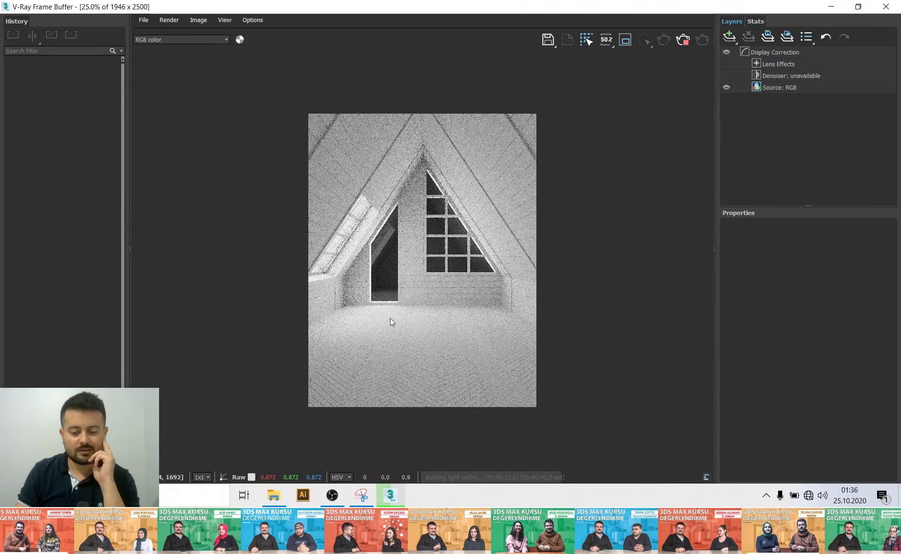
scroll(391, 317, up, 1)
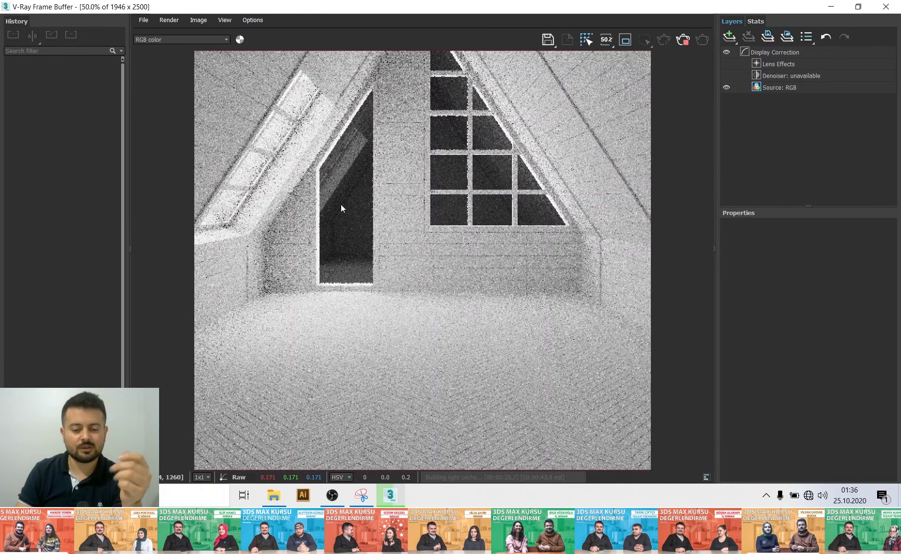
scroll(381, 253, down, 1)
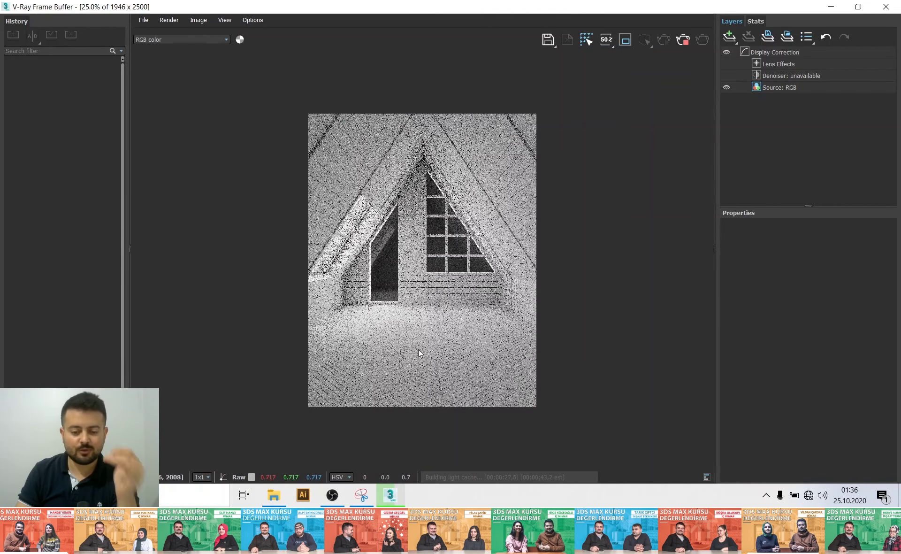
scroll(414, 334, up, 1)
scroll(410, 326, down, 1)
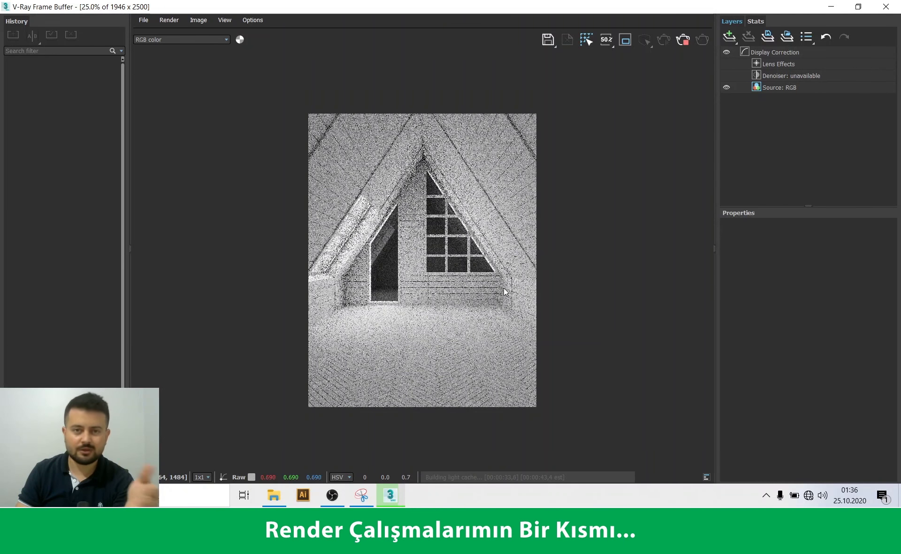
scroll(387, 328, up, 1)
scroll(385, 317, down, 1)
scroll(385, 317, up, 1)
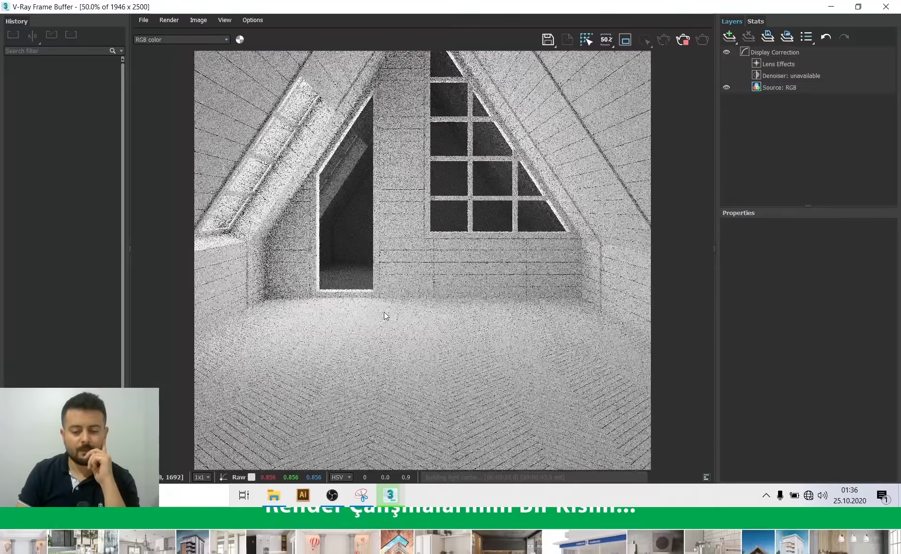
scroll(412, 306, down, 1)
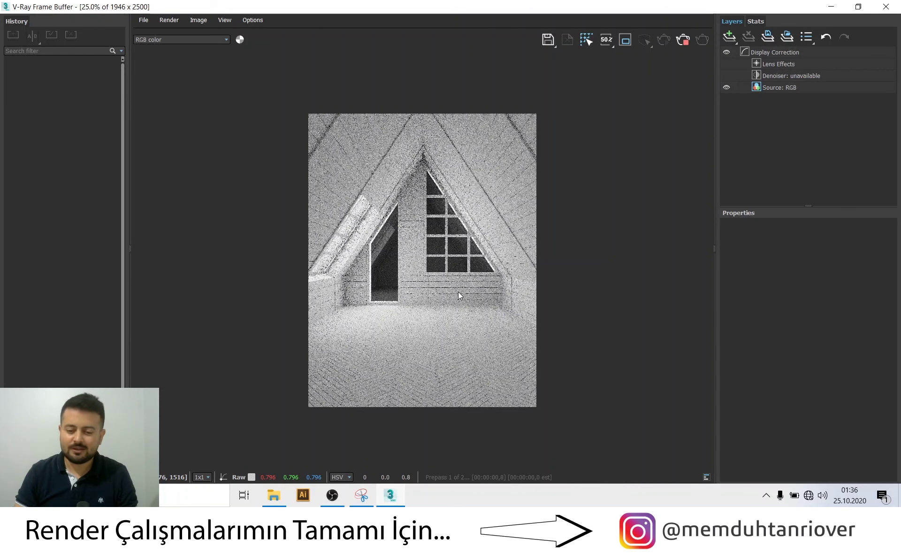
Close the V-Ray frame buffer, cancel the render, and orbit the Perspective view outside the house
click(888, 7)
click(681, 69)
key(p)
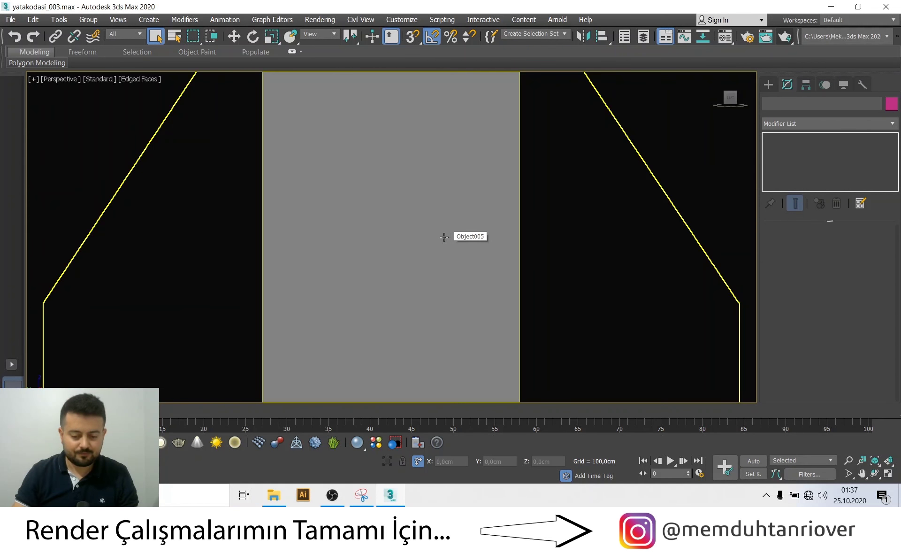
scroll(444, 237, down, 5)
scroll(418, 217, down, 4)
mouse_move(399, 200)
alt+middle_down()
mouse_move(393, 227)
mouse_move(451, 190)
alt+middle_up()
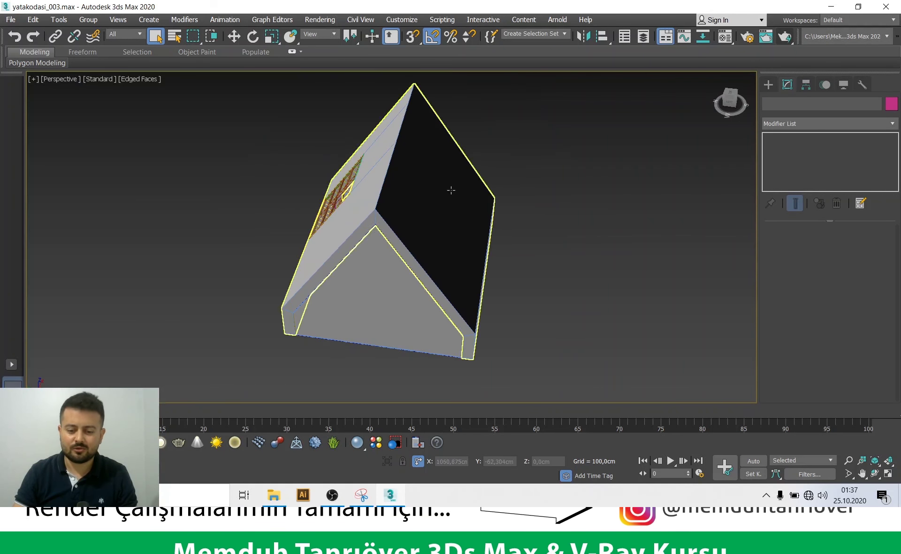
click(488, 176)
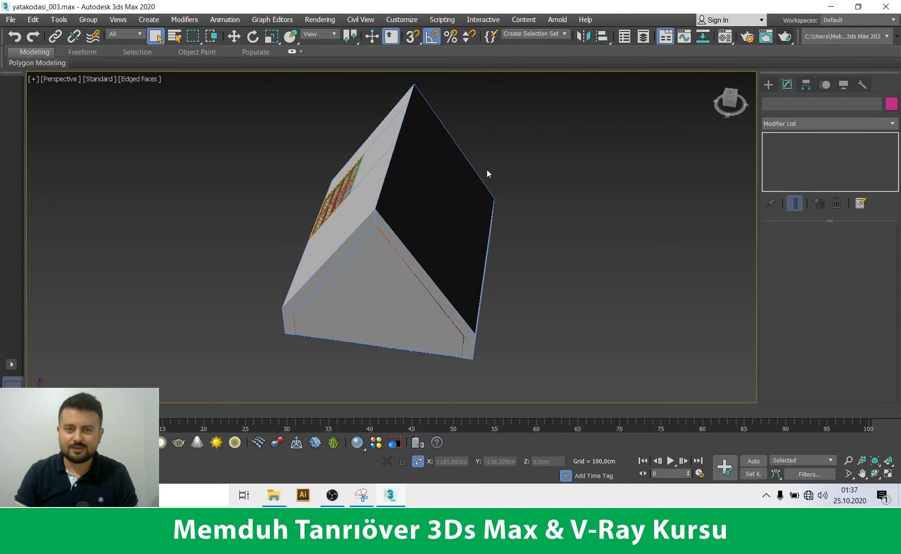